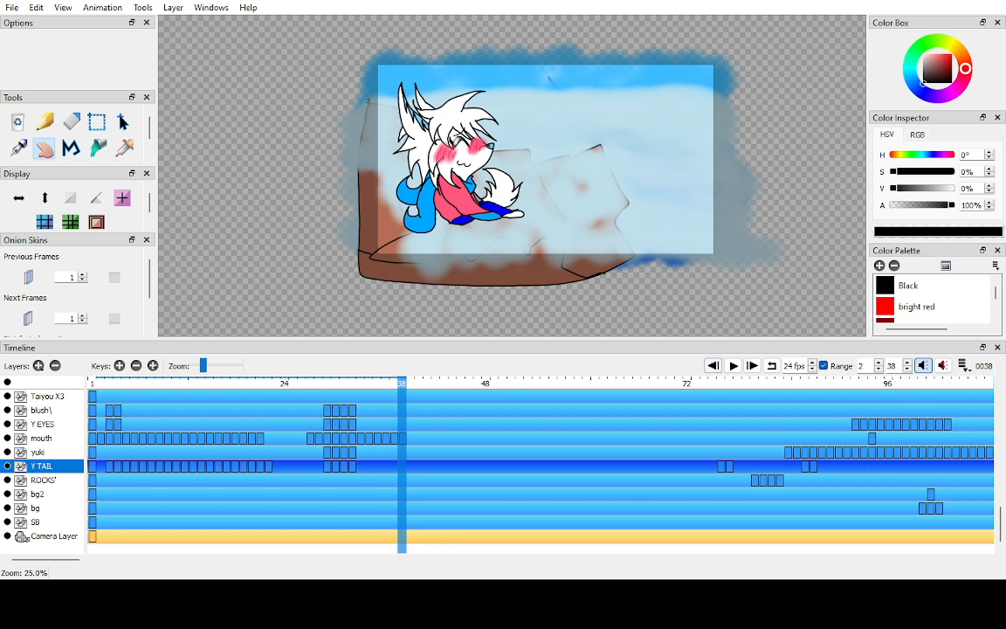
- Select the Taiyou X3 layer at frame 1 and hide the ROCKS', bg2 and bg layers so the storyboard sketch shows
key(Return)
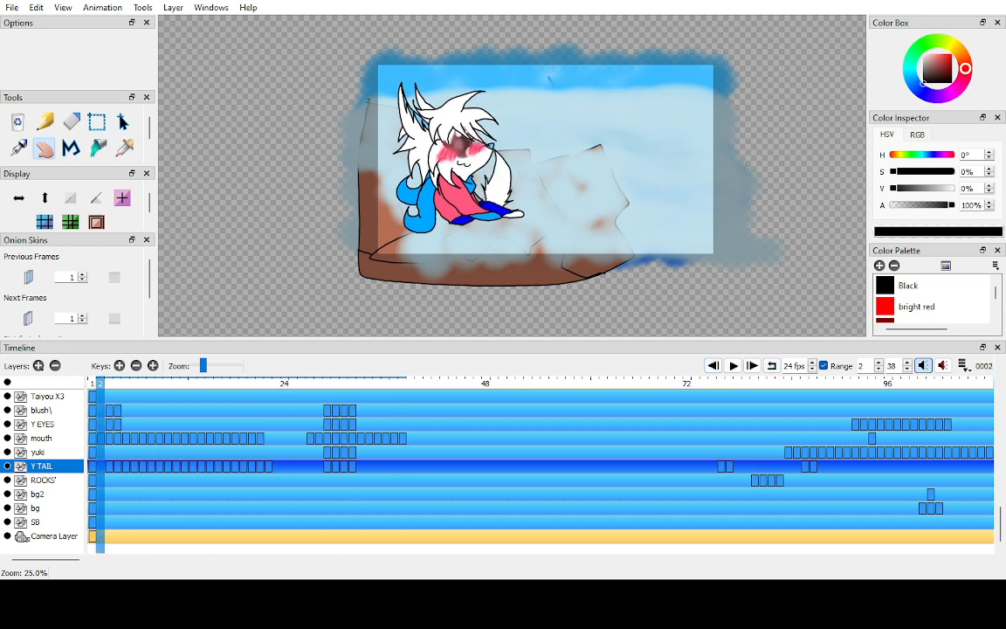
click(47, 397)
click(7, 383)
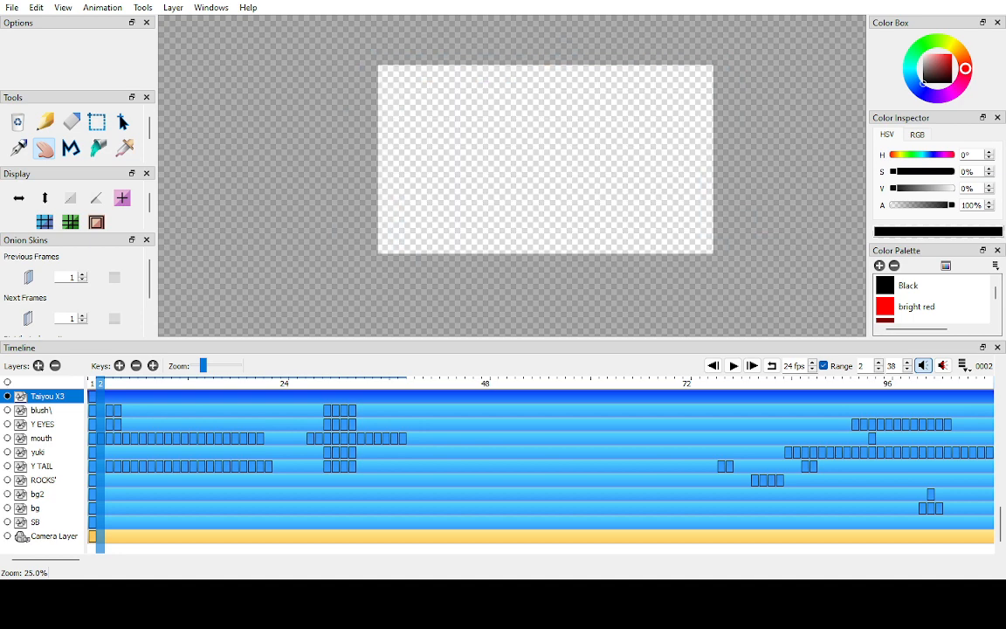
click(92, 384)
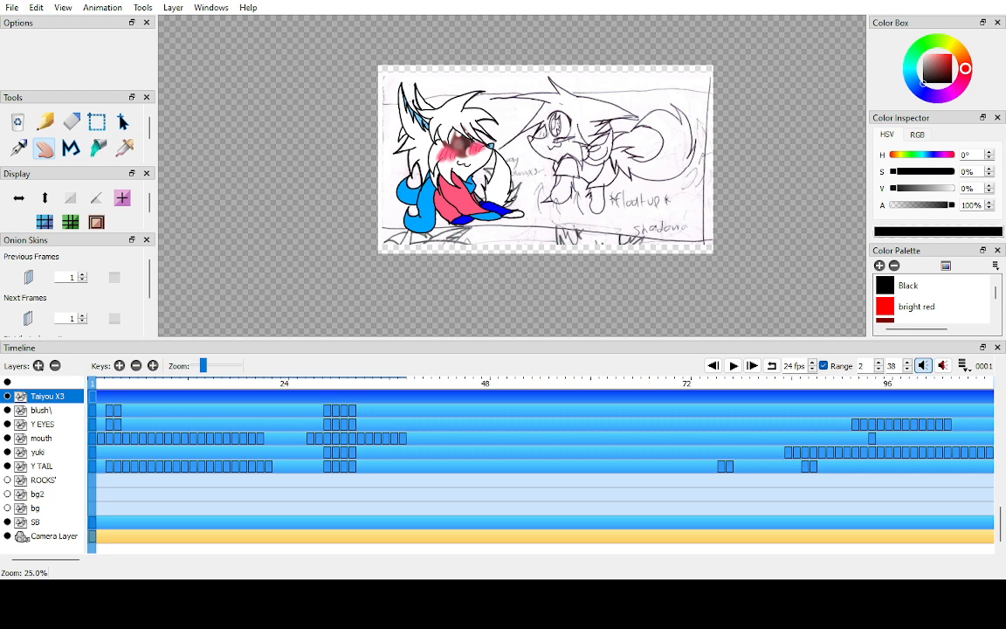
- Set the Pen tool's width to 7 and enlarge the canvas area by shrinking the timeline
drag(541, 174, 512, 208)
key(p)
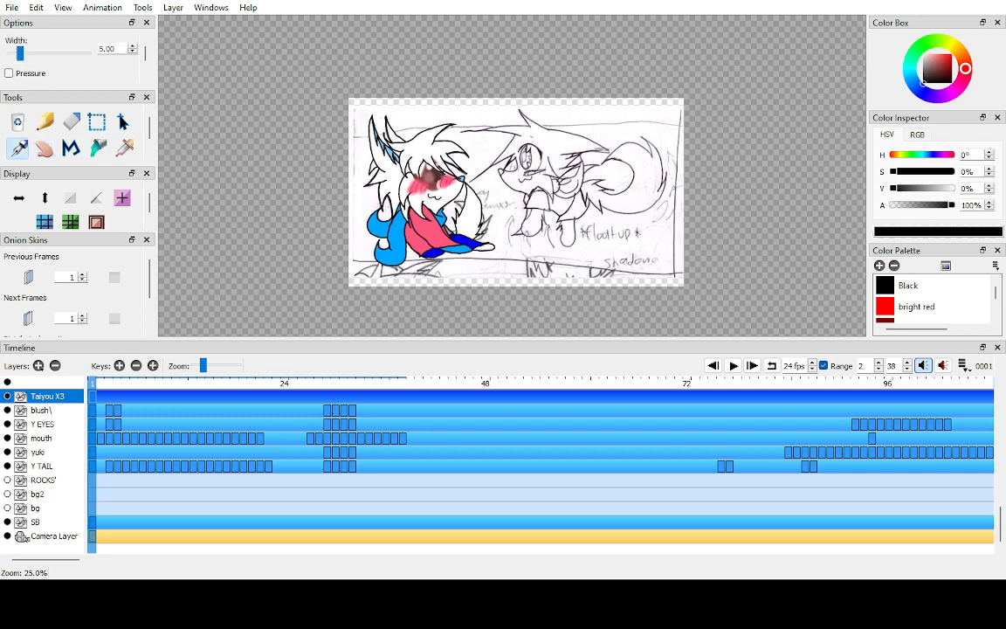
double_click(131, 46)
key(h)
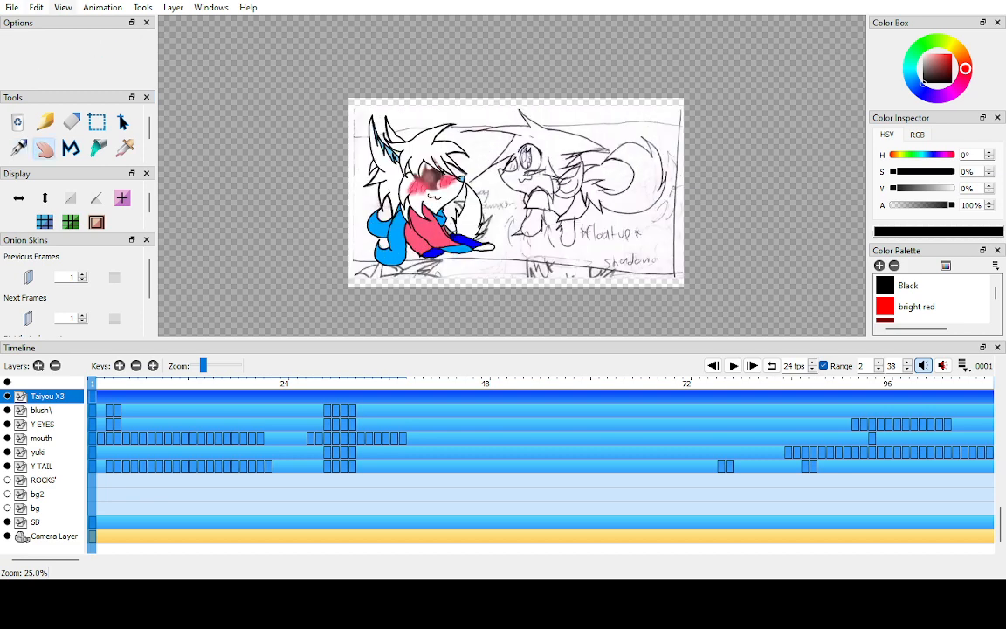
scroll(540, 188, up, 4)
mouse_move(557, 199)
mouse_down()
mouse_move(540, 189)
mouse_move(541, 210)
mouse_up()
key(p)
key(h)
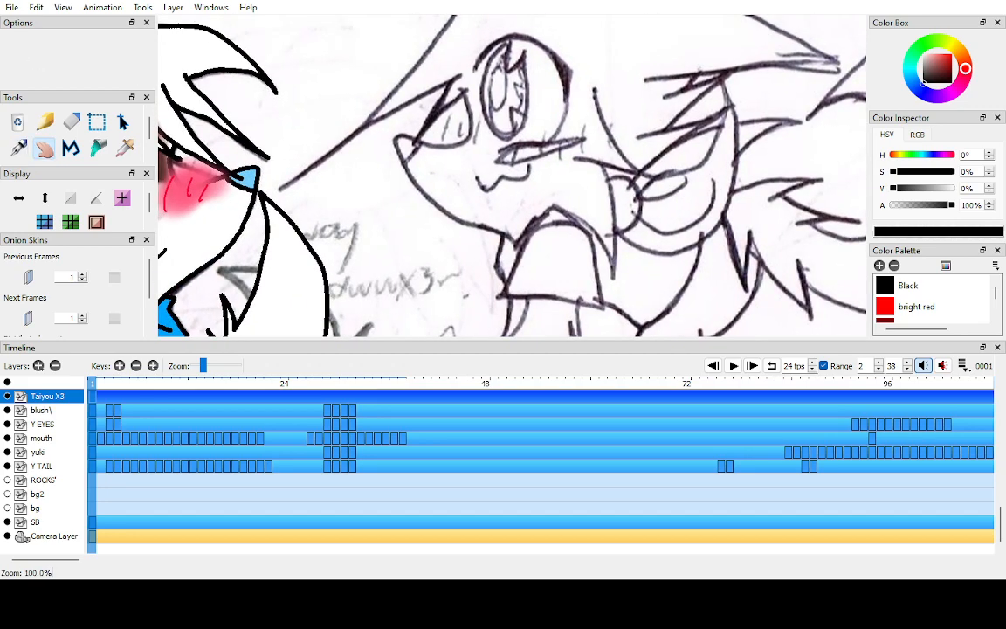
drag(512, 339, 512, 460)
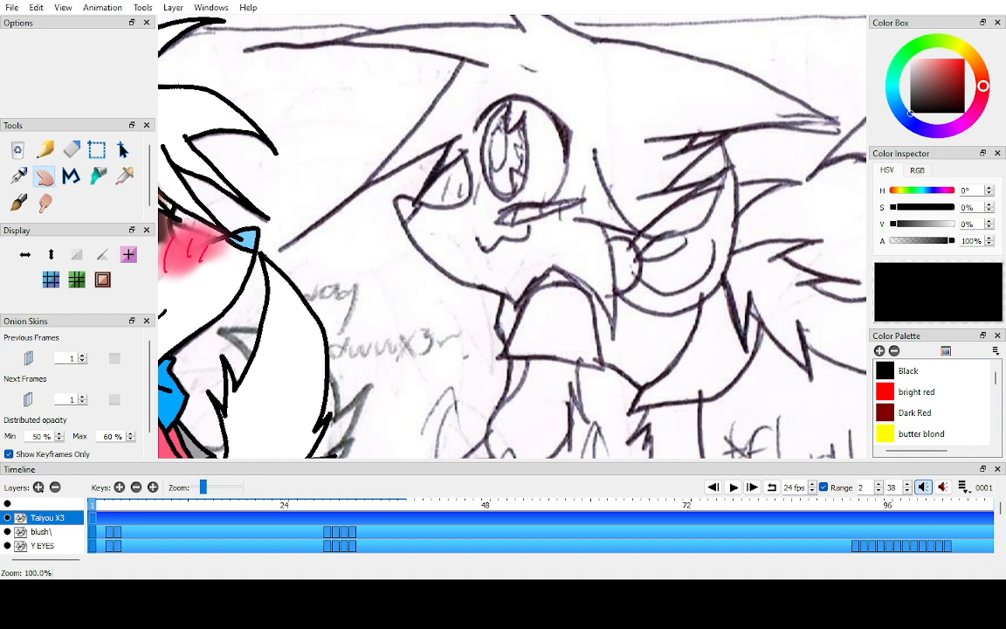
- Trace the sketched right-hand character's chin, nose tip and the curve rising behind the nose in one black pen stroke
drag(512, 236, 546, 228)
scroll(512, 236, up, 2)
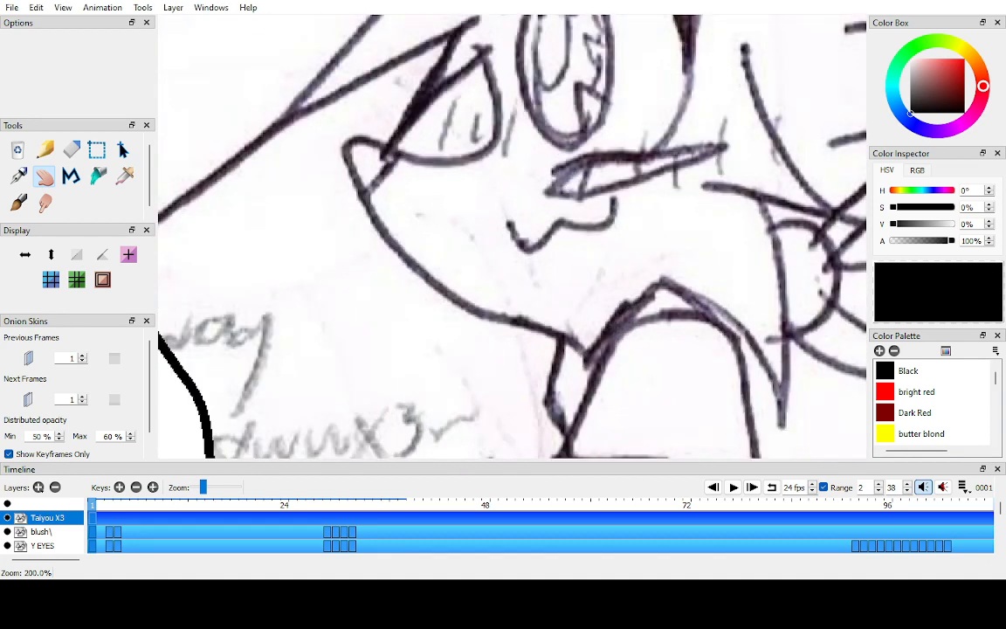
key(p)
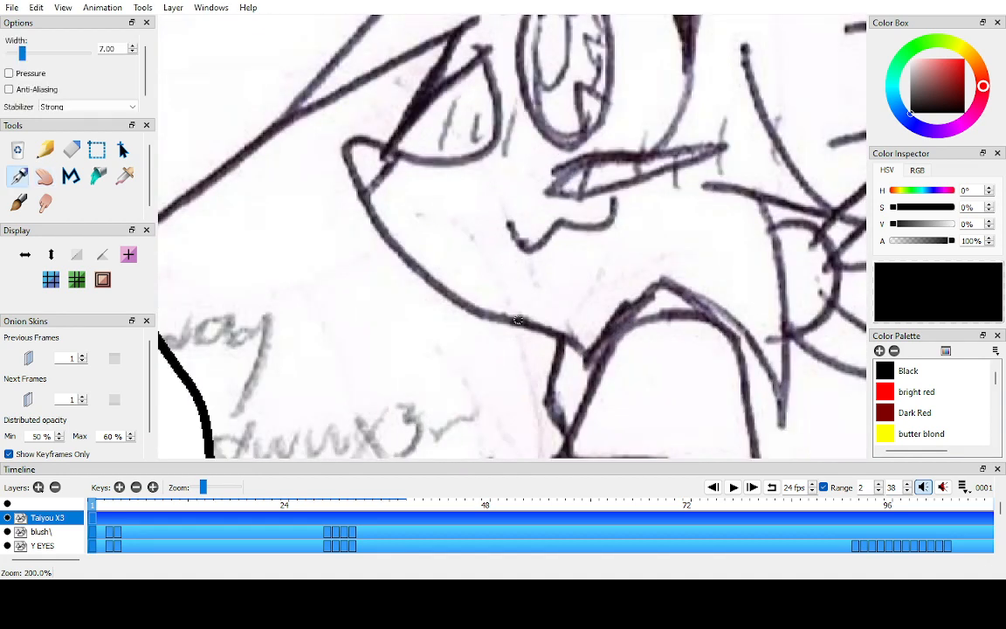
mouse_move(588, 363)
mouse_down()
mouse_move(444, 291)
mouse_move(402, 252)
mouse_move(362, 190)
mouse_move(350, 150)
mouse_move(358, 137)
mouse_move(446, 158)
mouse_move(486, 151)
mouse_move(503, 130)
mouse_move(479, 48)
mouse_up()
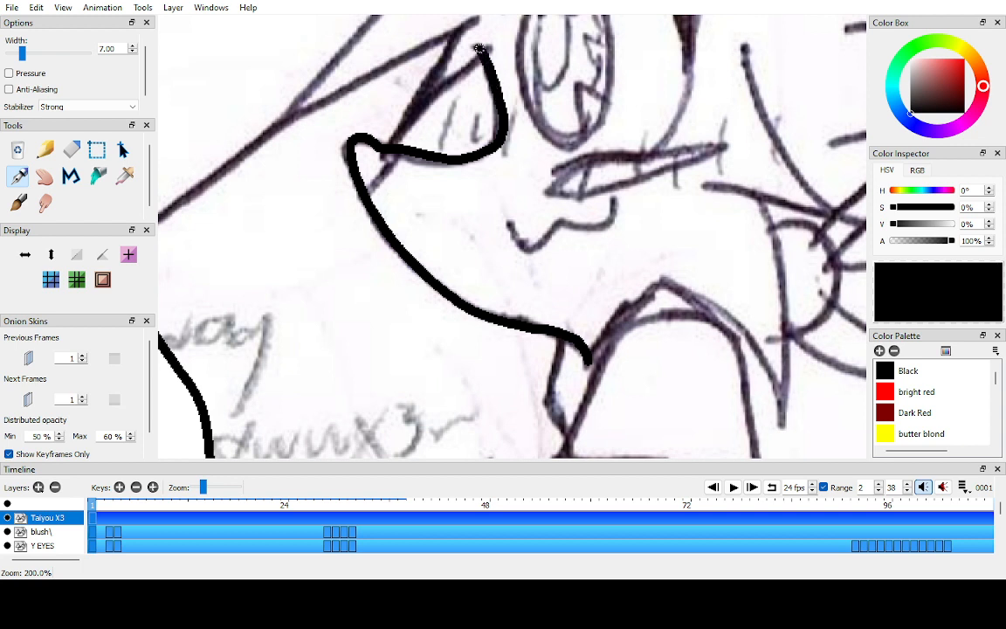
- Set the eraser width to 16.44 and erase the section of the muzzle curve just behind the nose tip
key(h)
drag(500, 140, 581, 172)
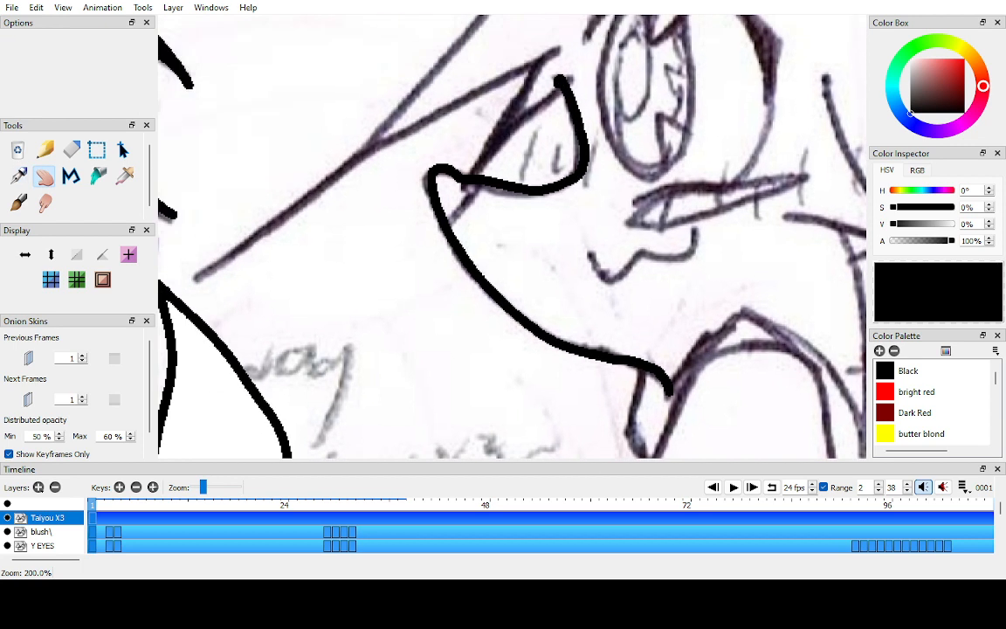
click(101, 506)
click(92, 506)
scroll(472, 161, up, 1)
drag(473, 160, 469, 191)
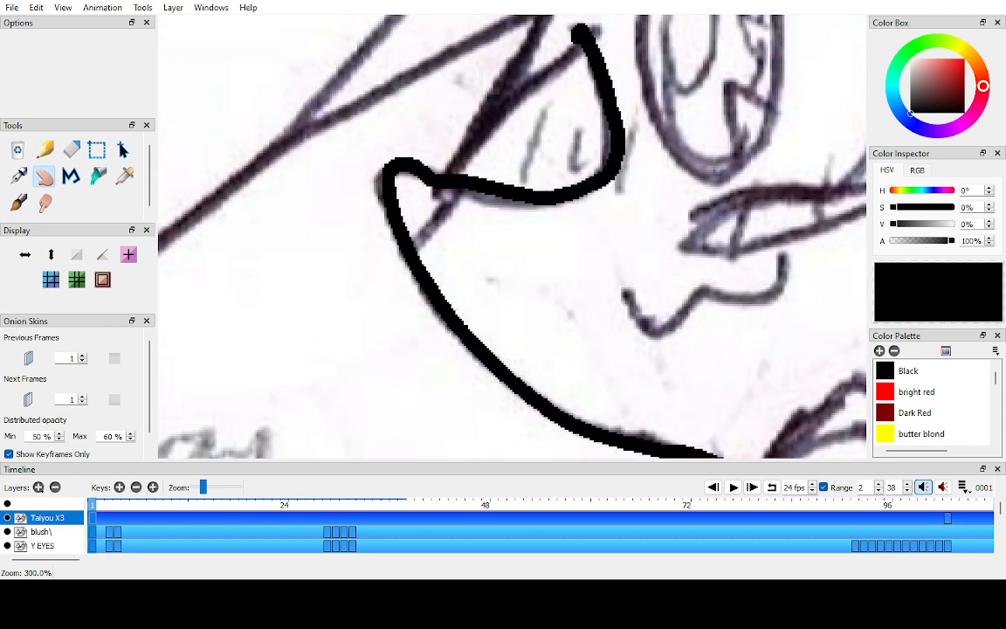
key(e)
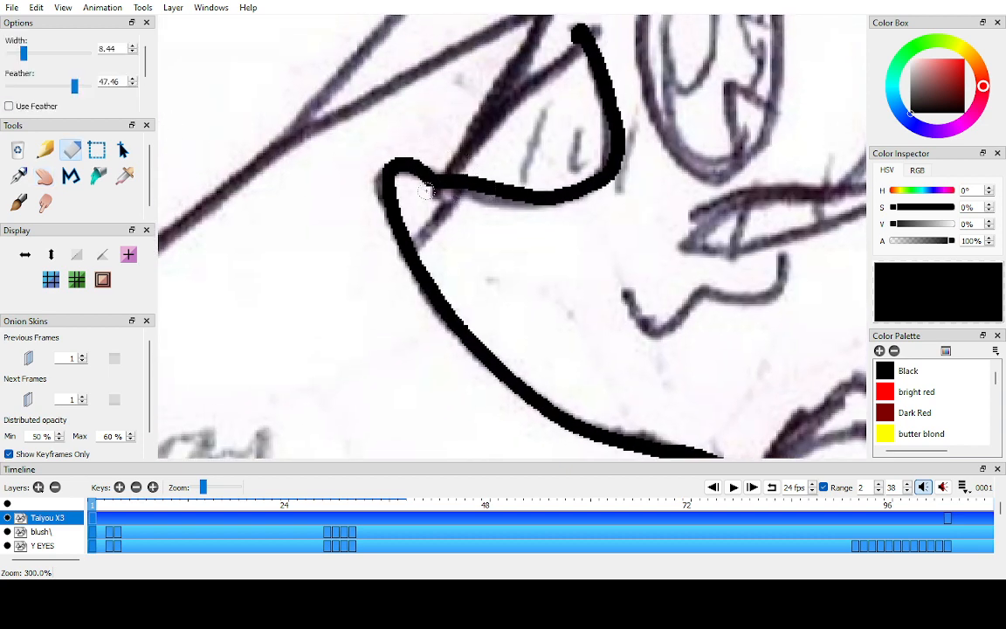
click(133, 46)
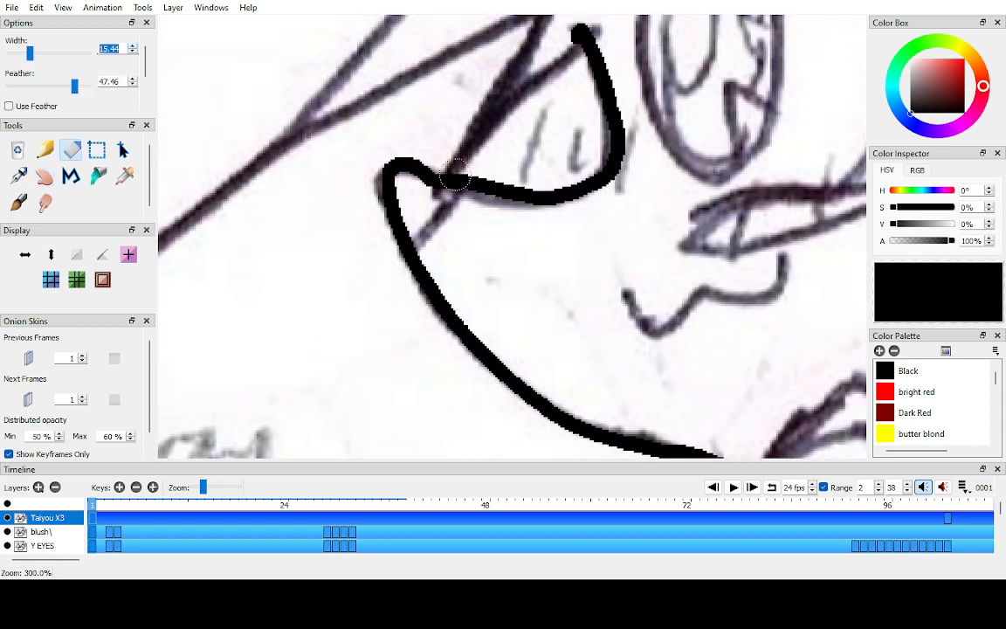
mouse_move(454, 183)
mouse_down()
mouse_move(428, 170)
mouse_move(511, 193)
mouse_up()
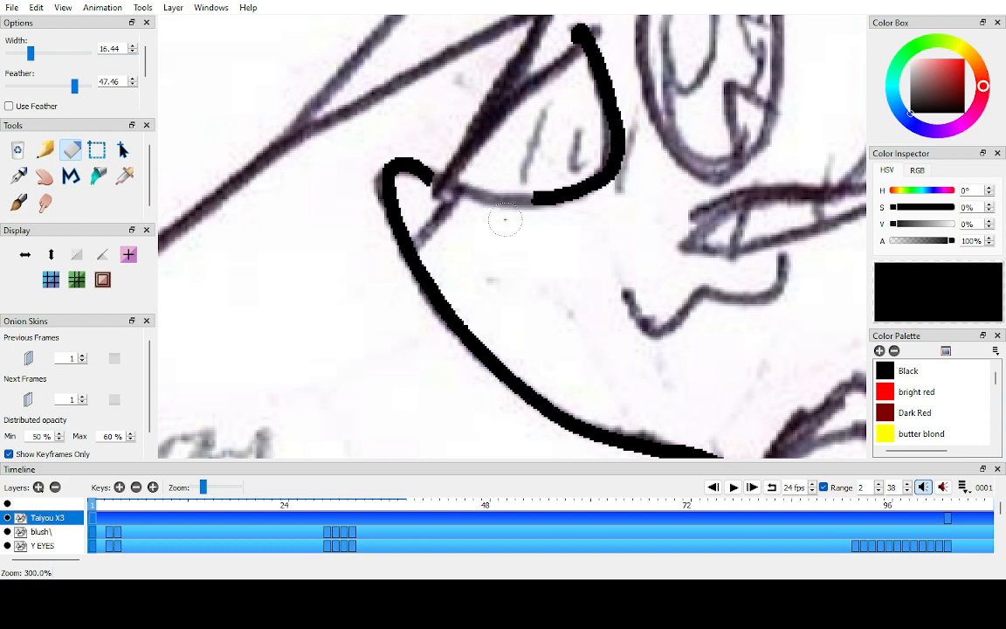
- Redraw the erased section of the muzzle curve with the pen, joining the nose tip to the remaining line
scroll(505, 220, up, 1)
key(p)
drag(367, 142, 540, 185)
key(h)
scroll(446, 175, down, 3)
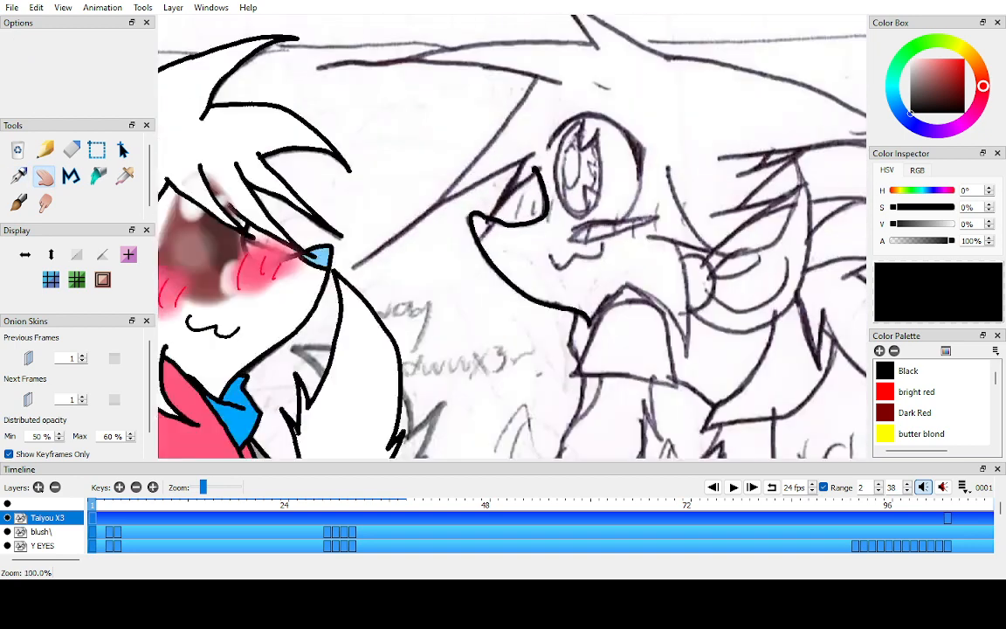
- Try to draw a short straight line separating the nose tip from the muzzle
scroll(446, 174, up, 3)
key(p)
mouse_move(447, 175)
mouse_down()
mouse_move(417, 183)
mouse_move(378, 253)
mouse_up()
key(h)
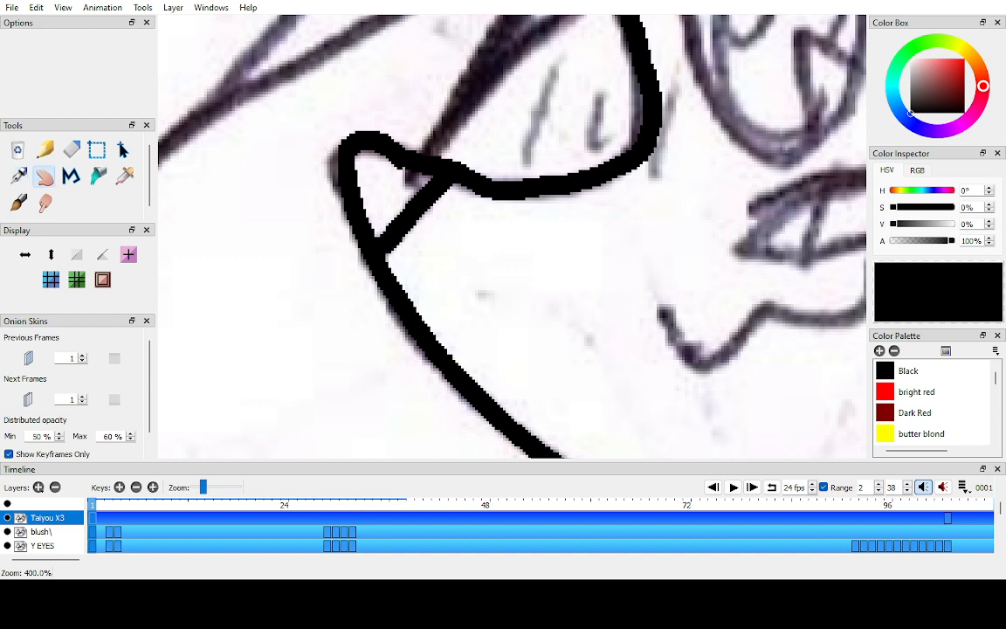
scroll(513, 242, down, 5)
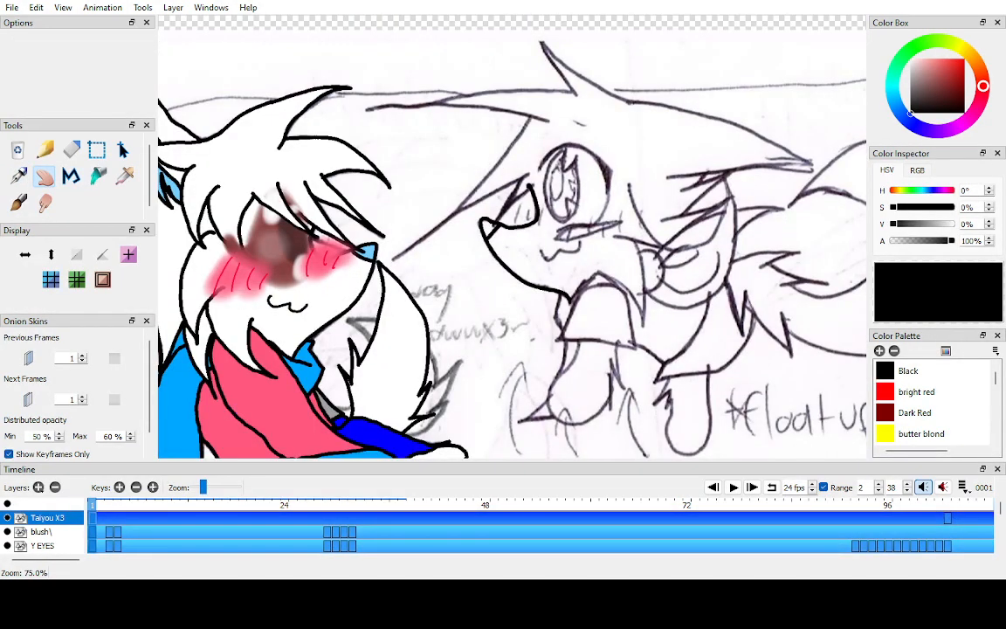
scroll(535, 241, up, 4)
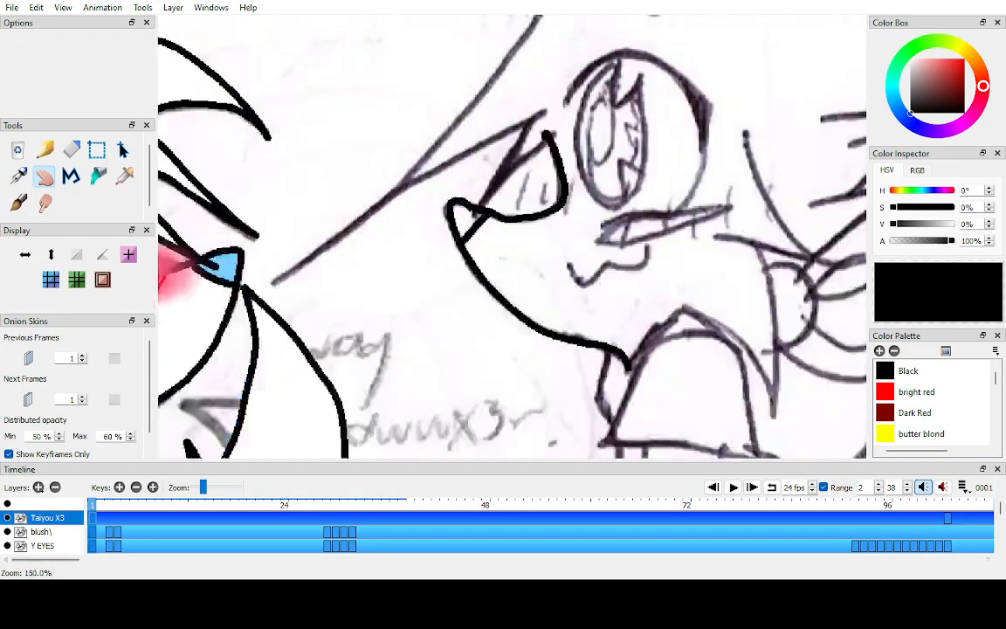
click(7, 518)
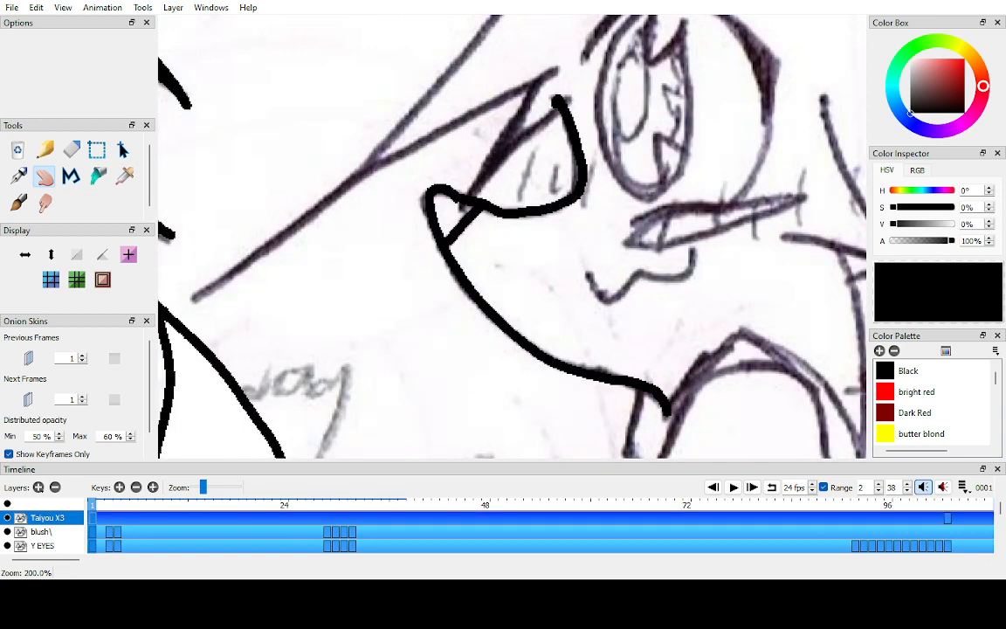
scroll(511, 235, up, 3)
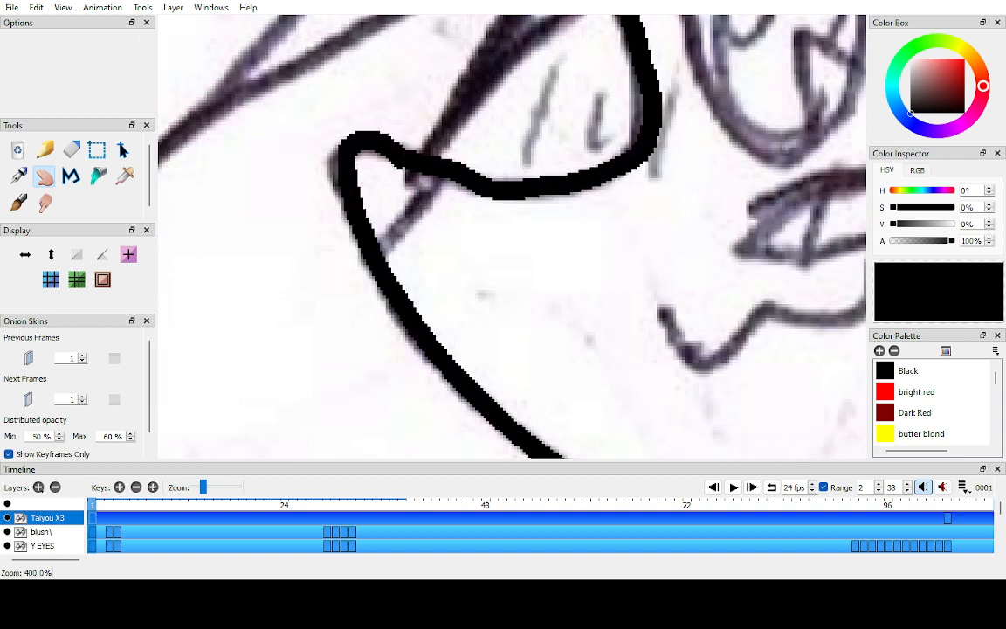
- Draw a short curved pen stroke from the muzzle curve down to the chin line to close off the nose
key(p)
drag(437, 171, 383, 248)
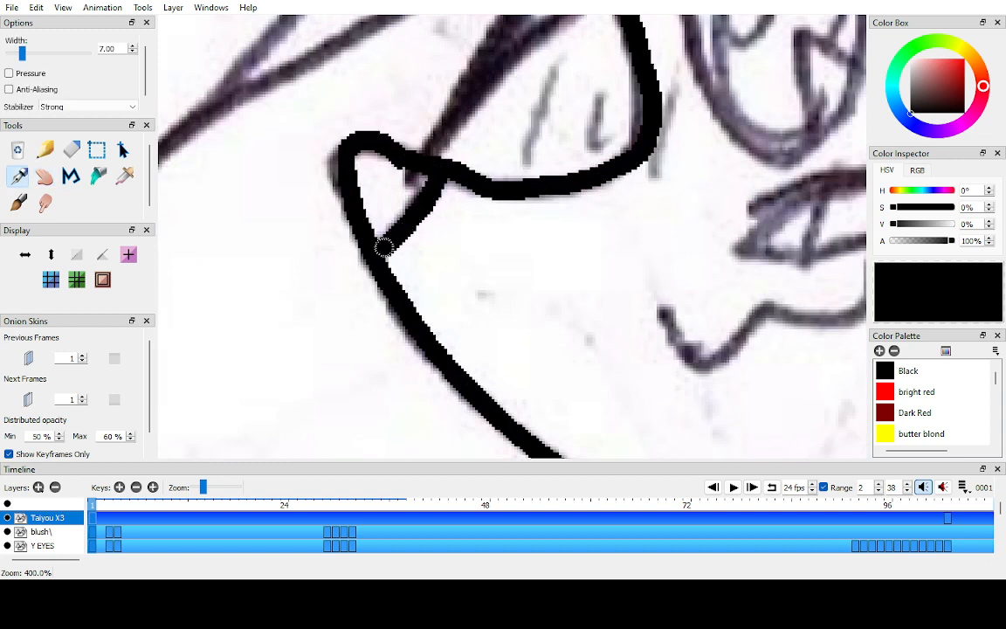
key(h)
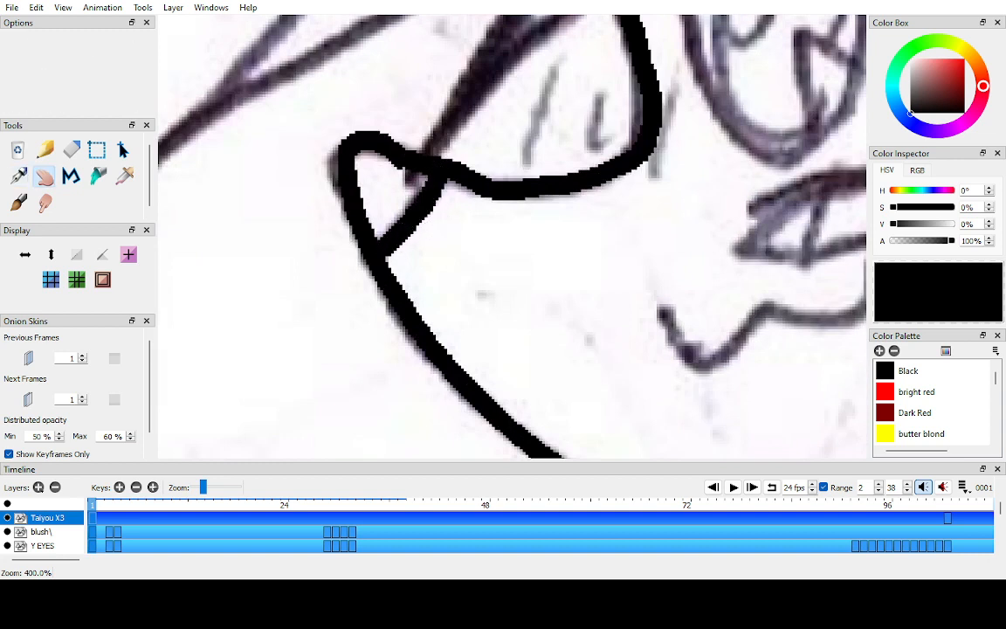
- Check the nose linework against the sketch by toggling the Taiyou X3 layer's visibility and viewing it from farther out
click(7, 518)
mouse_move(92, 505)
mouse_down()
mouse_move(117, 505)
mouse_move(93, 504)
mouse_up()
key(ctrl+Down)
key(ctrl+Down)
key(ctrl+Down)
key(ctrl+Down)
click(7, 518)
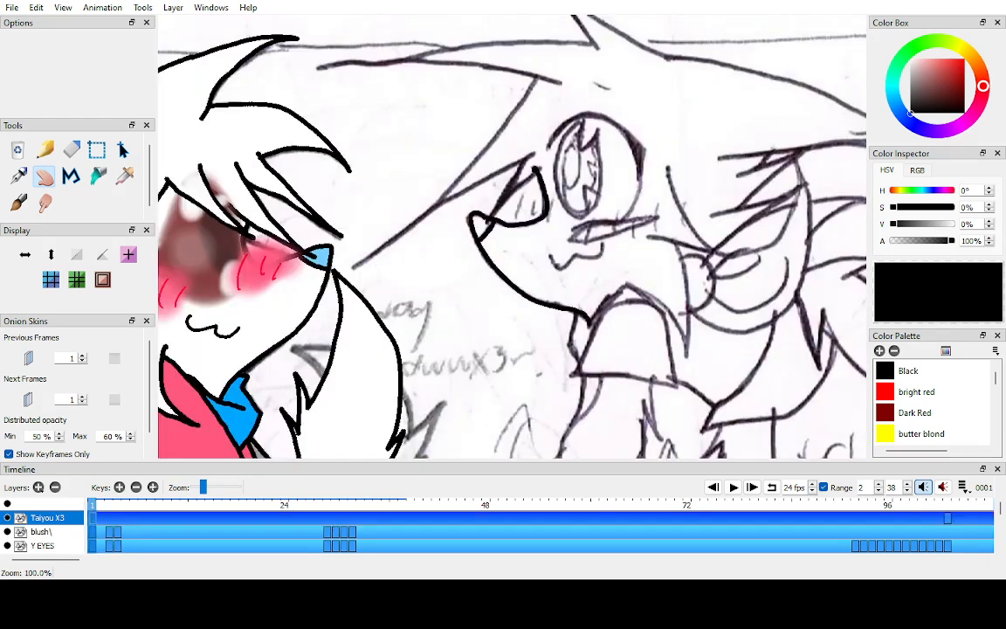
- Erase the rounded outer tip of the nose outline
key(ctrl+Up)
key(ctrl+Up)
key(ctrl+Up)
key(ctrl+Up)
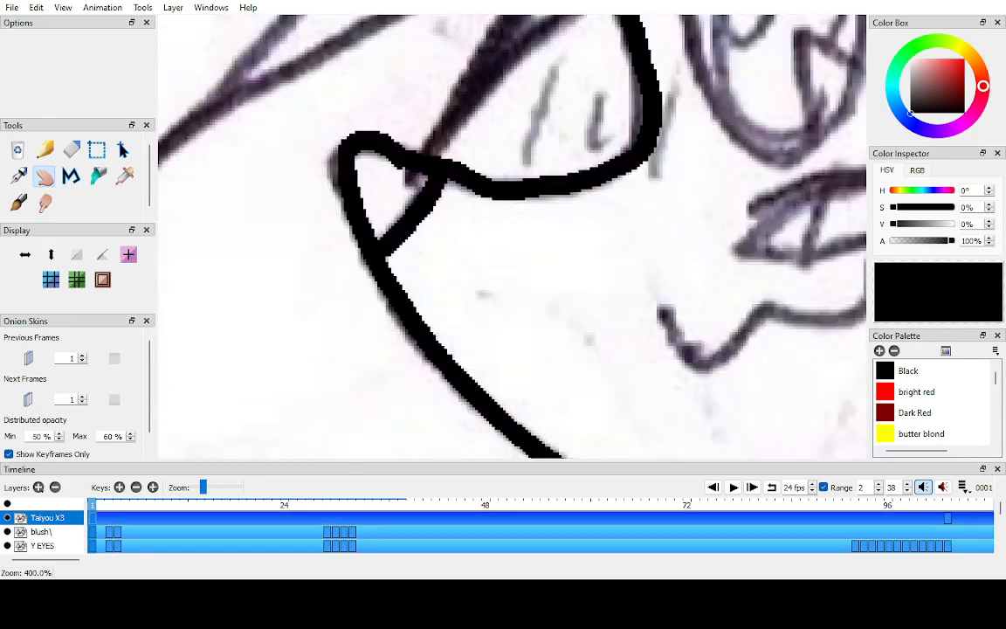
mouse_move(387, 154)
mouse_down()
mouse_move(446, 179)
mouse_move(414, 174)
mouse_move(410, 203)
mouse_move(464, 225)
mouse_up()
key(e)
key(h)
key(ctrl+Up)
key(ctrl+Up)
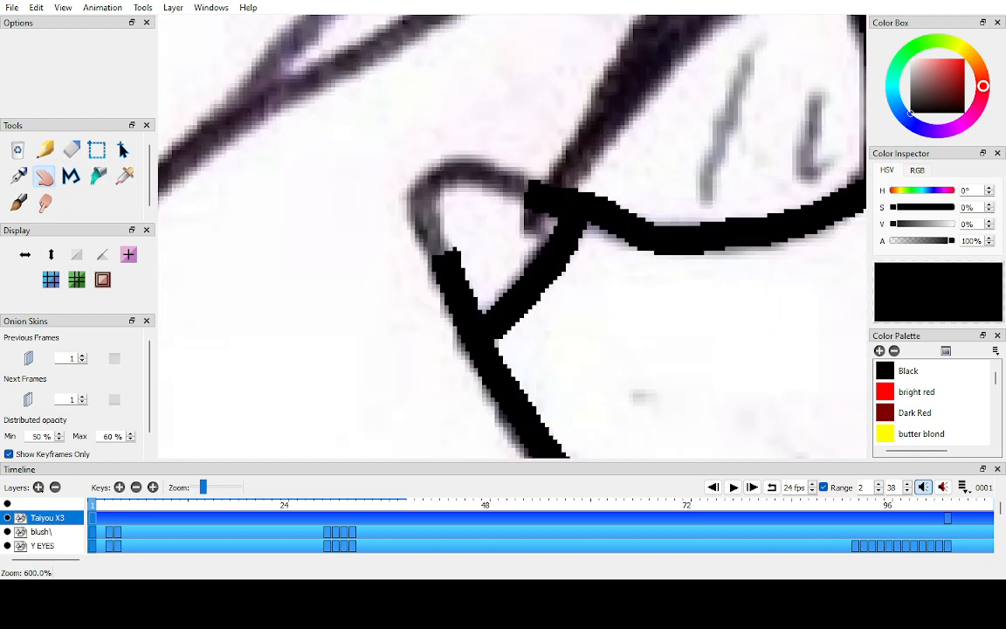
- Redraw the rounded nose tip with the pen, following the sketch between the two open line ends
key(p)
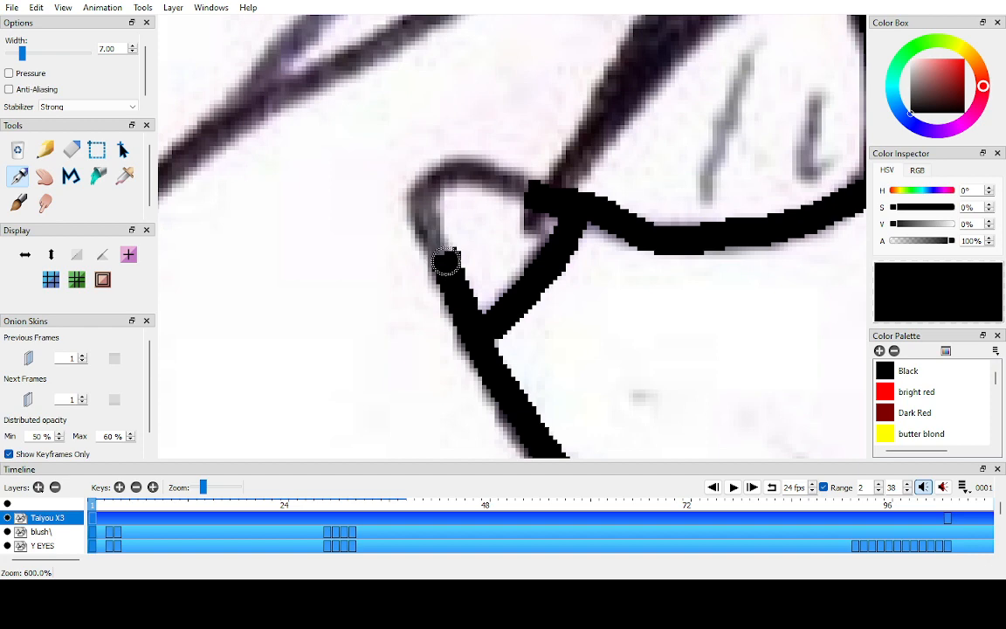
mouse_move(447, 262)
mouse_down()
mouse_move(424, 211)
mouse_move(430, 187)
mouse_move(471, 173)
mouse_move(535, 189)
mouse_up()
key(h)
scroll(512, 236, down, 7)
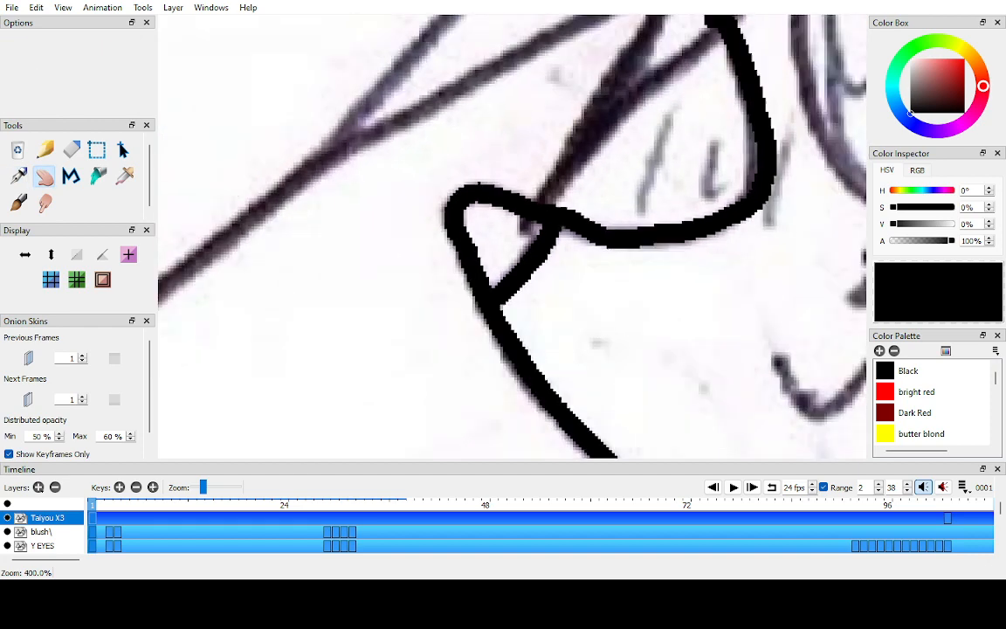
- Trace the two sketched lines that meet behind the character's cheek in black
scroll(768, 244, up, 4)
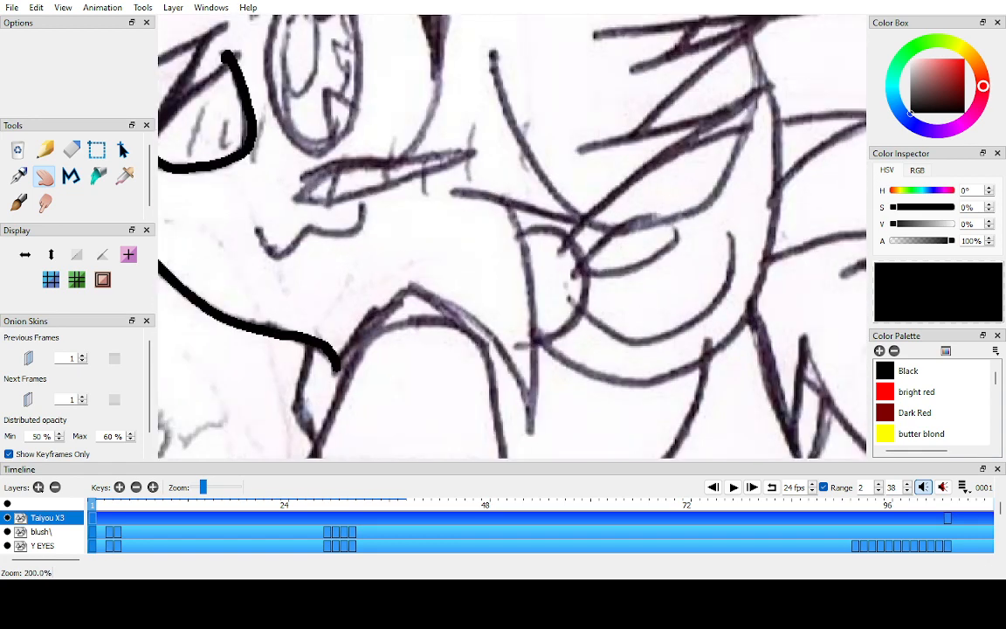
key(p)
mouse_move(494, 69)
mouse_down()
mouse_move(497, 41)
mouse_move(508, 98)
mouse_move(535, 153)
mouse_move(586, 205)
mouse_move(627, 218)
mouse_move(486, 180)
mouse_up()
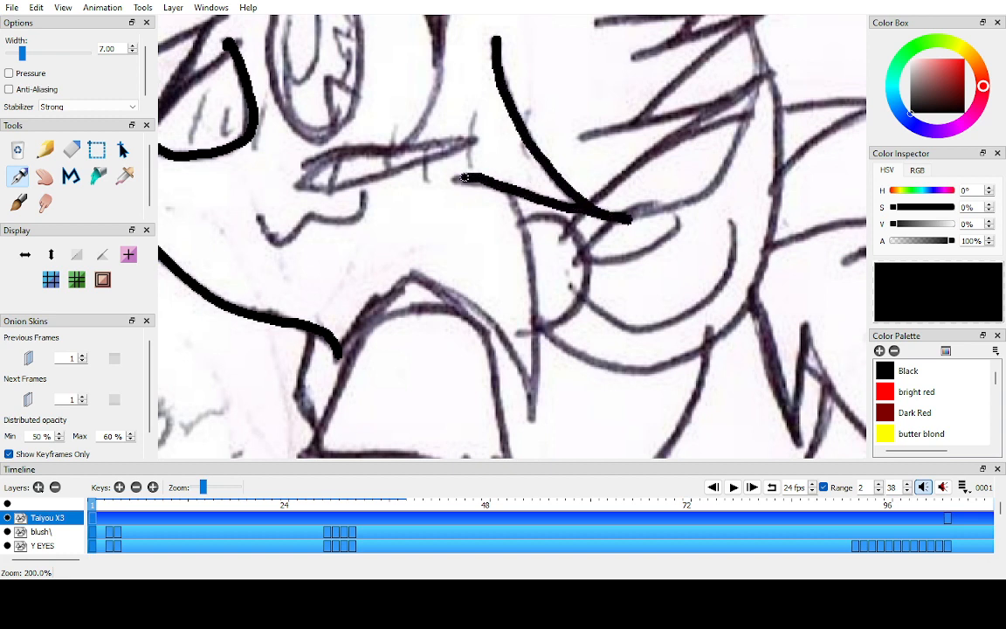
- Trace the pointed fur spike below the cheek and the bell-shaped outline under the chin
scroll(491, 180, down, 5)
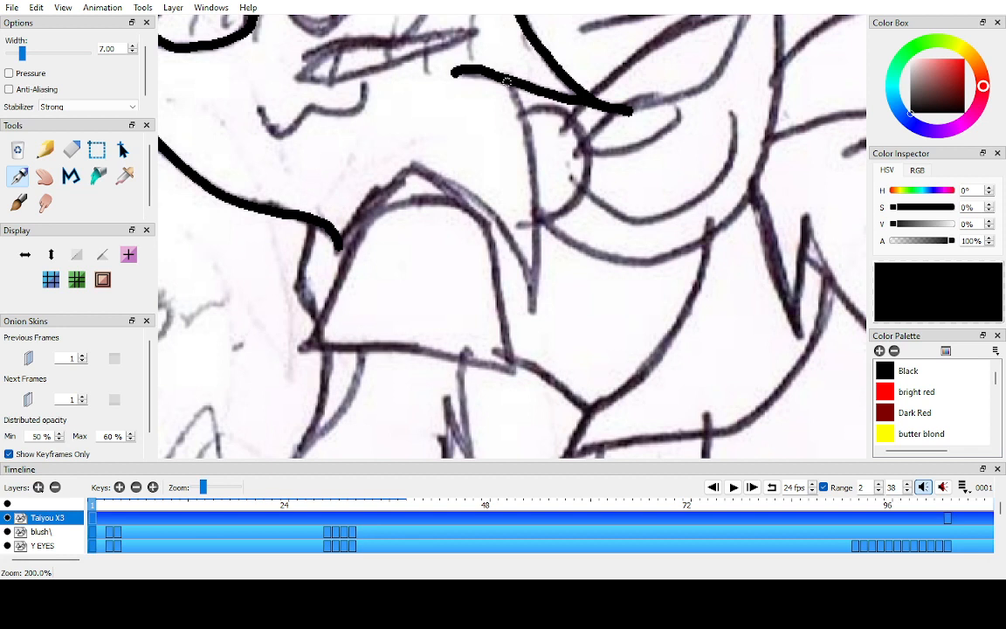
mouse_move(506, 81)
mouse_down()
mouse_move(535, 137)
mouse_move(533, 302)
mouse_move(483, 213)
mouse_move(416, 164)
mouse_move(528, 118)
mouse_up()
key(space)
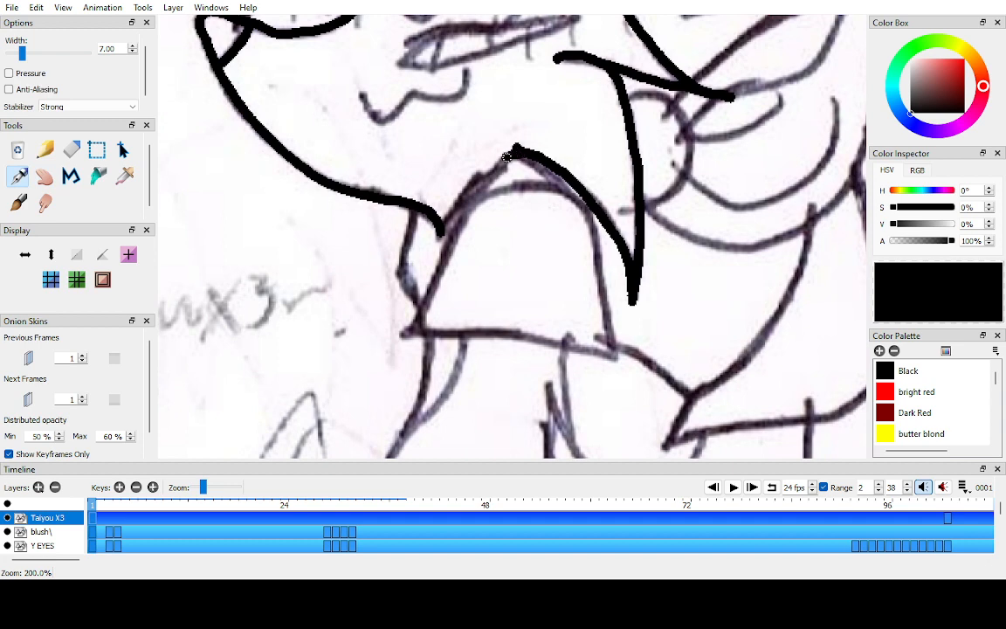
mouse_move(492, 172)
mouse_down()
mouse_move(425, 309)
mouse_move(399, 335)
mouse_move(495, 332)
mouse_move(473, 256)
mouse_move(523, 256)
mouse_move(579, 276)
mouse_move(542, 114)
mouse_up()
key(space)
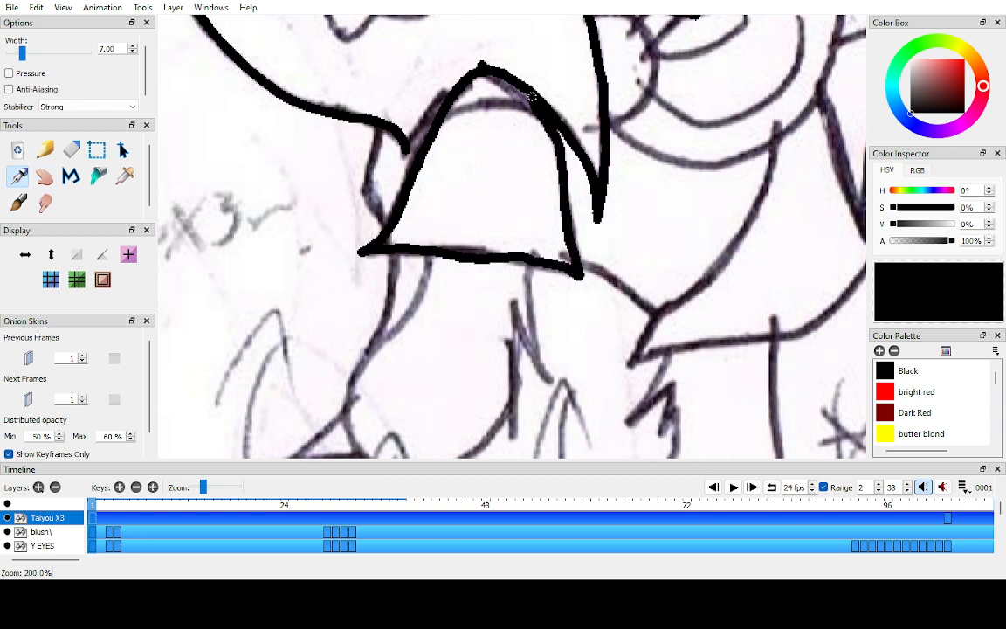
- Compare the sketch with the Taiyou X3 line art hidden, restore it, and trace the inner arch below the bell shape's peak
key(space)
click(7, 518)
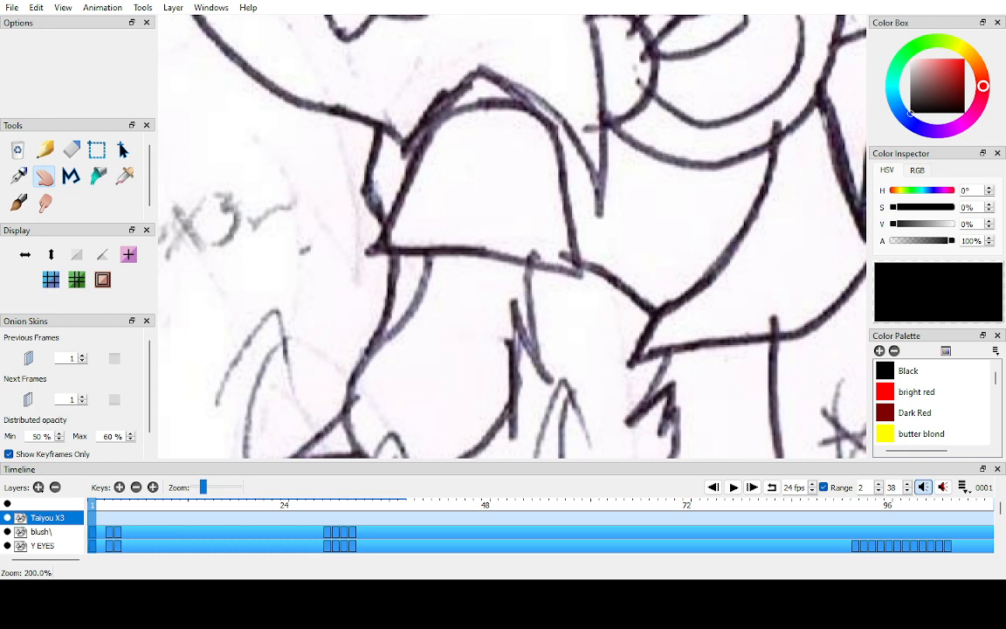
click(7, 518)
drag(477, 186, 491, 289)
scroll(513, 236, up, 2)
key(p)
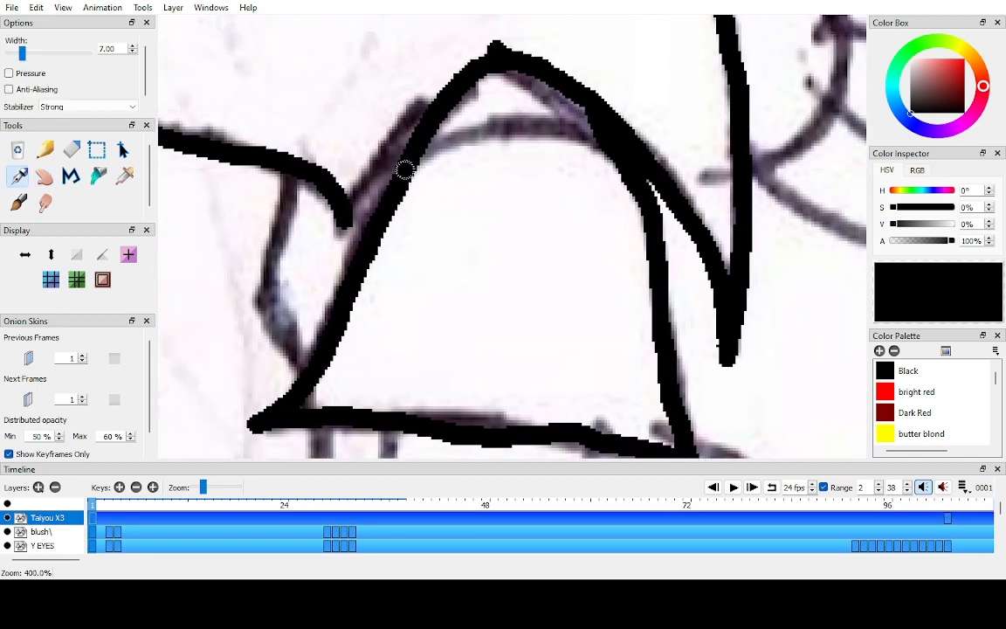
mouse_move(404, 168)
mouse_down()
mouse_move(439, 134)
mouse_move(480, 121)
mouse_move(594, 133)
mouse_up()
key(h)
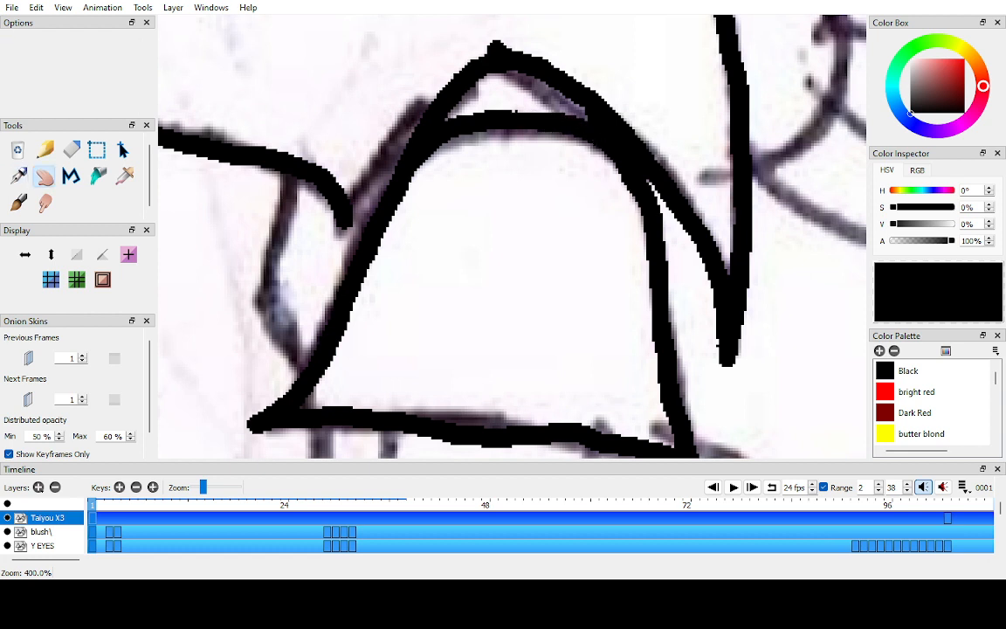
- Trace the outer line from the jaw corner up to the bell's peak and the bent line from the jaw to the bell's lower corner
key(p)
mouse_move(339, 228)
mouse_down()
mouse_move(378, 154)
mouse_move(446, 95)
mouse_up()
key(space)
mouse_move(289, 169)
mouse_down()
mouse_move(313, 80)
mouse_move(287, 209)
mouse_move(332, 280)
mouse_up()
key(space)
scroll(512, 236, down, 3)
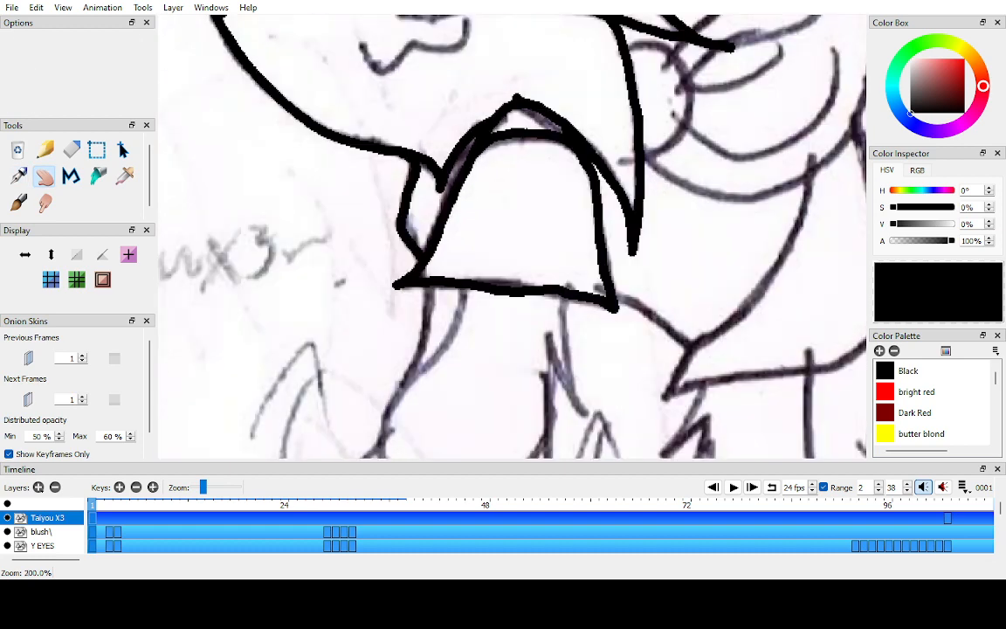
- Trace the front leg below the bell shape, including the rounded paw and the jagged fur line along its back
scroll(512, 236, down, 1)
drag(512, 280, 535, 193)
scroll(512, 236, up, 3)
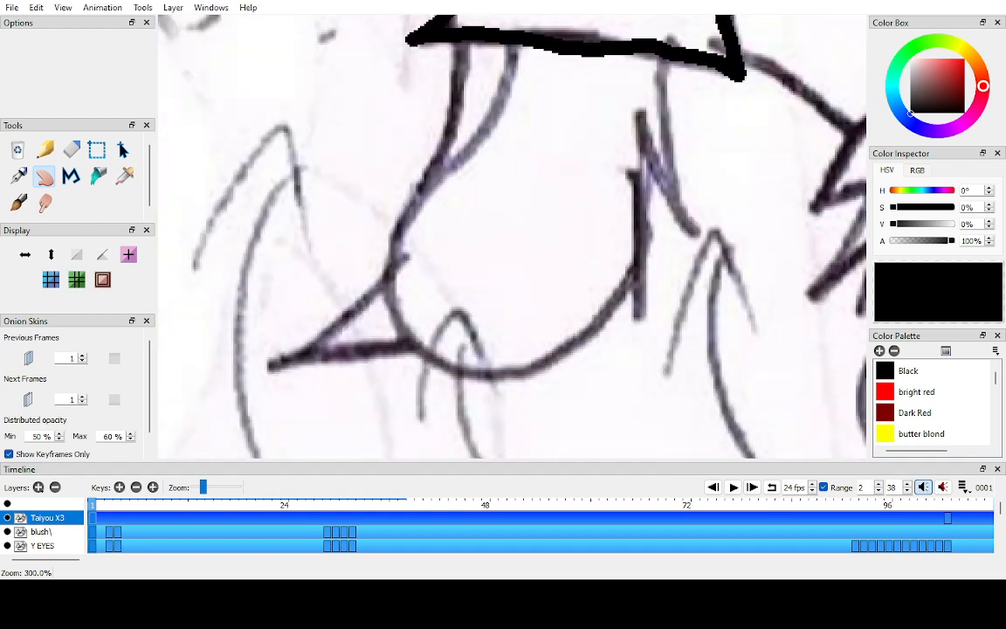
mouse_move(506, 65)
mouse_down()
mouse_move(523, 83)
mouse_move(494, 139)
mouse_move(412, 234)
mouse_move(397, 292)
mouse_move(420, 358)
mouse_move(479, 393)
mouse_move(539, 388)
mouse_move(602, 342)
mouse_move(638, 290)
mouse_move(648, 317)
mouse_move(648, 126)
mouse_move(674, 210)
mouse_up()
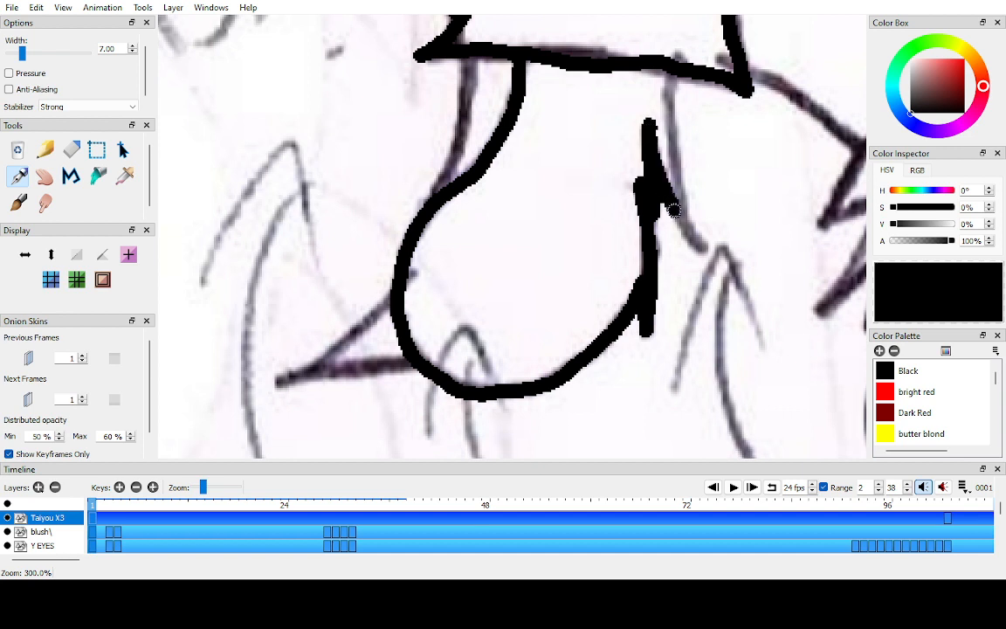
mouse_move(709, 251)
mouse_down()
mouse_move(680, 170)
mouse_move(668, 109)
mouse_move(675, 79)
mouse_up()
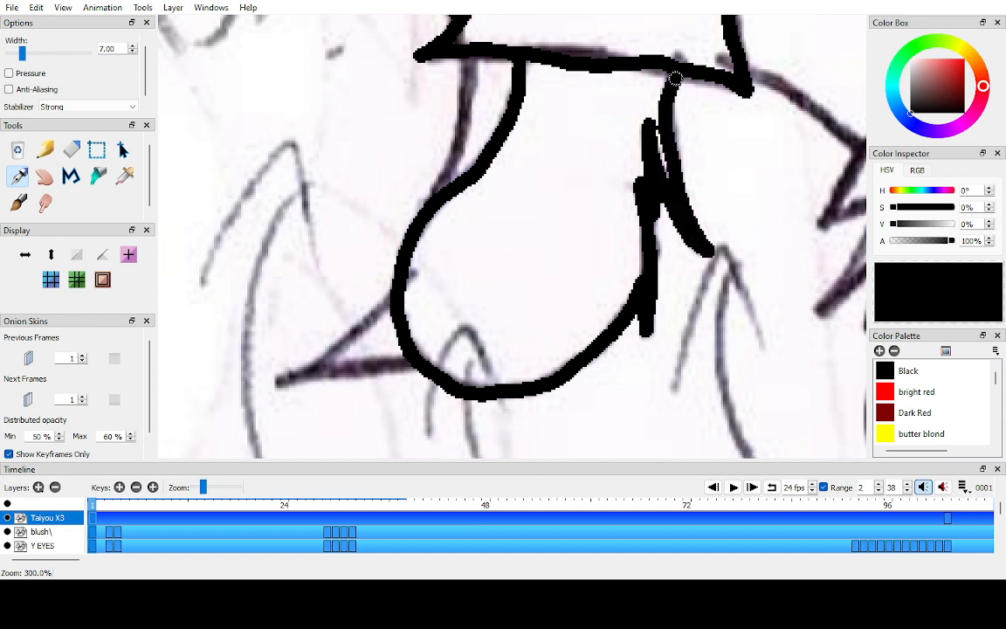
- Trace the second line at the top of the front leg and the pointed spike beside the rounded paw
key(space)
mouse_move(463, 81)
mouse_down()
mouse_move(515, 98)
mouse_move(497, 196)
mouse_move(477, 218)
mouse_up()
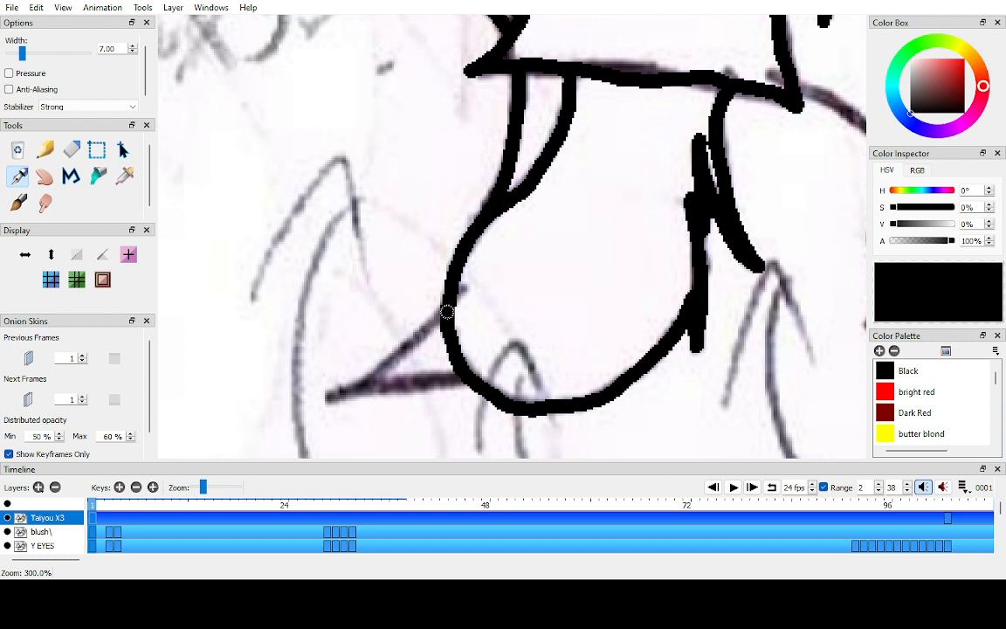
drag(444, 304, 426, 331)
mouse_move(374, 377)
mouse_down()
mouse_move(328, 397)
mouse_move(458, 377)
mouse_up()
key(space)
scroll(512, 236, down, 4)
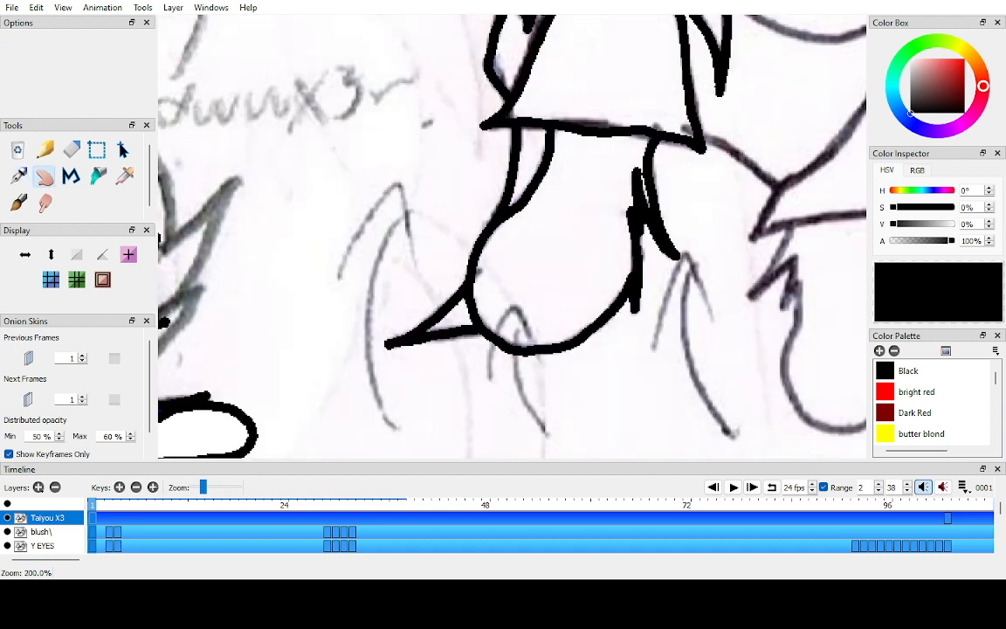
- Trace the belly line, the curved thigh line and the pointed lower edge rising along the character's rear
drag(562, 348, 497, 399)
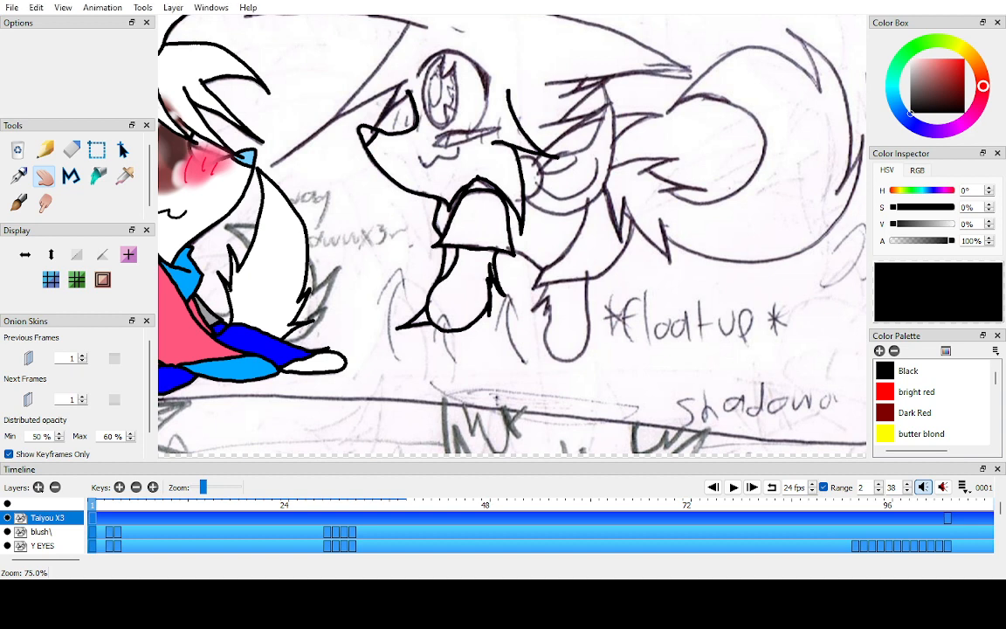
mouse_move(512, 236)
mouse_down()
mouse_move(530, 240)
mouse_move(503, 217)
mouse_up()
scroll(487, 215, up, 5)
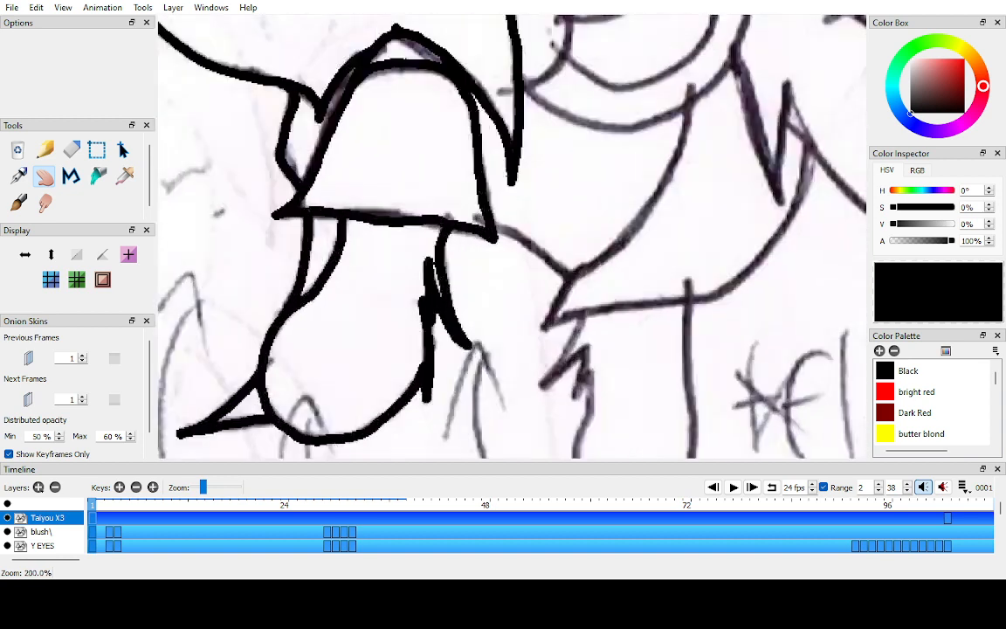
key(p)
mouse_move(493, 214)
mouse_down()
mouse_move(560, 263)
mouse_move(574, 259)
mouse_move(634, 209)
mouse_move(685, 86)
mouse_up()
key(space)
mouse_move(560, 280)
mouse_down()
mouse_move(515, 226)
mouse_move(491, 261)
mouse_move(666, 230)
mouse_move(706, 194)
mouse_move(763, 80)
mouse_up()
key(space)
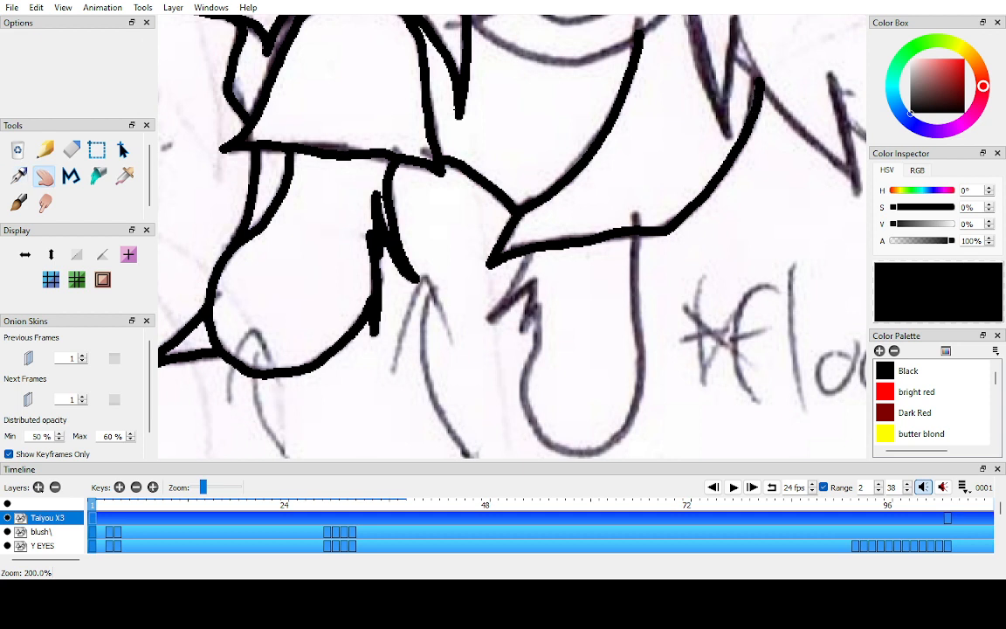
- Trace the hind leg with its jagged fur edge and rounded foot
mouse_move(531, 269)
mouse_down()
mouse_move(518, 192)
mouse_move(473, 245)
mouse_move(522, 204)
mouse_move(509, 325)
mouse_move(553, 373)
mouse_move(602, 365)
mouse_move(627, 324)
mouse_move(623, 165)
mouse_move(617, 321)
mouse_up()
key(h)
drag(559, 210, 554, 304)
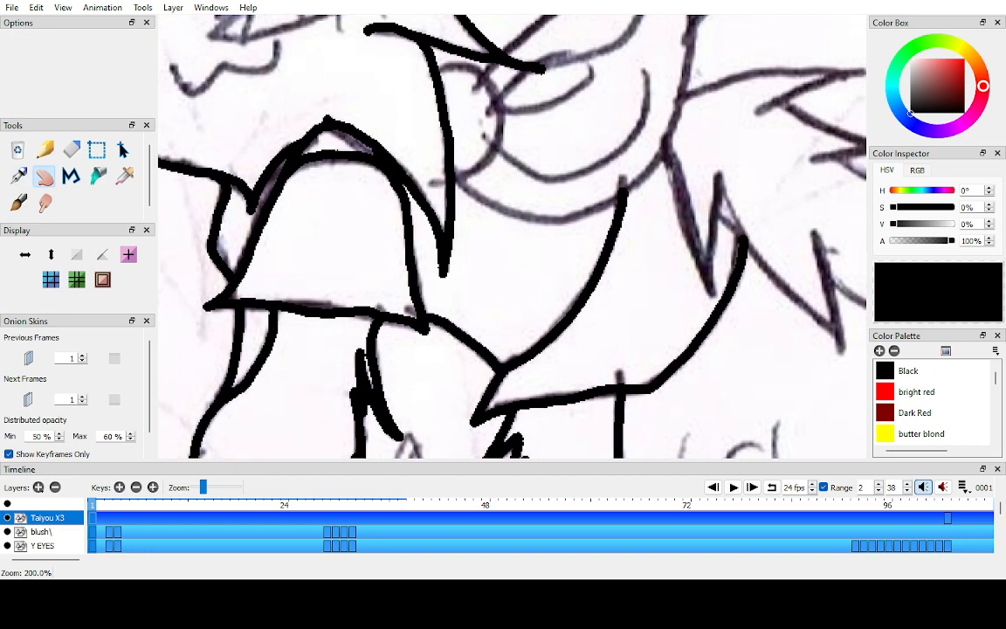
- Trace the nested round curves behind the cheek and the large crescent outline rising from them to a point
drag(515, 201, 472, 299)
drag(442, 219, 450, 253)
mouse_move(407, 202)
mouse_down()
mouse_move(410, 212)
mouse_move(428, 205)
mouse_move(454, 223)
mouse_move(469, 255)
mouse_move(463, 290)
mouse_move(428, 323)
mouse_move(373, 278)
mouse_move(441, 311)
mouse_move(498, 306)
mouse_move(552, 272)
mouse_move(599, 197)
mouse_move(587, 293)
mouse_move(594, 208)
mouse_move(584, 122)
mouse_move(551, 54)
mouse_move(550, 159)
mouse_move(524, 213)
mouse_move(407, 275)
mouse_move(446, 249)
mouse_move(525, 229)
mouse_up()
key(p)
key(space)
mouse_move(431, 296)
mouse_down()
mouse_move(458, 318)
mouse_move(516, 313)
mouse_move(564, 275)
mouse_move(579, 223)
mouse_move(520, 344)
mouse_up()
key(h)
- Trace the jagged fur strokes that run from the crescent's inner edge toward the cheek
key(p)
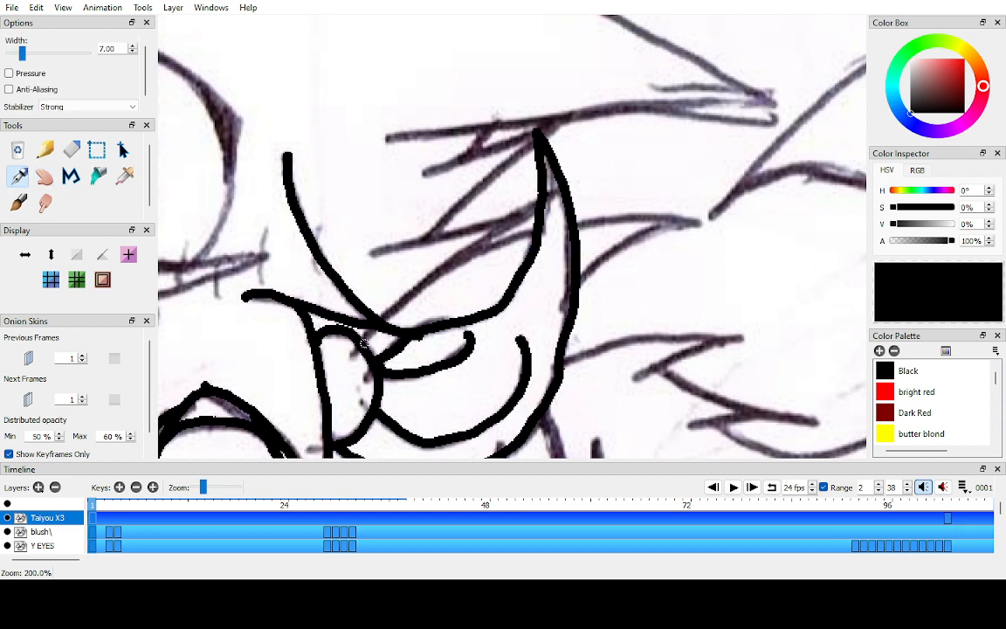
mouse_move(363, 344)
mouse_down()
mouse_move(542, 202)
mouse_move(491, 225)
mouse_move(369, 254)
mouse_up()
mouse_move(437, 229)
mouse_down()
mouse_move(559, 116)
mouse_move(446, 165)
mouse_move(490, 131)
mouse_move(620, 312)
mouse_move(630, 355)
mouse_move(511, 334)
mouse_up()
key(h)
- Trace the upper and lower edges of the long pointed shape extending back from the head
key(p)
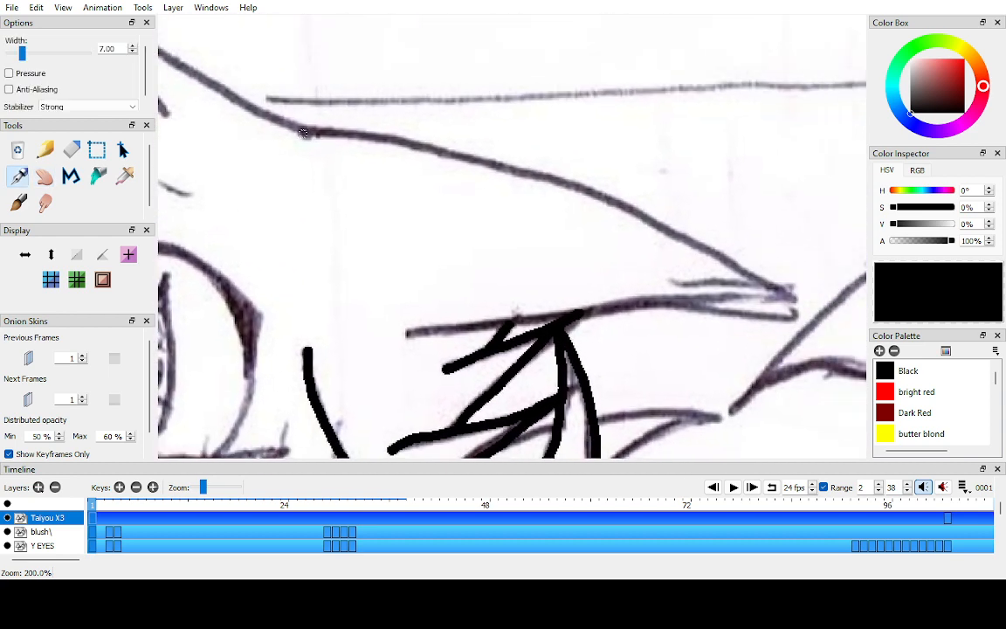
mouse_move(303, 133)
mouse_down()
mouse_move(338, 129)
mouse_move(470, 153)
mouse_move(579, 193)
mouse_move(799, 301)
mouse_move(636, 292)
mouse_move(409, 334)
mouse_move(431, 314)
mouse_up()
key(h)
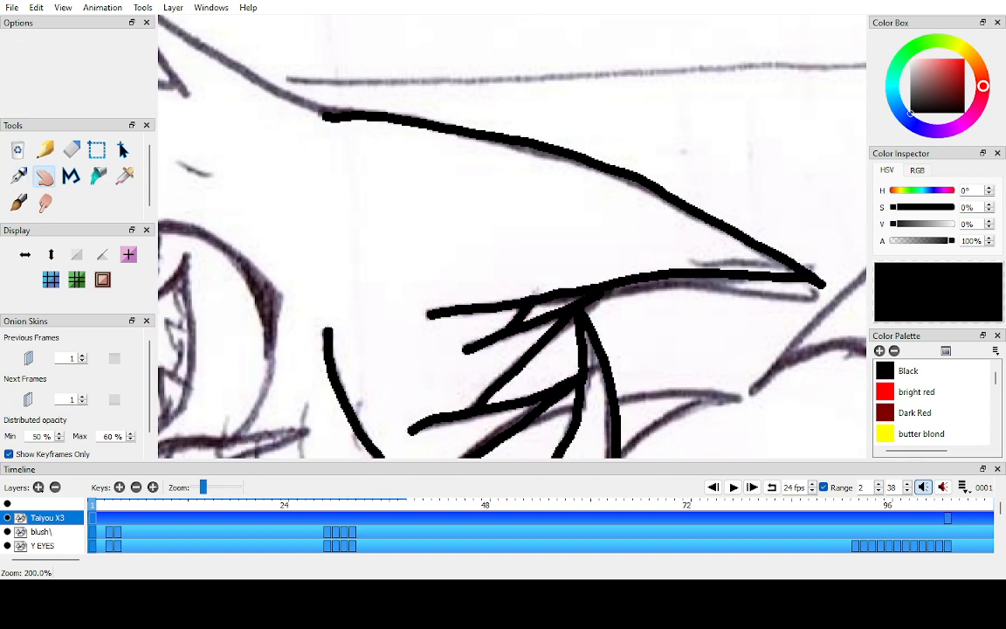
scroll(511, 236, down, 3)
drag(454, 229, 571, 246)
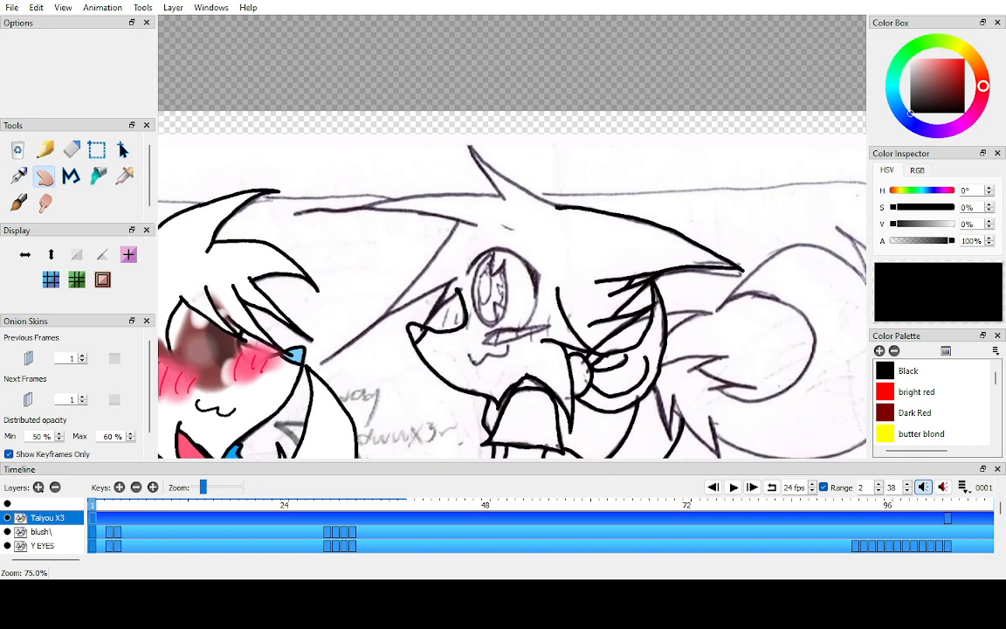
scroll(509, 236, up, 3)
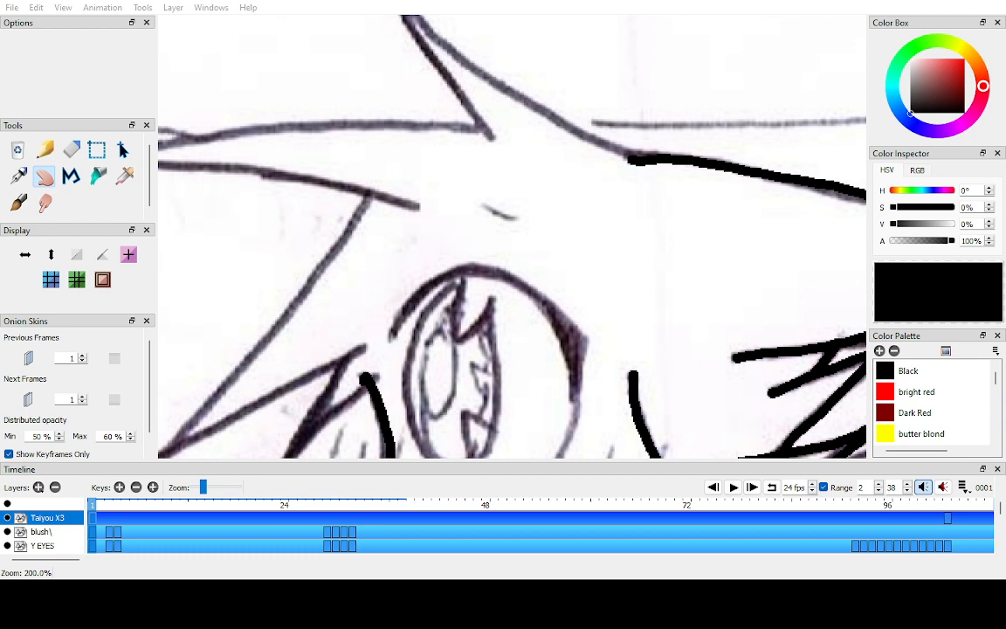
mouse_move(632, 157)
mouse_down()
mouse_move(715, 271)
mouse_move(625, 219)
mouse_up()
key(p)
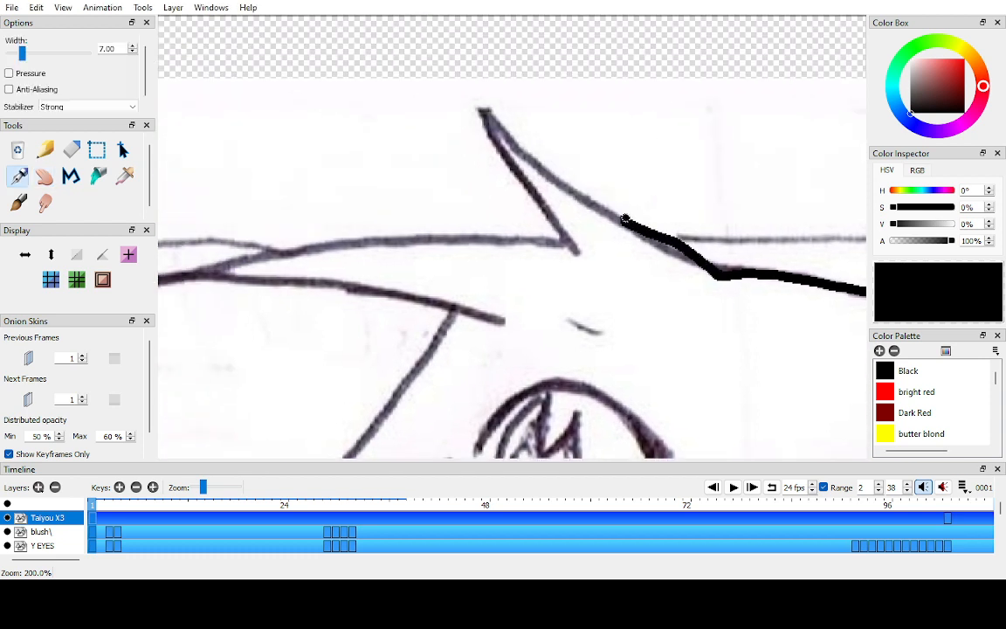
key(ctrl+z)
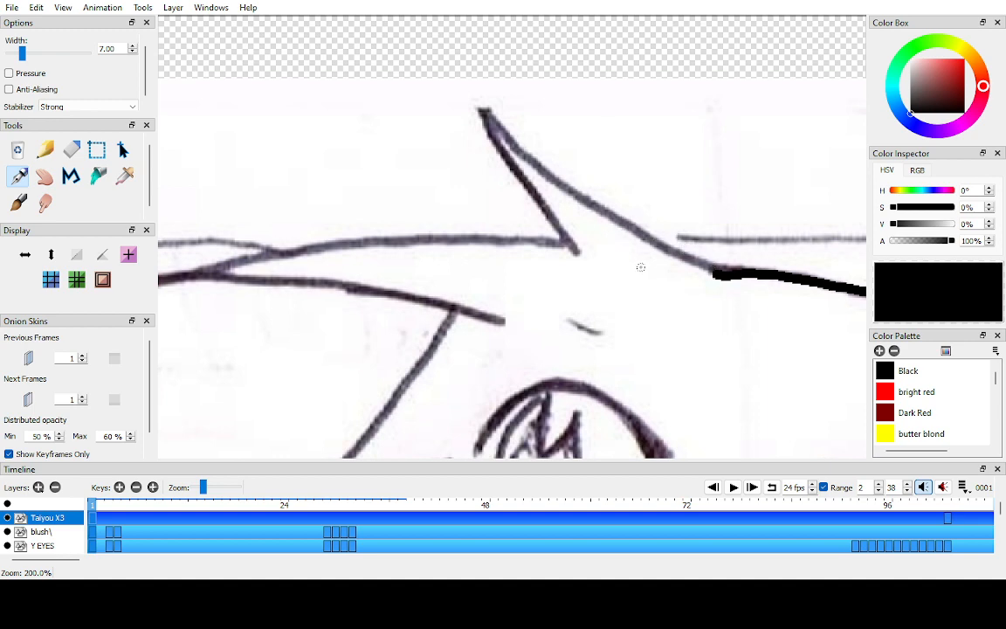
- Trace both edges of the upright hair tuft on top of the head, joining the head's existing back line
key(h)
mouse_move(640, 267)
mouse_down()
mouse_move(578, 319)
mouse_move(616, 319)
mouse_up()
scroll(578, 320, up, 1)
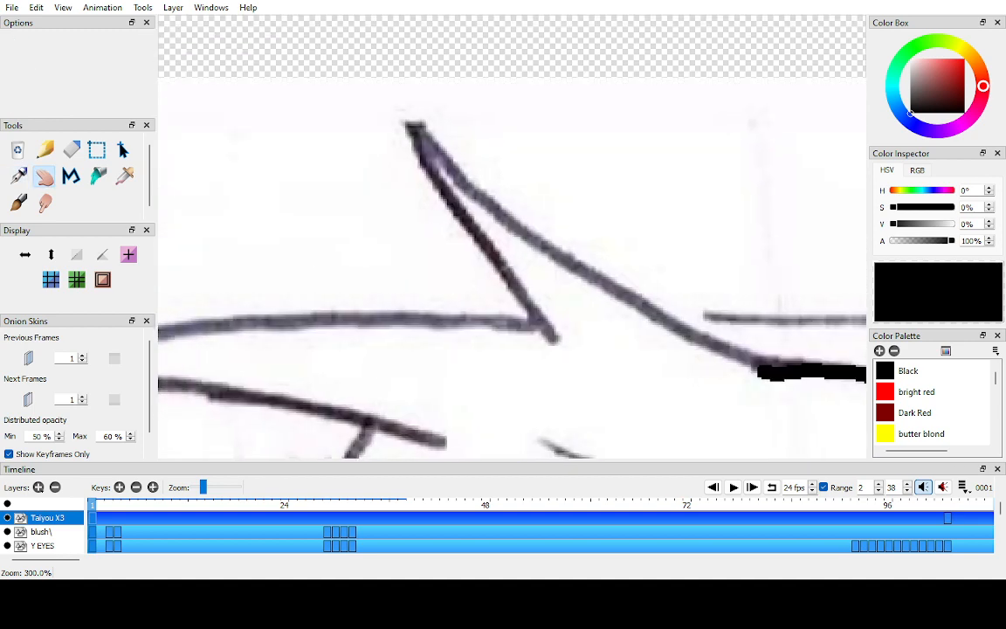
key(p)
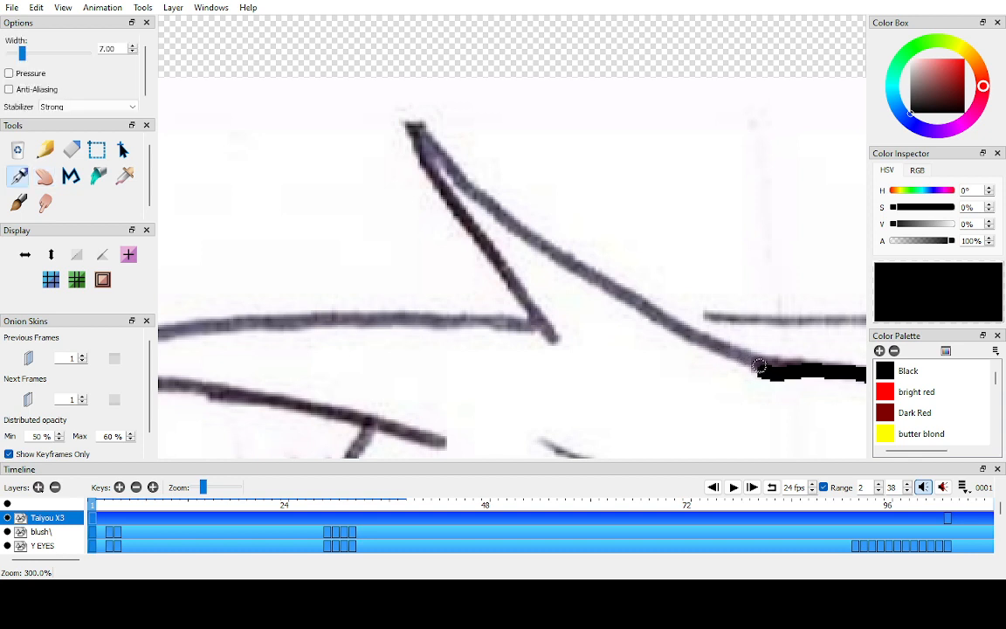
mouse_move(758, 367)
mouse_down()
mouse_move(499, 211)
mouse_move(422, 133)
mouse_move(404, 76)
mouse_move(411, 130)
mouse_move(448, 207)
mouse_move(559, 339)
mouse_up()
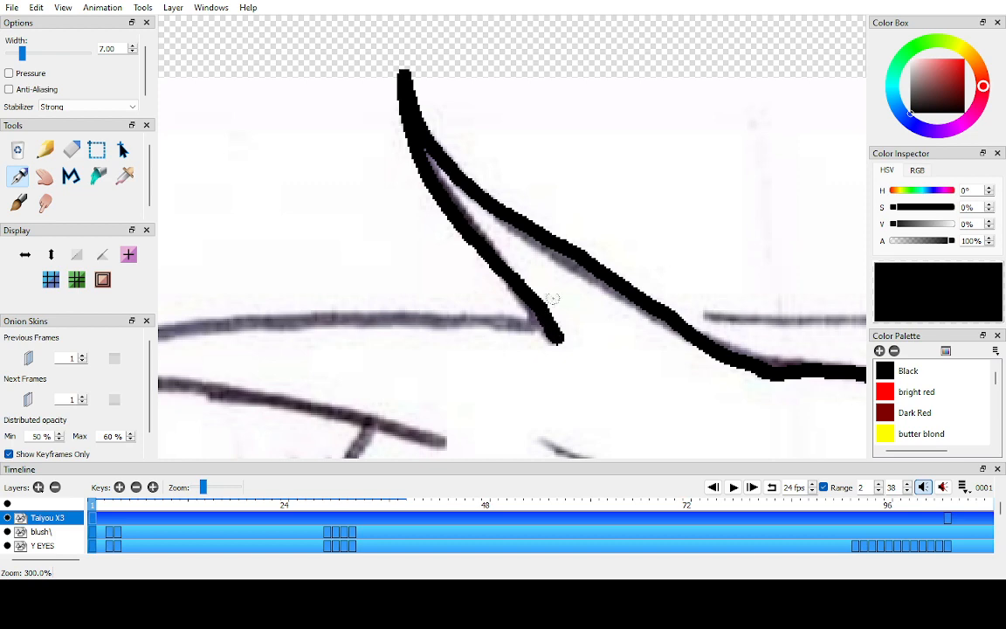
- Trace the two long lines extending forward from the tuft until they merge above the face
key(h)
mouse_move(554, 299)
mouse_down()
mouse_move(743, 240)
mouse_move(785, 275)
mouse_move(838, 273)
mouse_move(815, 294)
mouse_move(652, 288)
mouse_move(444, 303)
mouse_move(153, 358)
mouse_move(412, 358)
mouse_move(515, 368)
mouse_move(734, 417)
mouse_up()
key(p)
key(h)
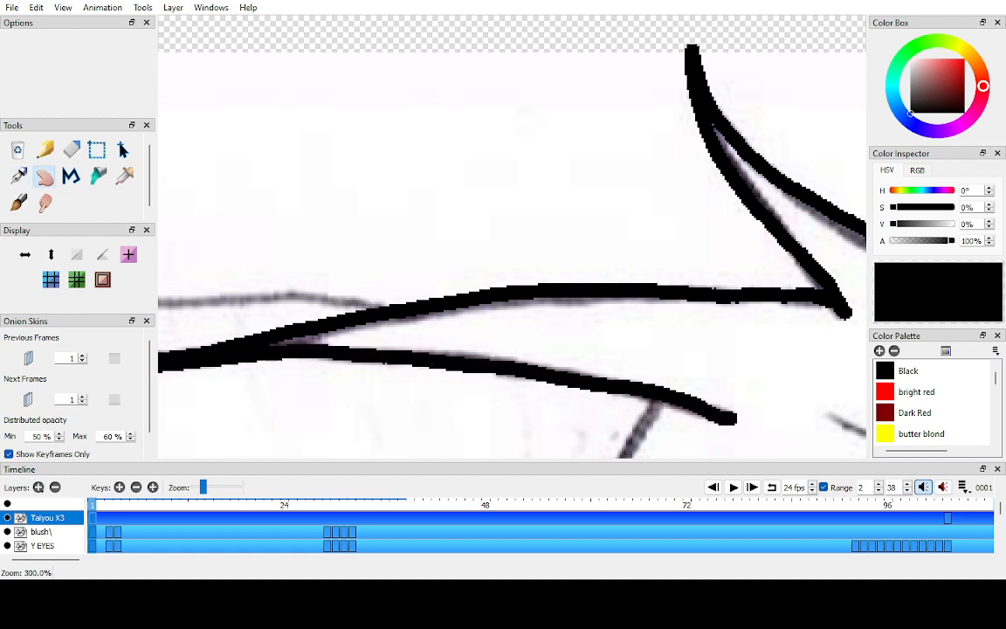
- Duplicate the Taiyou X3 keyframe at frame 1, move the copy directly before the layer's last keyframe, and erase the merged line's blunt end
drag(419, 332, 656, 239)
drag(420, 262, 580, 263)
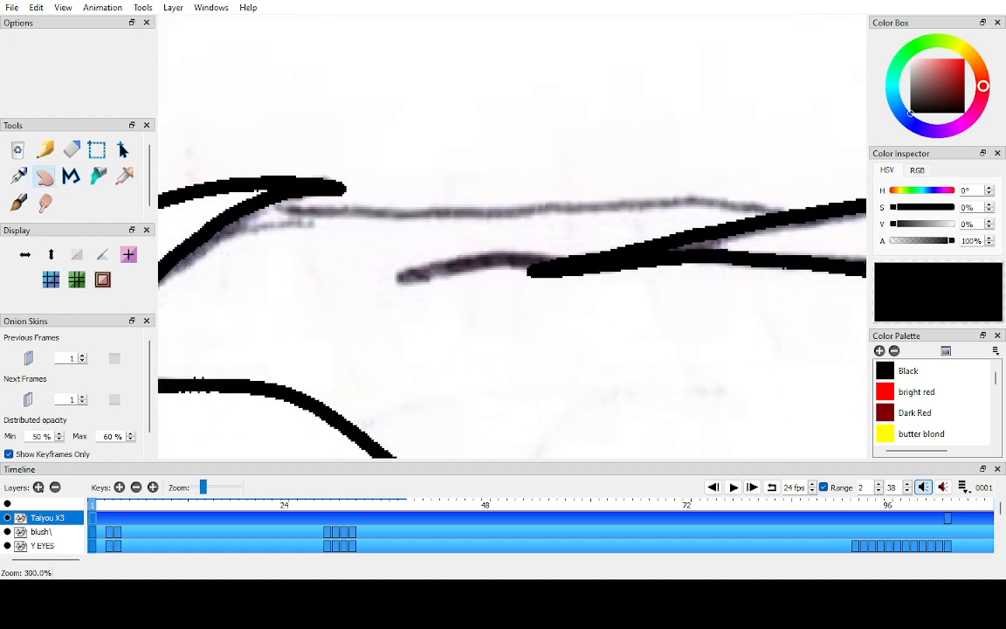
drag(518, 273, 496, 286)
key(e)
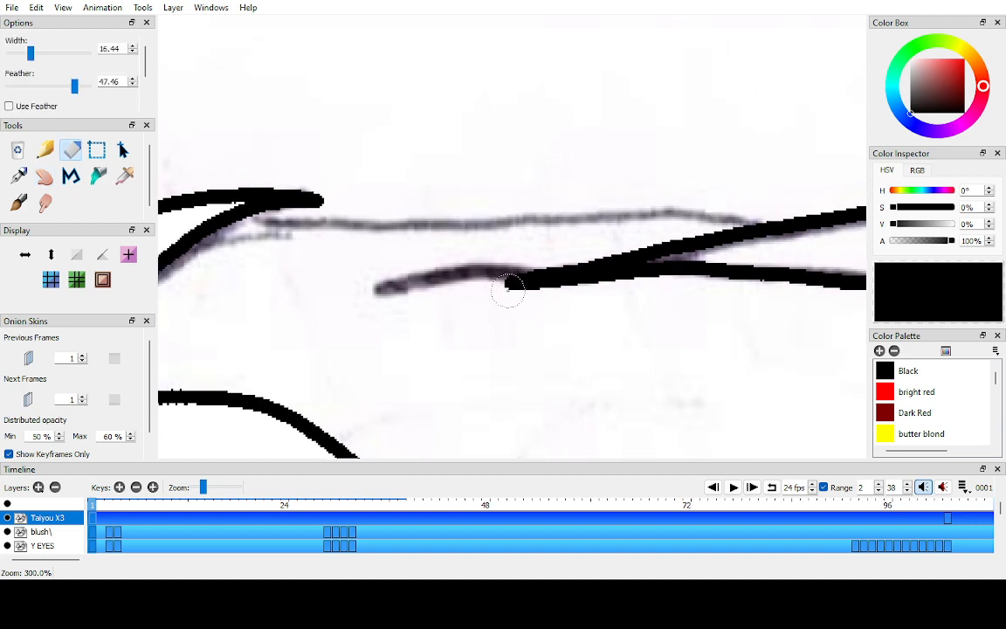
key(F6)
key(comma)
drag(100, 518, 135, 518)
mouse_move(535, 277)
mouse_down()
mouse_move(510, 288)
mouse_move(508, 260)
mouse_move(521, 297)
mouse_up()
scroll(525, 279, up, 2)
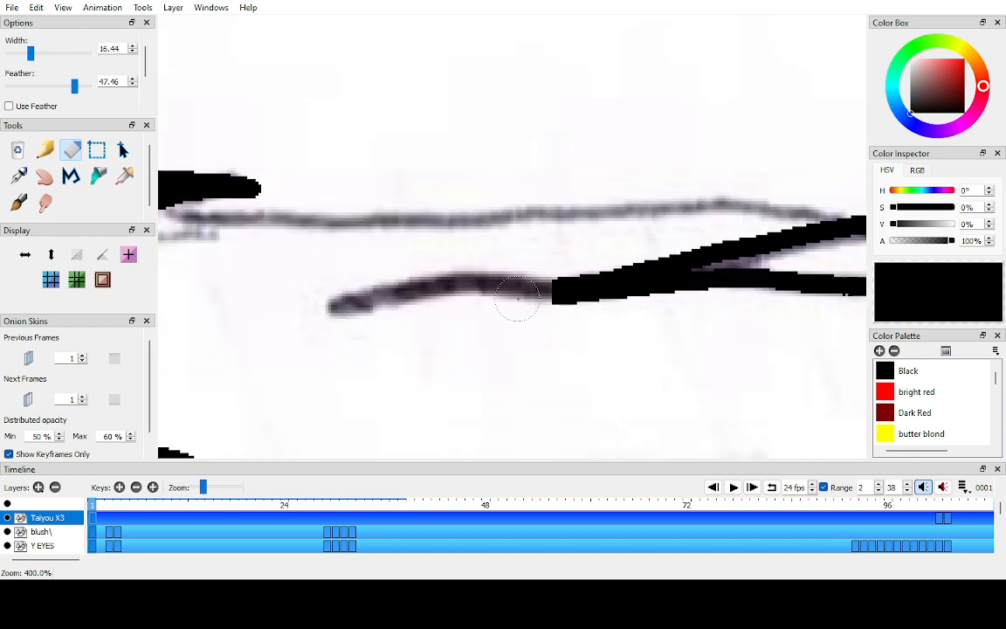
- Trace the remaining sketched tip to extend the merged line from its erased end
key(p)
mouse_move(334, 307)
mouse_down()
mouse_move(460, 279)
mouse_move(556, 292)
mouse_move(473, 263)
mouse_up()
key(h)
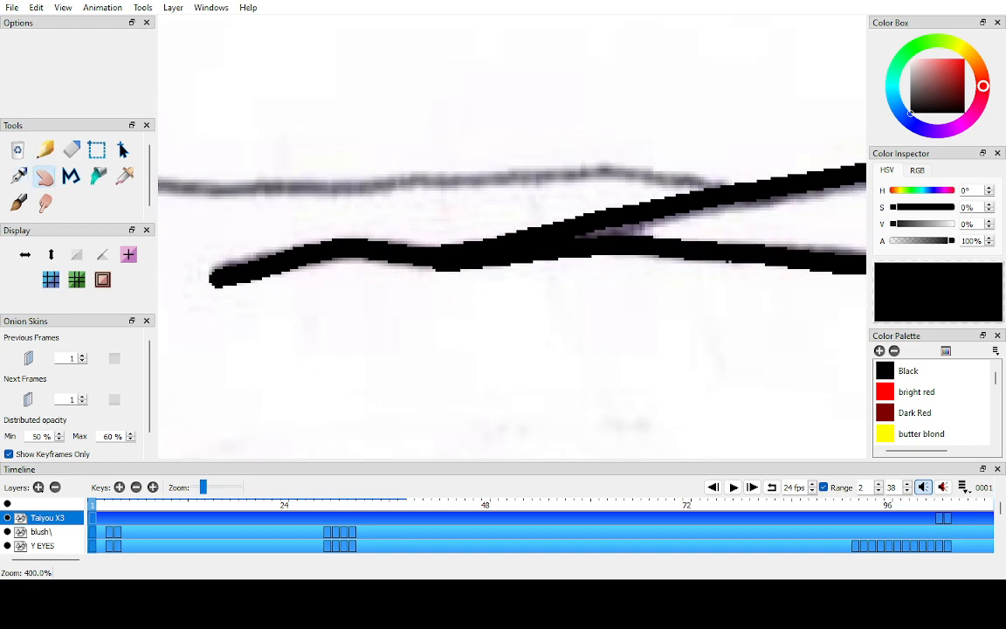
- Trace the long diagonal spike in front of the face and the jagged strokes leading back to the nose
scroll(474, 263, down, 5)
scroll(574, 406, up, 3)
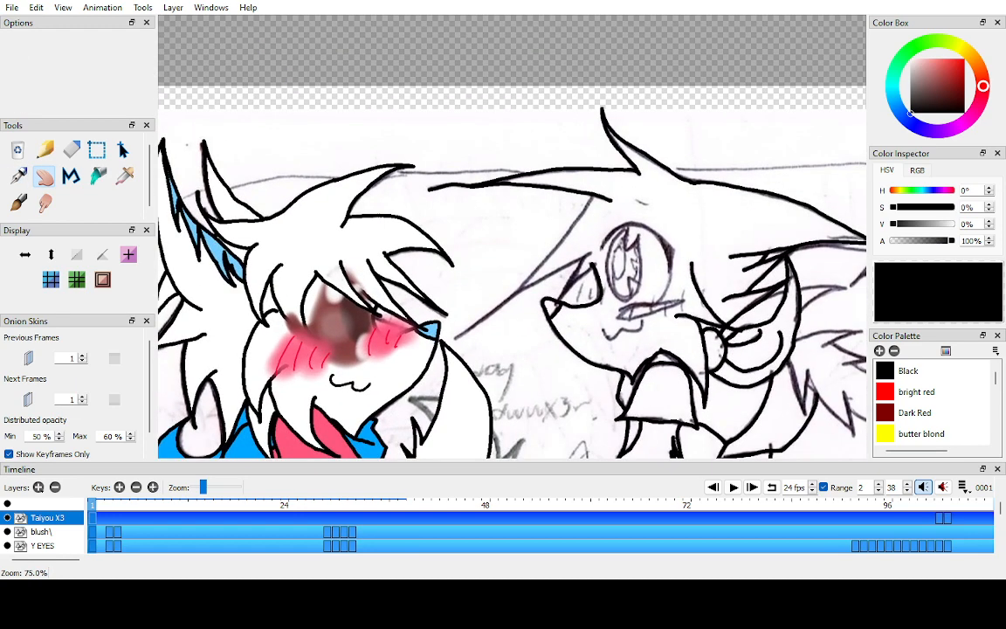
key(p)
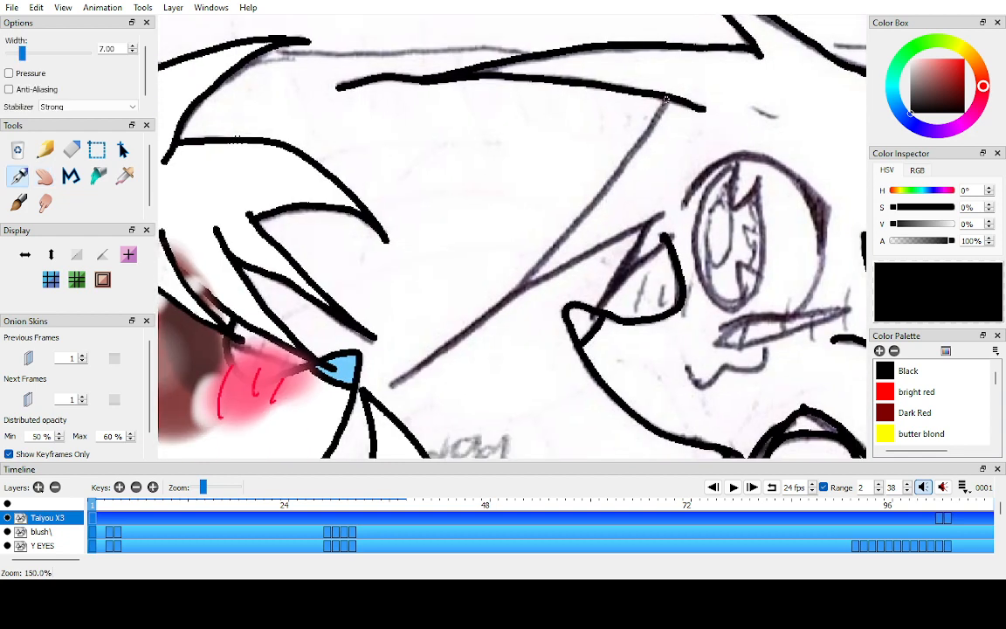
mouse_move(666, 100)
mouse_down()
mouse_move(593, 130)
mouse_move(477, 262)
mouse_move(428, 367)
mouse_move(396, 388)
mouse_move(657, 215)
mouse_move(609, 290)
mouse_move(666, 239)
mouse_move(511, 207)
mouse_up()
key(space)
- Trace the remaining fur line inside the crescent and the pointed fur spike sticking out behind it
scroll(512, 236, down, 2)
scroll(511, 236, up, 2)
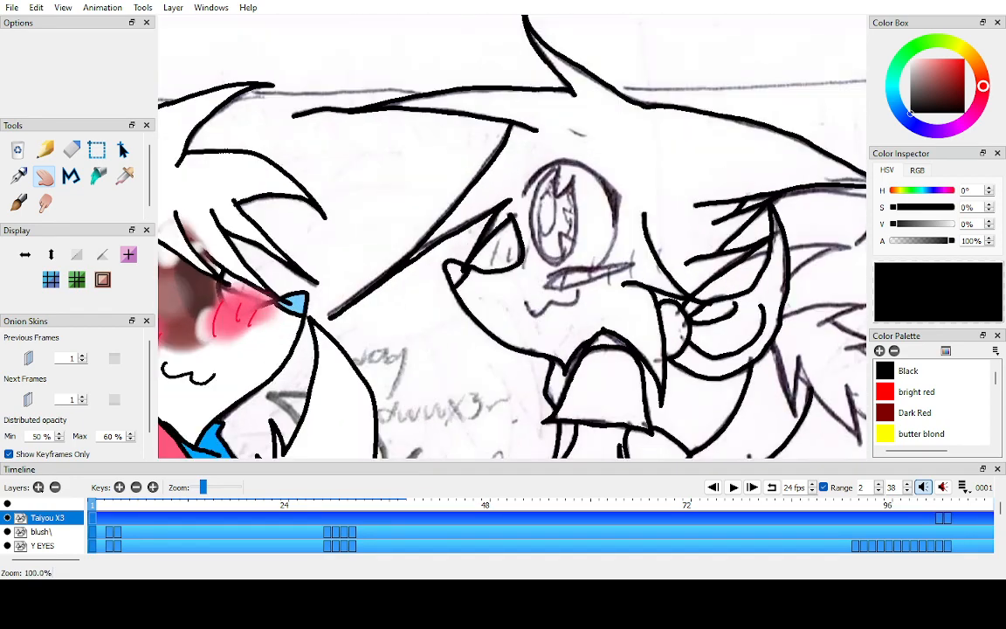
drag(568, 332, 206, 149)
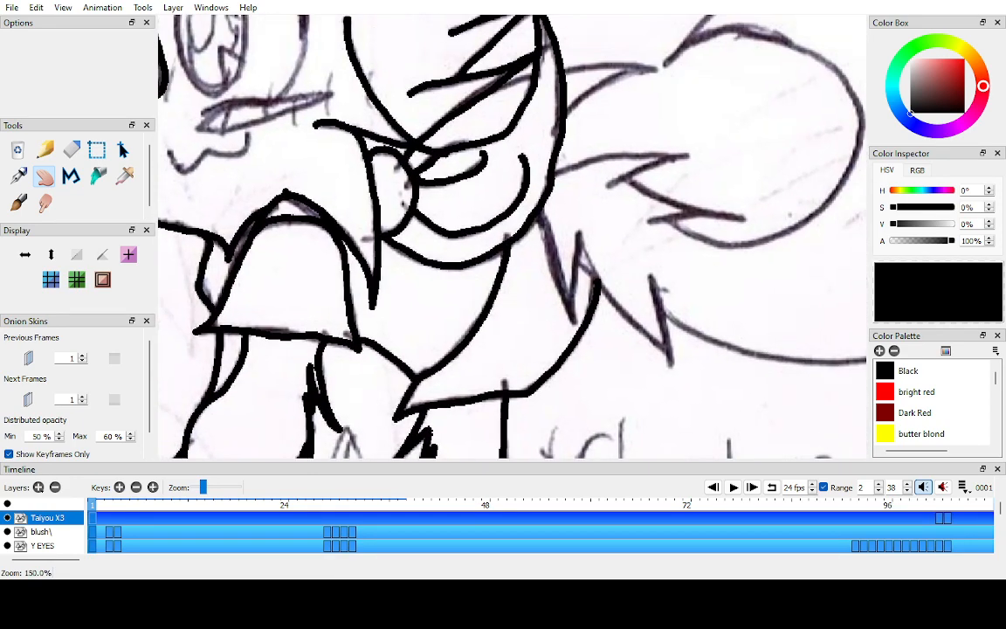
scroll(511, 236, down, 2)
scroll(450, 157, up, 4)
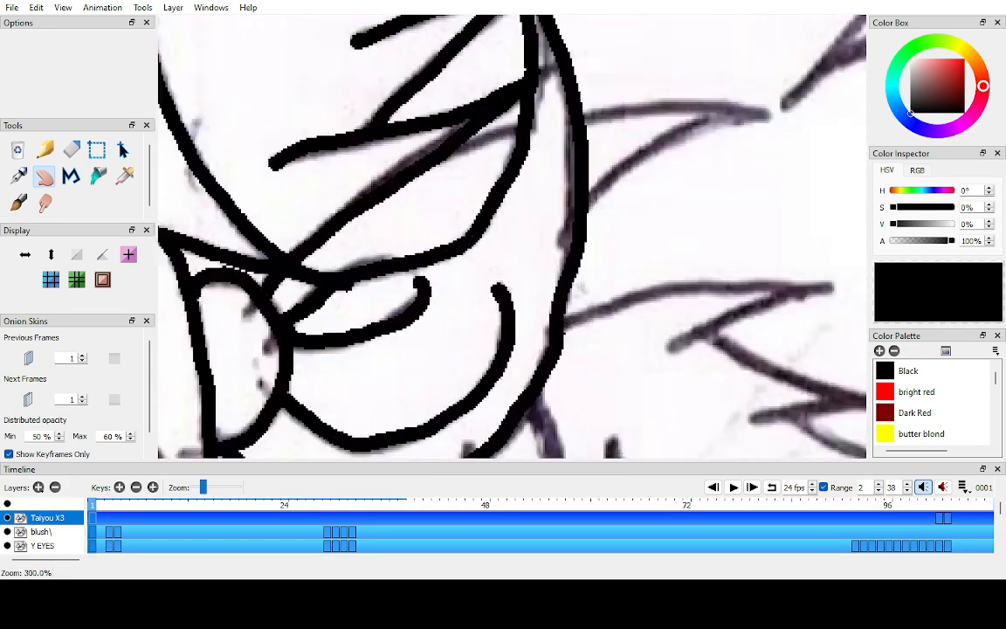
mouse_move(438, 158)
mouse_down()
mouse_move(509, 129)
mouse_move(650, 110)
mouse_move(698, 106)
mouse_move(767, 124)
mouse_move(729, 117)
mouse_move(686, 127)
mouse_move(585, 202)
mouse_up()
key(space)
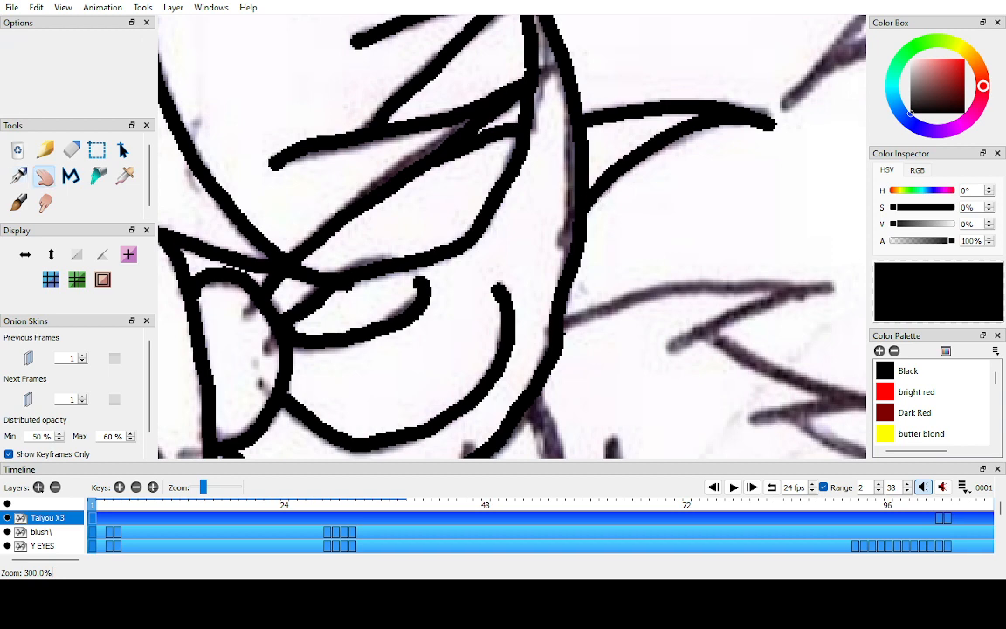
scroll(513, 235, down, 4)
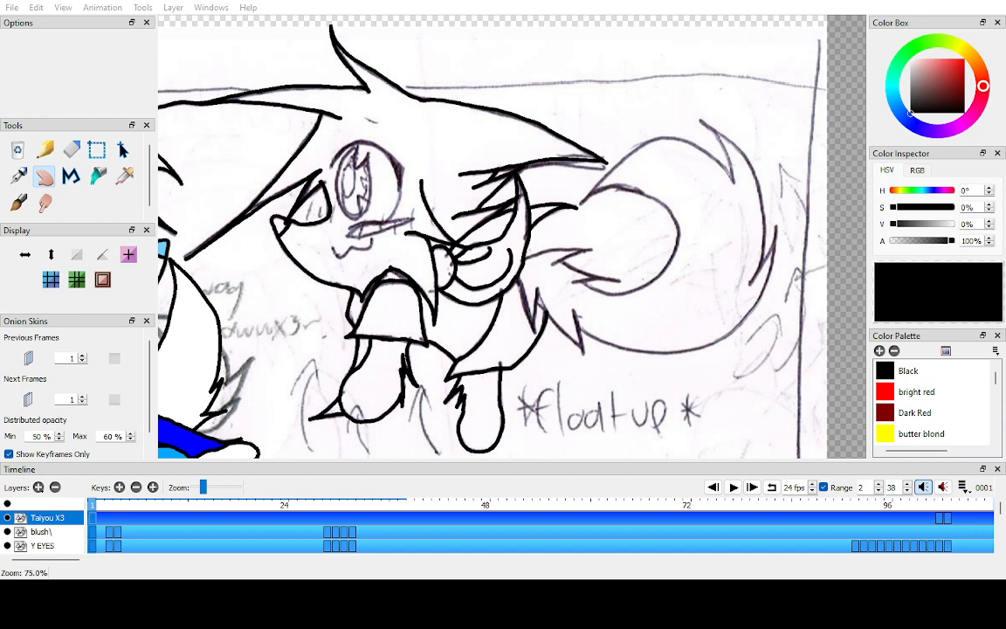
- Examine the traced character on its own with the other layers hidden, and against the sketch with all layers shown
drag(524, 262, 469, 231)
key(ctrl+Down)
key(ctrl+Down)
key(ctrl+Down)
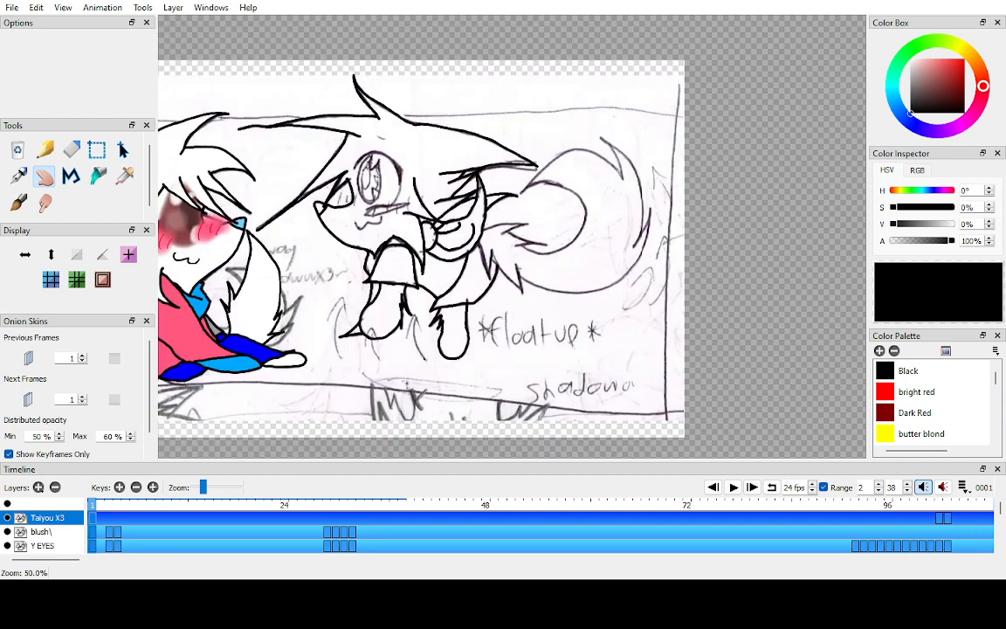
drag(468, 245, 478, 237)
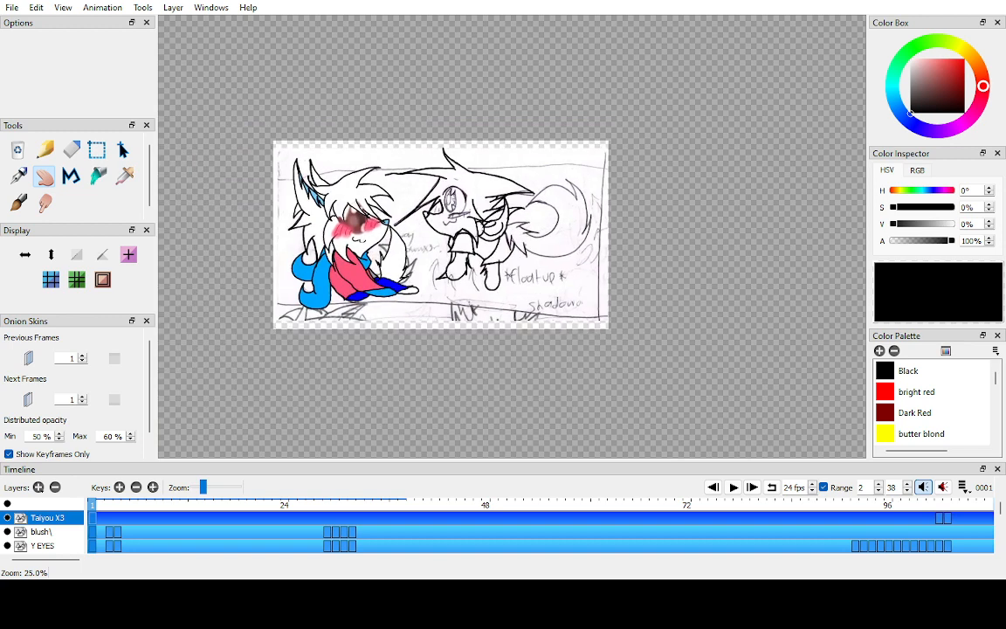
click(7, 504)
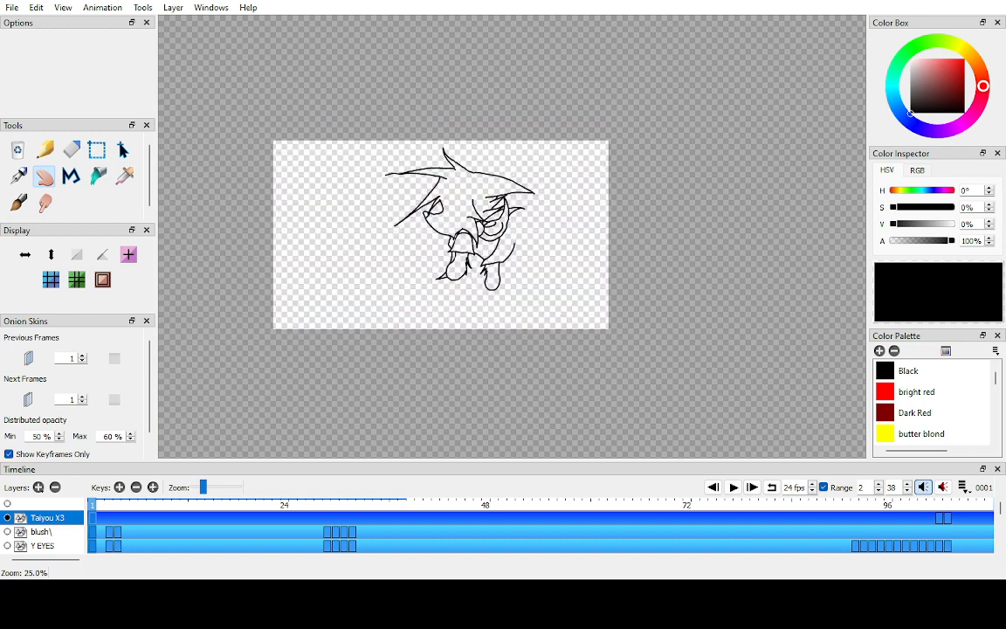
click(7, 504)
click(7, 504)
key(ctrl+Up)
key(ctrl+Up)
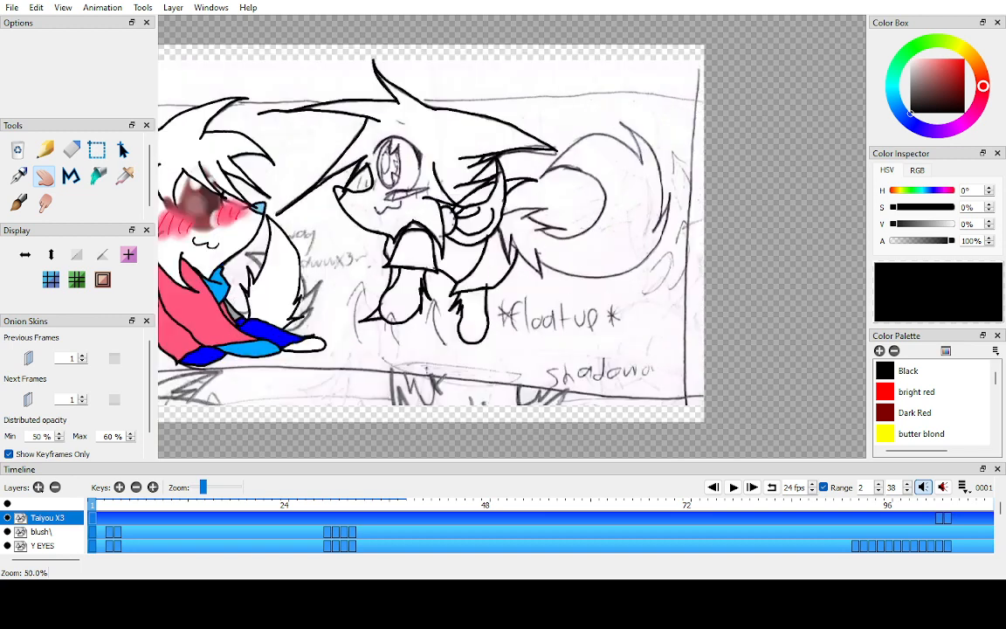
- Isolate the Taiyou X3 layer, duplicate its frame 1 keyframe, and place the copy at frame 101 directly before its last keyframes
key(ctrl+Down)
key(ctrl+Down)
key(ctrl+Down)
click(7, 504)
key(F6)
key(comma)
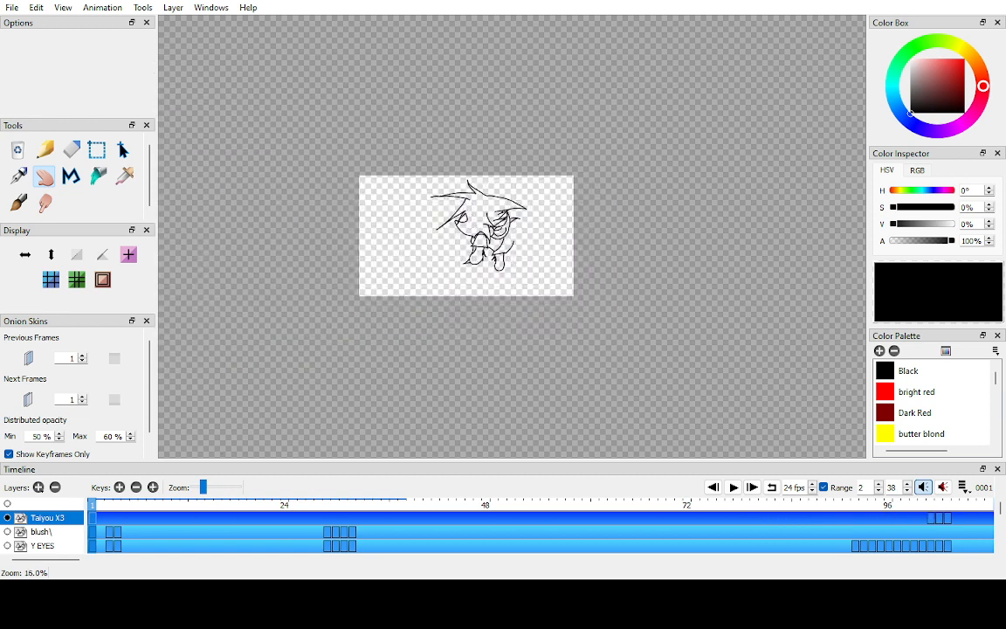
key(alt+period)
key(ctrl+Up)
key(ctrl+Up)
key(ctrl+Up)
key(ctrl+Up)
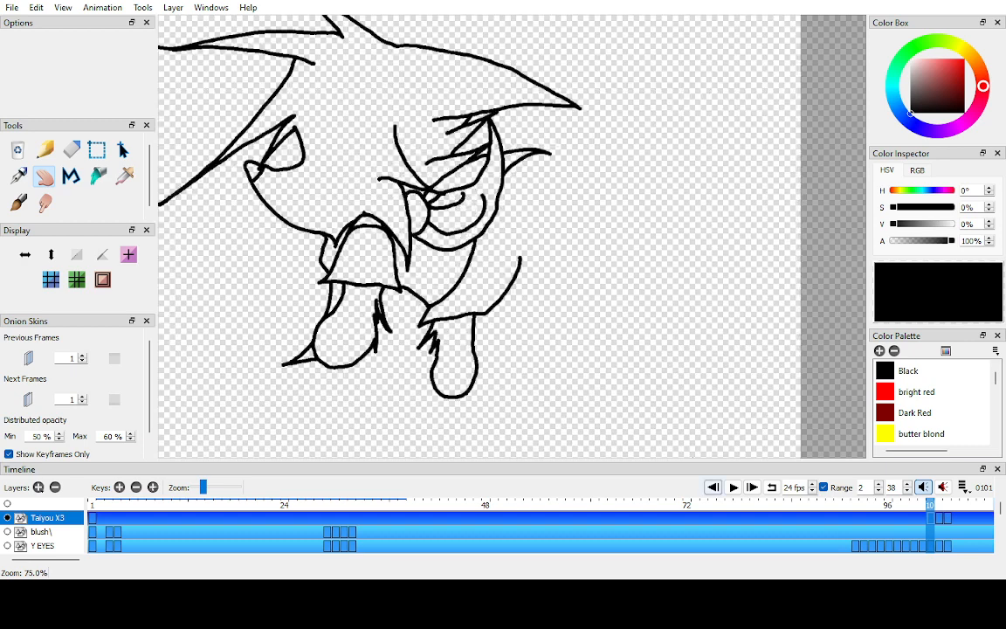
- Return to the start of the playback range and make all layers visible again
click(714, 487)
key(ctrl+Down)
key(ctrl+Down)
key(ctrl+Down)
key(ctrl+Down)
click(7, 504)
click(7, 504)
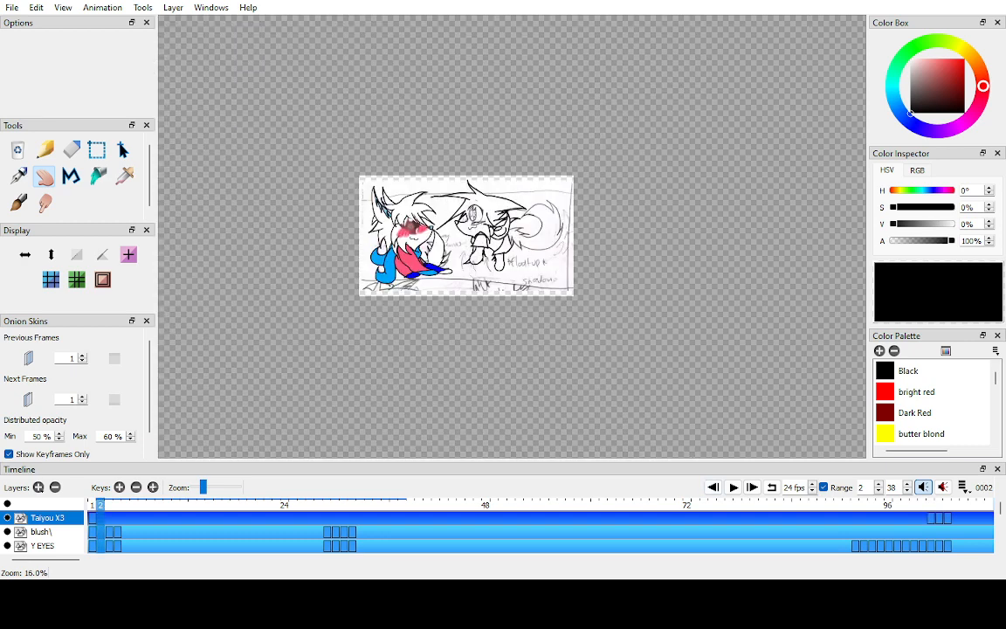
- Trace the zigzag fur tuft between the character's back and the tail's inner circle on frame 1, redoing the first stroke
key(ctrl+Up)
key(ctrl+Up)
key(ctrl+Up)
key(ctrl+Up)
key(ctrl+Up)
key(ctrl+Up)
mouse_move(499, 175)
mouse_down()
mouse_move(465, 198)
mouse_move(516, 178)
mouse_move(593, 166)
mouse_up()
key(p)
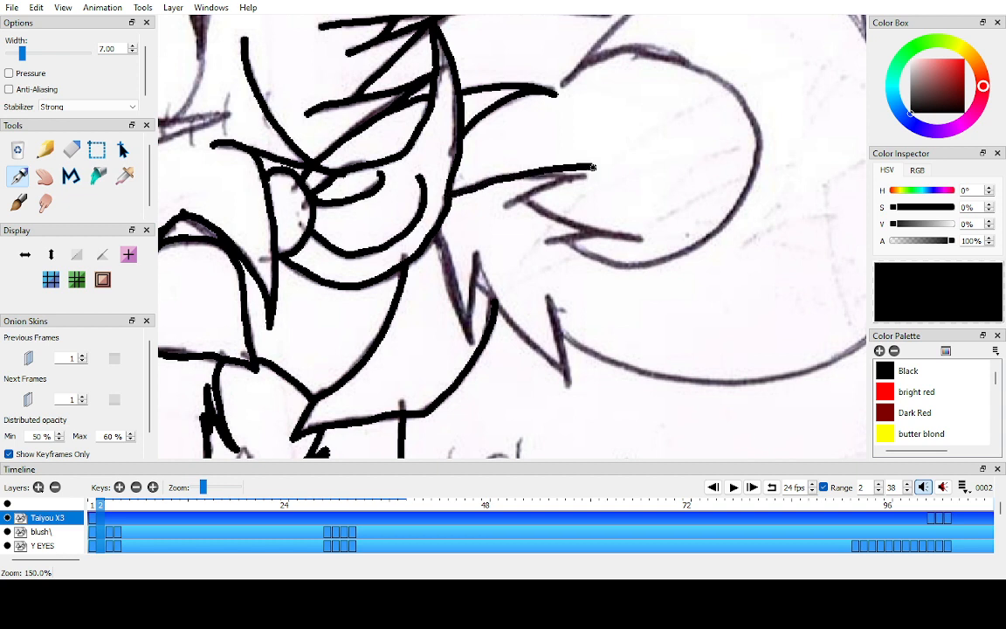
key(comma)
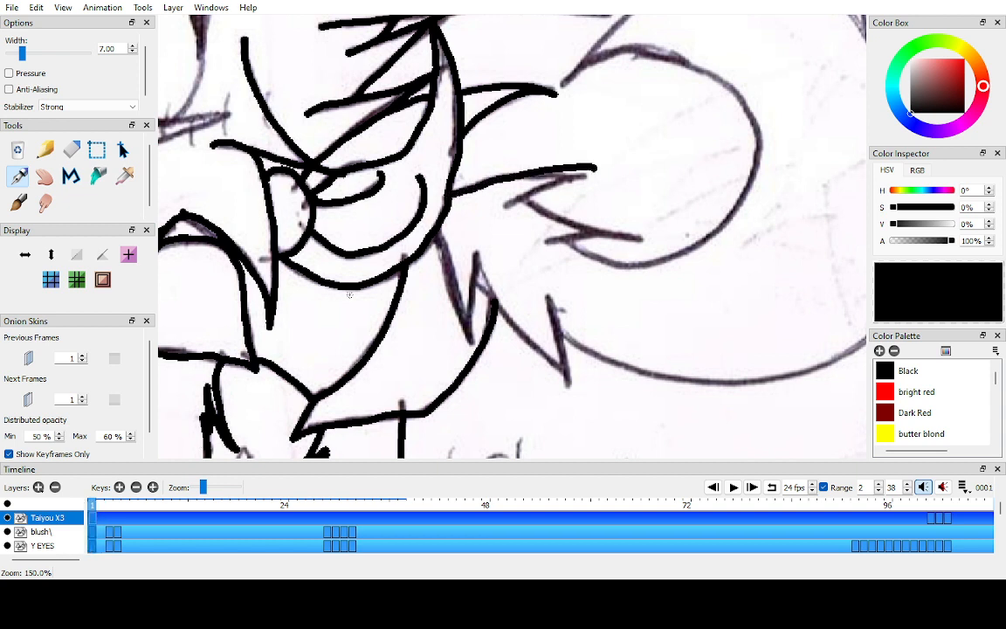
key(ctrl+z)
mouse_move(450, 194)
mouse_down()
mouse_move(591, 175)
mouse_move(521, 199)
mouse_move(644, 242)
mouse_move(547, 240)
mouse_up()
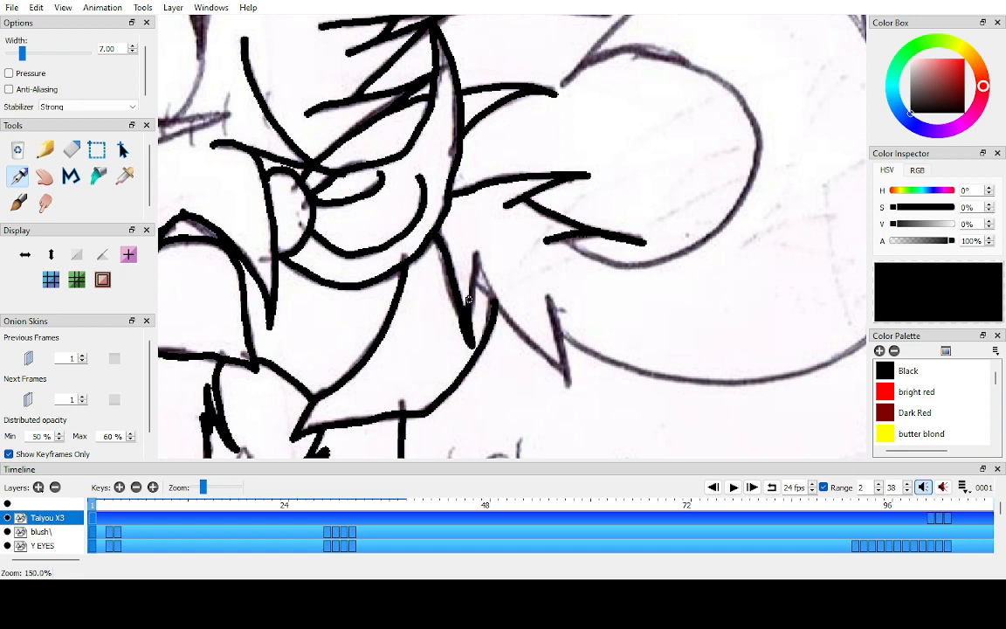
- Trace the jagged fur spikes below the tuft, where the underside of the tail meets the body
key(h)
mouse_move(509, 279)
mouse_down()
mouse_move(401, 220)
mouse_move(498, 316)
mouse_move(512, 343)
mouse_up()
scroll(453, 212, up, 1)
key(p)
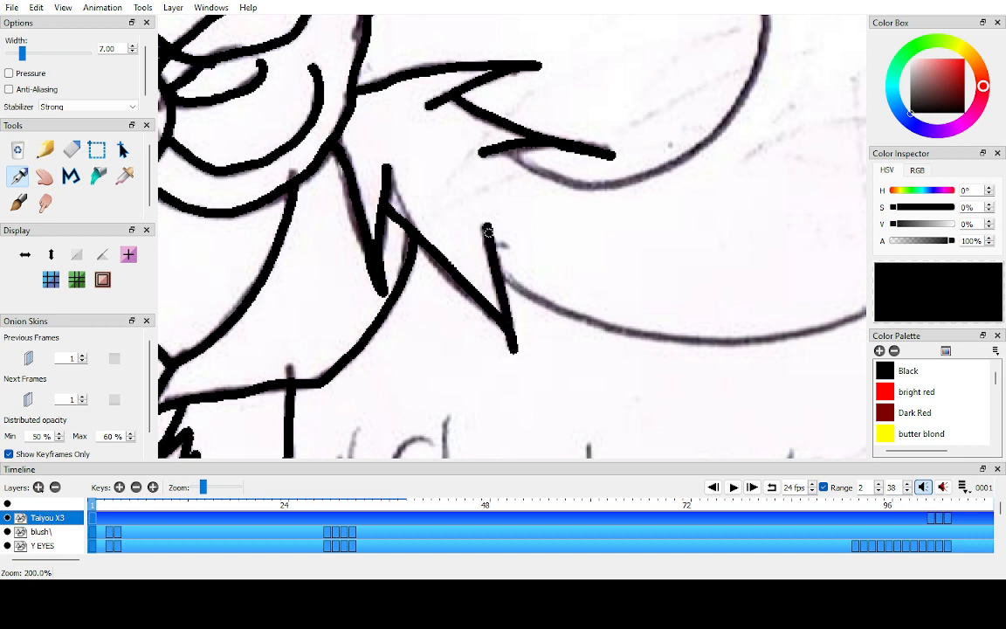
- Rotate the canvas and trace the tail's long lower curve from the last spike around to the pointed fur tip on its outer side
key(h)
drag(516, 253, 405, 323)
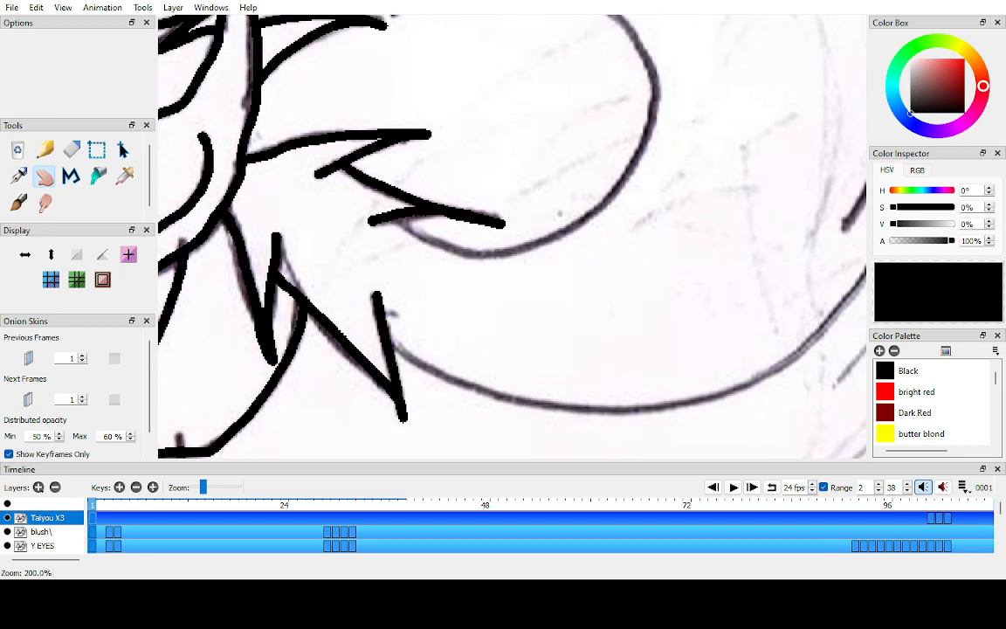
key(z)
key(z)
key(z)
key(z)
key(p)
mouse_move(553, 383)
mouse_down()
mouse_move(487, 394)
mouse_move(530, 382)
mouse_move(616, 295)
mouse_move(668, 206)
mouse_move(593, 410)
mouse_move(609, 295)
mouse_move(578, 157)
mouse_move(479, 21)
mouse_move(411, 16)
mouse_move(634, 280)
mouse_move(557, 264)
mouse_up()
key(h)
key(p)
key(h)
key(ctrl+Down)
key(ctrl+Down)
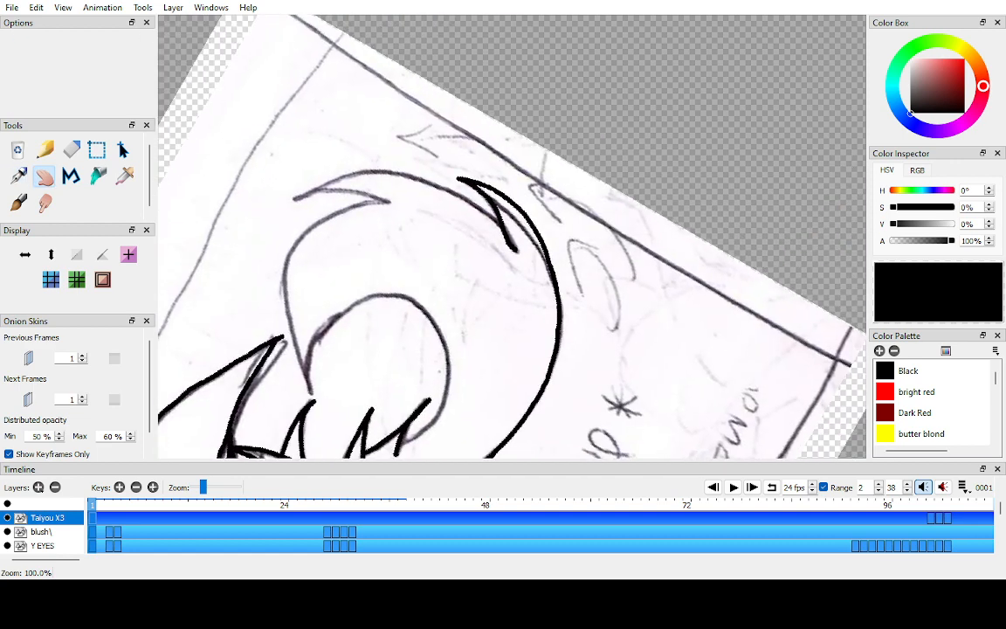
- Straighten the canvas and erase the misaligned outer curve and the ends of the fur tip with a 23.44-wide eraser
key(r)
key(r)
key(r)
key(r)
key(e)
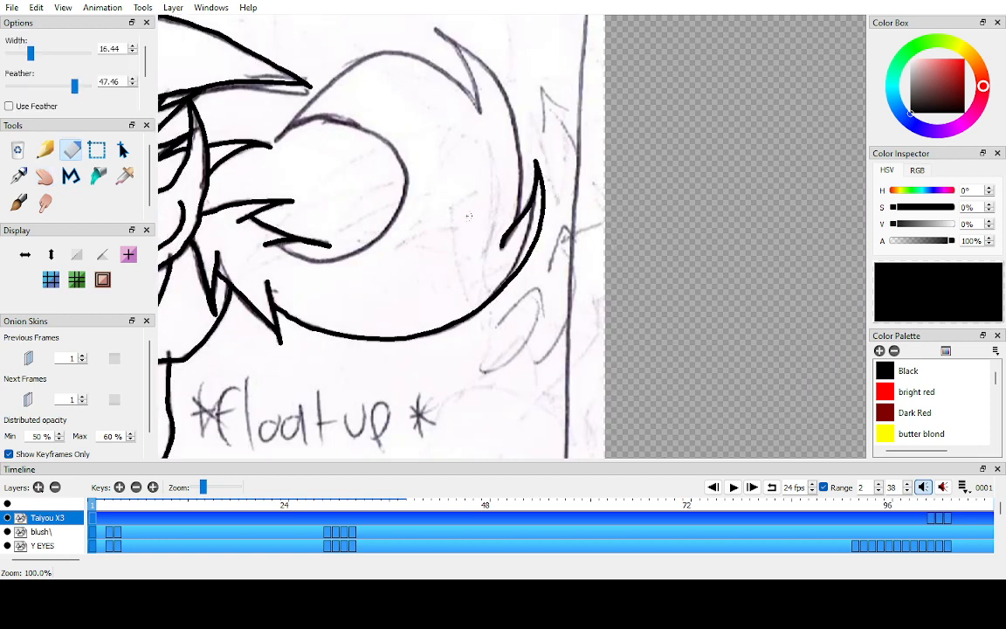
key(ctrl+Up)
key(ctrl+Up)
key(ctrl+Up)
click(132, 47)
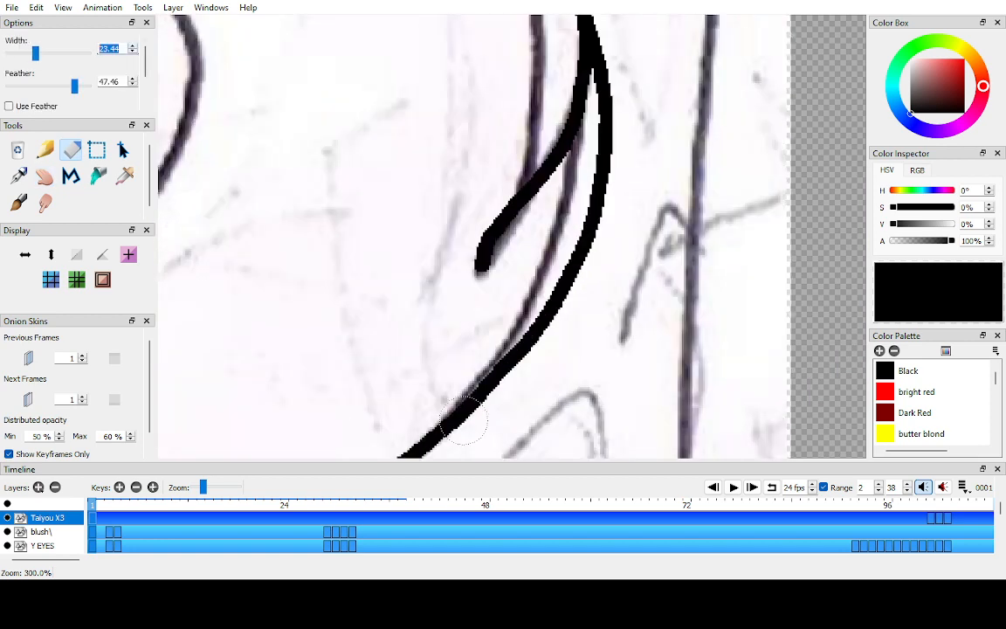
mouse_move(462, 414)
mouse_down()
mouse_move(542, 314)
mouse_move(586, 231)
mouse_move(619, 137)
mouse_move(615, 29)
mouse_up()
mouse_move(512, 210)
mouse_down()
mouse_move(475, 291)
mouse_move(457, 379)
mouse_up()
key(h)
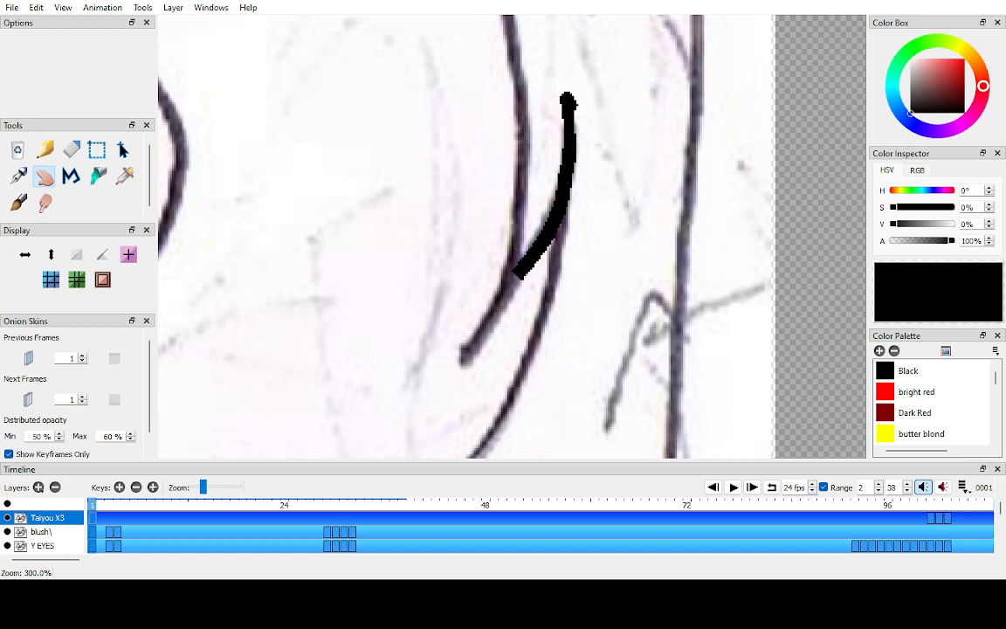
key(e)
drag(567, 109, 566, 90)
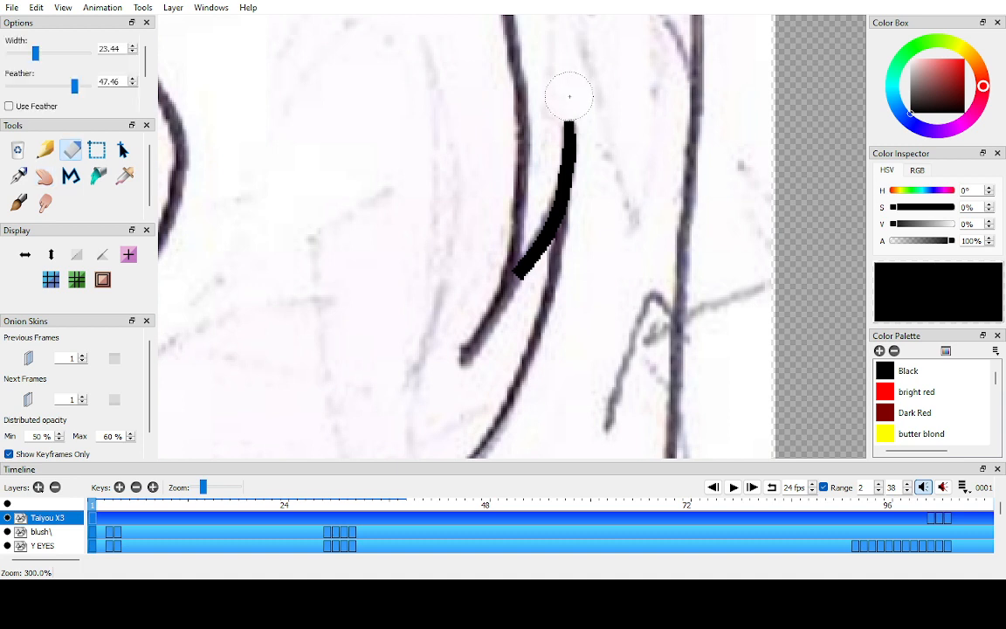
- Retrace the fur tip on the tail's outer side and its curve along the sketch line with the 7.00-wide pen
key(o)
key(o)
key(i)
click(569, 128)
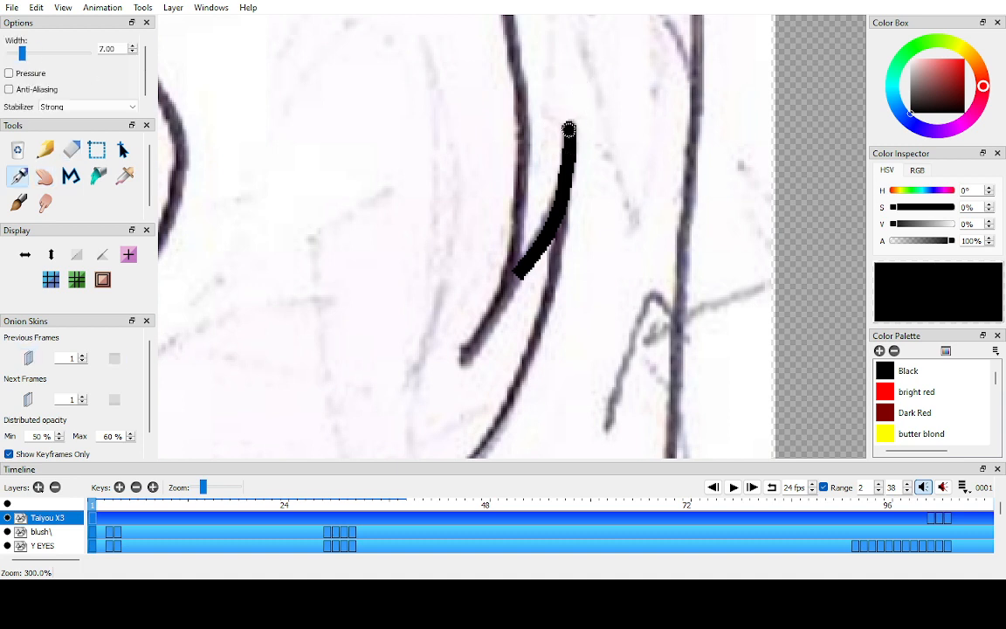
key(h)
drag(533, 340, 536, 202)
key(i)
mouse_move(562, 74)
mouse_down()
mouse_move(549, 171)
mouse_move(524, 236)
mouse_move(429, 373)
mouse_up()
key(h)
drag(494, 210, 496, 305)
key(i)
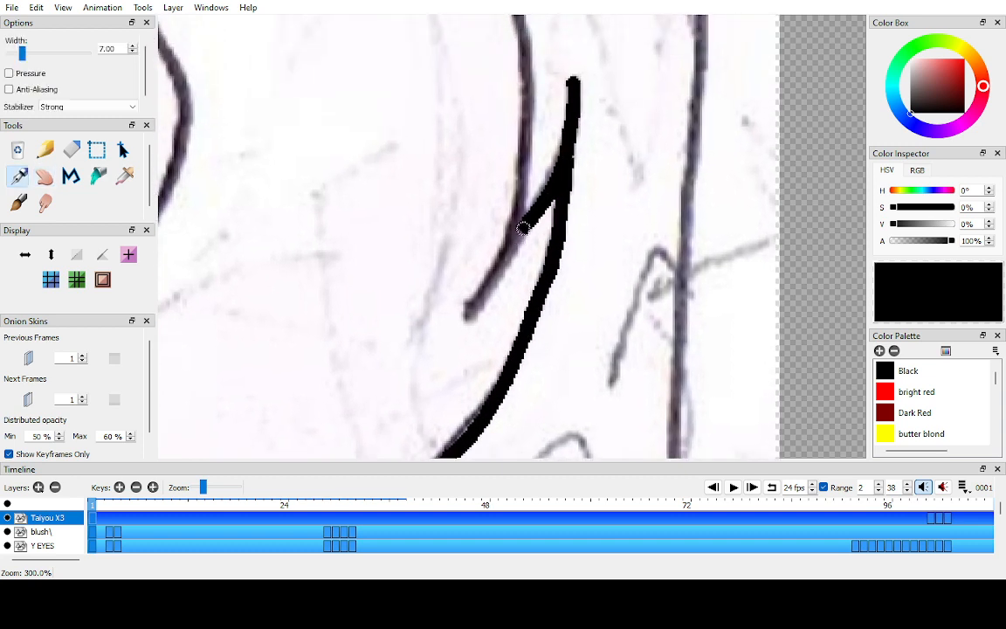
drag(525, 227, 480, 303)
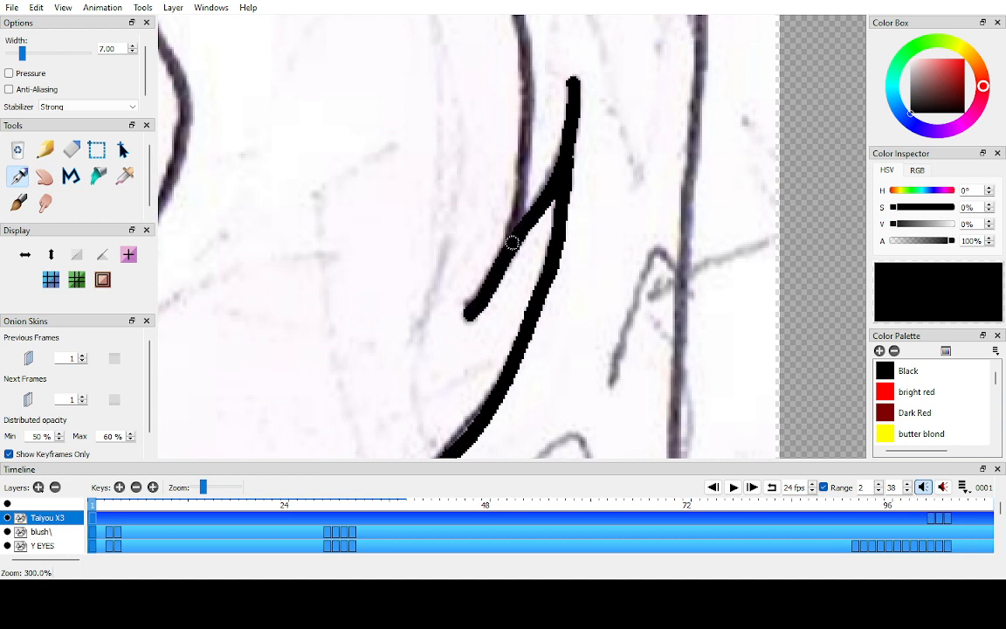
- Trace the tail's outer edge upward from the side fur tip, undoing and redrawing the uneven first stroke
mouse_move(512, 234)
mouse_down()
mouse_move(520, 63)
mouse_move(613, 168)
mouse_move(717, 346)
mouse_move(701, 272)
mouse_up()
key(h)
key(i)
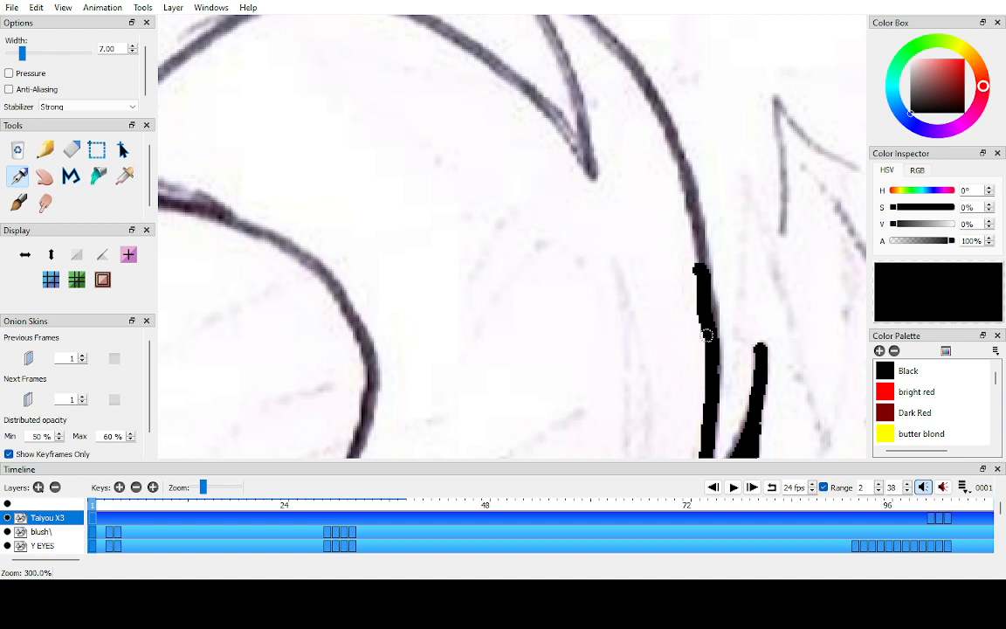
key(ctrl+z)
mouse_move(711, 333)
mouse_down()
mouse_move(694, 219)
mouse_move(715, 351)
mouse_move(694, 264)
mouse_move(633, 166)
mouse_move(531, 82)
mouse_move(469, 50)
mouse_move(545, 120)
mouse_move(612, 305)
mouse_move(798, 312)
mouse_up()
key(h)
key(i)
- Trace the rest of the tail's upper outline and its inner circle, closing the circle at the zigzag tuft
key(h)
key(p)
mouse_move(717, 275)
mouse_down()
mouse_move(661, 209)
mouse_move(639, 162)
mouse_move(463, 131)
mouse_move(339, 190)
mouse_move(245, 278)
mouse_move(203, 387)
mouse_move(240, 364)
mouse_move(349, 333)
mouse_move(455, 367)
mouse_move(542, 424)
mouse_move(543, 102)
mouse_move(556, 88)
mouse_move(545, 208)
mouse_up()
key(ctrl+z)
mouse_move(549, 70)
mouse_down()
mouse_move(570, 131)
mouse_move(547, 208)
mouse_move(512, 259)
mouse_move(426, 332)
mouse_move(445, 315)
mouse_move(612, 248)
mouse_up()
key(space)
scroll(612, 247, up, 1)
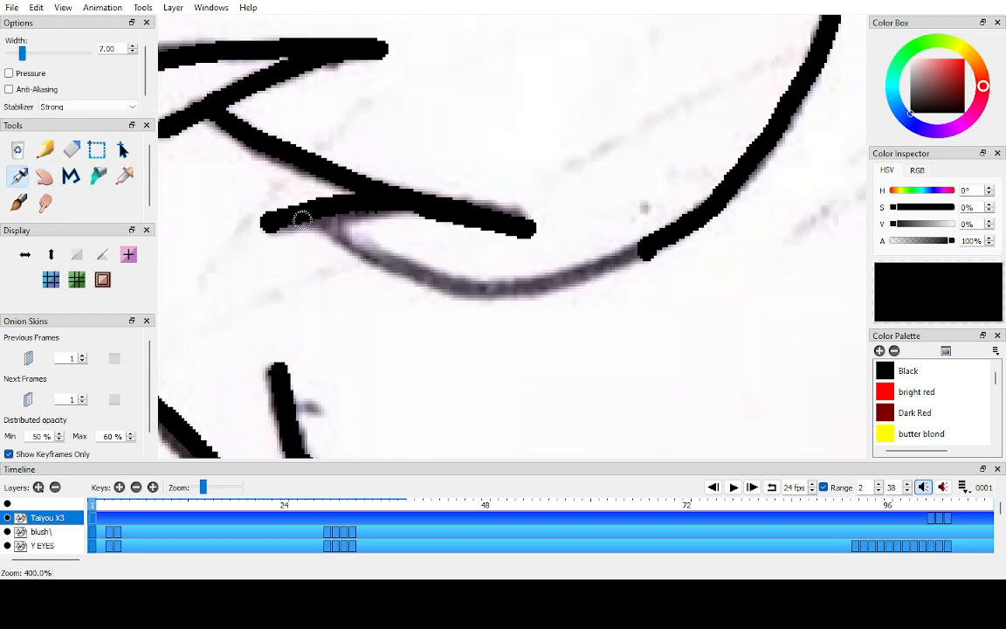
mouse_move(292, 210)
mouse_down()
mouse_move(327, 223)
mouse_move(408, 273)
mouse_move(498, 287)
mouse_move(611, 253)
mouse_up()
key(space)
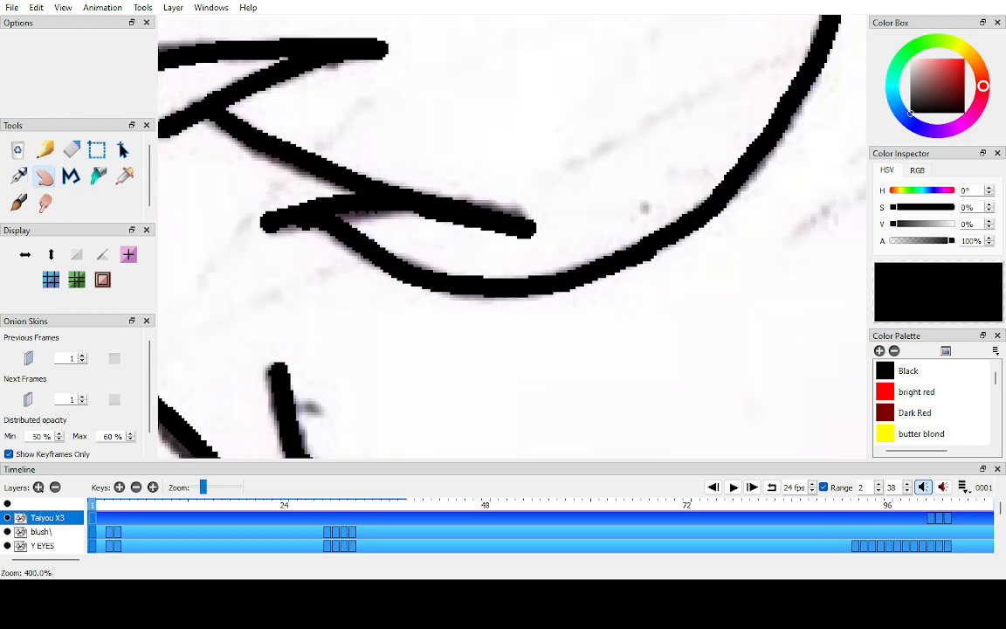
- Isolate the Taiyou X3 layer, duplicate its finished frame 1 keyframe, and move the copy to frame 100 before the other copies
scroll(511, 236, down, 8)
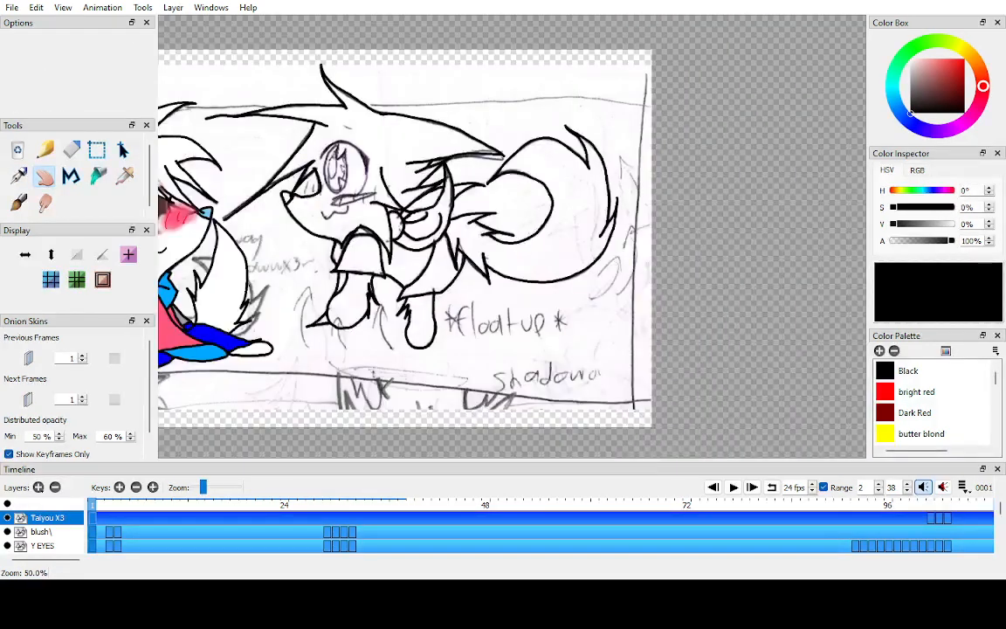
click(7, 504)
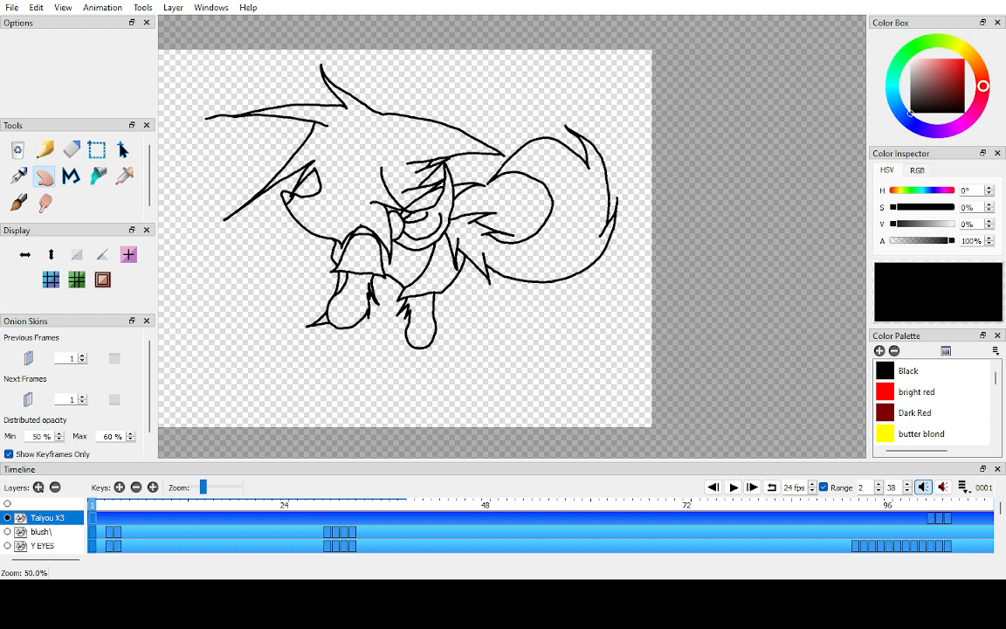
key(F6)
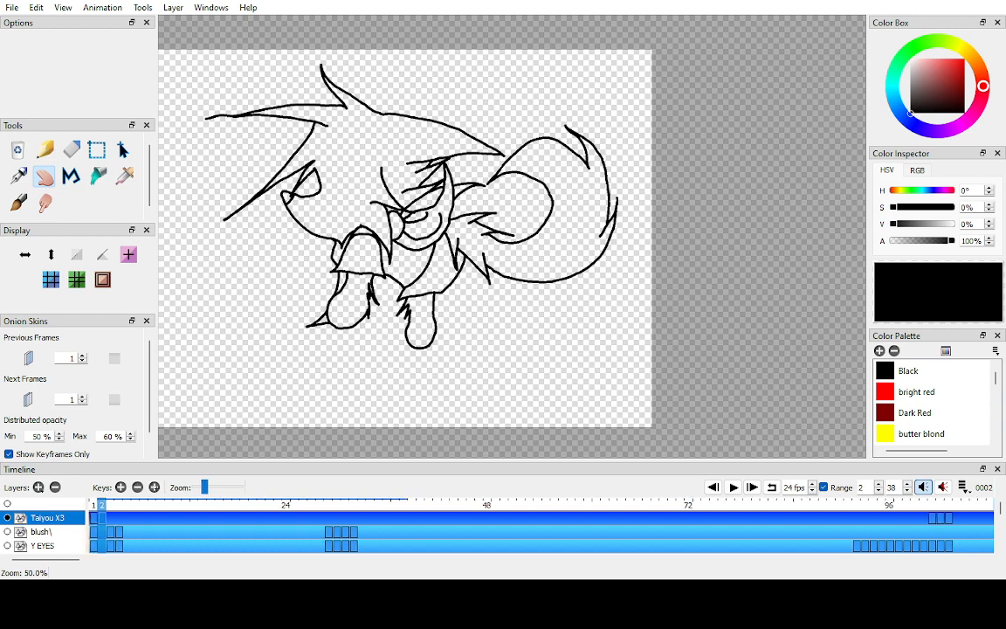
key(comma)
click(100, 518)
drag(100, 518, 922, 518)
double_click(923, 518)
scroll(513, 237, down, 1)
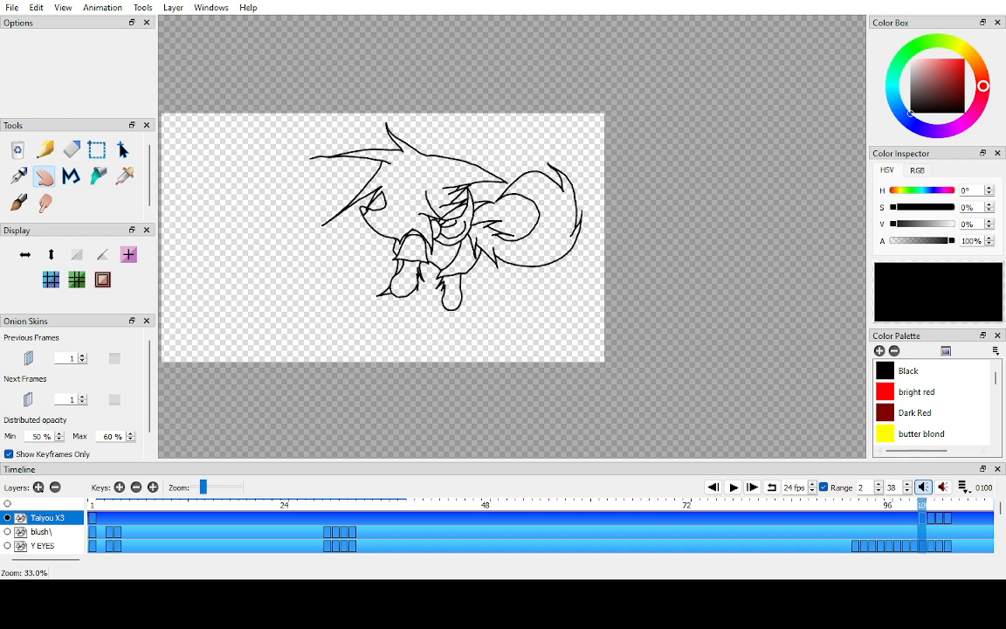
scroll(506, 241, up, 1)
key(period)
key(comma)
- Set the playback range to start at frame 1 and return to that frame
click(713, 487)
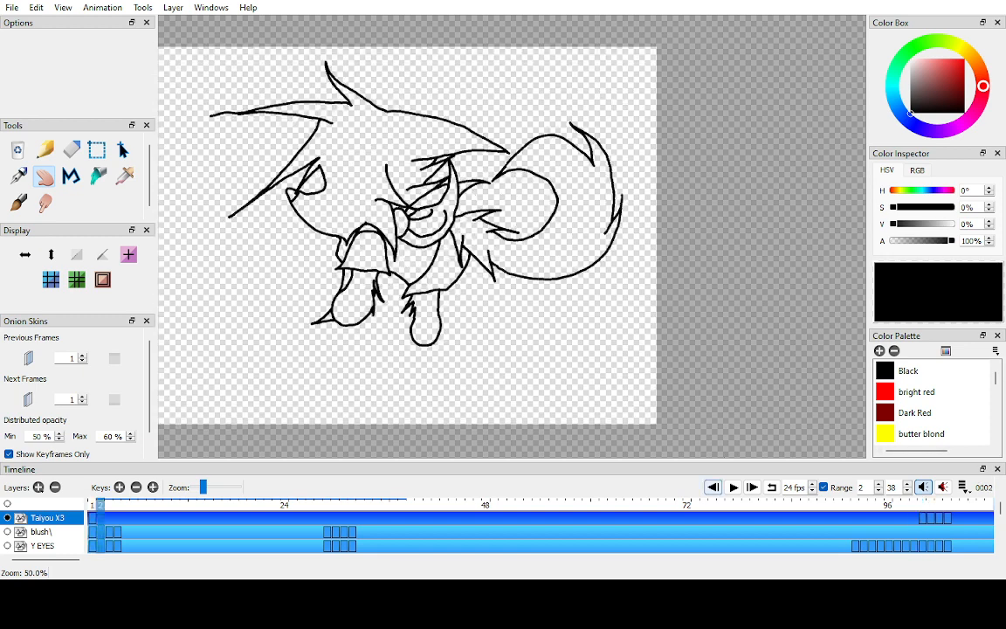
click(878, 491)
click(714, 487)
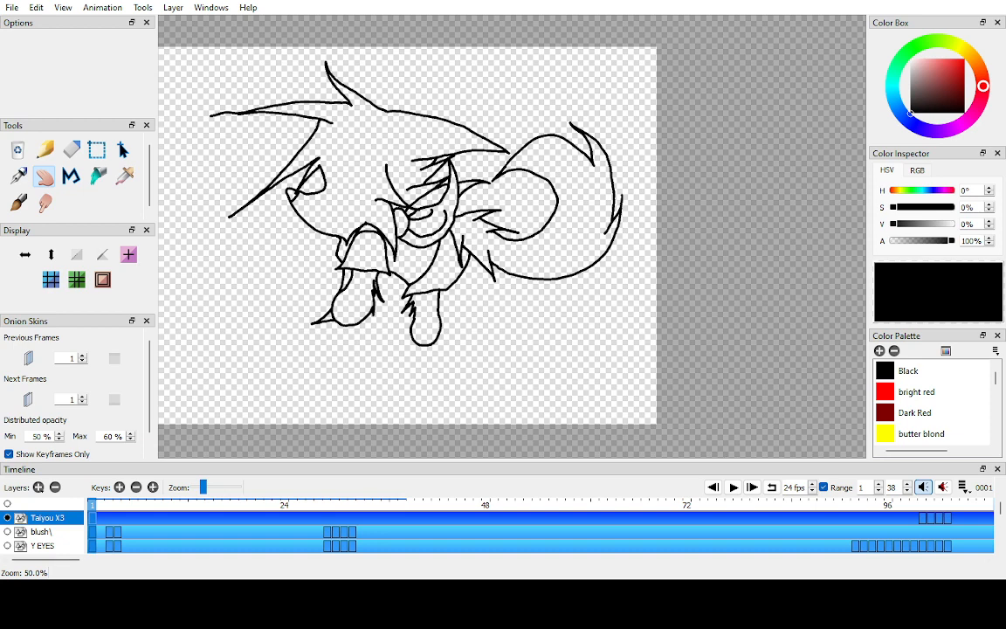
click(752, 487)
click(713, 487)
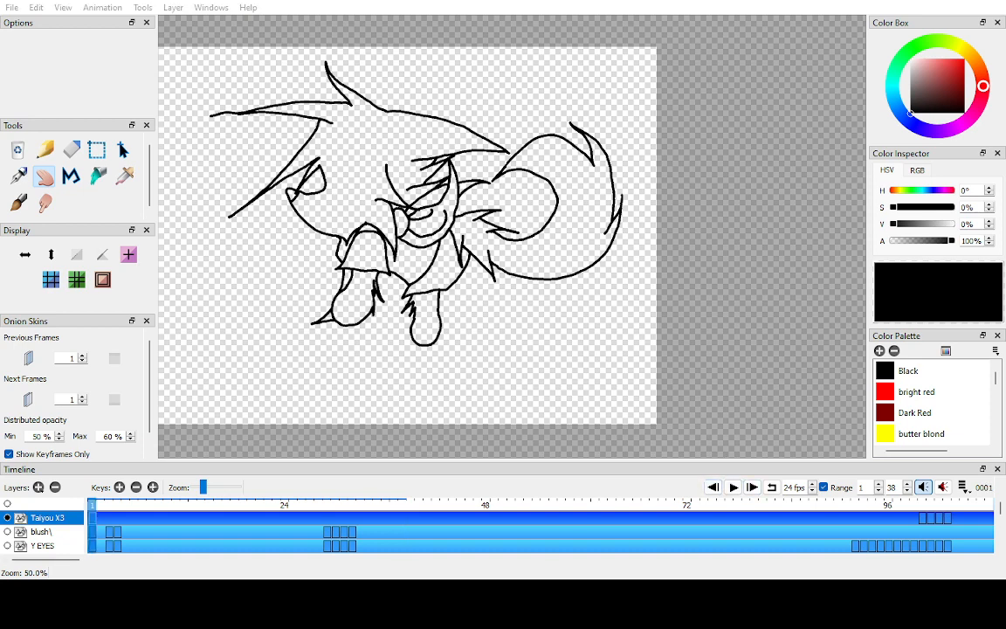
- Compare the finished line art with the sketch by cycling the visibility of the other layers
mouse_move(437, 236)
mouse_down()
mouse_move(516, 253)
mouse_move(563, 238)
mouse_up()
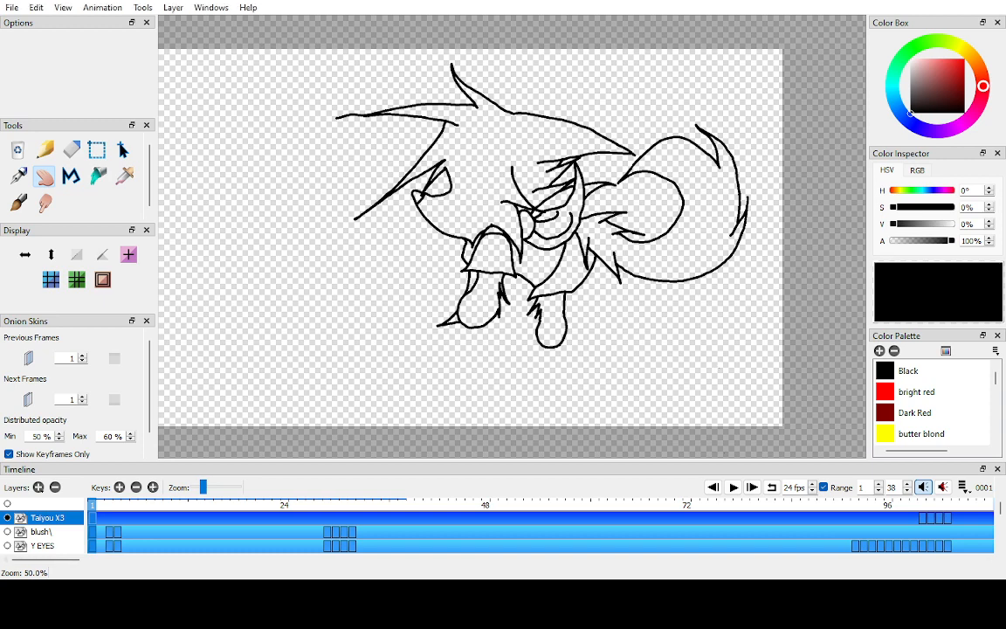
drag(514, 253, 517, 237)
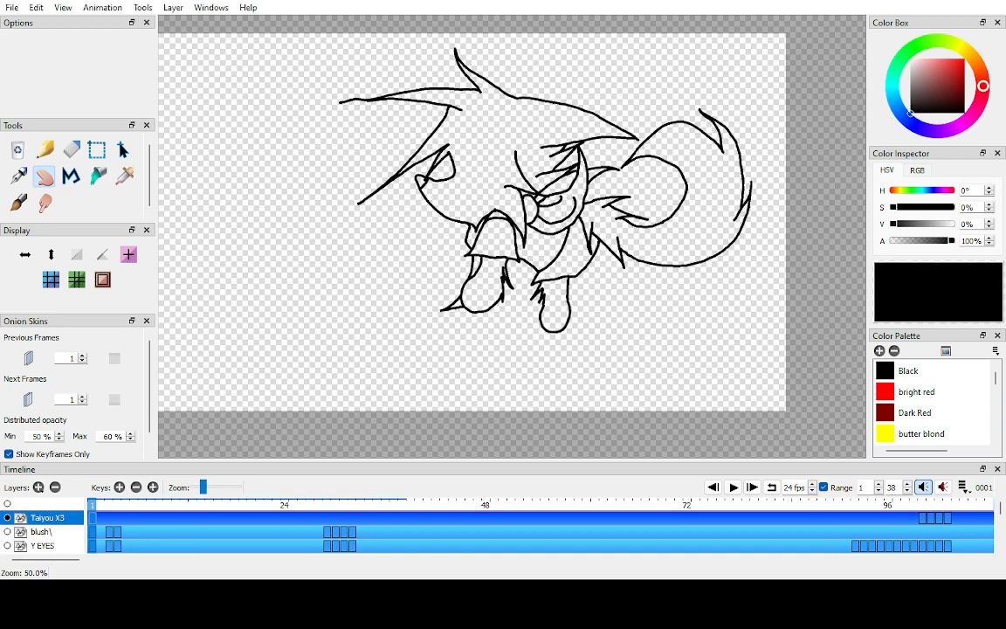
double_click(7, 504)
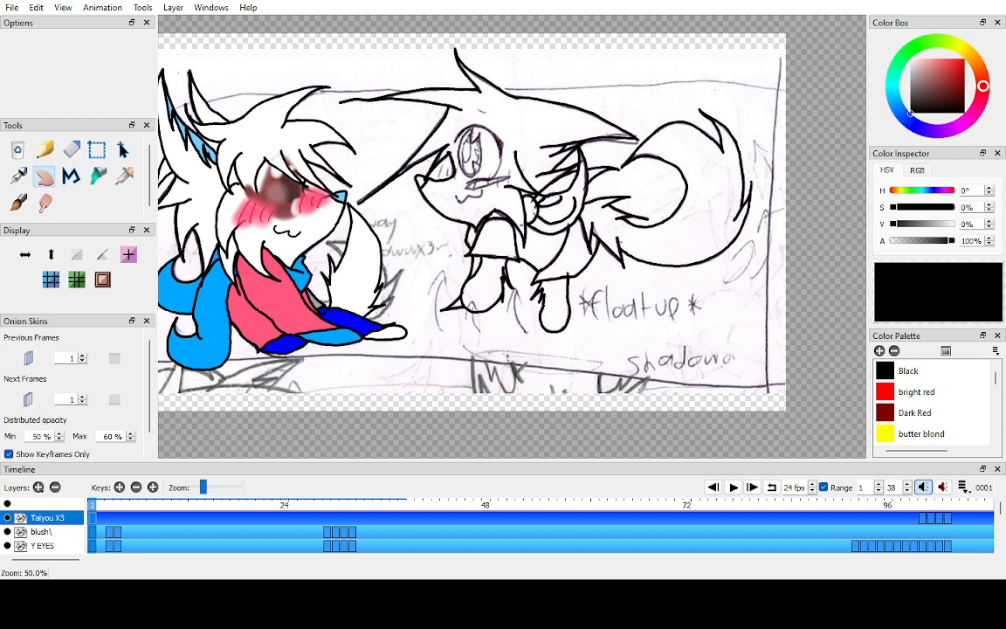
click(7, 504)
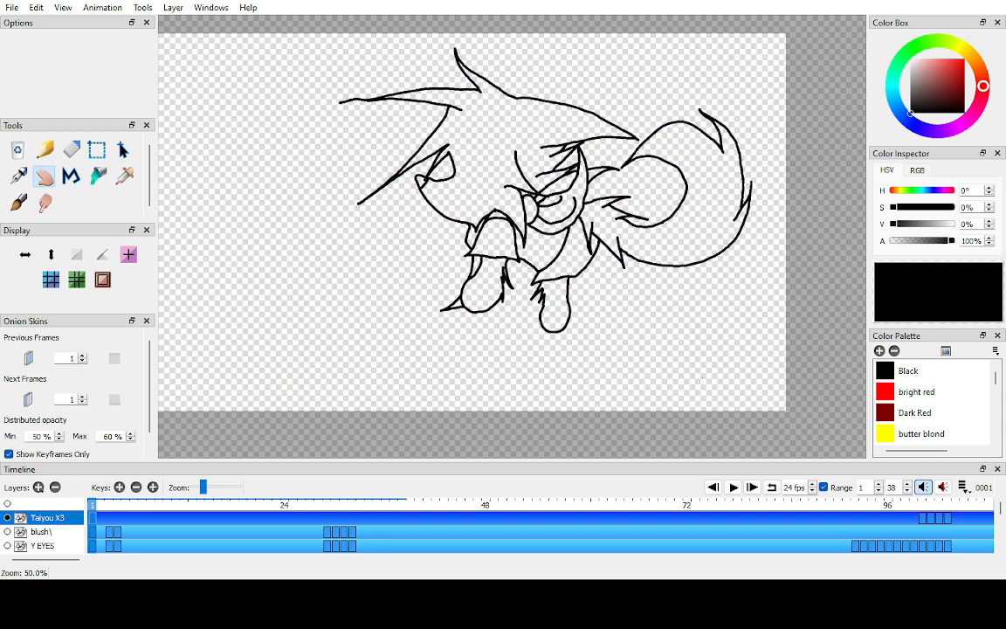
click(7, 504)
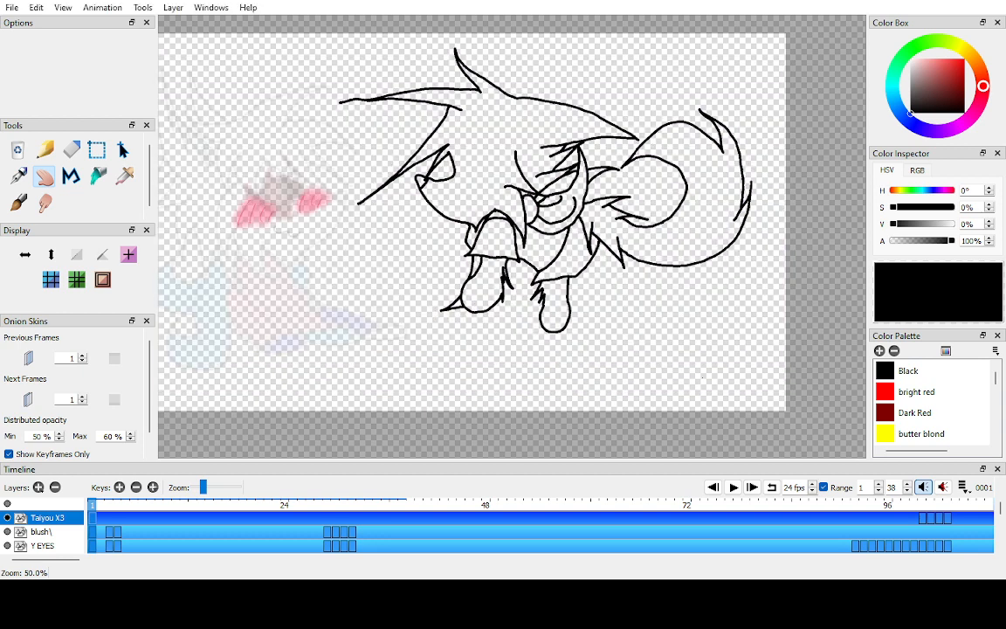
- Hide the other layers, examine the Taiyou X3 backup keyframes at frames 100 to 103, and return to frame 1
click(7, 504)
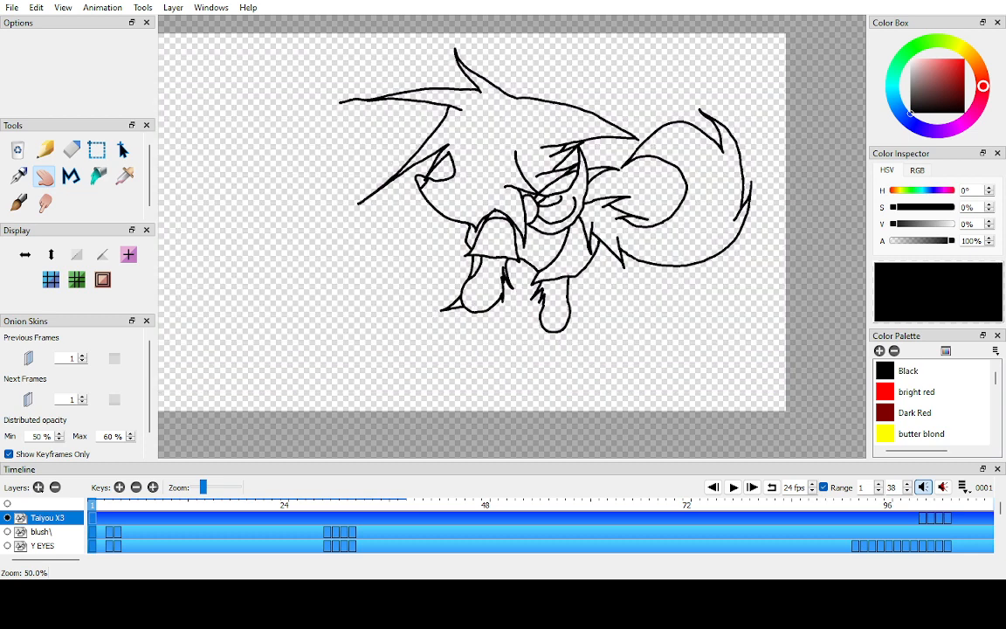
click(947, 505)
click(939, 505)
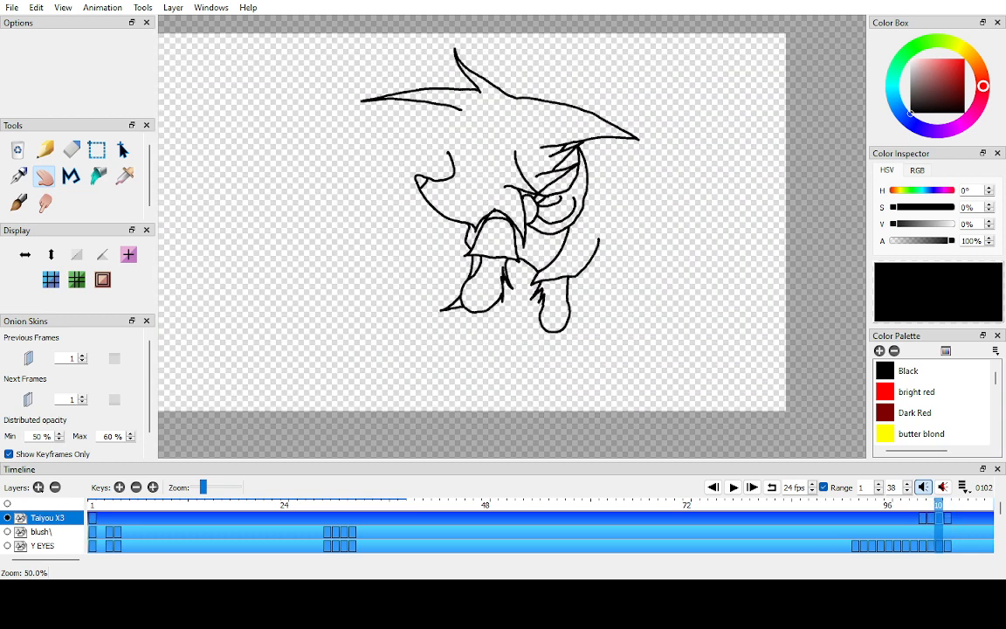
key(Right)
scroll(510, 234, down, 1)
scroll(510, 234, up, 1)
key(Left)
key(Left)
key(Left)
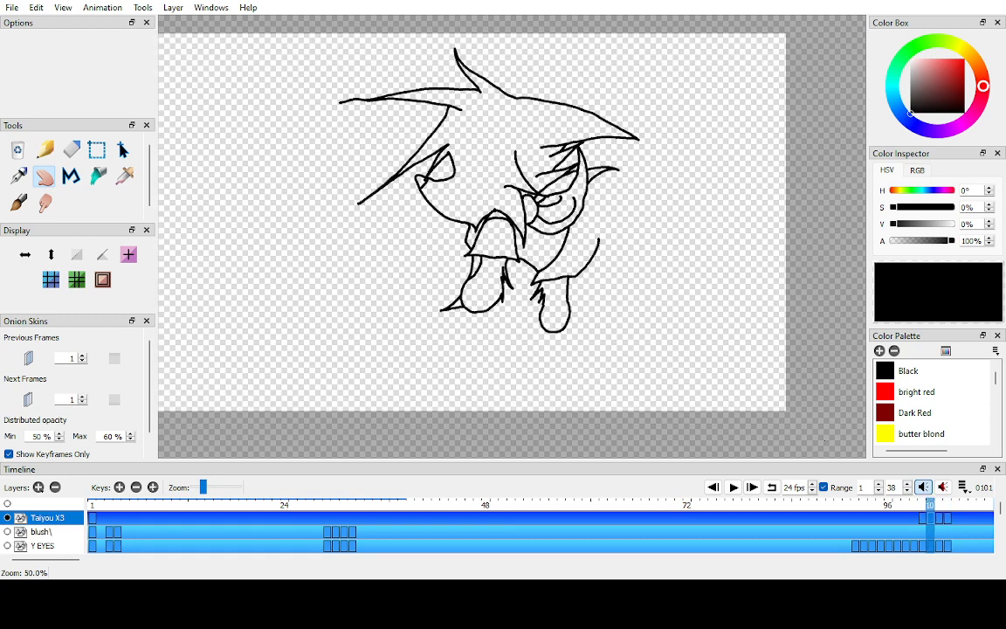
scroll(510, 234, down, 1)
scroll(510, 234, up, 1)
key(Right)
key(Left)
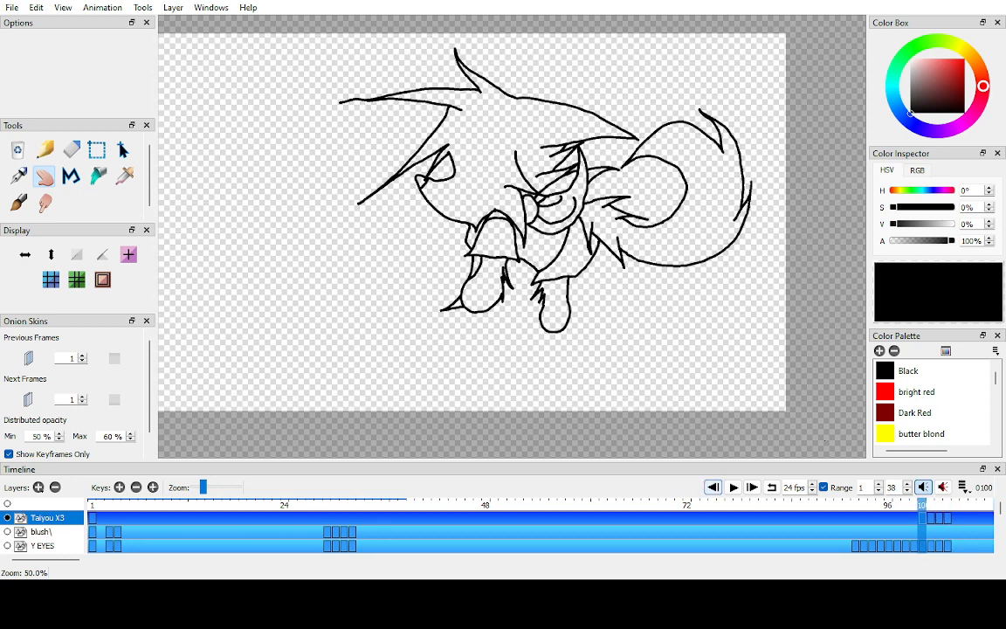
click(714, 487)
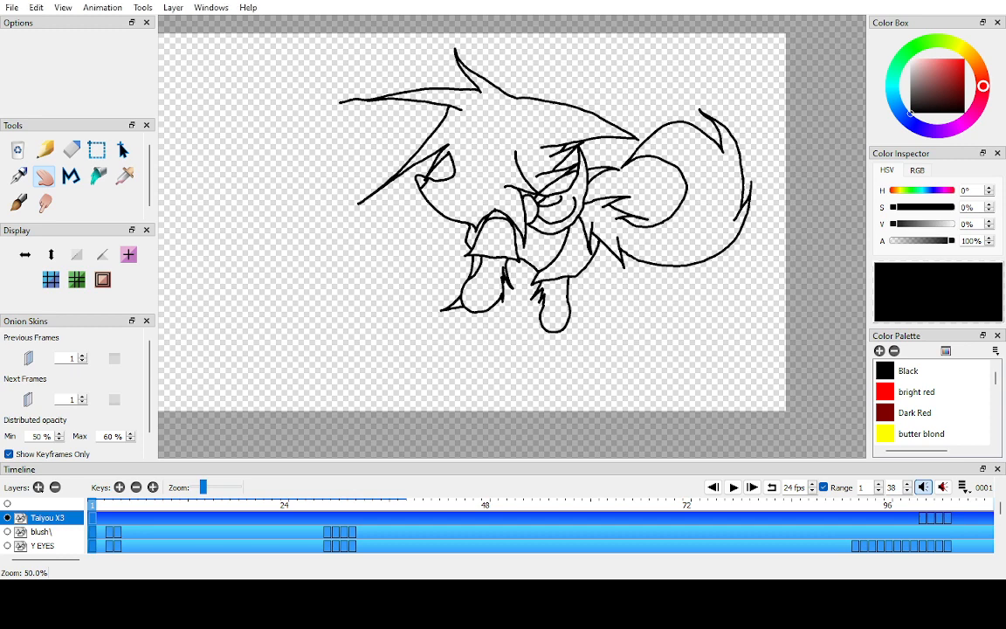
click(752, 487)
click(714, 487)
click(752, 487)
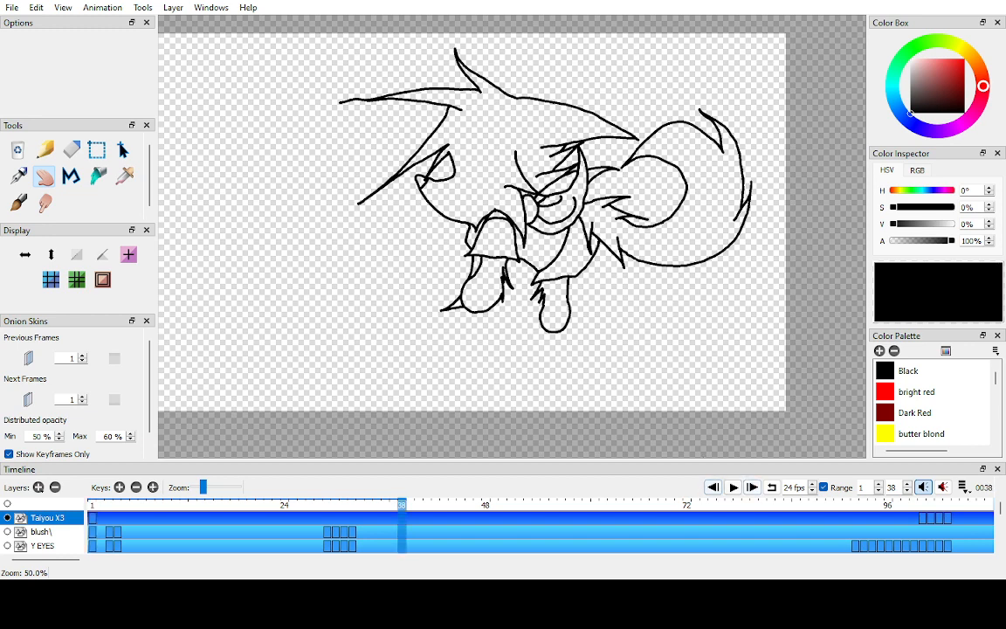
click(713, 488)
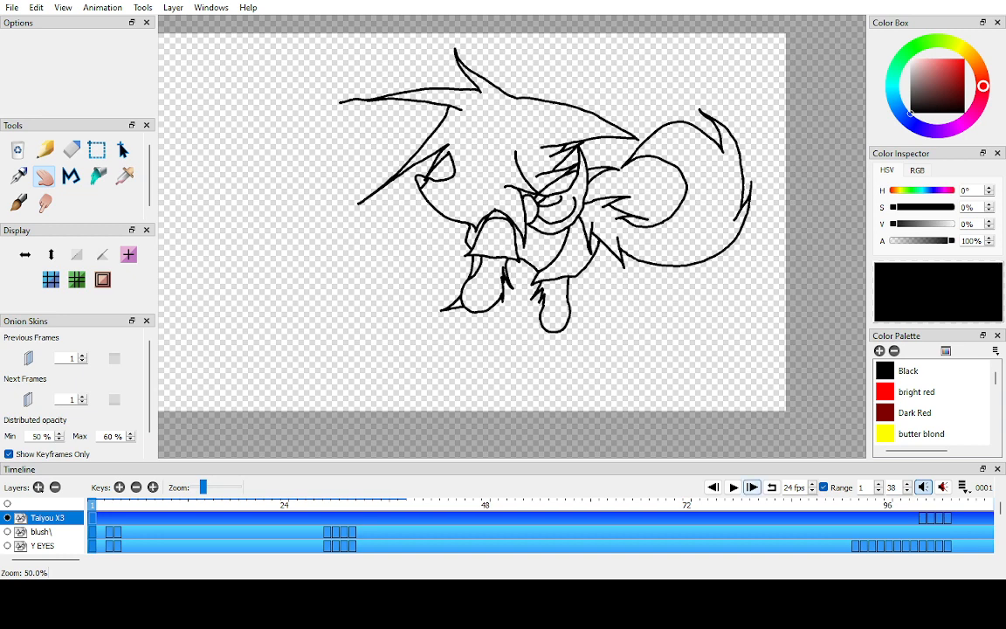
click(753, 488)
click(713, 488)
click(752, 488)
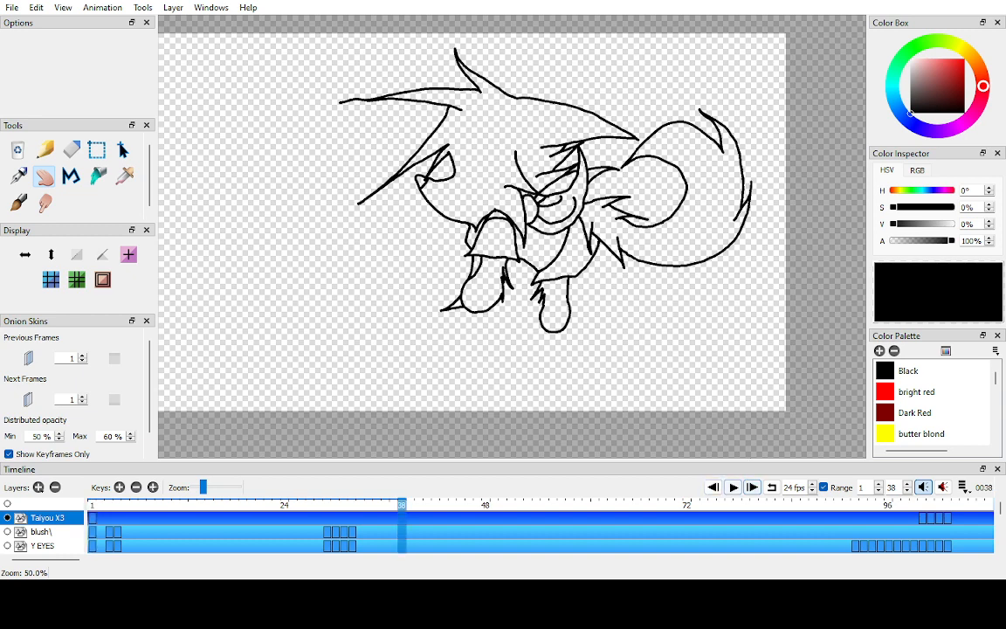
click(714, 488)
click(752, 487)
click(713, 487)
click(752, 488)
click(713, 487)
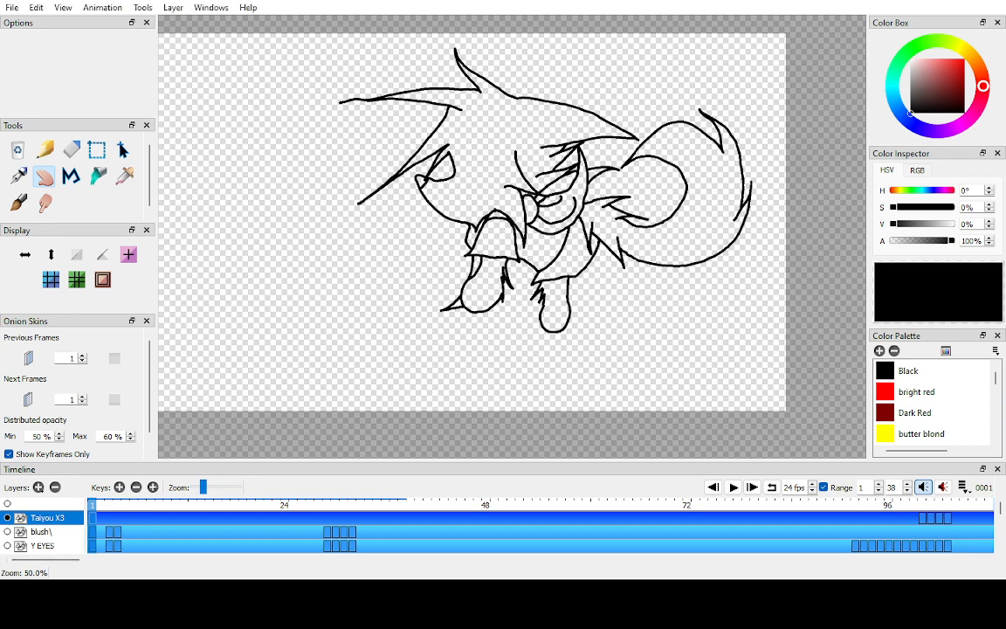
click(752, 488)
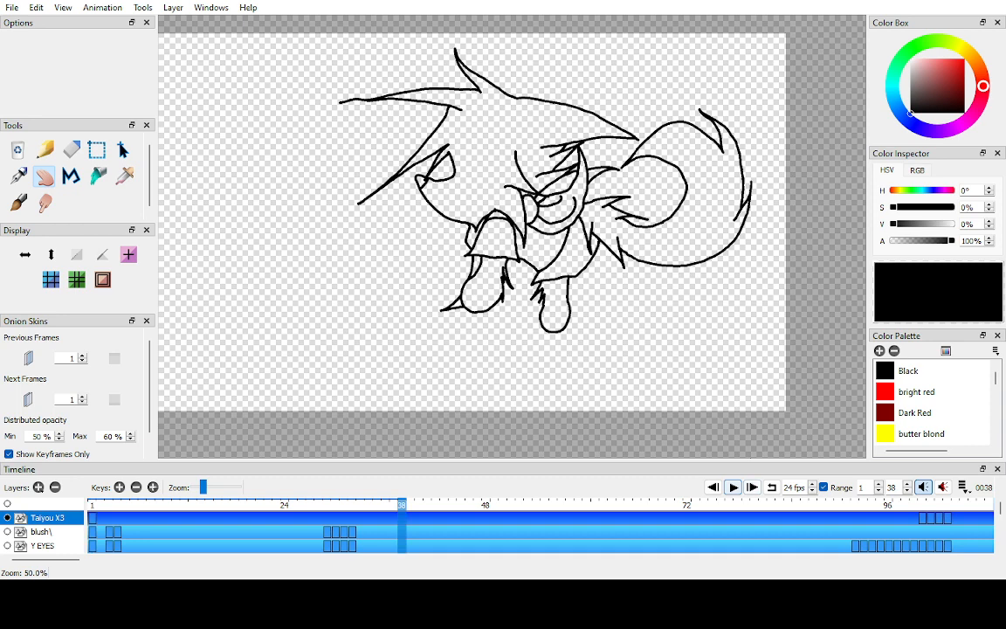
click(714, 488)
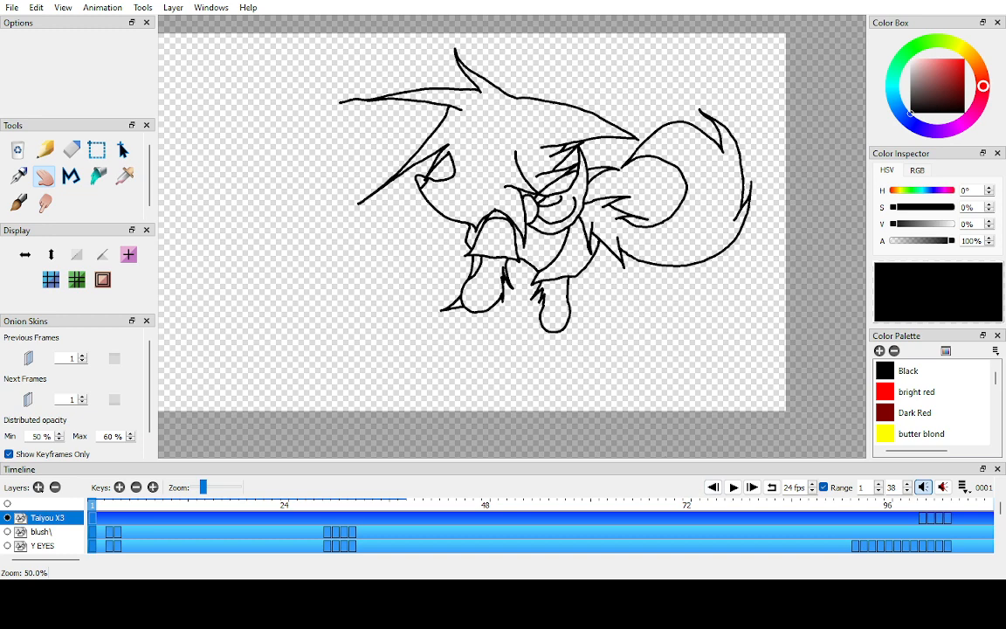
- Check the line art against the sketch by showing all layers briefly and hiding them again
click(7, 504)
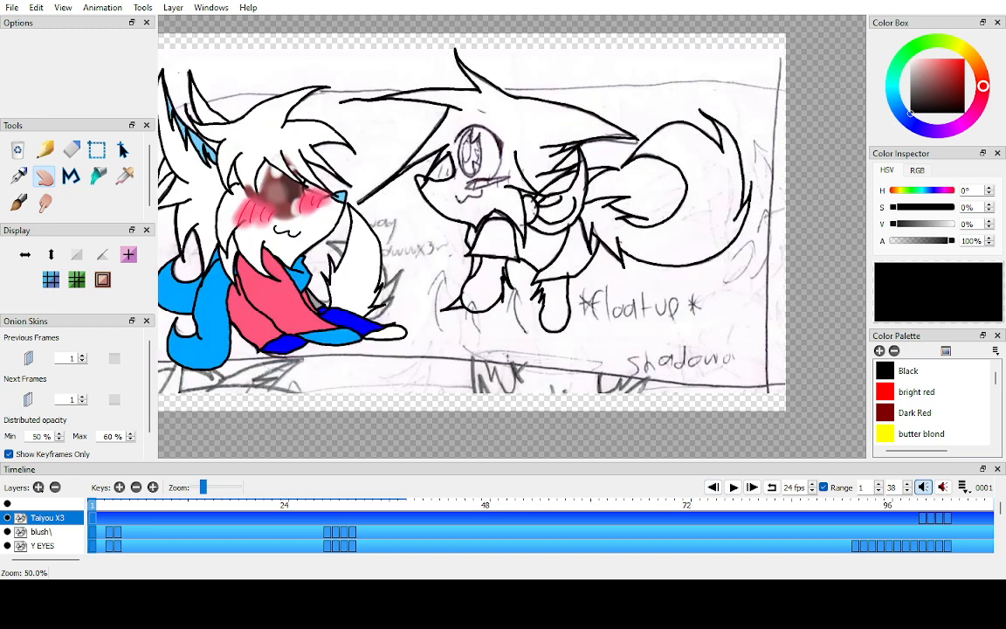
click(7, 504)
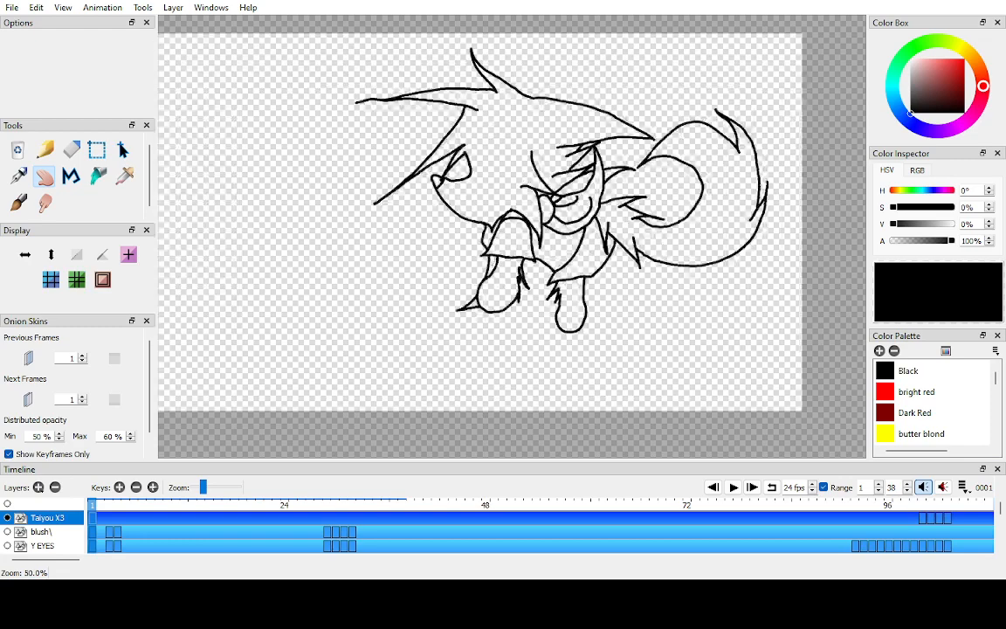
scroll(580, 85, up, 1)
mouse_move(580, 85)
mouse_down()
mouse_move(559, 88)
mouse_move(559, 78)
mouse_up()
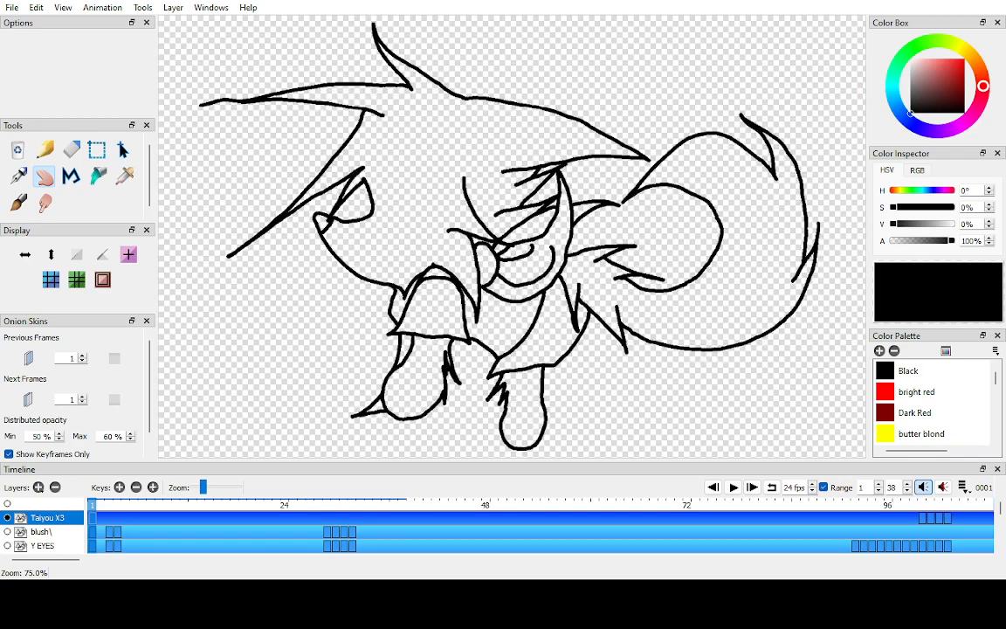
- Duplicate the frame 1 keyframe of Taiyou X3 and move the copy to frame 99, before the other backups
key(ctrl+Down)
key(ctrl+Up)
key(Return)
key(period)
key(ctrl+Down)
key(ctrl+Up)
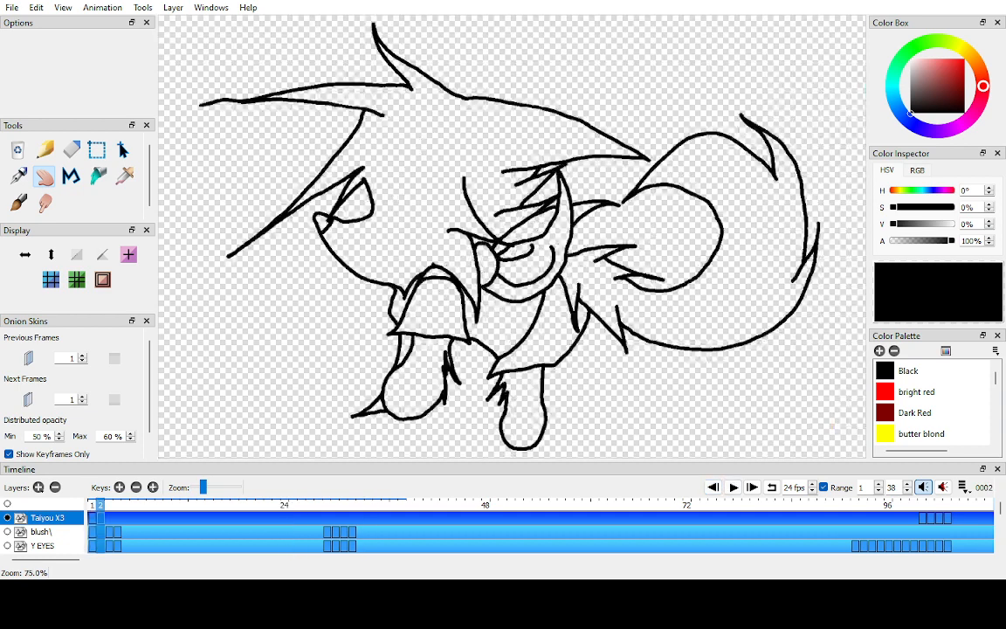
key(comma)
click(101, 518)
drag(101, 518, 914, 518)
double_click(915, 518)
key(ctrl+Down)
key(ctrl+Up)
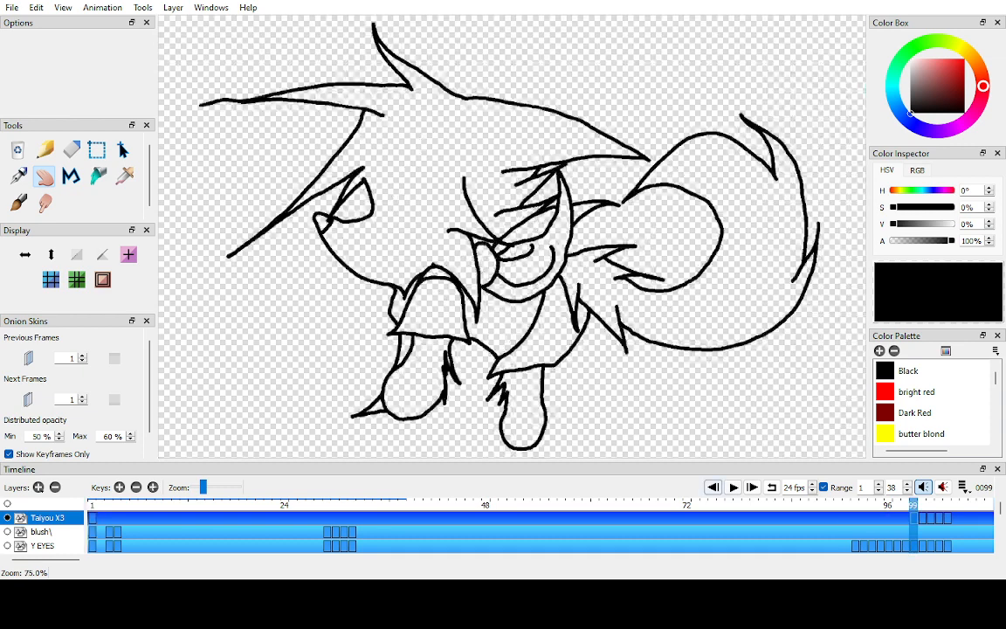
- On frame 1, fill the front foot's pointed spike and the narrow strip above that leg with bright red
click(713, 488)
key(ctrl+Down)
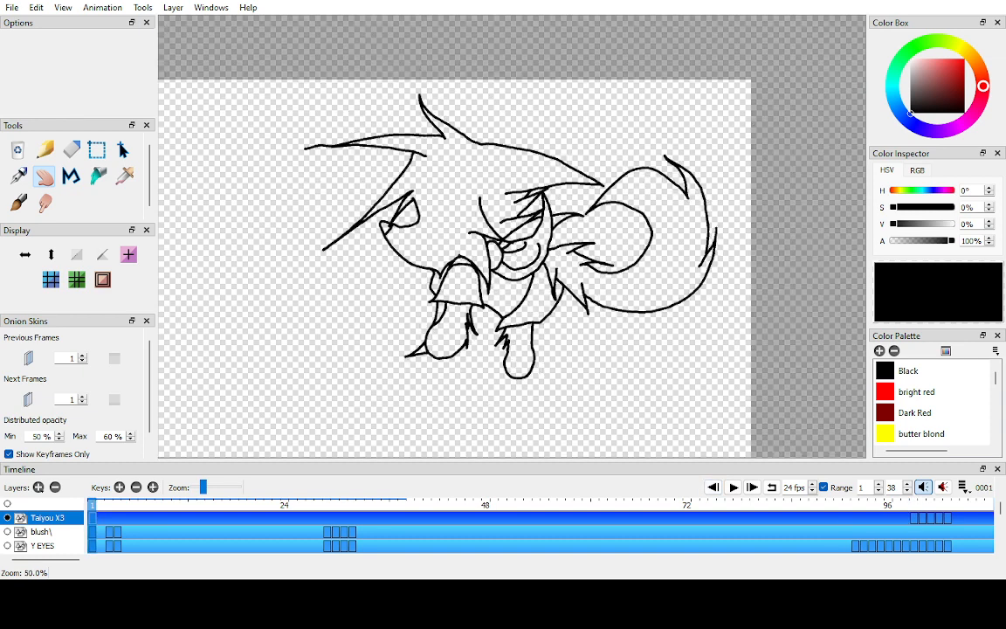
key(ctrl+Up)
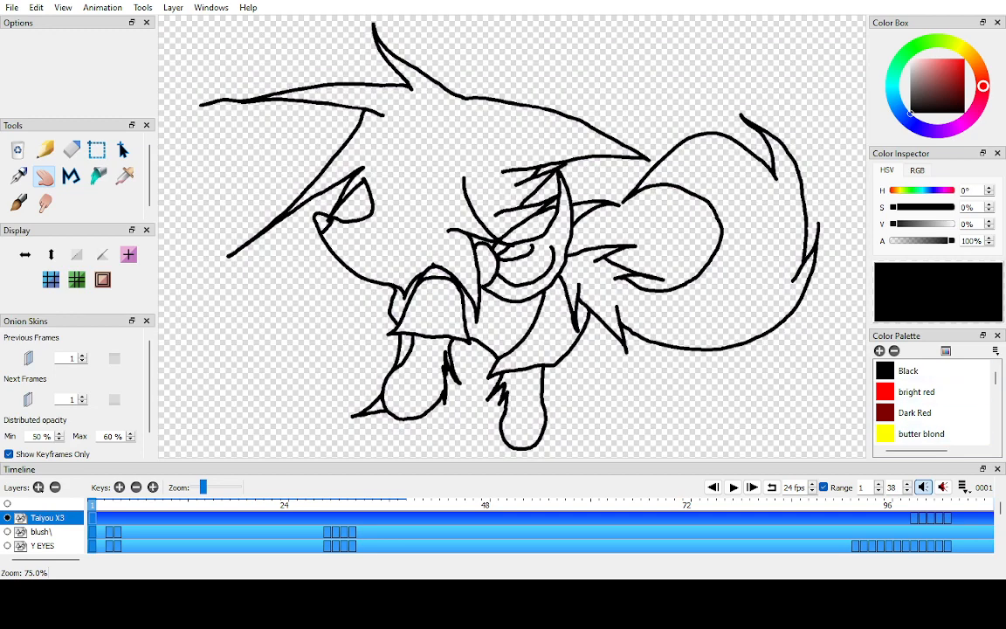
drag(937, 328, 938, 244)
click(917, 306)
drag(559, 332, 654, 203)
scroll(514, 234, up, 5)
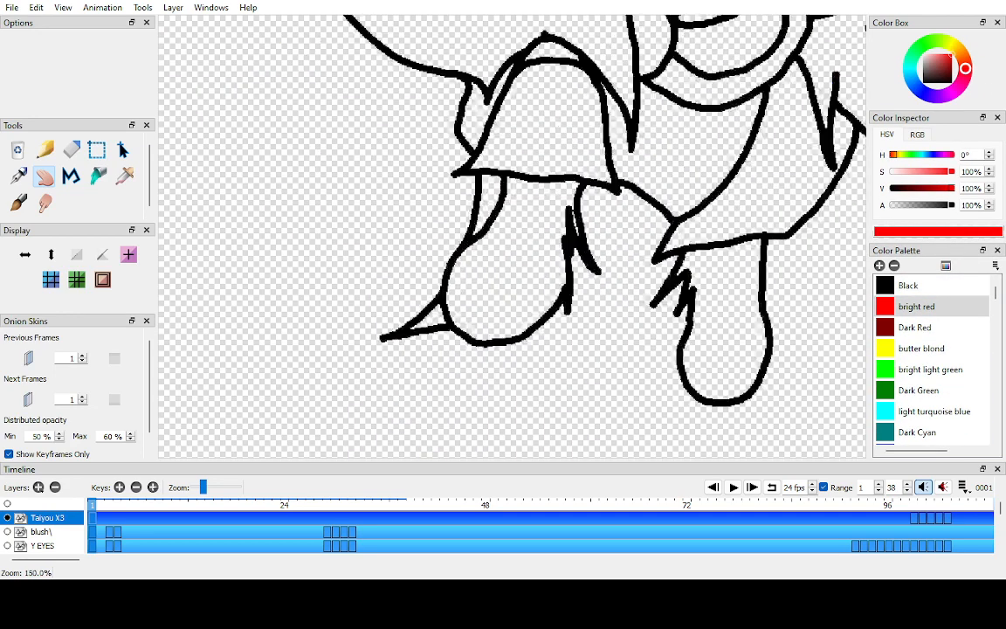
key(g)
click(345, 400)
click(463, 164)
key(space)
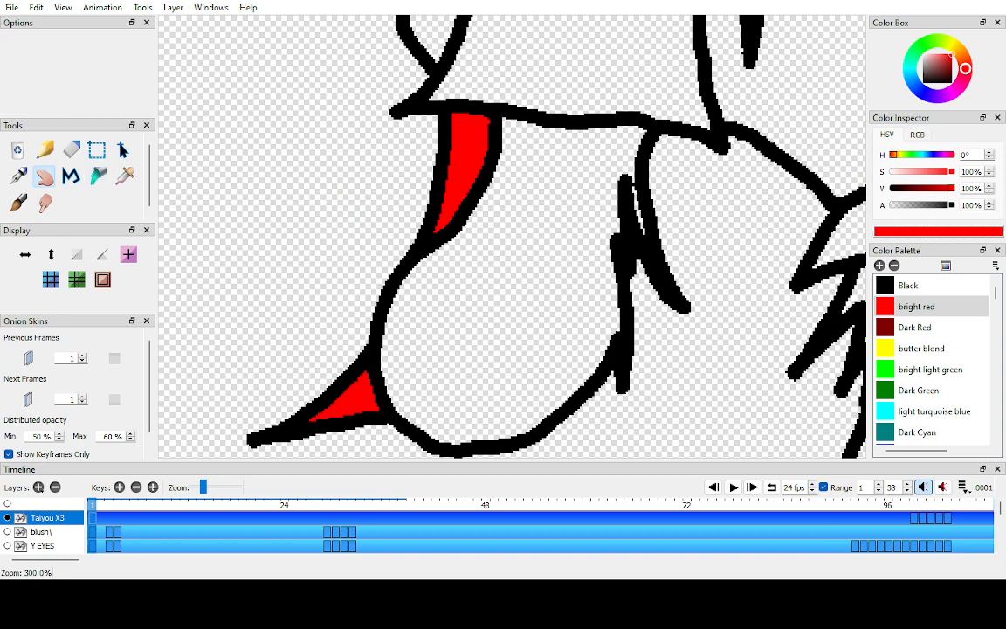
- Fill the sections along the outer and upper edges of the bell-shaped front sleeve with bright red, undoing any fill that recolours the outlines
drag(464, 164, 444, 359)
click(426, 200)
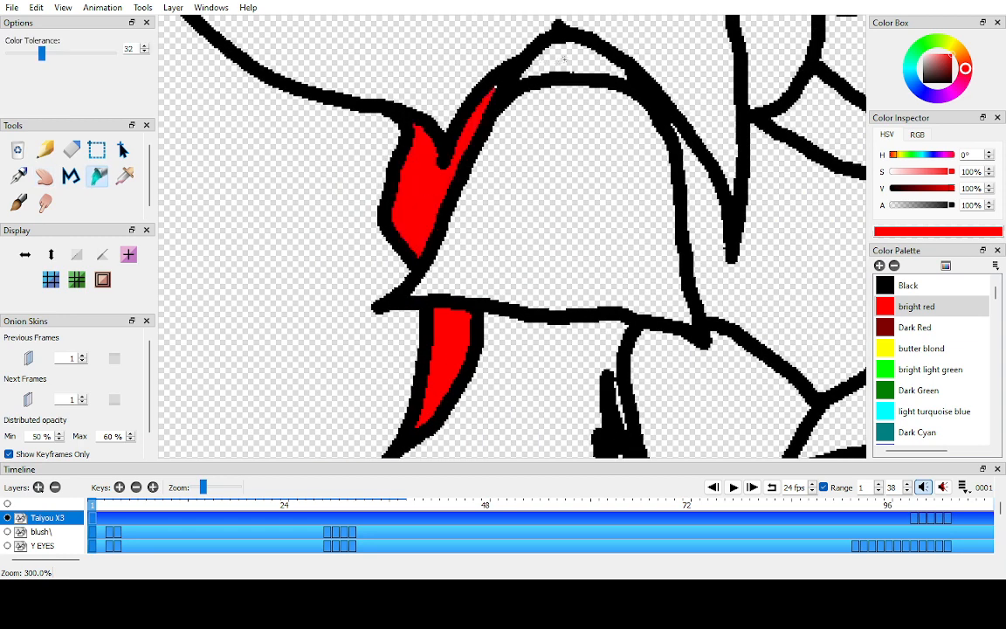
click(535, 58)
click(471, 71)
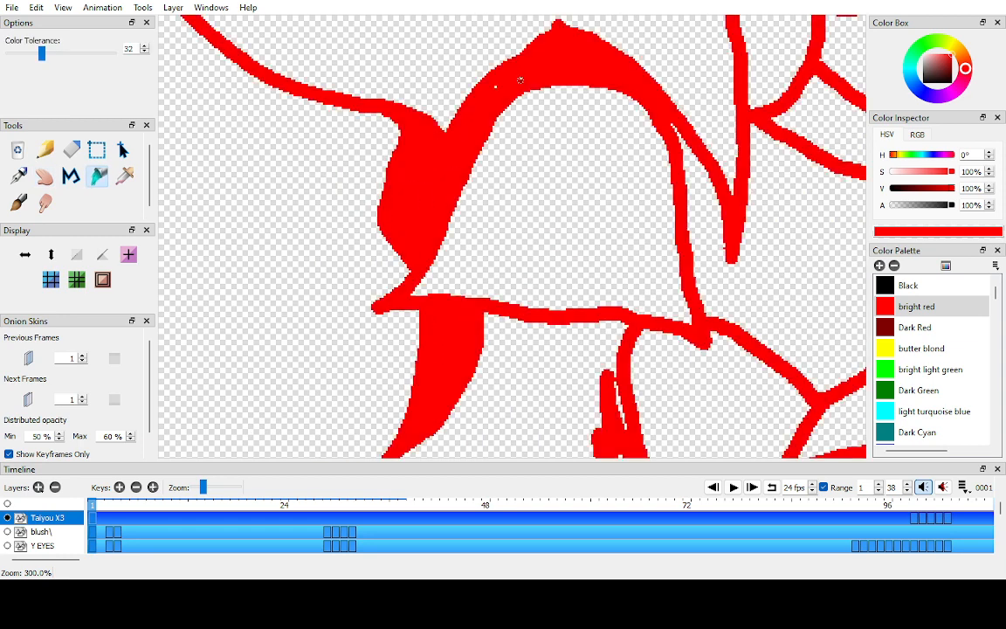
key(ctrl+z)
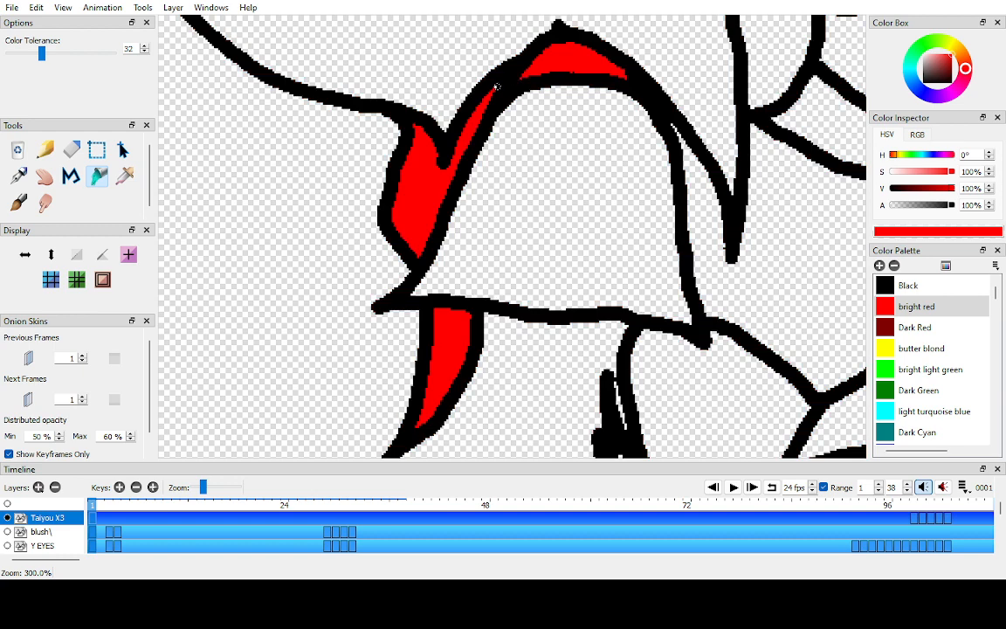
click(510, 79)
key(ctrl+z)
- Fill the rounded shape behind the face with bright red, including its oval end, curved bands and small triangular gap
key(h)
drag(501, 95, 400, 201)
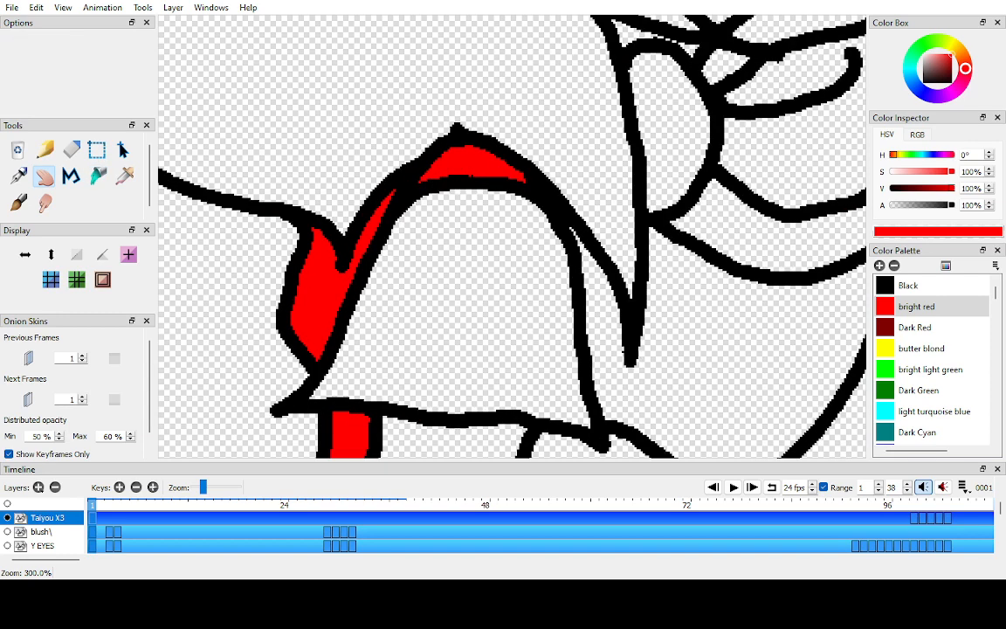
drag(656, 149, 560, 237)
key(k)
click(592, 236)
click(662, 239)
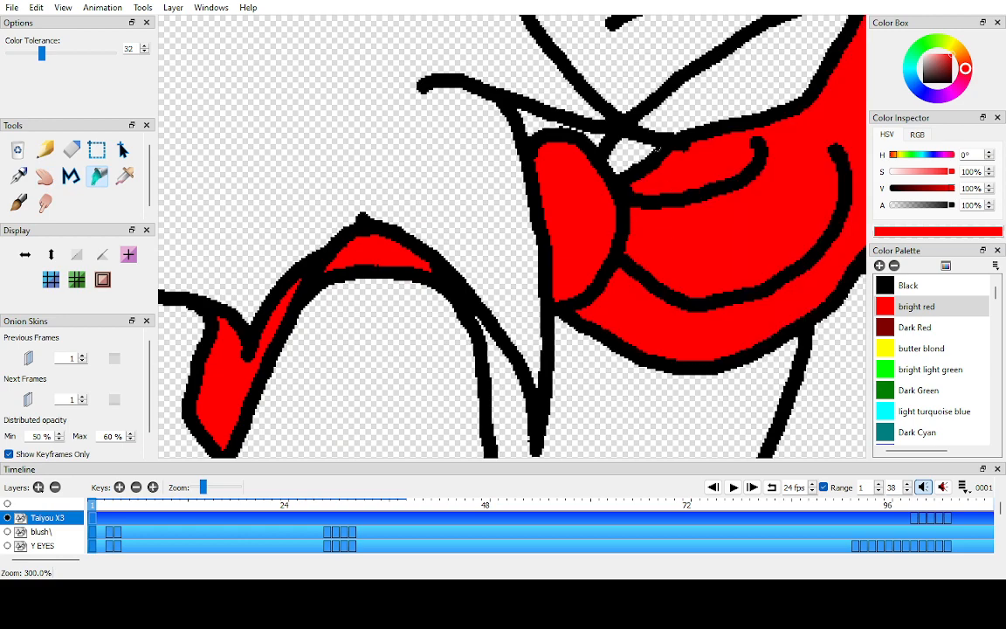
click(632, 151)
click(652, 124)
key(h)
drag(661, 129, 512, 129)
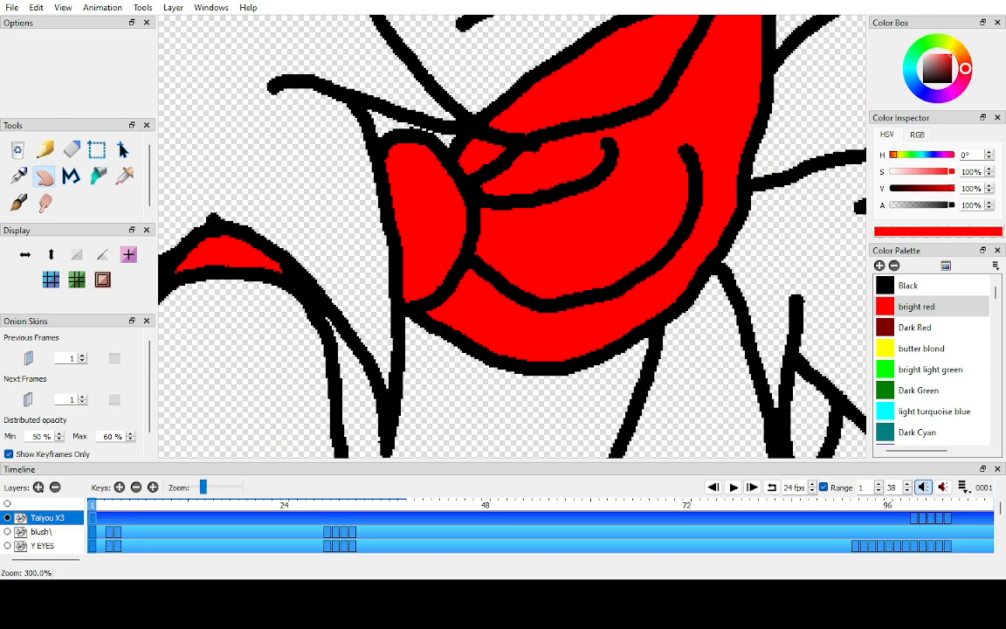
- Fill the pointed flap that projects from the rounded shape toward the tail with bright red
drag(616, 101, 513, 341)
key(k)
click(702, 245)
key(h)
drag(701, 245, 673, 192)
scroll(512, 236, down, 4)
scroll(513, 237, up, 2)
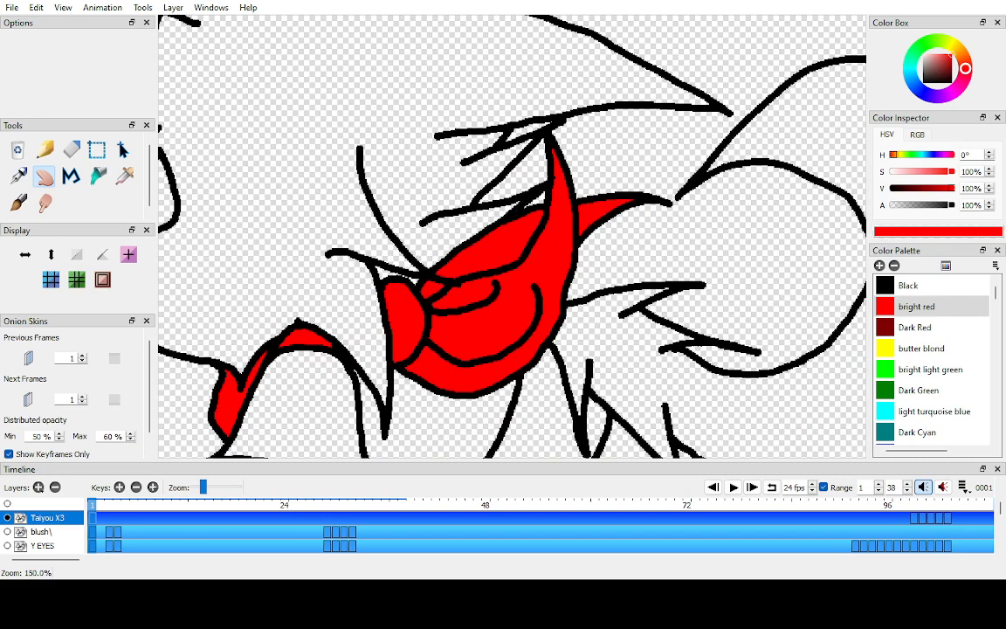
- Fill the back section of the body and the small area behind the fur spike with bright red
drag(602, 393, 591, 242)
scroll(591, 242, up, 2)
key(k)
click(593, 303)
click(645, 310)
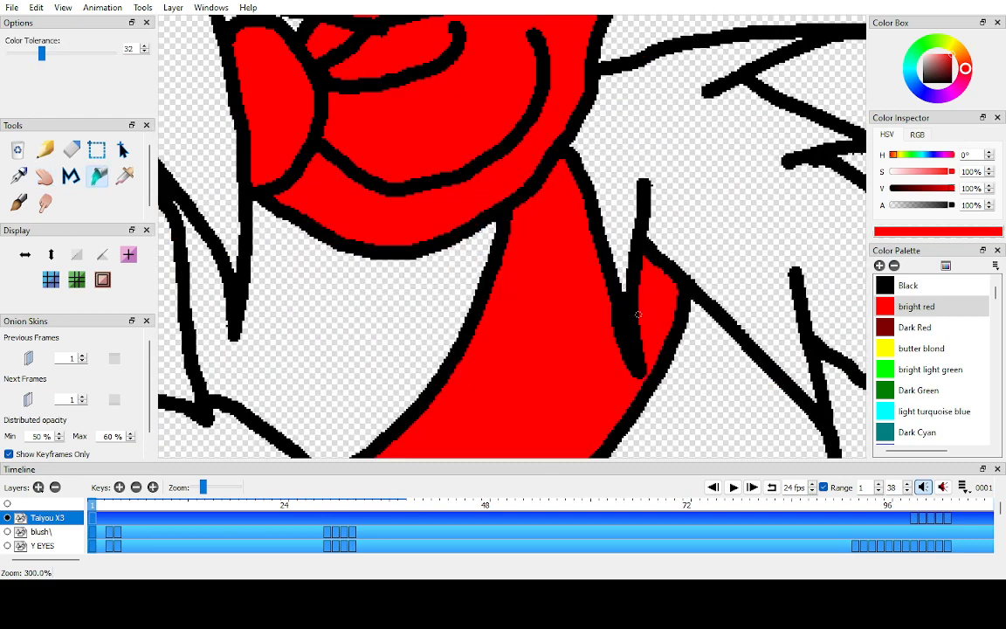
key(h)
drag(638, 314, 717, 157)
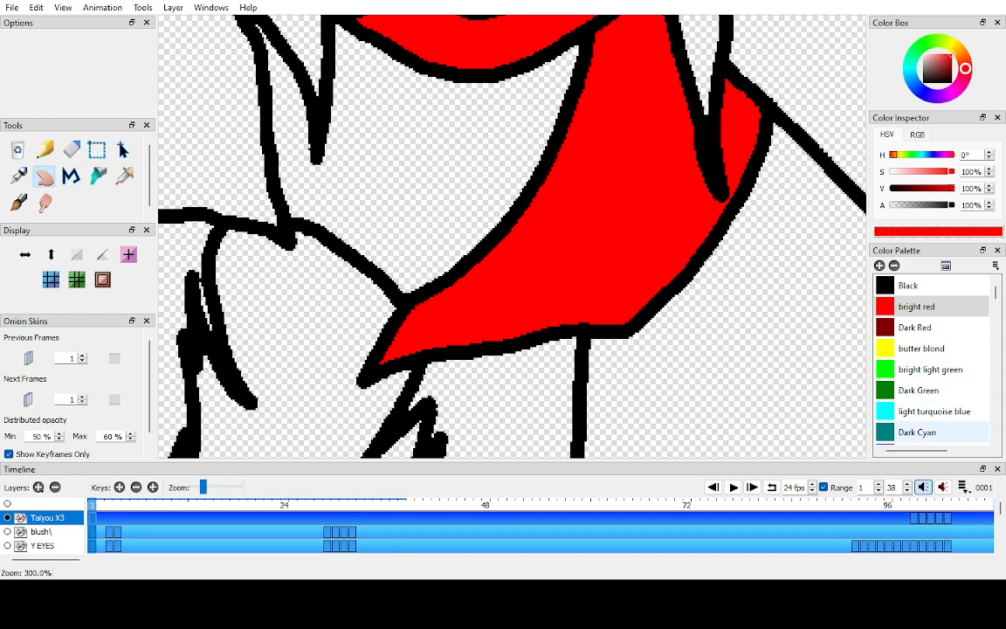
- Fill the chest area below the rounded shape with the white Kaze/Yuki fur colour
scroll(926, 428, down, 1)
click(923, 433)
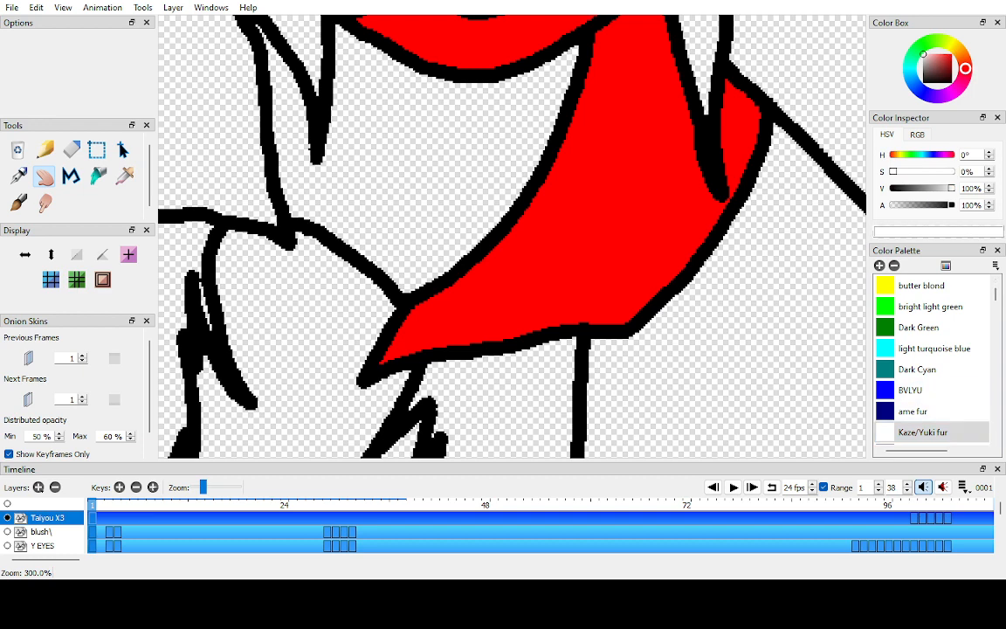
drag(437, 166, 498, 369)
key(k)
click(513, 195)
key(h)
scroll(498, 259, up, 2)
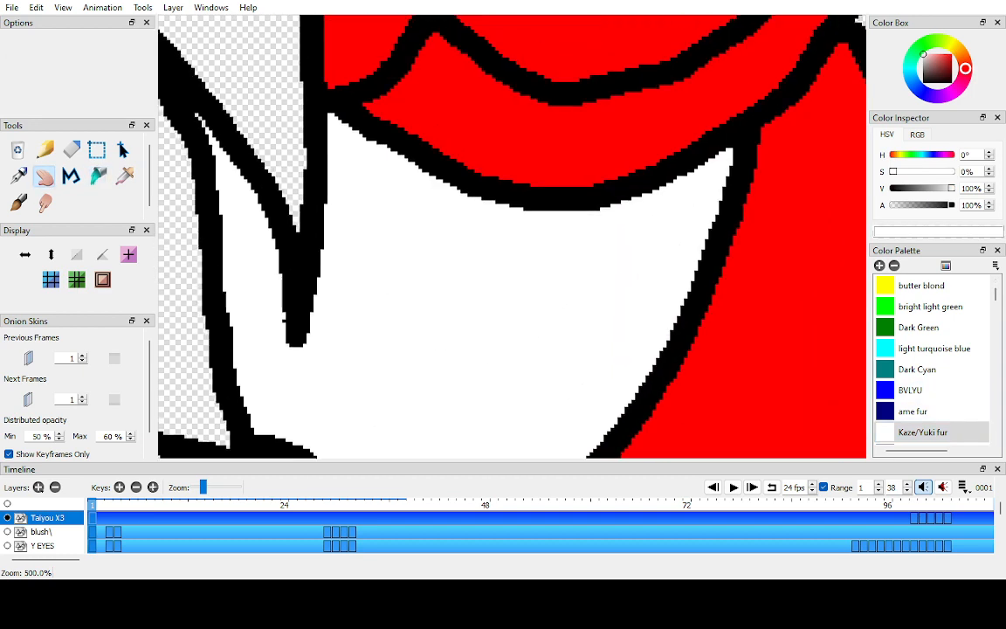
- Fill the leftover transparent pixels at the narrow tip of the chest area beside the sleeve with the same white
drag(350, 270, 645, 293)
scroll(501, 114, up, 3)
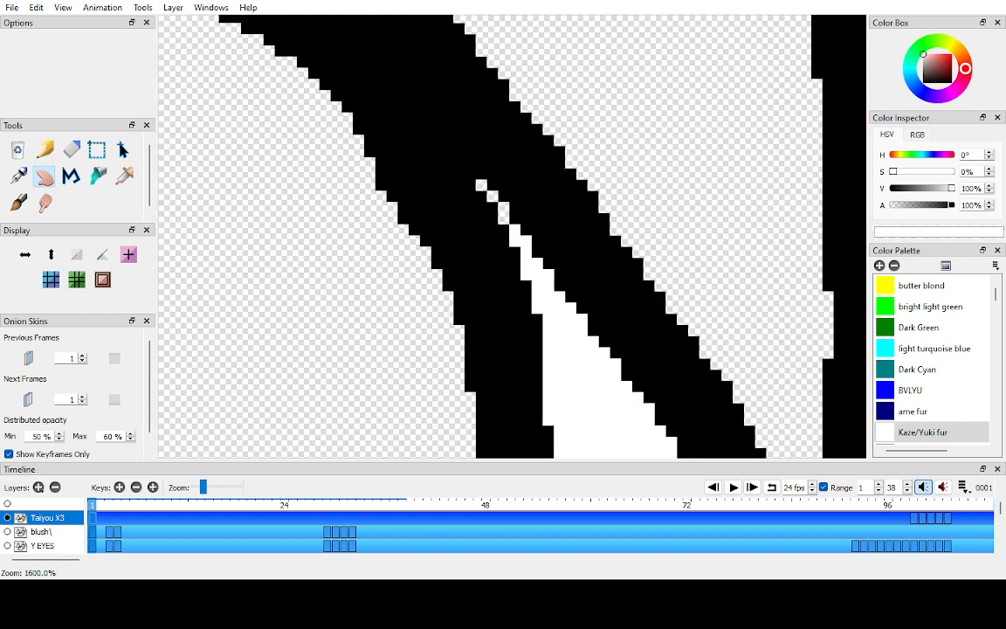
scroll(511, 236, up, 3)
key(k)
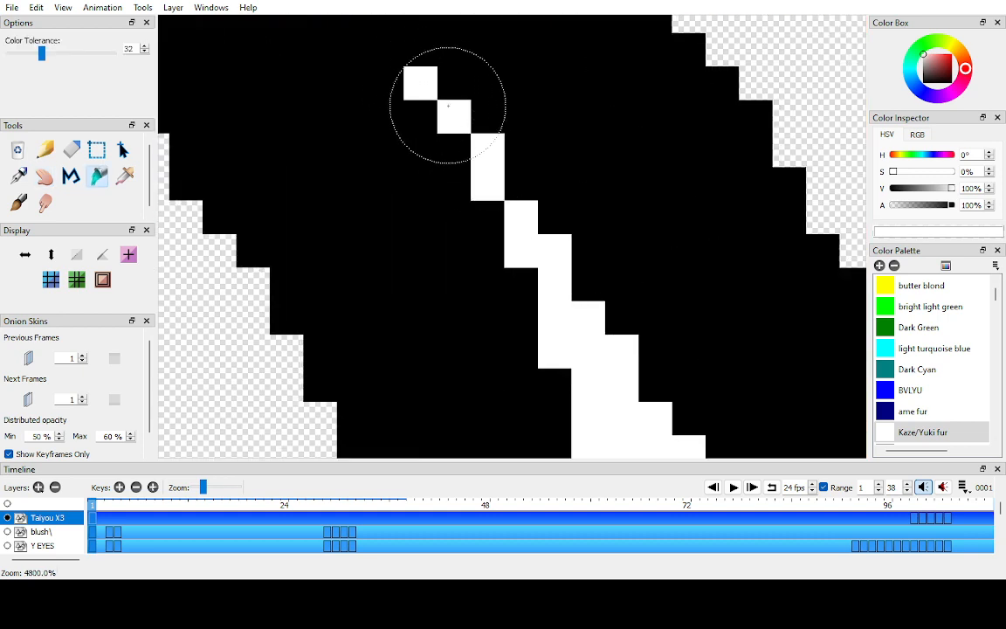
scroll(437, 90, down, 6)
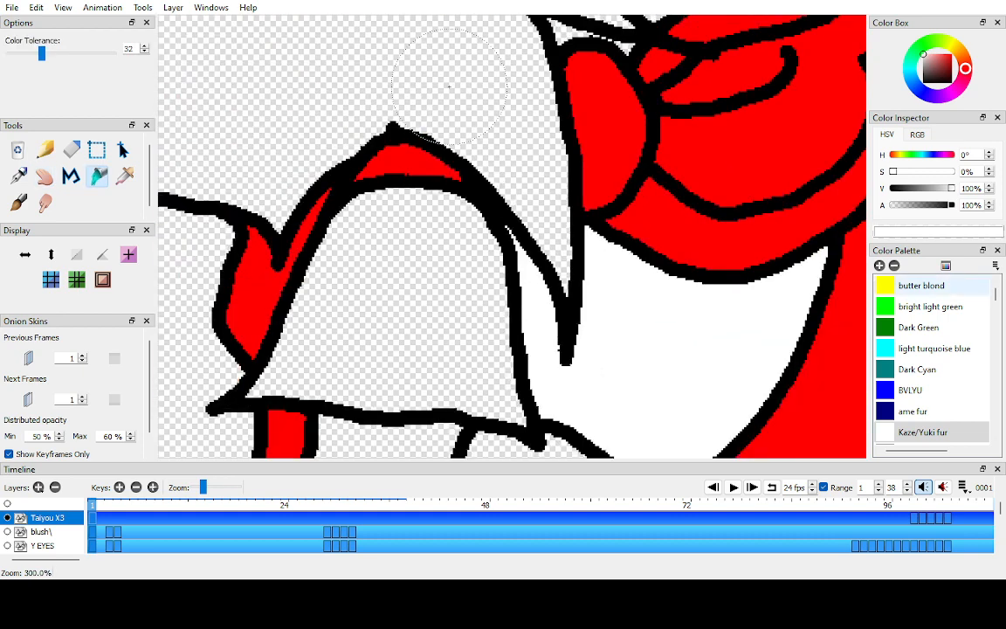
scroll(449, 87, down, 3)
scroll(930, 358, down, 5)
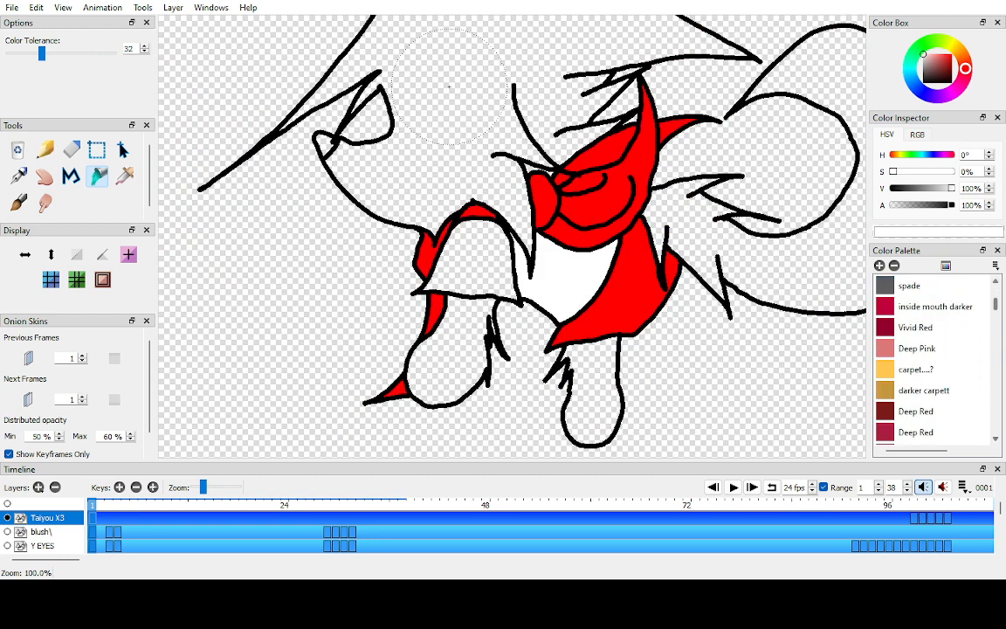
- Fill the bell-shaped sleeve beside the white chest area with the Brilliant Bluish Green palette colour
scroll(931, 358, down, 3)
scroll(930, 358, up, 4)
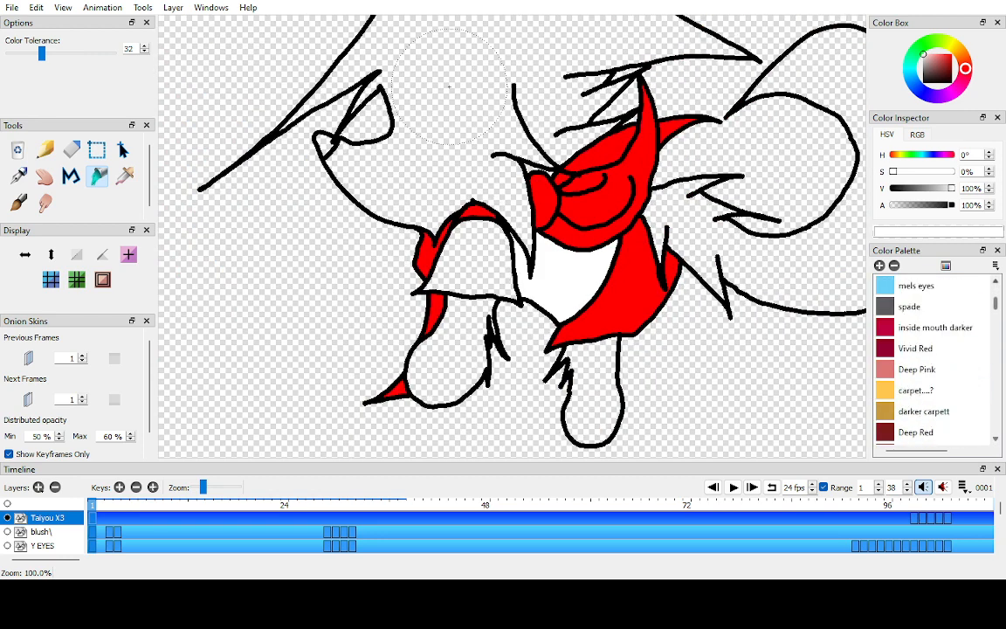
scroll(930, 358, up, 5)
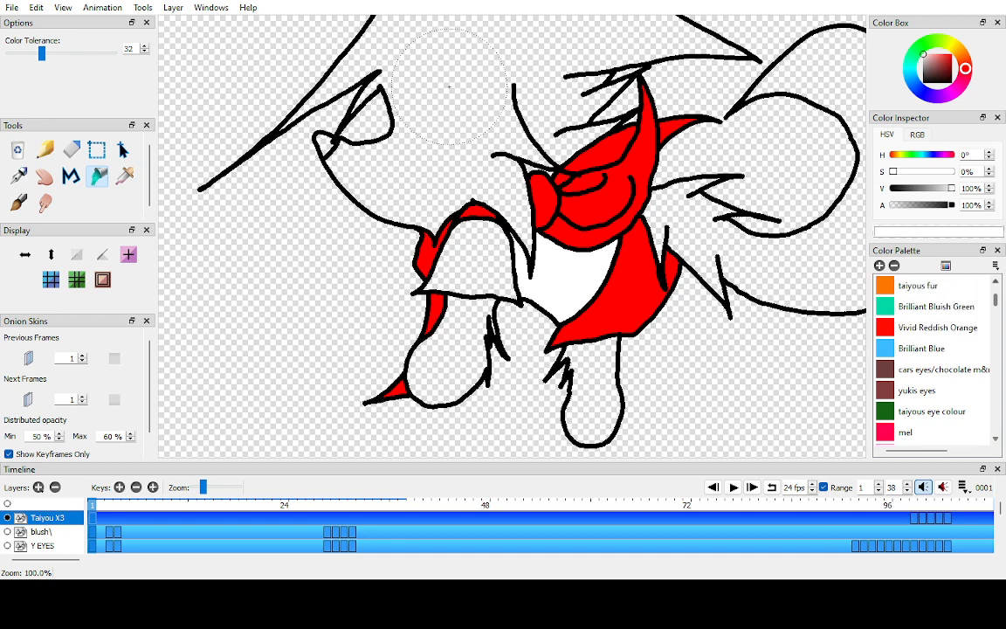
click(930, 306)
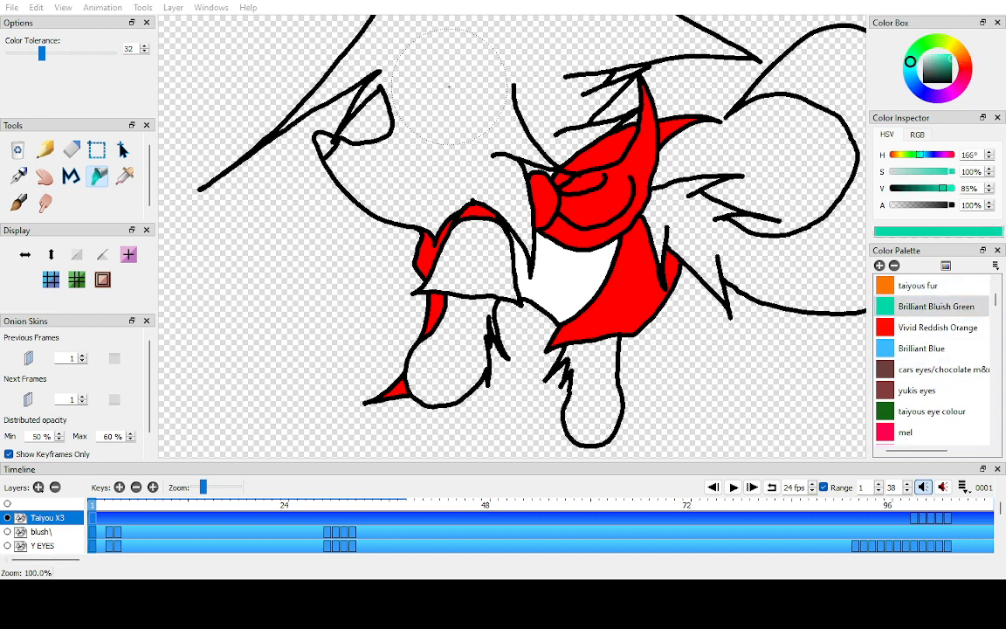
scroll(511, 240, up, 4)
click(402, 297)
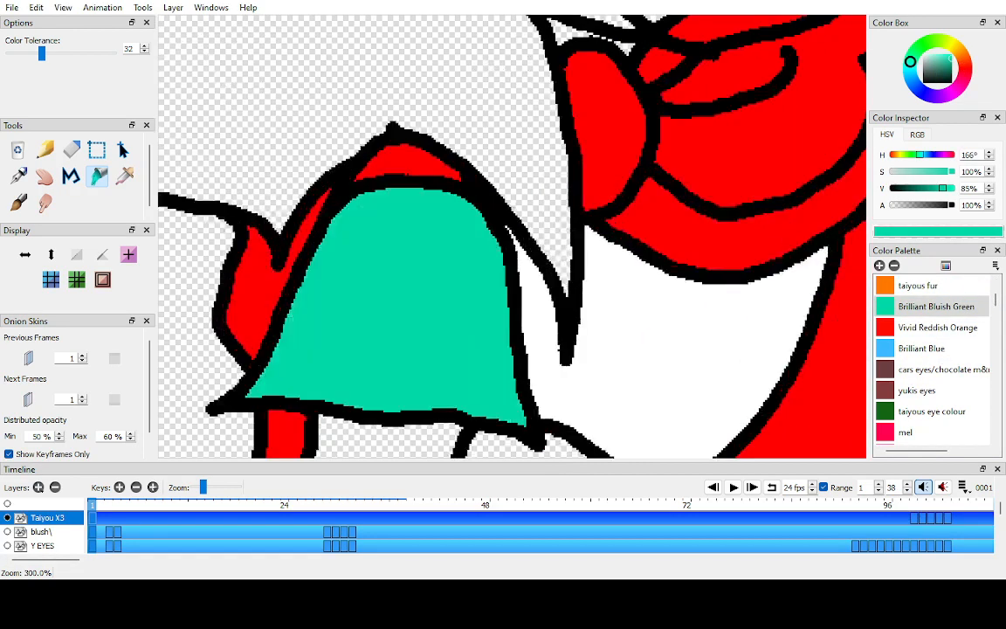
click(647, 603)
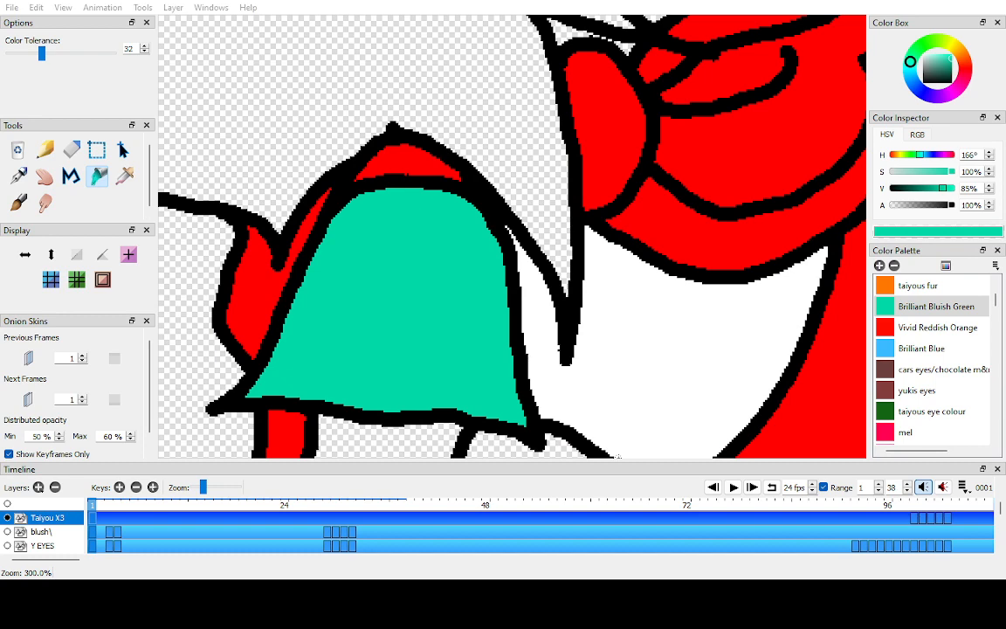
key(space)
drag(558, 411, 608, 339)
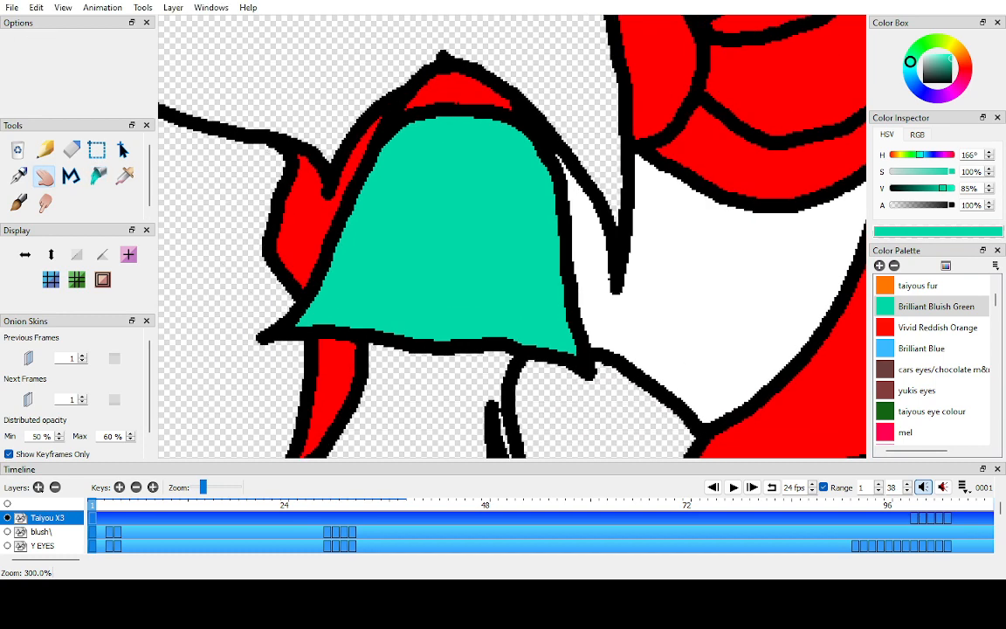
key(Right)
key(Left)
key(alt+Tab)
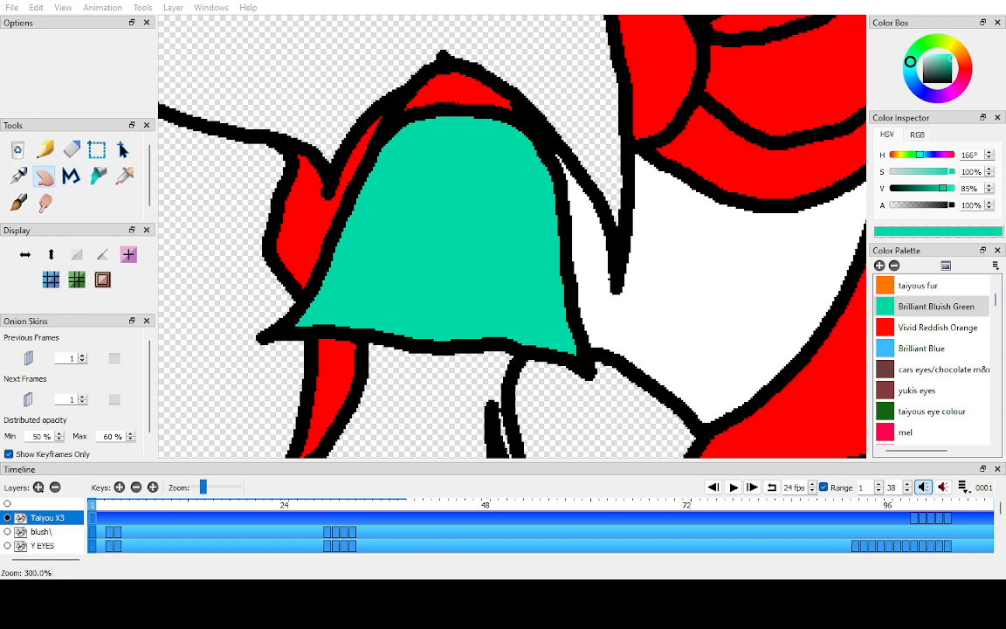
key(alt+Tab)
- Find Vivid Orange Yellow in the palette and fill the rounded limb below the green sleeve with it
drag(996, 300, 996, 428)
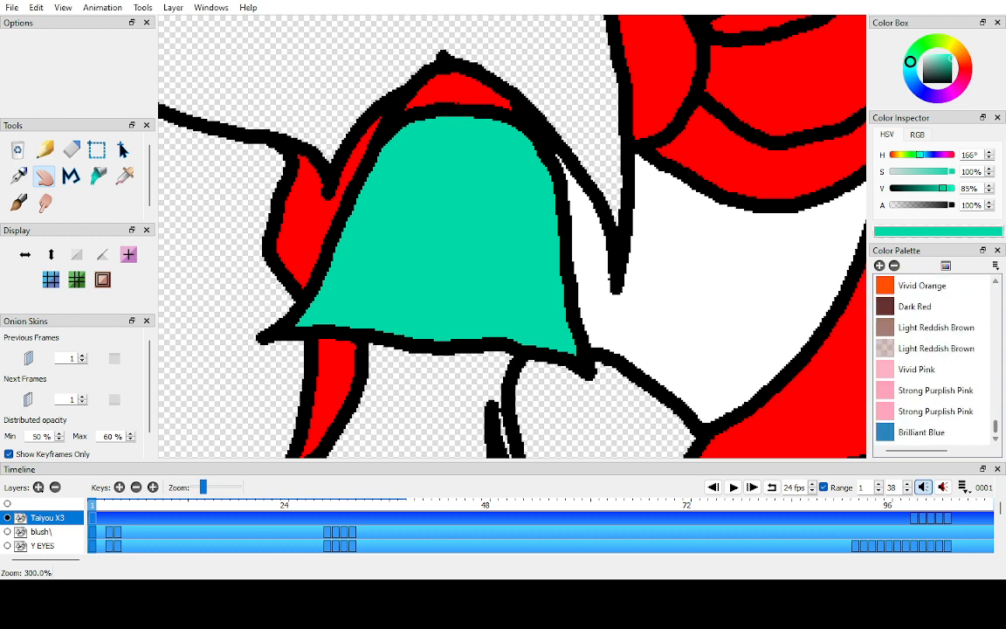
scroll(935, 358, up, 5)
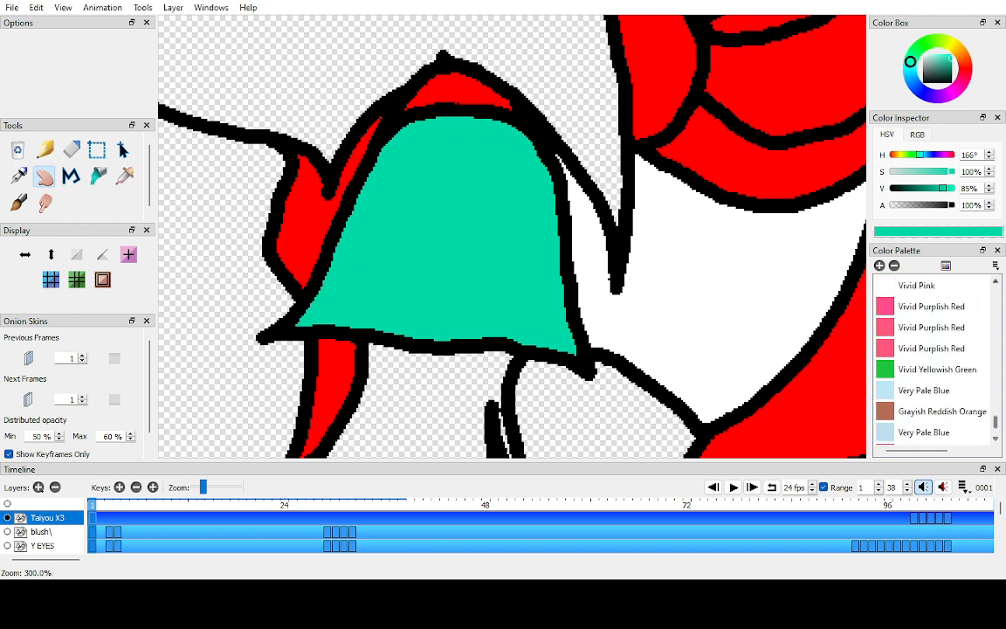
scroll(934, 358, up, 5)
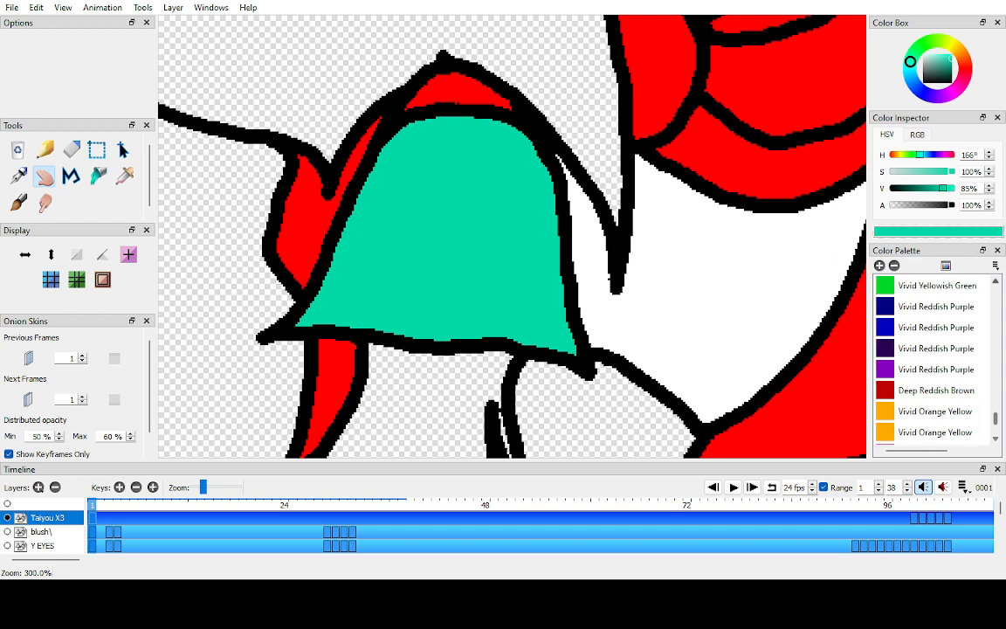
scroll(935, 358, up, 5)
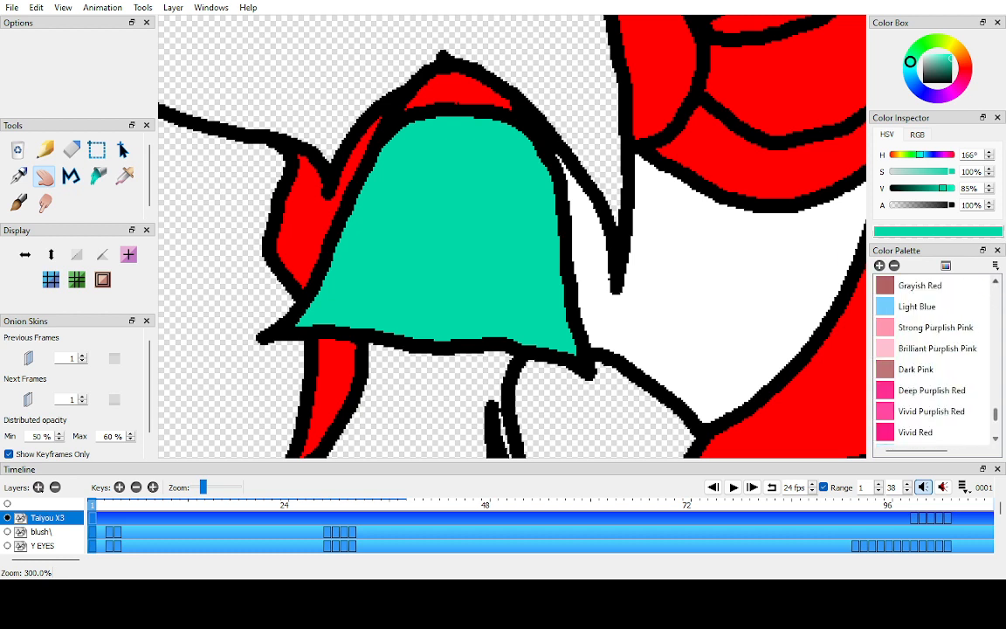
scroll(935, 358, up, 5)
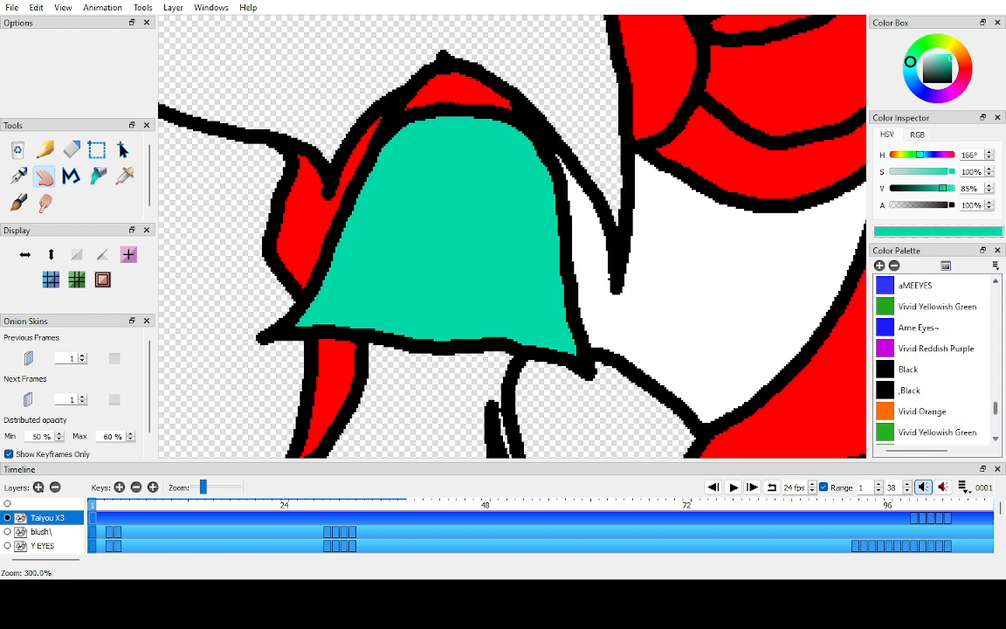
scroll(935, 358, down, 5)
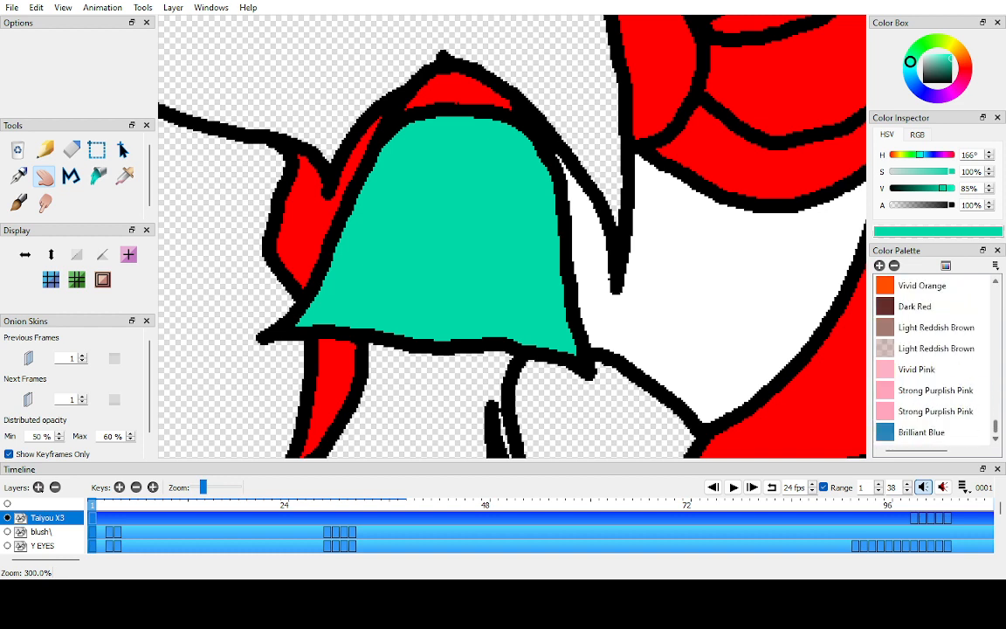
scroll(935, 359, up, 5)
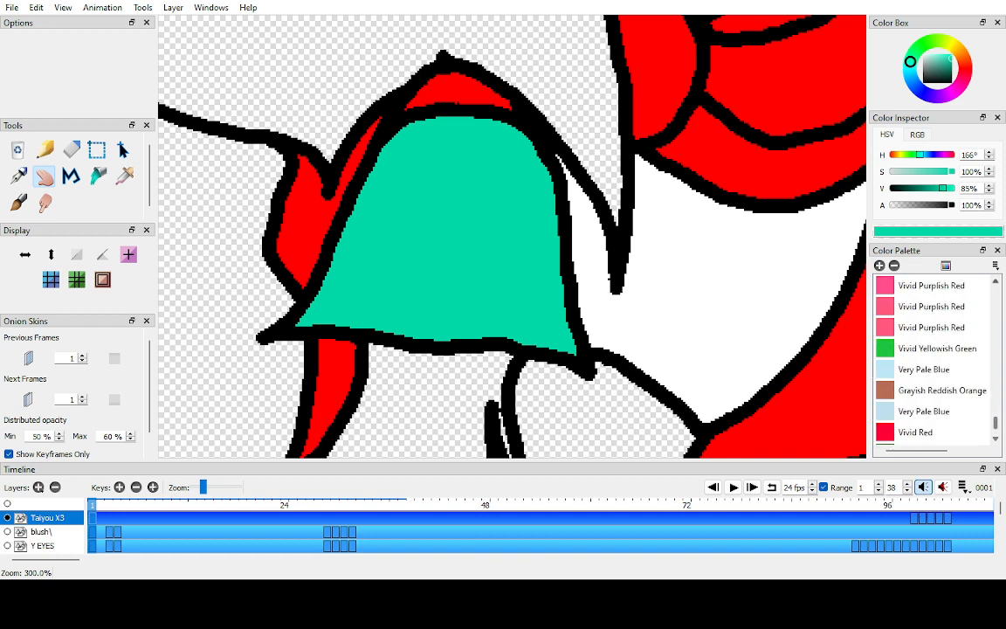
scroll(935, 359, up, 3)
click(935, 348)
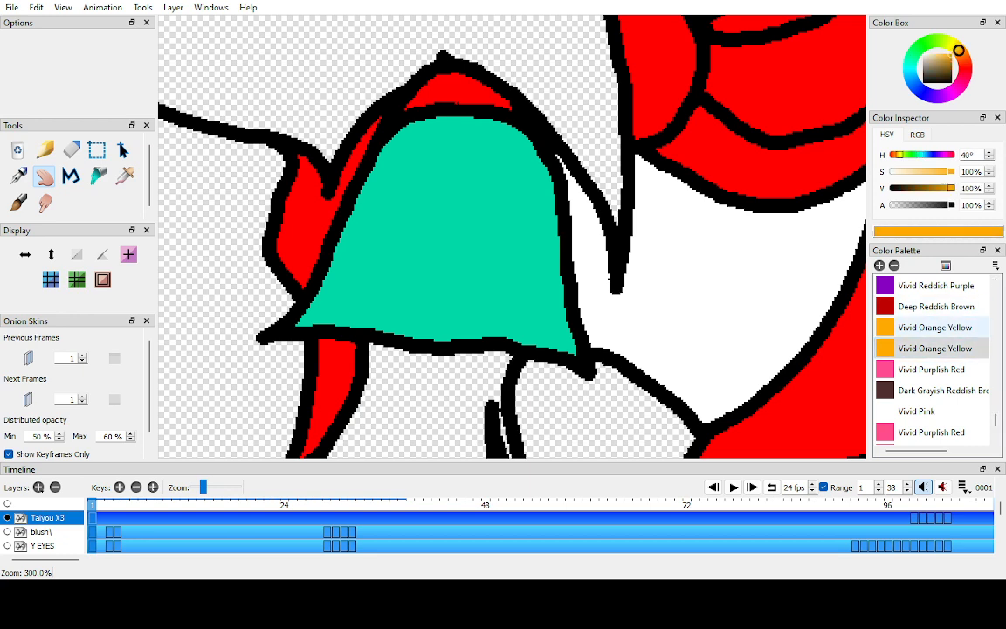
drag(474, 401, 535, 214)
click(498, 267)
key(space)
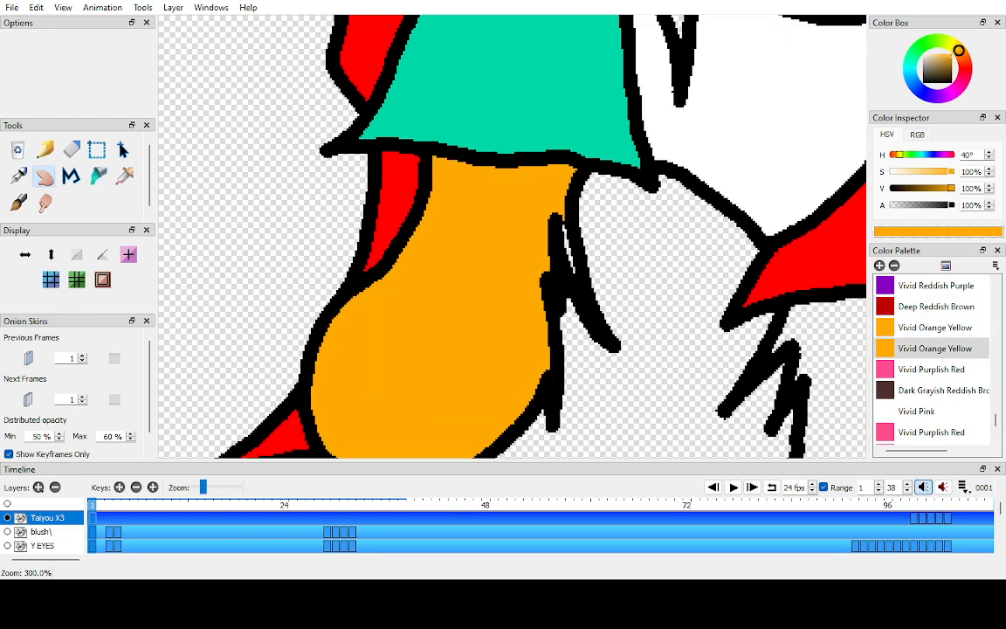
- Fill the thin leftover sliver between the fur spike and the outline of the limb below the sleeve with the same orange
scroll(534, 222, up, 3)
key(k)
click(624, 254)
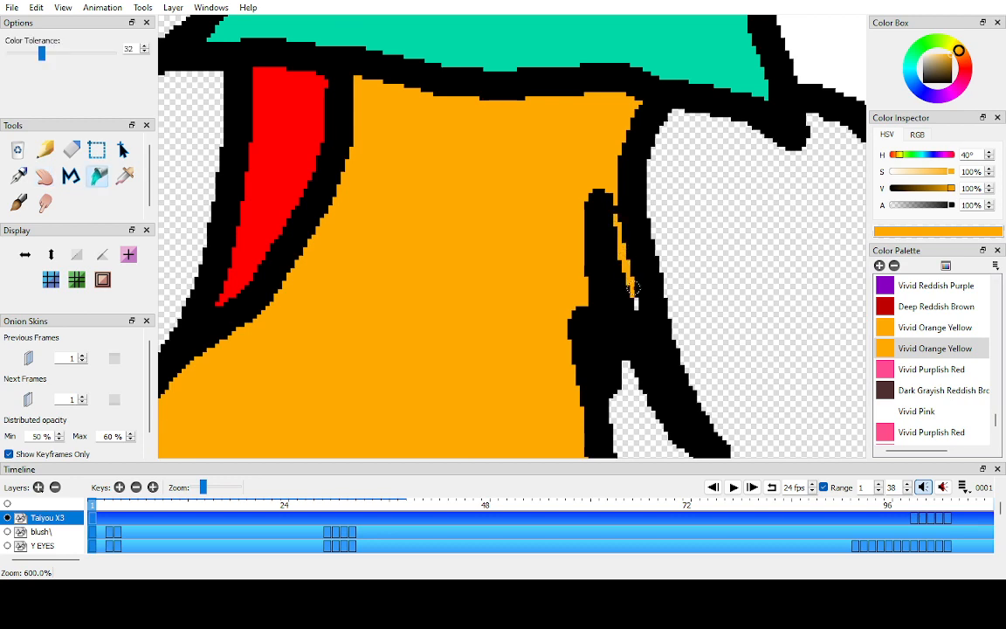
click(636, 302)
scroll(653, 271, down, 4)
key(space)
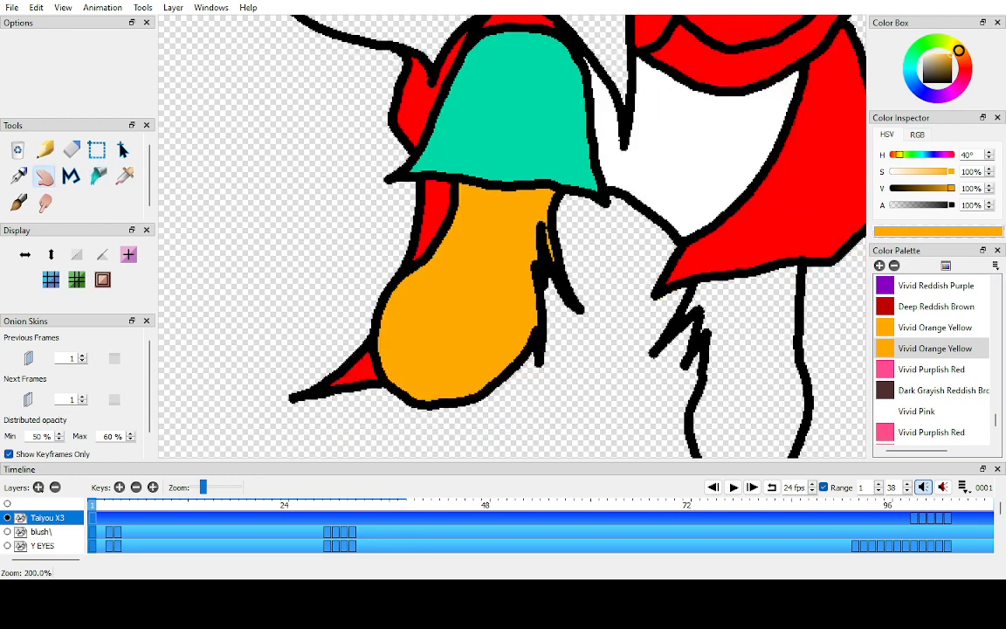
- Examine the sliver beside the limb's fur spikes closely for leftover transparent pixels
drag(651, 276, 671, 224)
scroll(511, 228, up, 2)
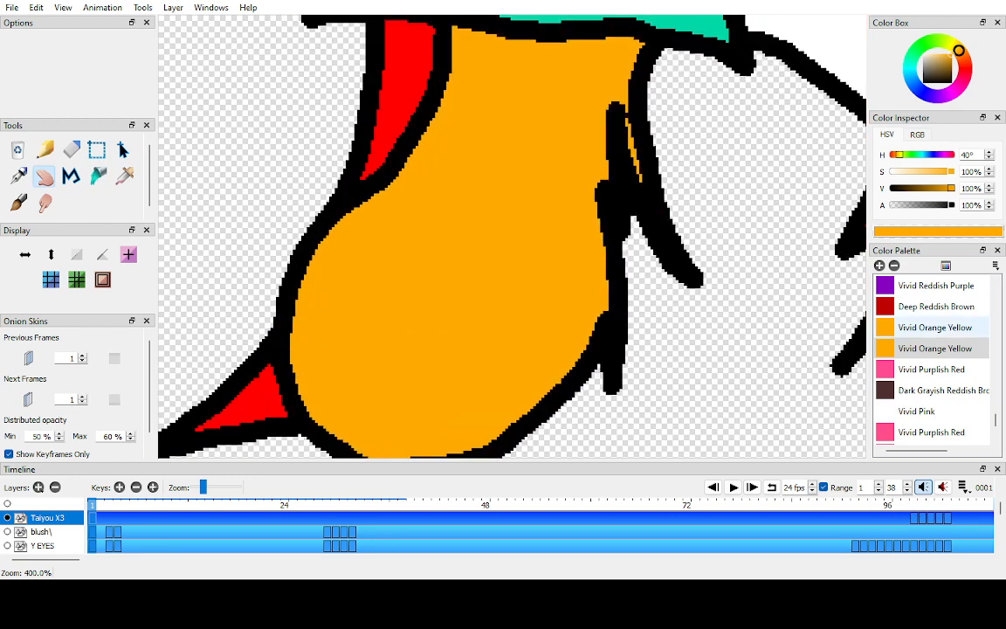
key(k)
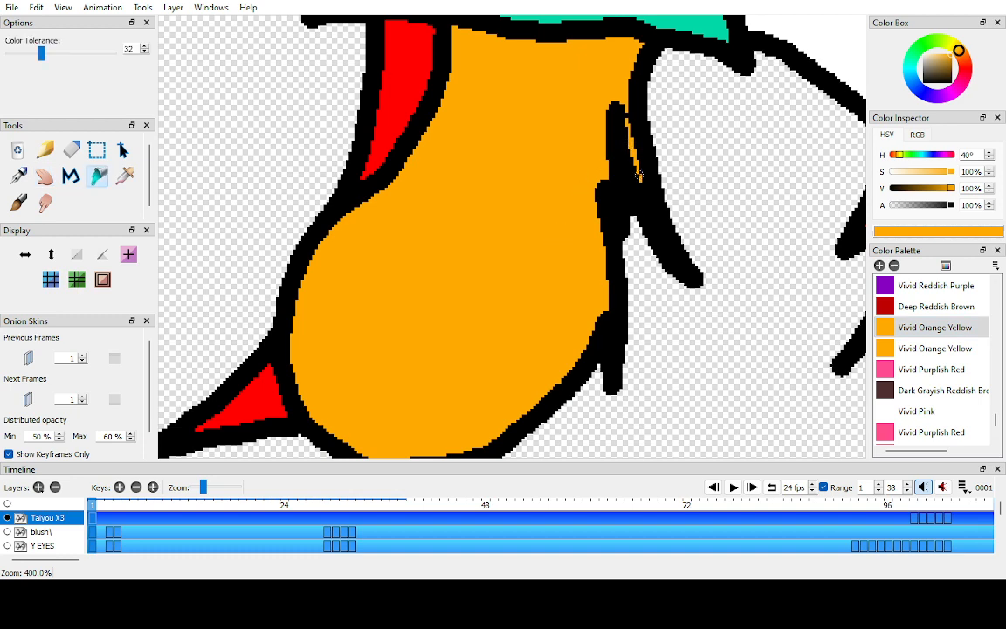
key(h)
mouse_move(603, 185)
mouse_down()
mouse_move(599, 136)
mouse_move(501, 255)
mouse_up()
scroll(516, 250, up, 3)
key(k)
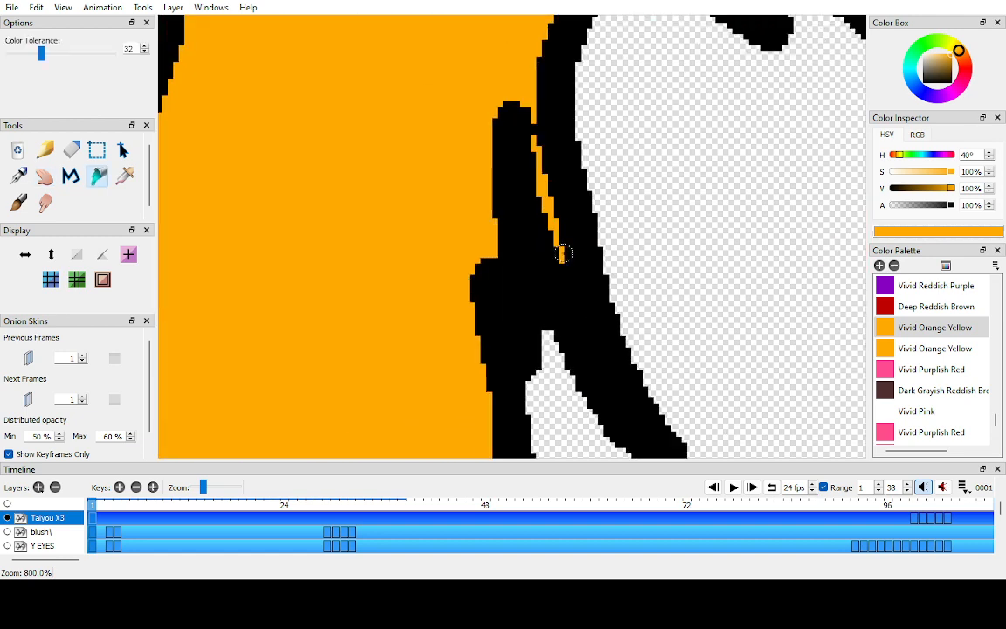
scroll(572, 217, down, 4)
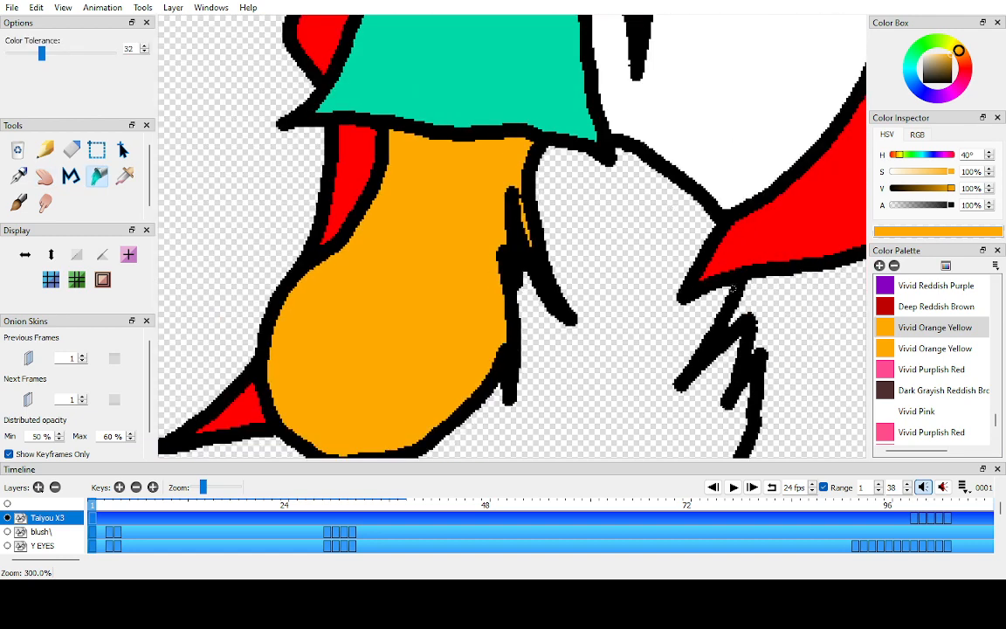
- Fill the leg below the red body section and the leftover pixels between its fur spikes with Vivid Orange Yellow
click(763, 315)
key(h)
drag(834, 325, 516, 226)
scroll(518, 227, up, 3)
key(k)
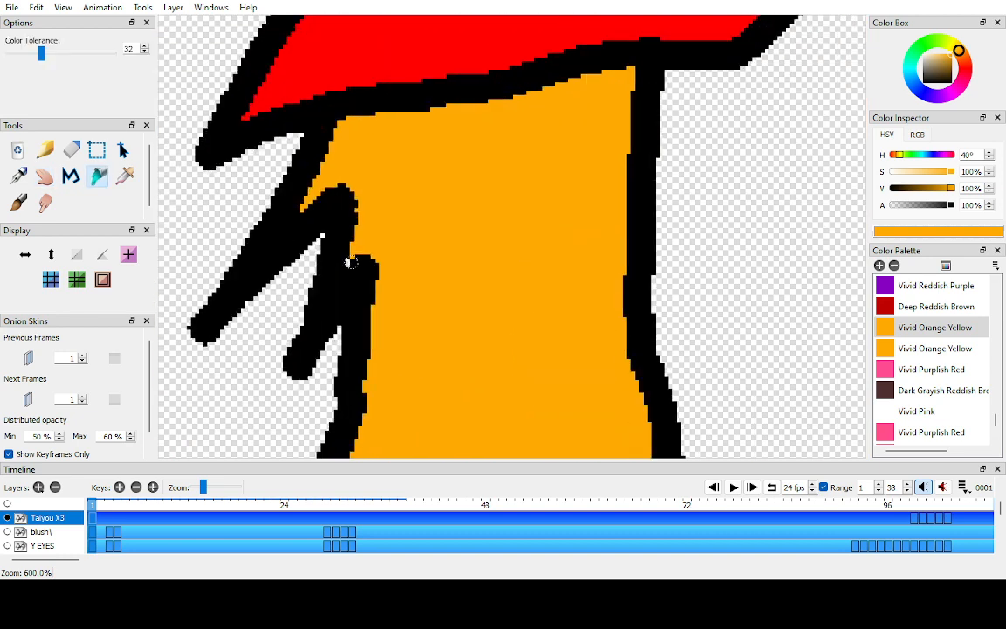
click(351, 262)
key(h)
scroll(512, 236, down, 4)
drag(513, 235, 480, 279)
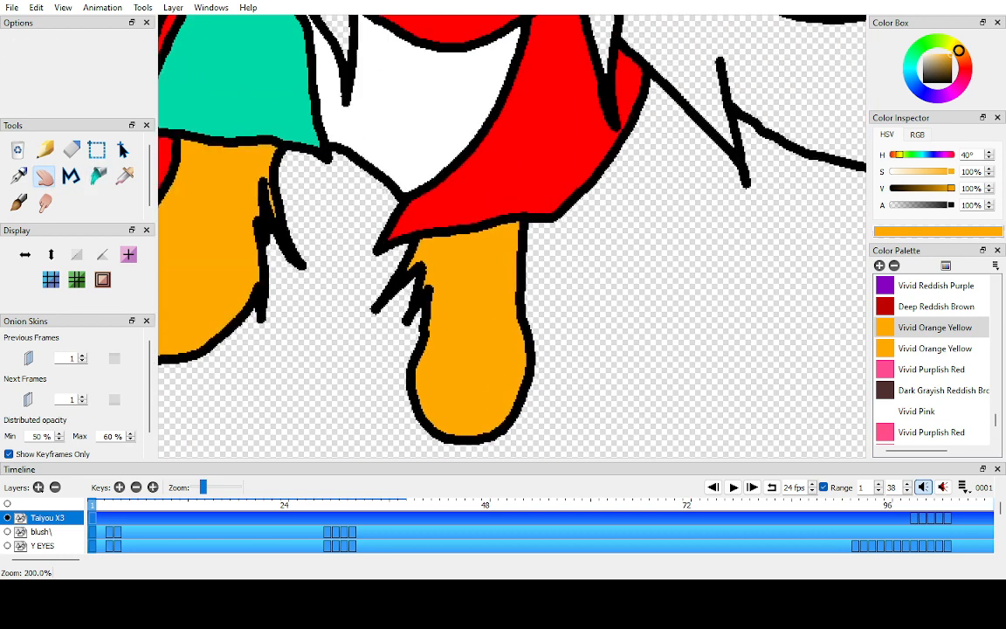
- Fill the large curled tail behind the red body with Vivid Orange Yellow
drag(624, 113, 496, 285)
scroll(512, 236, up, 2)
key(k)
click(595, 180)
key(h)
drag(595, 180, 382, 280)
key(k)
key(h)
scroll(512, 236, down, 1)
scroll(512, 236, down, 1)
scroll(512, 236, up, 1)
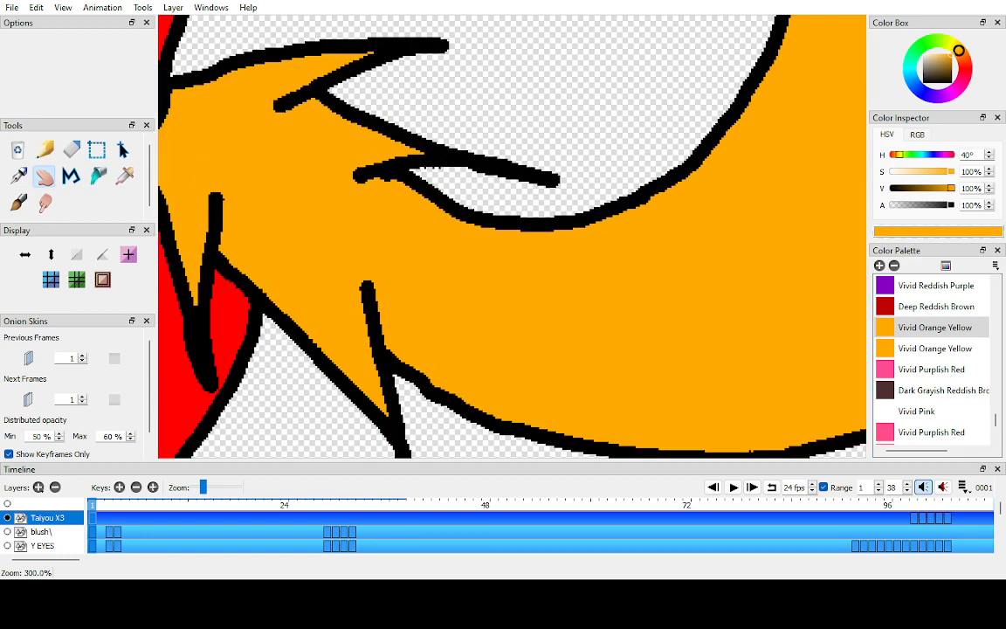
- Fill the leftover pixels in the narrow end tip of the curled tail with the same orange
drag(699, 218, 240, 421)
drag(262, 114, 767, 328)
scroll(512, 236, up, 3)
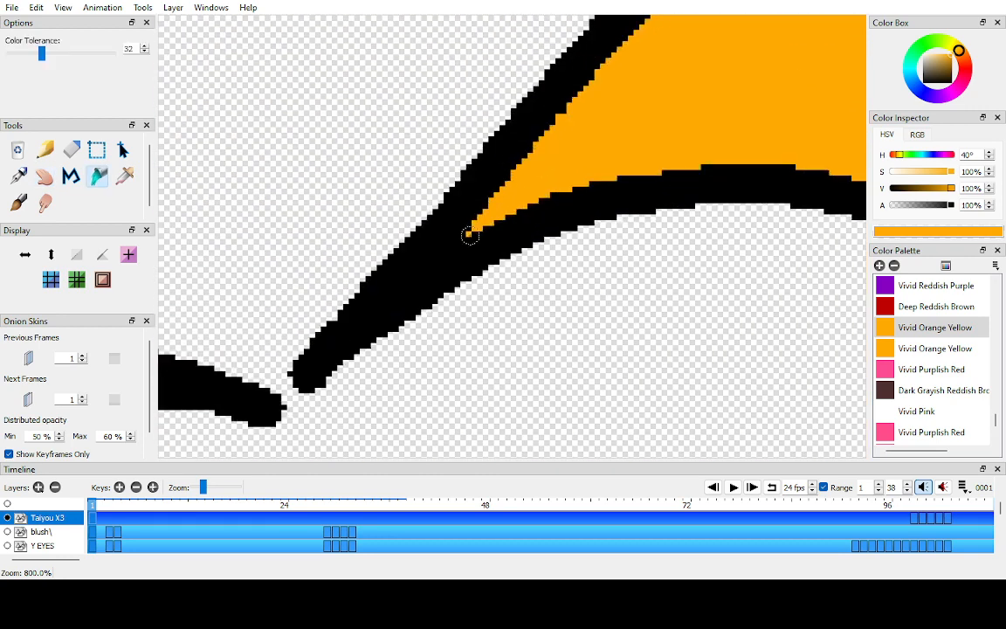
scroll(470, 232, down, 4)
scroll(777, 96, up, 4)
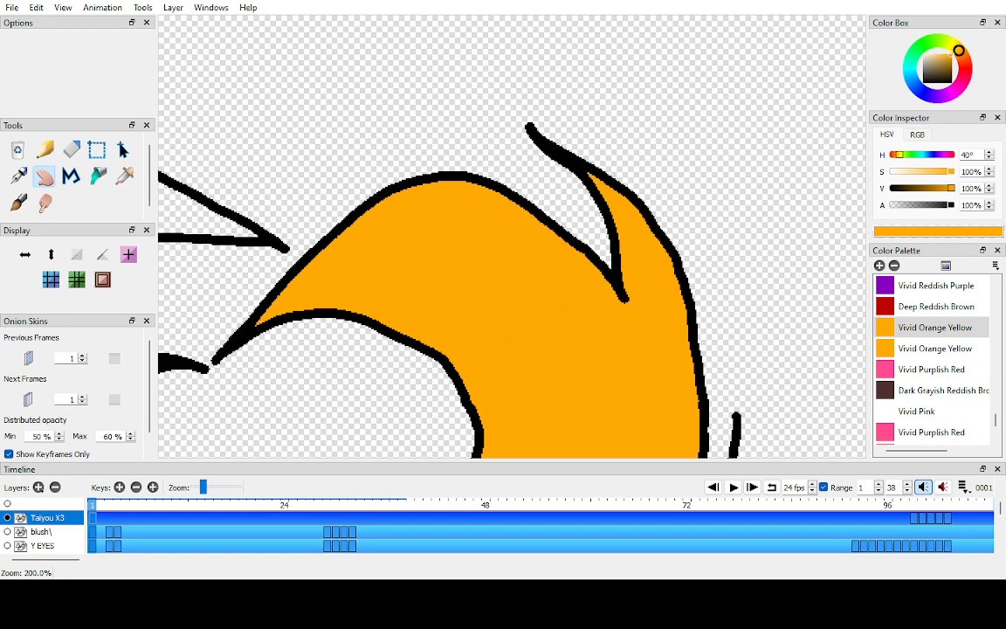
key(k)
click(561, 87)
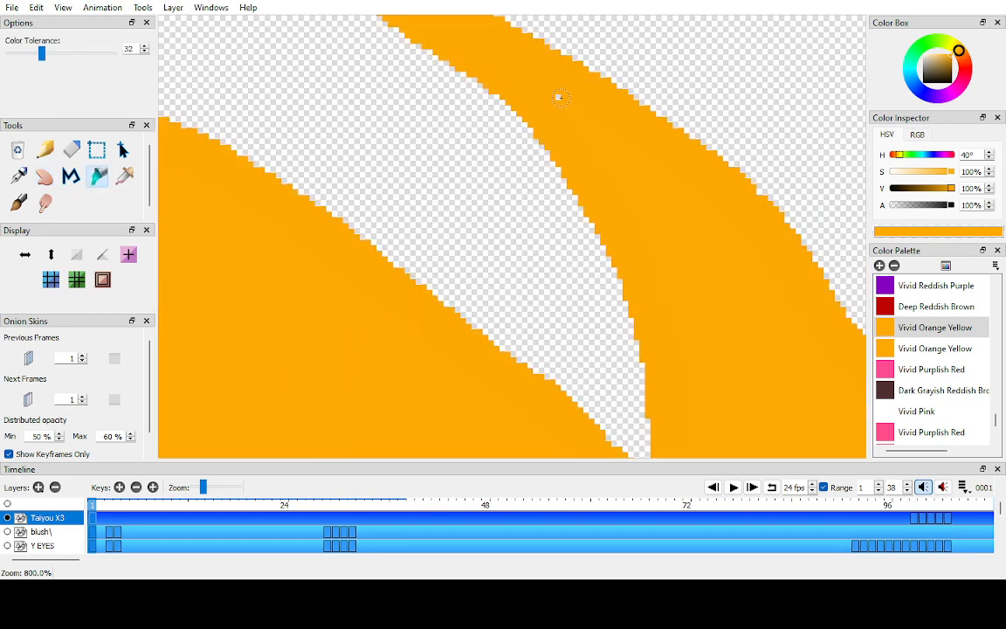
key(h)
key(ctrl+z)
- Fill the leftover transparent pixel at the inner point of the tail's upper fur spike with the same orange
key(k)
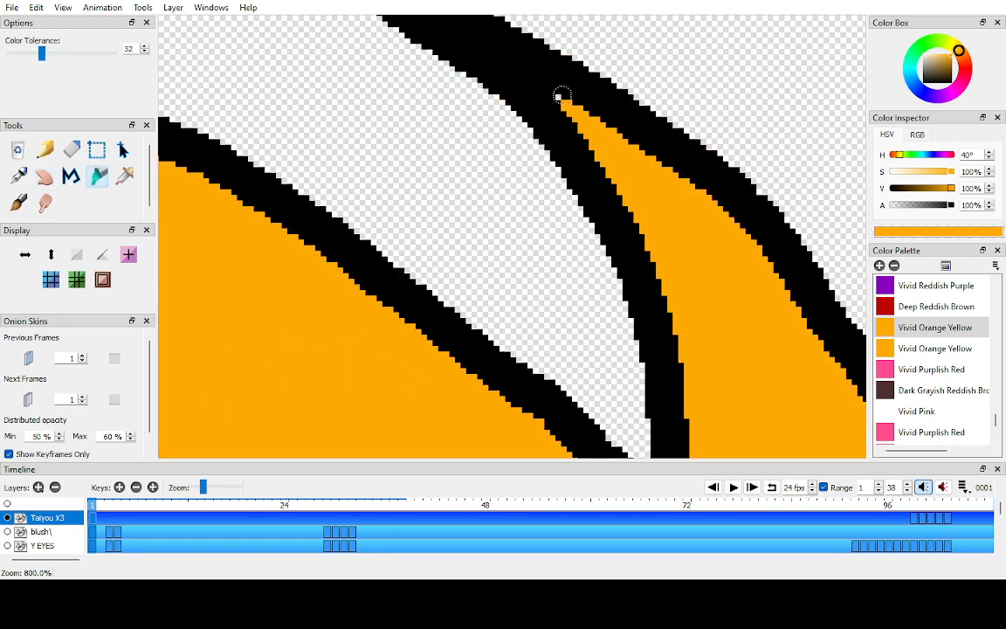
key(h)
key(ctrl+Down)
key(ctrl+Down)
key(ctrl+Down)
key(ctrl+Down)
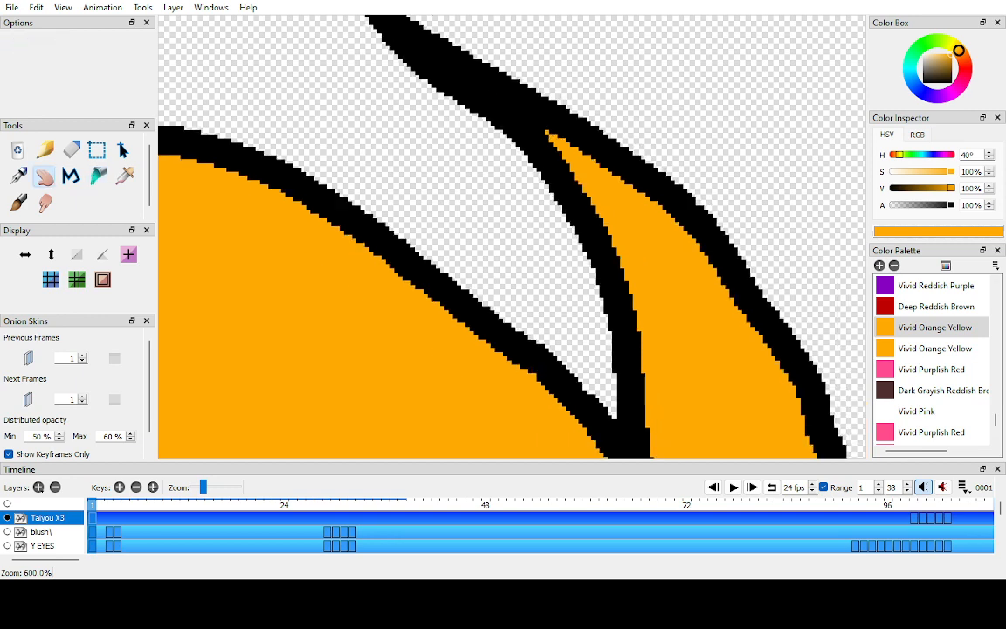
- Fill the large open area between the green sleeve and the red oval with Vivid Orange Yellow
drag(292, 332, 732, 163)
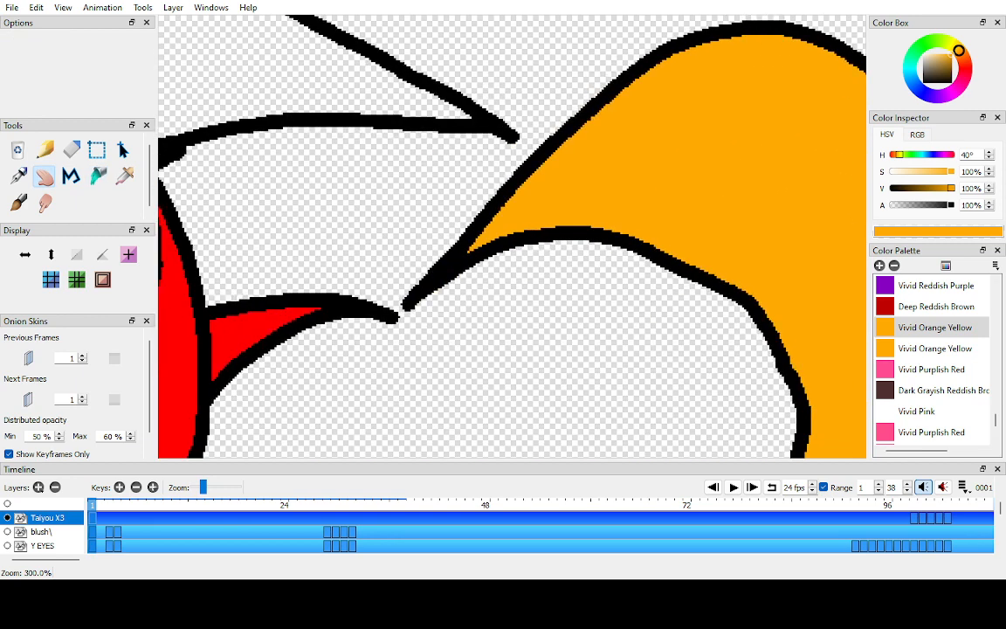
key(ctrl+Up)
key(ctrl+Up)
key(ctrl+Up)
scroll(512, 235, down, 4)
drag(393, 297, 508, 222)
scroll(509, 221, up, 7)
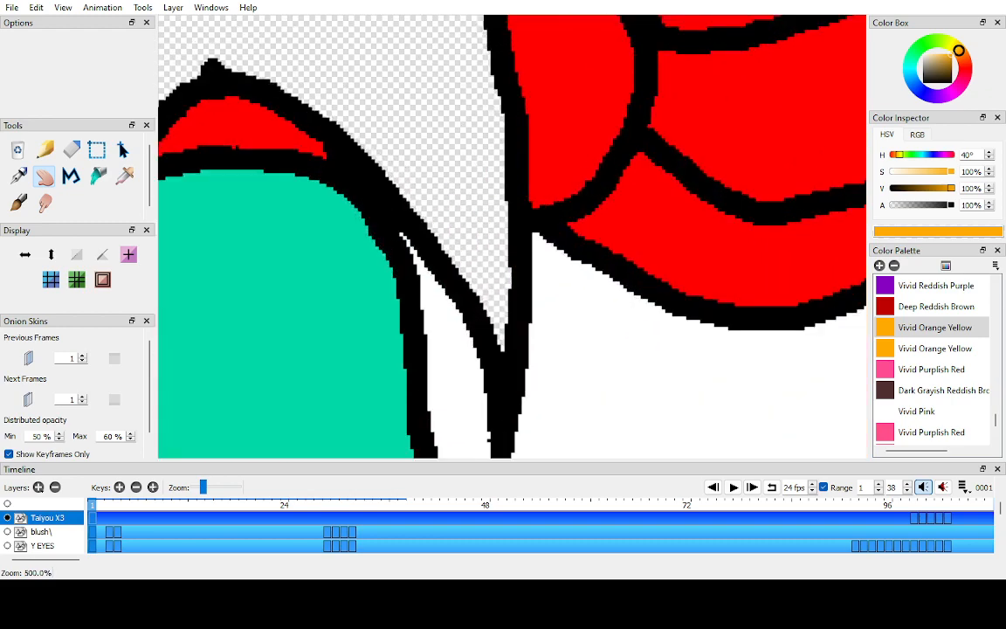
drag(439, 102, 478, 208)
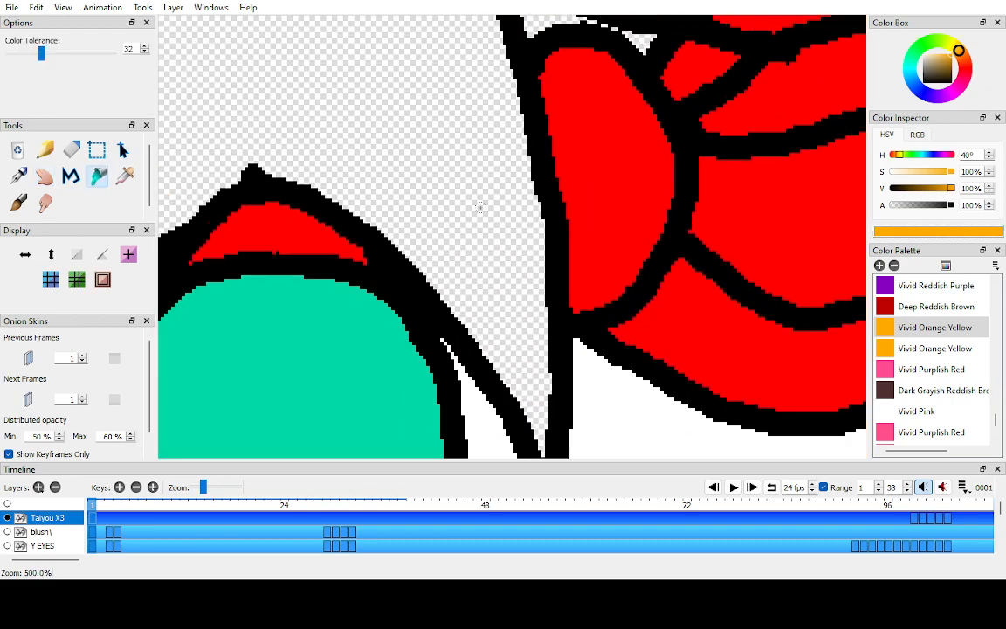
click(480, 208)
- Fill the small gaps between the top of the red oval and the crossing lines above it with the same orange
drag(502, 131, 468, 348)
click(548, 237)
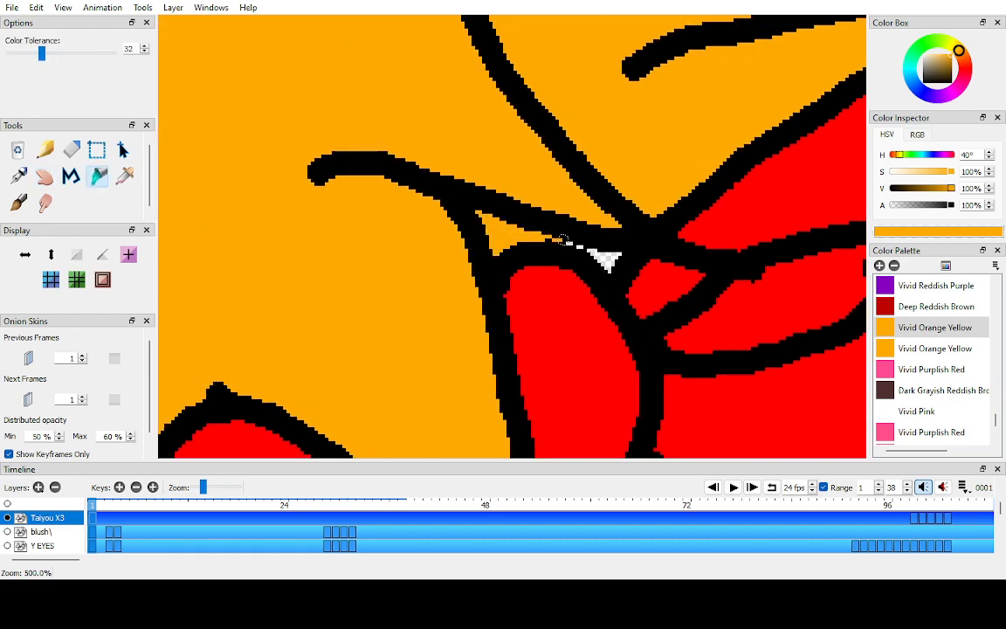
click(556, 239)
drag(557, 239, 531, 282)
scroll(511, 352, down, 1)
key(alt+Tab)
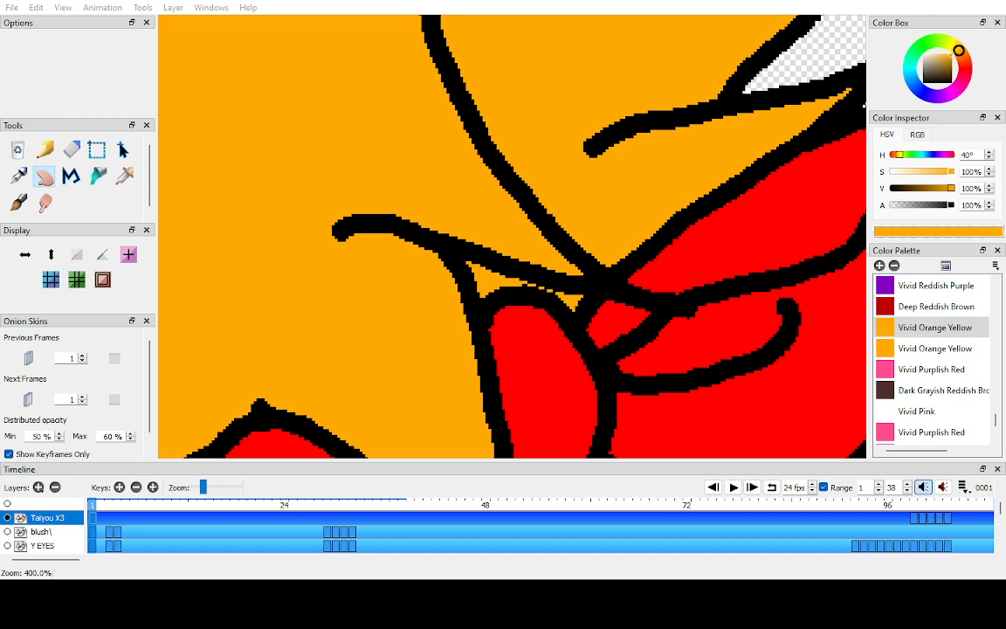
- Fill the leftover transparent pixel at the narrow end of the front hair strand beside the nose with the same orange
key(alt+Tab)
drag(541, 214, 459, 342)
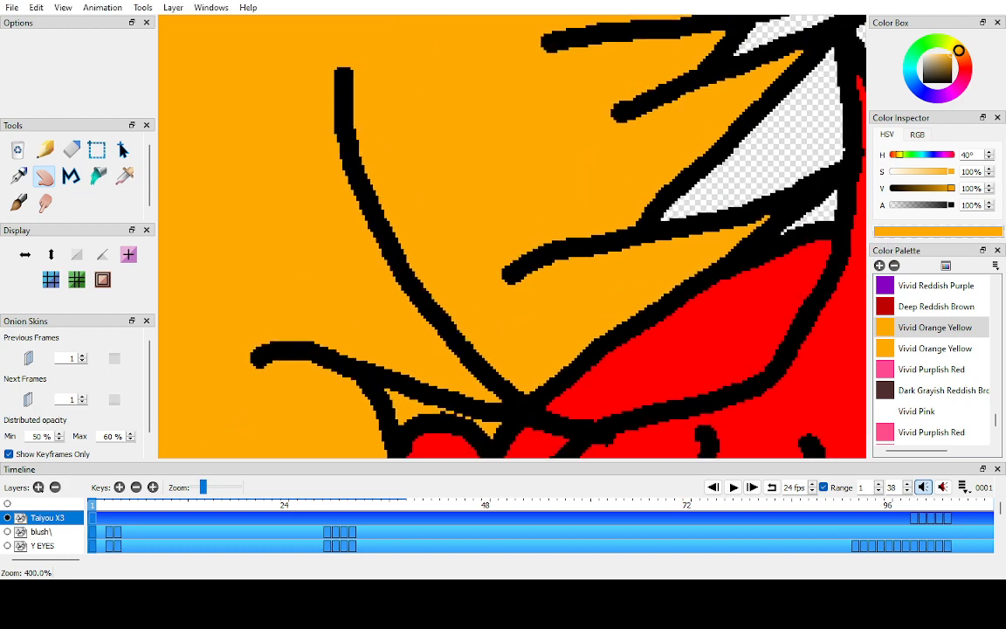
drag(437, 420, 713, 132)
drag(262, 236, 809, 358)
drag(454, 210, 580, 314)
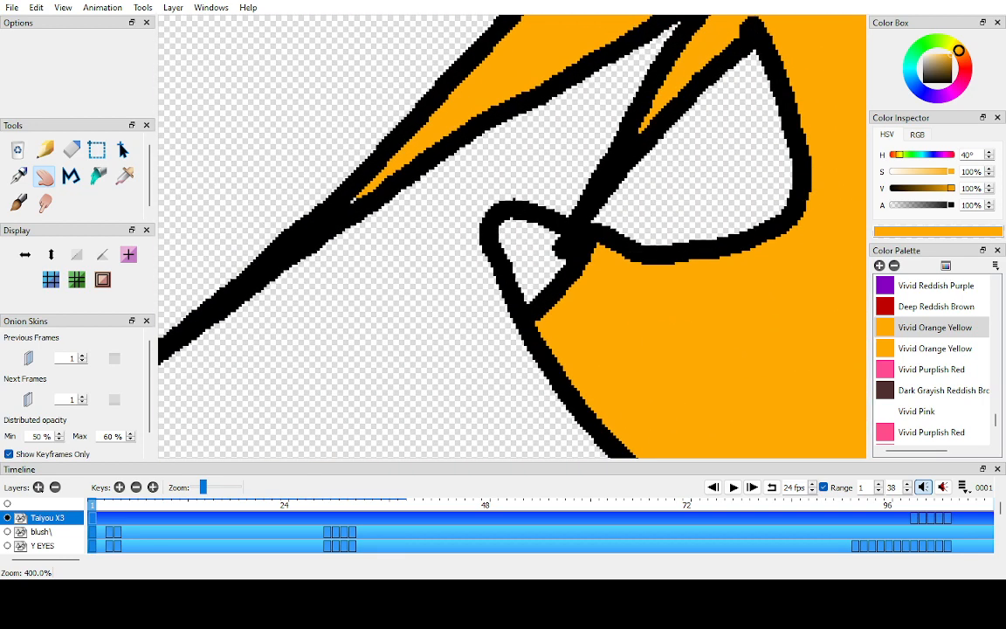
key(ctrl+Up)
key(ctrl+Up)
key(k)
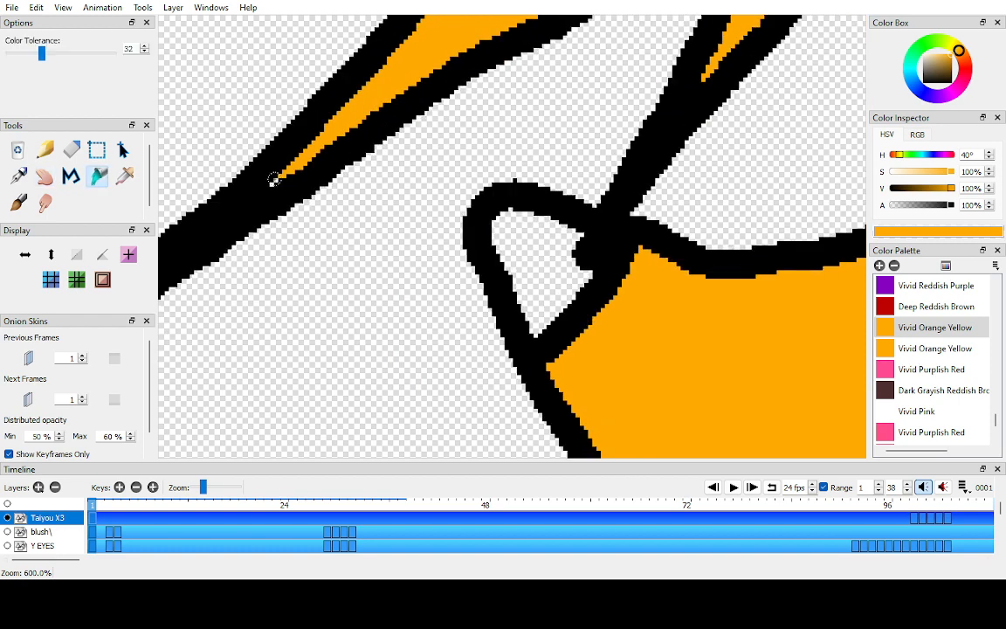
click(271, 185)
key(h)
key(ctrl+Down)
key(ctrl+Down)
key(ctrl+Down)
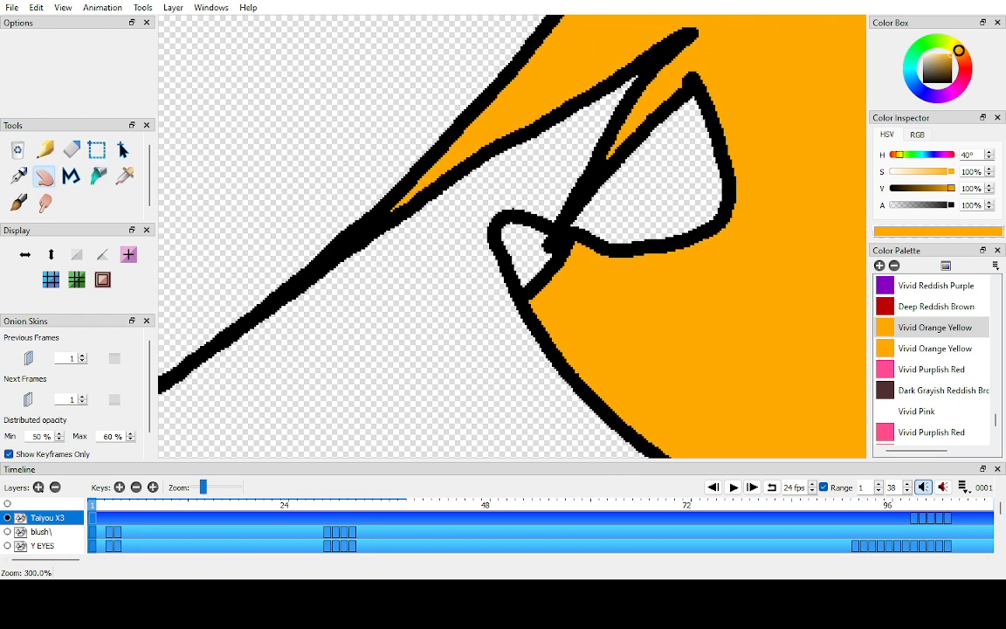
- Fill the stray transparent pixel near the tip of the upright hair spike on top of the head with the same orange
key(ctrl+Up)
key(ctrl+Up)
drag(542, 149, 438, 349)
drag(559, 79, 360, 439)
drag(420, 149, 702, 366)
drag(699, 131, 269, 332)
drag(489, 131, 582, 327)
key(ctrl+Up)
key(ctrl+Up)
key(ctrl+Up)
key(ctrl+Up)
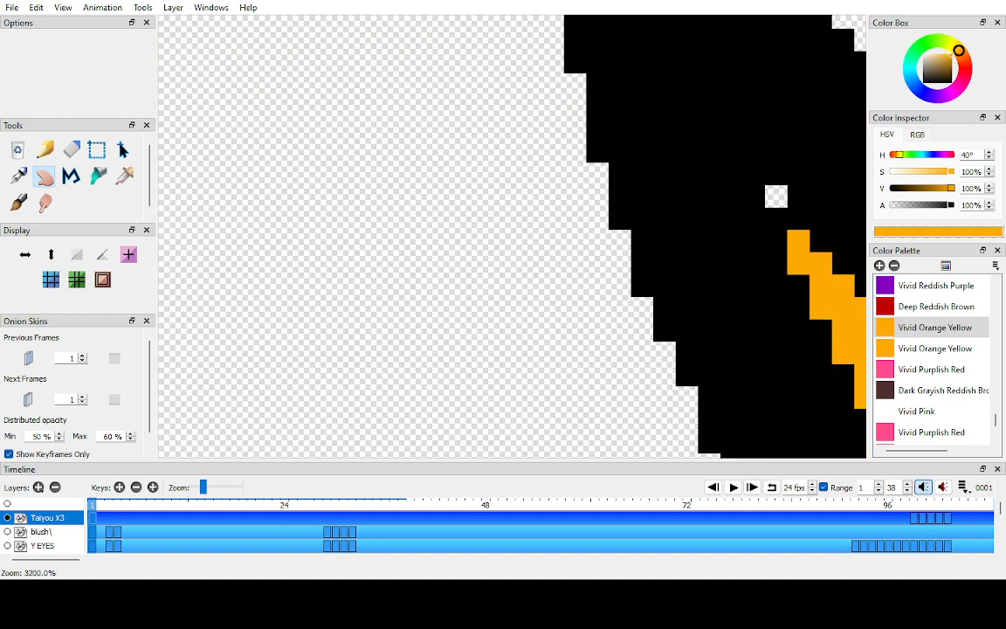
key(k)
click(777, 197)
key(ctrl+Down)
key(ctrl+Down)
key(ctrl+Down)
key(ctrl+Down)
key(ctrl+Down)
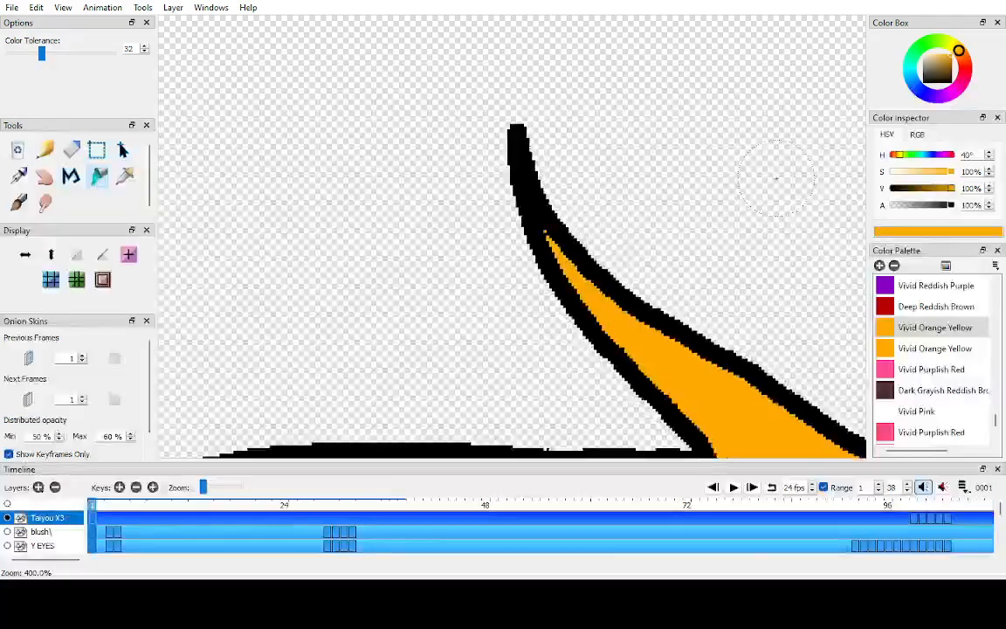
- Examine the hair outlines, scarf and overall figure for remaining unfilled gaps
key(h)
drag(777, 178, 697, 100)
key(ctrl+Up)
key(ctrl+Up)
scroll(512, 236, down, 2)
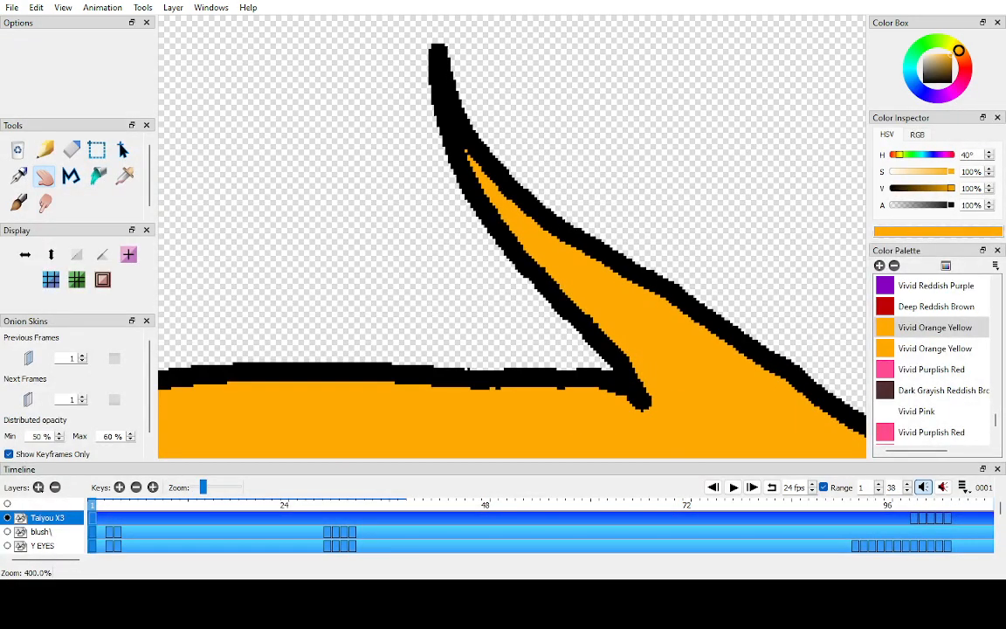
drag(698, 297, 538, 212)
drag(768, 314, 230, 155)
drag(682, 323, 328, 186)
drag(350, 323, 665, 169)
drag(512, 323, 547, 141)
scroll(512, 236, down, 5)
scroll(518, 244, down, 1)
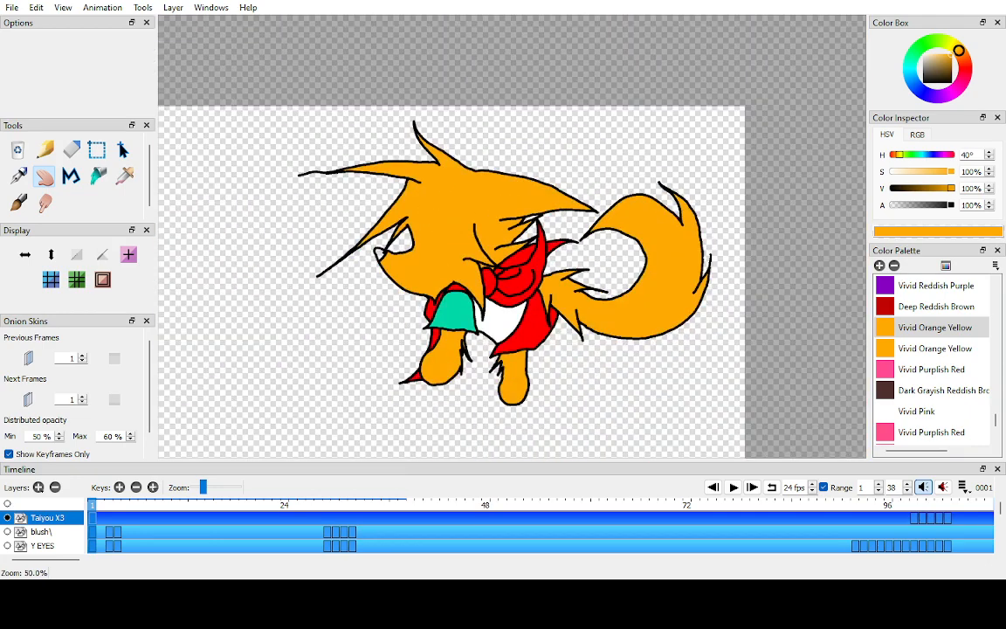
scroll(518, 245, up, 4)
scroll(518, 244, down, 1)
scroll(512, 236, down, 1)
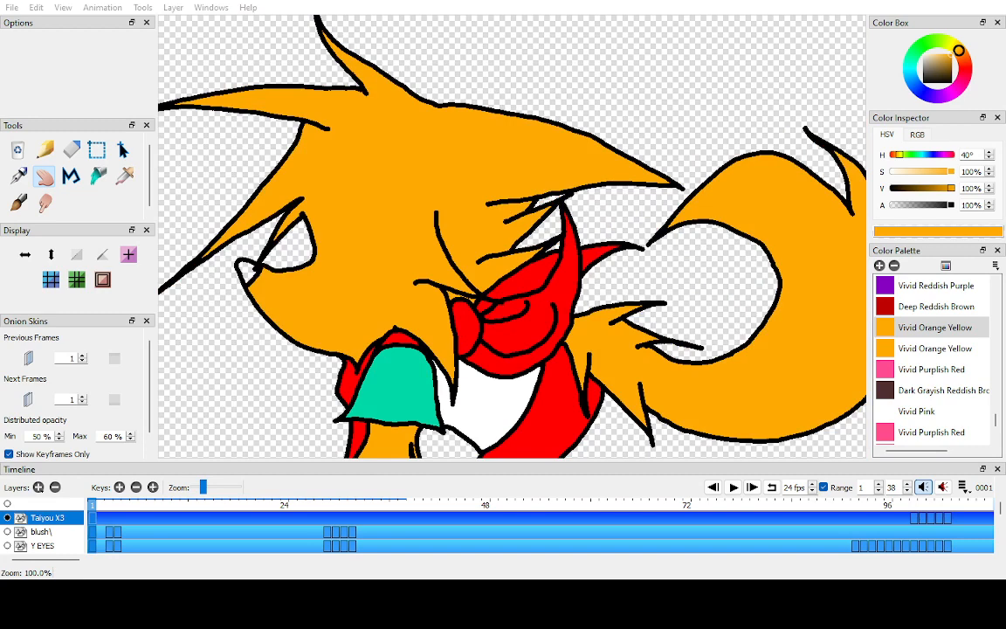
scroll(459, 293, up, 4)
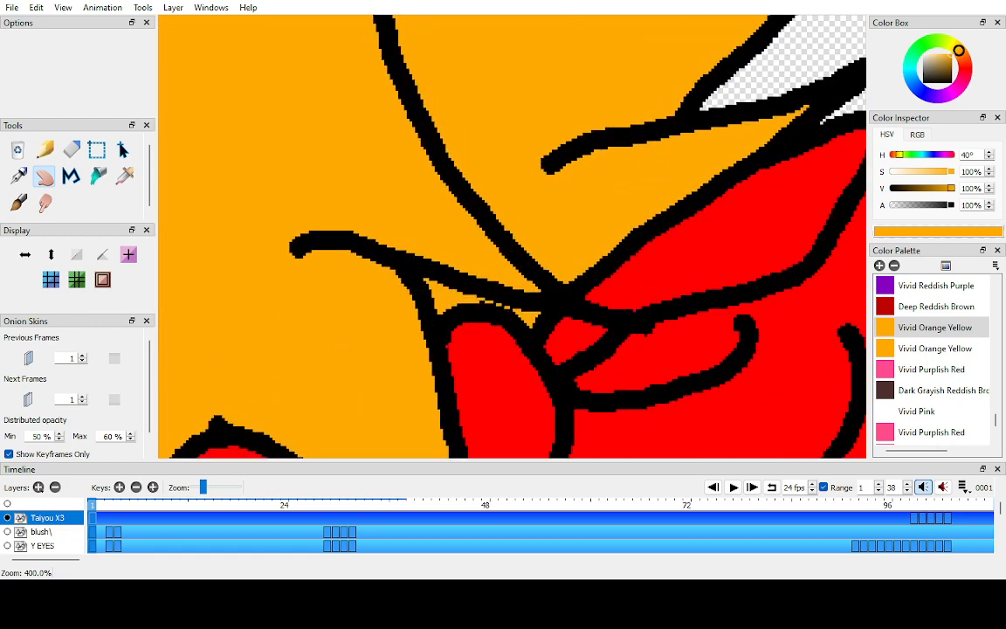
scroll(512, 236, down, 2)
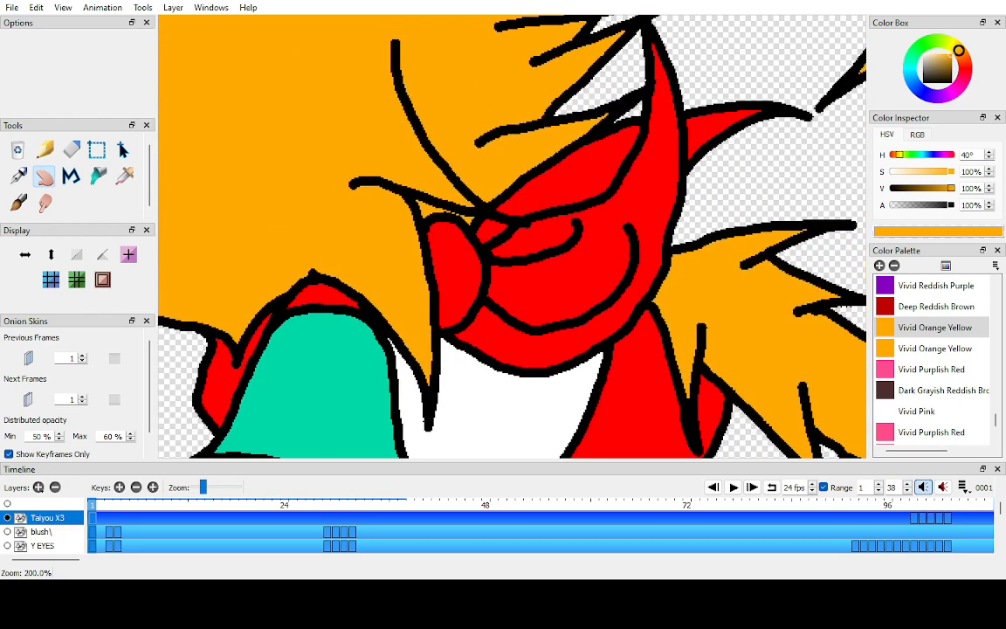
scroll(512, 235, down, 2)
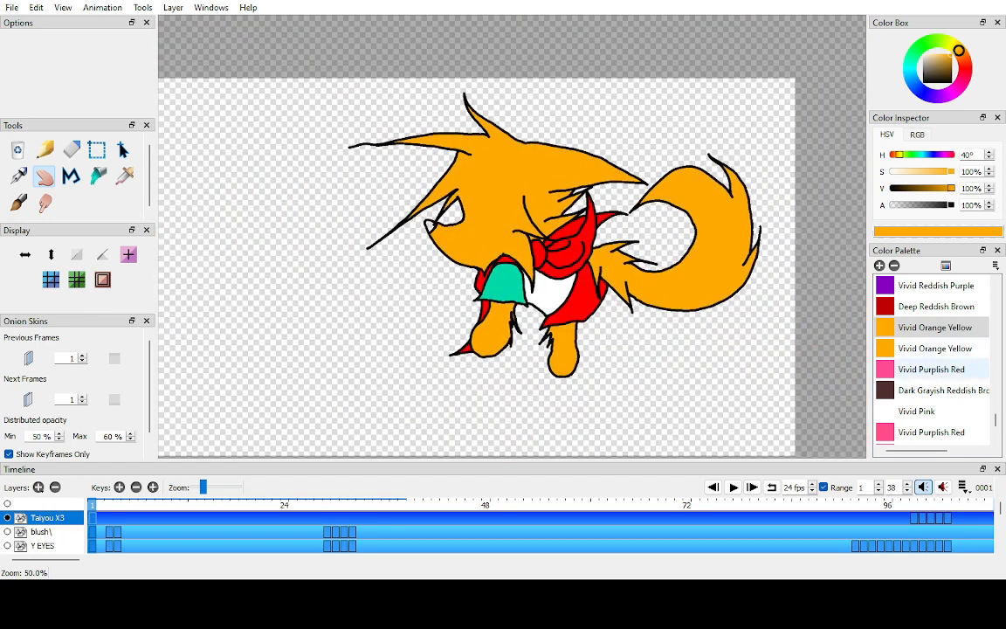
- Fill the character's small nose with Vivid Orange
scroll(930, 358, down, 2)
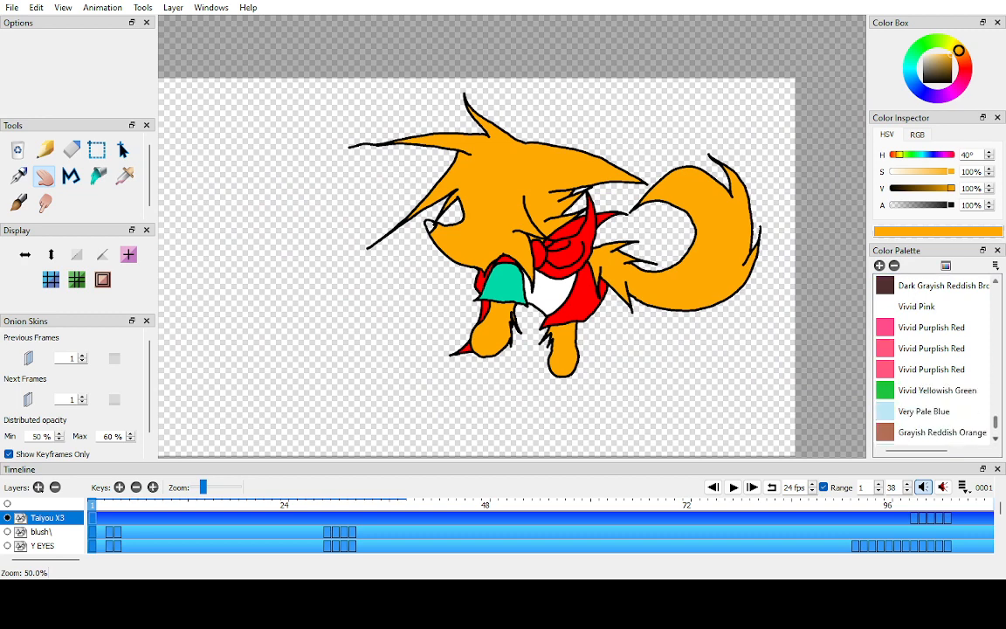
scroll(935, 347, up, 2)
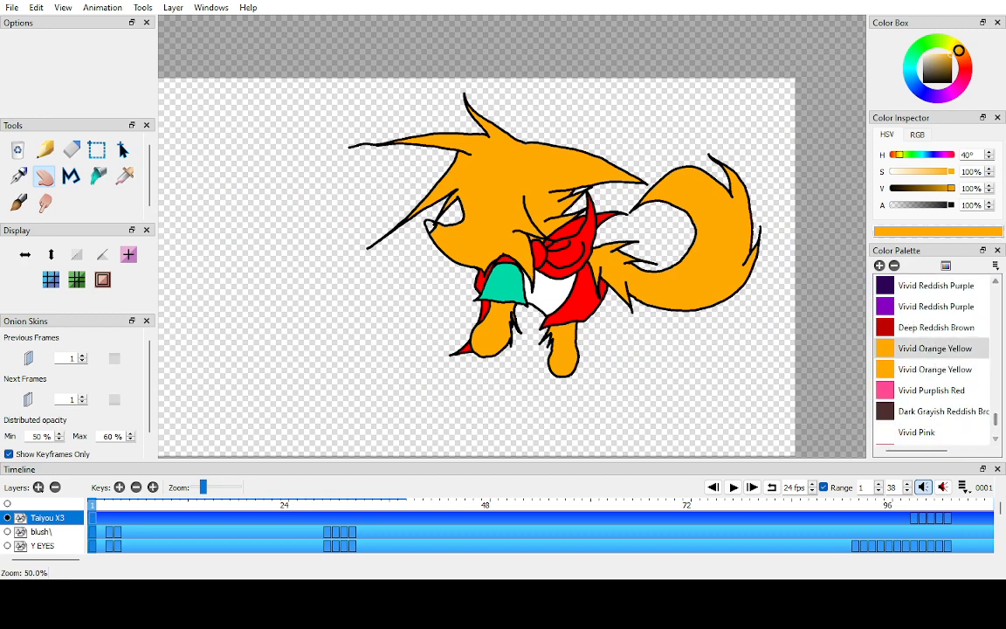
scroll(935, 347, up, 6)
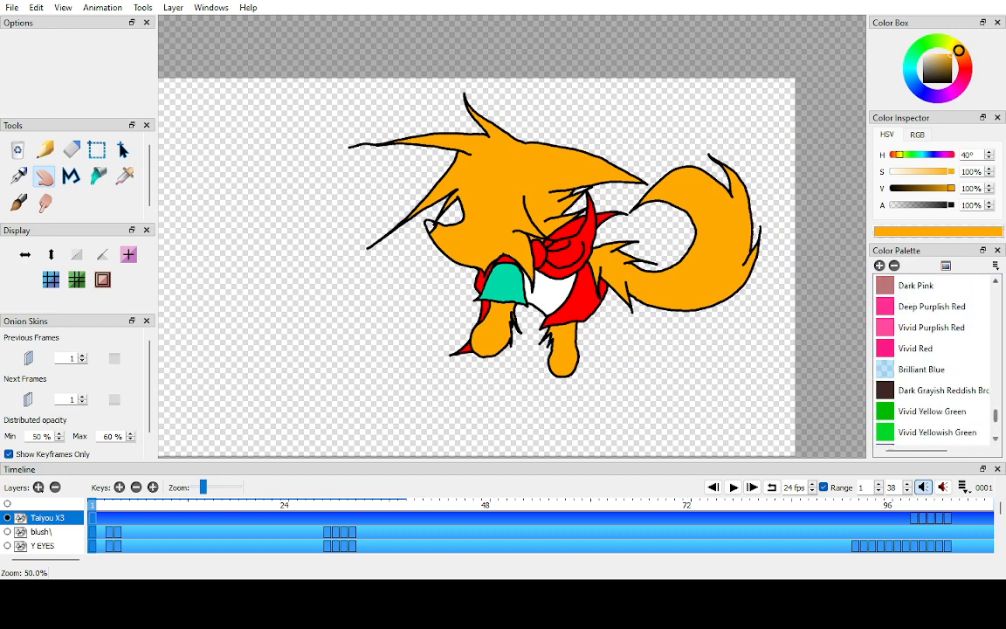
scroll(935, 358, up, 8)
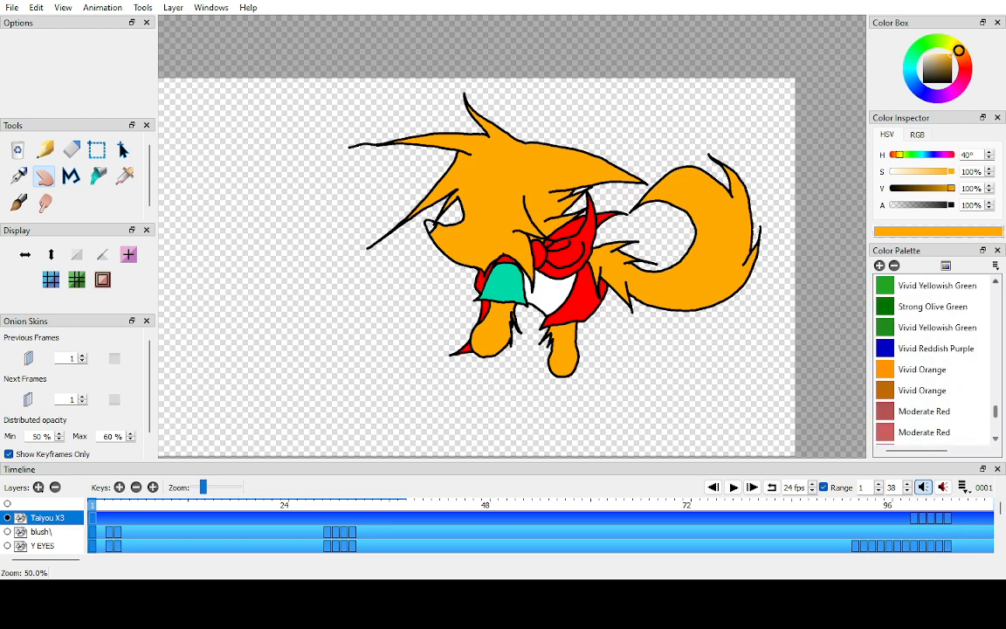
scroll(934, 358, down, 2)
click(921, 348)
scroll(369, 285, up, 4)
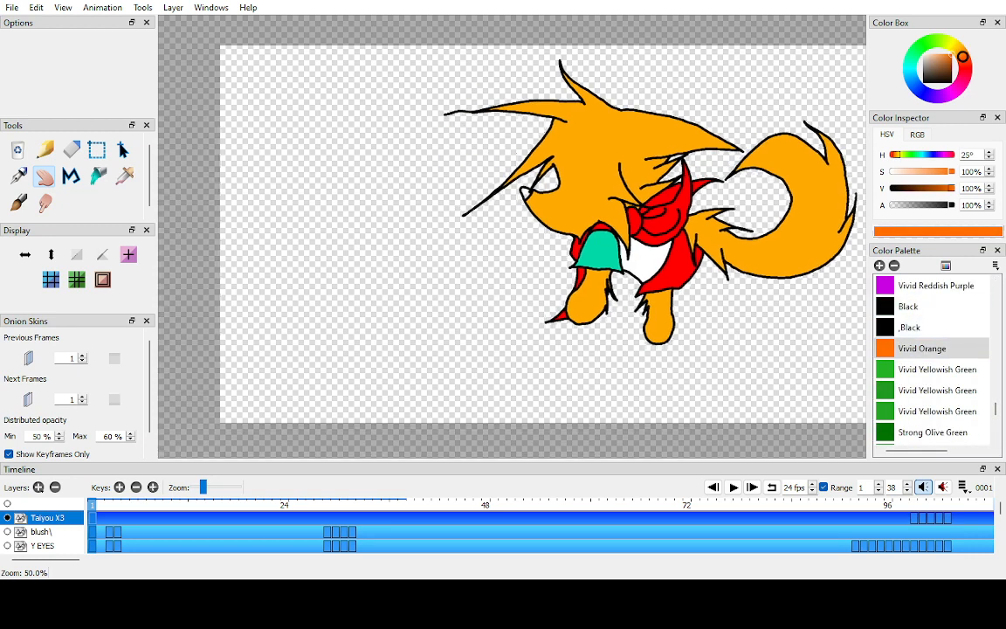
scroll(512, 241, up, 3)
drag(576, 79, 422, 305)
key(k)
click(458, 103)
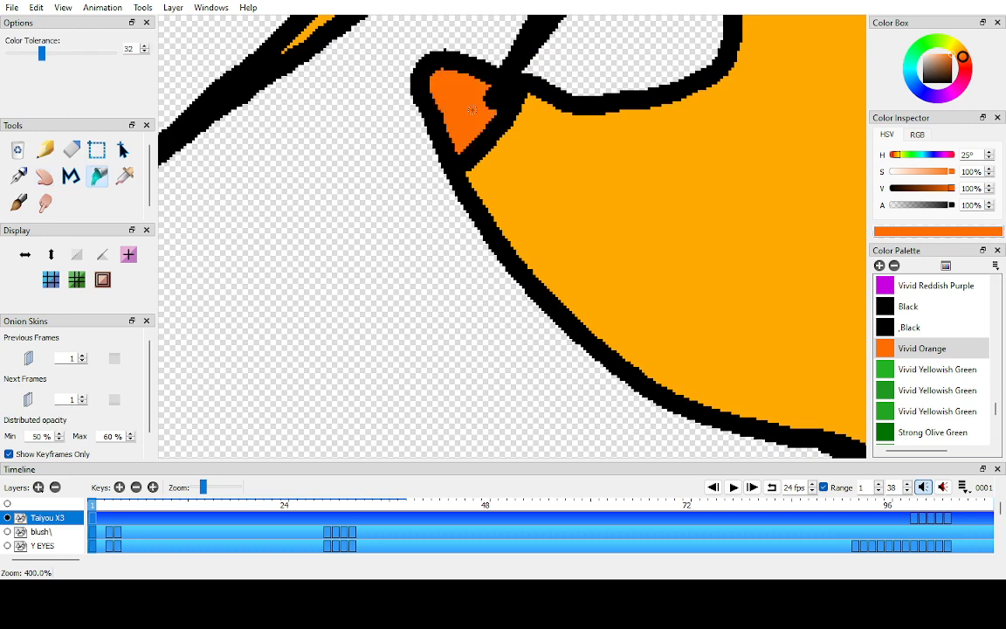
key(h)
scroll(512, 236, down, 7)
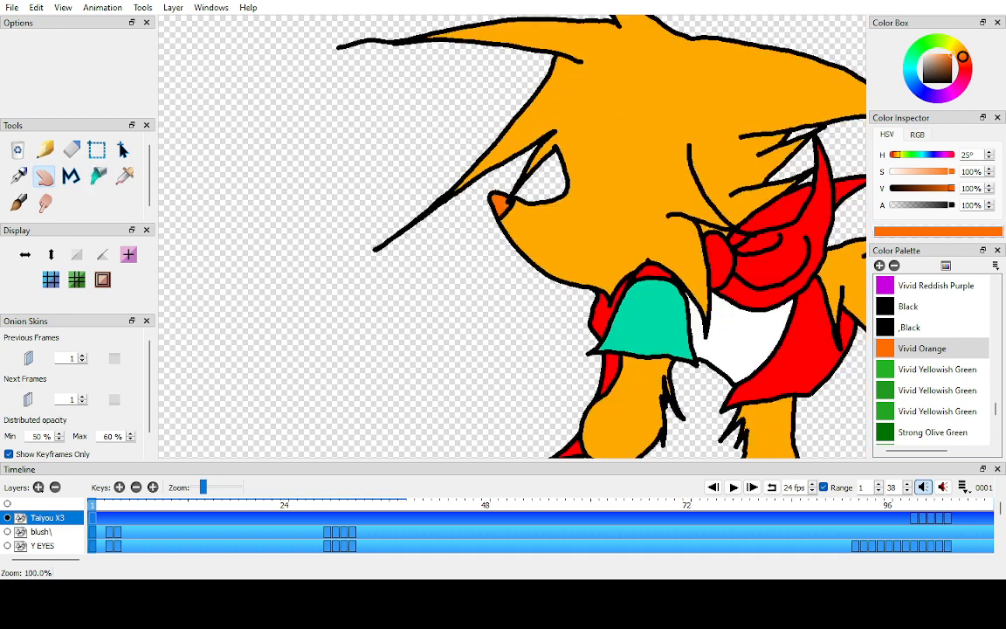
drag(550, 235, 474, 238)
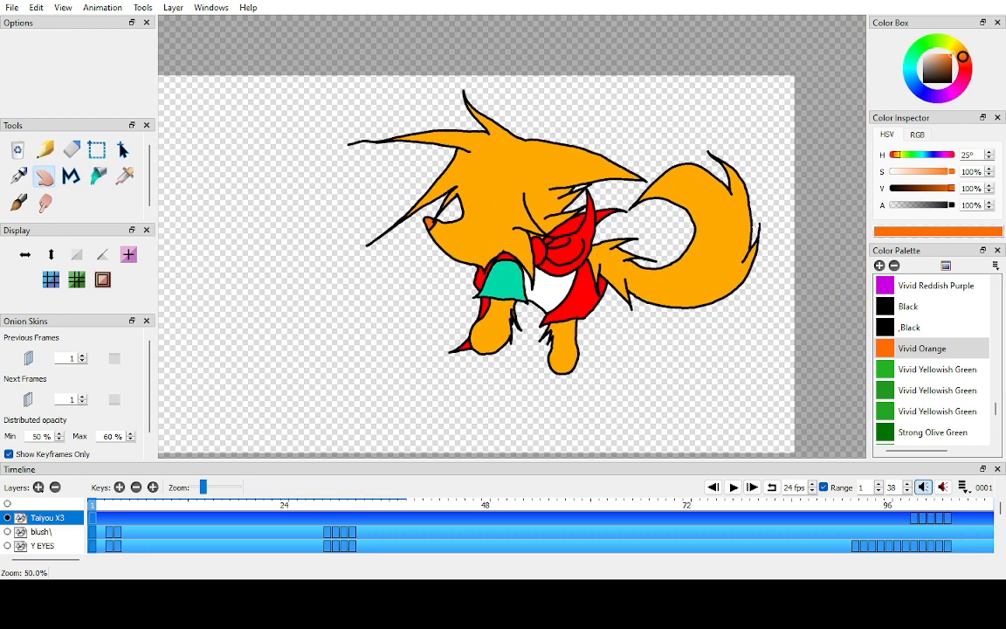
scroll(512, 236, up, 2)
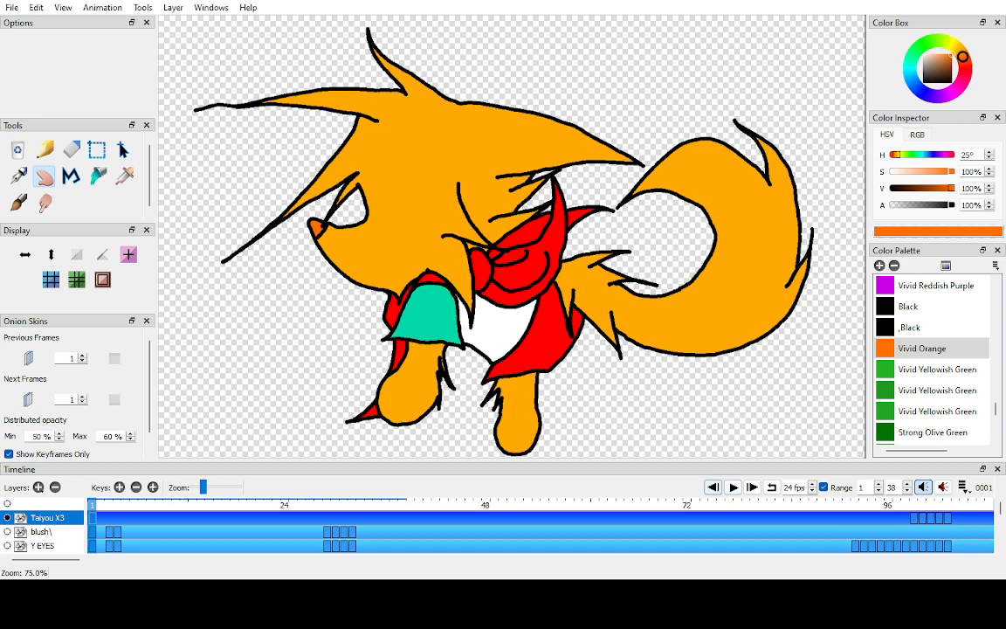
click(753, 487)
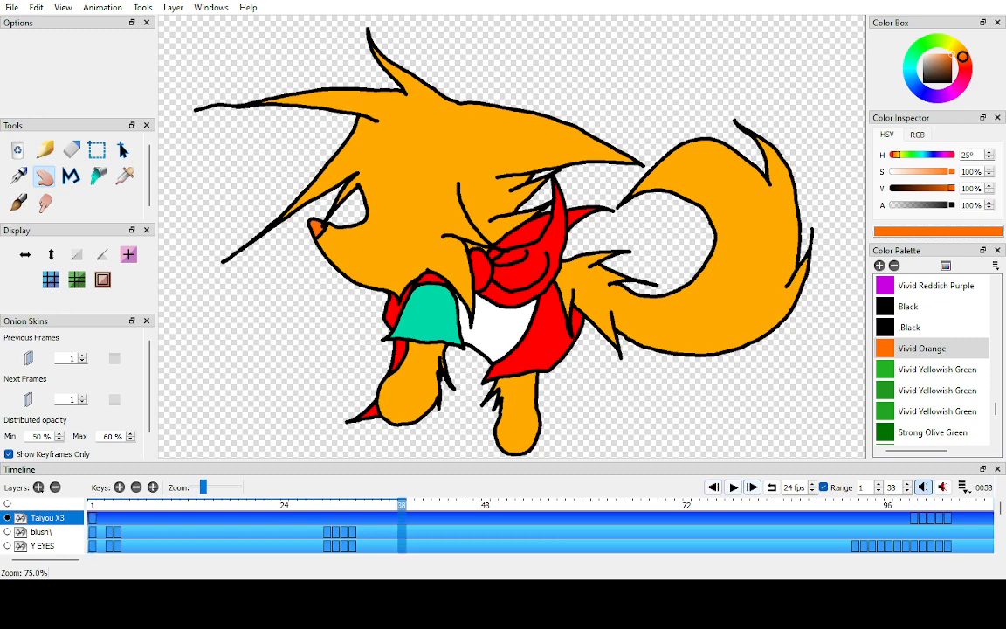
click(712, 487)
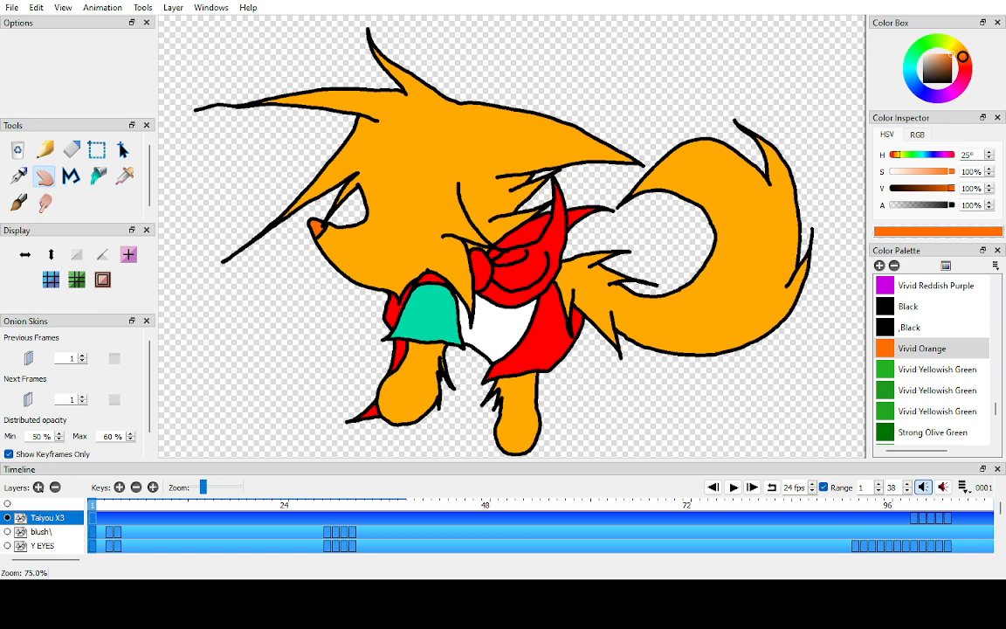
mouse_move(490, 253)
mouse_down()
mouse_move(512, 243)
mouse_move(507, 255)
mouse_move(542, 266)
mouse_up()
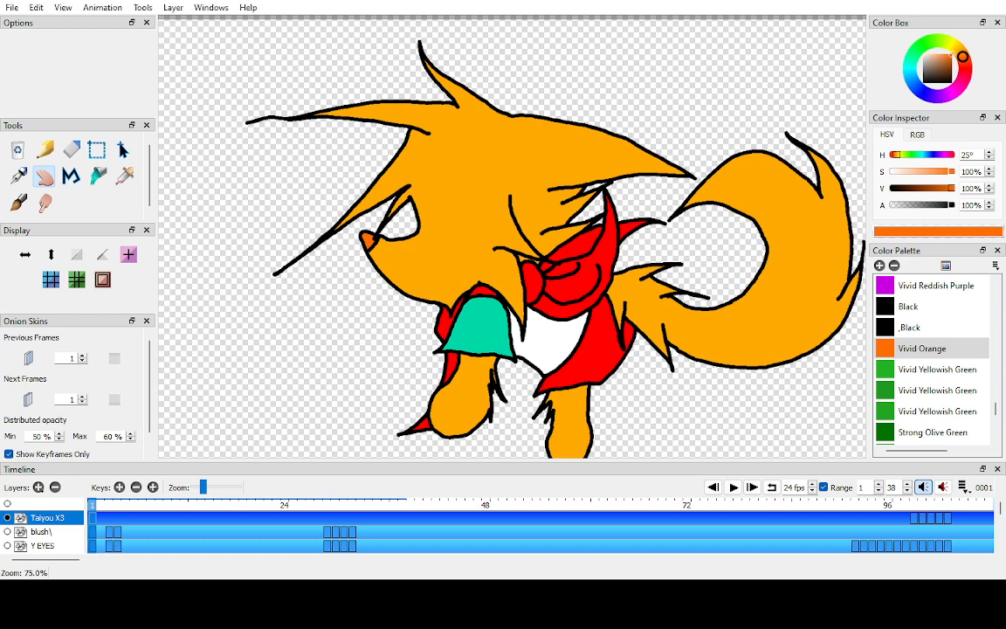
mouse_move(512, 253)
mouse_down()
mouse_move(528, 227)
mouse_move(538, 244)
mouse_up()
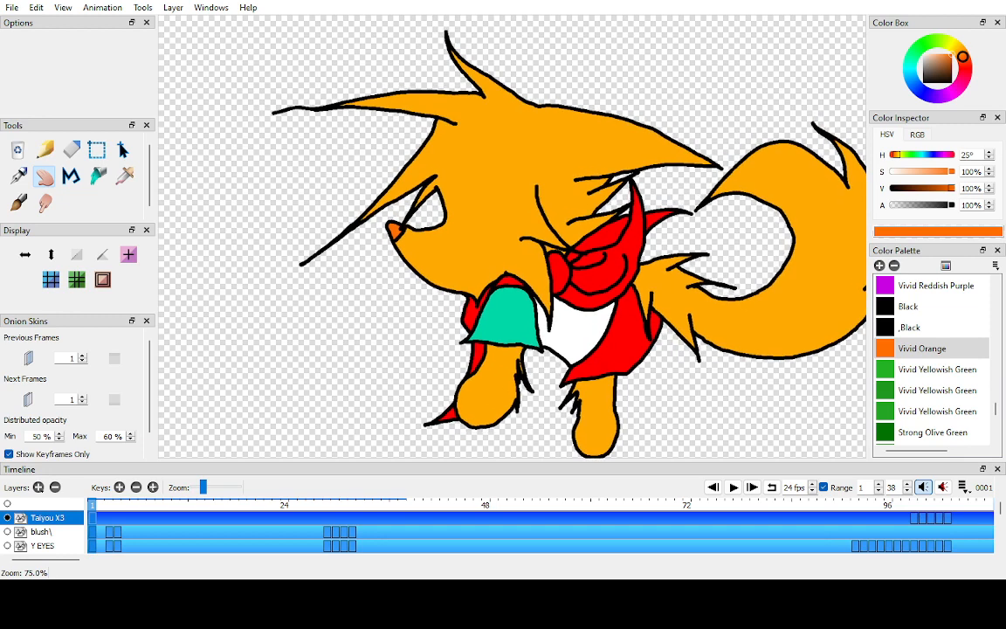
scroll(521, 241, down, 2)
scroll(521, 241, up, 2)
- Enlarge the timeline to show more layers, then make T eyes the active layer and hide Taiyou X3
drag(1000, 508, 1000, 505)
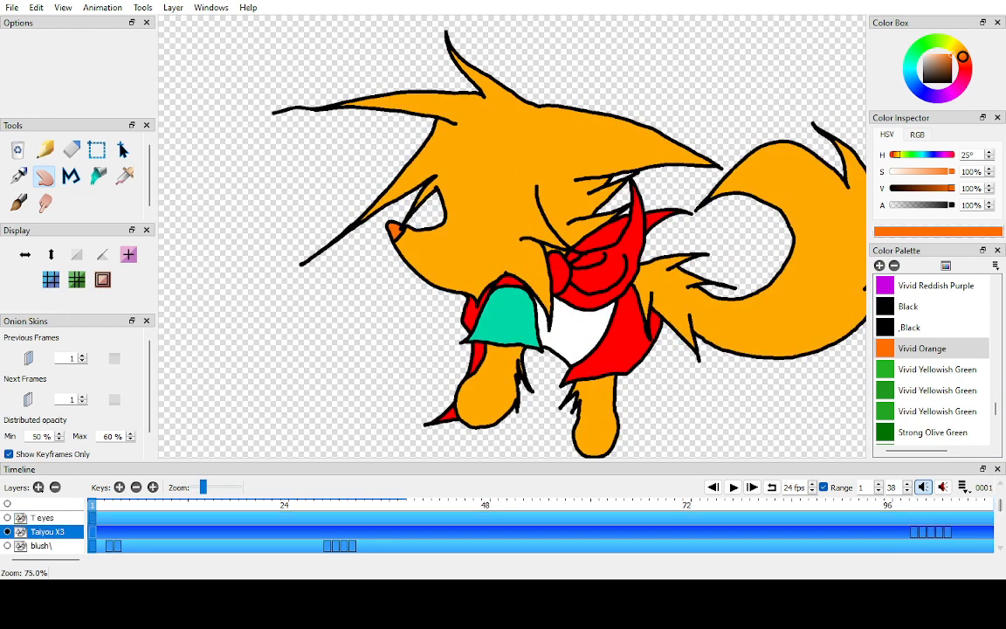
drag(664, 460, 664, 424)
click(42, 482)
click(7, 496)
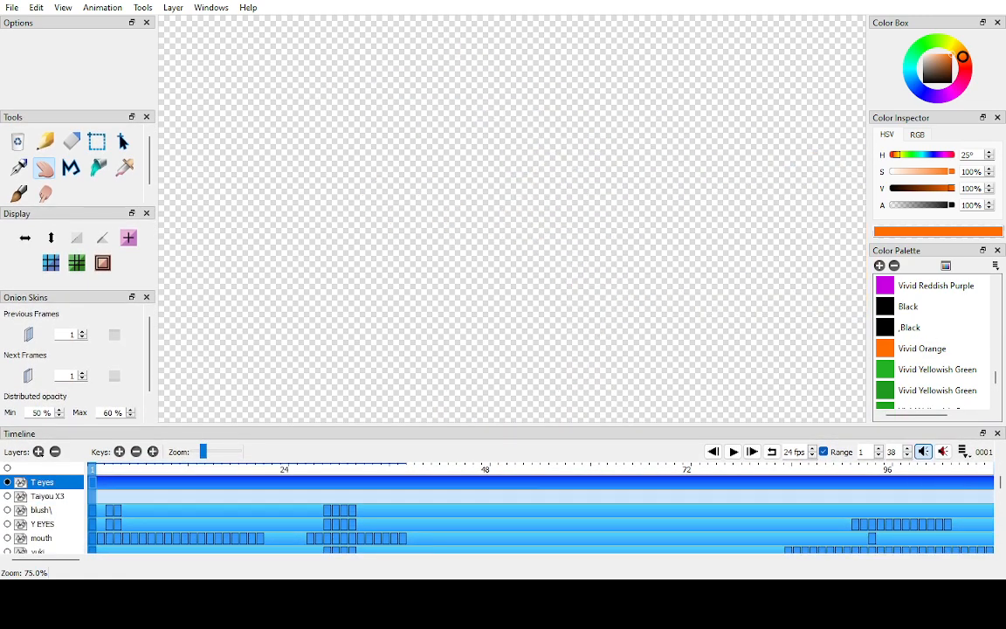
- Switch the layer visibility mode to show all the other layers, including the rough sketch, at full opacity
click(7, 468)
click(7, 468)
scroll(512, 218, down, 2)
scroll(512, 219, up, 2)
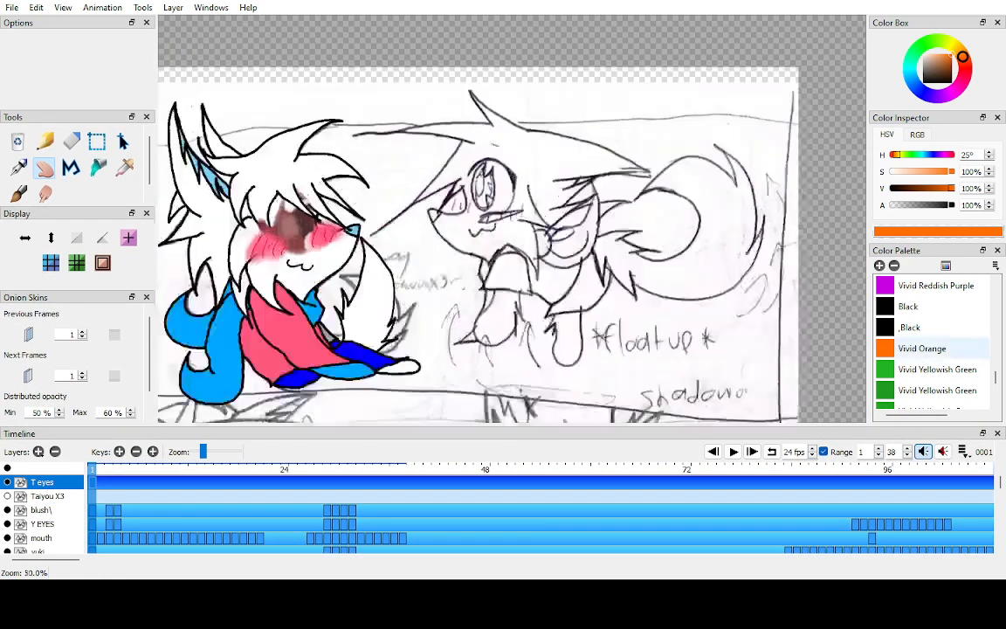
- Set up the Pen tool with the ,Black palette colour and a width of 5.00 over the sketched eye
click(910, 329)
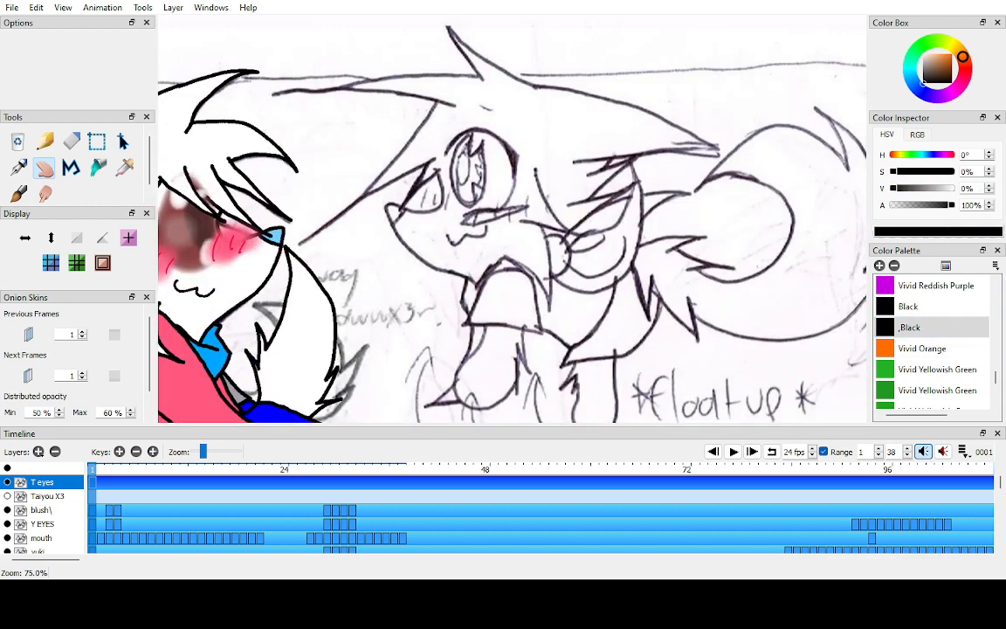
scroll(473, 177, up, 5)
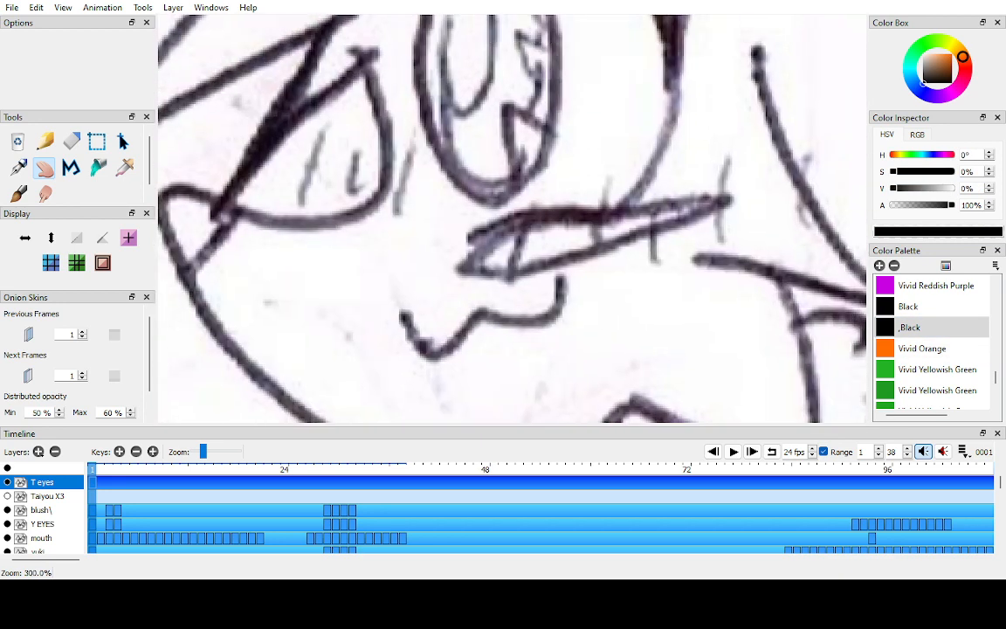
scroll(472, 177, down, 5)
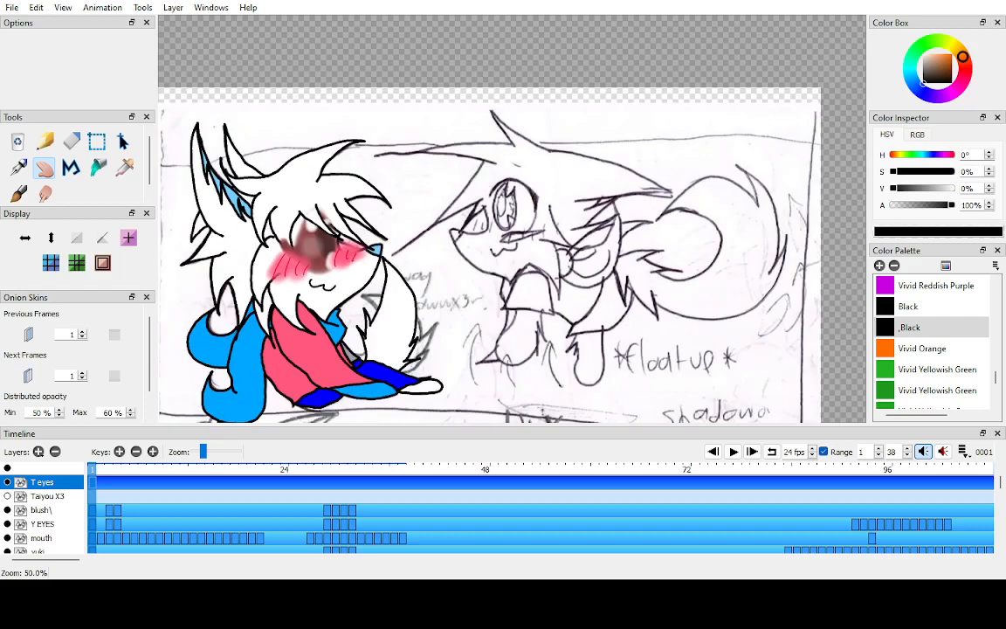
scroll(473, 177, up, 4)
scroll(473, 177, down, 1)
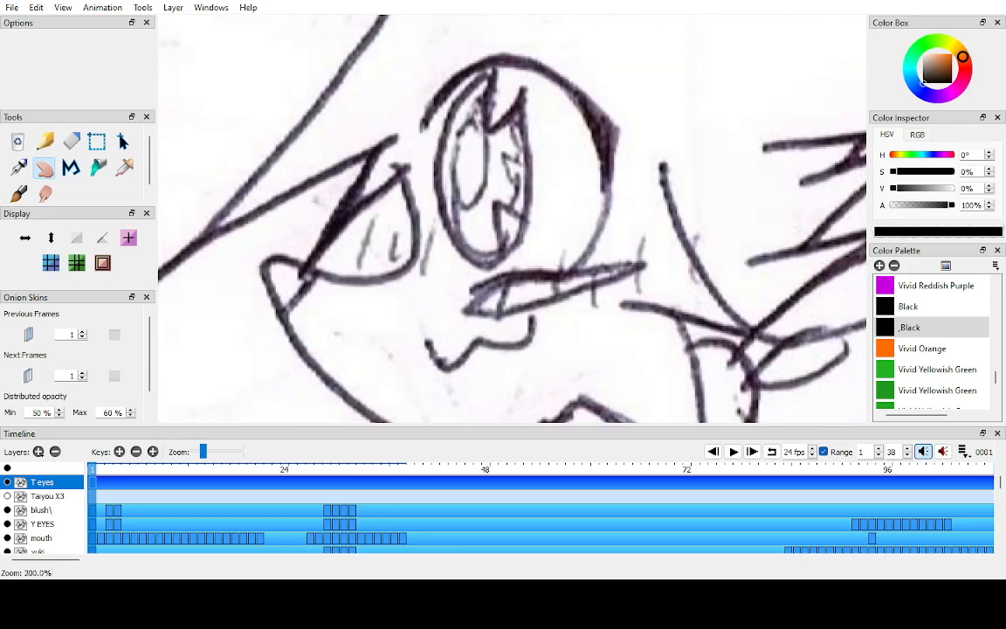
key(p)
key(alt+Tab)
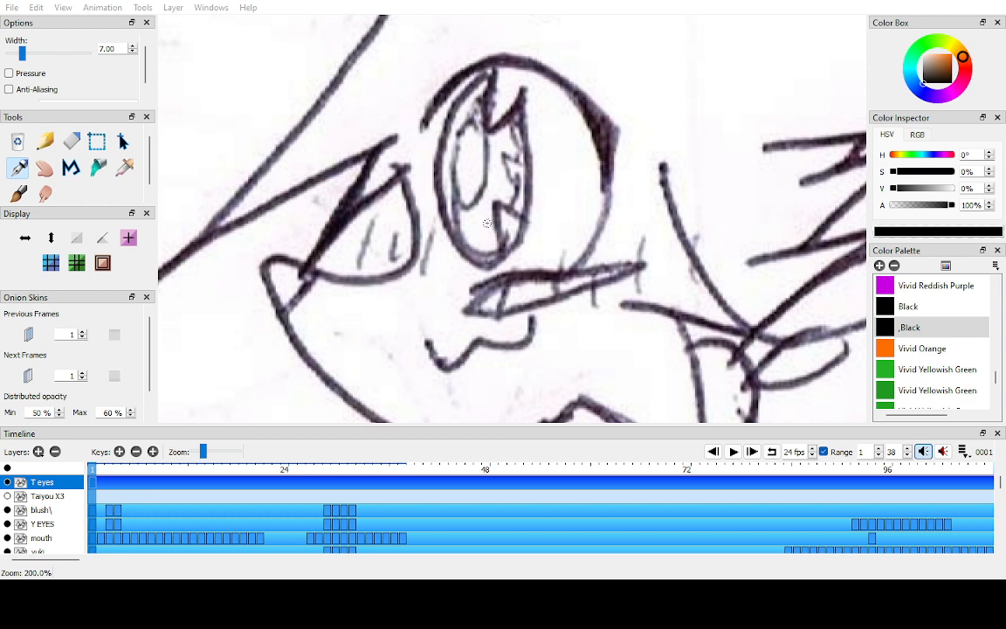
key(alt+Tab)
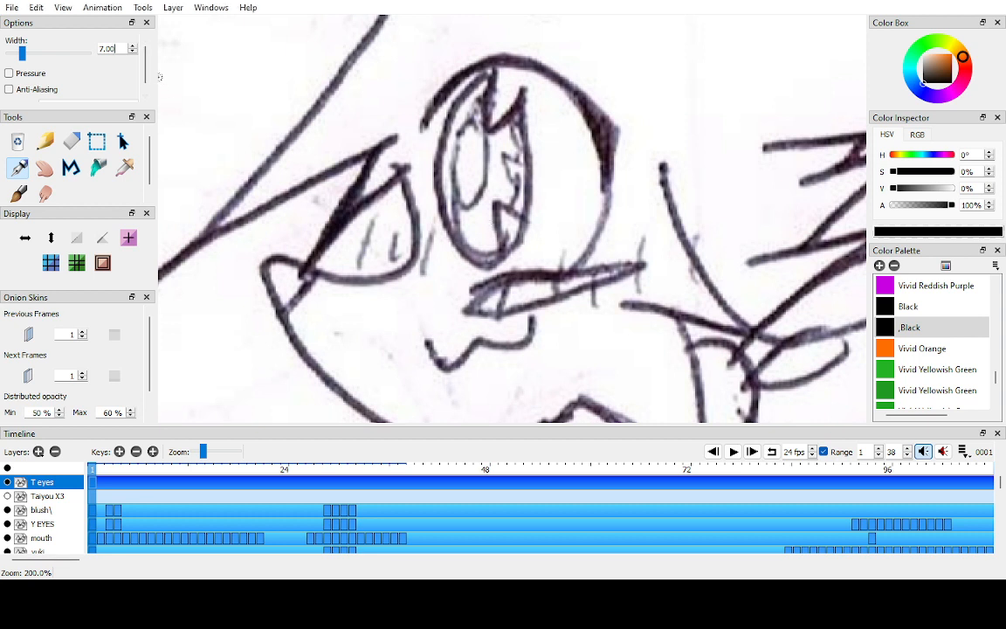
double_click(132, 53)
key(alt+Tab)
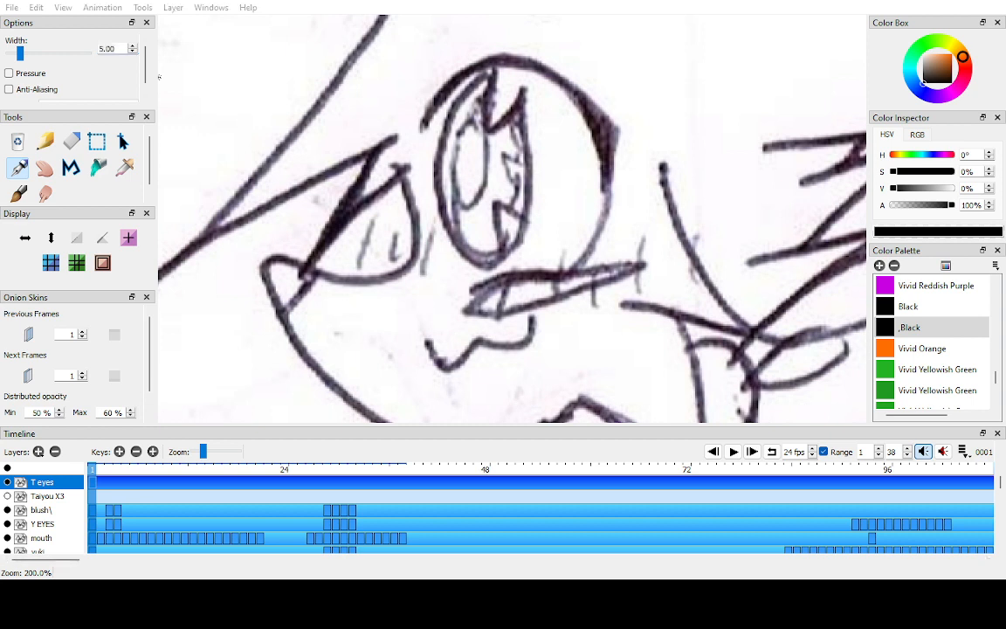
- Trace the eye's outer outline in black over the sketch on T eyes frame 1 and store a duplicate key at frame 98
key(alt+Tab)
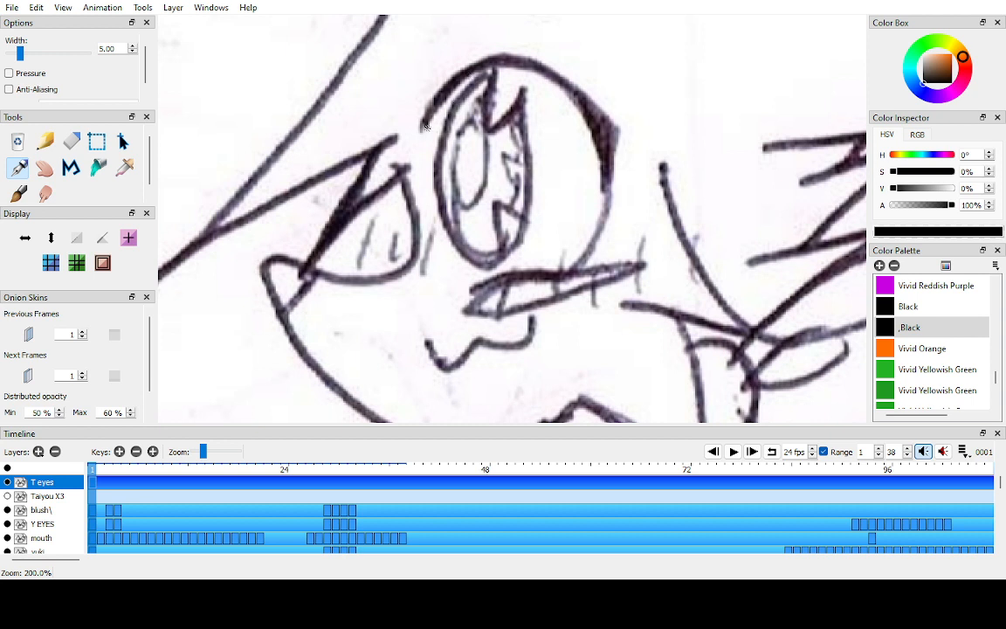
mouse_move(423, 128)
mouse_down()
mouse_move(453, 80)
mouse_move(499, 58)
mouse_move(550, 69)
mouse_move(597, 124)
mouse_move(607, 194)
mouse_move(585, 258)
mouse_move(567, 273)
mouse_move(478, 287)
mouse_up()
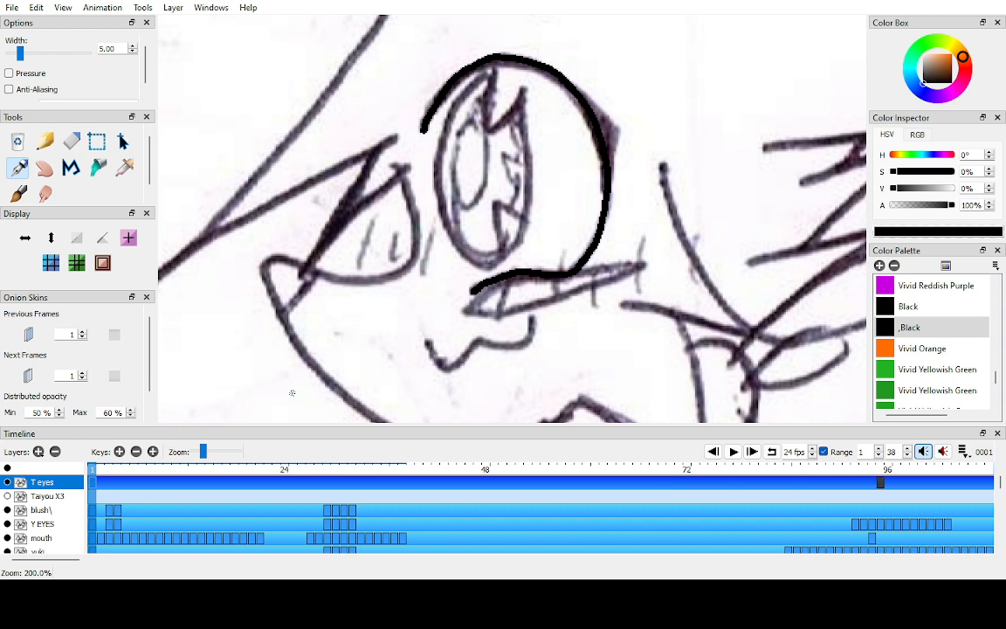
click(905, 470)
click(91, 470)
- Thicken the outer upper corner of the eye outline into a solid black point and store a duplicate key at frame 97
mouse_move(574, 89)
mouse_down()
mouse_move(616, 129)
mouse_move(609, 168)
mouse_move(599, 123)
mouse_up()
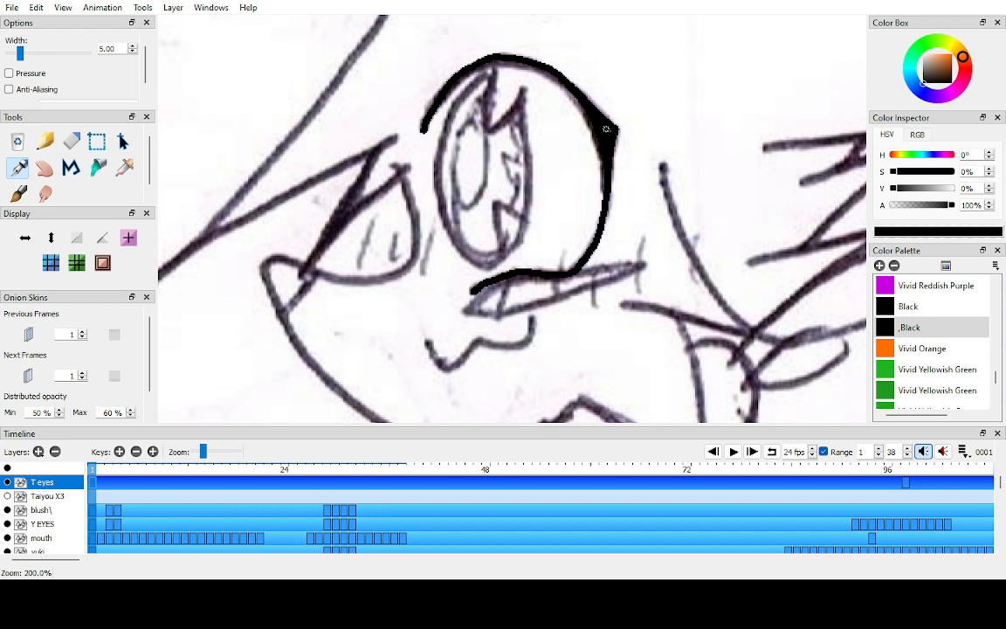
key(h)
key(period)
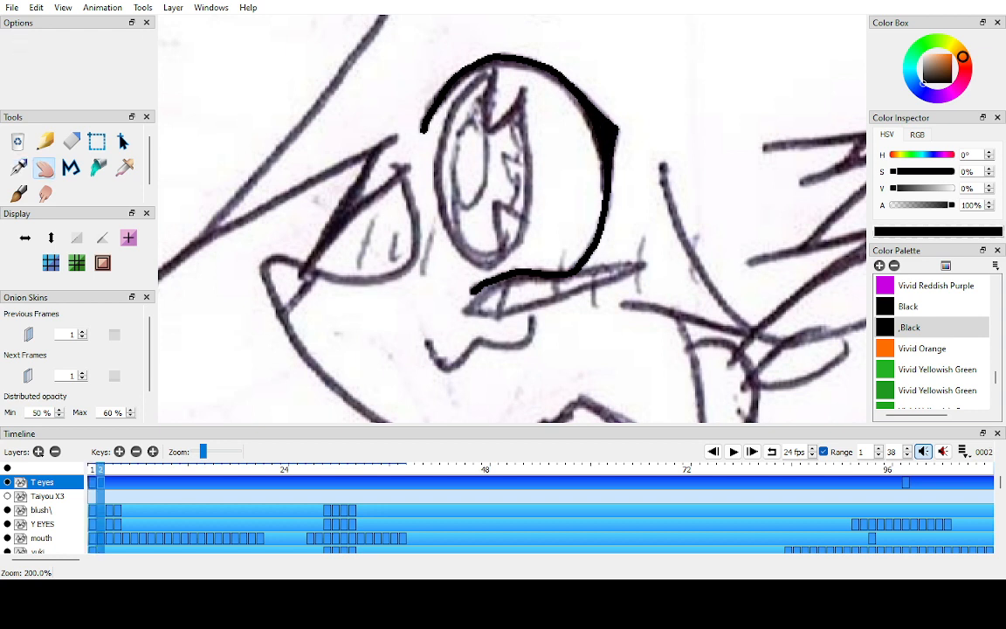
key(comma)
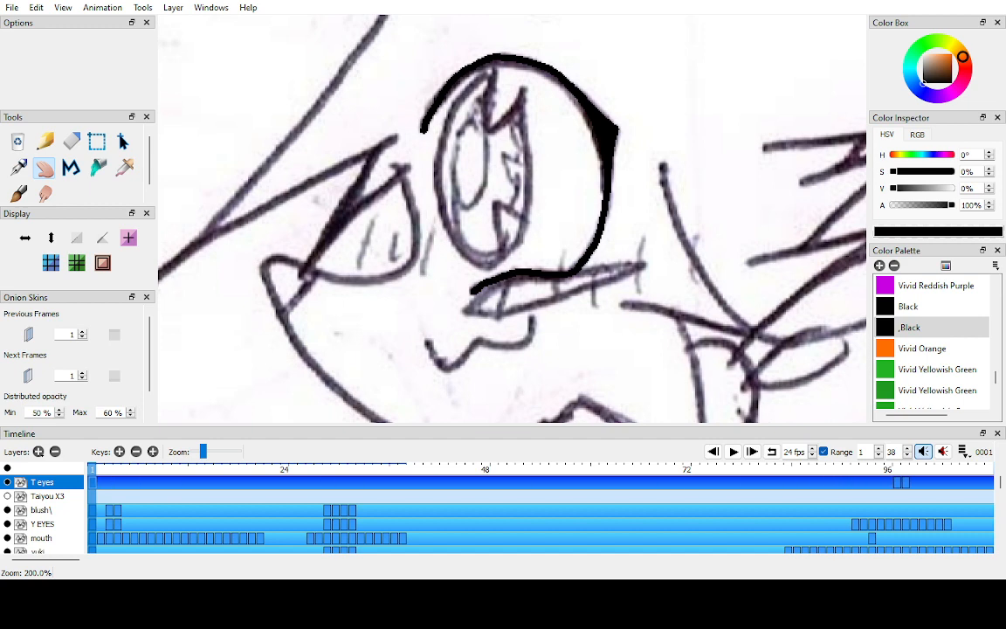
- Compare the stored eye outlines at frames 98 and 97, then review the frame 1 outline alone and over the sketch
click(905, 469)
click(7, 468)
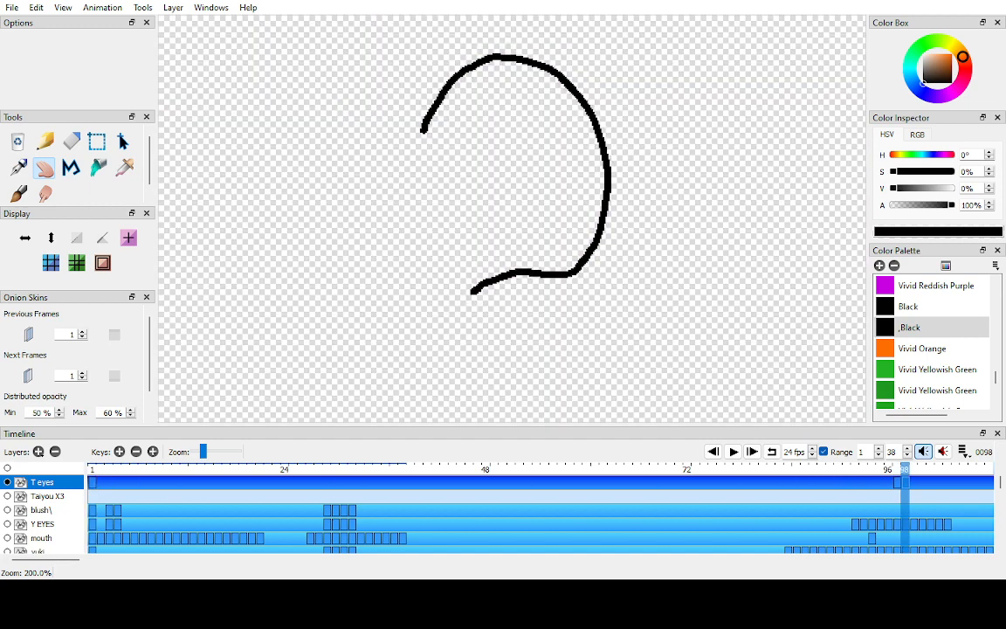
key(comma)
click(714, 452)
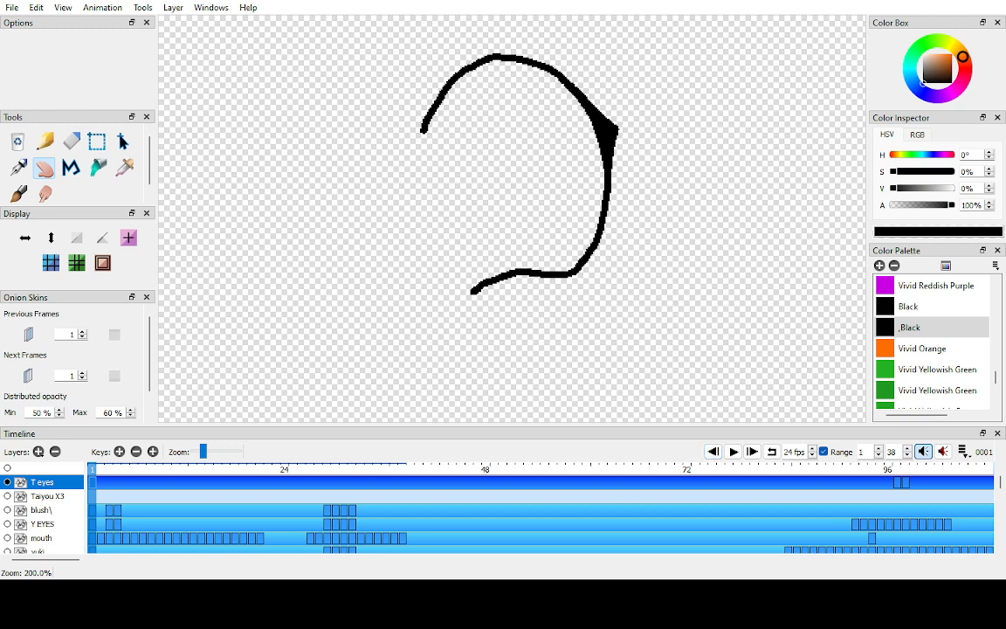
scroll(511, 218, down, 4)
double_click(7, 468)
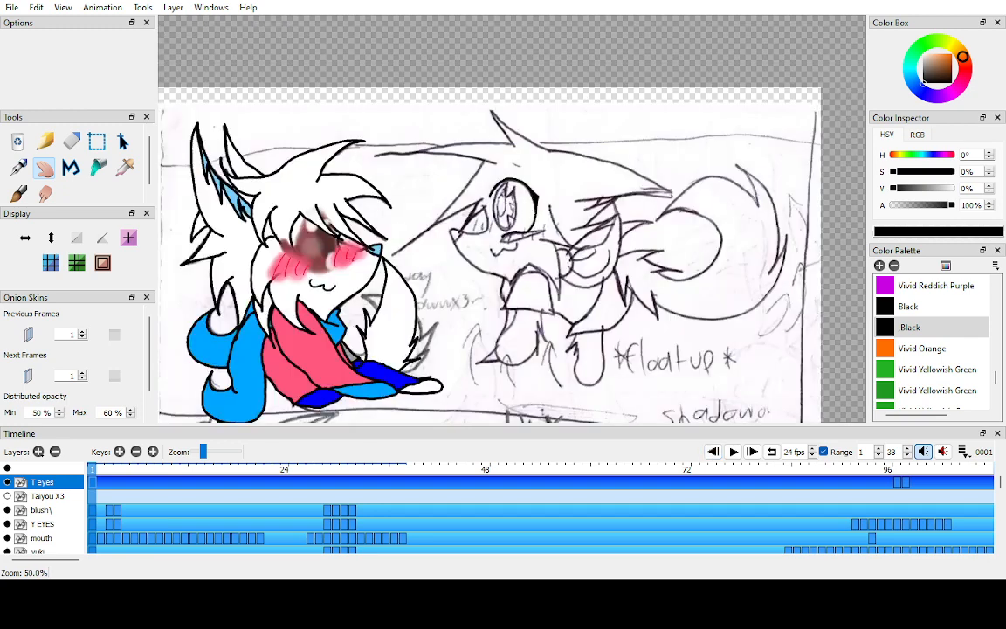
scroll(512, 219, up, 2)
scroll(520, 214, up, 3)
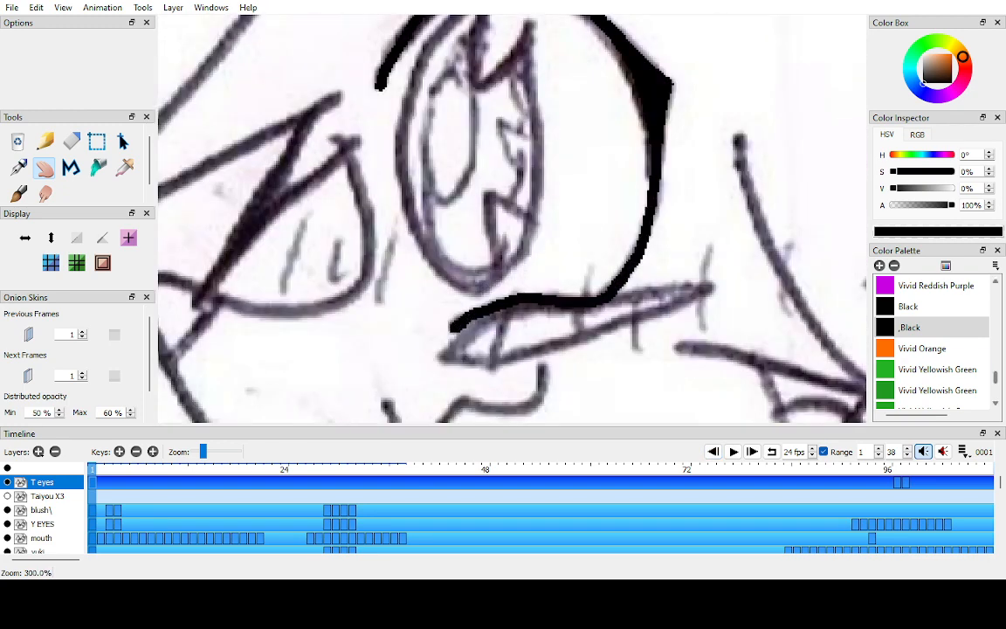
scroll(512, 218, down, 4)
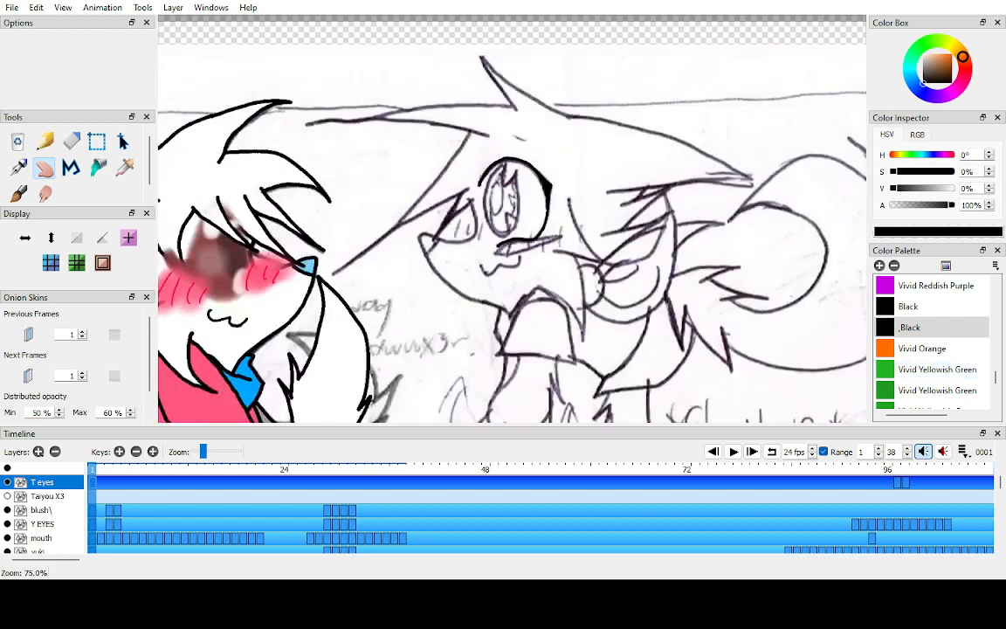
click(7, 468)
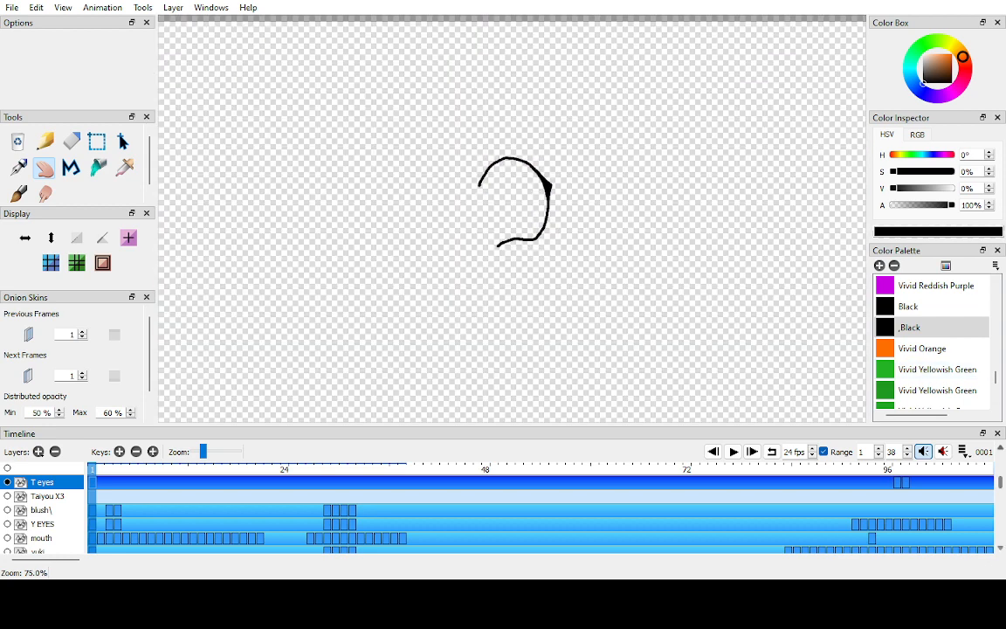
- Make T eyes 2 the active layer, show all the other layers again and choose the Dark Green palette colour
scroll(498, 511, up, 2)
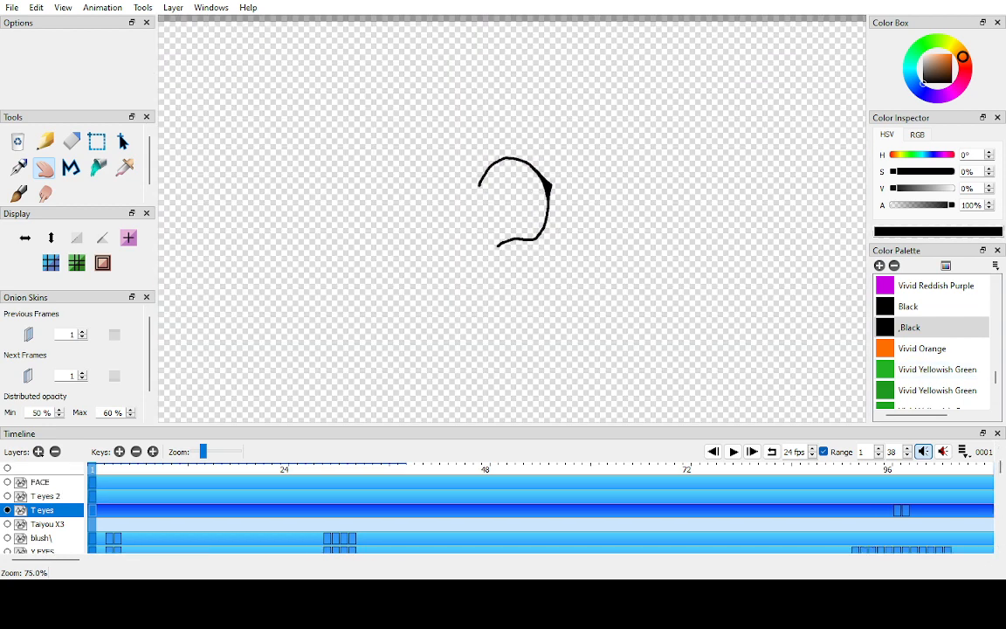
click(45, 496)
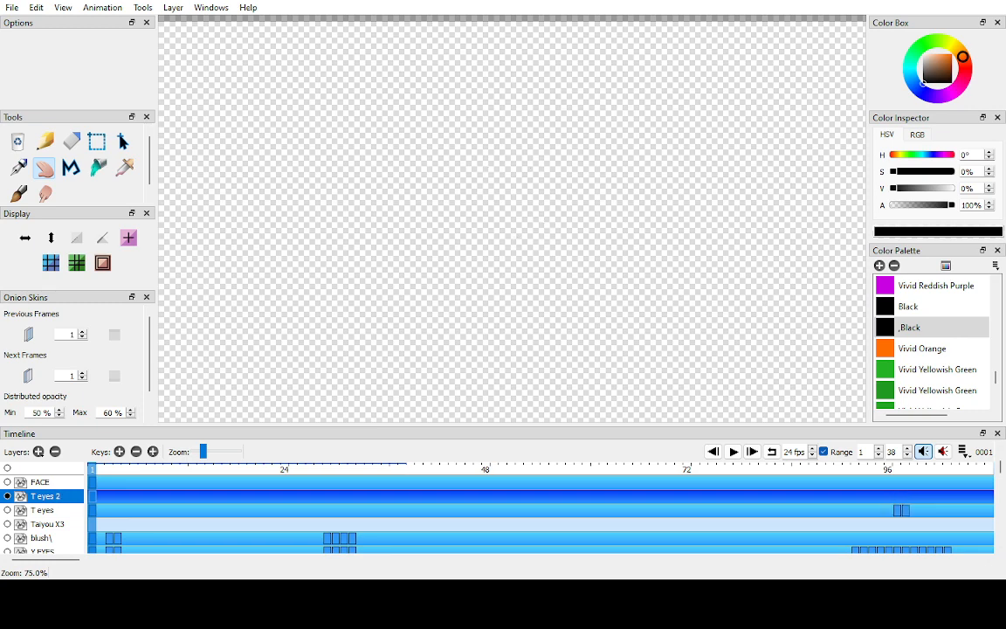
click(7, 469)
key(ctrl+Up)
key(ctrl+Up)
key(ctrl+Up)
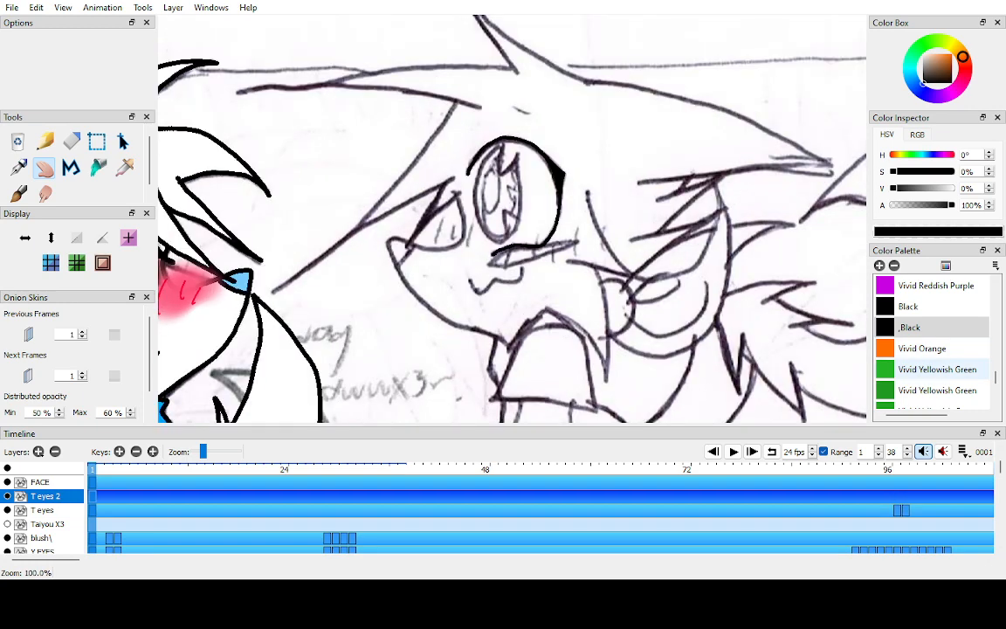
drag(996, 377, 996, 293)
click(919, 390)
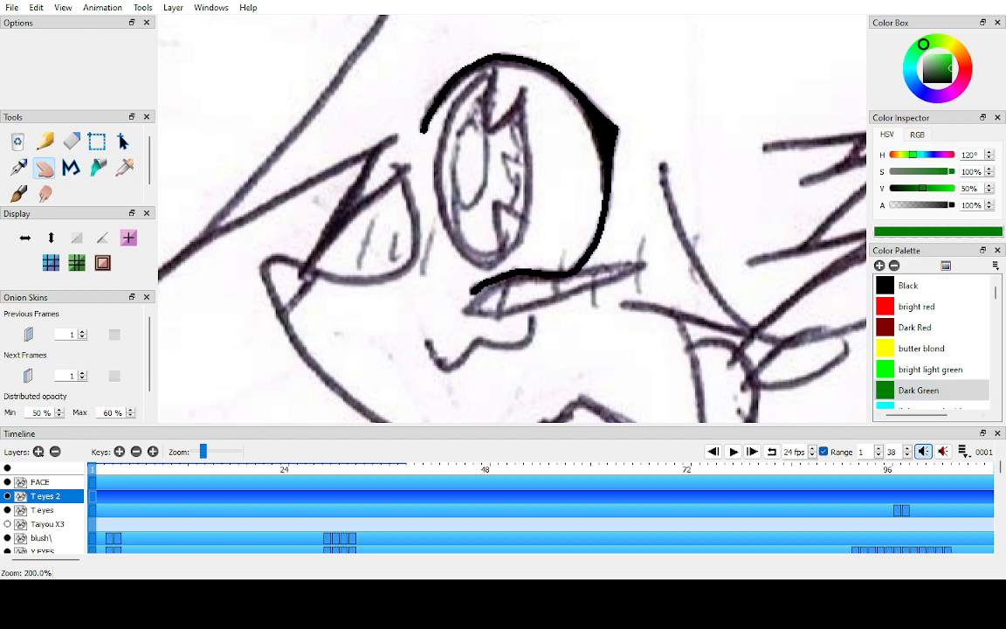
key(alt+Tab)
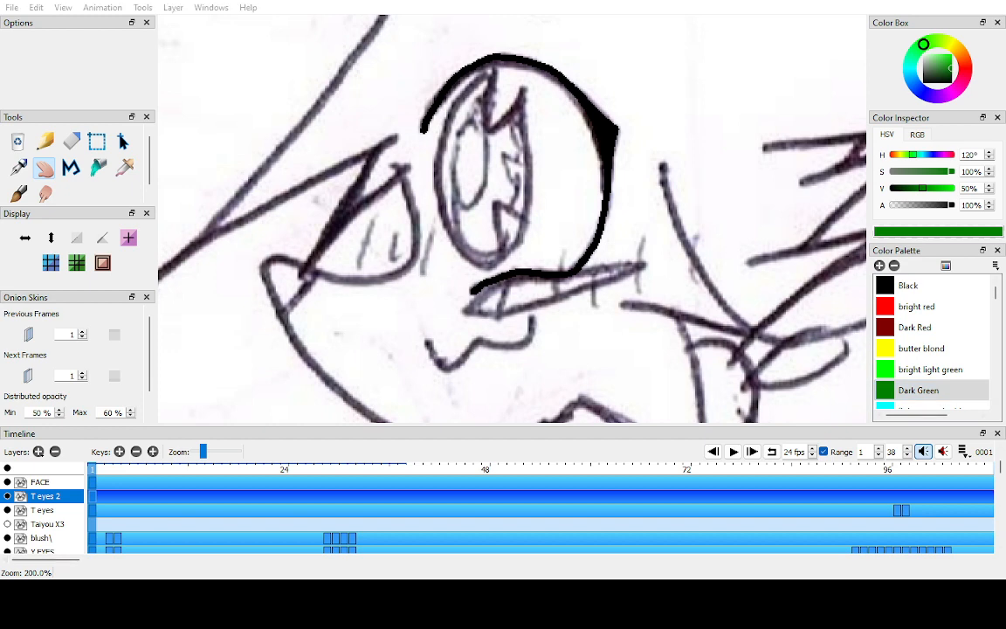
key(alt+Tab)
- Paint the whole eye area inside the black outline with soft-edged Dark Green using the Pencil tool on T eyes 2 frame 1
drag(512, 218, 501, 255)
key(ctrl+Up)
key(n)
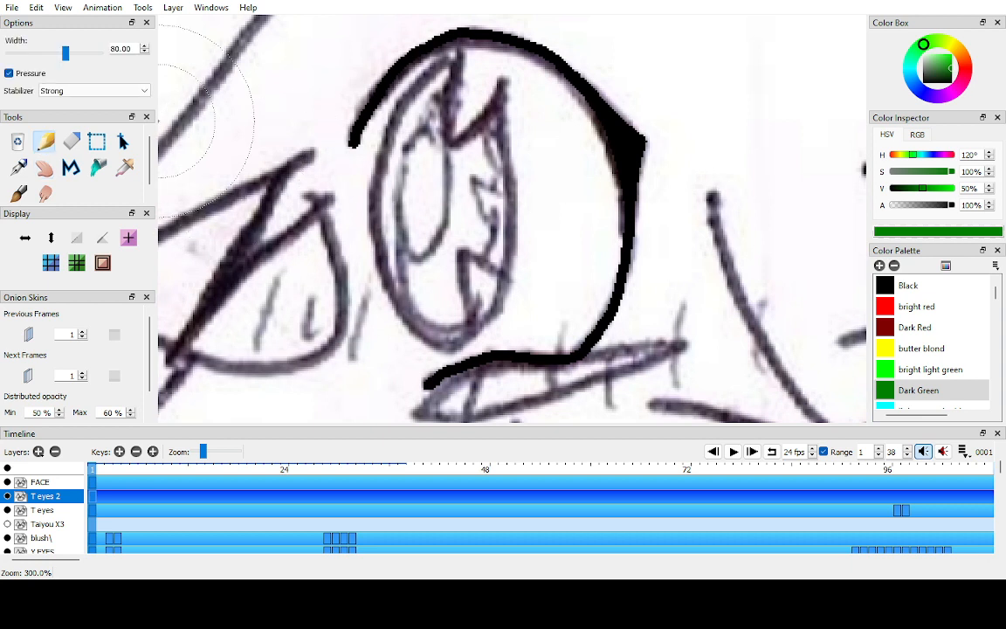
text(5)
text(6)
mouse_move(404, 218)
mouse_down()
mouse_move(411, 114)
mouse_move(461, 92)
mouse_move(523, 101)
mouse_move(566, 147)
mouse_move(576, 241)
mouse_move(563, 283)
mouse_move(529, 316)
mouse_move(423, 302)
mouse_move(384, 315)
mouse_move(367, 253)
mouse_move(468, 131)
mouse_move(449, 213)
mouse_move(539, 236)
mouse_move(455, 254)
mouse_up()
- Show only the T eyes 2 layer and store a duplicate of its green eye key at frame 98
key(a)
click(7, 468)
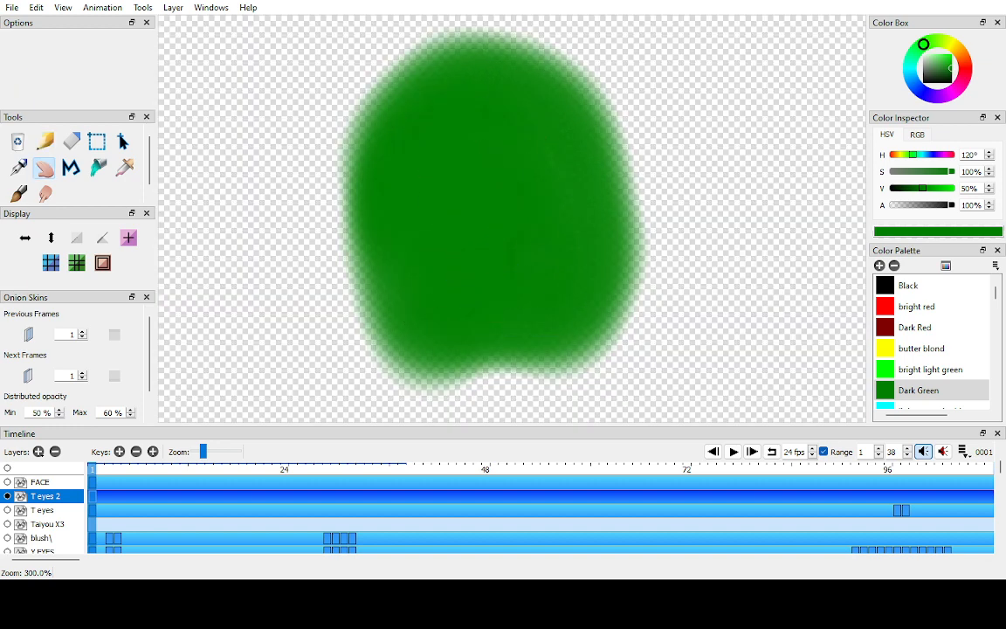
drag(730, 496, 906, 496)
- Compare the stored T eyes and T eyes 2 keys around frames 97 and 98, then review the green eye over the sketch at frame 1
click(898, 469)
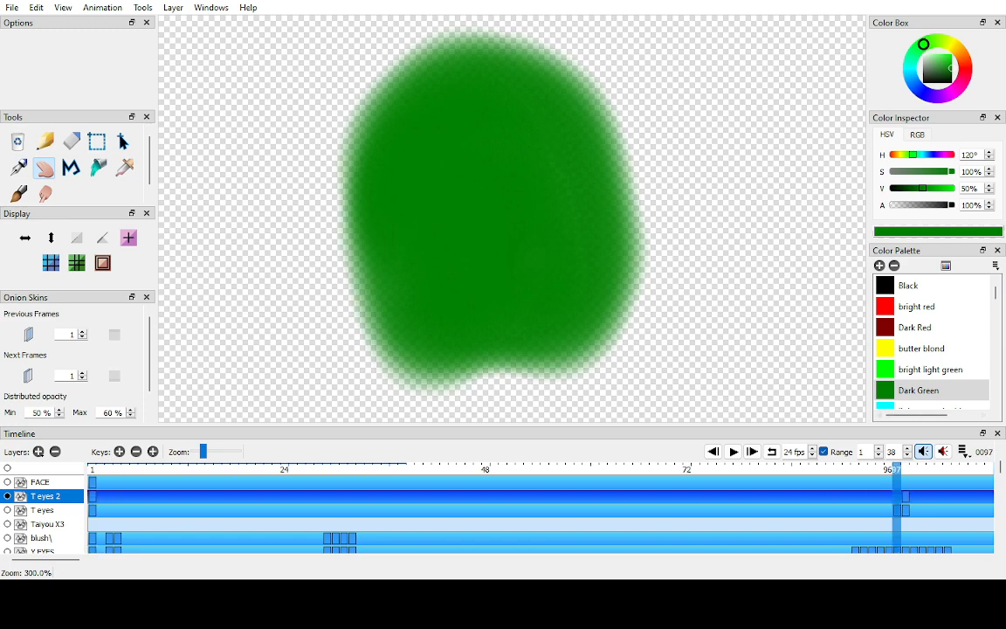
click(42, 510)
key(Right)
key(Left)
key(Right)
click(46, 496)
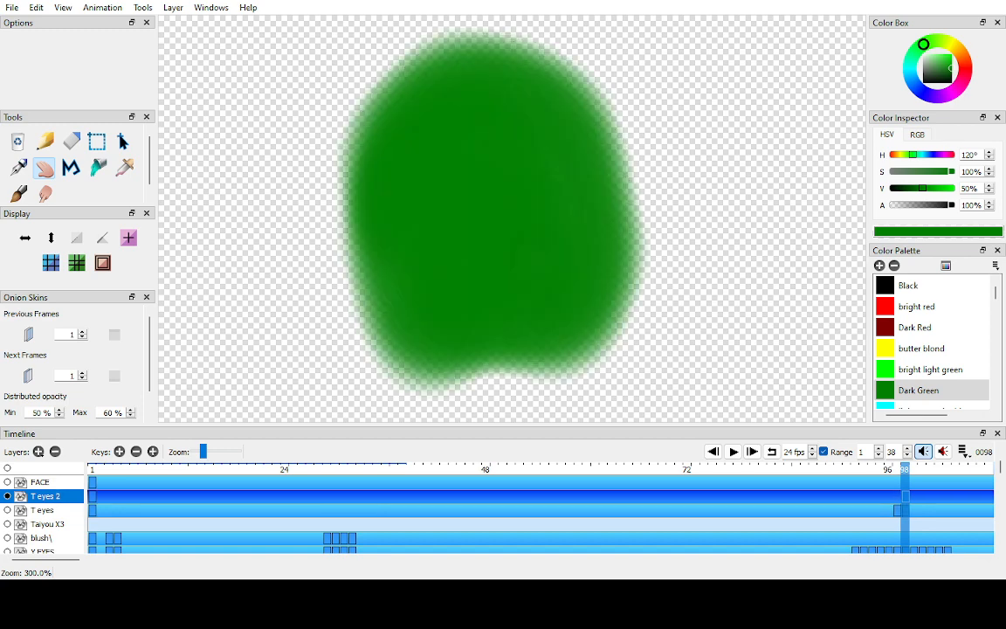
click(714, 452)
scroll(502, 219, down, 3)
scroll(503, 218, down, 3)
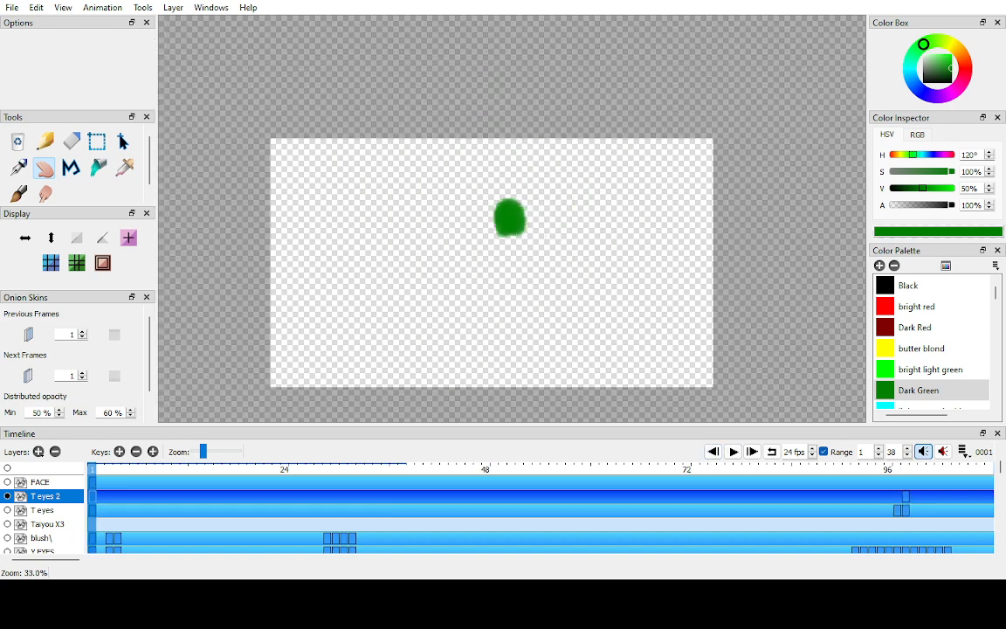
click(7, 468)
scroll(512, 220, up, 5)
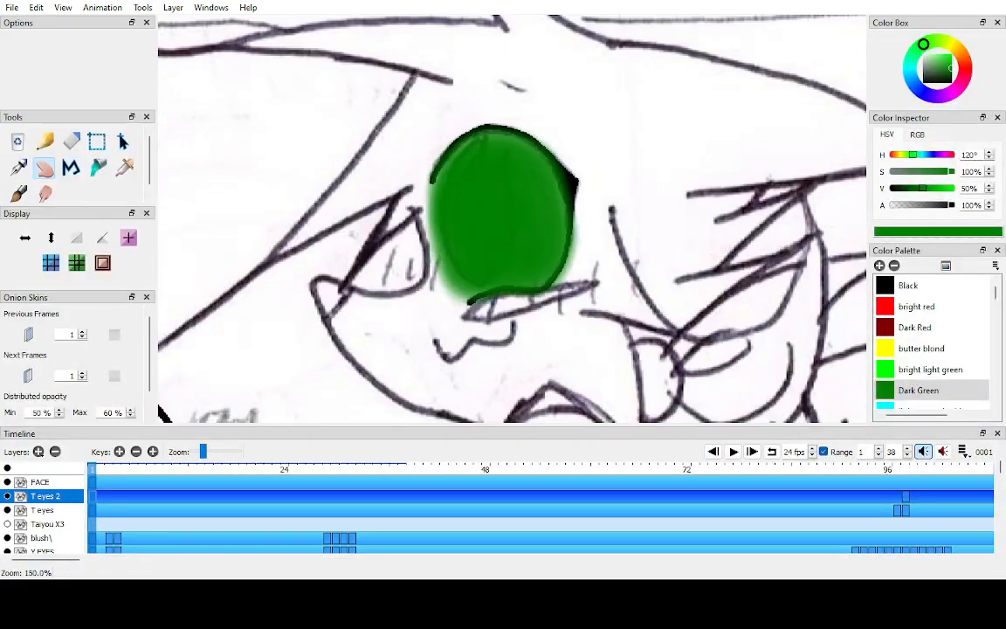
scroll(502, 219, down, 4)
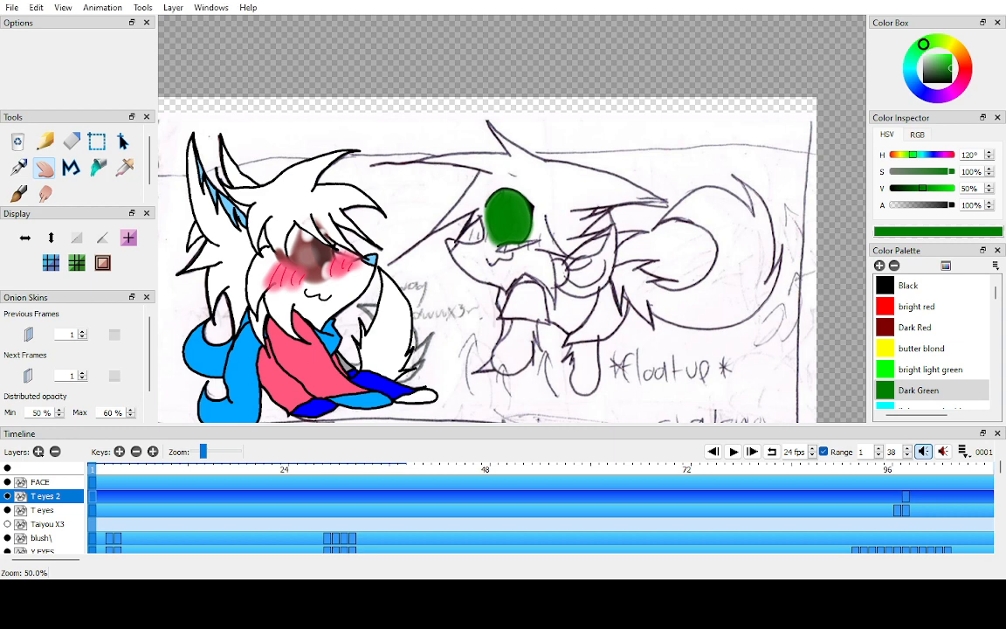
- Show only the current layer, then select the FACE layer and rename it as T EYES3
click(7, 469)
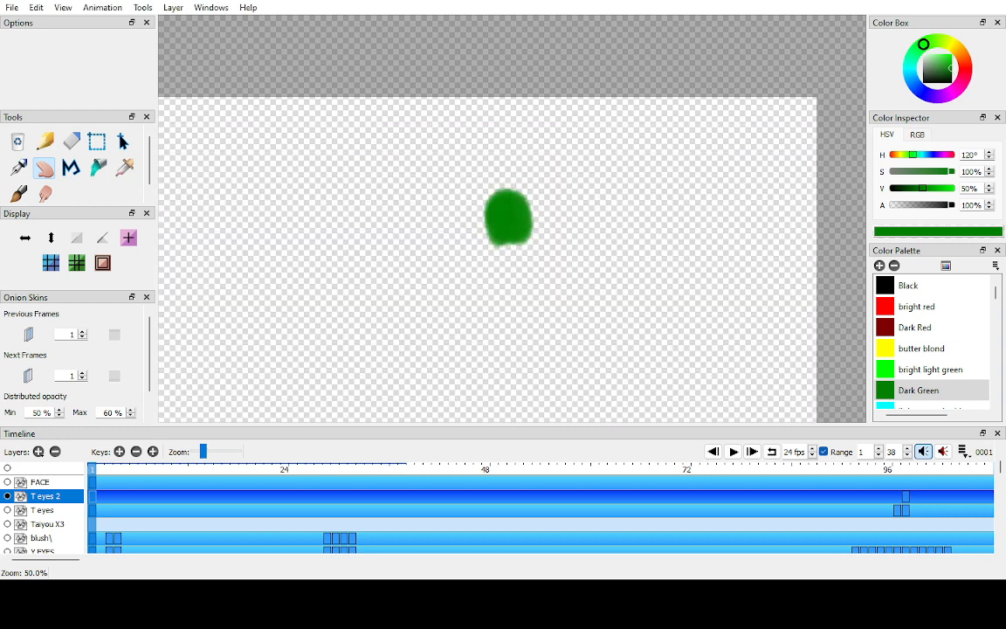
click(40, 483)
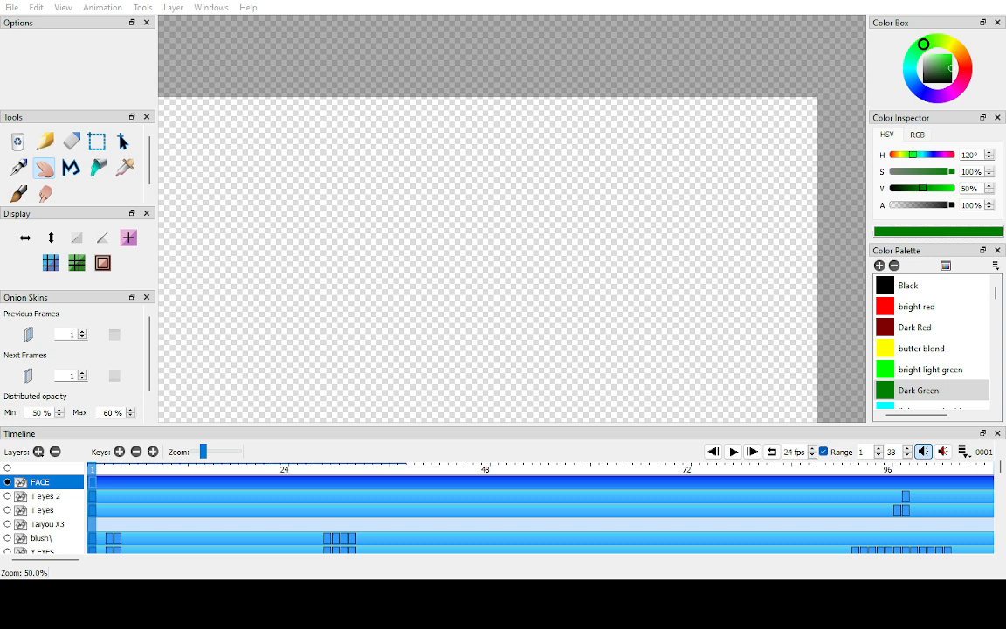
key(Return)
- Choose the darker Strong Olive Green palette colour, with 30% value, for drawing on T EYES3
key(ctrl+Up)
key(ctrl+Up)
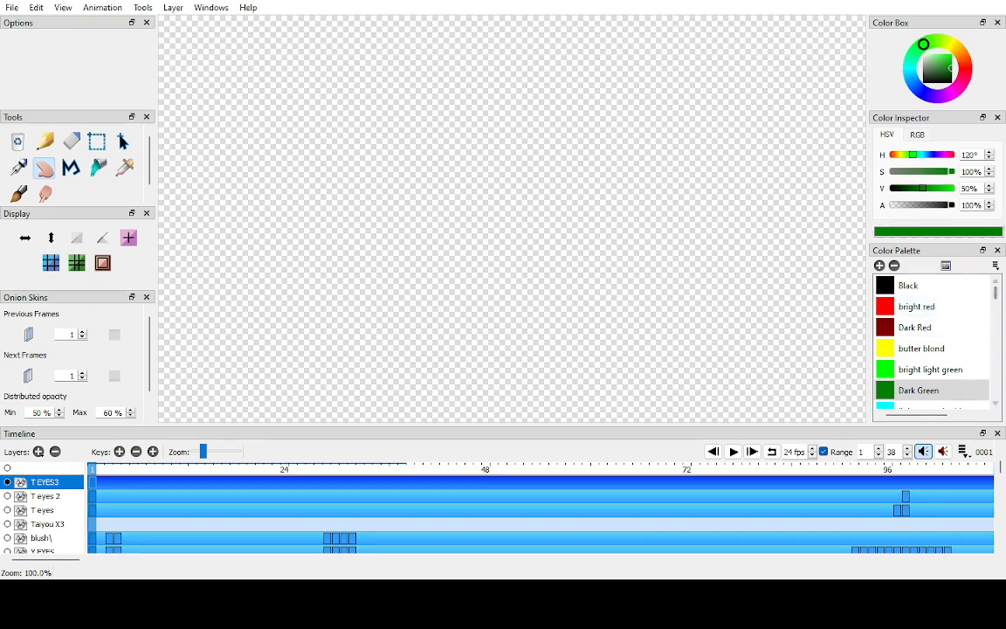
key(ctrl+Down)
drag(995, 293, 995, 390)
scroll(933, 332, up, 1)
click(933, 286)
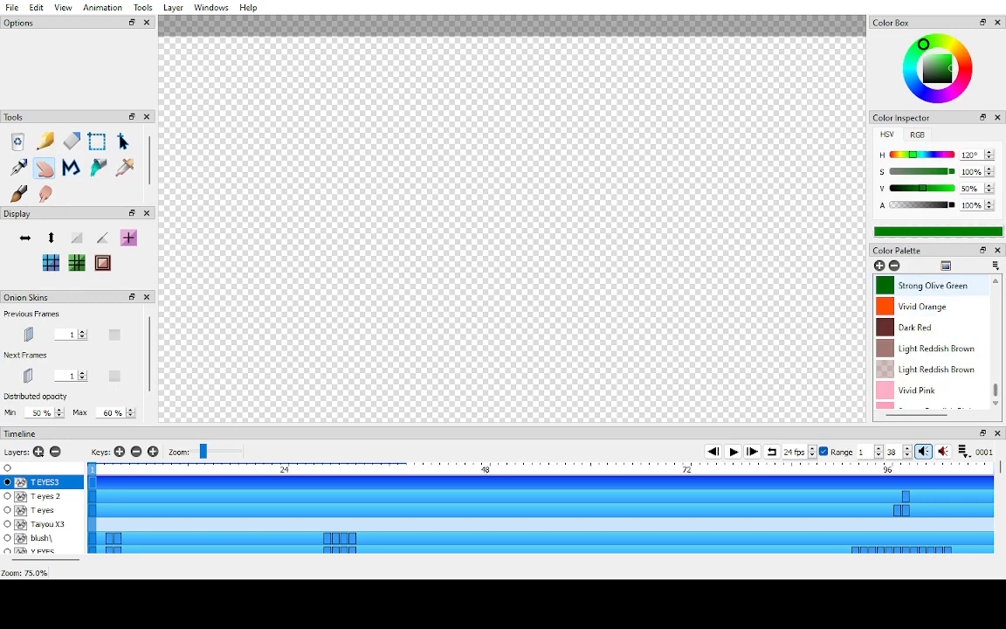
scroll(933, 306, up, 1)
click(933, 327)
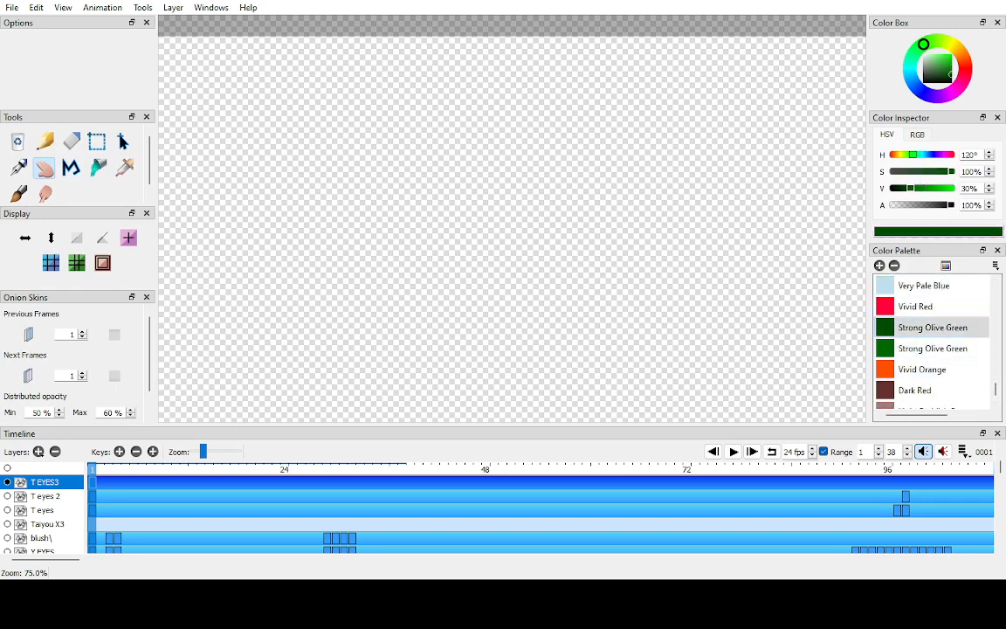
scroll(512, 219, down, 1)
scroll(512, 219, up, 2)
- Show the sketch layers but hide T eyes 2, then trace the inner oval's sides in dark green with the 5.00 width Pen on T EYES3
click(7, 468)
click(7, 496)
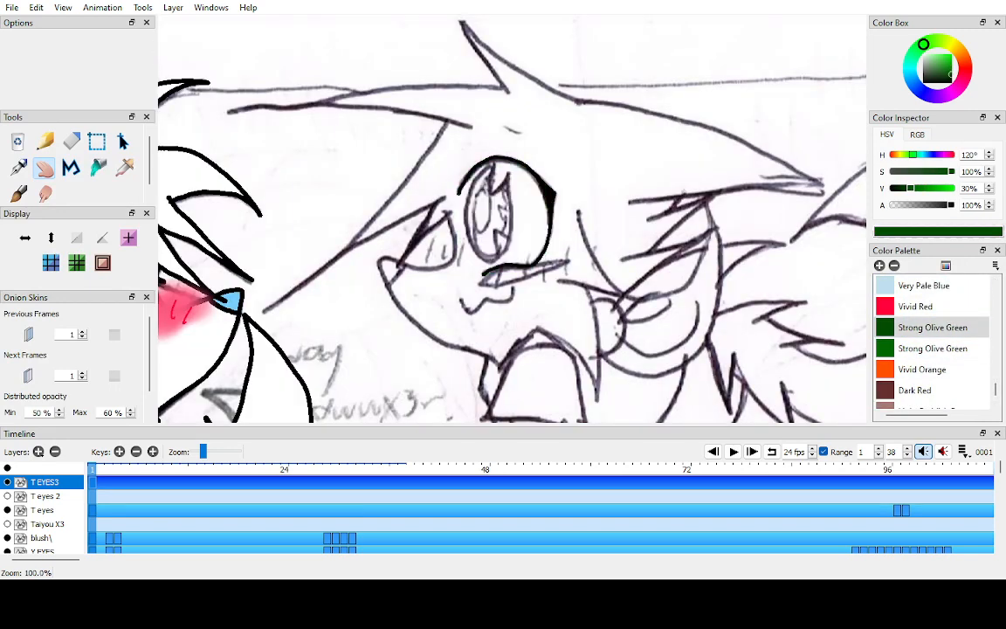
scroll(512, 222, up, 3)
key(p)
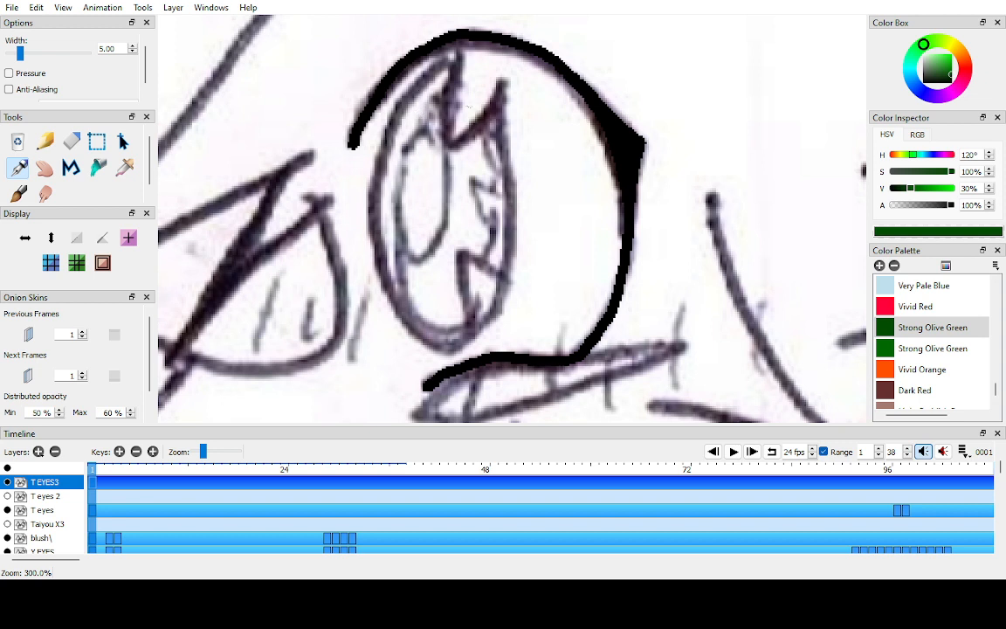
click(452, 62)
mouse_move(452, 62)
mouse_down()
mouse_move(390, 139)
mouse_move(374, 203)
mouse_move(397, 291)
mouse_move(425, 337)
mouse_move(436, 314)
mouse_move(428, 338)
mouse_move(444, 348)
mouse_move(478, 330)
mouse_move(505, 292)
mouse_move(507, 85)
mouse_up()
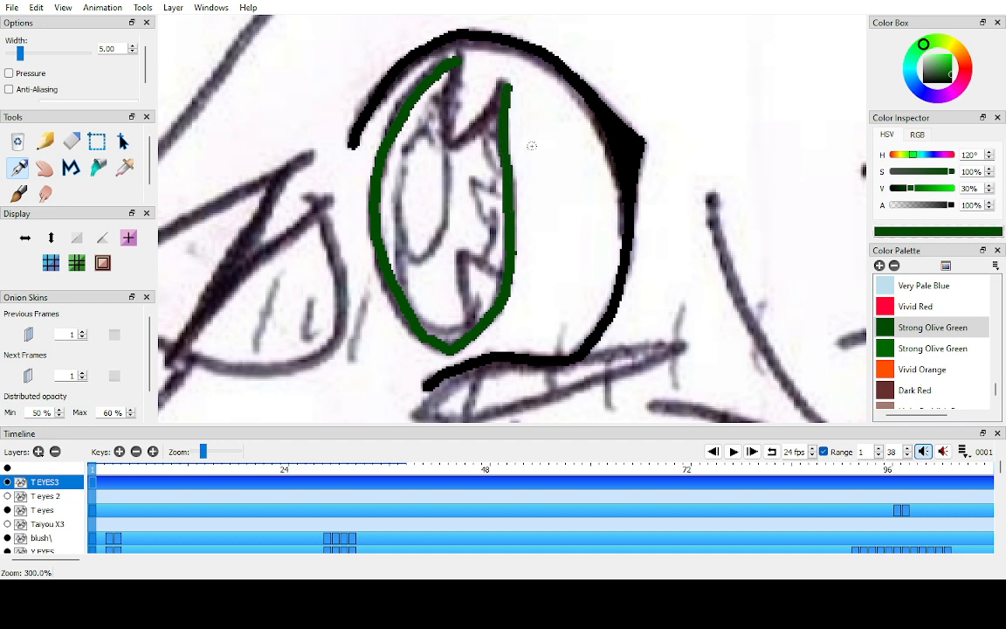
- Store a duplicate of the green oval key at frame 98 on T EYES3, then return to frame 1 with the other layers shown
click(7, 468)
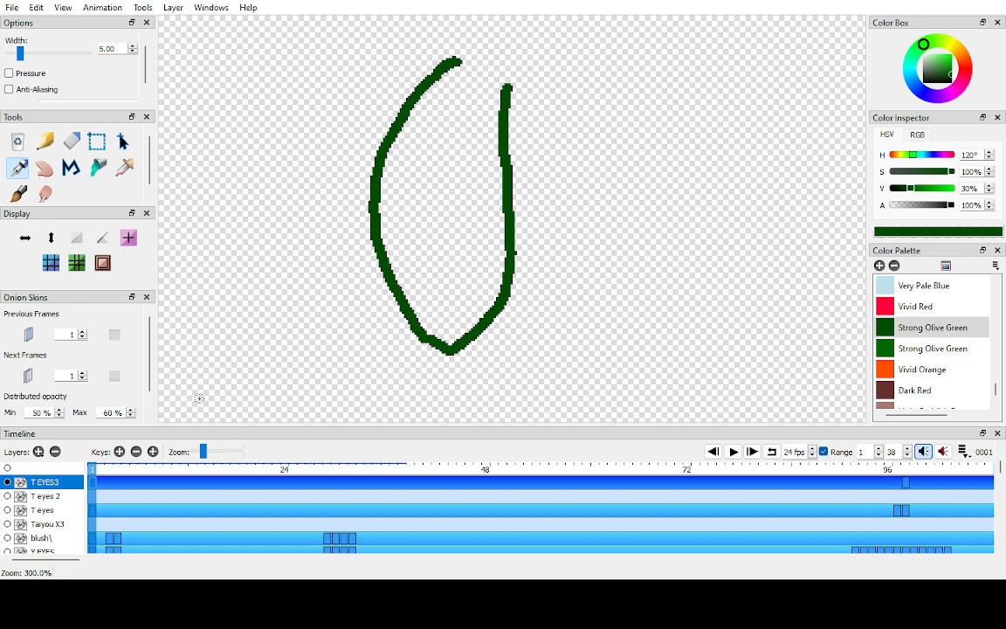
click(905, 470)
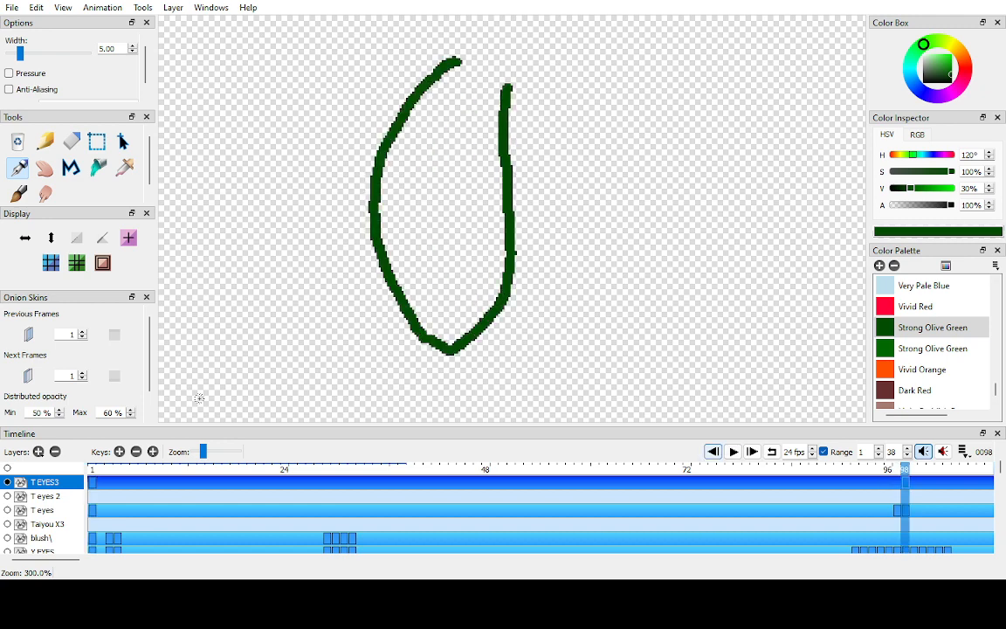
click(713, 452)
click(7, 468)
click(7, 468)
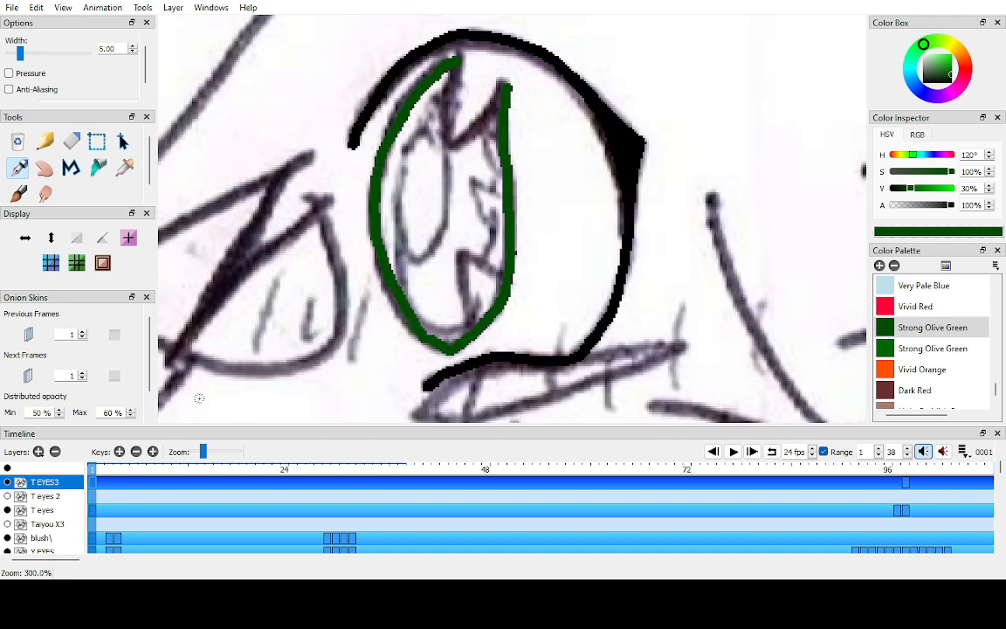
- Erase the lower-left curve of the green oval on T EYES3 down to its bottom point
key(e)
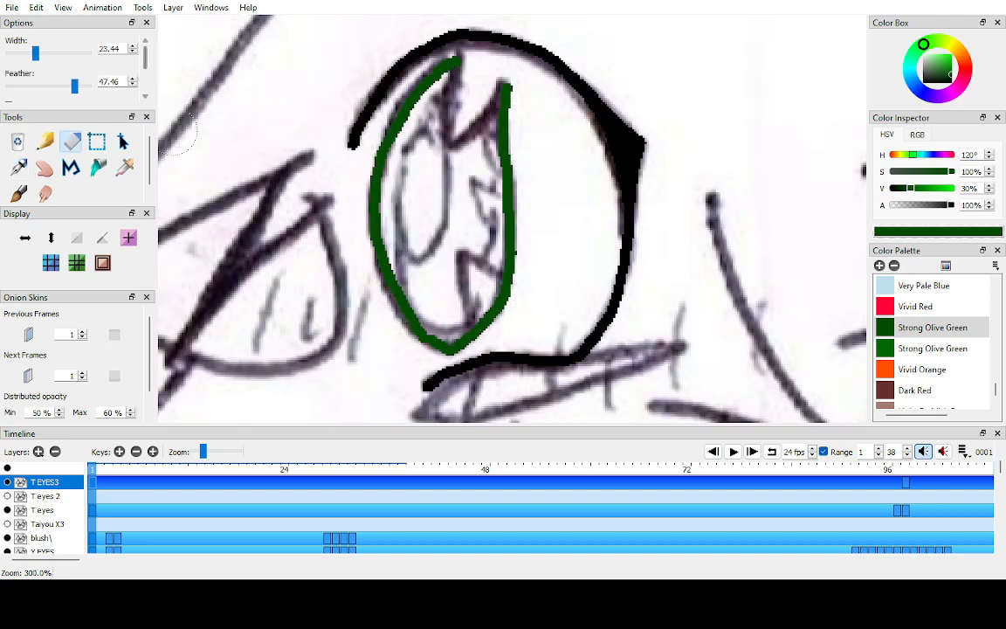
drag(145, 57, 145, 64)
click(395, 283)
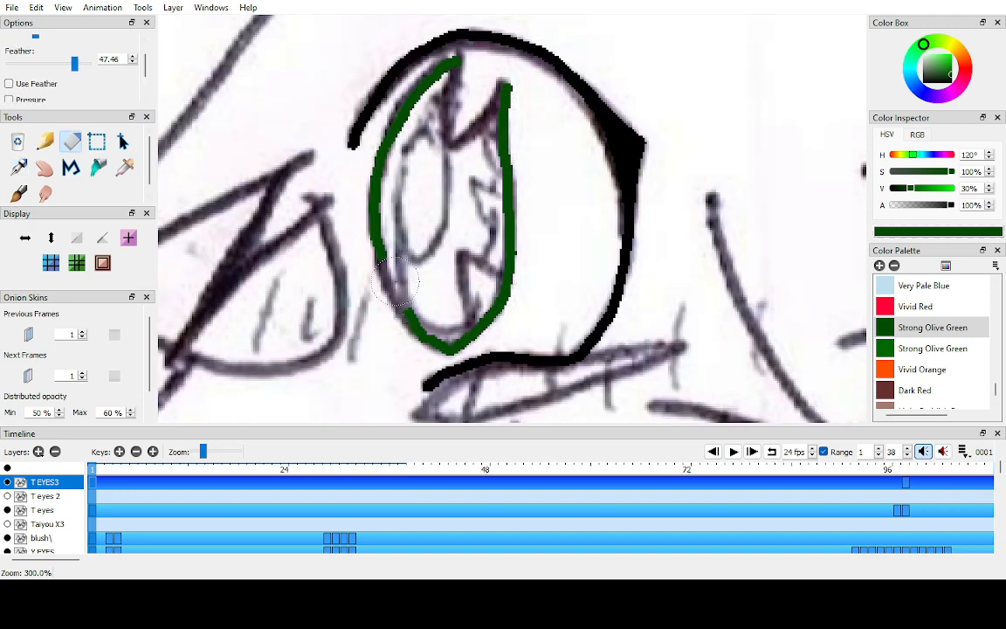
drag(394, 283, 432, 342)
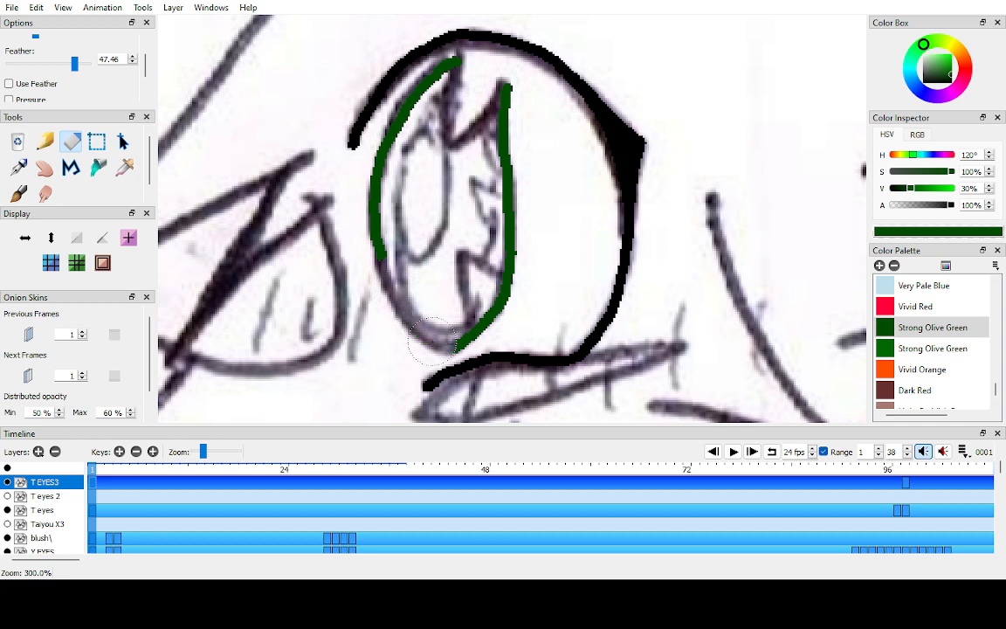
- Redraw the oval's lower-left curve in dark green with the 5.00 width Pen, joining it to the bottom of the other side
key(b)
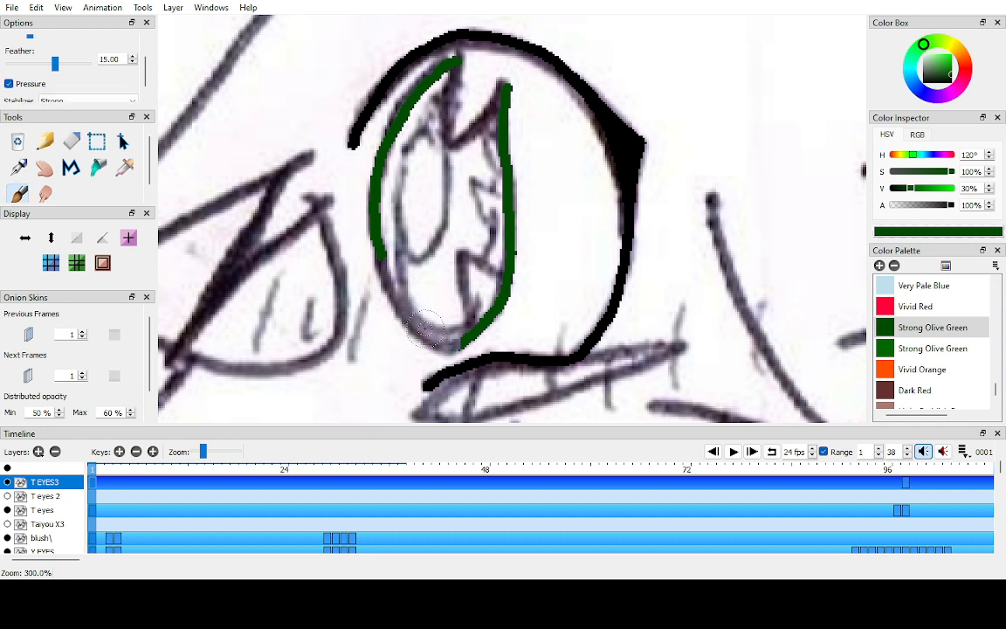
key(h)
drag(425, 329, 460, 280)
key(ctrl+equal)
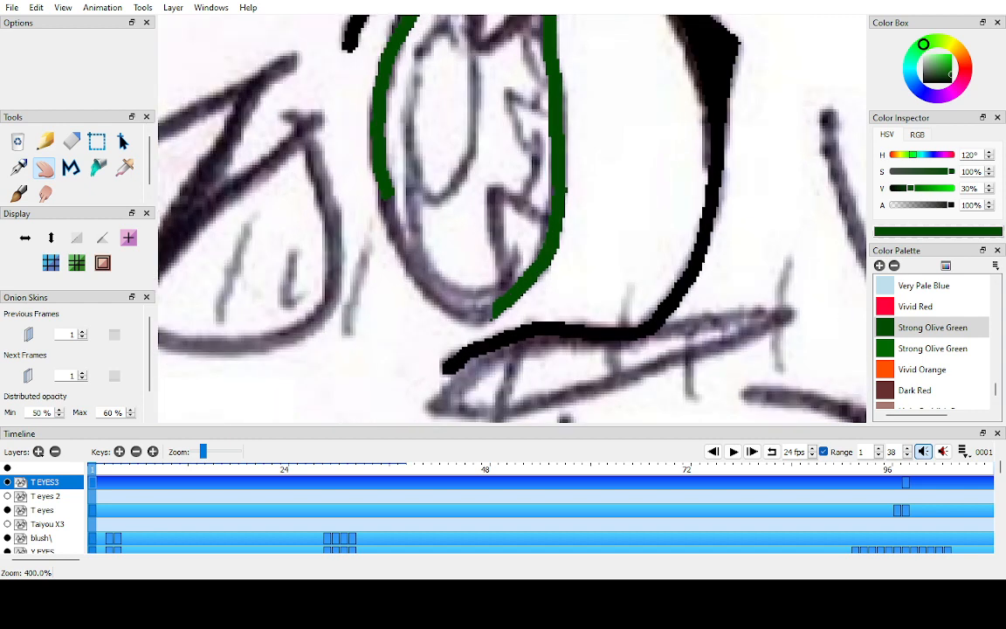
key(p)
mouse_move(389, 201)
mouse_down()
mouse_move(411, 271)
mouse_move(459, 315)
mouse_move(426, 423)
mouse_up()
key(h)
- Set the Pen width to 3.00 and trace the V-shaped notch joining the two upper tips of the green oval
key(p)
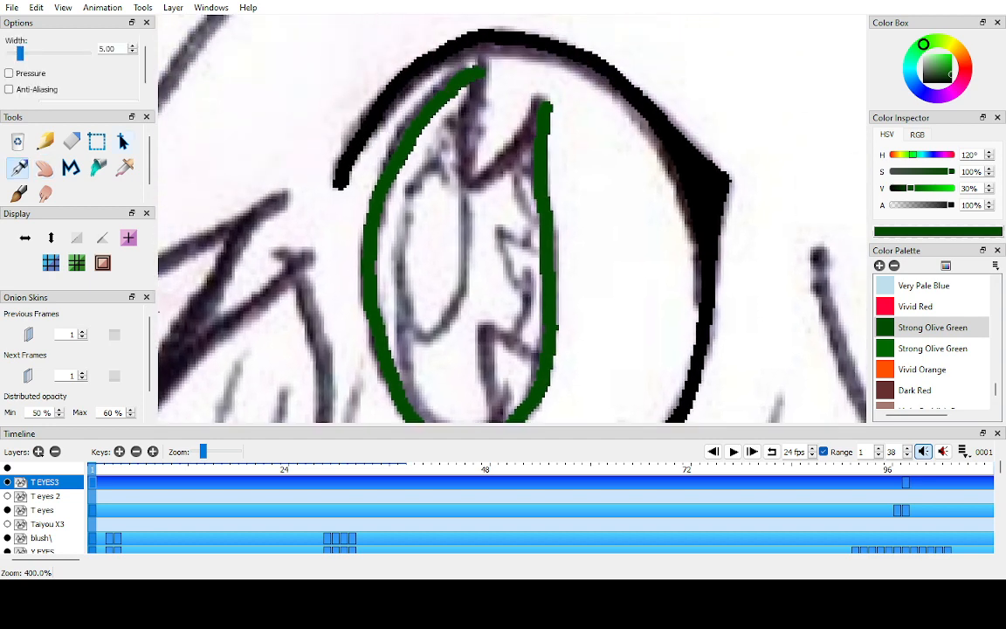
click(133, 52)
click(132, 51)
key(ctrl+Down)
key(ctrl+Down)
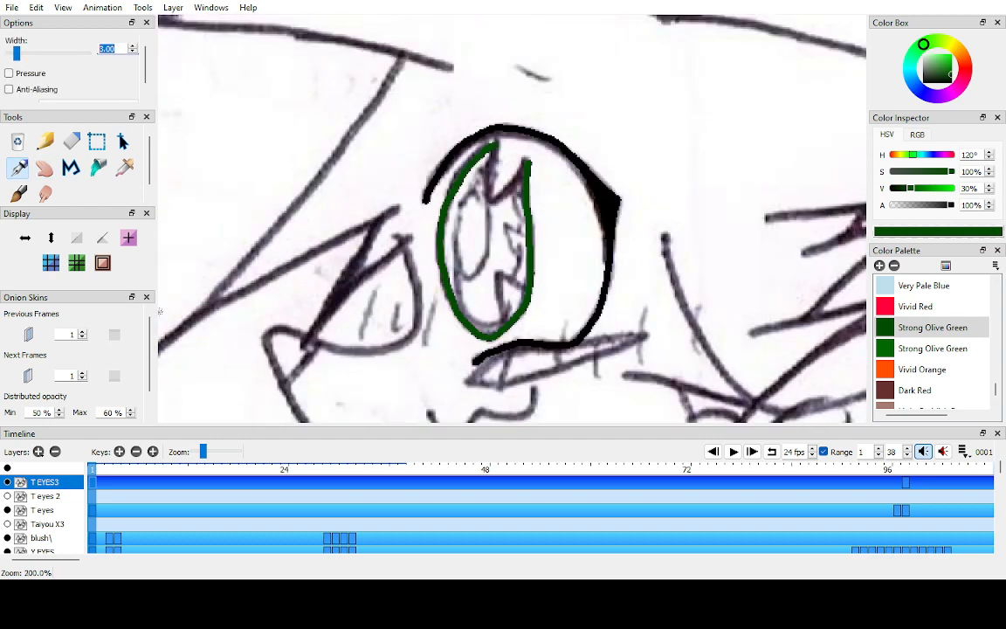
key(ctrl+Up)
key(ctrl+Up)
key(ctrl+Up)
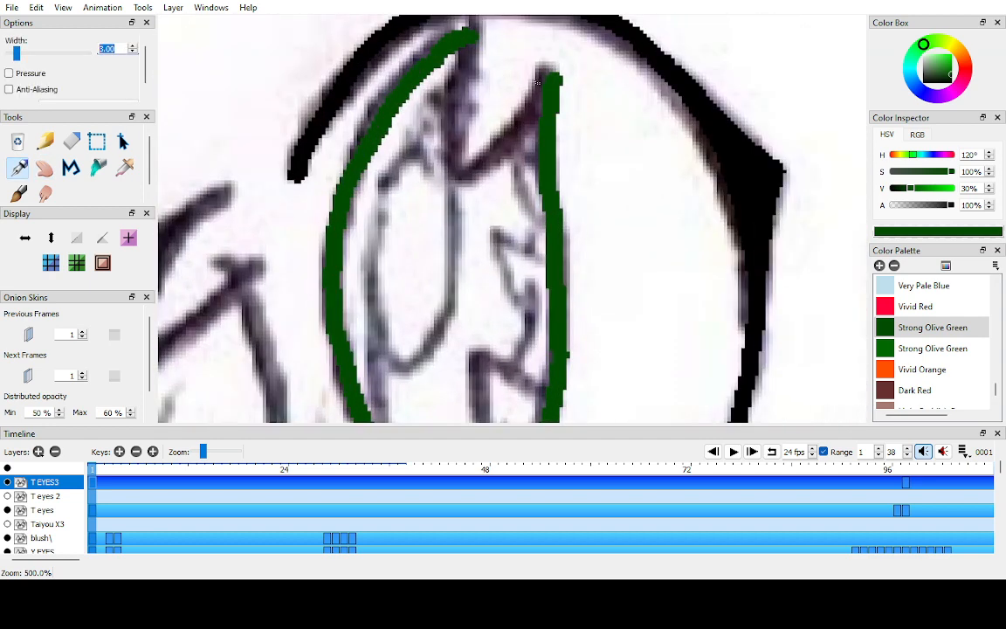
mouse_move(554, 86)
mouse_down()
mouse_move(473, 166)
mouse_move(460, 158)
mouse_move(472, 44)
mouse_up()
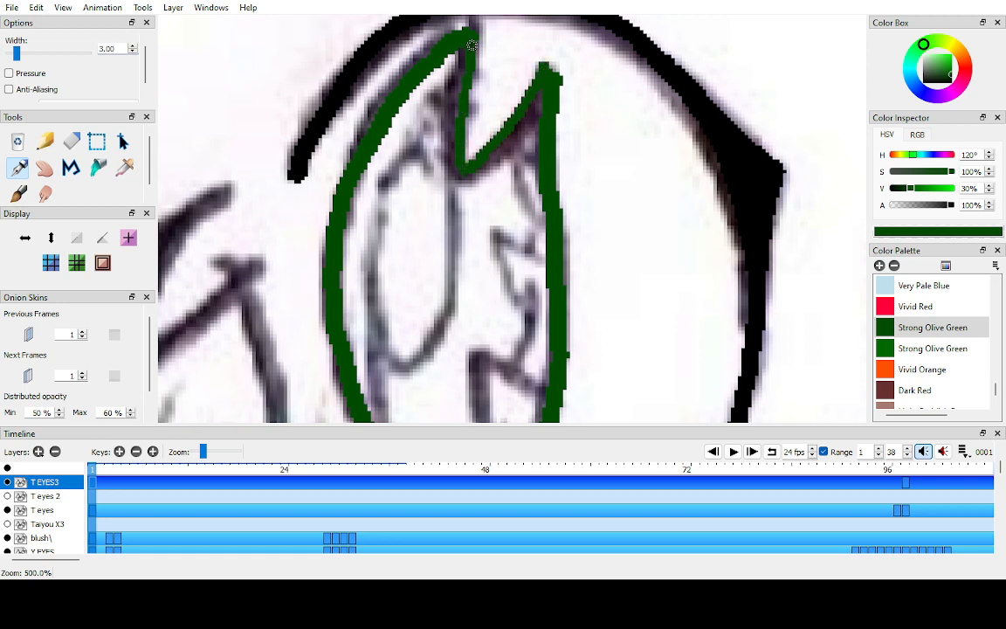
- Trace the small highlight oval inside the iris and the upper and middle spikes along its right edge
key(ctrl+Down)
key(ctrl+Down)
key(ctrl+Down)
key(ctrl+Down)
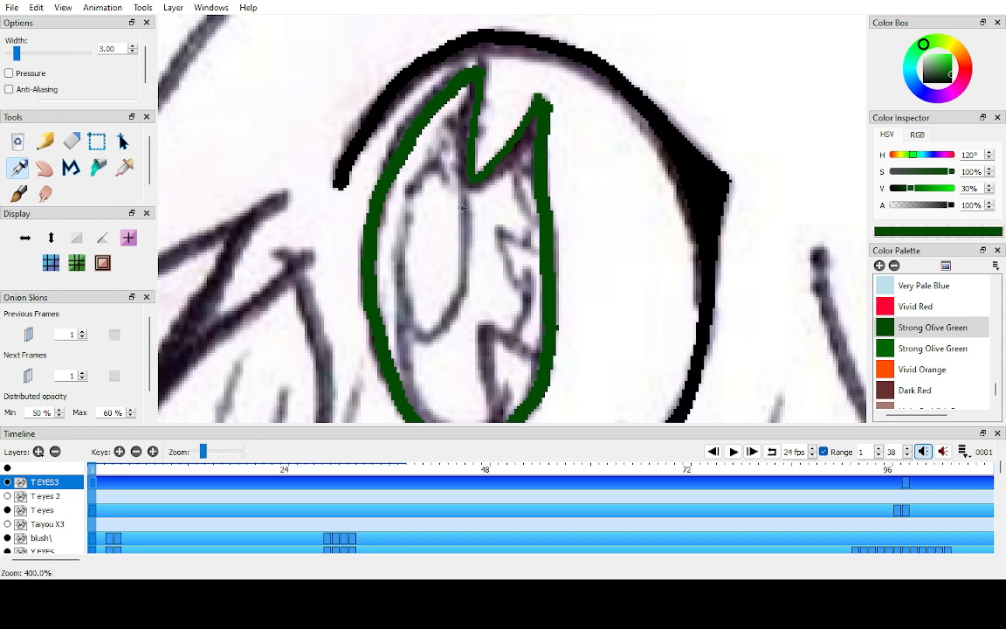
mouse_move(465, 216)
mouse_down()
mouse_move(429, 156)
mouse_move(409, 189)
mouse_move(402, 289)
mouse_move(410, 325)
mouse_move(430, 337)
mouse_move(454, 303)
mouse_move(465, 218)
mouse_up()
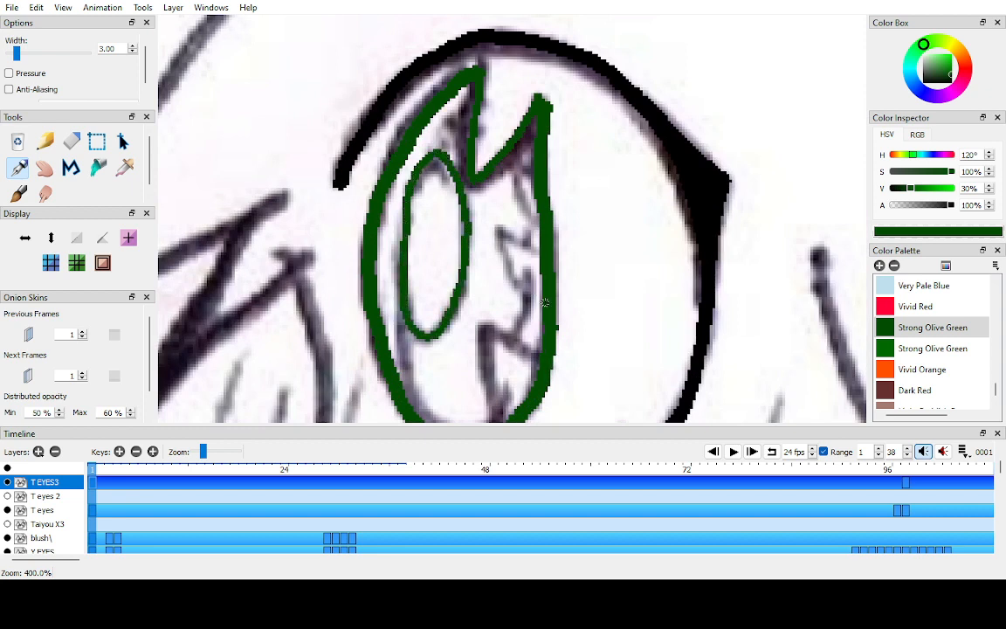
mouse_move(544, 301)
mouse_down()
mouse_move(504, 243)
mouse_move(536, 256)
mouse_up()
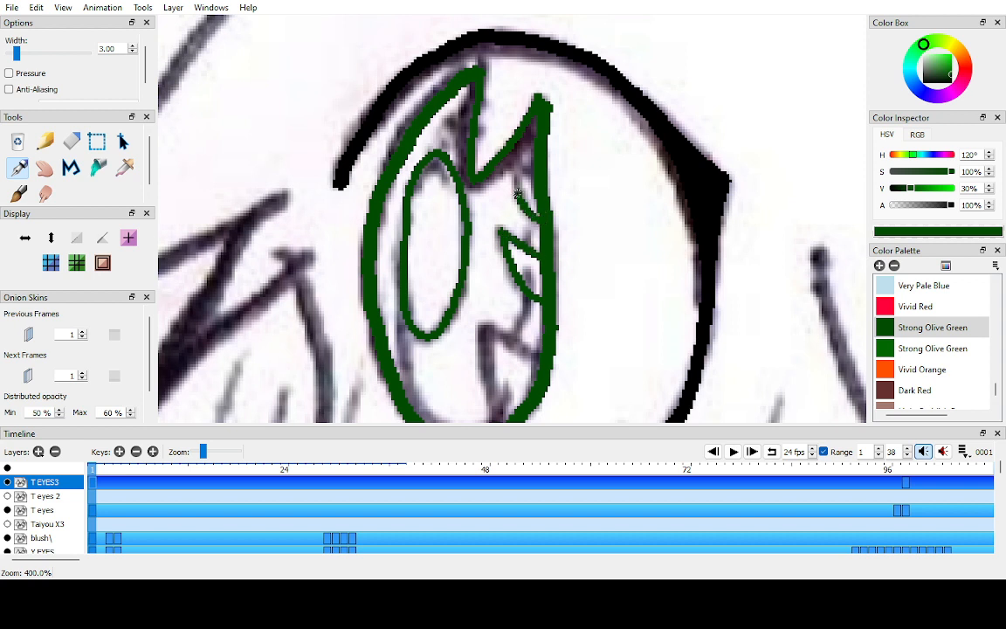
mouse_move(518, 194)
mouse_down()
mouse_move(509, 173)
mouse_move(518, 156)
mouse_up()
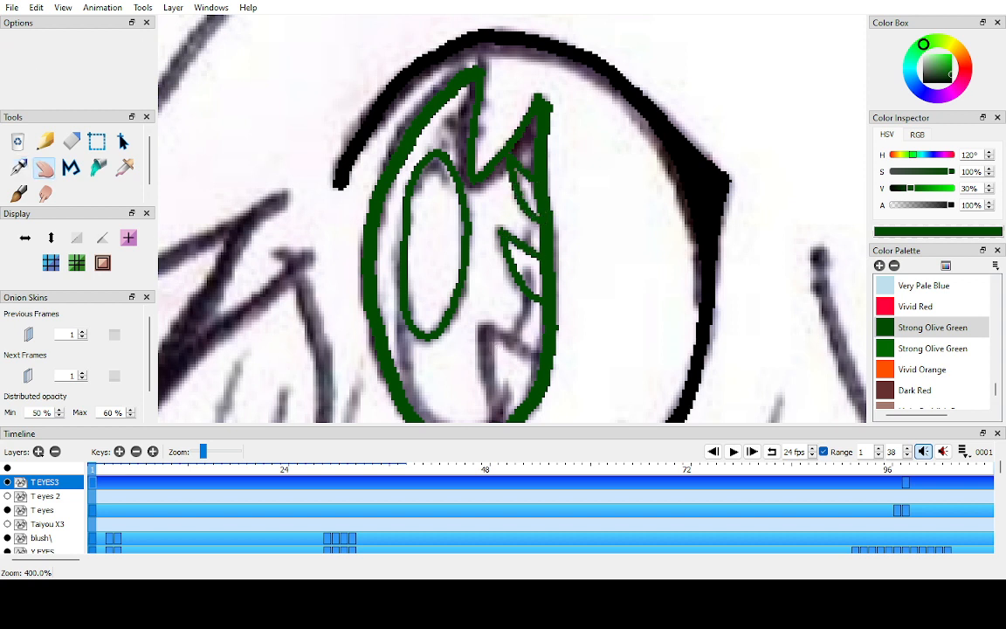
- Trace the lower spikes on the iris's right edge and the inner rim curves above and below the highlight oval
scroll(492, 348, down, 3)
mouse_move(496, 341)
mouse_down()
mouse_move(480, 248)
mouse_move(533, 280)
mouse_move(504, 254)
mouse_move(522, 210)
mouse_up()
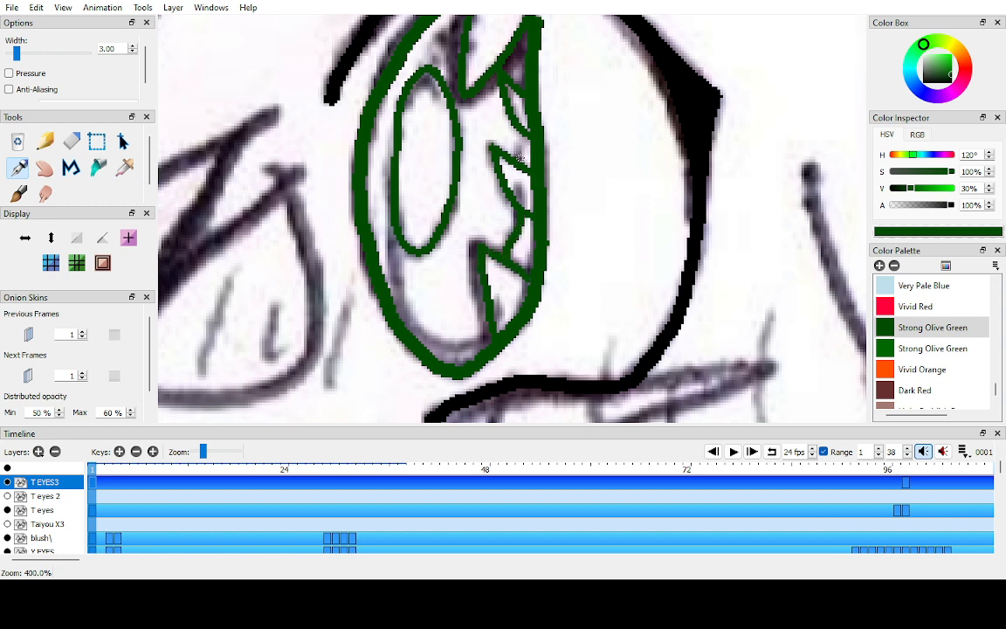
key(e)
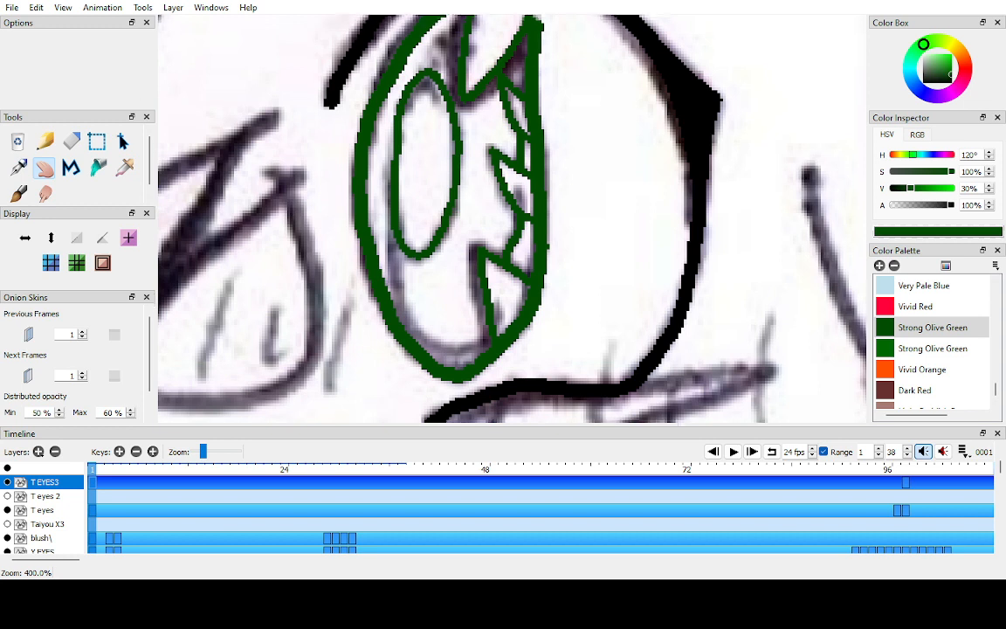
mouse_move(434, 63)
mouse_down()
mouse_move(435, 81)
mouse_move(468, 43)
mouse_up()
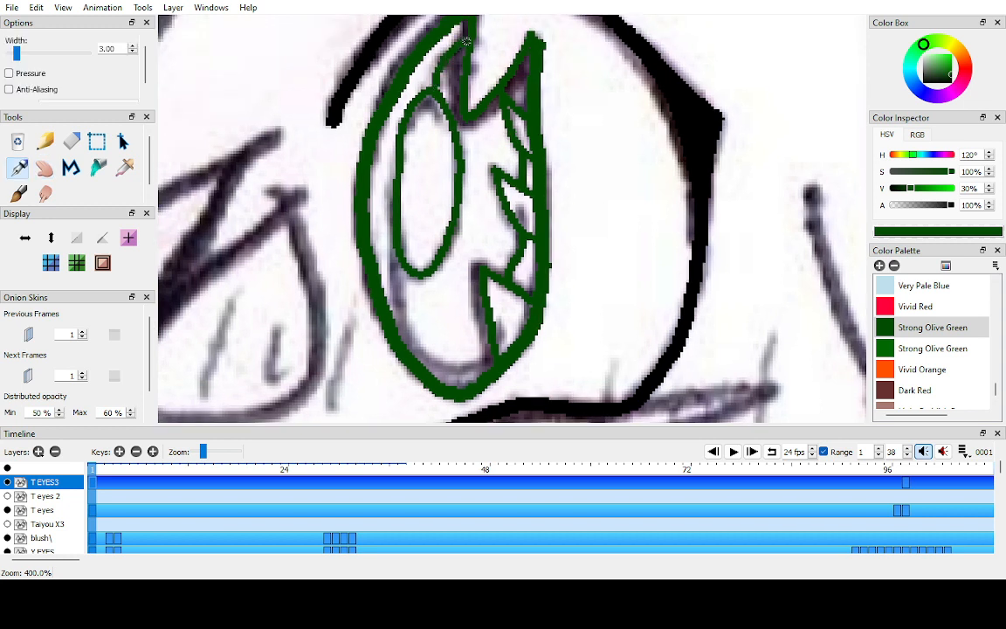
mouse_move(400, 264)
mouse_down()
mouse_move(412, 328)
mouse_move(442, 354)
mouse_move(478, 361)
mouse_up()
key(h)
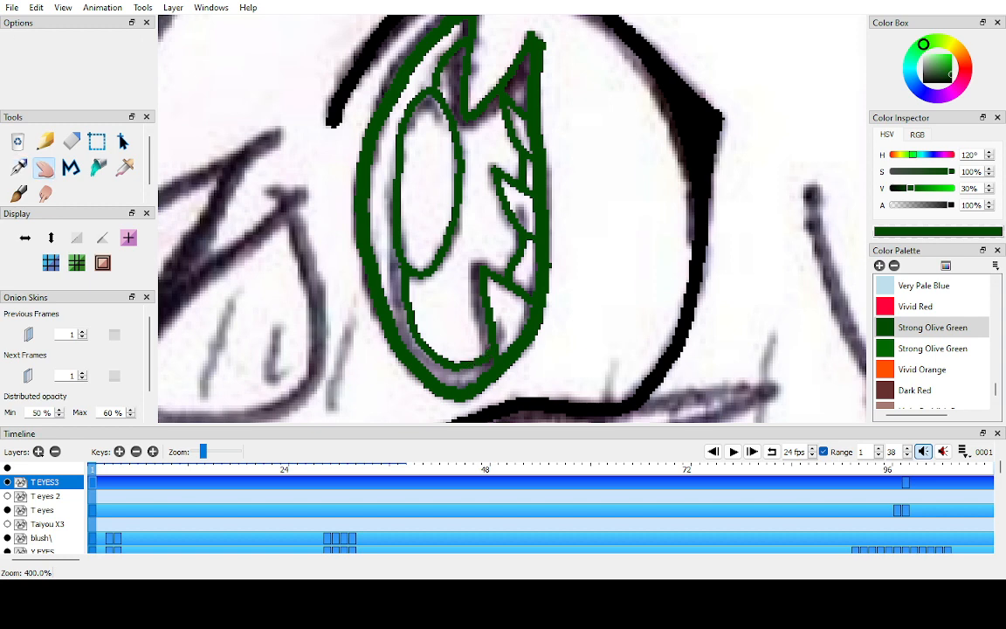
- Show only the T EYES3 layer, store a duplicate of its line-art key at frame 97, and return to frame 1
click(7, 468)
scroll(512, 218, down, 3)
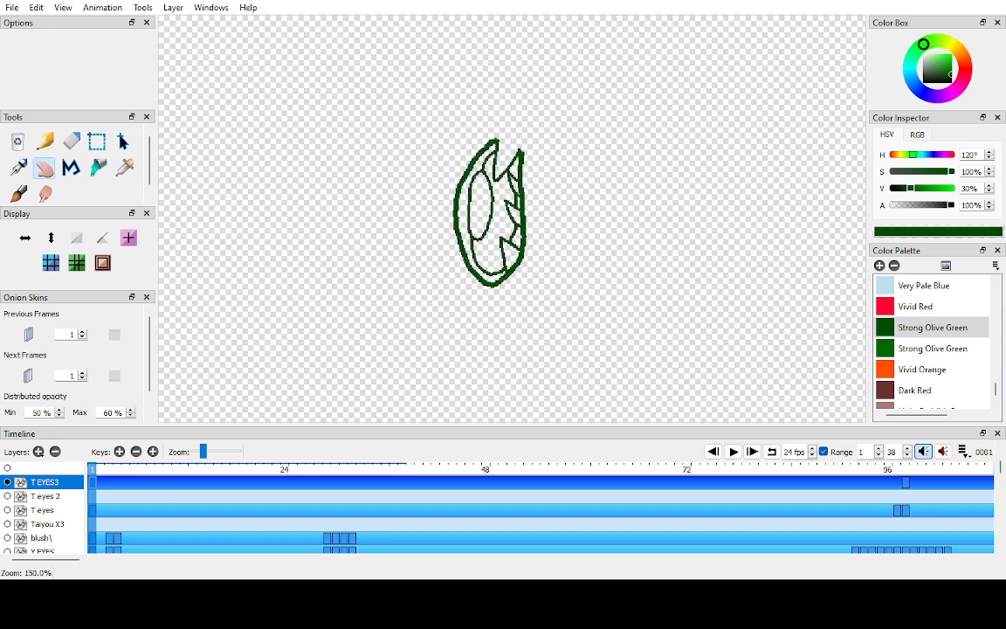
drag(101, 482, 897, 482)
double_click(906, 482)
double_click(897, 482)
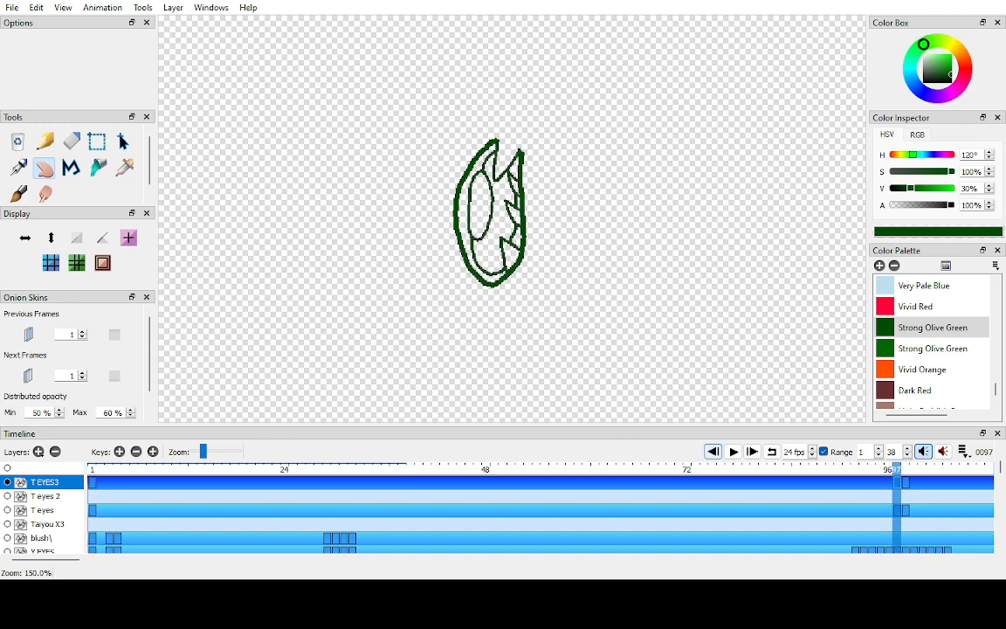
click(713, 451)
- Fill the large central area of the iris around the highlight oval with the darker Strong Olive Green
scroll(512, 219, up, 2)
scroll(496, 198, up, 1)
key(k)
click(496, 198)
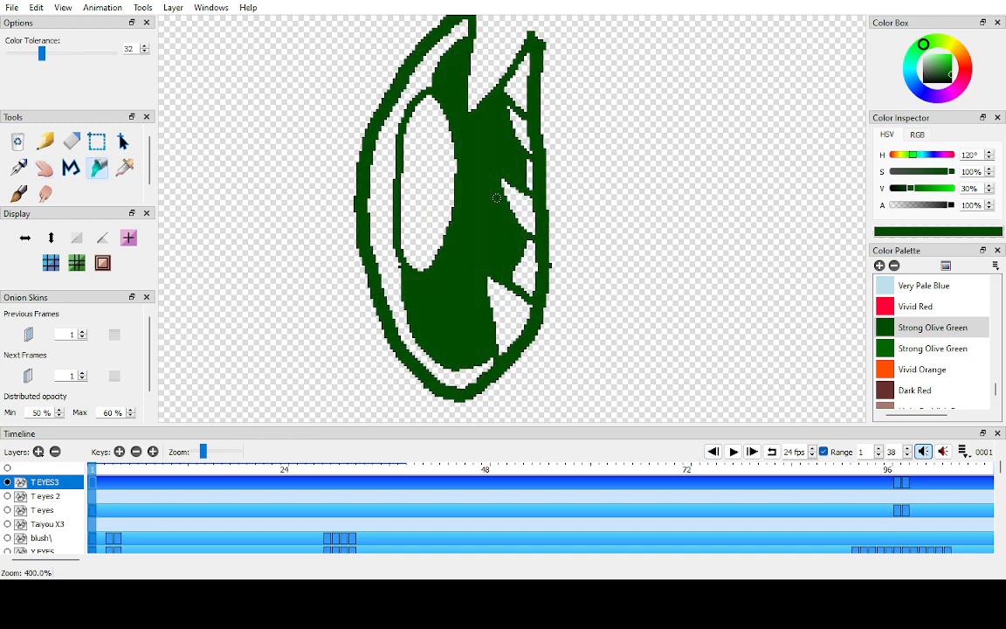
- Fill the iris's left rim and the gaps between its right-edge spikes with the 40% value Strong Olive Green
click(933, 348)
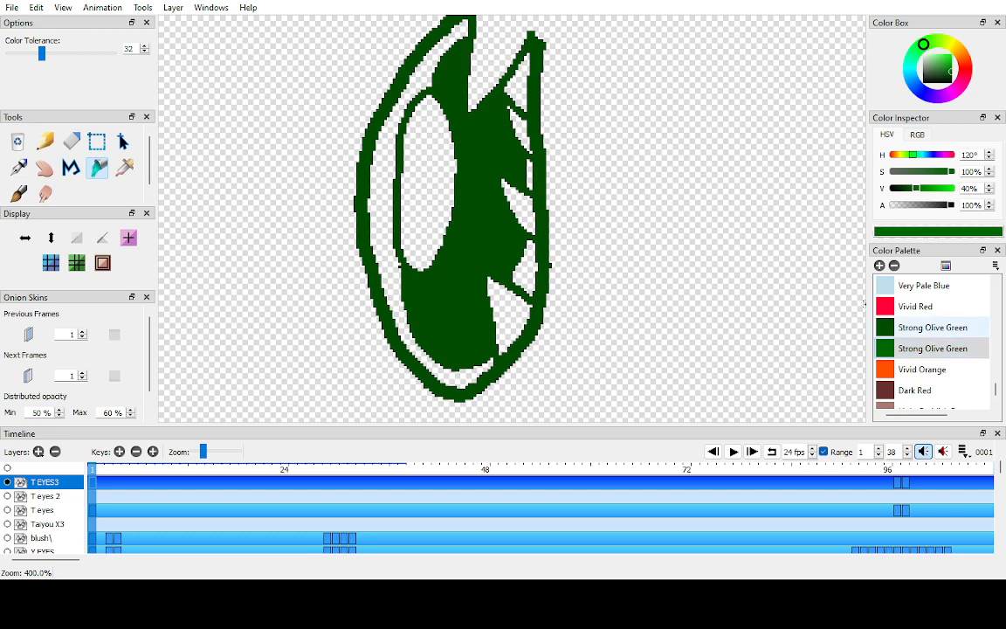
click(402, 158)
click(530, 280)
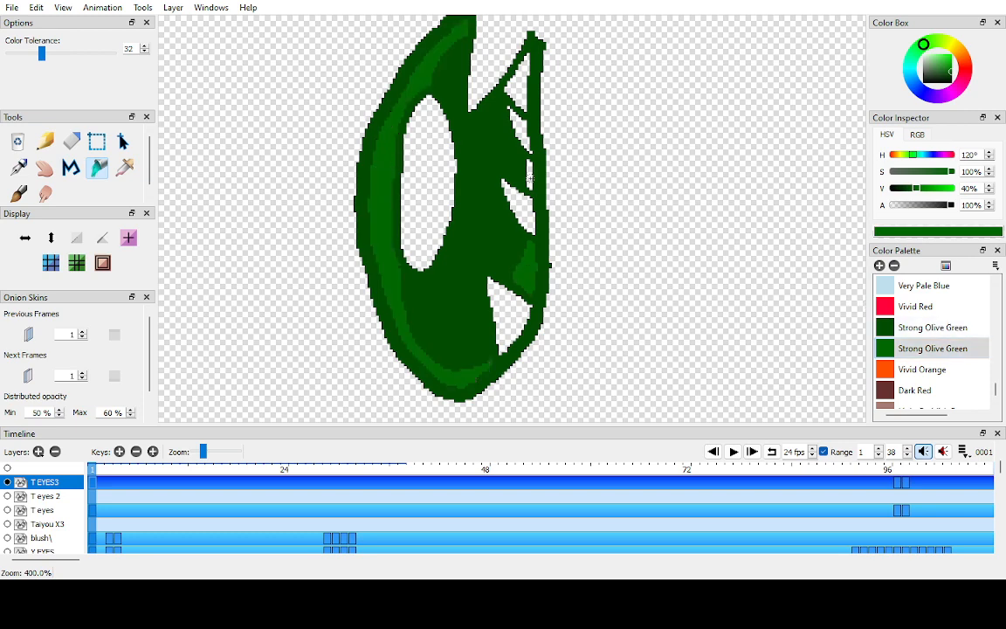
click(529, 176)
click(524, 100)
- Choose the white Kaze/Yuki fur palette colour and fill the highlight oval and the three spikes on the iris's right edge
key(h)
scroll(933, 341, up, 10)
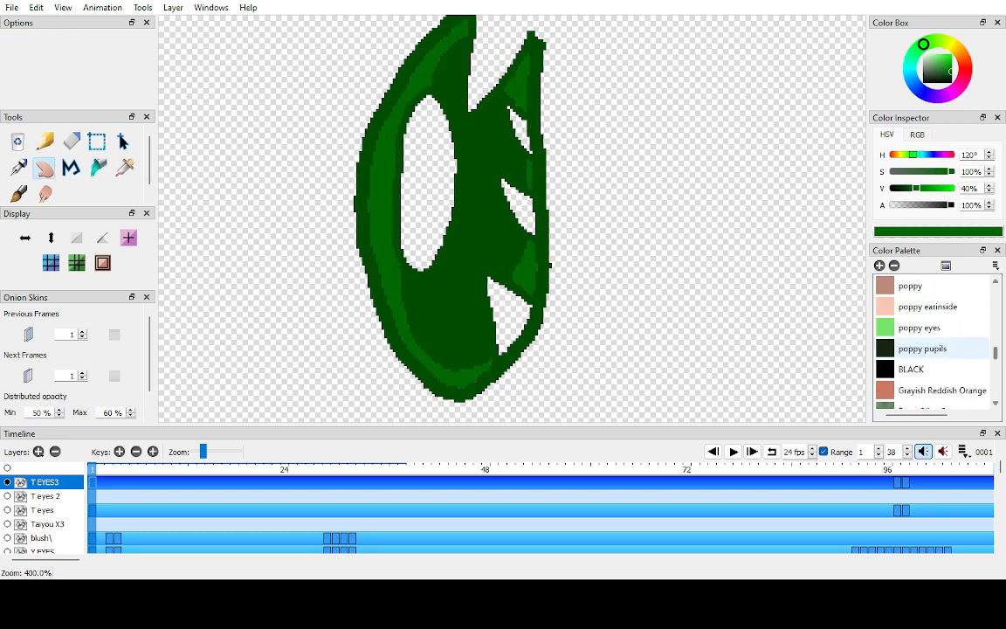
scroll(933, 341, down, 2)
click(913, 391)
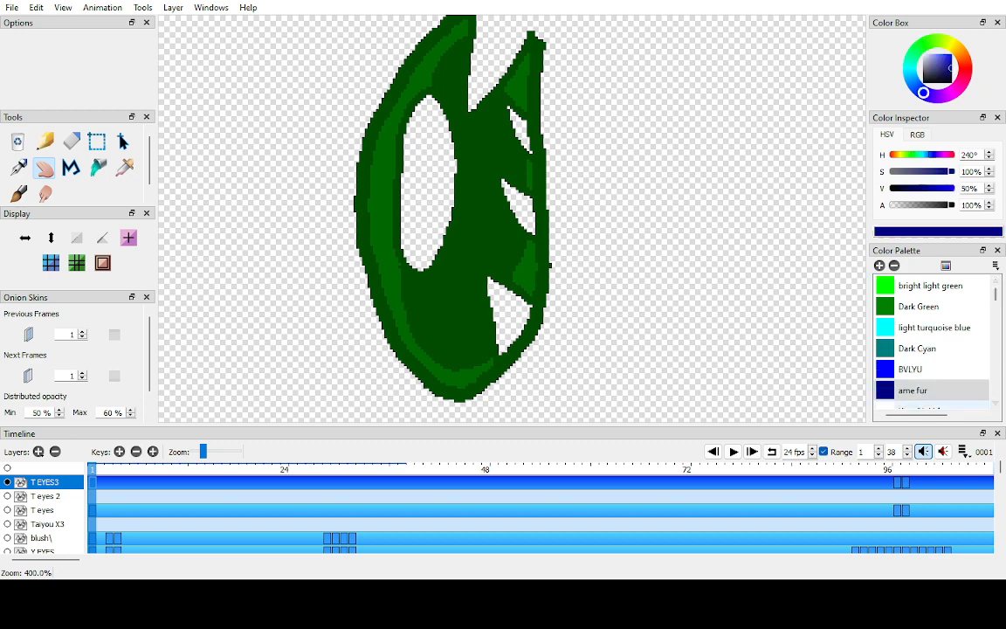
click(914, 405)
drag(430, 187, 428, 188)
key(k)
click(439, 147)
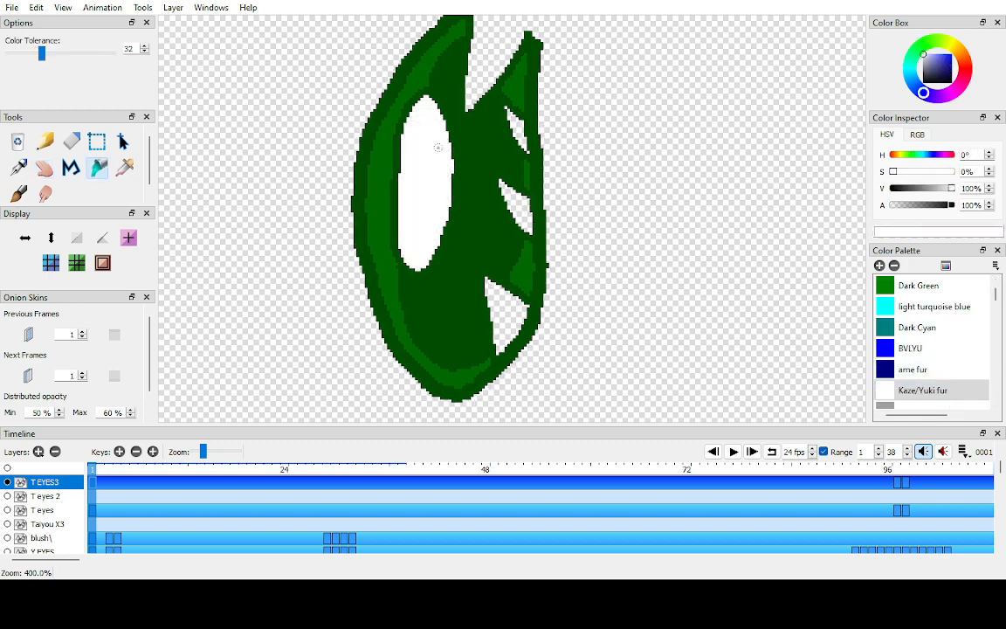
click(503, 298)
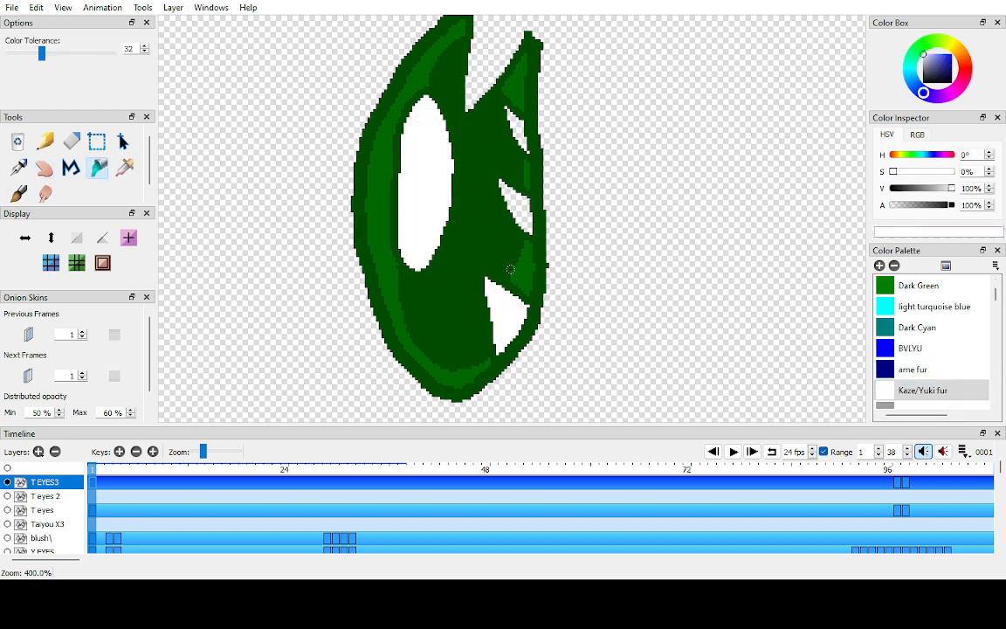
click(522, 200)
click(518, 128)
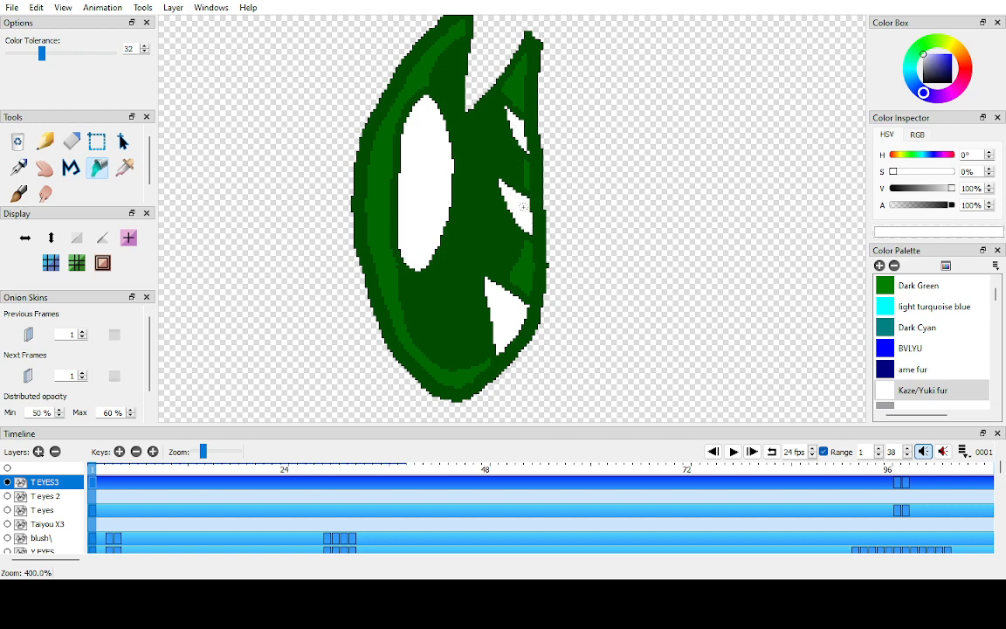
- Fill the leftover transparent pixels at the tips of the white spikes with white
scroll(523, 207, up, 2)
key(h)
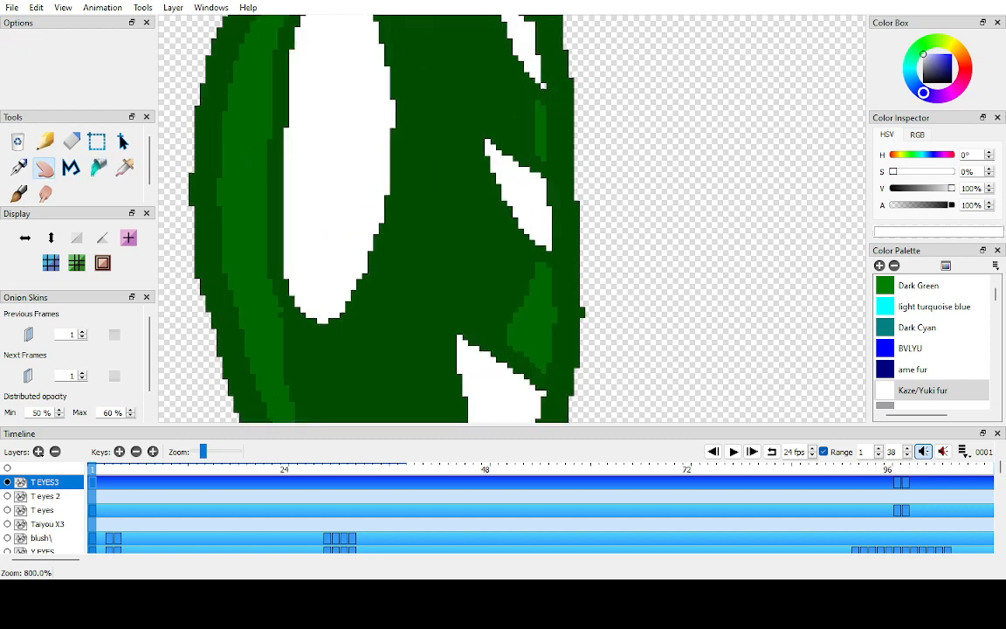
scroll(437, 207, up, 5)
key(k)
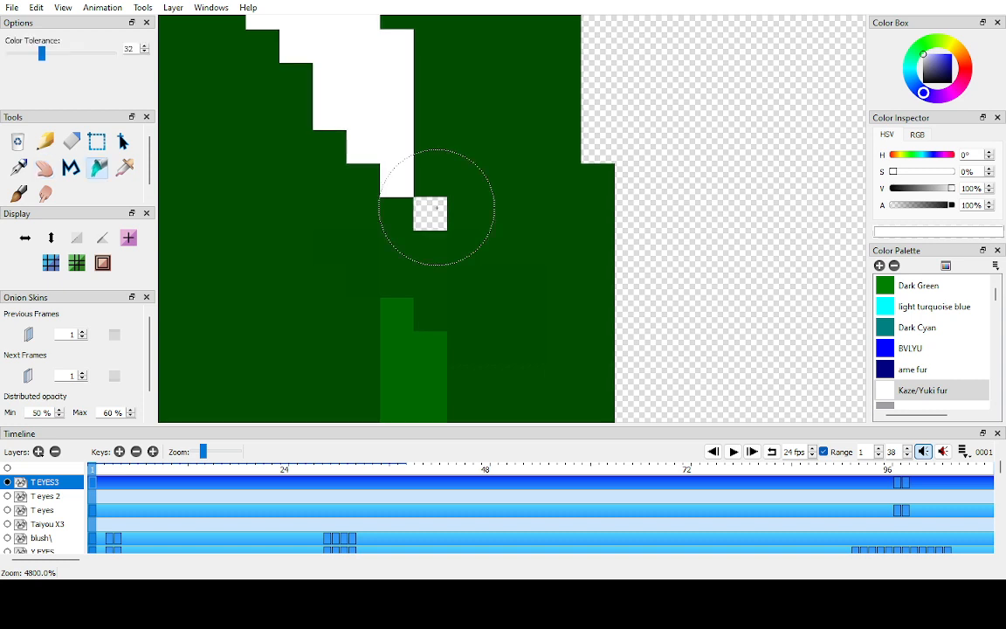
click(437, 207)
key(h)
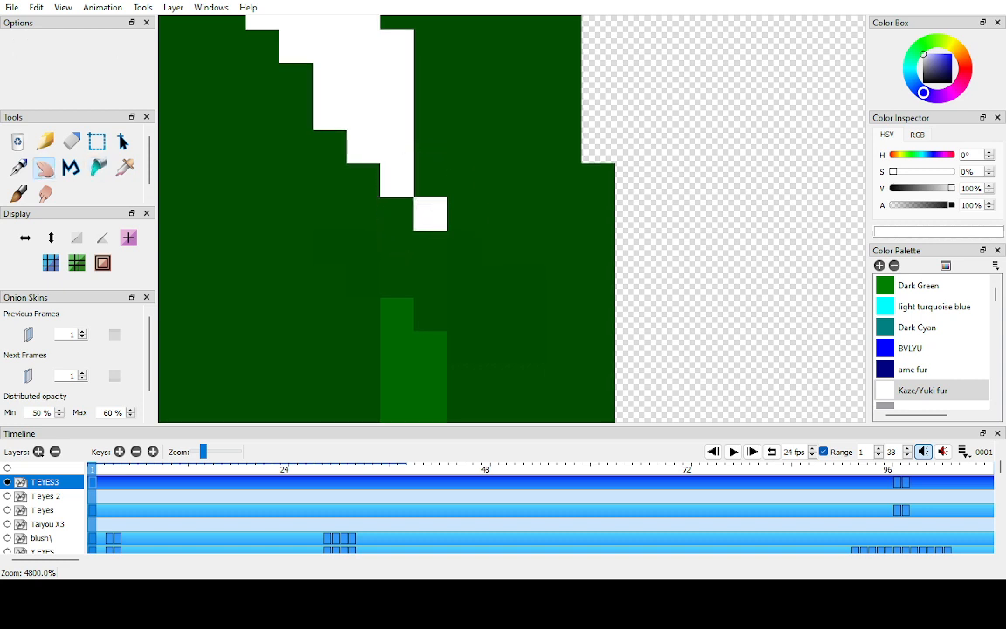
drag(437, 207, 521, 374)
drag(376, 44, 492, 365)
key(k)
click(371, 159)
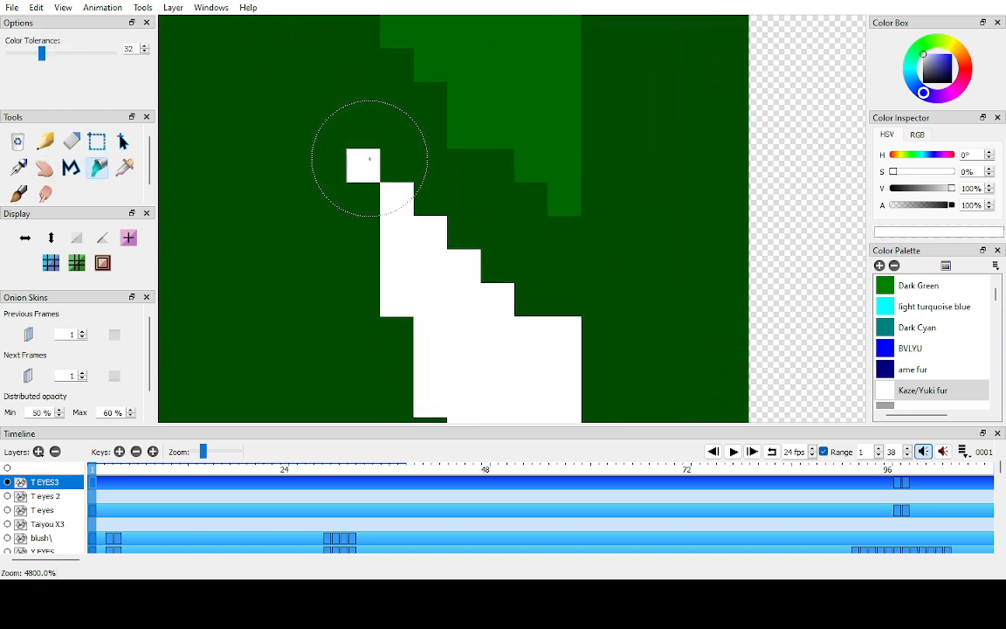
key(h)
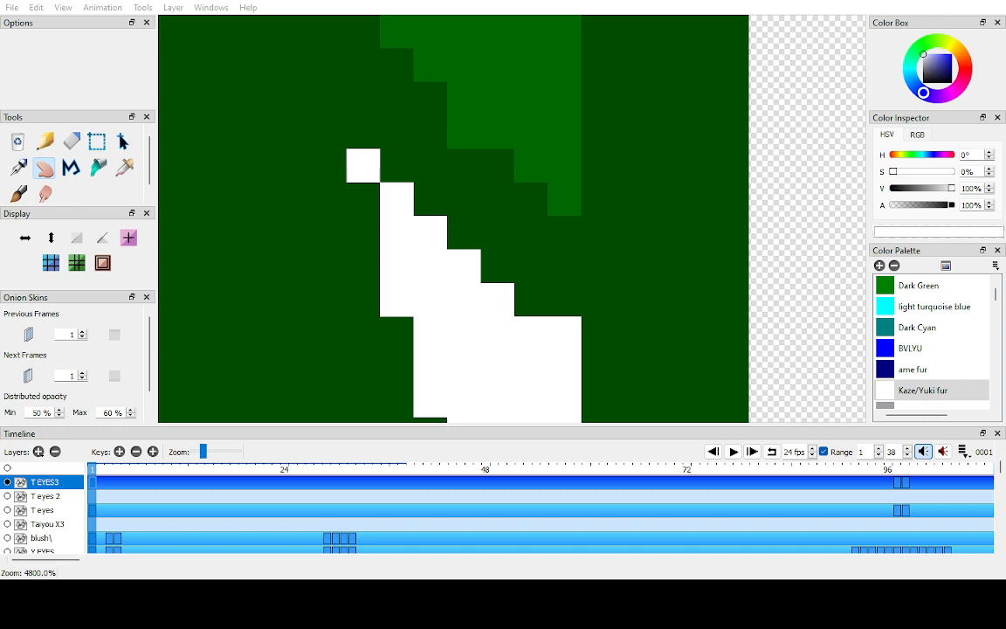
drag(438, 262, 463, 201)
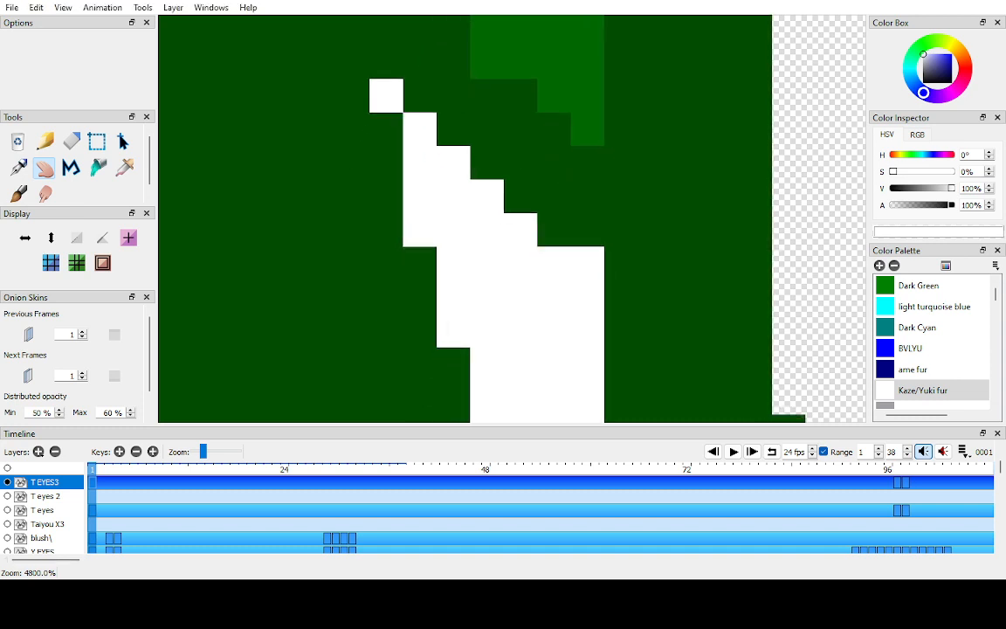
scroll(465, 218, down, 10)
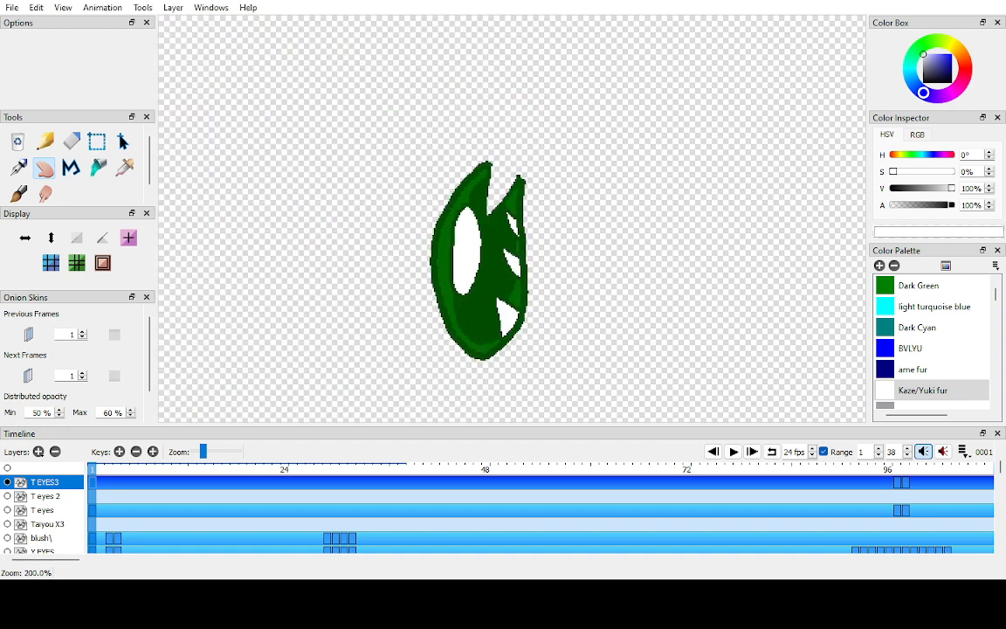
- Duplicate the T EYES3 drawing from frame 1, move the copy to frame 96, and return to frame 1
key(F6)
key(Left)
drag(100, 482, 889, 483)
click(888, 469)
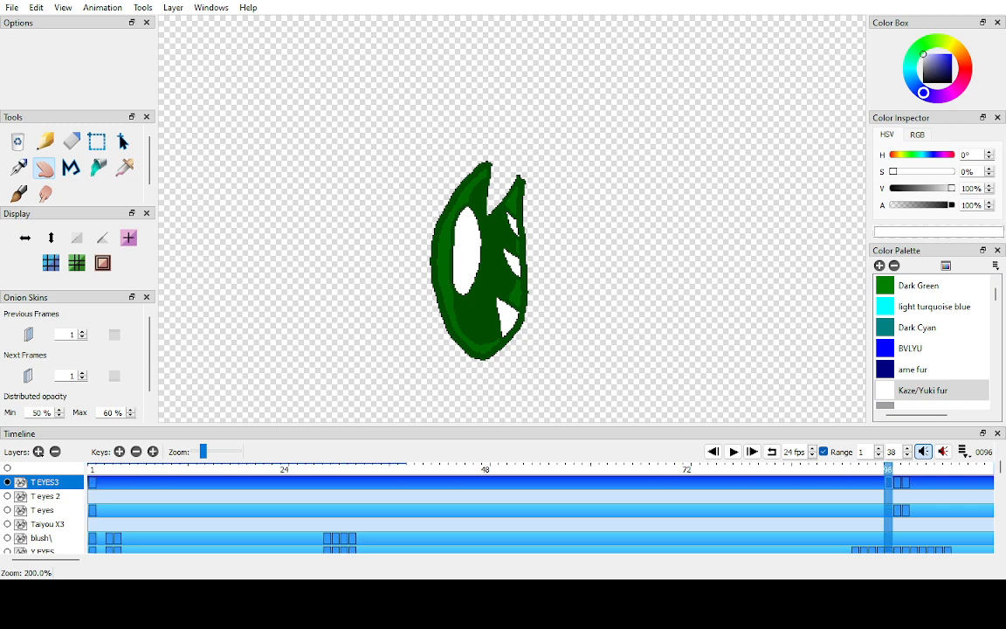
scroll(512, 218, up, 1)
click(714, 451)
- With all layers shown, paint a white oval highlight at the top of the green pupil using a 7.00 wide pen
click(7, 468)
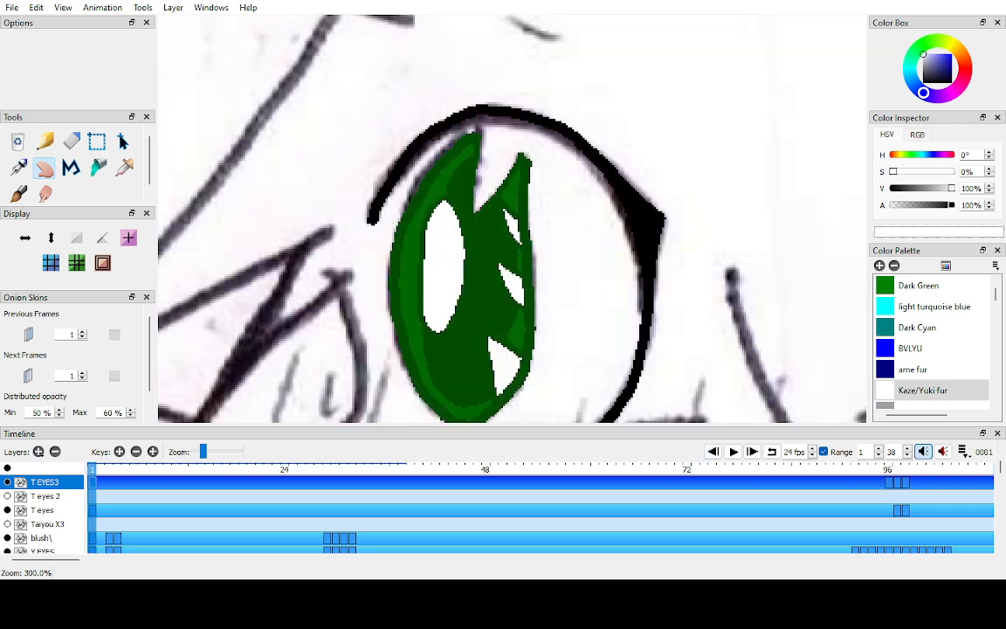
key(n)
key(p)
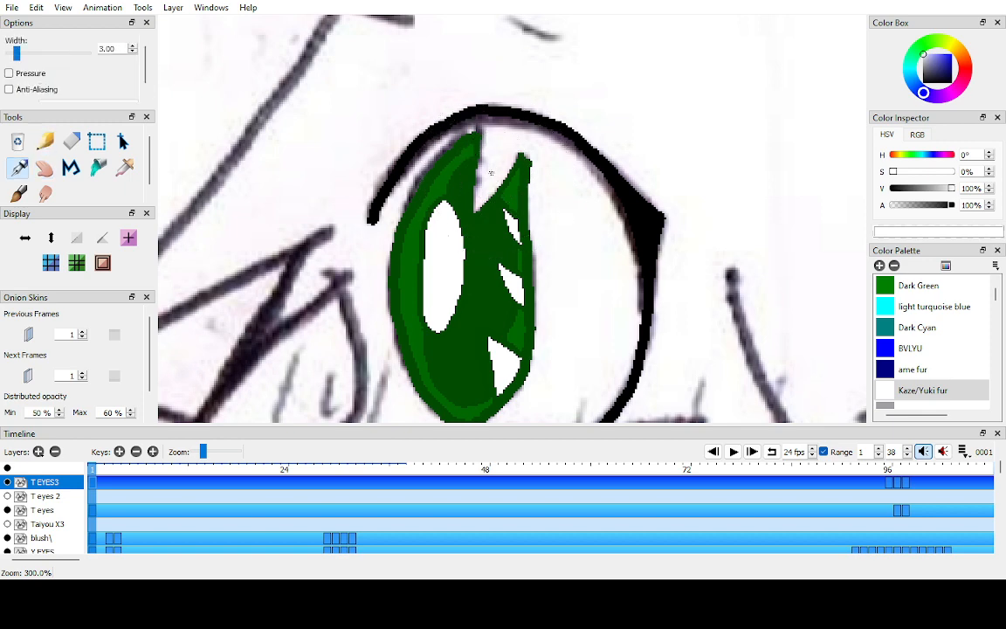
scroll(477, 181, up, 2)
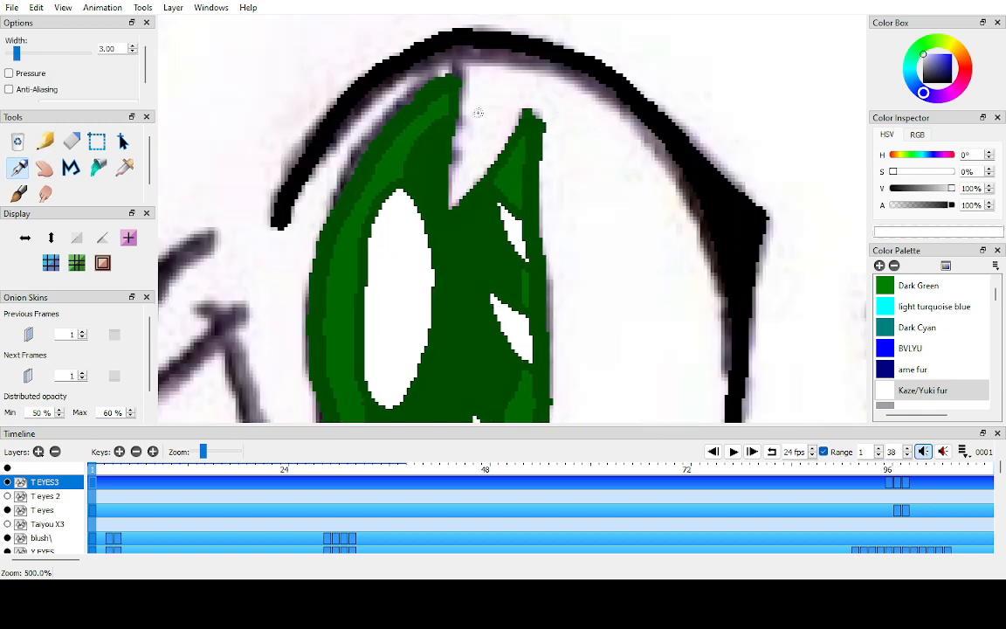
key(n)
key(p)
key(Up)
key(Up)
key(Up)
key(Up)
key(Up)
key(Up)
key(Up)
key(Up)
key(Up)
key(Up)
key(Up)
key(Down)
key(Down)
key(Down)
key(Down)
key(Down)
key(Down)
key(Down)
mouse_move(508, 129)
mouse_down()
mouse_move(496, 63)
mouse_move(482, 55)
mouse_move(455, 135)
mouse_move(458, 205)
mouse_move(507, 135)
mouse_move(499, 95)
mouse_move(481, 86)
mouse_move(470, 155)
mouse_move(484, 156)
mouse_move(488, 90)
mouse_move(477, 124)
mouse_up()
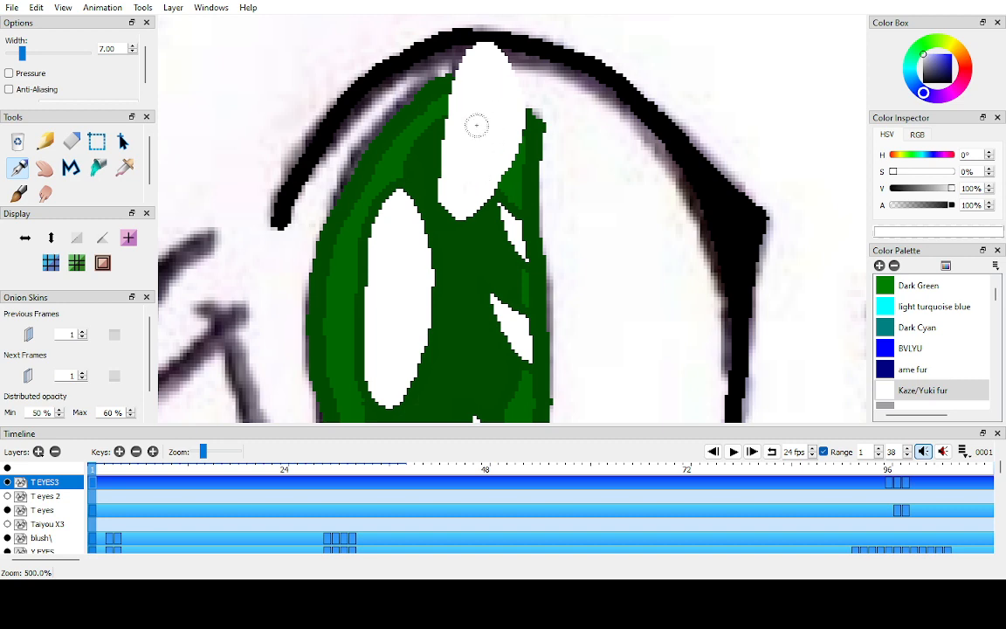
- Duplicate the T EYES3 drawing with the upper highlight, place the copy on frame 95, and return to frame 1
key(h)
click(7, 468)
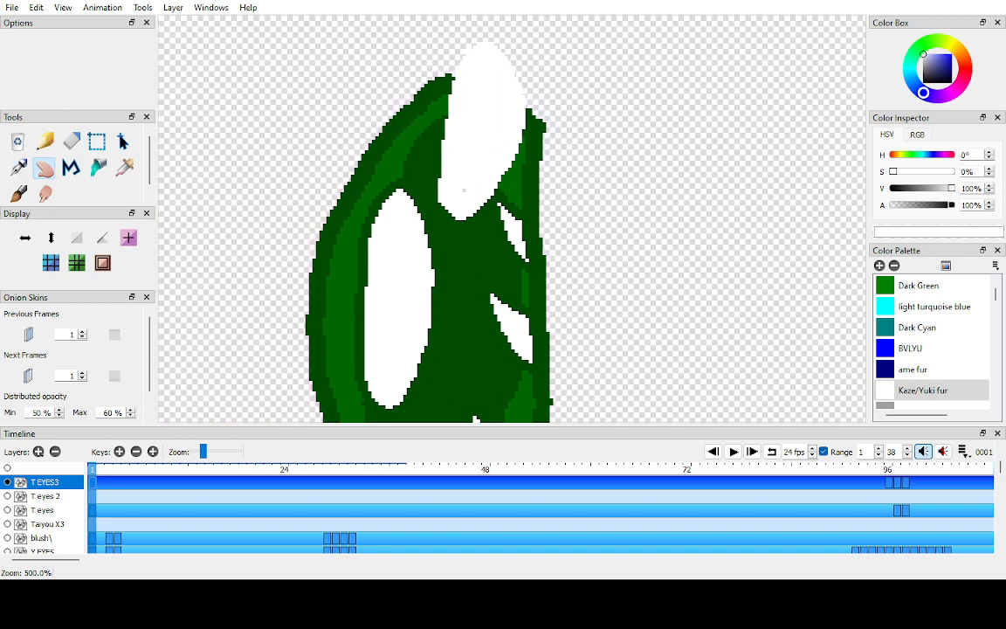
click(7, 468)
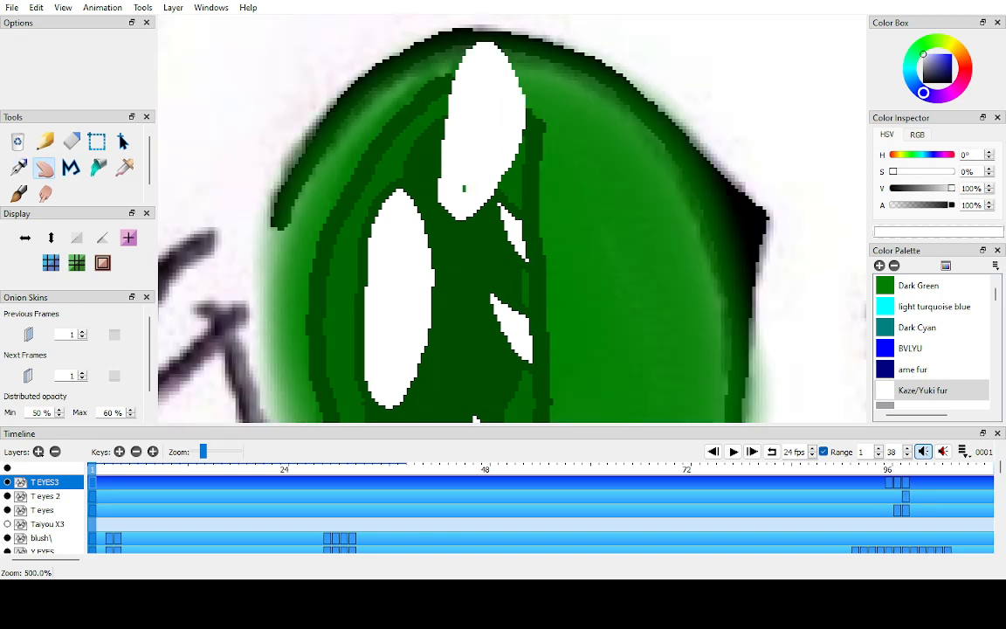
drag(92, 469, 93, 469)
click(880, 481)
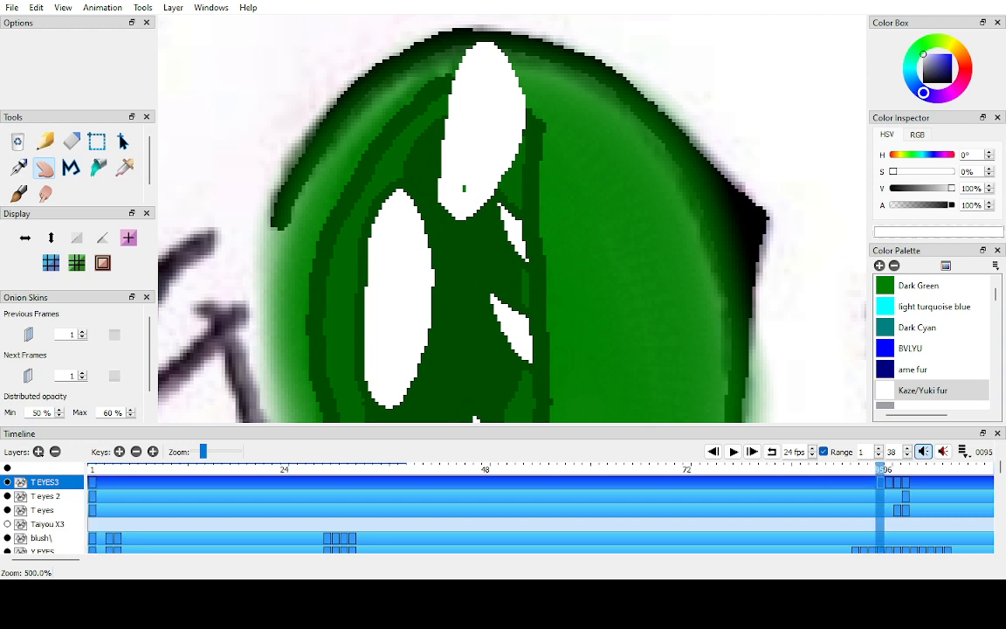
mouse_move(880, 470)
mouse_down()
mouse_move(889, 470)
mouse_move(879, 470)
mouse_up()
click(713, 452)
- Fill the tiny unpainted gap inside the upper white highlight with the pen
click(29, 335)
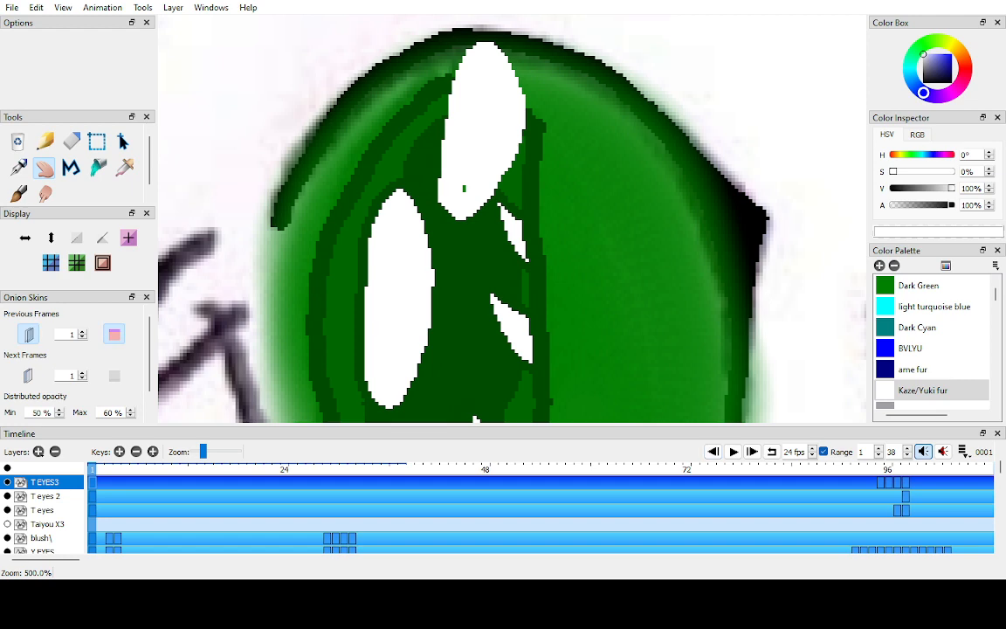
click(29, 335)
click(18, 168)
click(467, 189)
click(45, 168)
scroll(512, 218, down, 4)
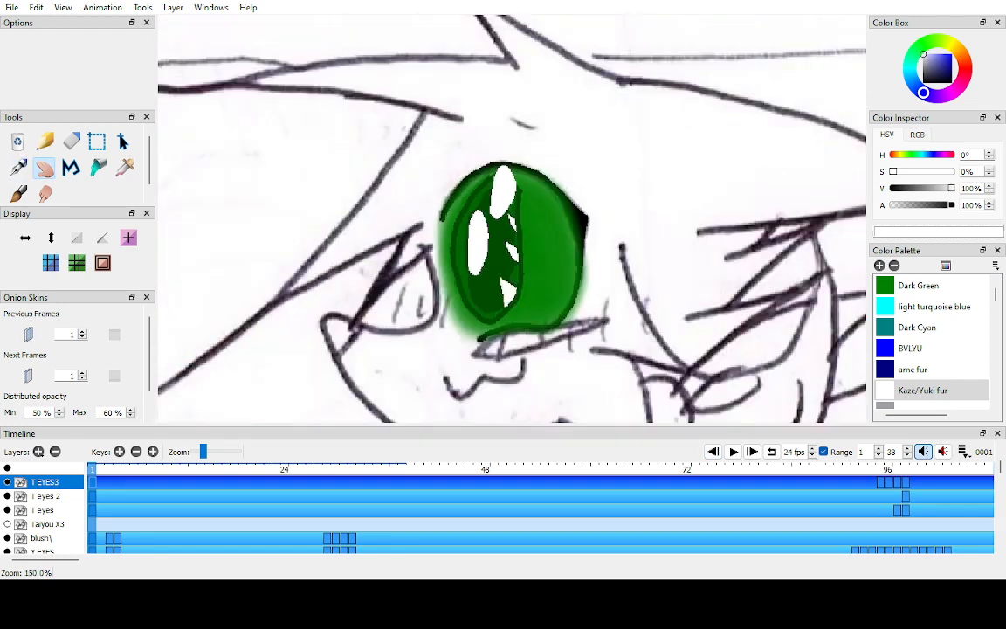
scroll(513, 225, down, 2)
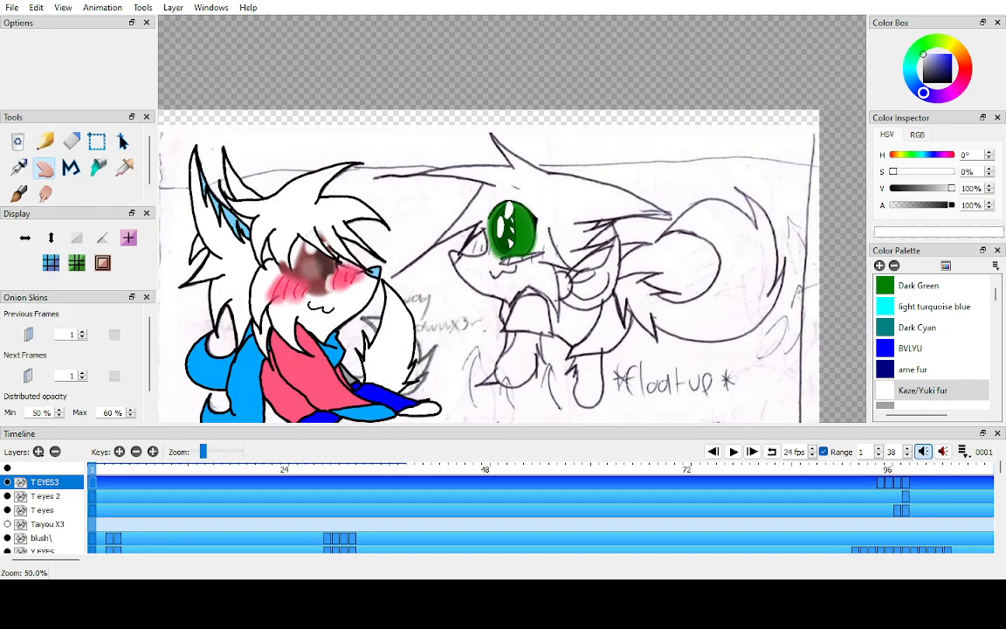
- Isolate the T eyes 2 layer, duplicate its frame 1 drawing onto frame 97, and return to frame 1
click(7, 468)
click(46, 496)
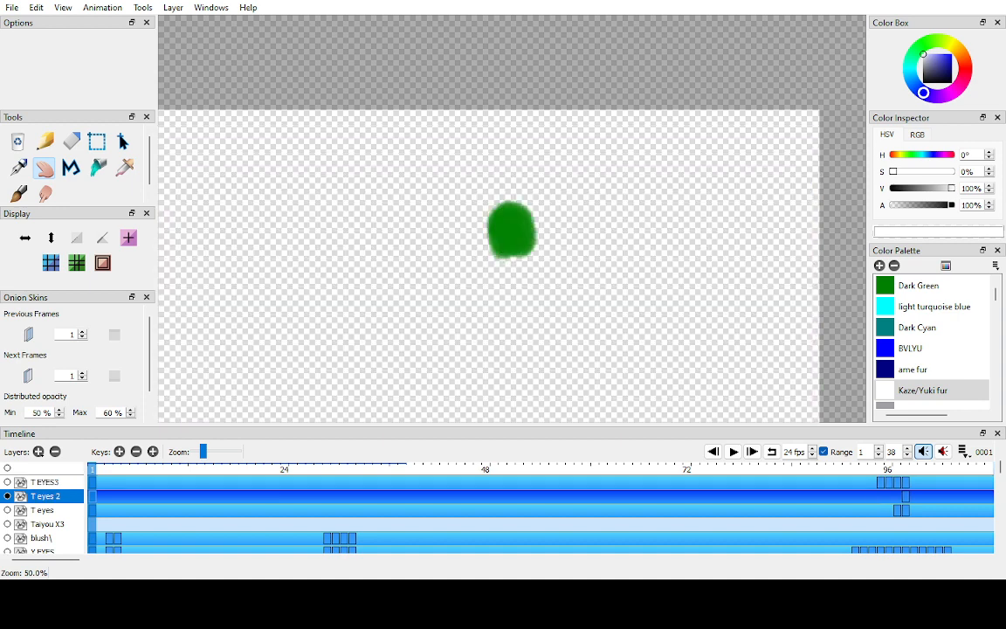
key(F6)
key(comma)
drag(100, 496, 897, 496)
click(897, 470)
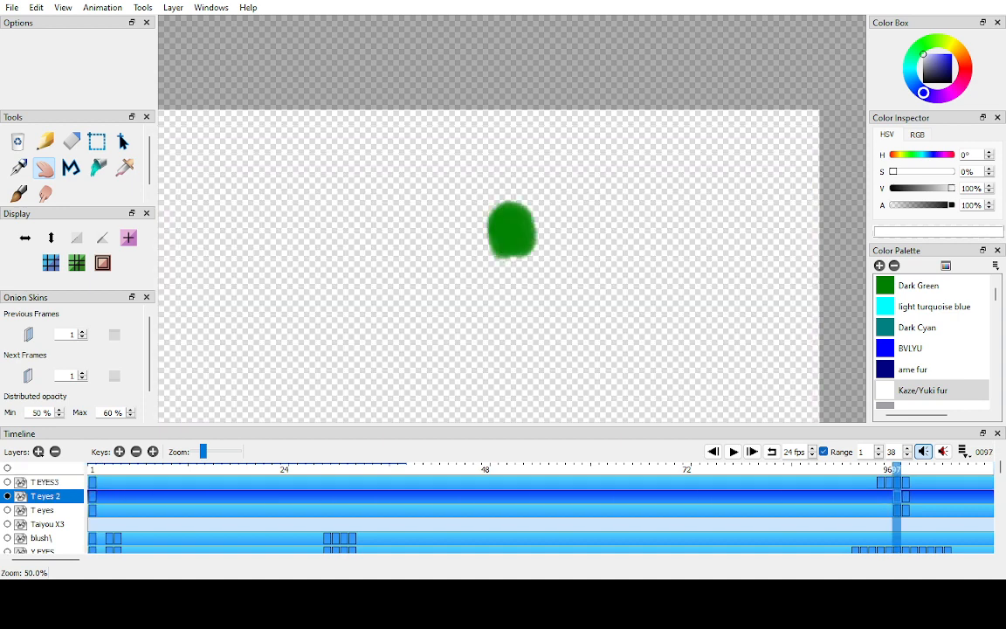
click(713, 451)
- Show all layers including Taiyou X3, and reorder the T eyes 2 layer below T eyes
scroll(512, 220, up, 4)
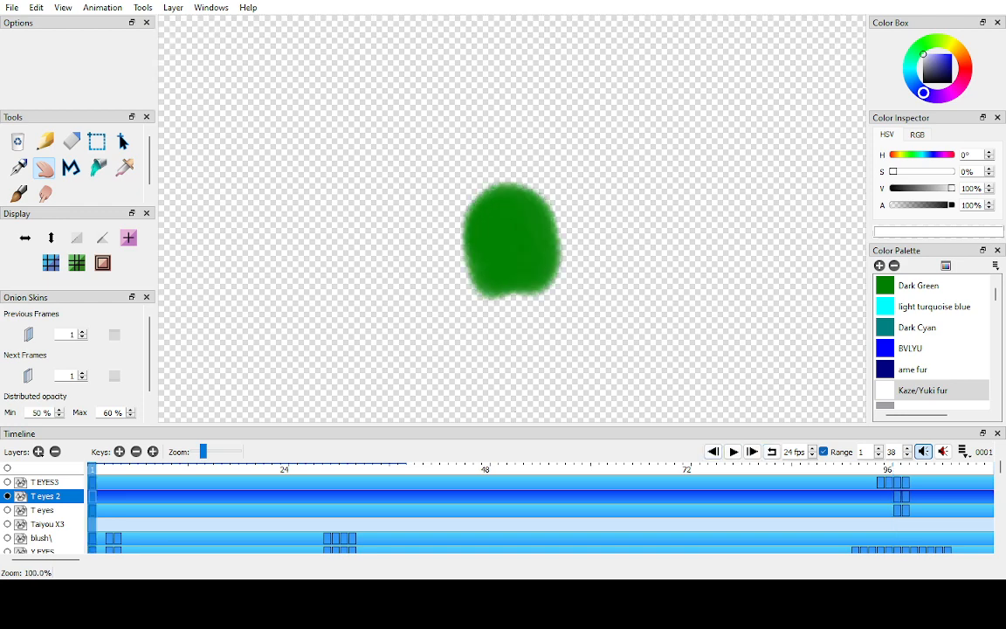
double_click(7, 468)
scroll(516, 365, up, 2)
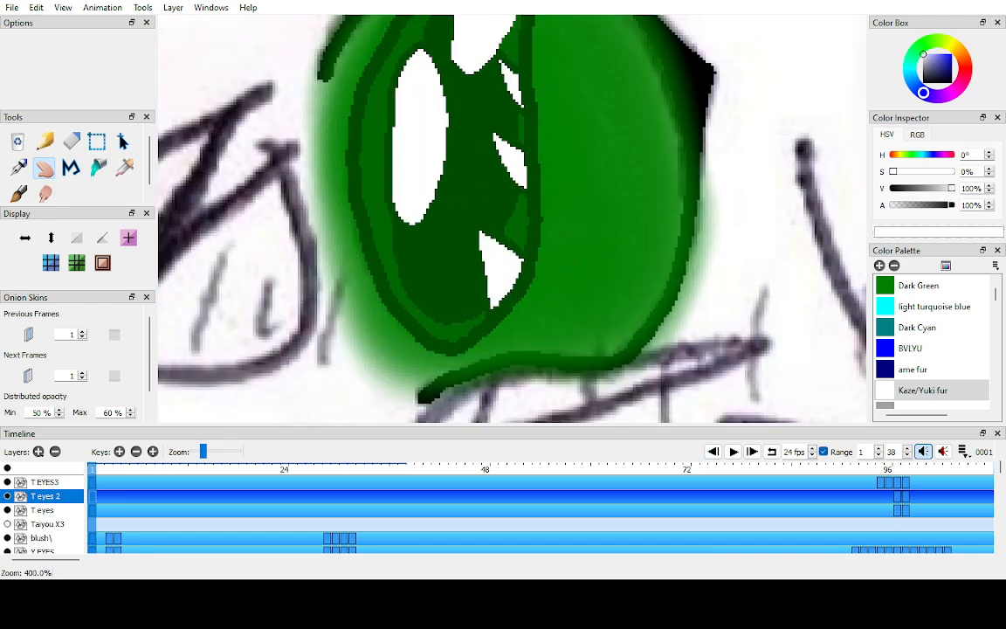
scroll(514, 203, down, 4)
click(7, 510)
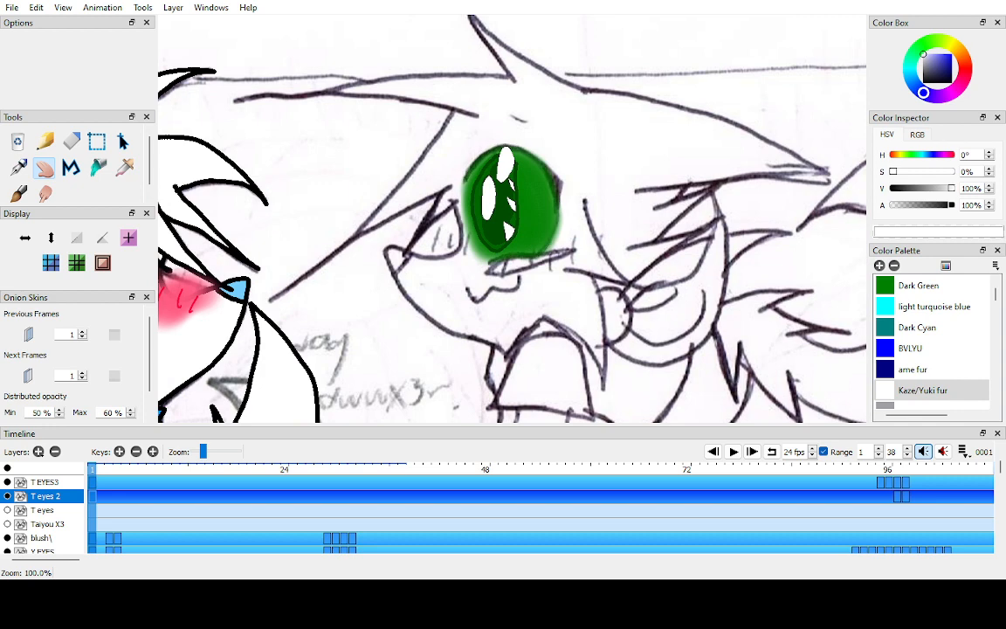
click(7, 510)
click(7, 524)
scroll(512, 220, up, 3)
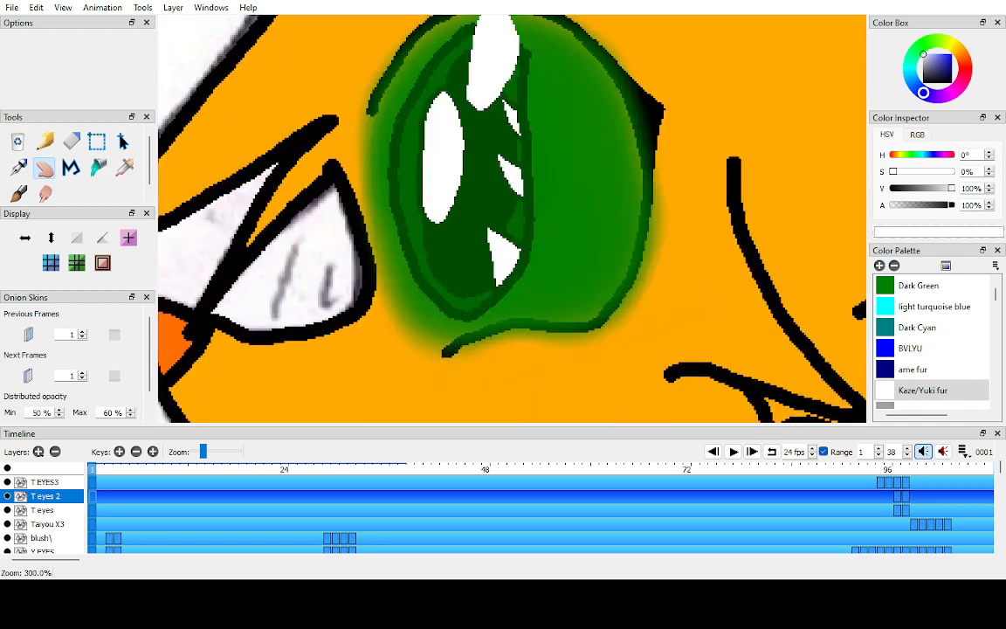
drag(45, 496, 46, 510)
scroll(481, 157, down, 3)
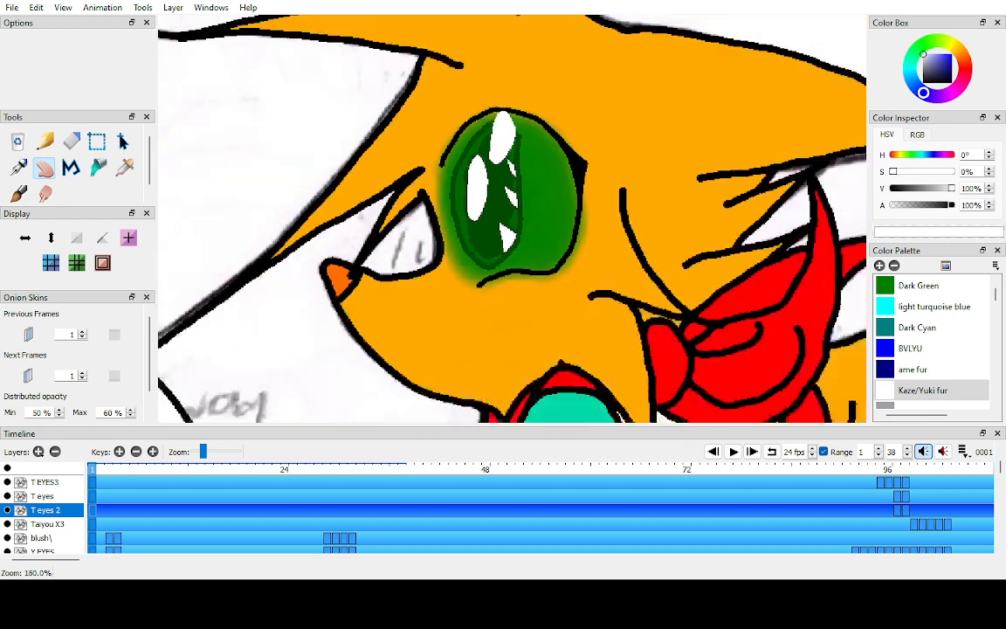
- Erase the green overflow outside the eye's right, lower and upper outline on T eyes 2 with the feathered eraser
scroll(476, 153, up, 2)
key(e)
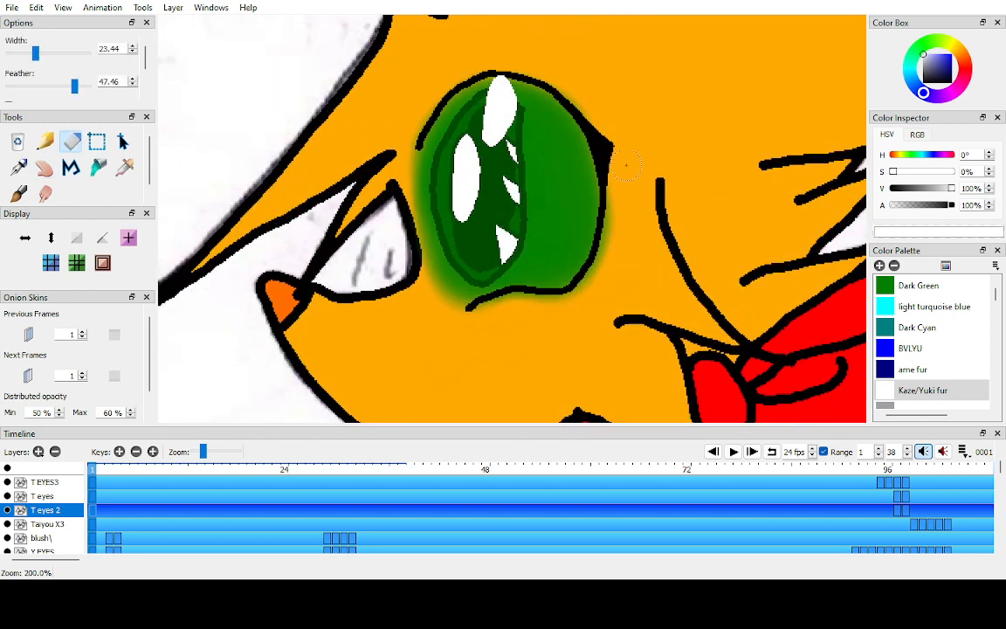
scroll(629, 176, up, 1)
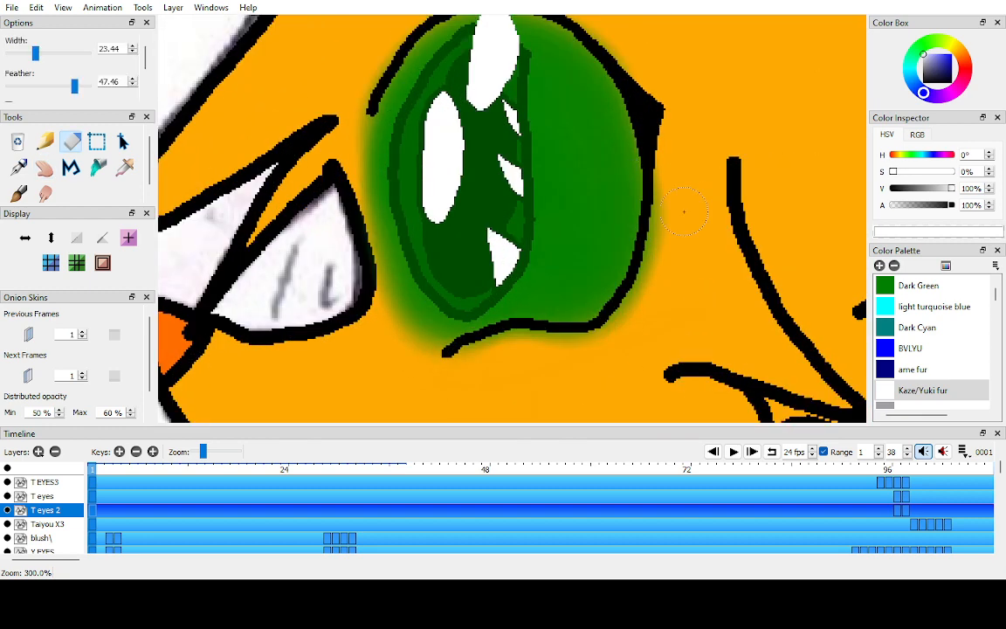
scroll(78, 61, down, 1)
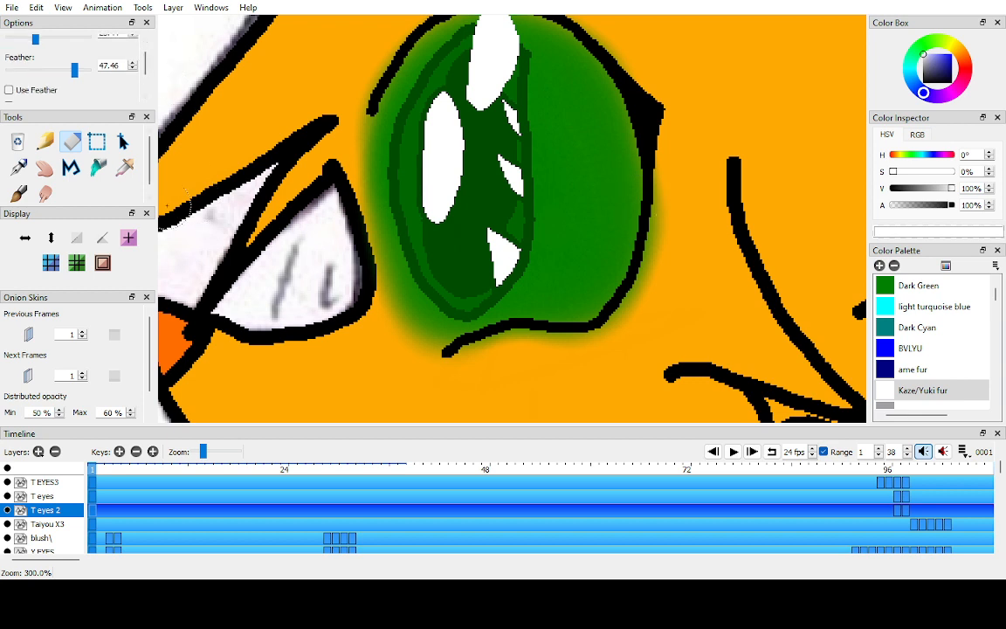
mouse_move(677, 179)
mouse_down()
mouse_move(671, 239)
mouse_move(651, 279)
mouse_move(612, 314)
mouse_move(589, 325)
mouse_move(580, 319)
mouse_up()
mouse_move(677, 197)
mouse_down()
mouse_move(658, 266)
mouse_move(610, 343)
mouse_move(480, 362)
mouse_up()
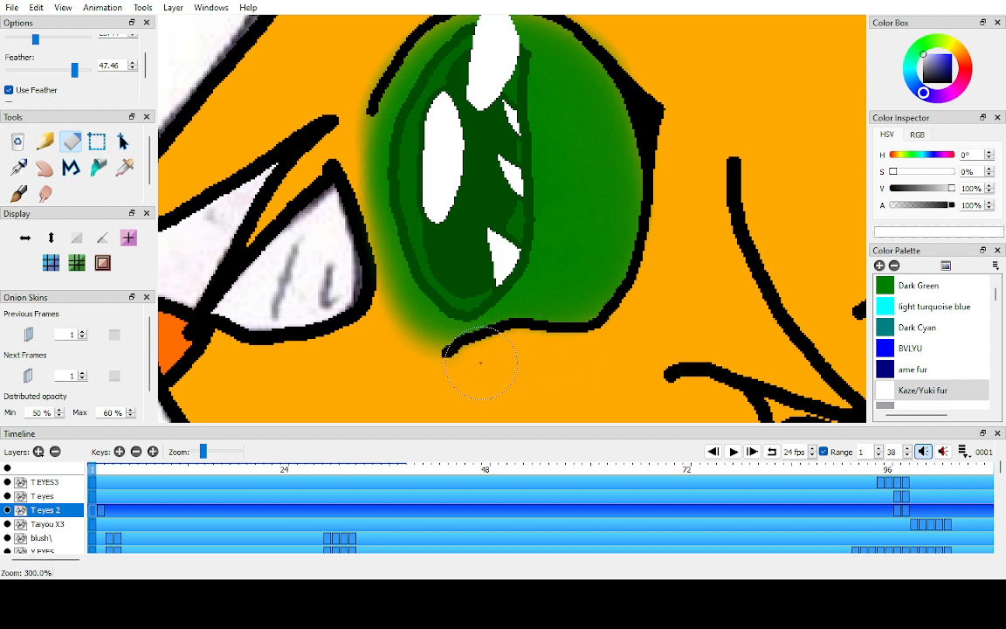
key(space)
drag(437, 288, 458, 396)
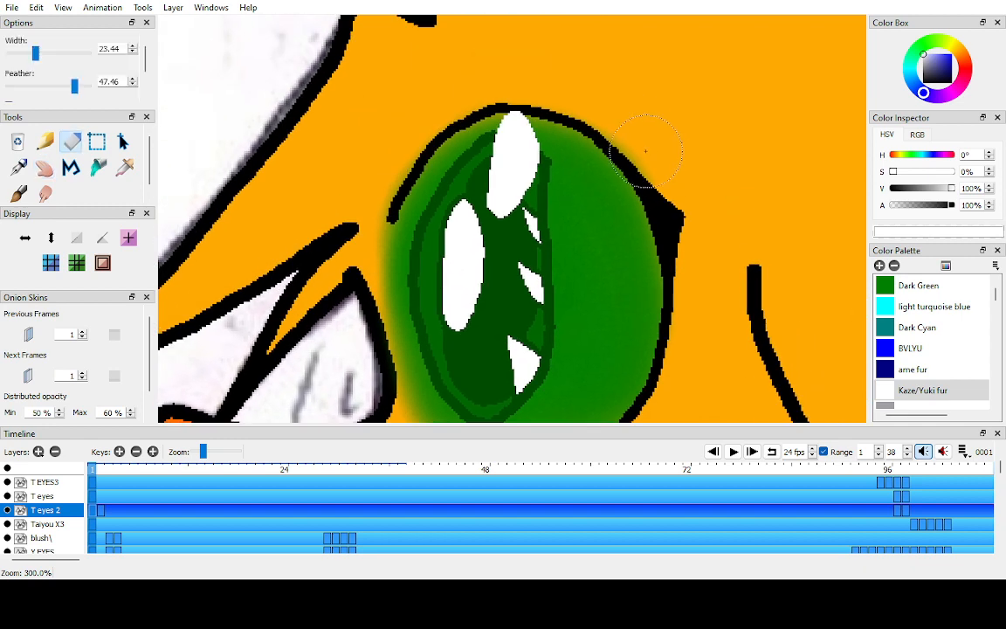
mouse_move(645, 151)
mouse_down()
mouse_move(670, 169)
mouse_move(650, 142)
mouse_move(623, 130)
mouse_move(642, 150)
mouse_move(558, 81)
mouse_move(479, 80)
mouse_move(413, 120)
mouse_move(397, 144)
mouse_move(440, 104)
mouse_move(383, 172)
mouse_move(359, 231)
mouse_move(421, 106)
mouse_up()
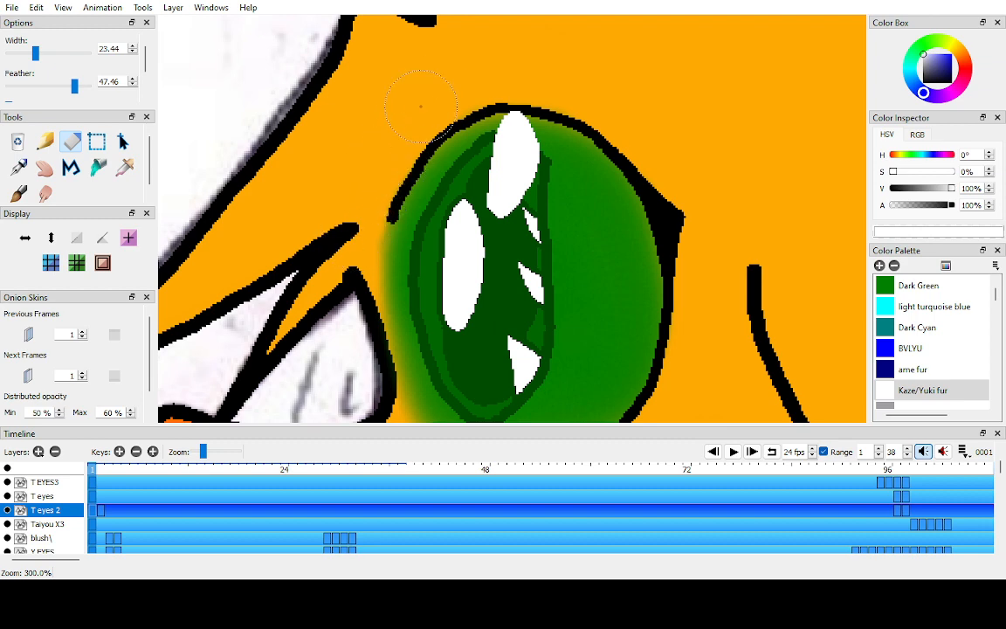
key(space)
scroll(512, 218, down, 5)
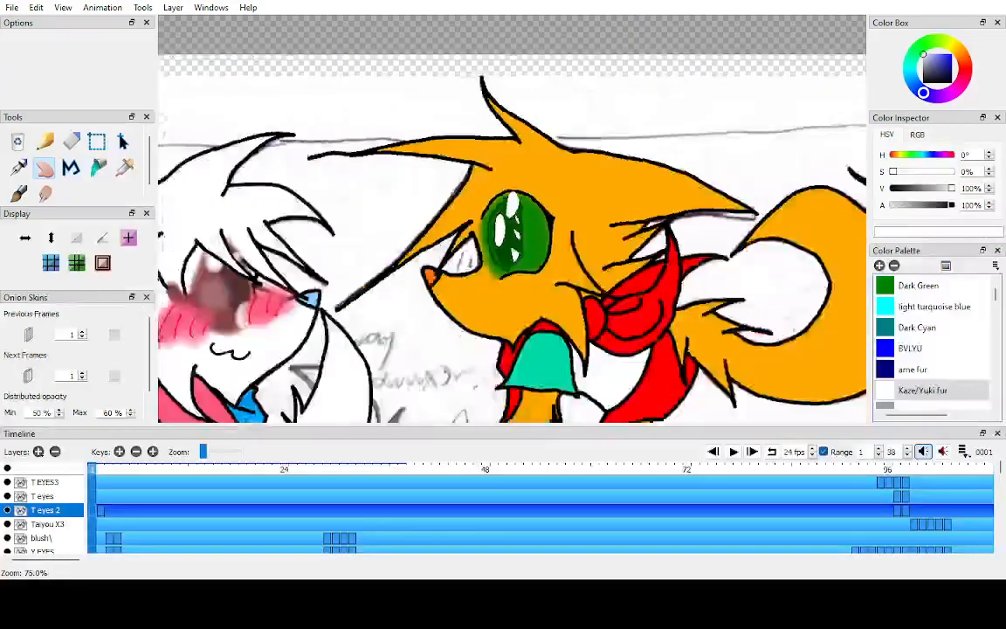
scroll(512, 218, up, 2)
scroll(512, 218, up, 1)
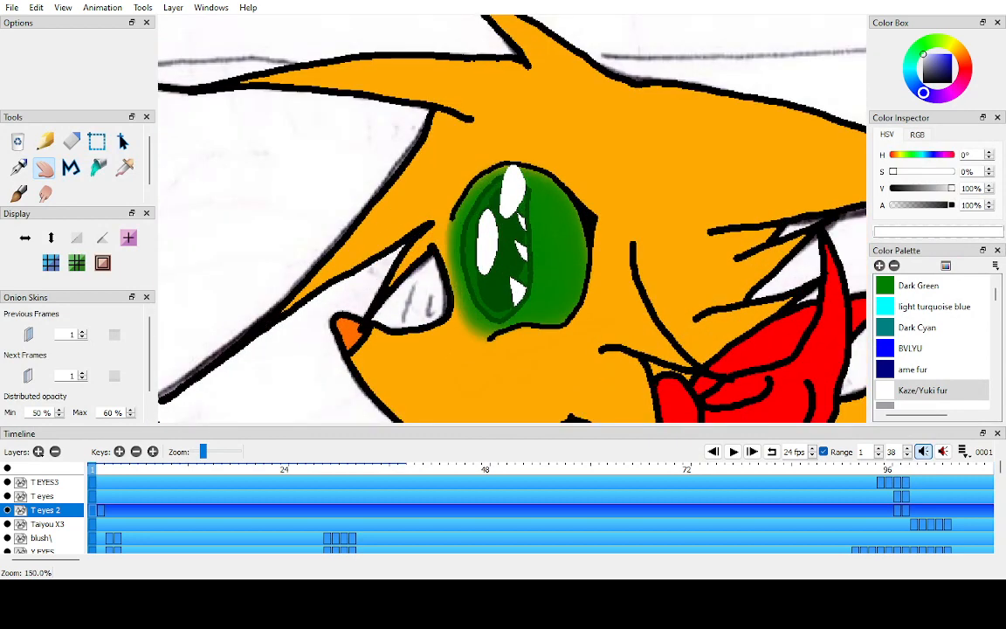
- Place duplicates of the T eyes 2 drawing on frames 95 and 96, and return to frame 1
drag(100, 510, 886, 510)
click(888, 469)
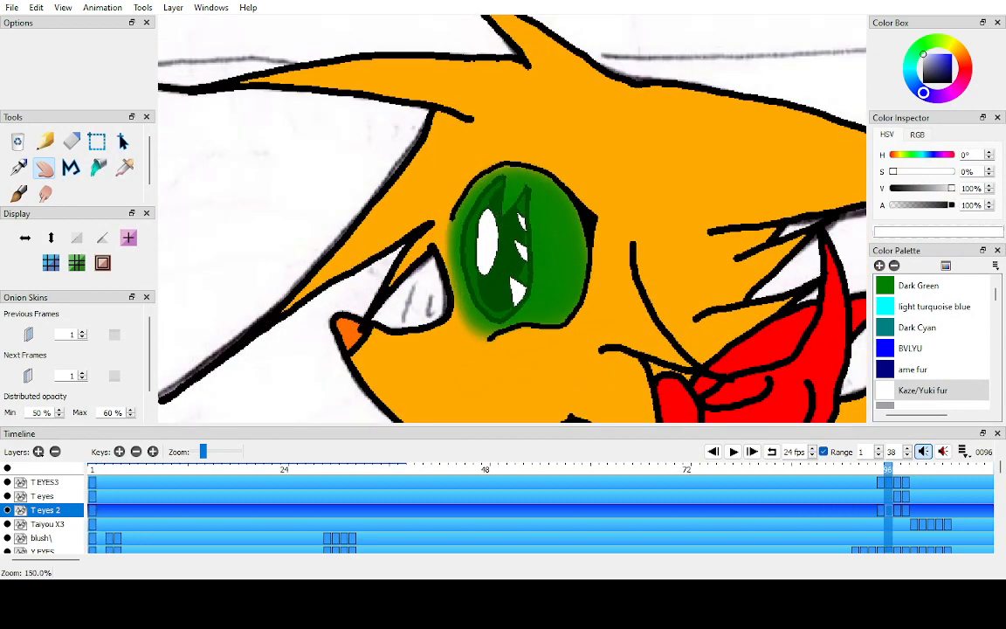
click(879, 469)
click(714, 452)
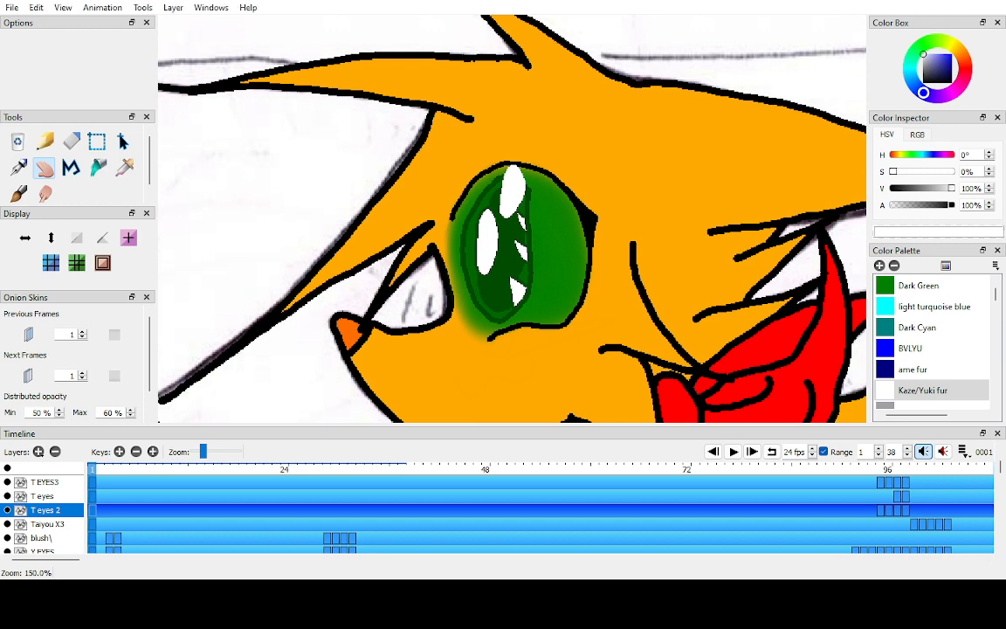
drag(515, 254, 508, 223)
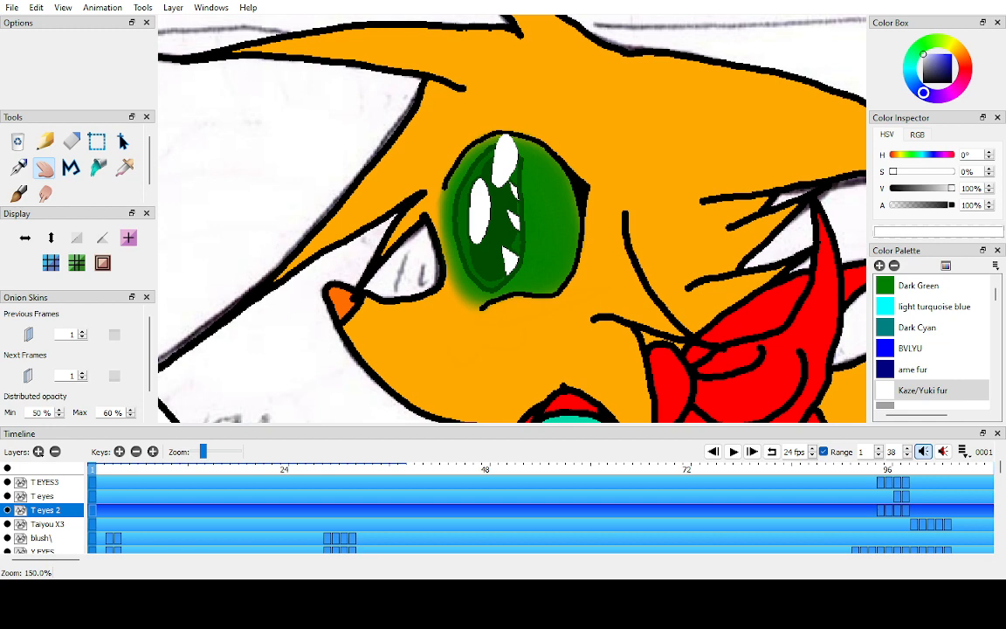
key(ctrl+Down)
key(ctrl+Up)
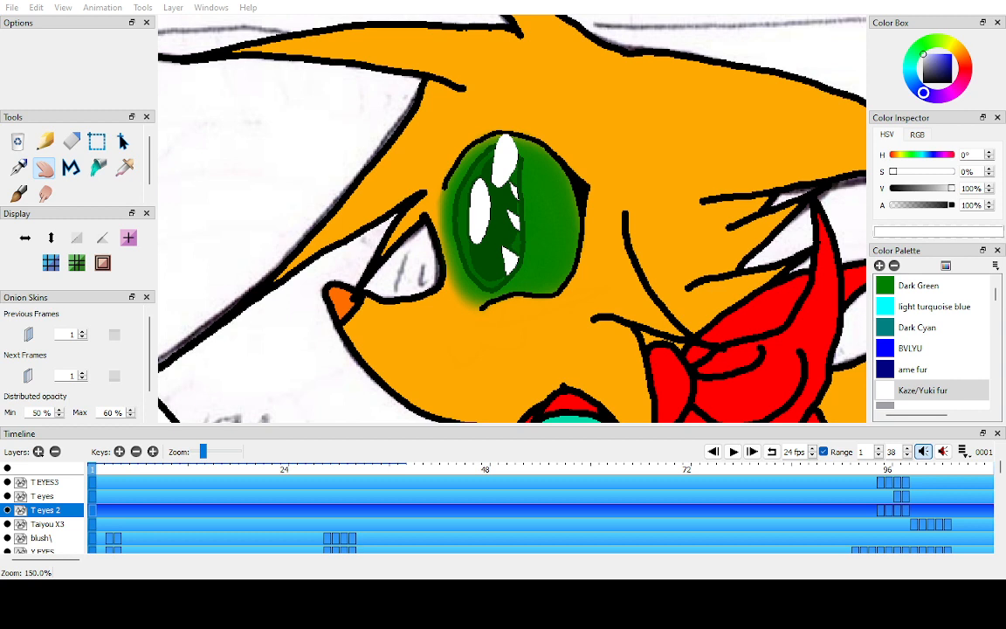
click(752, 451)
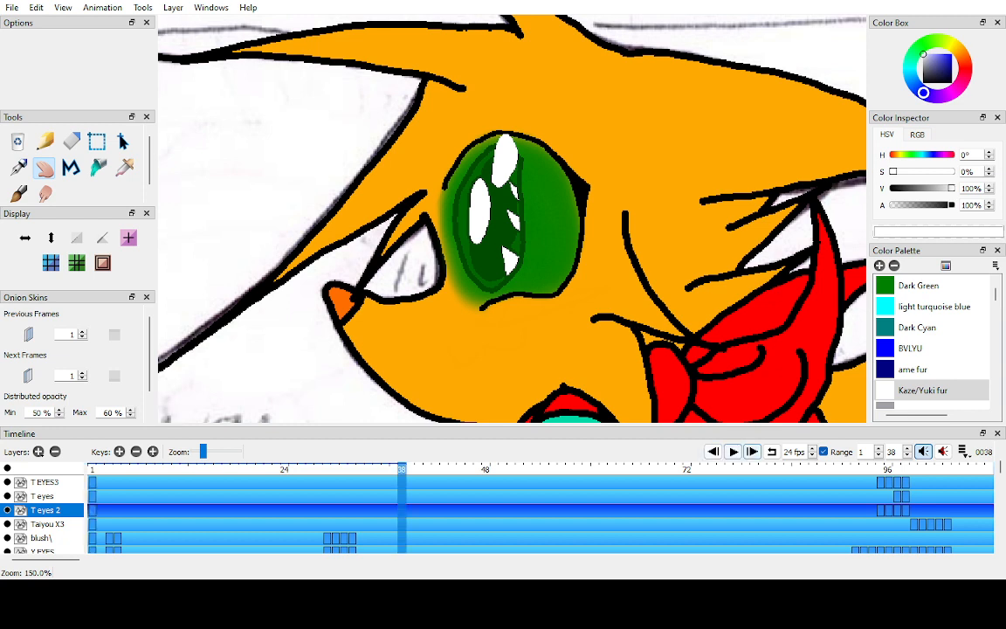
click(714, 451)
click(752, 451)
click(714, 452)
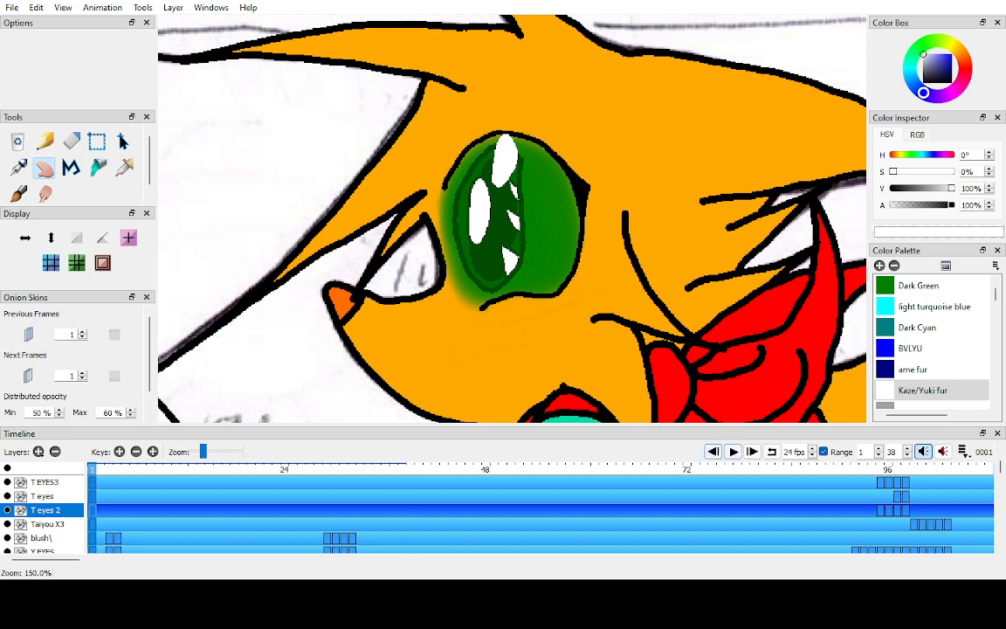
click(752, 452)
click(713, 452)
click(752, 451)
click(714, 452)
key(ctrl+Down)
key(ctrl+Down)
key(ctrl+Down)
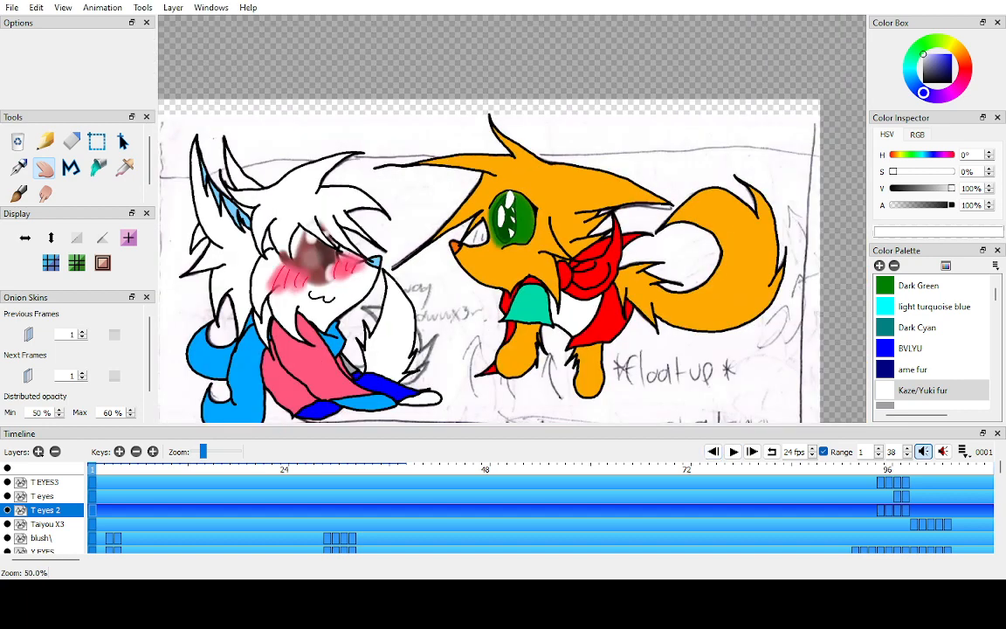
- Isolate the active layer and examine the T eyes, T eyes 2 and T EYES3 drawings one by one
click(42, 538)
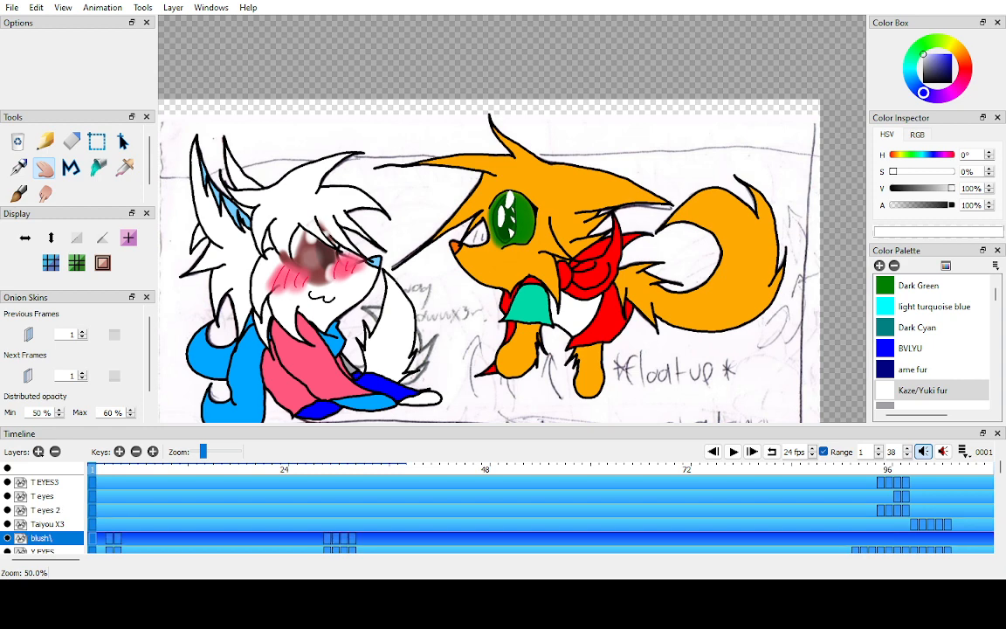
click(7, 469)
click(44, 510)
click(42, 496)
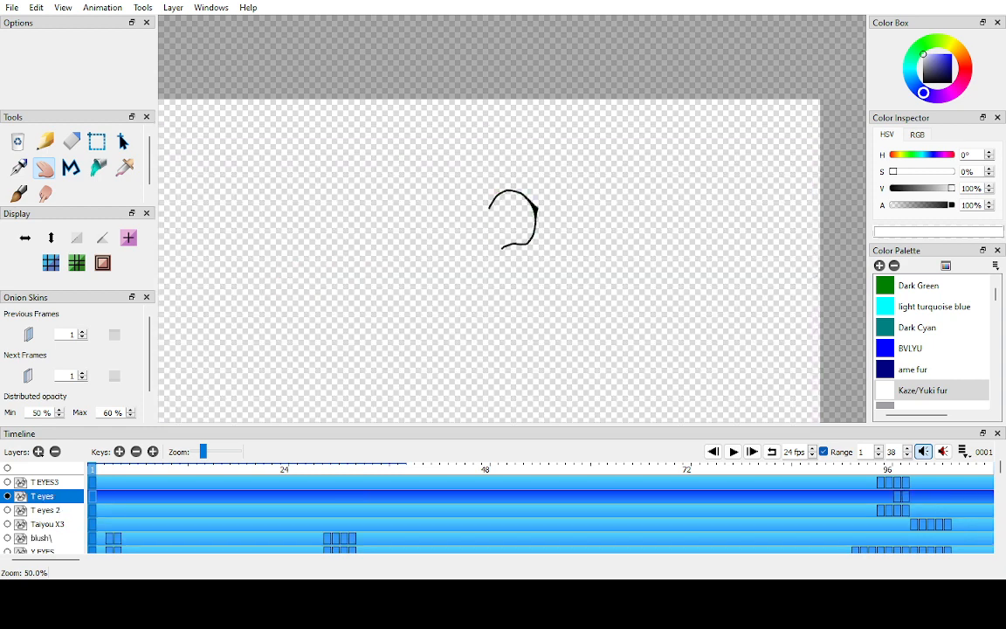
click(44, 482)
click(45, 511)
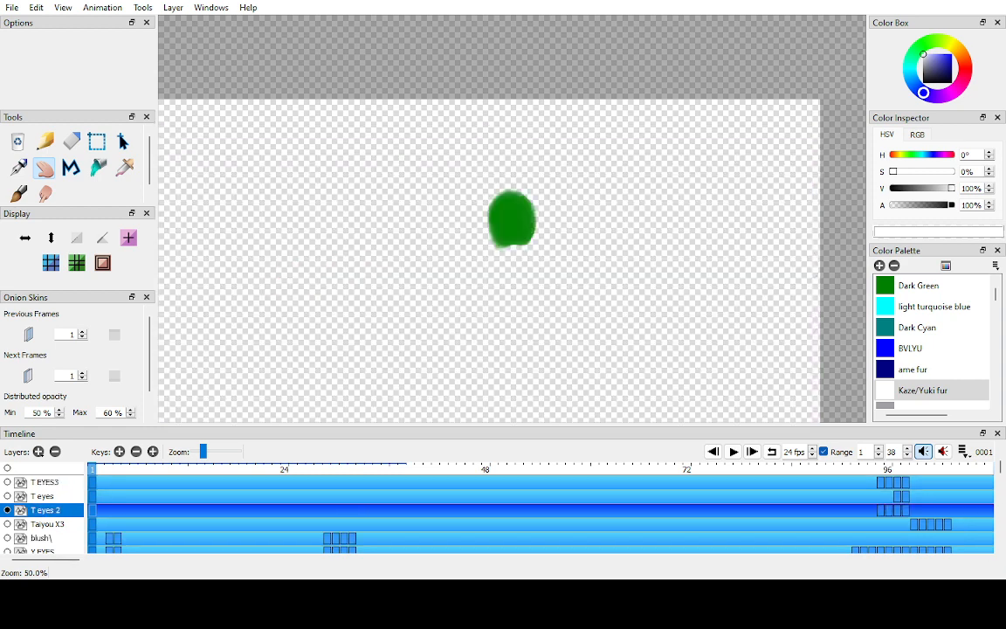
click(42, 496)
click(43, 482)
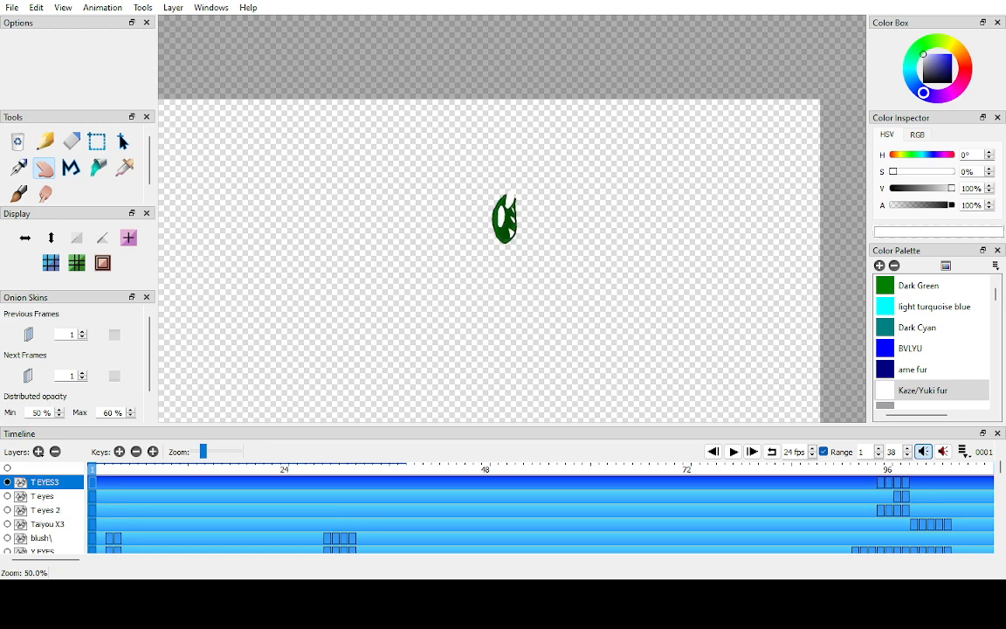
- Activate the t blush layer with all layers shown, and pick bright red as the drawing colour
scroll(43, 482, up, 1)
click(44, 483)
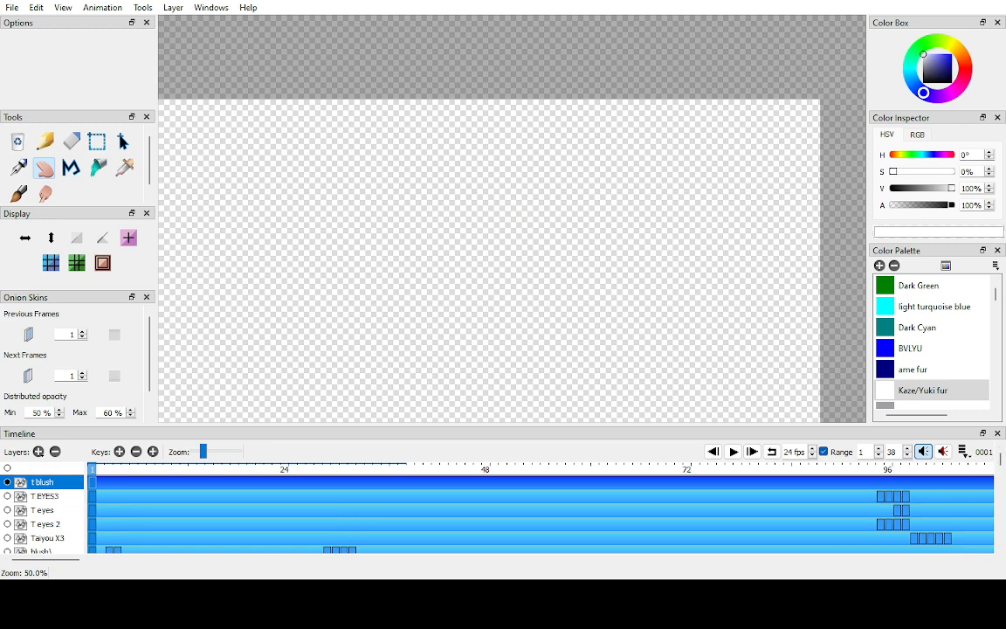
key(ctrl+Down)
click(7, 468)
click(7, 468)
key(ctrl+Up)
key(ctrl+Up)
key(ctrl+Up)
key(ctrl+Up)
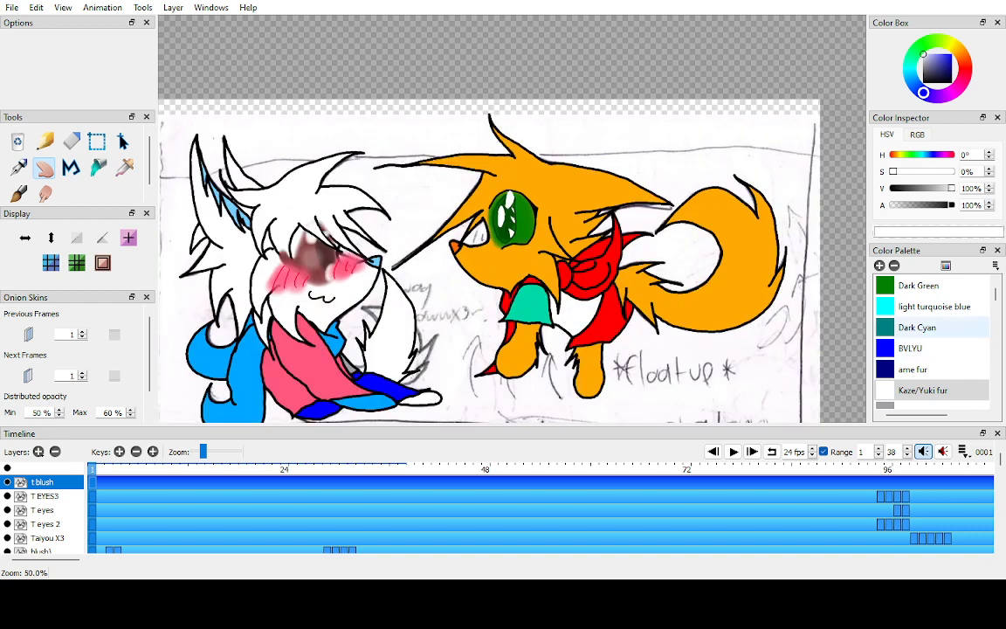
scroll(917, 307, up, 2)
click(917, 307)
- Hide the Taiyou X3, T EYES3, T eyes and T eyes 2 layers while keeping the sketch and remaining layers shown
key(ctrl+Down)
key(ctrl+Down)
key(ctrl+Down)
key(ctrl+Down)
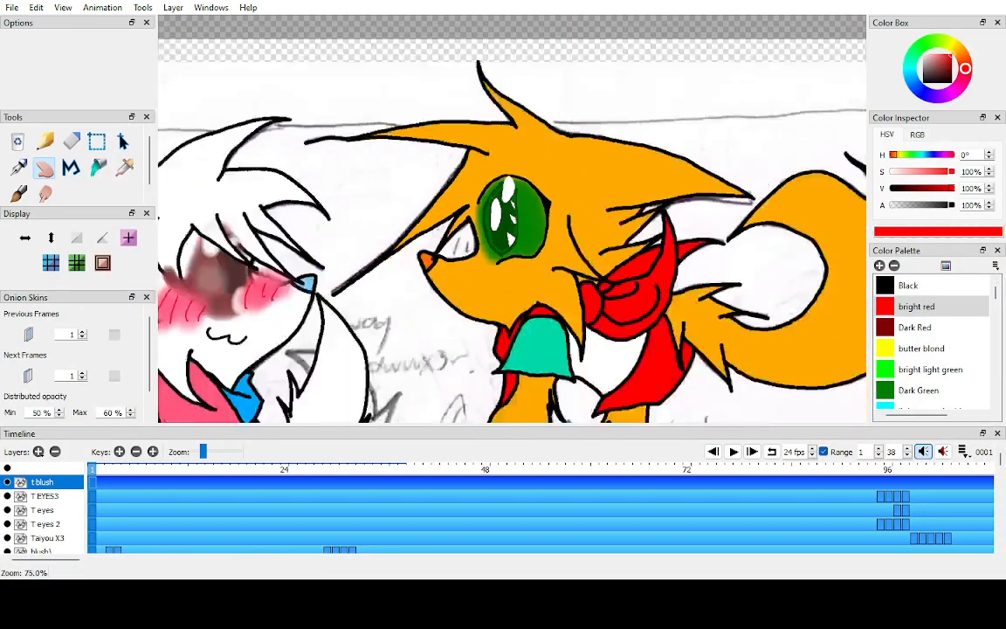
click(7, 538)
click(7, 468)
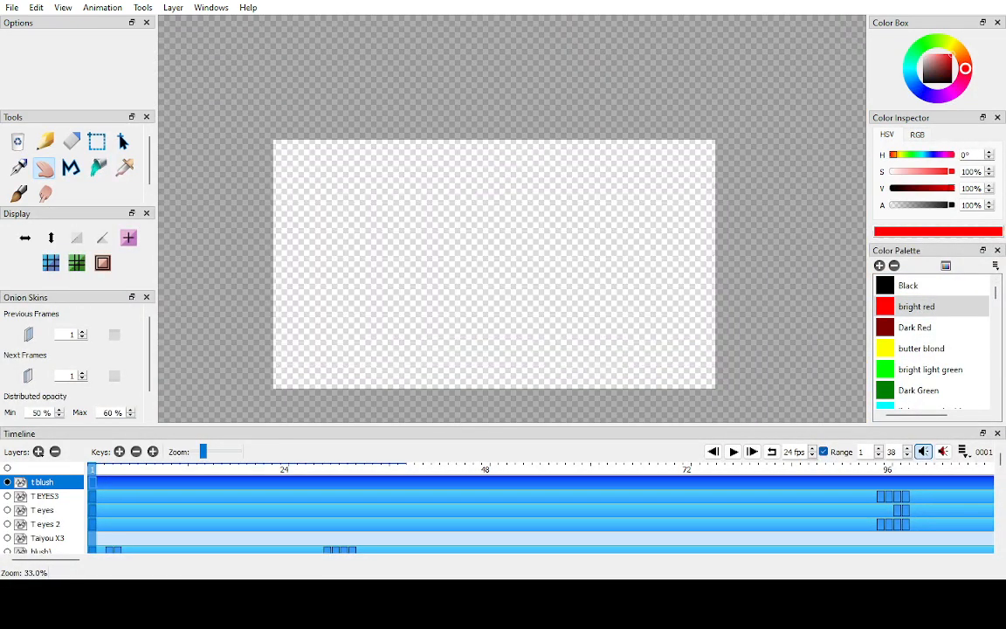
click(7, 468)
click(7, 468)
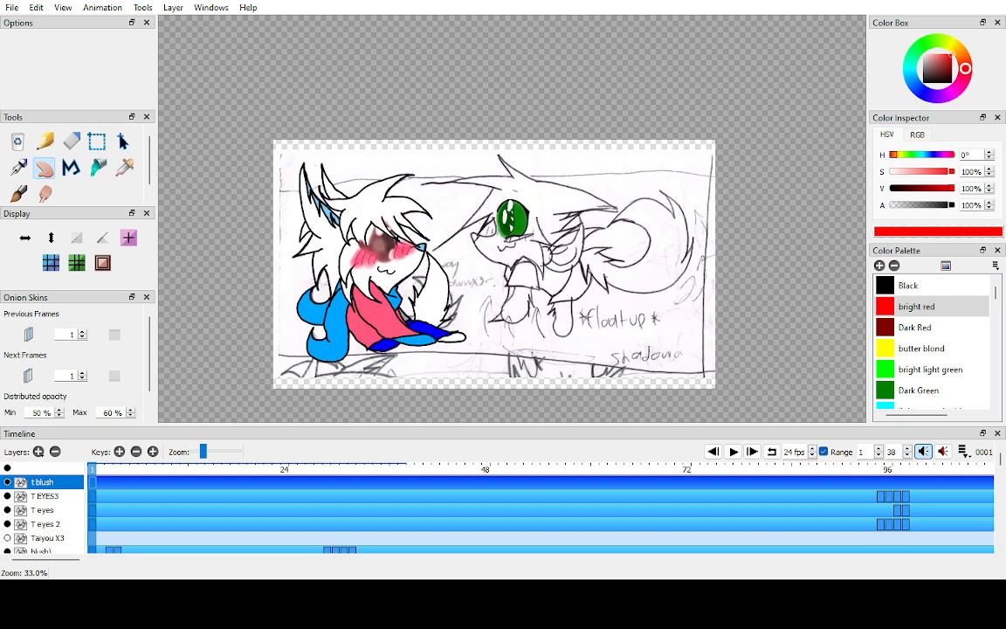
click(7, 482)
click(7, 482)
click(7, 496)
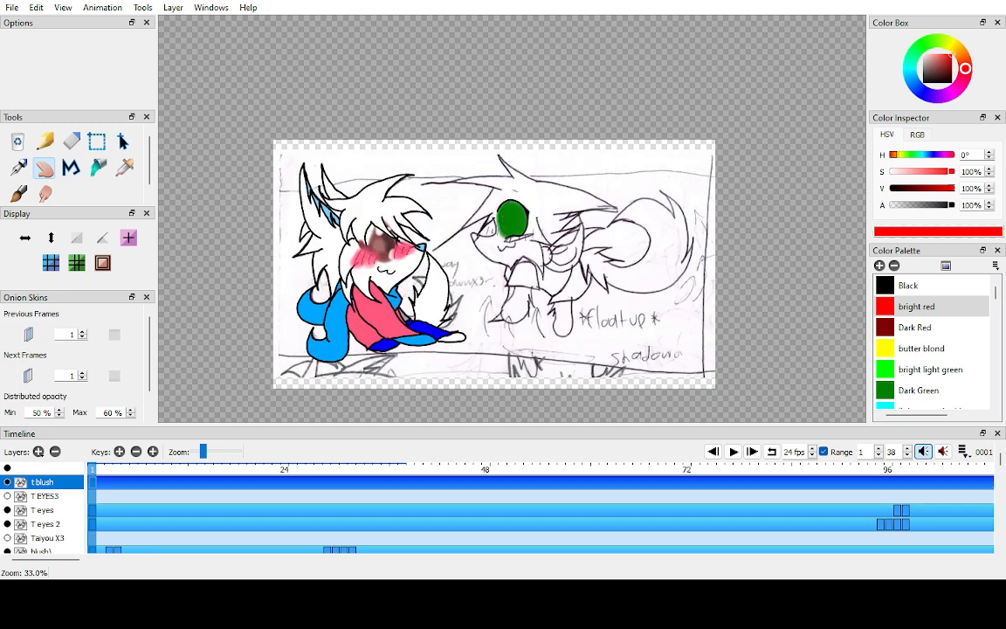
click(7, 510)
click(7, 524)
click(7, 468)
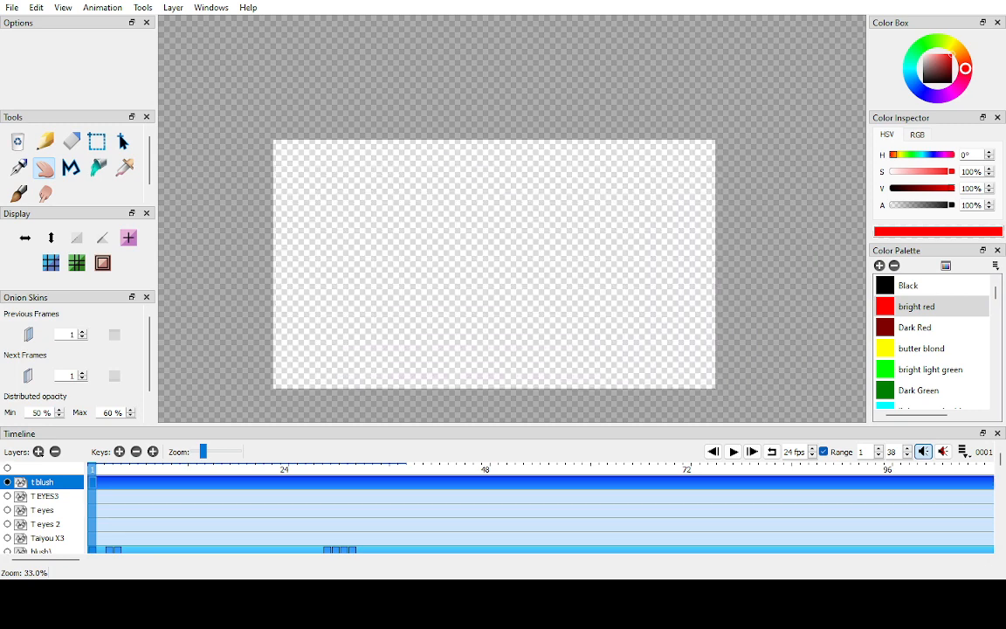
click(7, 468)
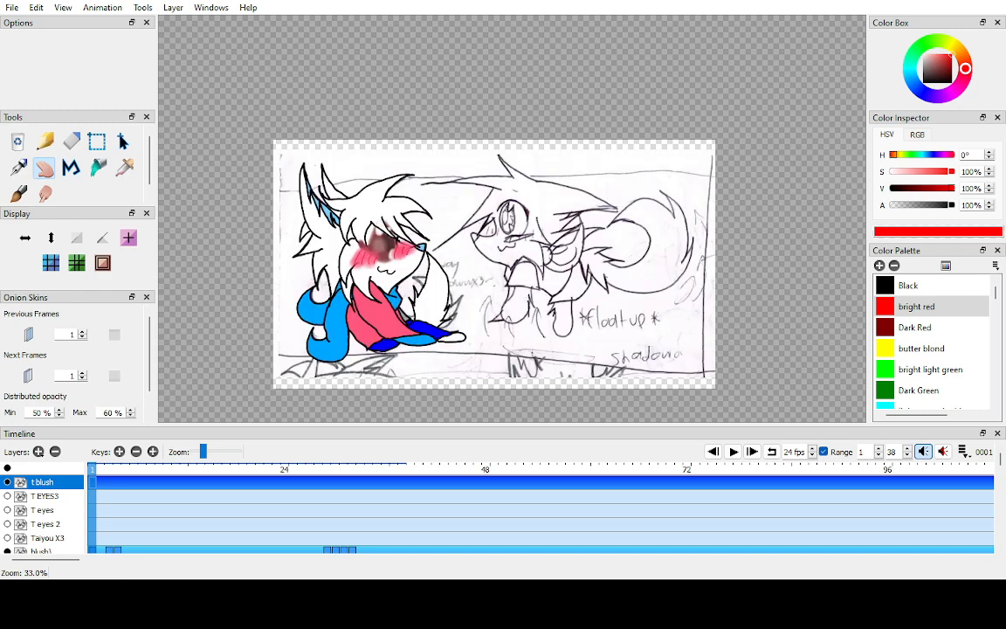
- Paint a bright red stroke over the sketched band below the fox's eye on t blush, using pencil width 30
scroll(515, 228, up, 8)
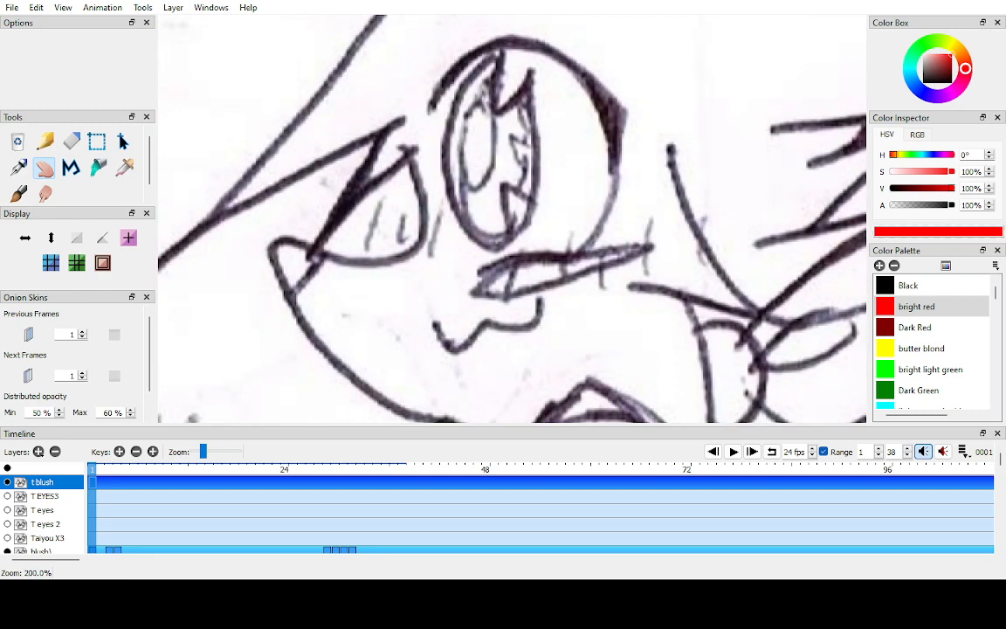
scroll(512, 218, down, 1)
key(n)
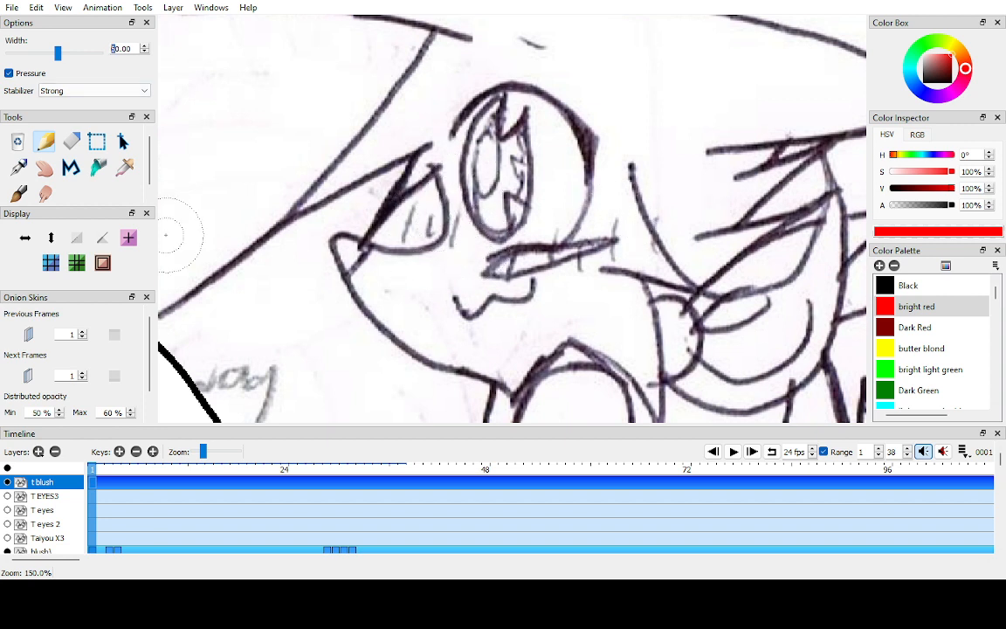
text(3)
scroll(564, 262, up, 1)
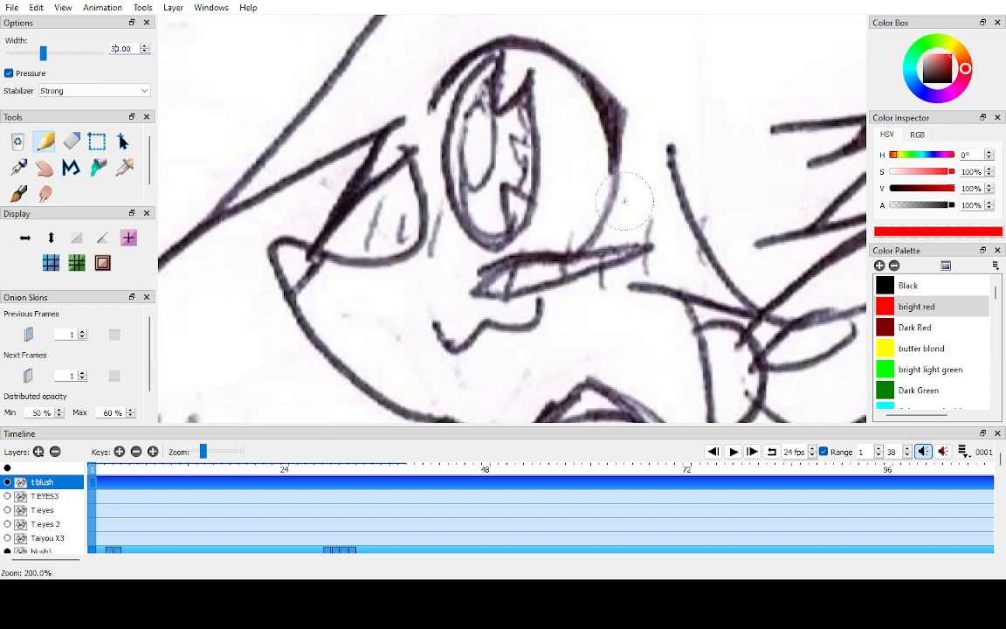
mouse_move(649, 240)
mouse_down()
mouse_move(522, 261)
mouse_move(485, 280)
mouse_move(648, 249)
mouse_move(545, 262)
mouse_move(520, 285)
mouse_up()
- Move the t blush stroke from frame 1 to frame 106, and return to frame 1
key(h)
click(101, 469)
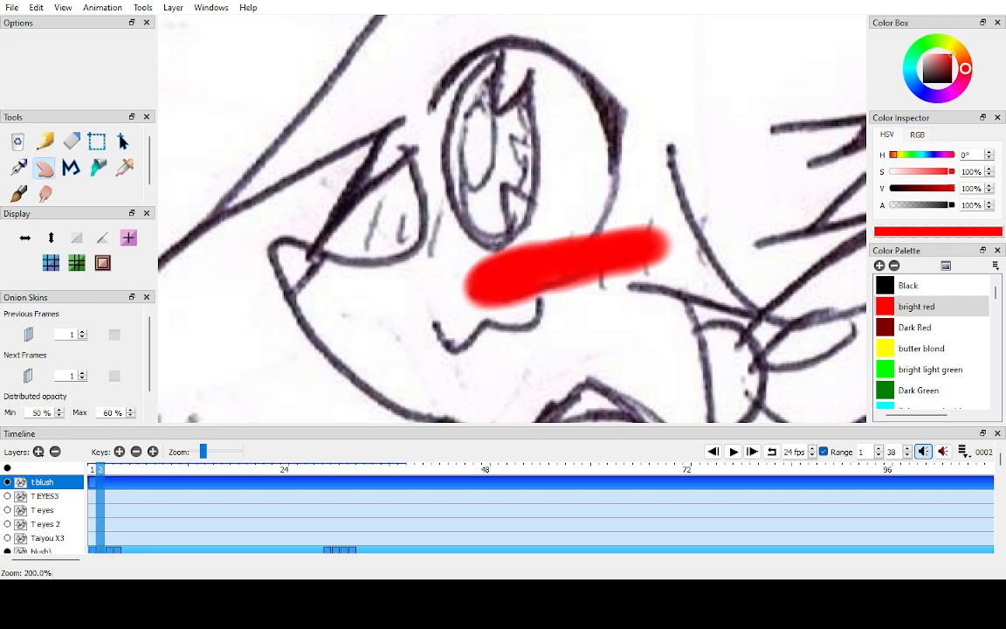
click(92, 482)
drag(92, 482, 973, 482)
click(714, 452)
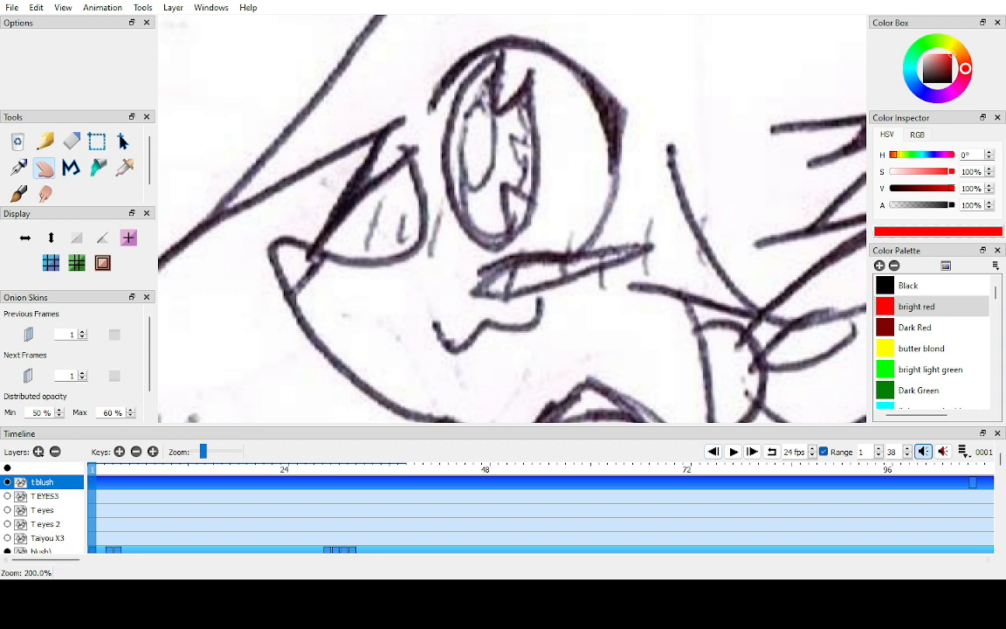
- Paint a slimmer bright red band over the sketched mark below the eye on frame 1, using pencil width 20
click(118, 451)
key(n)
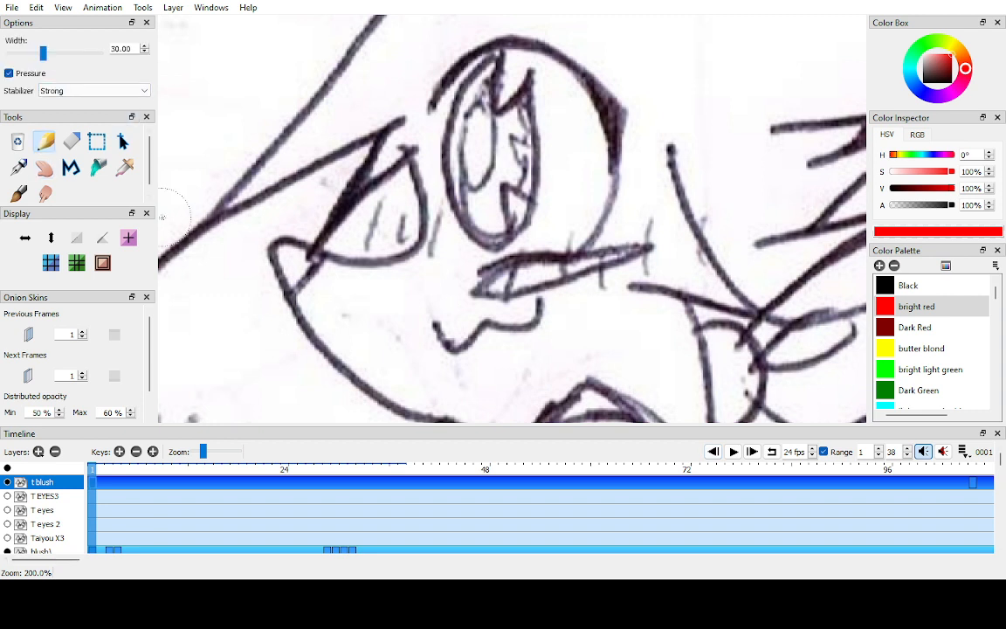
drag(111, 49, 115, 49)
text(2)
scroll(524, 254, up, 1)
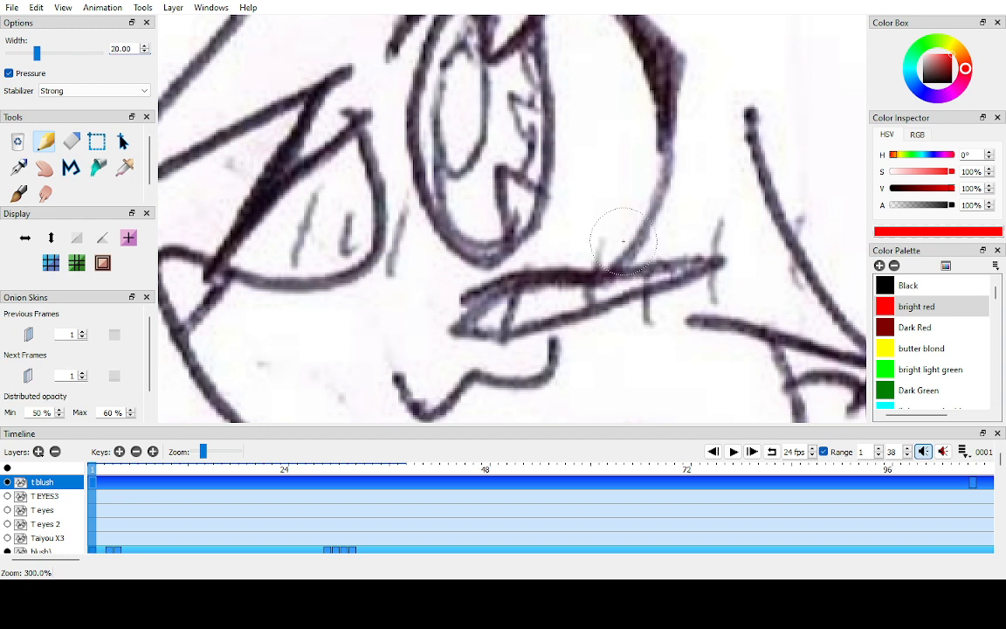
mouse_move(594, 288)
mouse_down()
mouse_move(502, 293)
mouse_move(449, 315)
mouse_move(533, 293)
mouse_move(677, 284)
mouse_move(718, 265)
mouse_up()
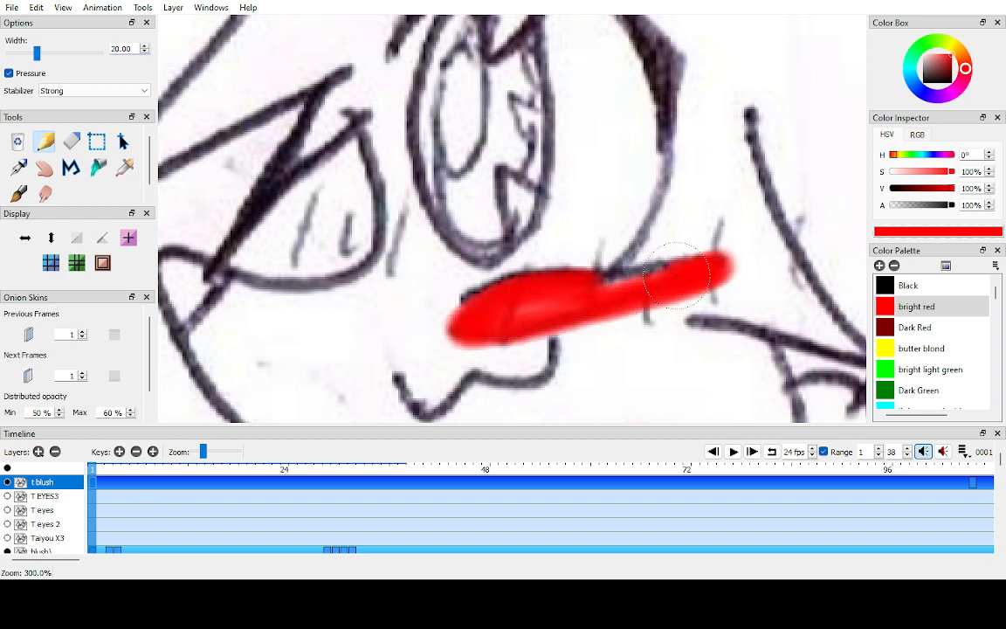
- Place a duplicate of the slimmer red band on frame 105, and compare it with frame 106
key(h)
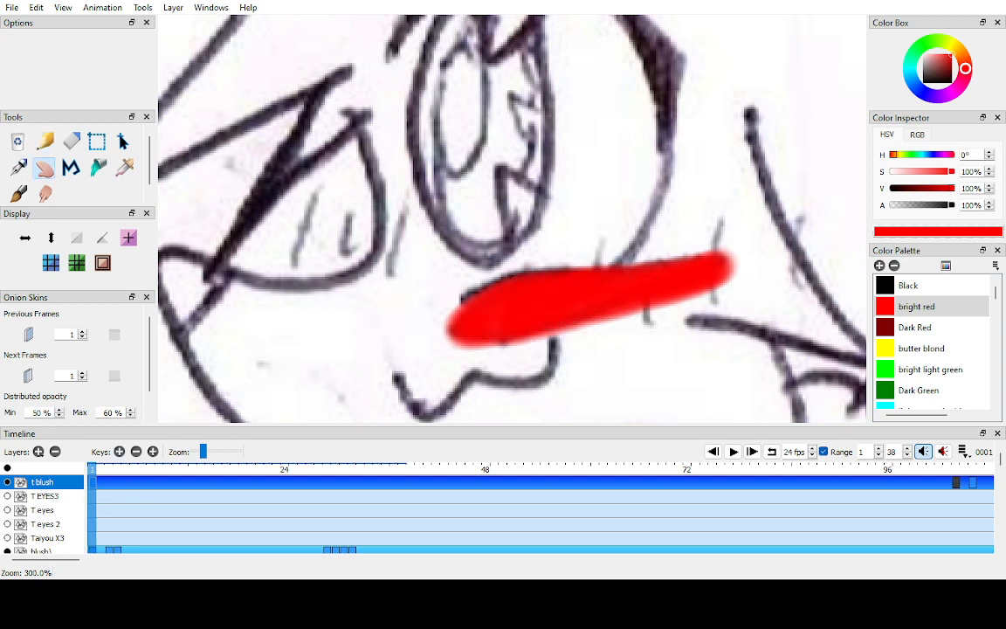
drag(973, 469, 965, 469)
click(714, 451)
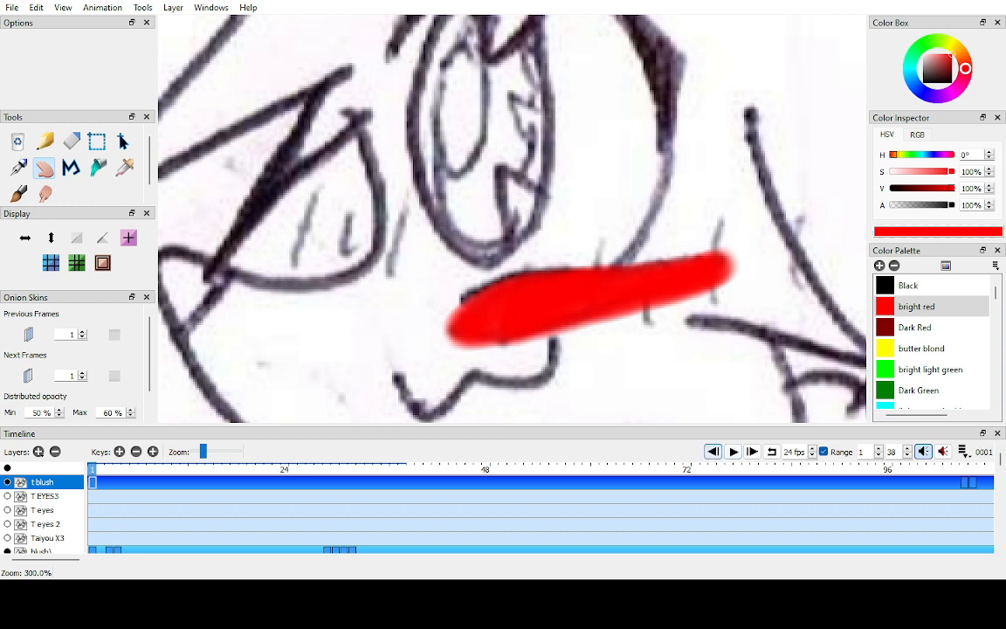
click(972, 469)
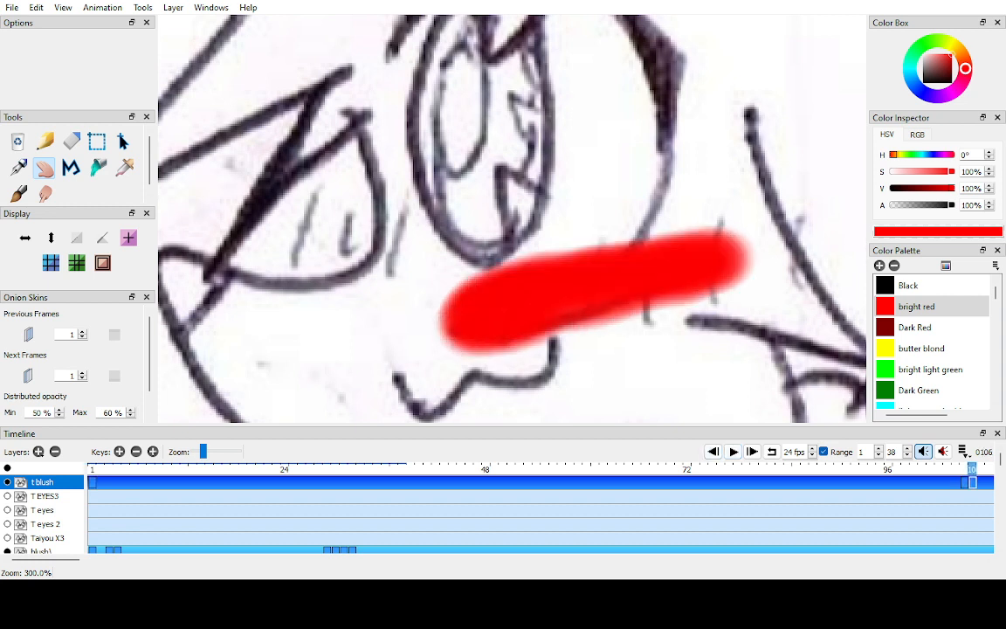
key(Left)
key(Right)
key(Left)
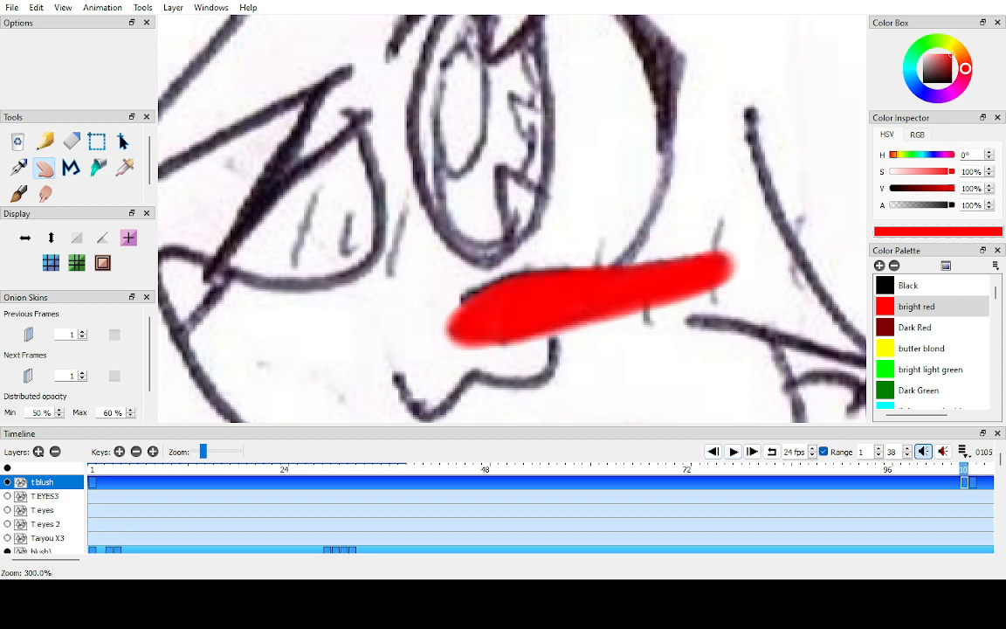
click(714, 452)
key(alt+Tab)
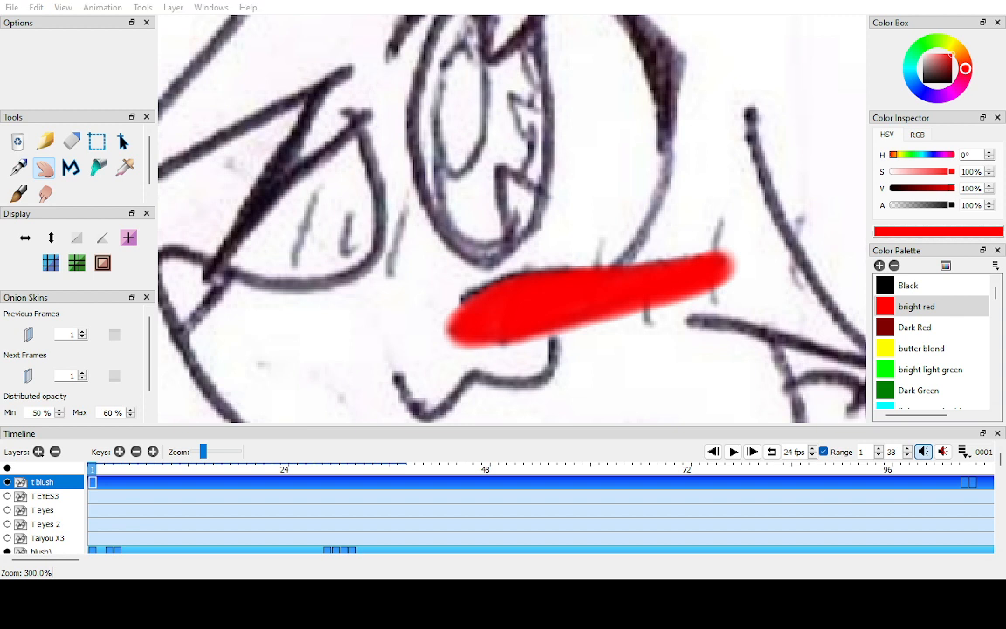
key(alt+Tab)
key(alt+Tab)
key(alt+Tab)
key(alt+Tab)
key(alt+Tab)
- Place another duplicate of the t blush drawing on frame 104, and return to frame 1
scroll(505, 214, down, 6)
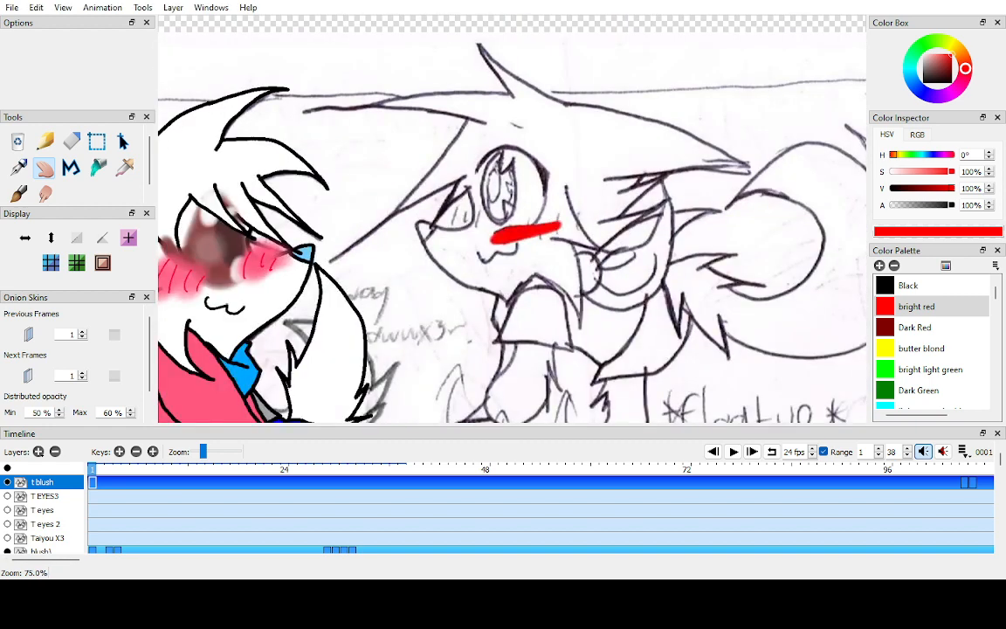
key(F7)
drag(100, 482, 957, 482)
click(956, 470)
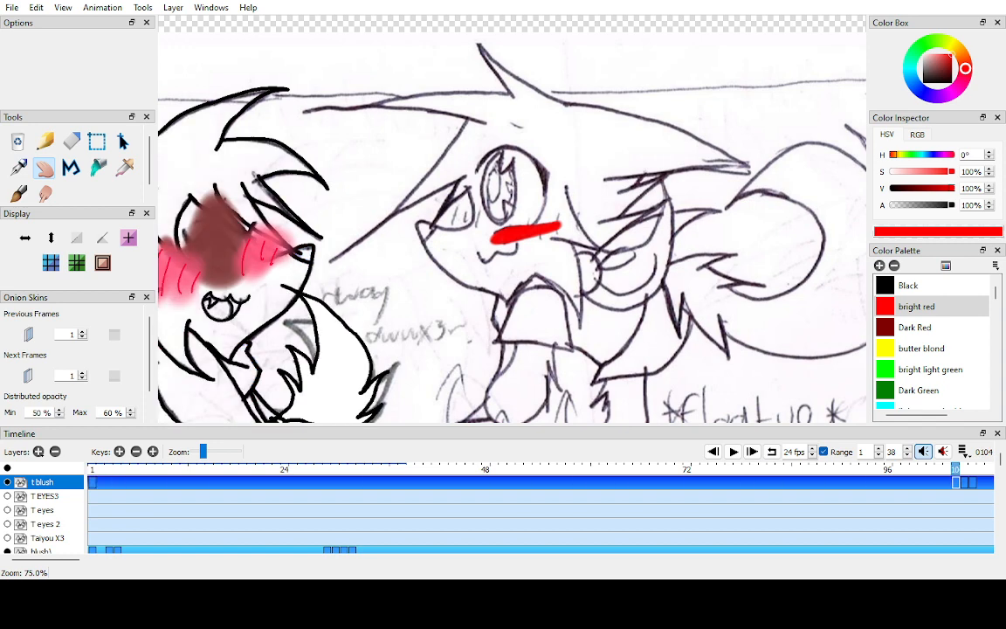
click(92, 470)
- Duplicate the red band onto frame 2 and paint soft red blush on both cheeks with pencil width 50
drag(505, 227, 530, 214)
scroll(515, 218, up, 3)
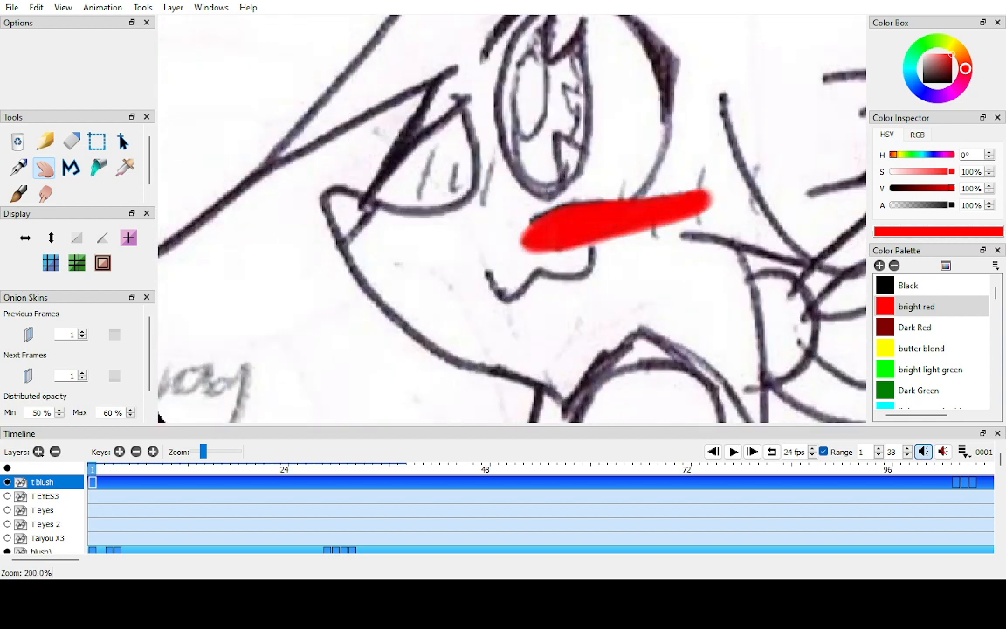
click(119, 452)
click(44, 142)
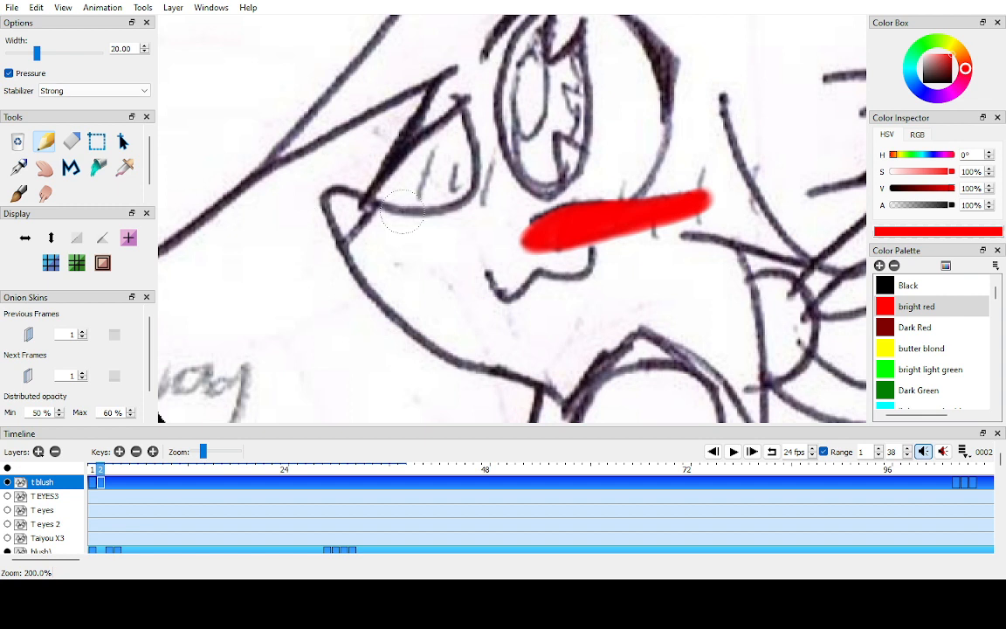
drag(117, 48, 104, 44)
text(7)
text(5)
mouse_move(415, 184)
mouse_down()
mouse_move(470, 160)
mouse_move(493, 175)
mouse_up()
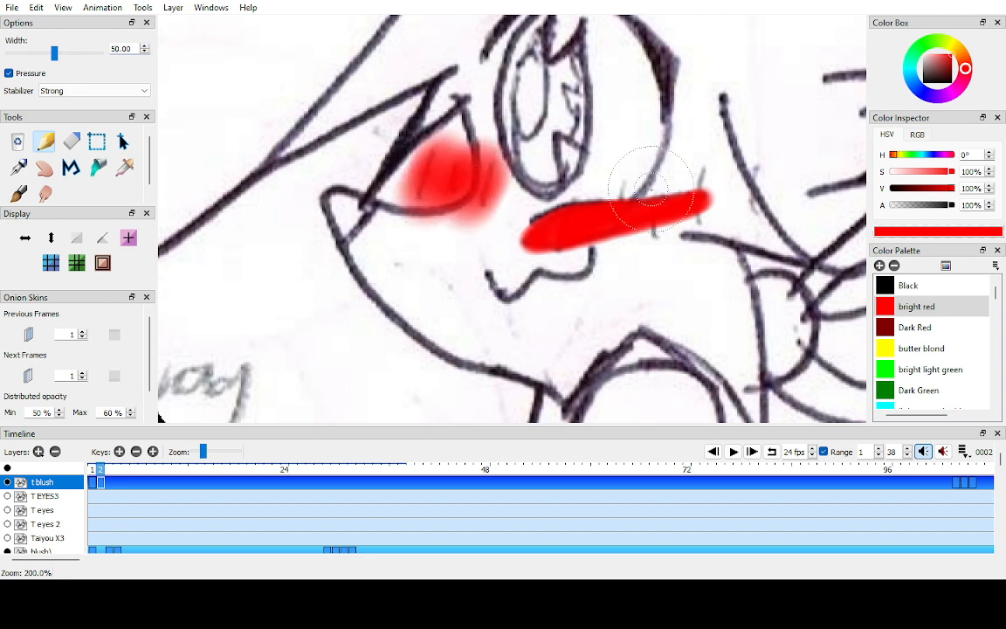
mouse_move(640, 170)
mouse_down()
mouse_move(631, 231)
mouse_move(701, 171)
mouse_move(685, 214)
mouse_up()
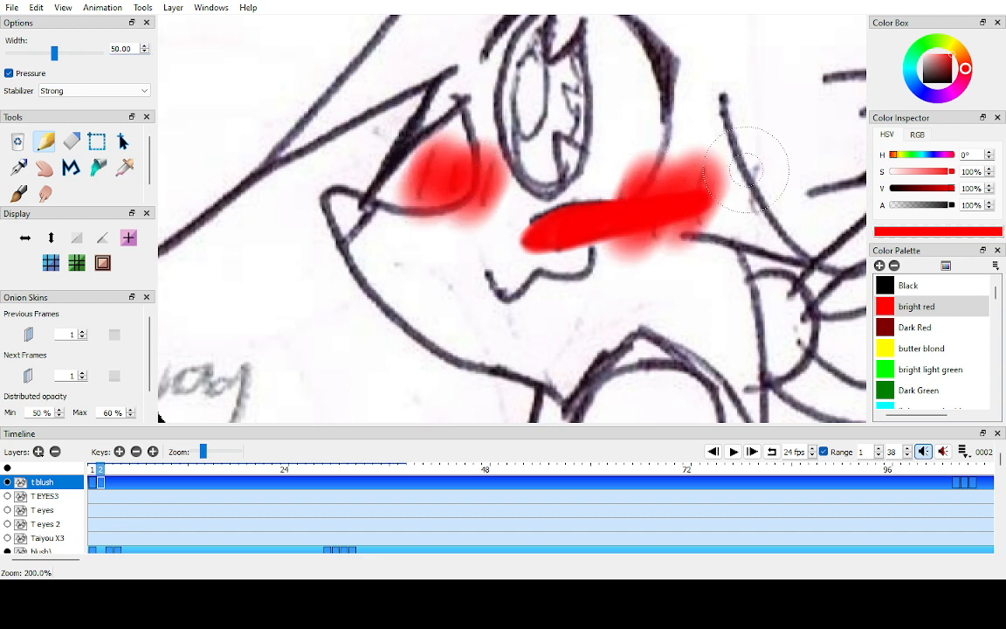
drag(750, 177, 736, 216)
- Duplicate the blush drawing onto frame 3, and lighten both cheeks on frame 2 with a feathered eraser of width 59.03
key(h)
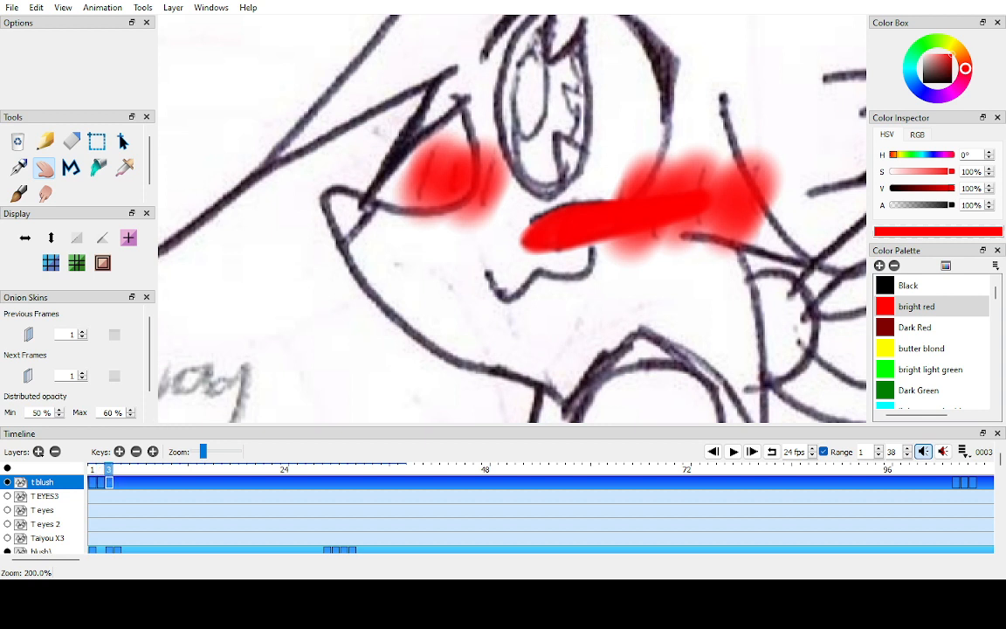
key(e)
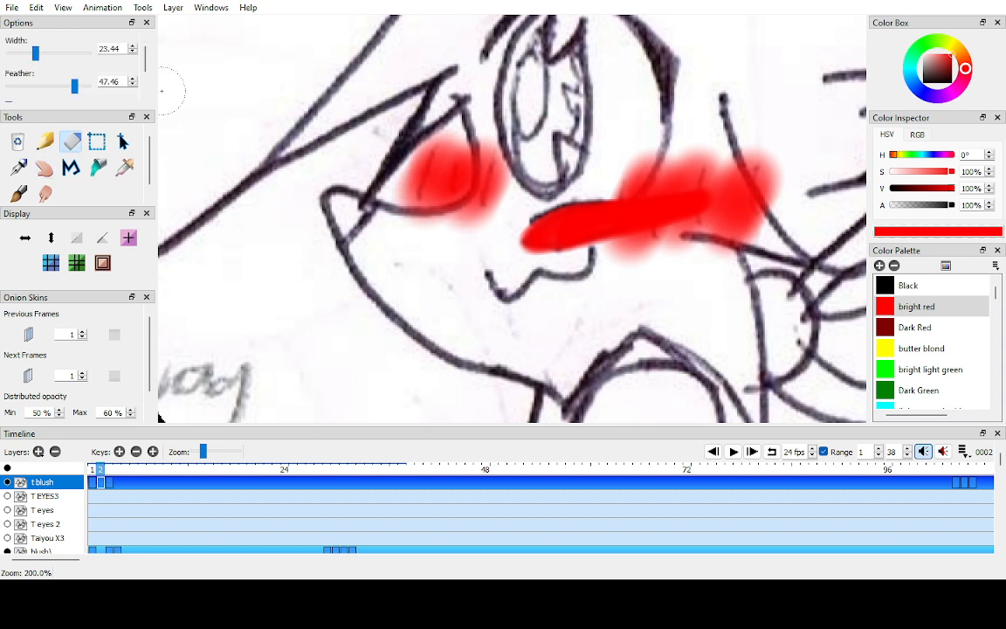
scroll(131, 53, down, 1)
drag(145, 66, 145, 58)
drag(36, 53, 50, 53)
mouse_move(439, 175)
mouse_down()
mouse_move(481, 183)
mouse_move(457, 202)
mouse_move(491, 186)
mouse_up()
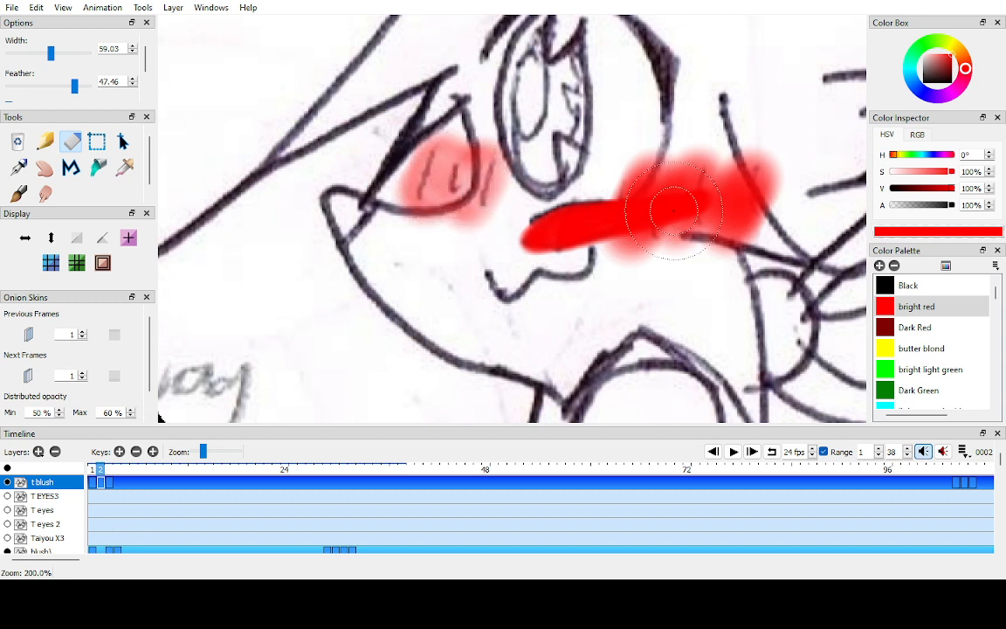
click(713, 160)
click(773, 181)
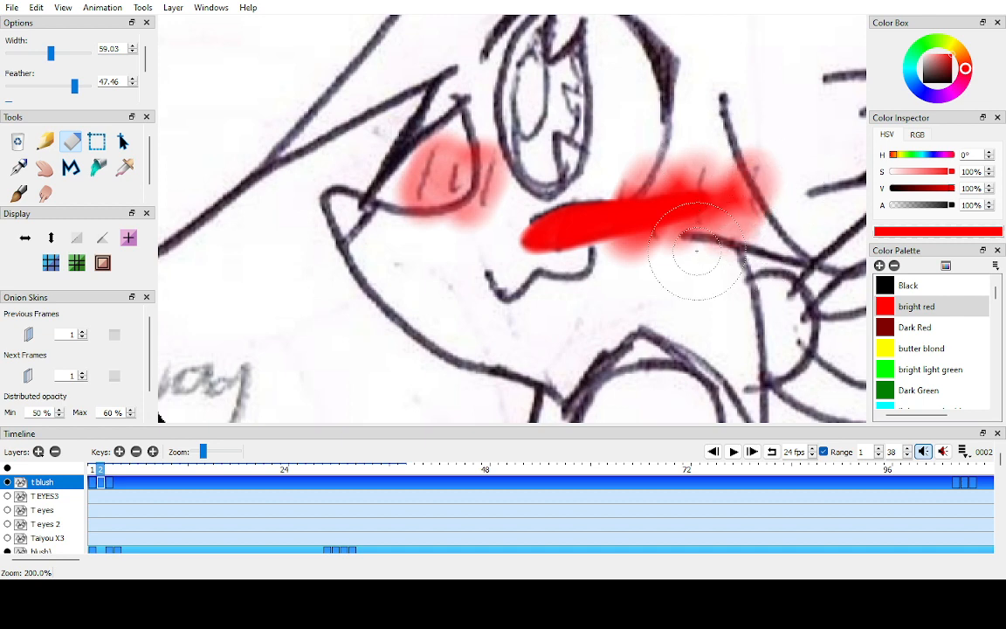
- Compare the blush on frames 2 and 3, and duplicate the stronger blush onto frame 4
key(h)
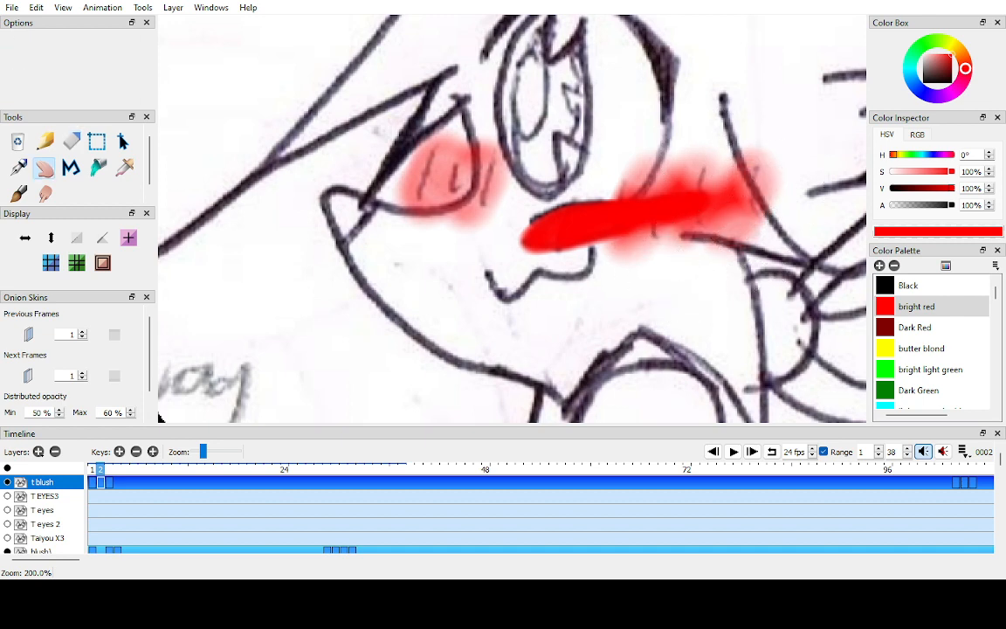
scroll(513, 219, down, 3)
key(Right)
key(Left)
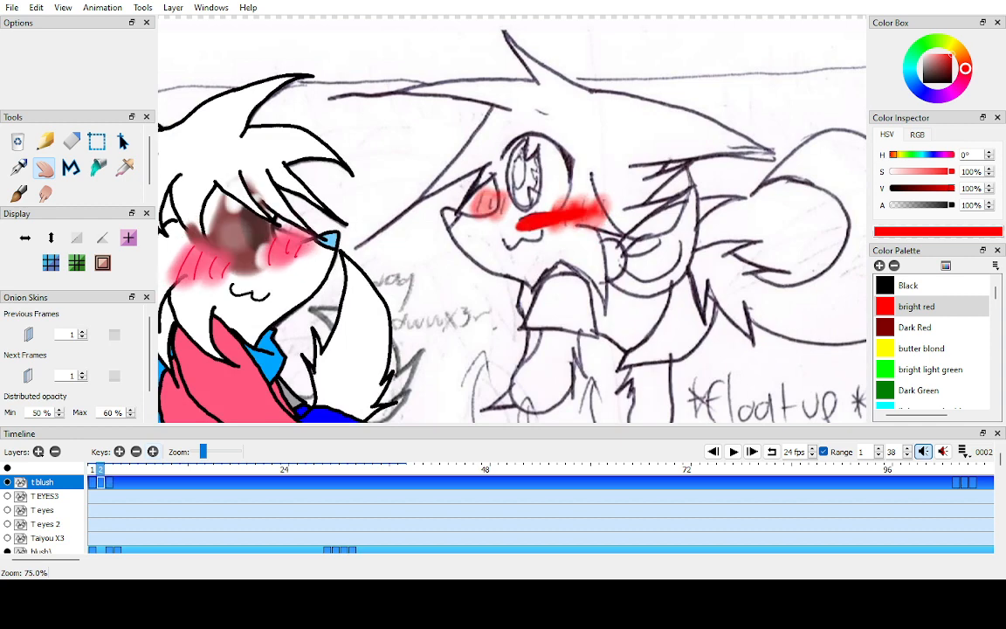
key(Right)
key(Right)
key(Left)
- Lighten the blush on both cheeks of frame 3 using the eraser with a slightly higher feather
scroll(512, 219, up, 3)
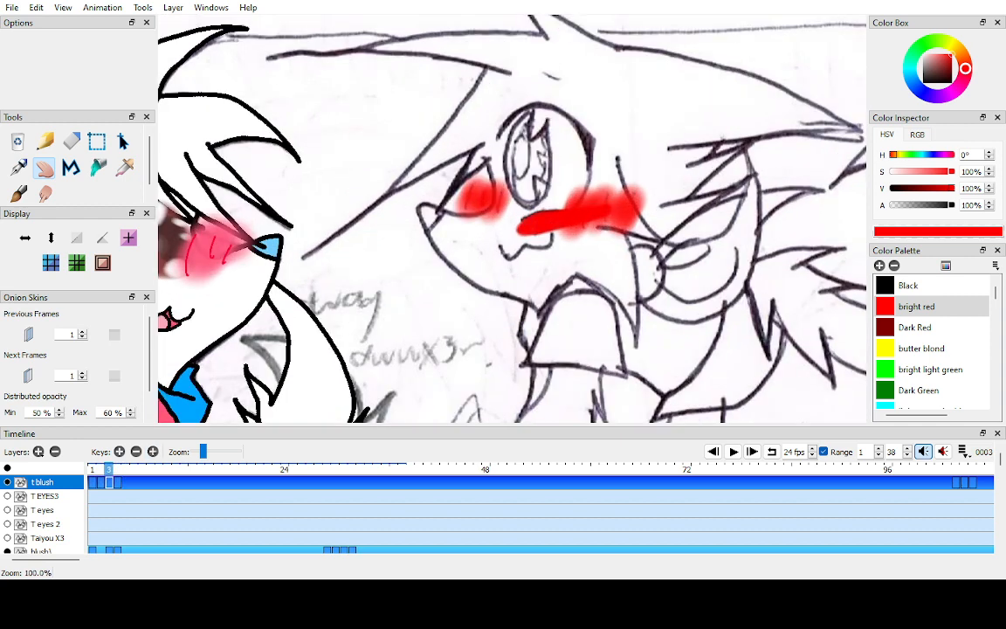
key(e)
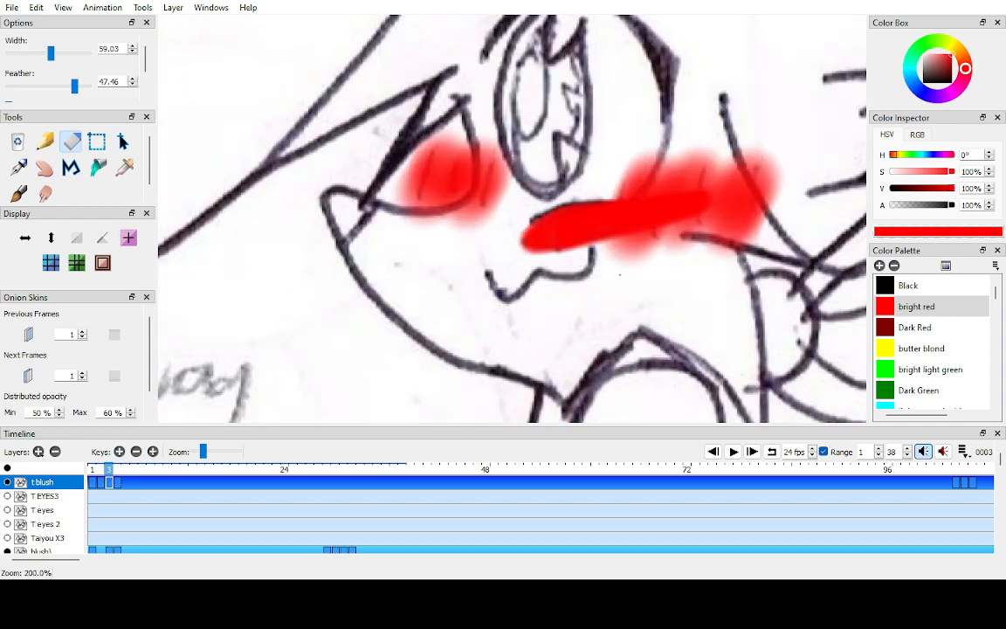
drag(74, 85, 79, 86)
mouse_move(410, 162)
mouse_down()
mouse_move(497, 184)
mouse_move(472, 184)
mouse_up()
mouse_move(614, 178)
mouse_down()
mouse_move(716, 157)
mouse_move(753, 166)
mouse_move(761, 199)
mouse_move(744, 237)
mouse_move(671, 248)
mouse_move(626, 271)
mouse_up()
key(h)
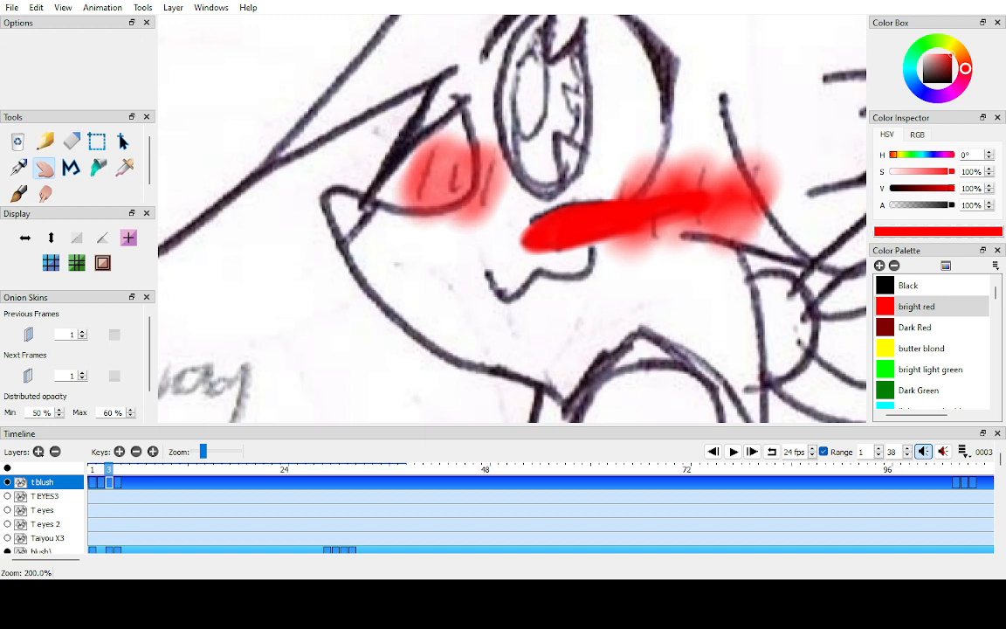
- Compare frame 3 with its neighbouring frames, and duplicate the strong blush from frame 4 onto frame 5
key(ctrl+Down)
key(comma)
key(period)
key(period)
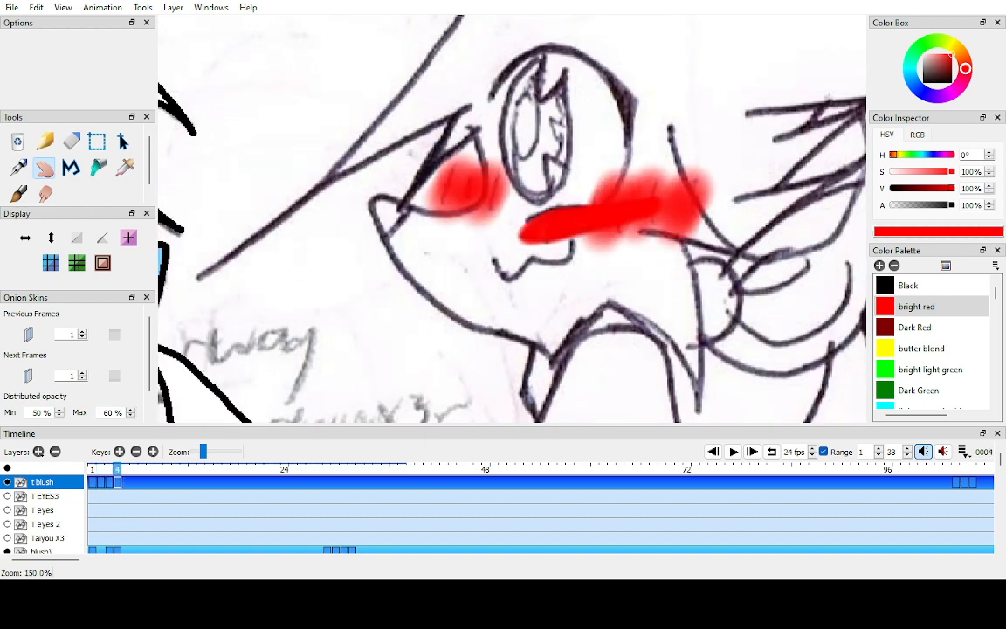
key(period)
- Draw three thin slanted bright red hatch lines over the cheek beside the nose on frame 5
key(ctrl+Up)
key(ctrl+Up)
key(y)
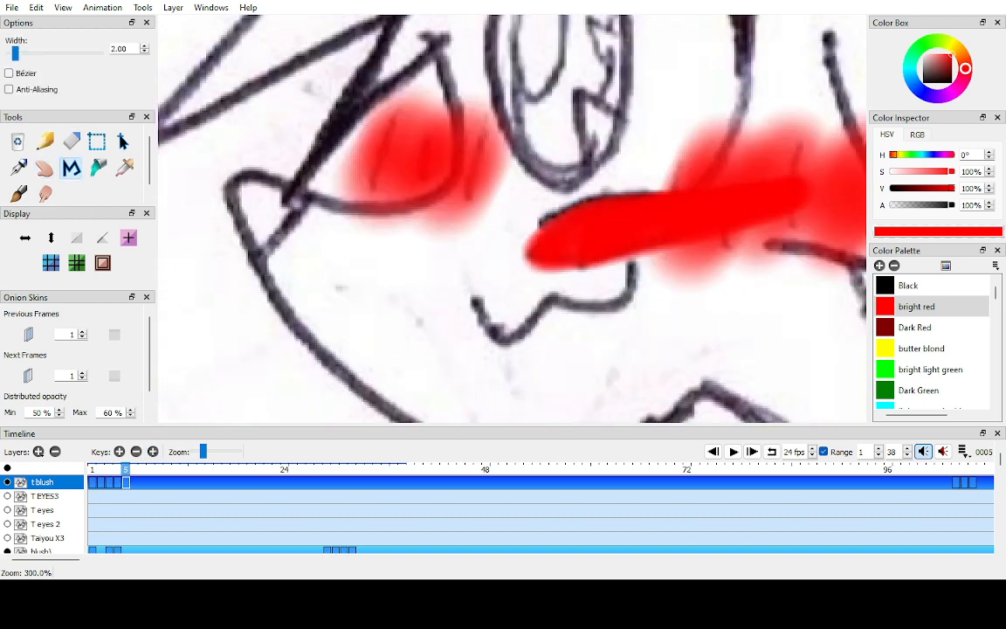
click(397, 116)
key(p)
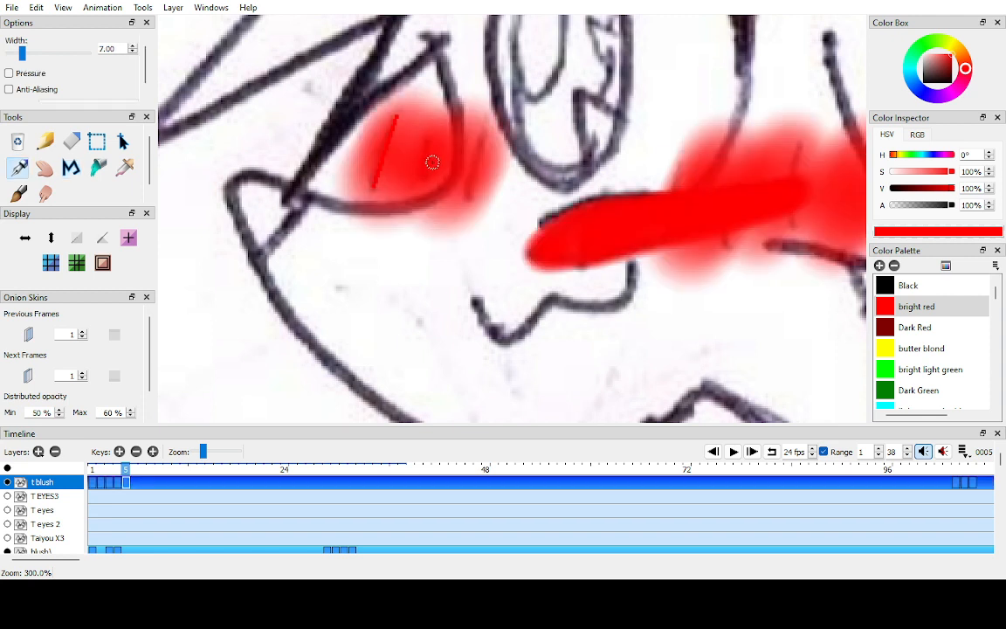
key(Down)
key(Down)
key(Down)
click(437, 134)
drag(469, 199, 489, 128)
- Trace the sketched hatch marks across the red band and far cheek with width 2 polylines, hiding t blush to check the sketch
key(h)
drag(532, 195, 317, 222)
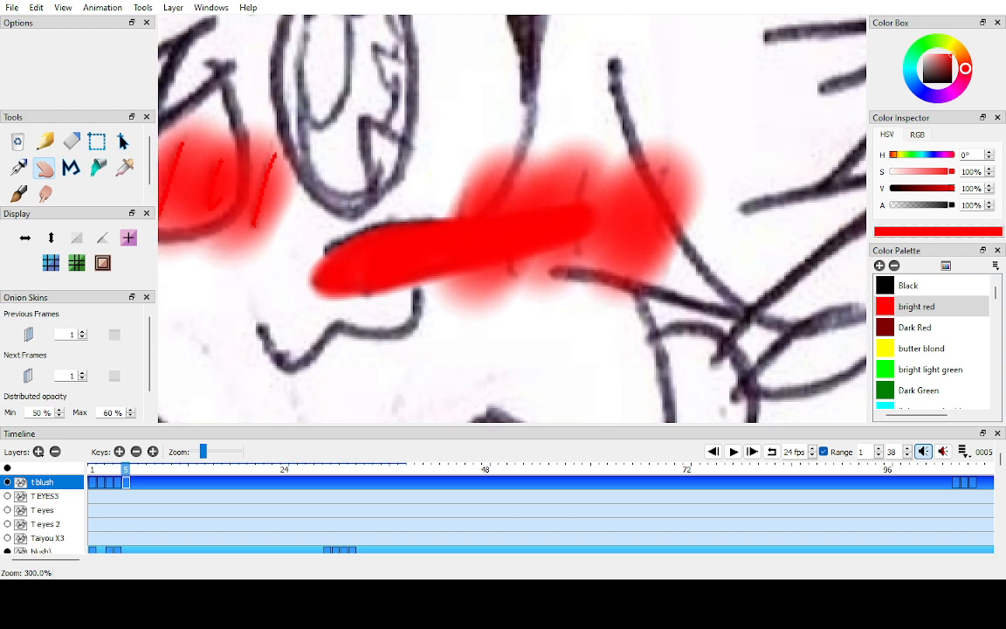
click(7, 482)
click(7, 482)
key(y)
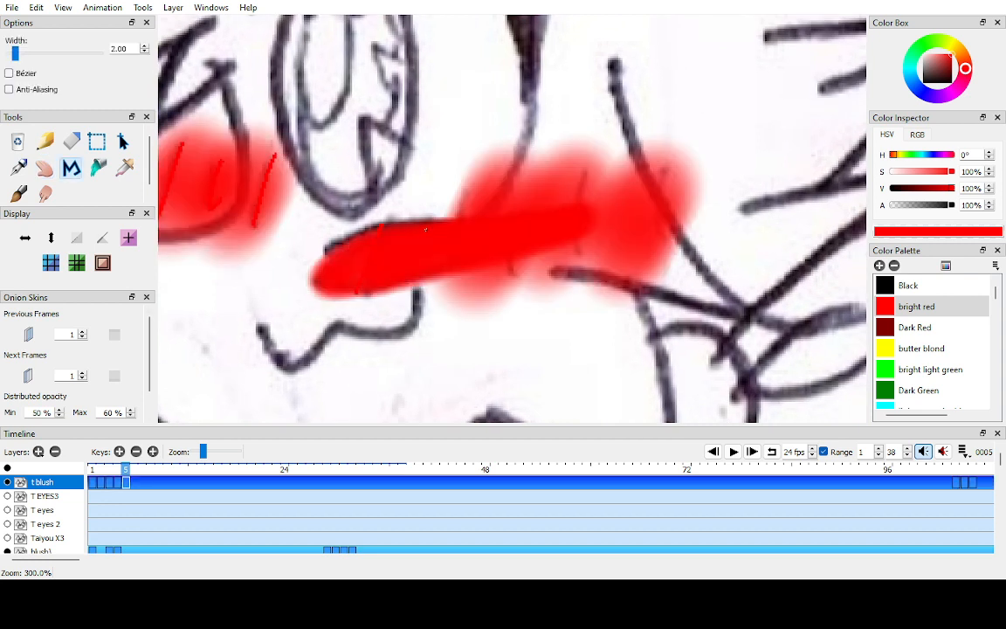
click(7, 482)
click(7, 482)
click(457, 211)
click(7, 482)
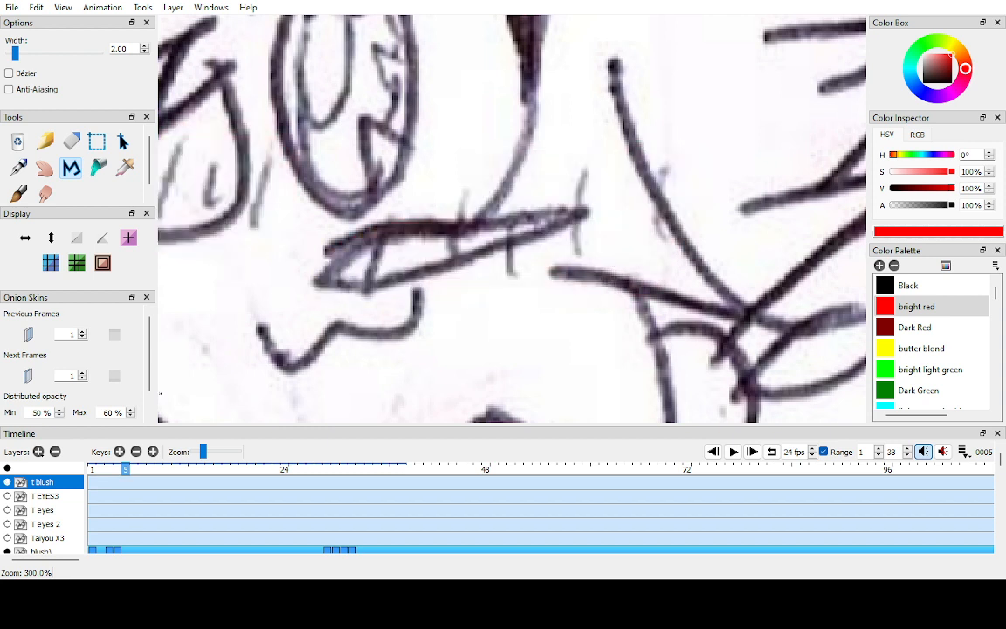
click(7, 483)
click(513, 206)
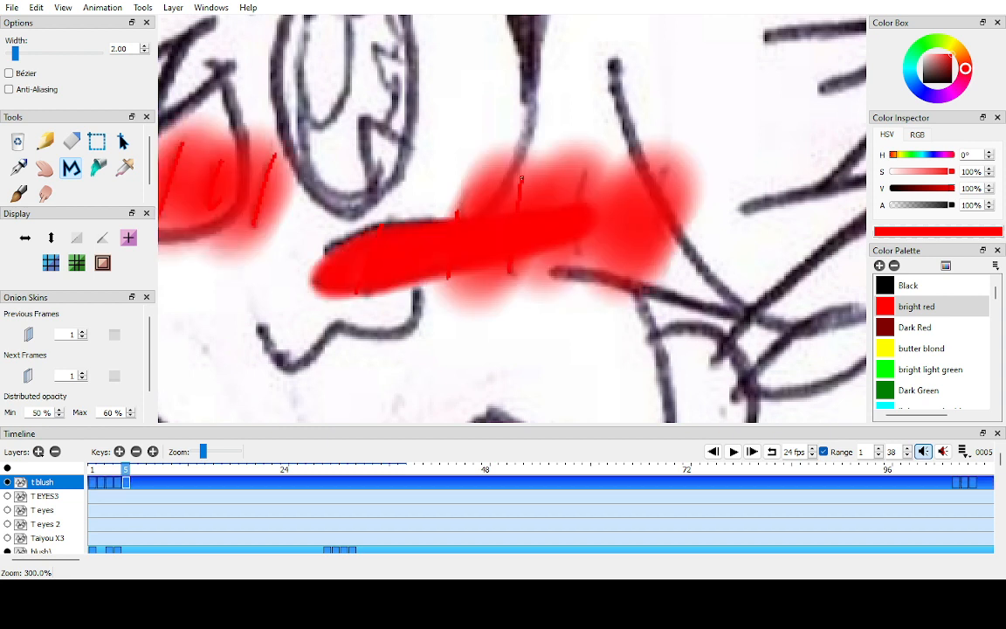
click(577, 248)
click(659, 168)
key(a)
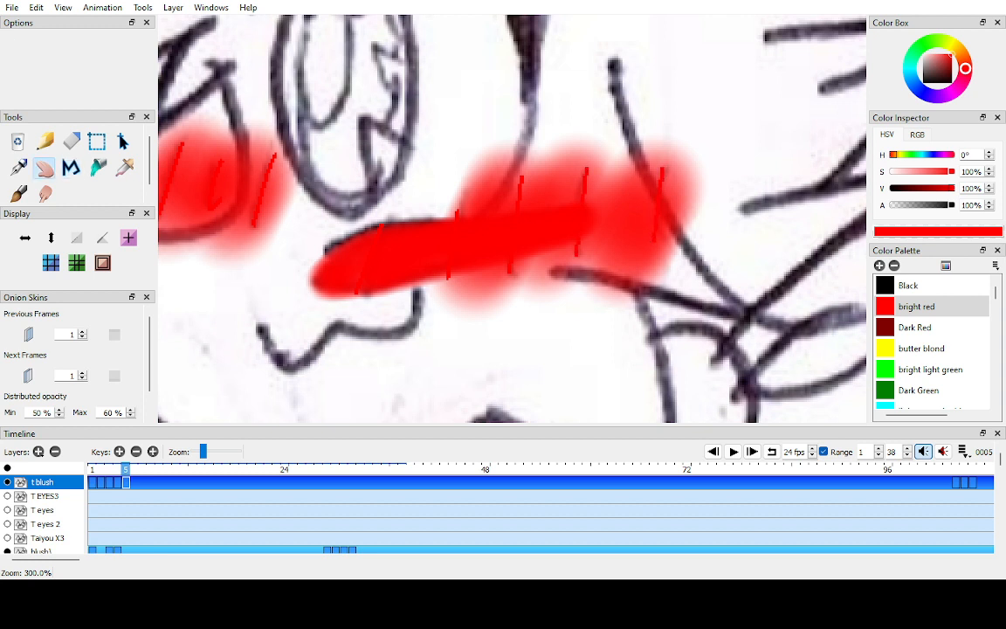
- Compare the red hatch lines with the sketch by hiding and showing the t blush layer
click(7, 482)
click(7, 482)
click(8, 482)
click(8, 483)
click(7, 482)
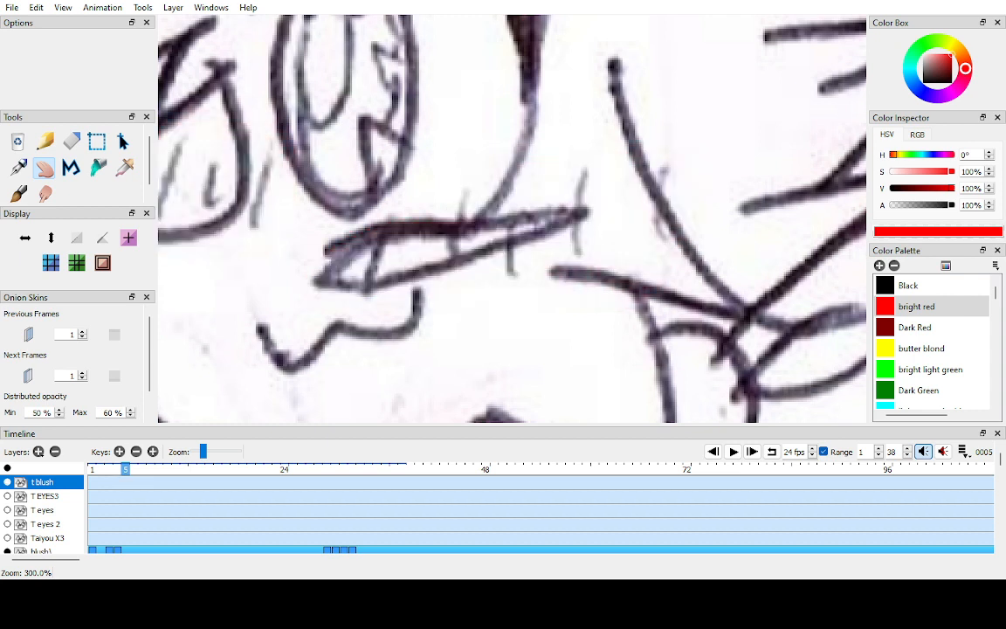
click(8, 482)
- Show the T EYES3, T eyes, T eyes 2 and Taiyou X3 layers again
scroll(513, 219, down, 5)
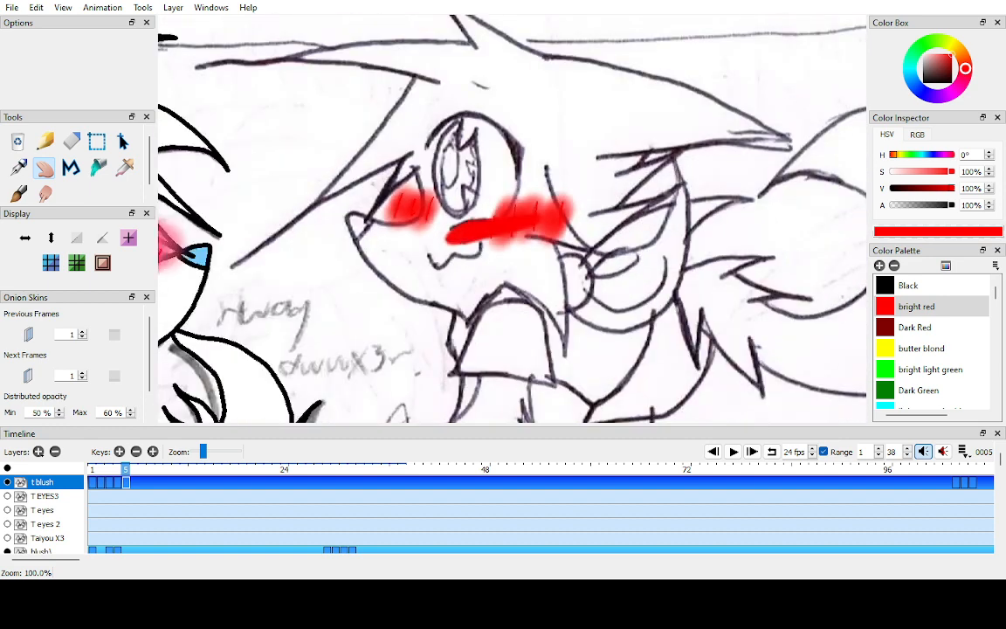
click(8, 496)
click(8, 510)
click(8, 524)
click(8, 538)
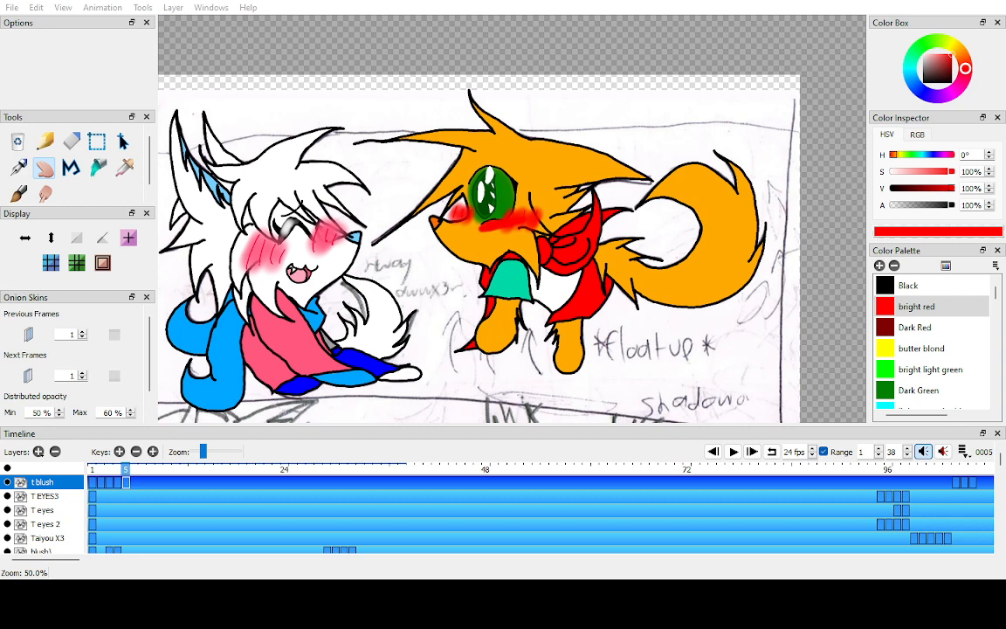
- Play back the animation to check the blush, and return to frame 1
click(733, 451)
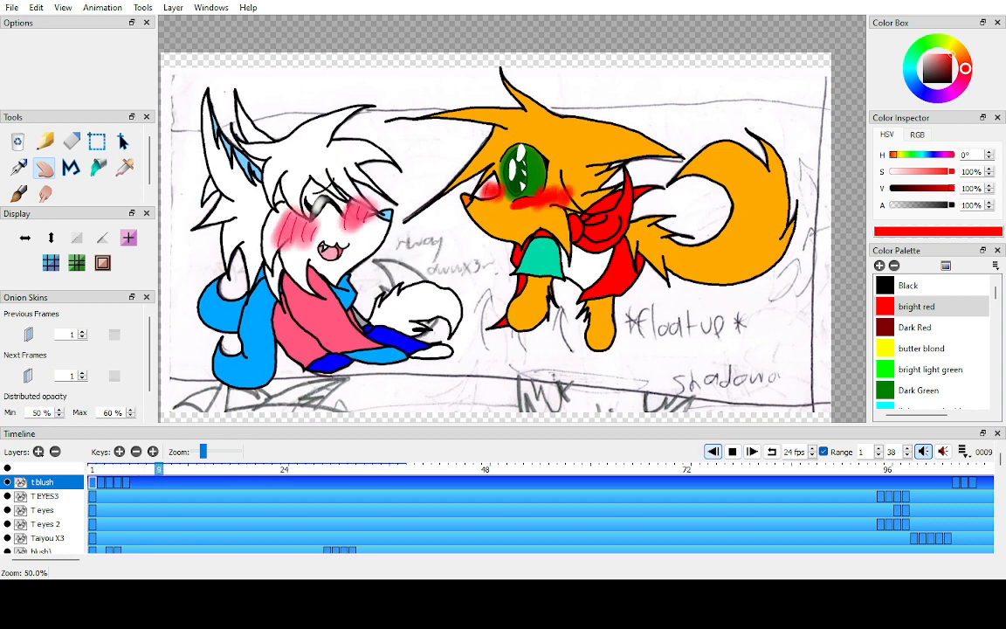
click(733, 452)
click(93, 482)
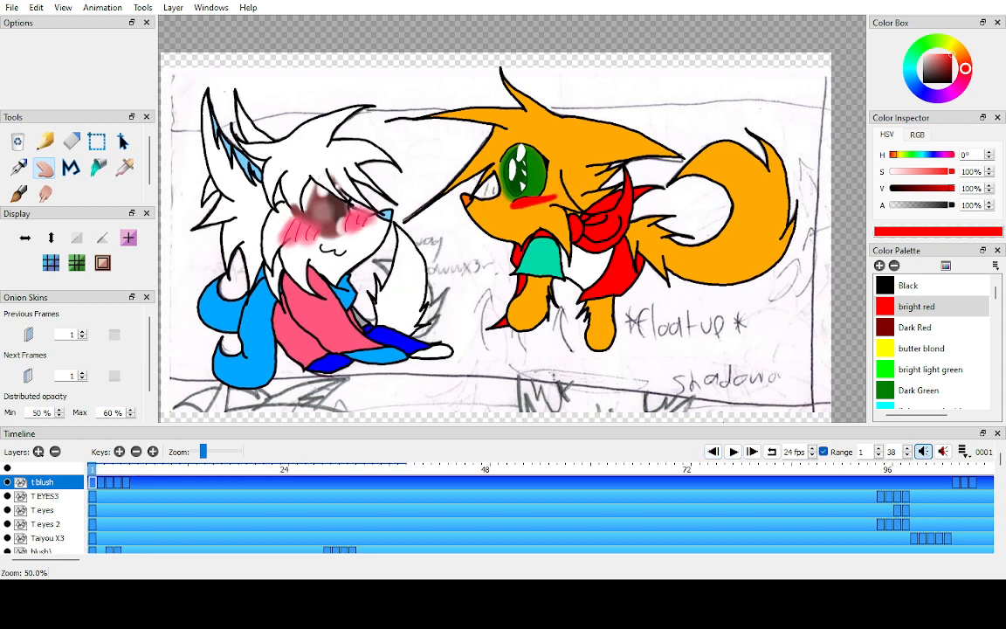
- Enlarge the timeline and move the five t blush keyframes so they start on frame 4
drag(507, 253, 525, 225)
drag(514, 426, 513, 372)
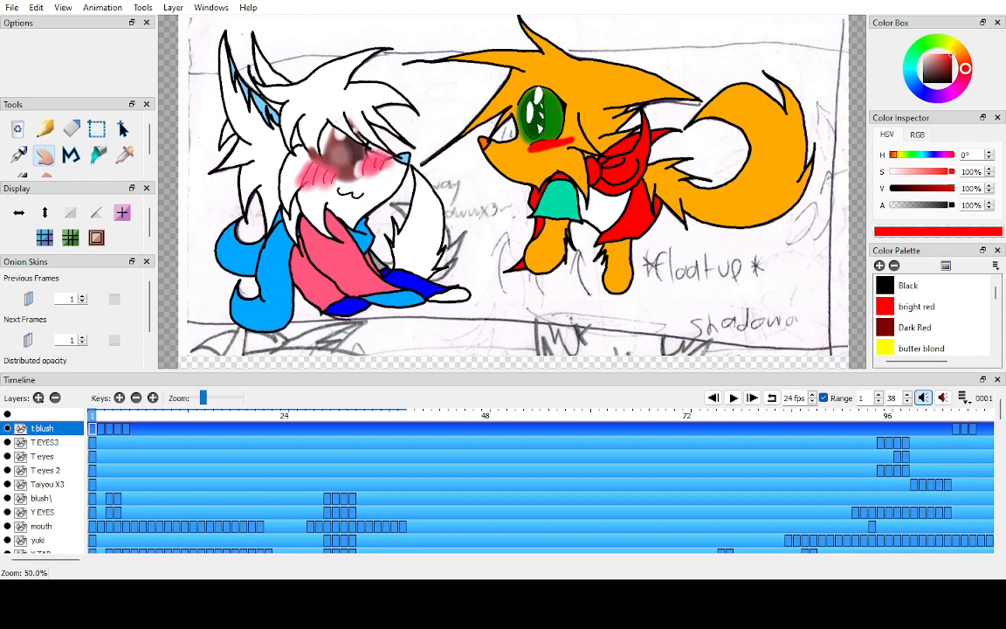
drag(93, 416, 150, 429)
click(163, 429)
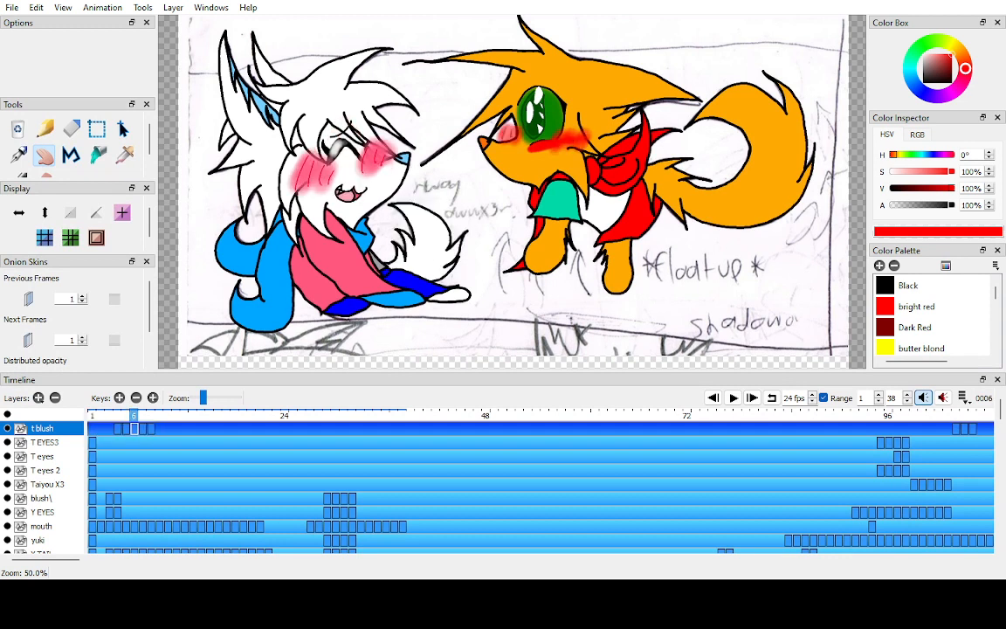
- Move the first keyframes of Taiyou X3, T eyes 2, T eyes and T EYES3 to frame 4, and isolate the current layer
click(93, 484)
drag(92, 484, 118, 442)
click(134, 484)
click(93, 470)
click(92, 456)
click(92, 442)
click(134, 442)
click(7, 414)
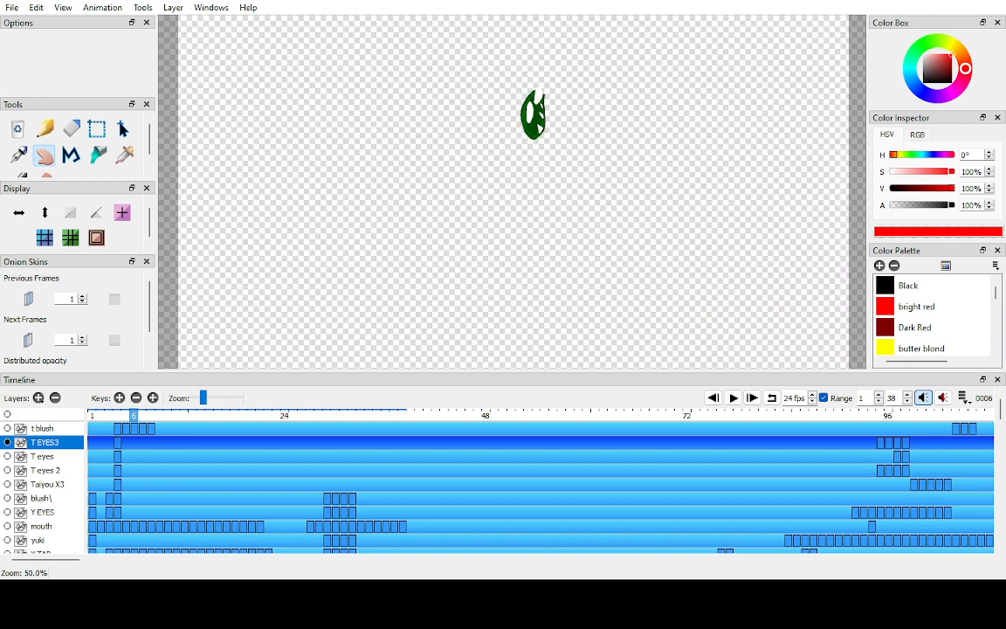
- Prepare the Taiyou X3 layer on frame 1 with Black as the colour and the next-frame onion skin enabled
click(93, 415)
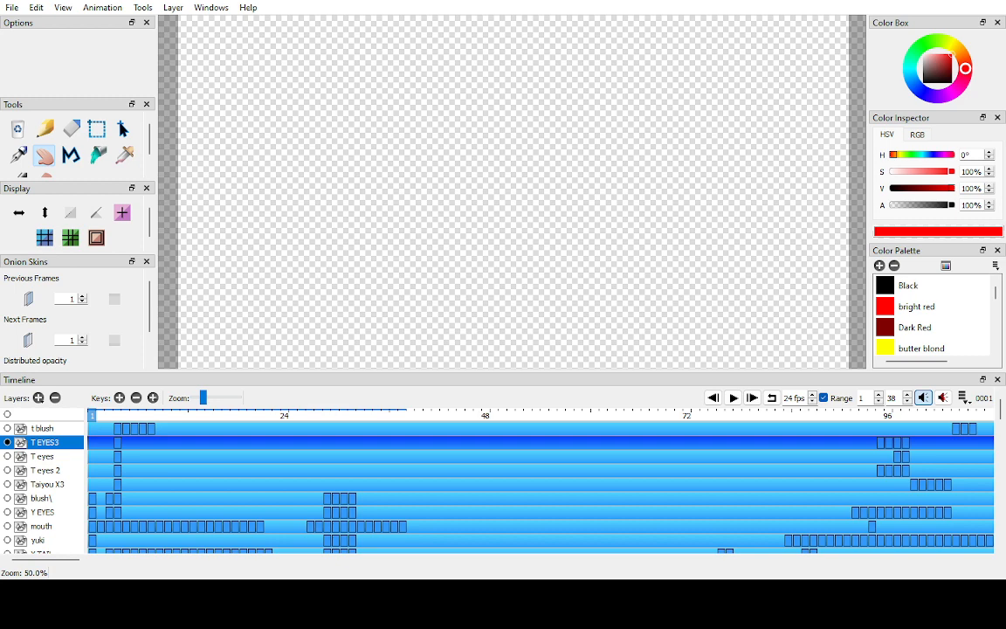
click(47, 485)
double_click(7, 414)
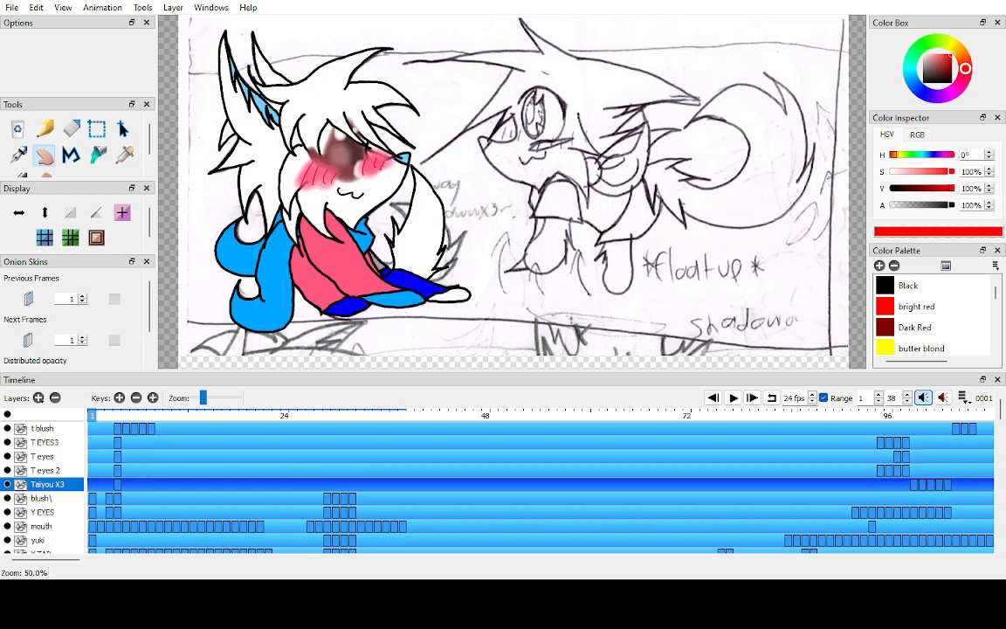
click(908, 287)
click(7, 414)
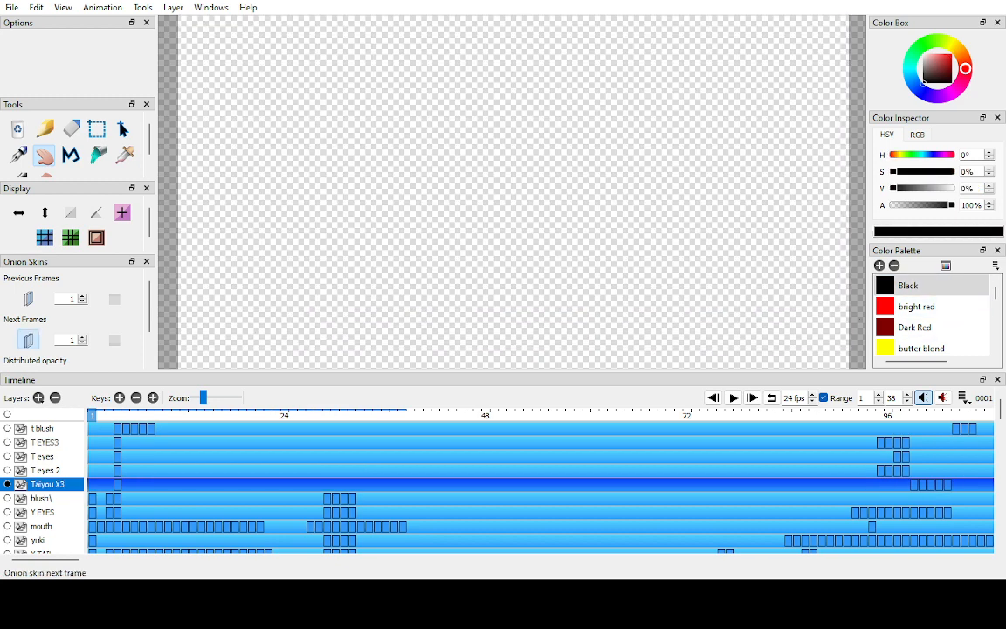
click(29, 340)
click(115, 340)
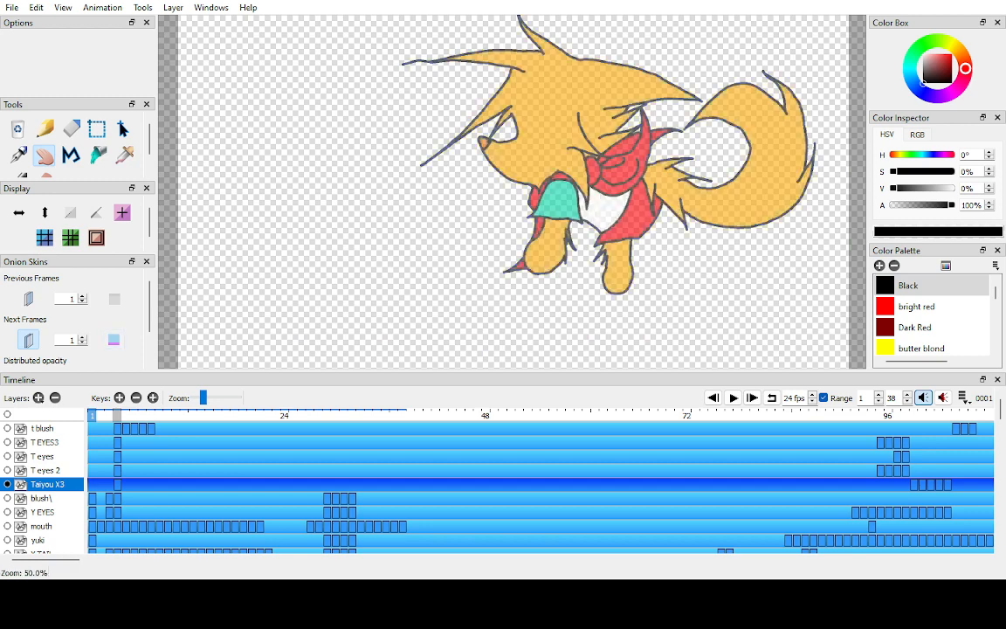
- Try the next-frame onion skin and its tint off and on, leave the onion skin enabled, and show all layers
click(29, 340)
click(28, 340)
click(114, 339)
click(114, 340)
click(29, 340)
click(29, 340)
double_click(7, 414)
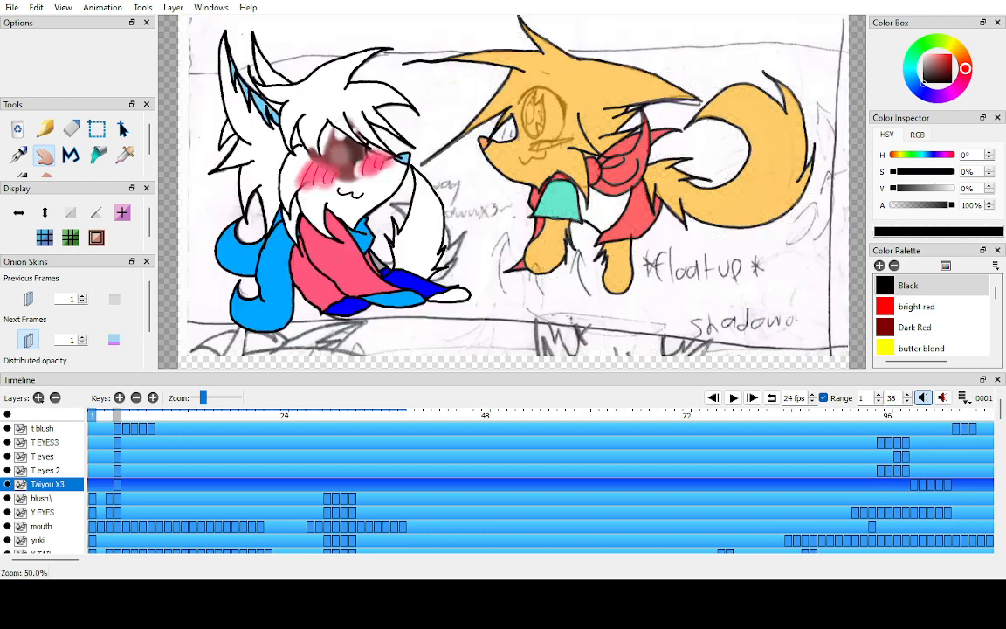
- Compare frame 1 with the other layers hidden and shown, and with the next-frame onion skin off and on
scroll(512, 191, down, 2)
click(7, 414)
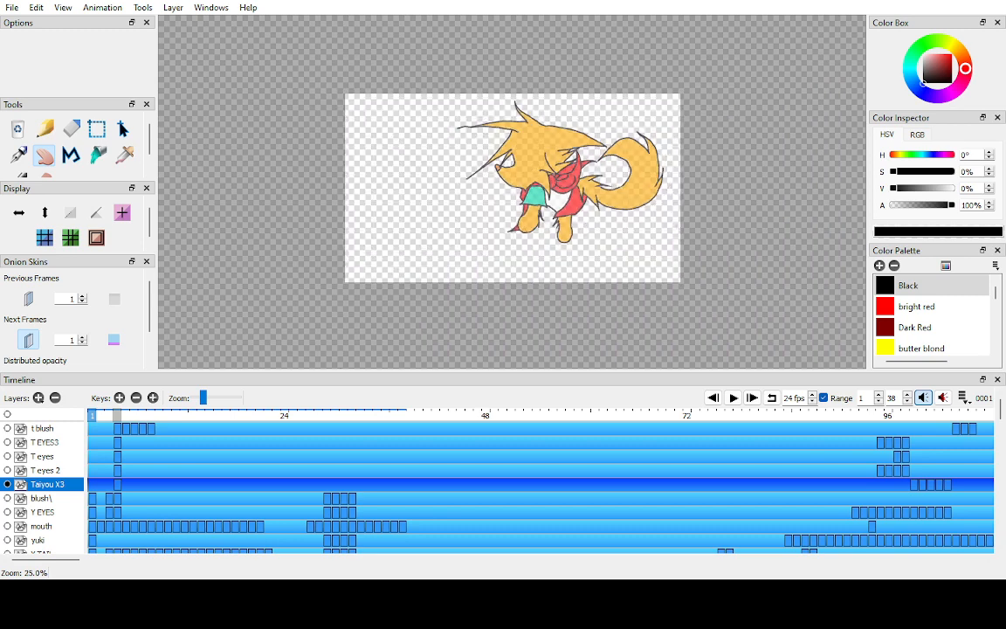
click(29, 339)
triple_click(7, 414)
double_click(7, 414)
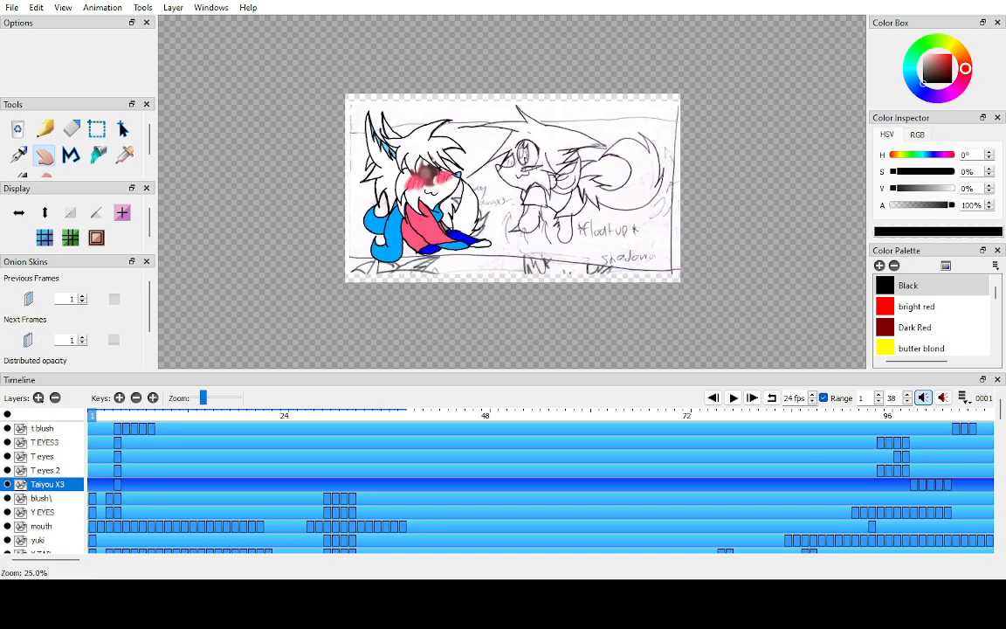
click(29, 340)
scroll(512, 191, up, 3)
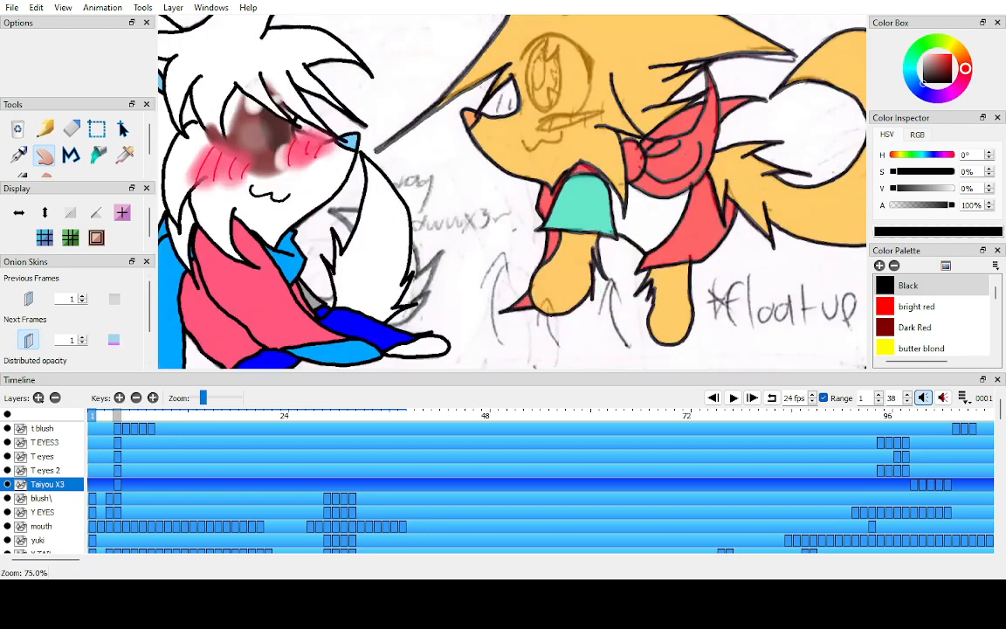
- Shrink the timeline to enlarge the canvas, and fit the whole drawing in view
drag(512, 371, 512, 461)
scroll(524, 531, down, 3)
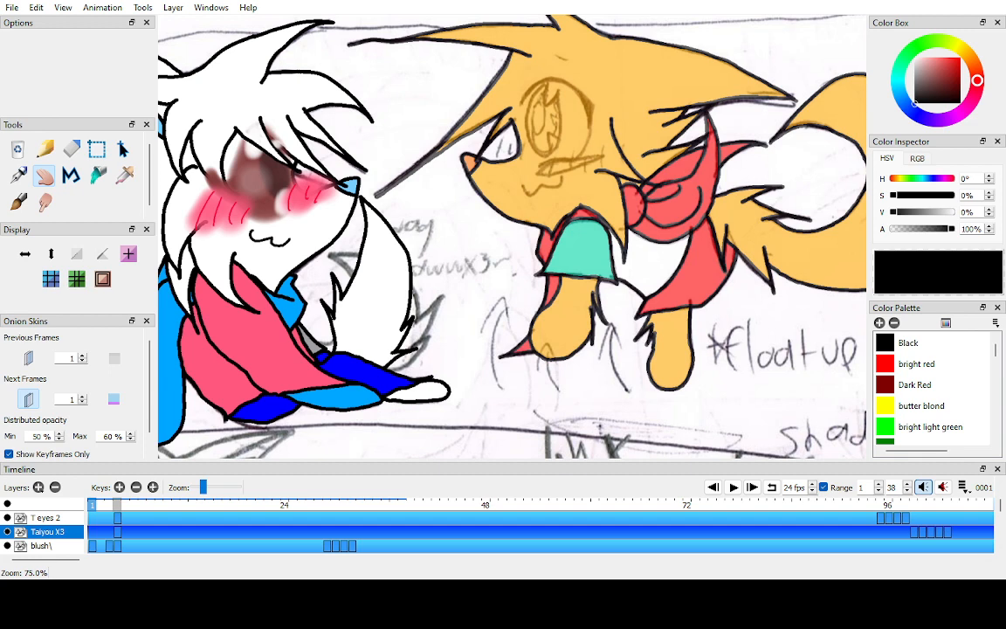
scroll(512, 237, down, 3)
scroll(512, 237, up, 1)
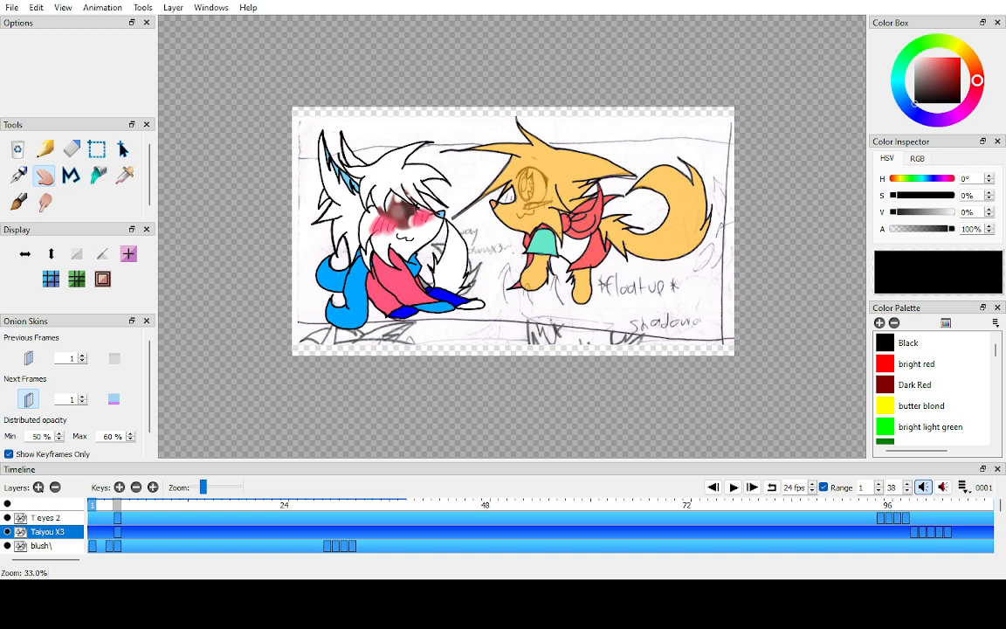
- Set the pen width to 7.00 for inking over the orange fox on frame 1
scroll(541, 256, up, 5)
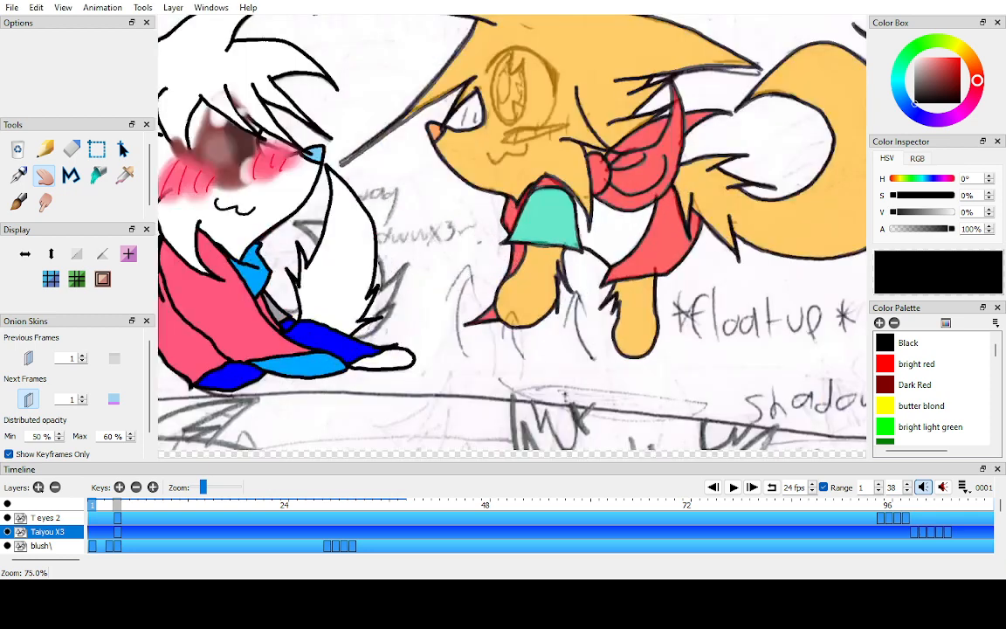
drag(541, 256, 517, 304)
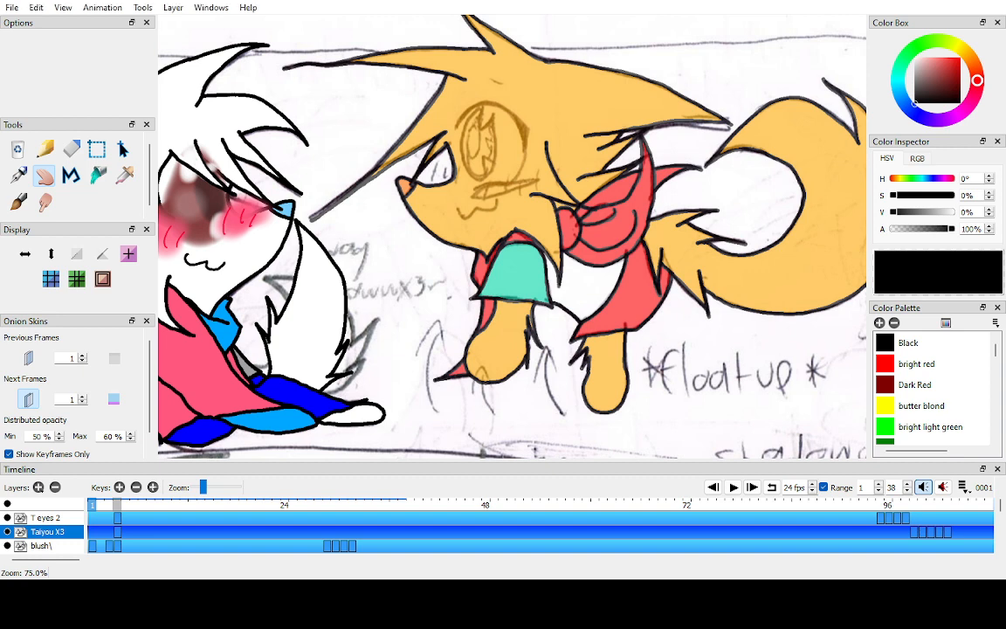
drag(512, 236, 519, 217)
key(space)
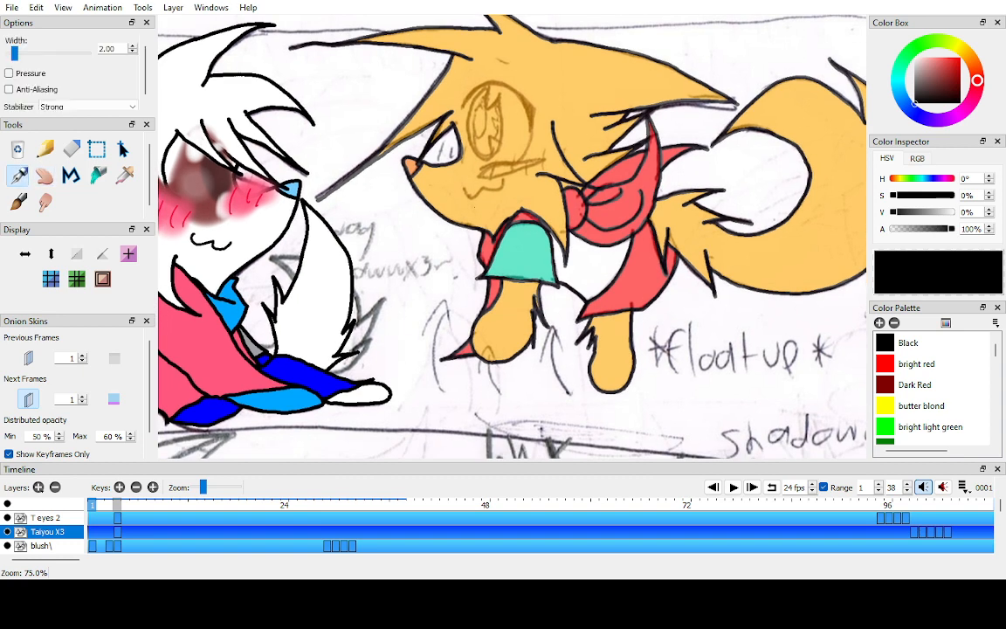
click(132, 45)
click(132, 45)
click(132, 45)
click(132, 45)
click(132, 46)
- Compare the Taiyou X3 frame with the other layers hidden and the next-frame onion skin off and on, and show all layers again
key(h)
key(ctrl+Down)
key(ctrl+Down)
key(ctrl+Down)
key(alt+1)
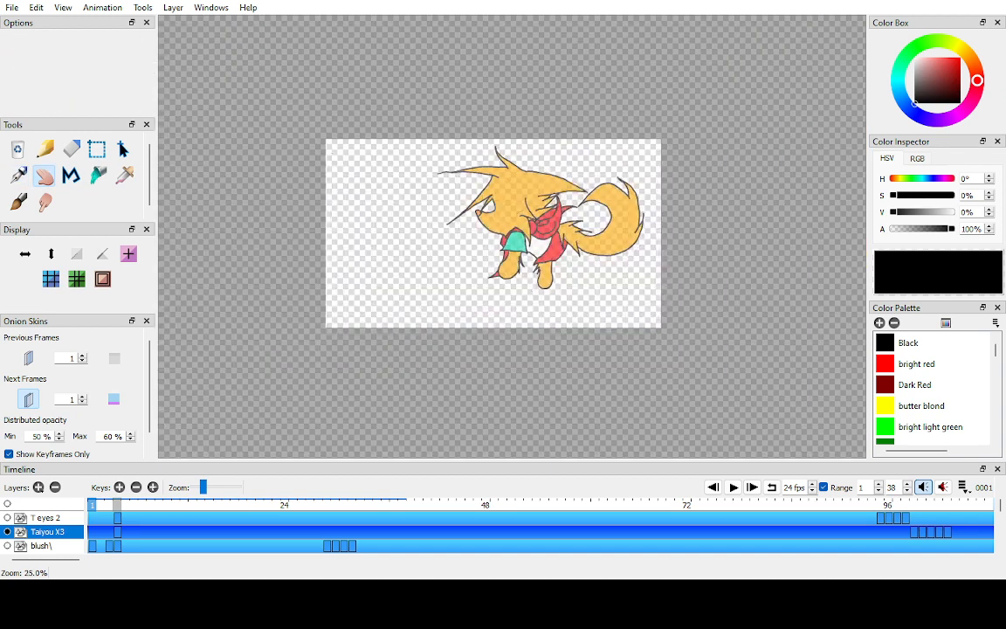
click(29, 399)
click(29, 399)
double_click(7, 504)
- Draw a black pointed outline from beneath the orange fox's muzzle out and down to the top of its front leg
key(ctrl+Up)
key(ctrl+Up)
key(ctrl+Up)
key(ctrl+Up)
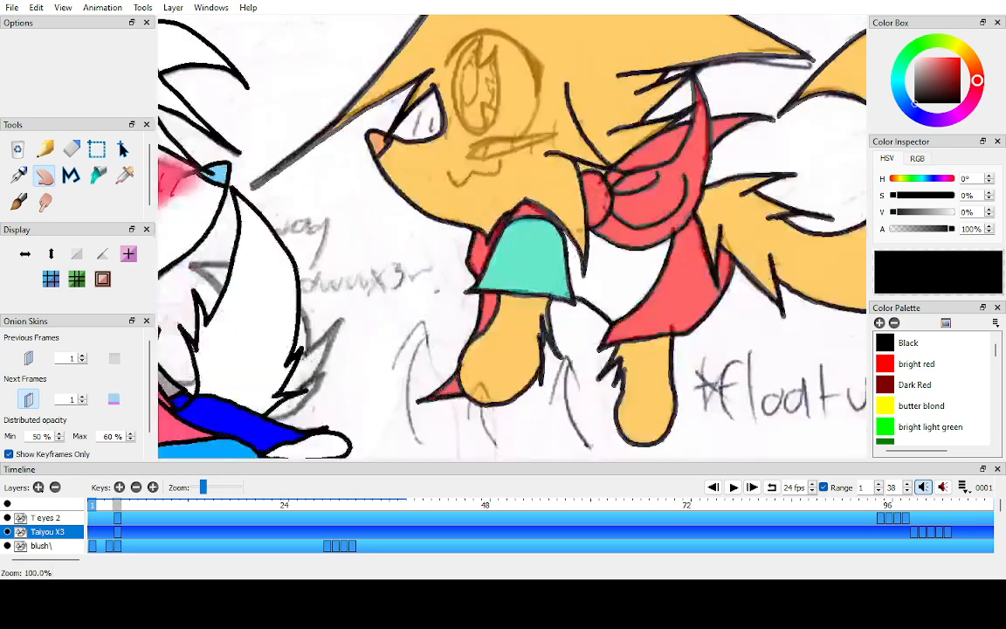
drag(512, 236, 543, 207)
key(p)
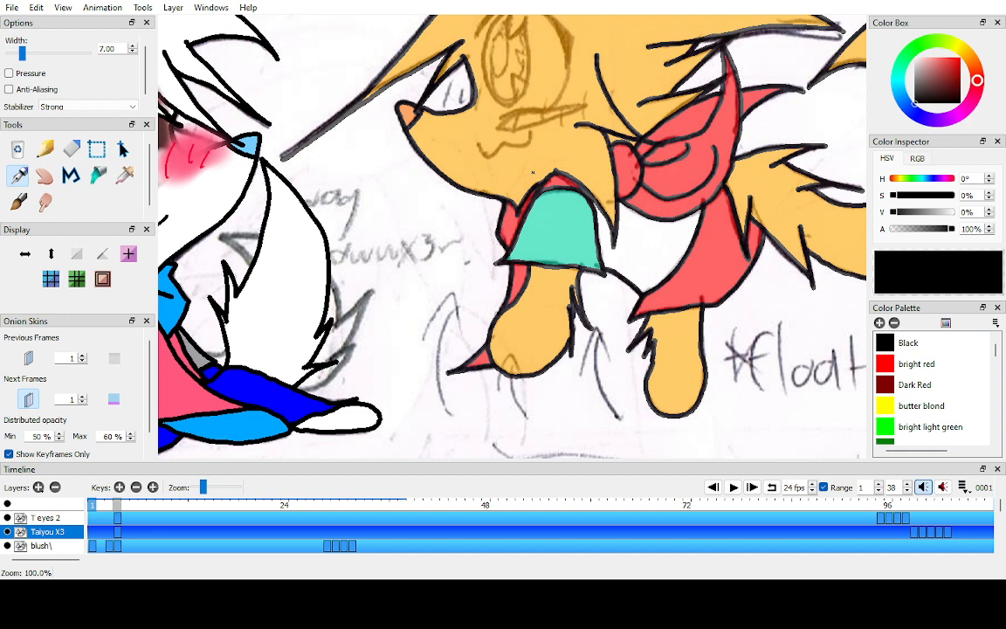
key(h)
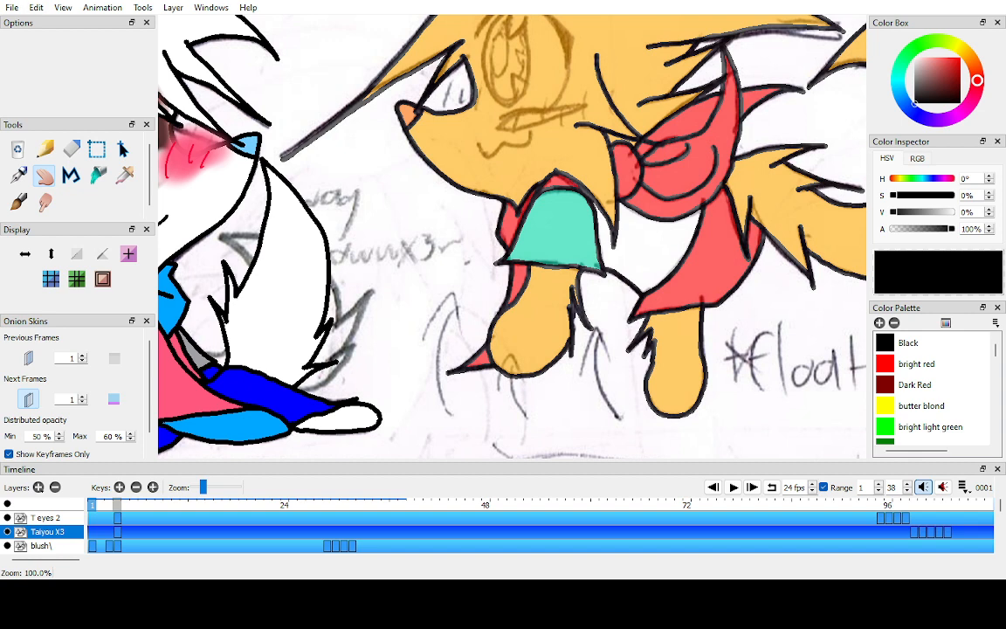
mouse_move(512, 247)
mouse_down()
mouse_move(523, 225)
mouse_move(495, 248)
mouse_up()
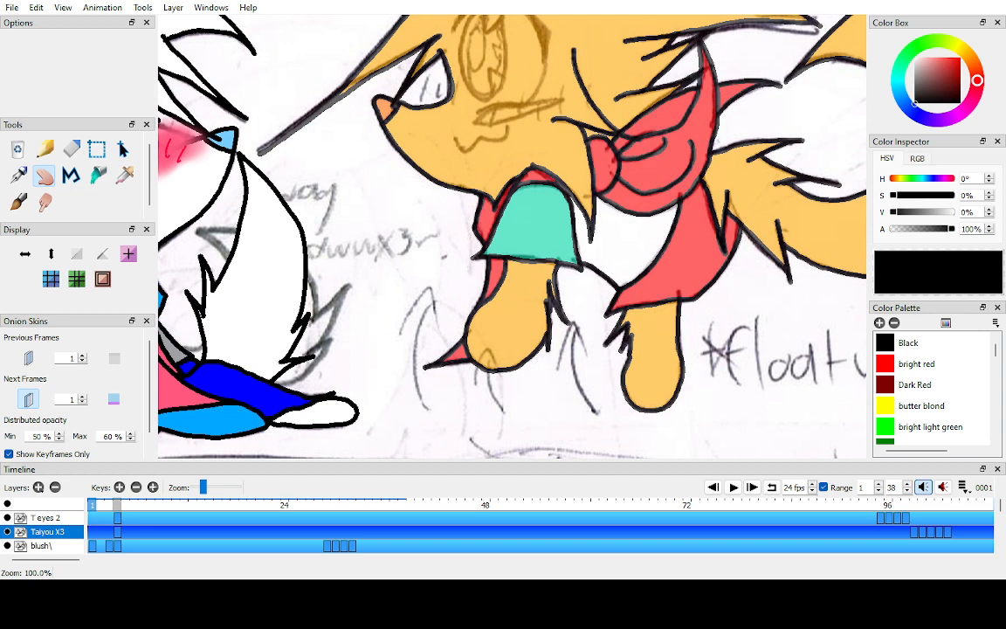
key(p)
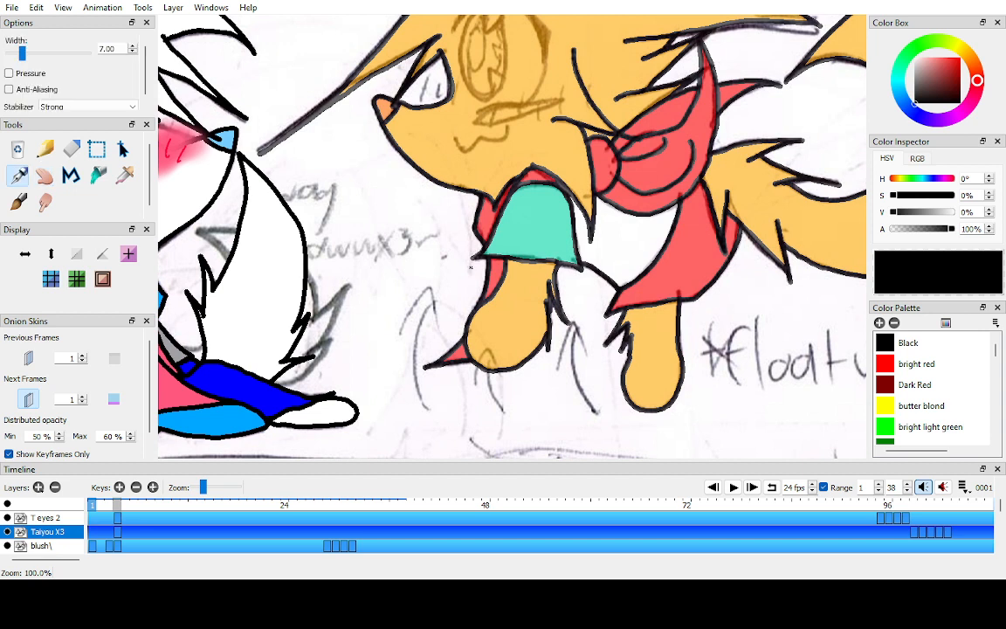
mouse_move(482, 285)
mouse_down()
mouse_move(428, 259)
mouse_move(403, 210)
mouse_move(454, 209)
mouse_move(453, 161)
mouse_up()
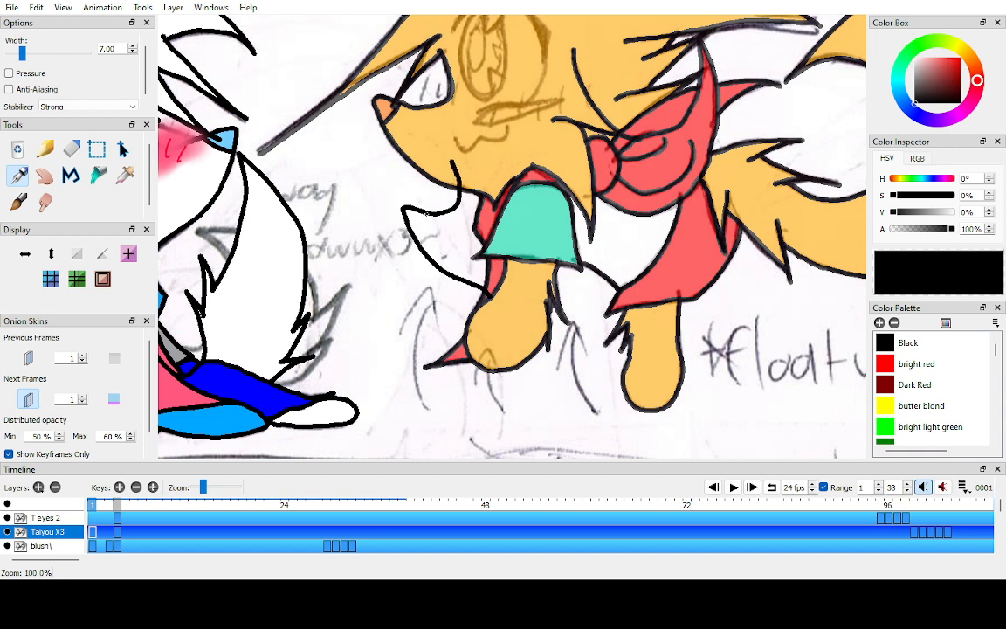
- Draw a rounded upper-leg outline over the fox's front leg and a pointed foot extending below it
key(h)
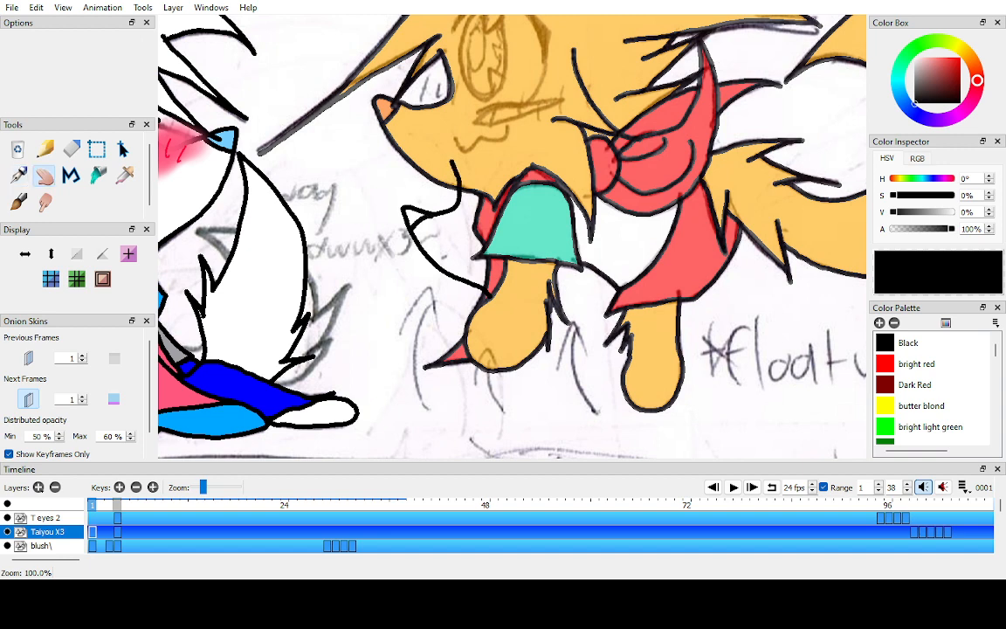
drag(430, 215, 439, 177)
key(p)
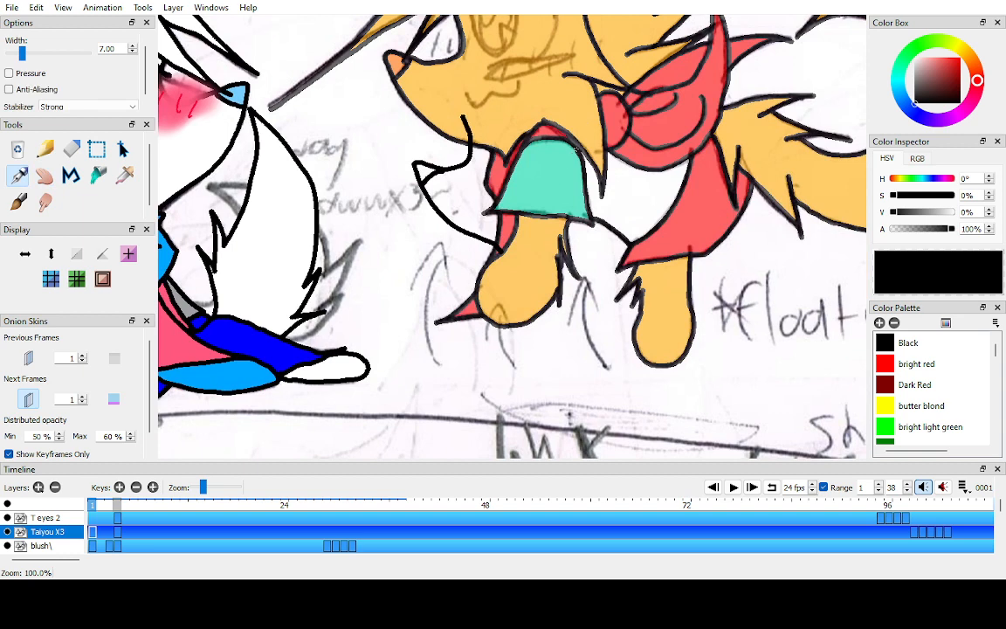
mouse_move(551, 234)
mouse_down()
mouse_move(503, 248)
mouse_move(469, 303)
mouse_move(536, 317)
mouse_move(556, 260)
mouse_move(549, 241)
mouse_up()
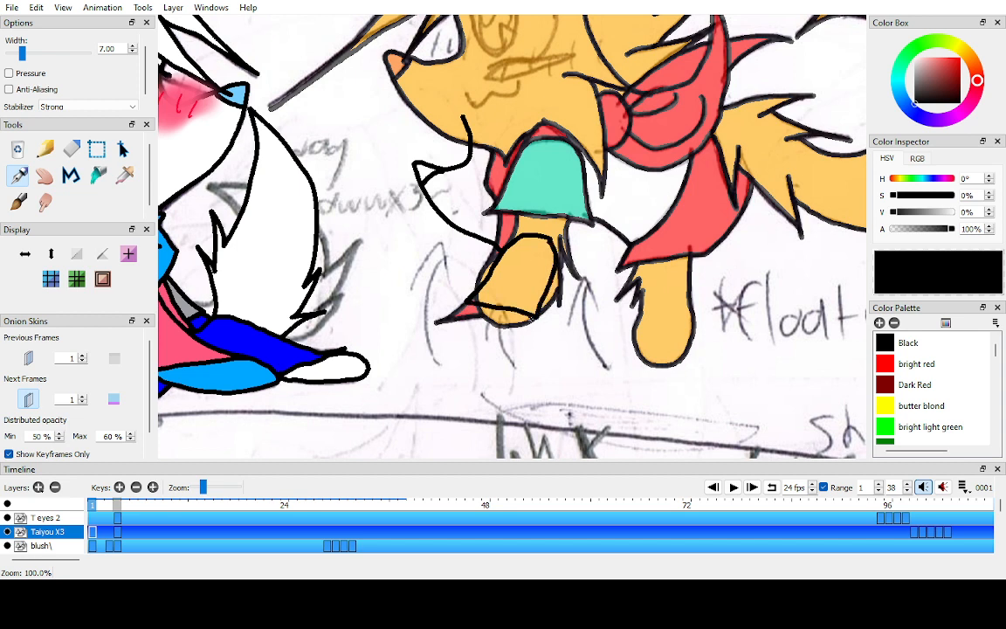
mouse_move(530, 317)
mouse_down()
mouse_move(491, 382)
mouse_move(410, 367)
mouse_move(404, 347)
mouse_move(454, 339)
mouse_move(482, 310)
mouse_up()
- Draw a jagged outline from the turquoise garment's edge down behind the newly drawn front leg
key(h)
drag(515, 227, 485, 308)
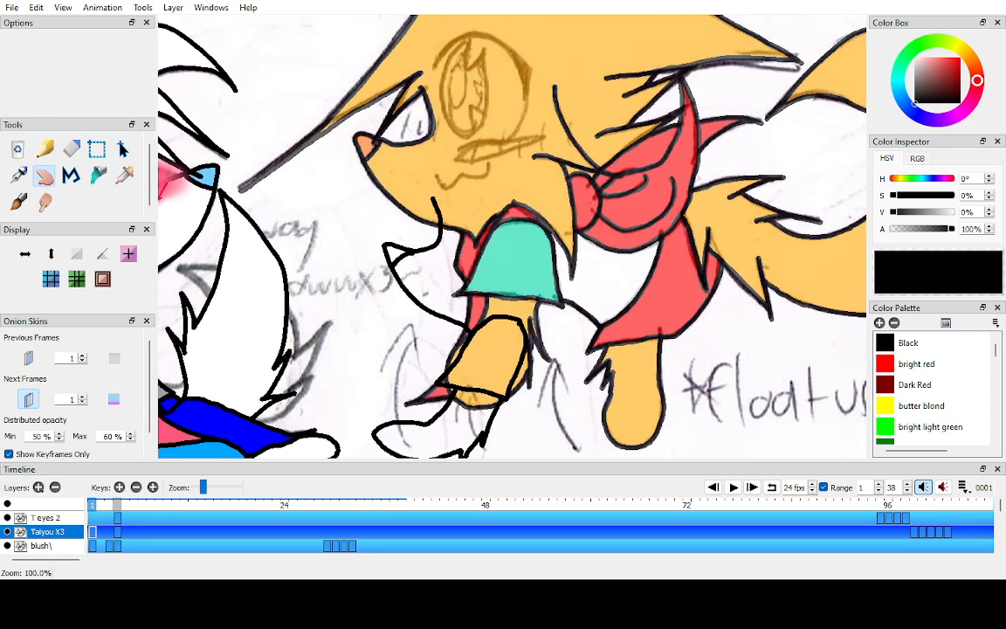
drag(531, 252, 528, 225)
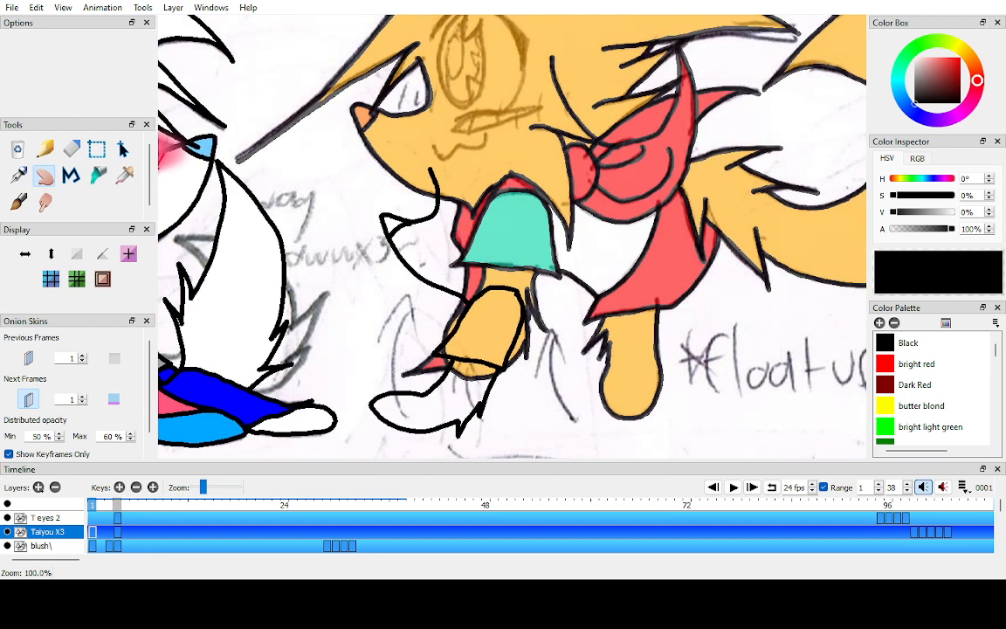
key(p)
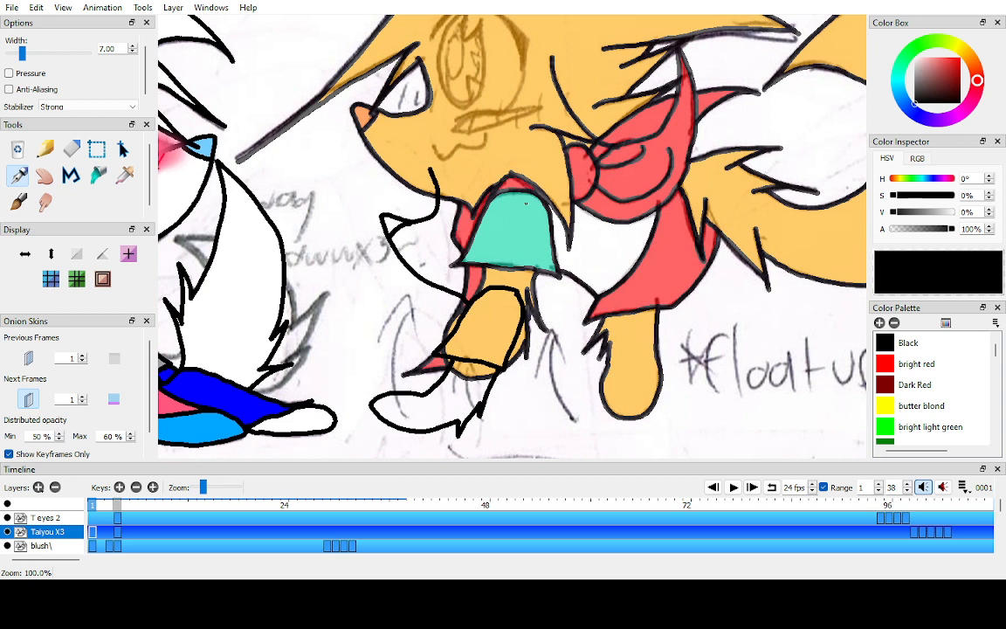
mouse_move(534, 212)
mouse_down()
mouse_move(585, 266)
mouse_move(538, 261)
mouse_move(561, 340)
mouse_move(517, 289)
mouse_move(516, 271)
mouse_move(515, 350)
mouse_move(480, 329)
mouse_up()
- Set the onion skin opacity to 20 % minimum and 50 % maximum, and compare the next-frame skin off and on
key(h)
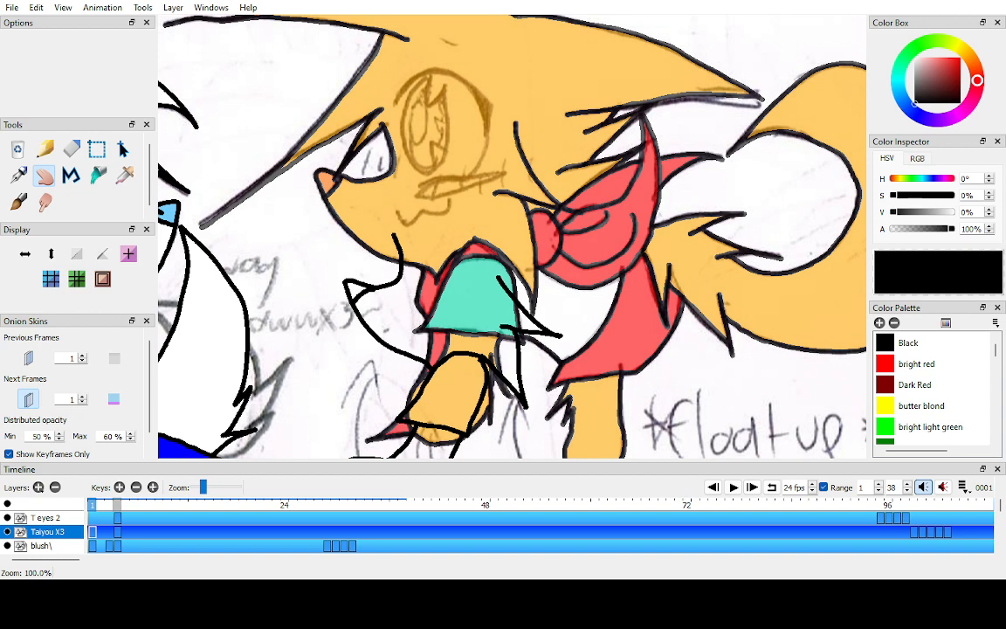
drag(512, 236, 501, 245)
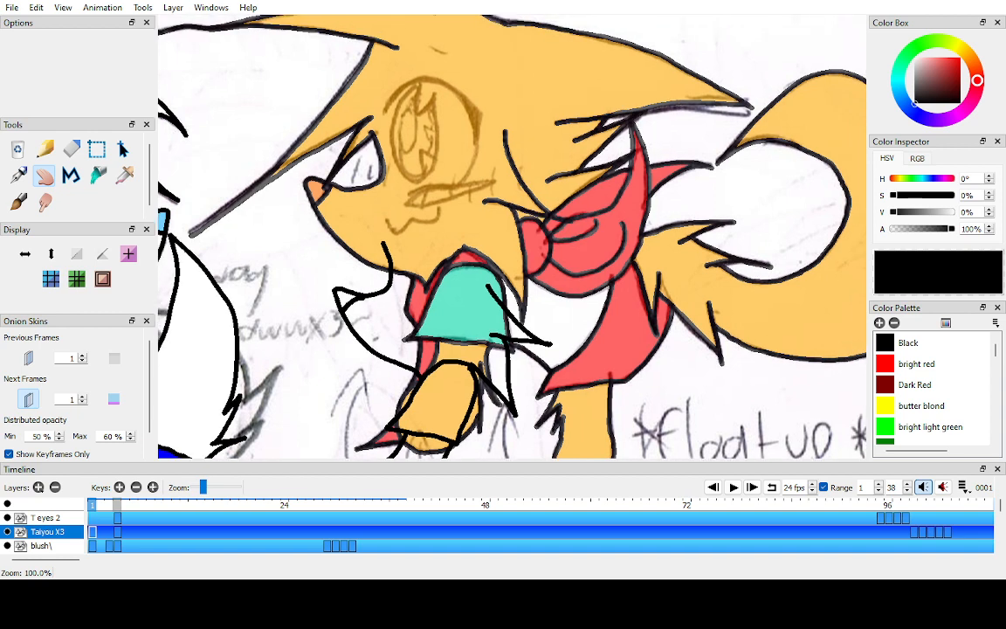
key(alt+o)
key(alt+o)
click(130, 439)
drag(33, 437, 37, 437)
drag(104, 437, 109, 437)
text(5)
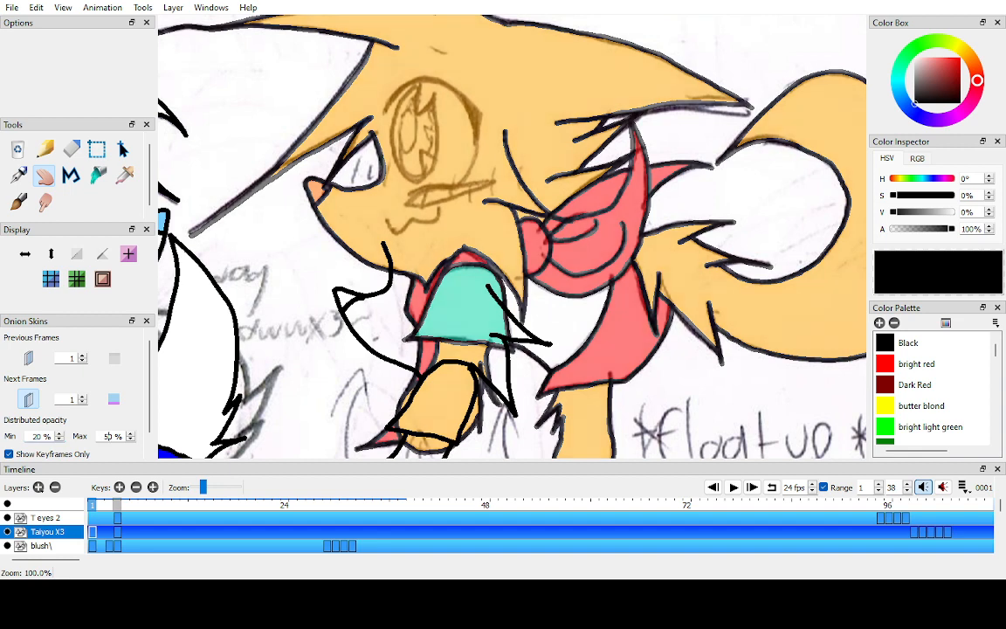
click(28, 399)
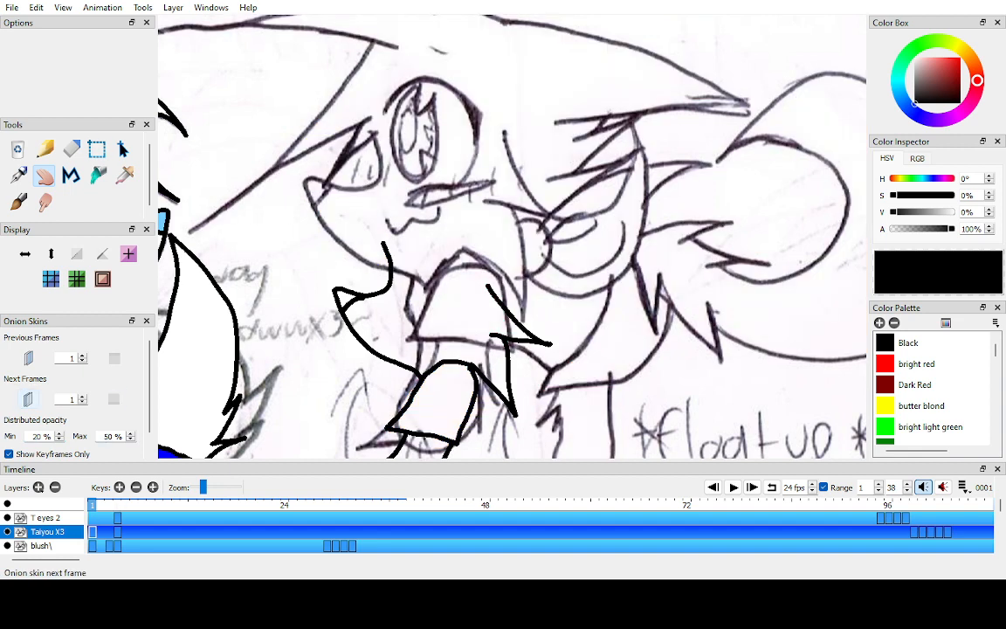
click(28, 399)
- Draw a long pointed lock over the fox's sketched eye, with a curved side running down to the red scarf
drag(602, 251, 609, 233)
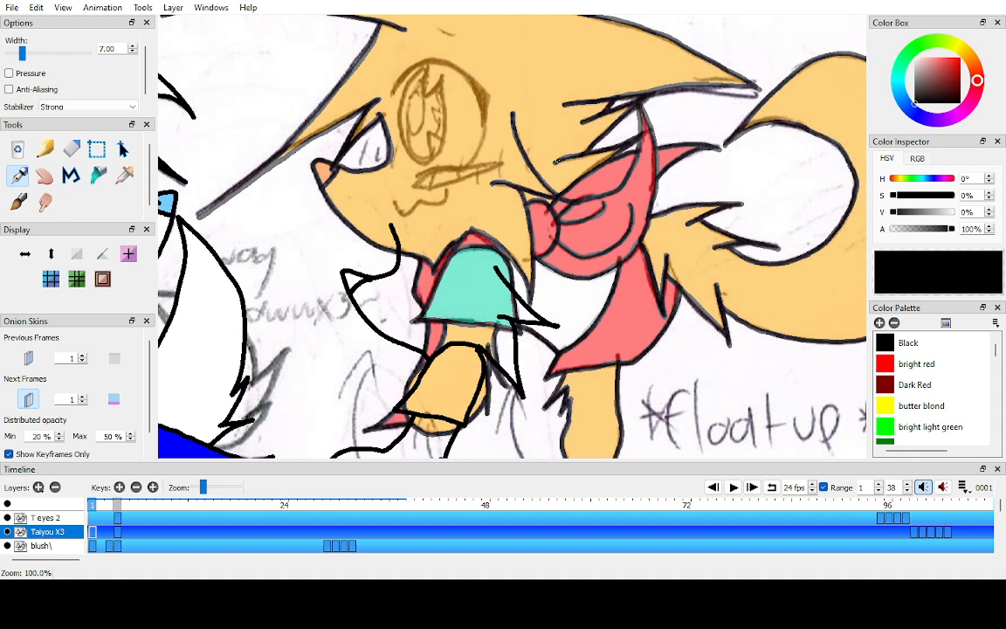
drag(556, 161, 547, 196)
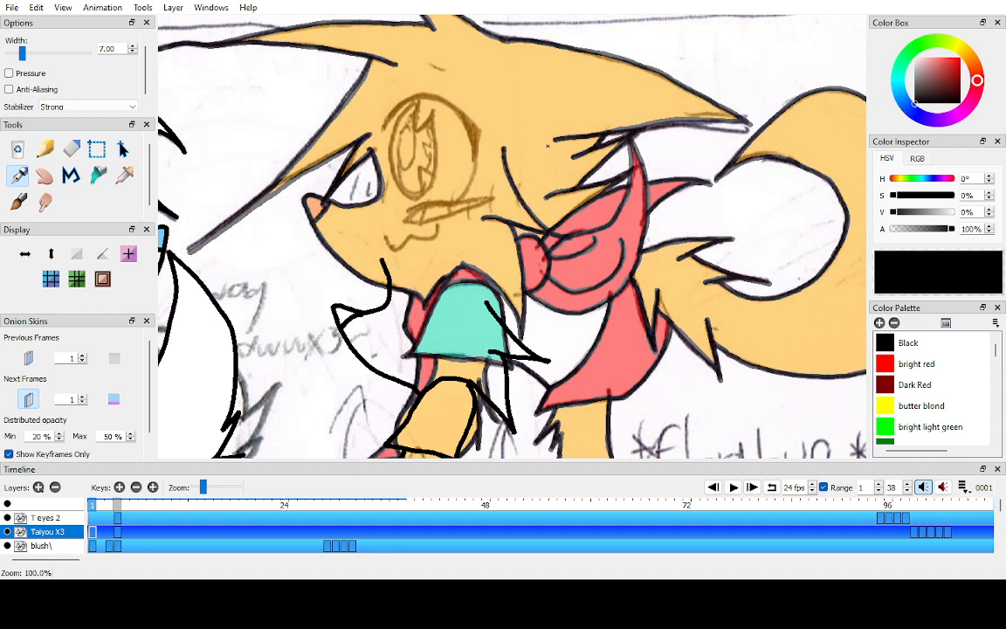
mouse_move(556, 255)
mouse_down()
mouse_move(503, 153)
mouse_move(440, 89)
mouse_move(448, 249)
mouse_move(473, 234)
mouse_up()
key(space)
mouse_move(465, 70)
mouse_down()
mouse_move(487, 199)
mouse_move(529, 241)
mouse_up()
- Draw jagged hair spikes from the long lock across the fox's muzzle and down over the chest outline
key(space)
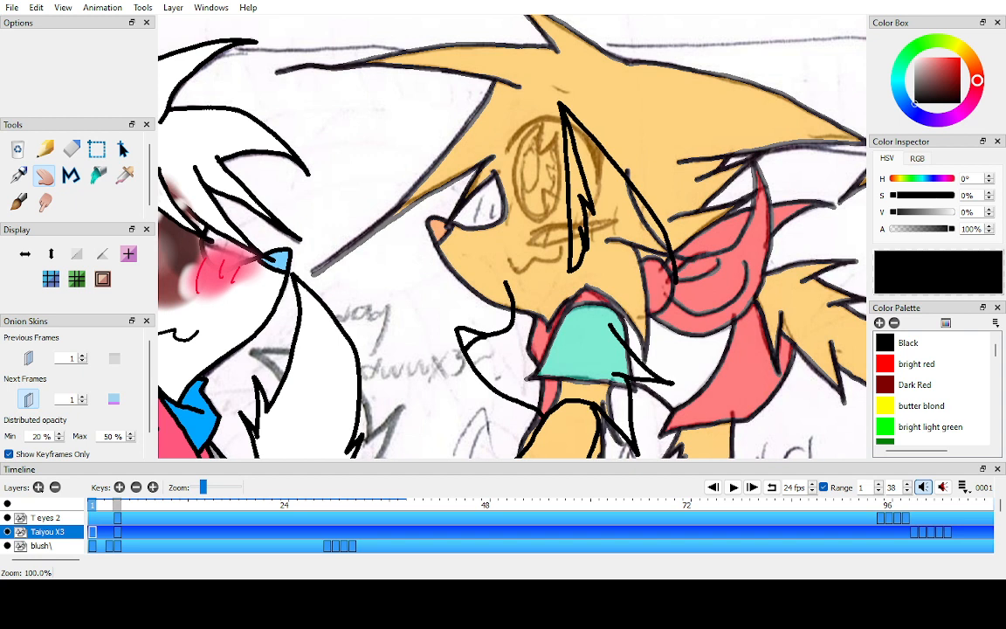
drag(512, 235, 557, 263)
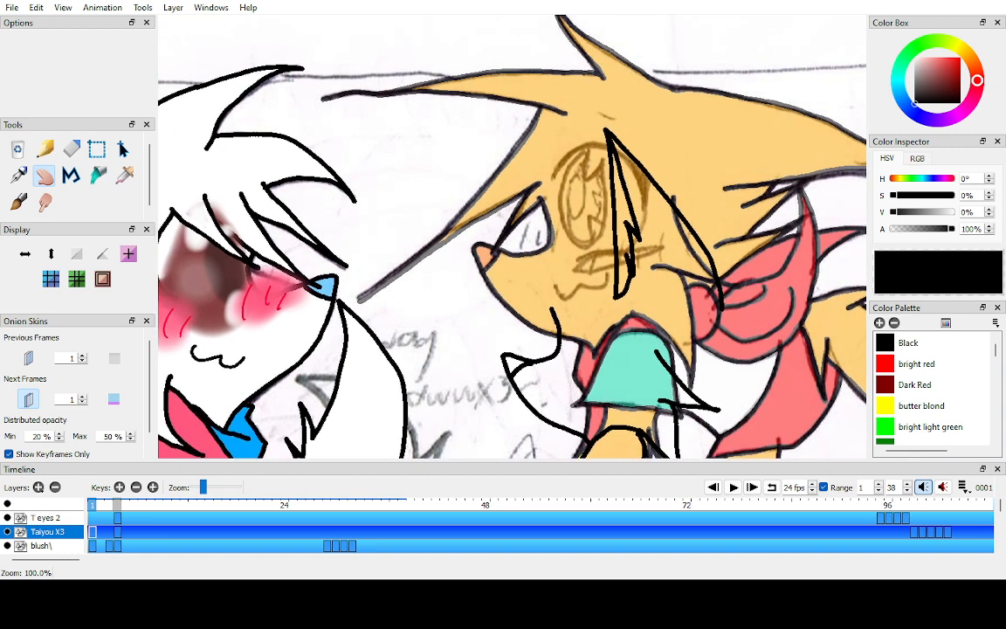
key(p)
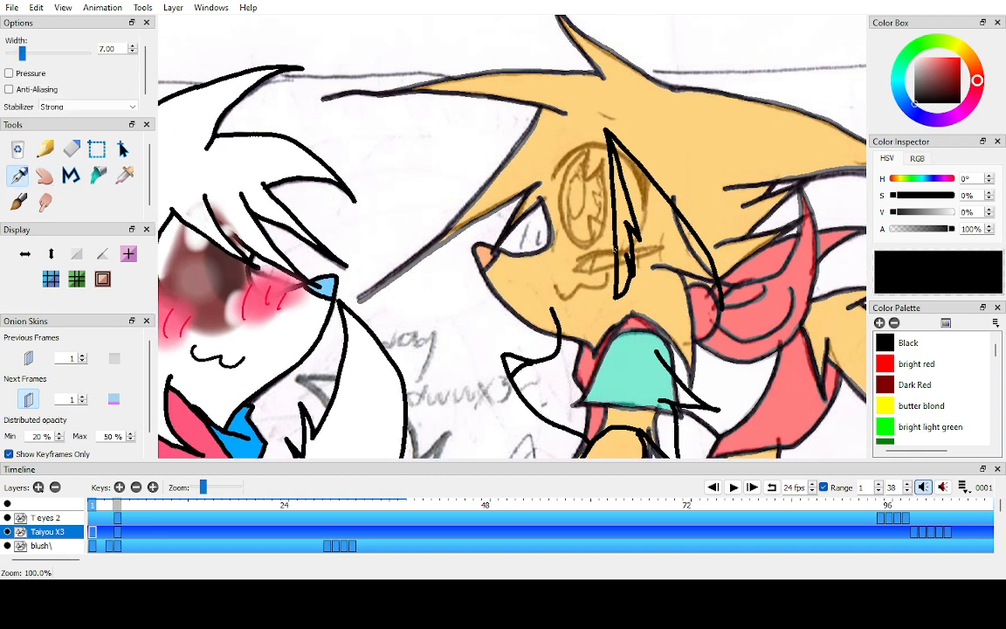
mouse_move(614, 229)
mouse_down()
mouse_move(529, 148)
mouse_move(591, 243)
mouse_move(523, 260)
mouse_move(536, 273)
mouse_move(472, 387)
mouse_move(517, 339)
mouse_move(466, 320)
mouse_up()
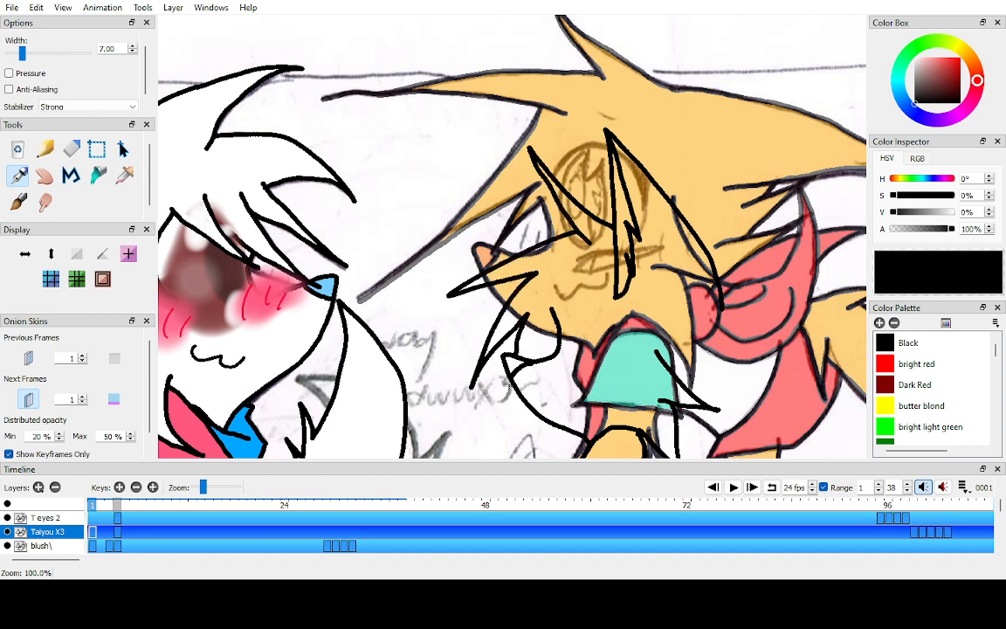
drag(513, 387, 524, 403)
- Review the new frame 1 linework against the following frames with the onion skin off, and return to frame 1 with it enabled
key(h)
drag(501, 302, 350, 220)
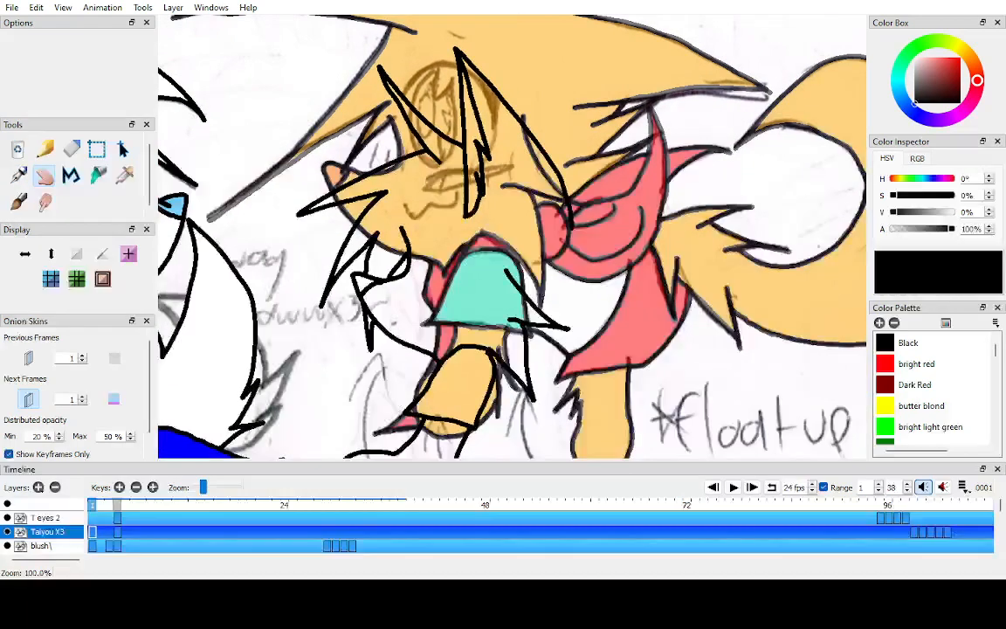
key(alt+o)
key(ctrl+Down)
key(ctrl+Down)
key(period)
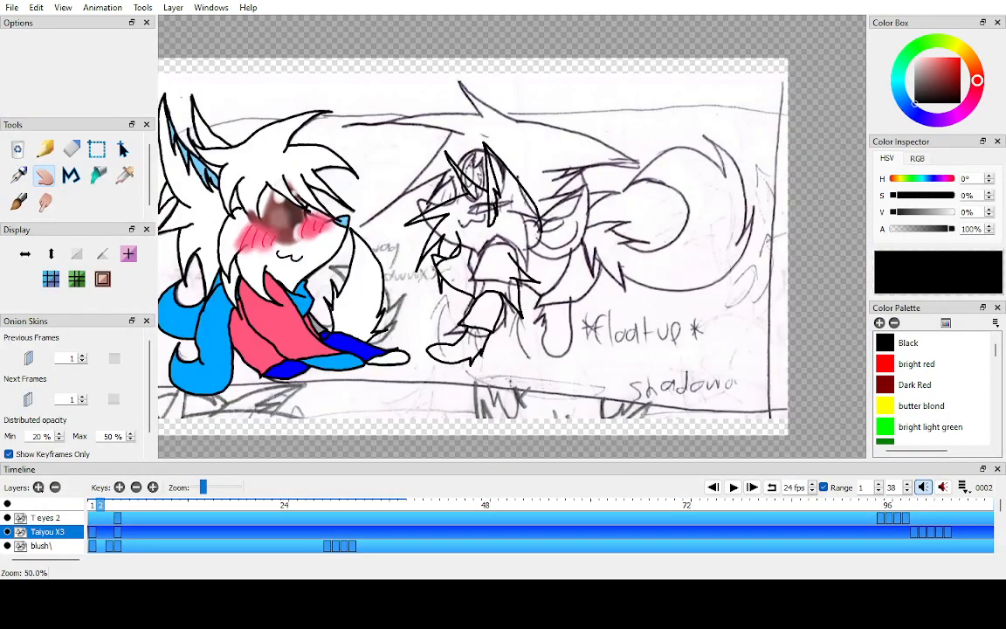
key(period)
key(period)
key(comma)
key(comma)
key(comma)
key(alt+o)
key(ctrl+Up)
key(ctrl+Up)
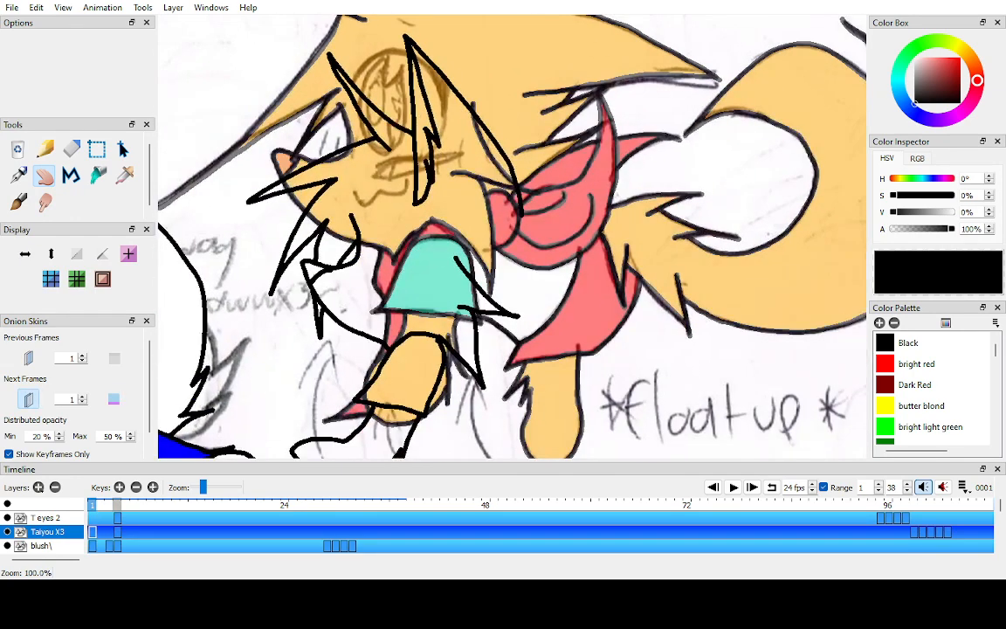
- Draw one more pointed hair strand between the two locks over the fox's sketched eye
drag(497, 229, 526, 256)
key(p)
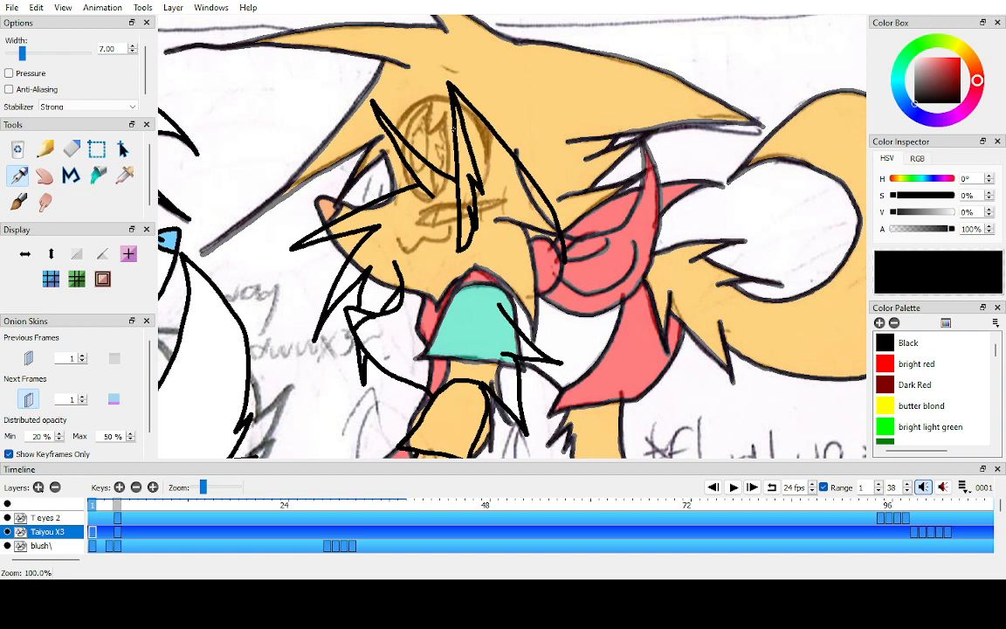
mouse_move(436, 112)
mouse_down()
mouse_move(404, 91)
mouse_move(431, 166)
mouse_up()
- Draw a second pointed foot behind the front one and a rounded curve beside the turquoise garment's lower corner
key(h)
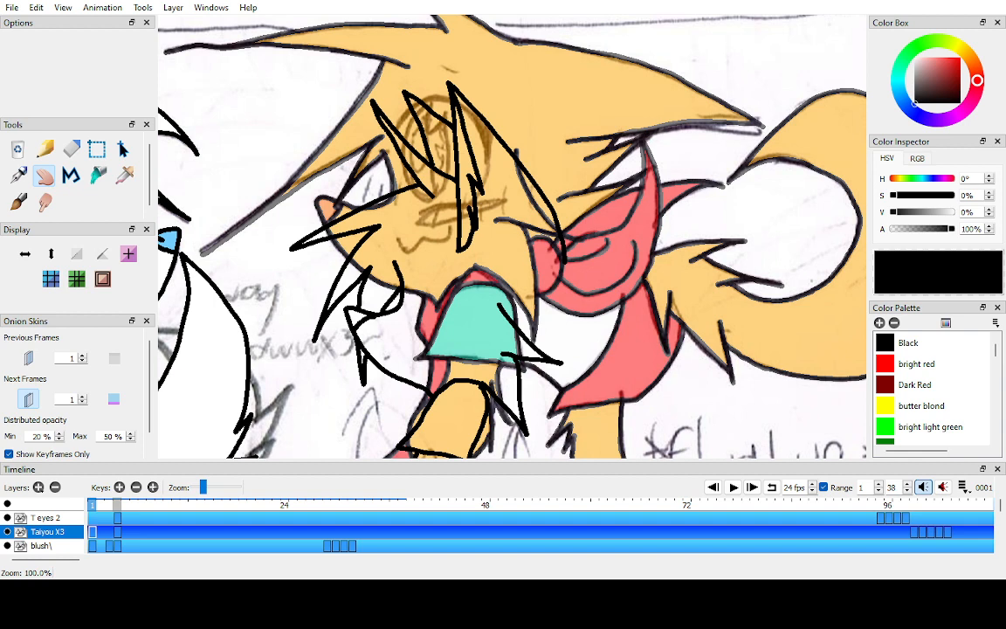
drag(516, 305, 489, 206)
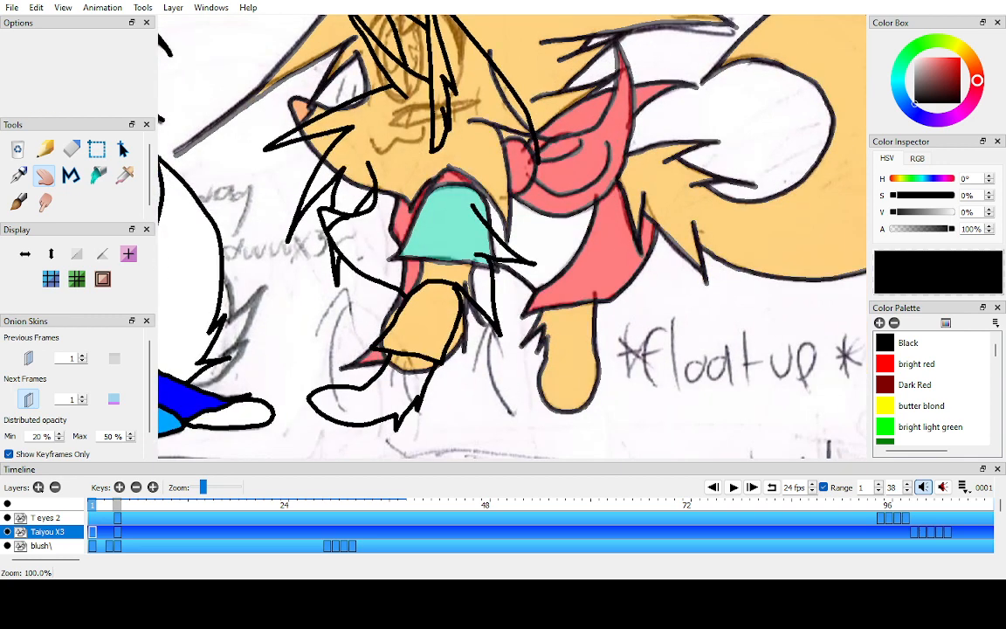
key(p)
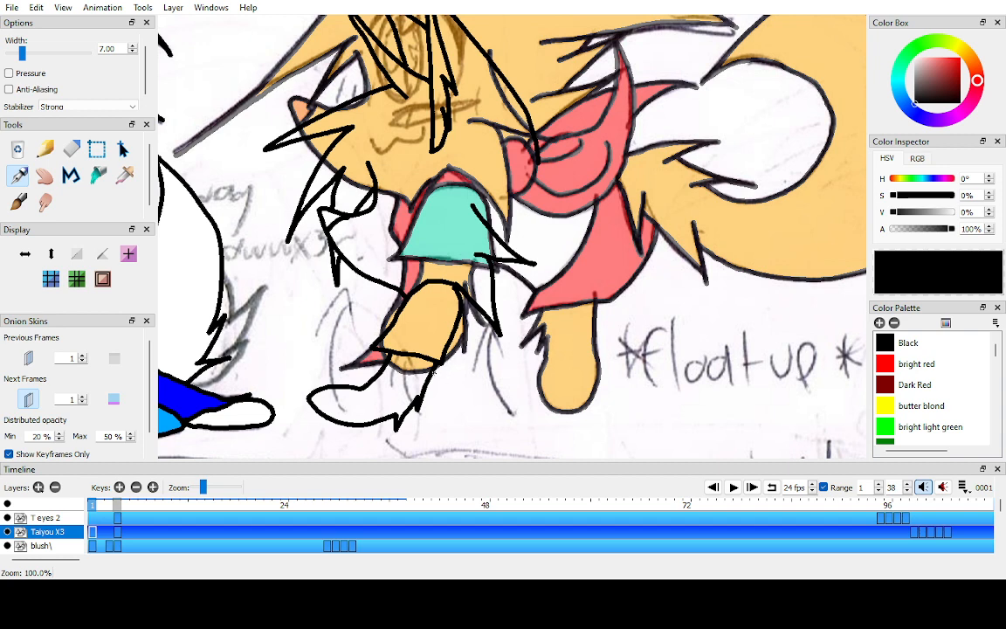
drag(452, 367, 529, 417)
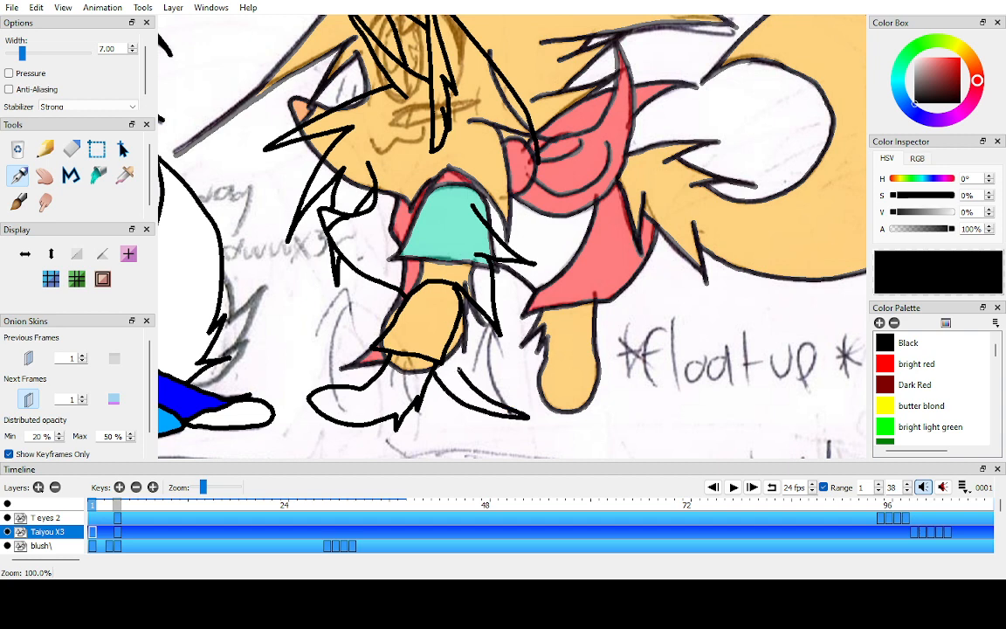
drag(458, 369, 452, 335)
drag(497, 267, 505, 298)
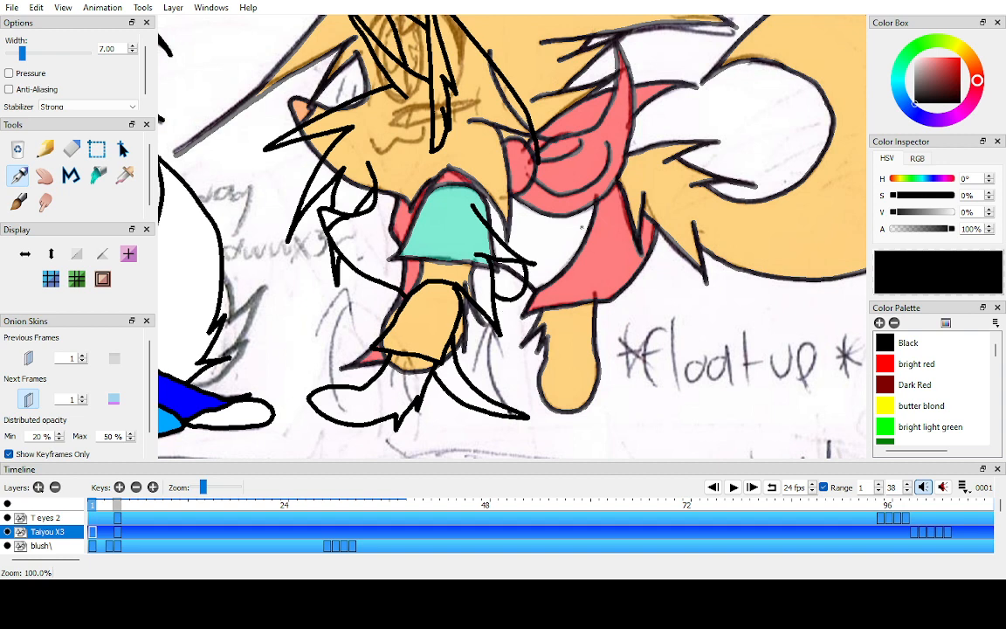
- Draw the pointed garment flaps behind the body and the fox's belly and hind leg ending in a rounded foot
mouse_move(512, 244)
mouse_down()
mouse_move(612, 238)
mouse_move(530, 281)
mouse_move(622, 365)
mouse_move(515, 302)
mouse_up()
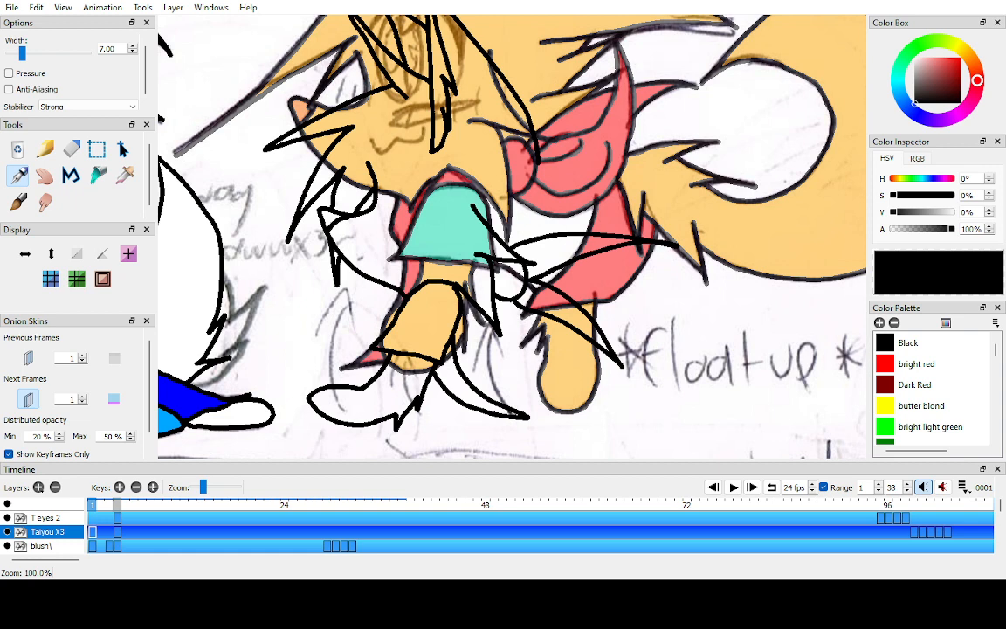
mouse_move(454, 352)
mouse_down()
mouse_move(513, 376)
mouse_move(546, 323)
mouse_up()
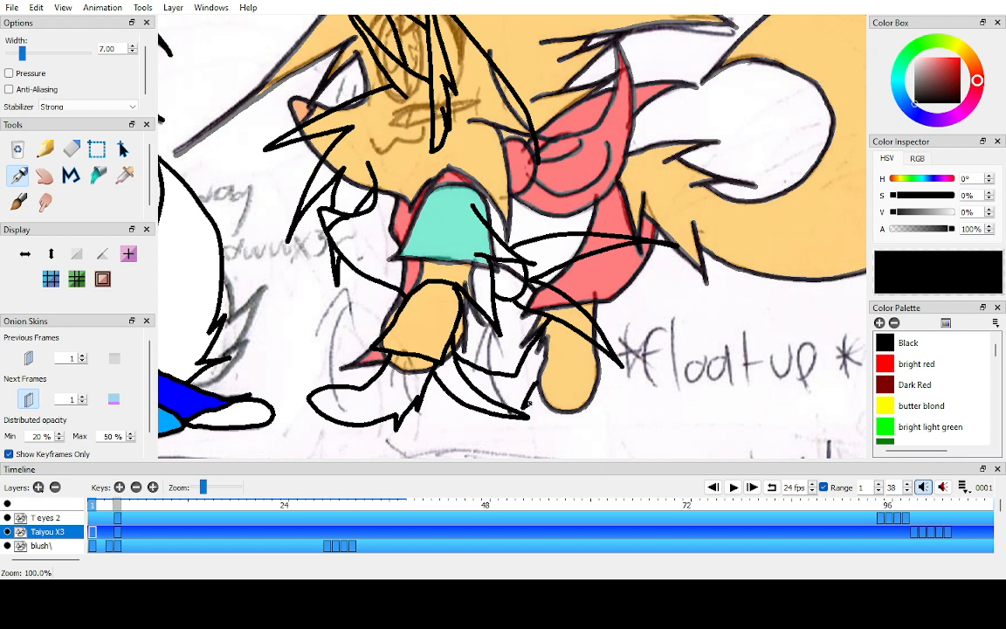
mouse_move(521, 402)
mouse_down()
mouse_move(597, 436)
mouse_move(611, 412)
mouse_move(606, 395)
mouse_move(548, 383)
mouse_up()
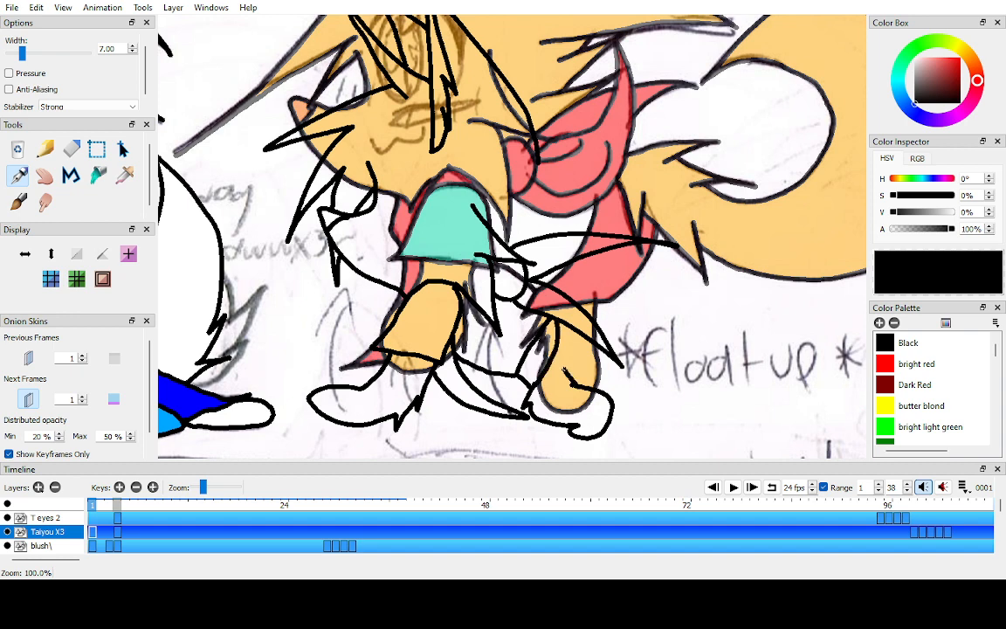
key(h)
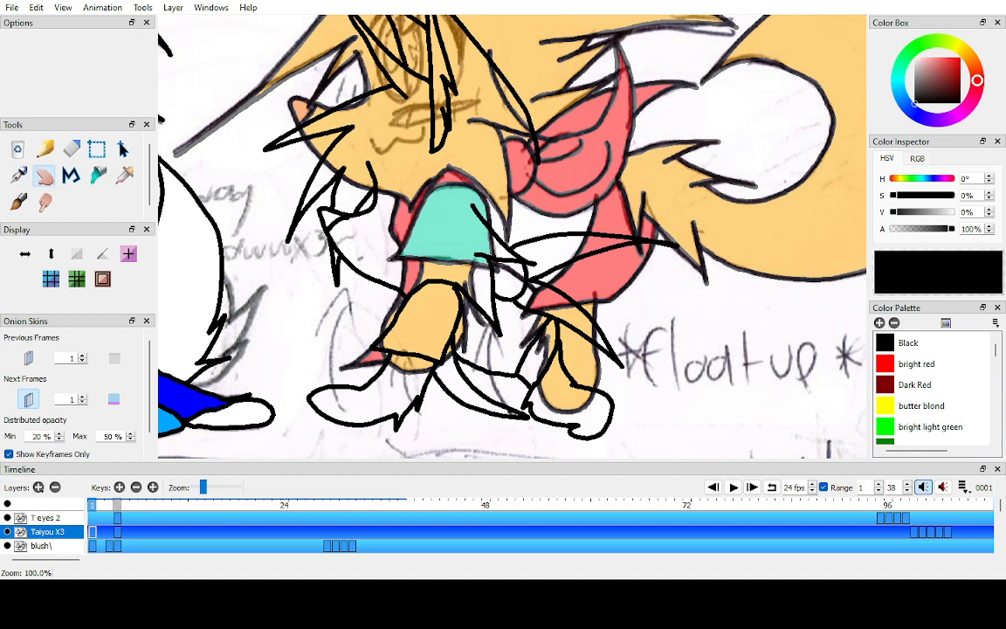
drag(518, 321, 502, 325)
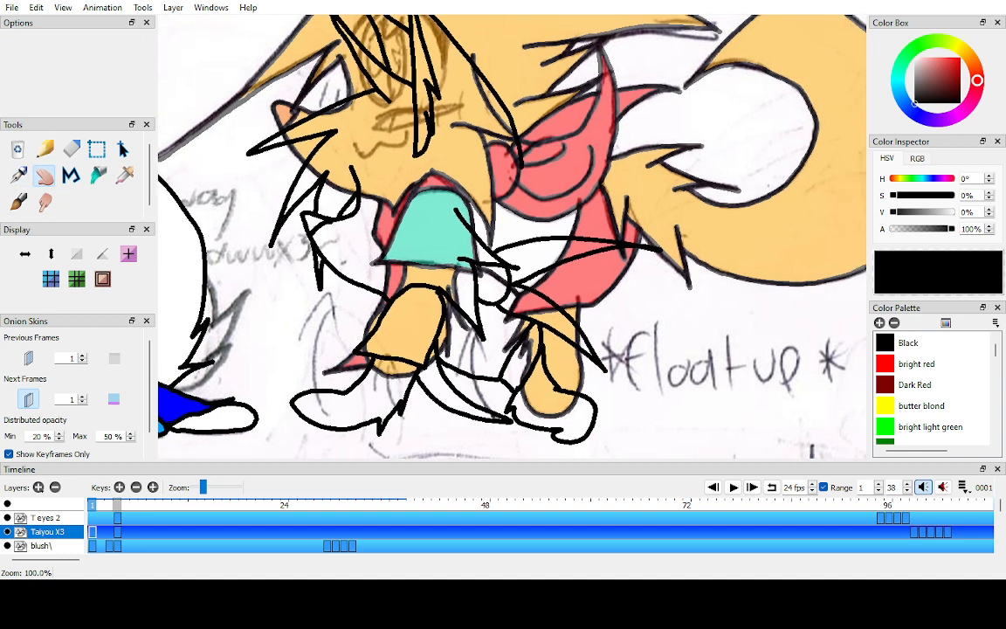
key(ctrl+z)
key(p)
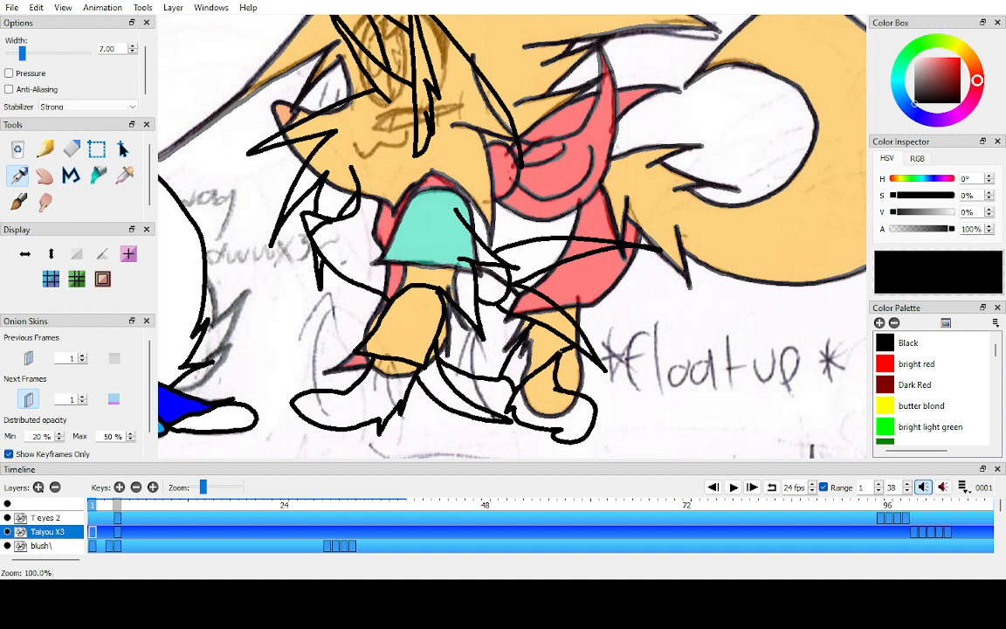
- Draw the long tail sweeping back and up to a sharp tip, with jagged fur points along both edges
key(h)
drag(592, 249, 463, 227)
key(p)
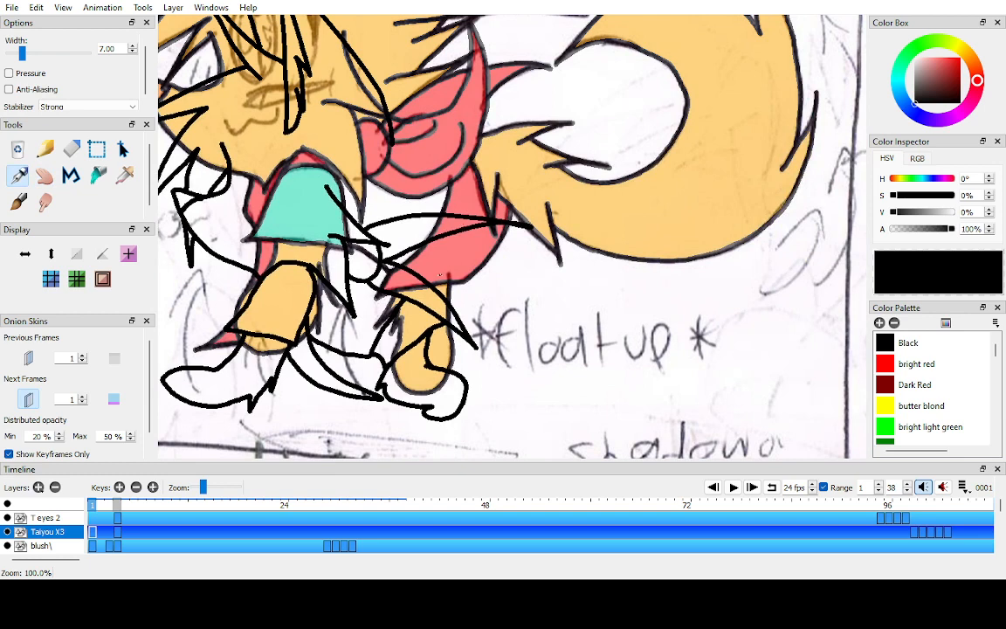
mouse_move(431, 284)
mouse_down()
mouse_move(603, 239)
mouse_move(623, 250)
mouse_move(818, 131)
mouse_move(795, 238)
mouse_move(703, 330)
mouse_move(629, 345)
mouse_move(534, 338)
mouse_move(583, 369)
mouse_up()
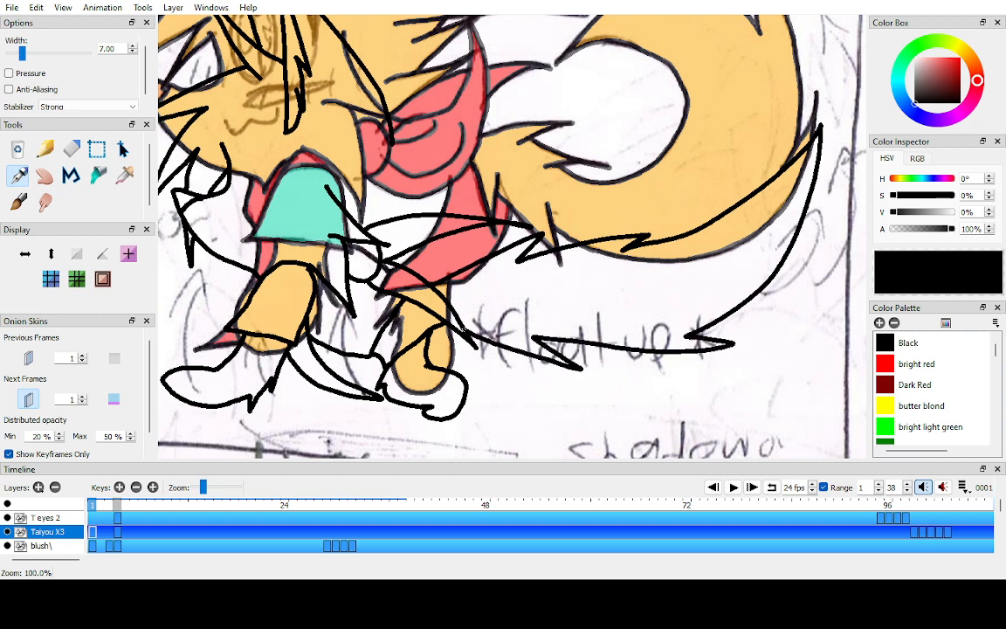
- Turn off the next-frame onion skin and show only the Taiyou X3 layer
key(h)
key(alt+o)
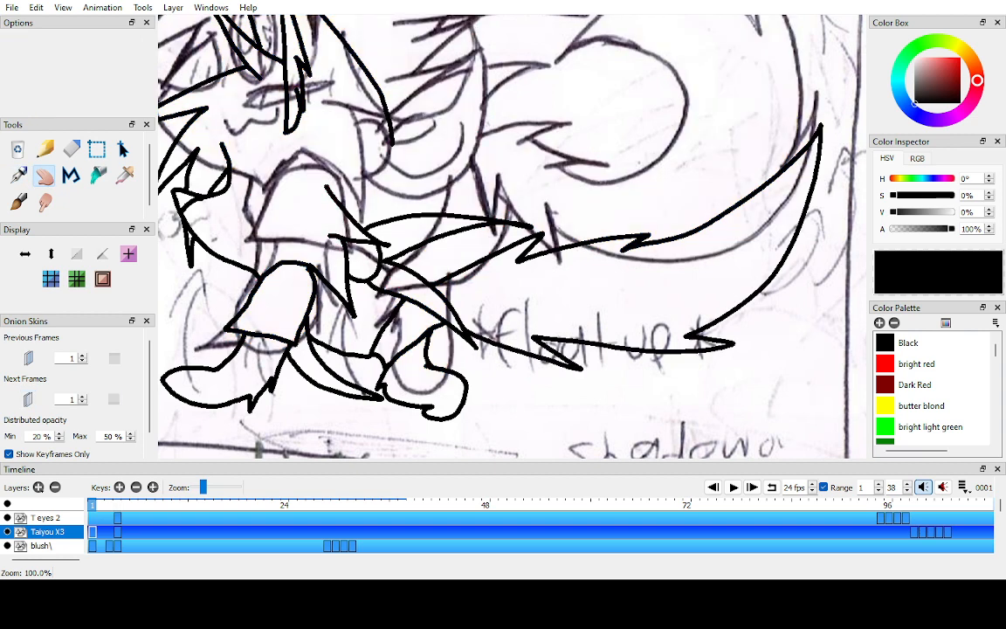
key(alt+1)
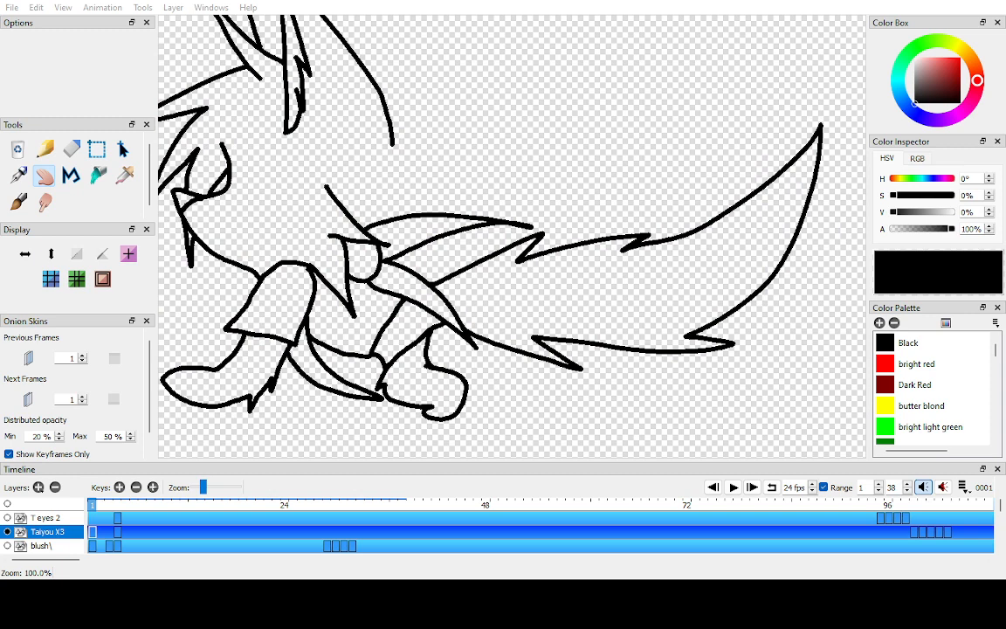
drag(480, 262, 542, 301)
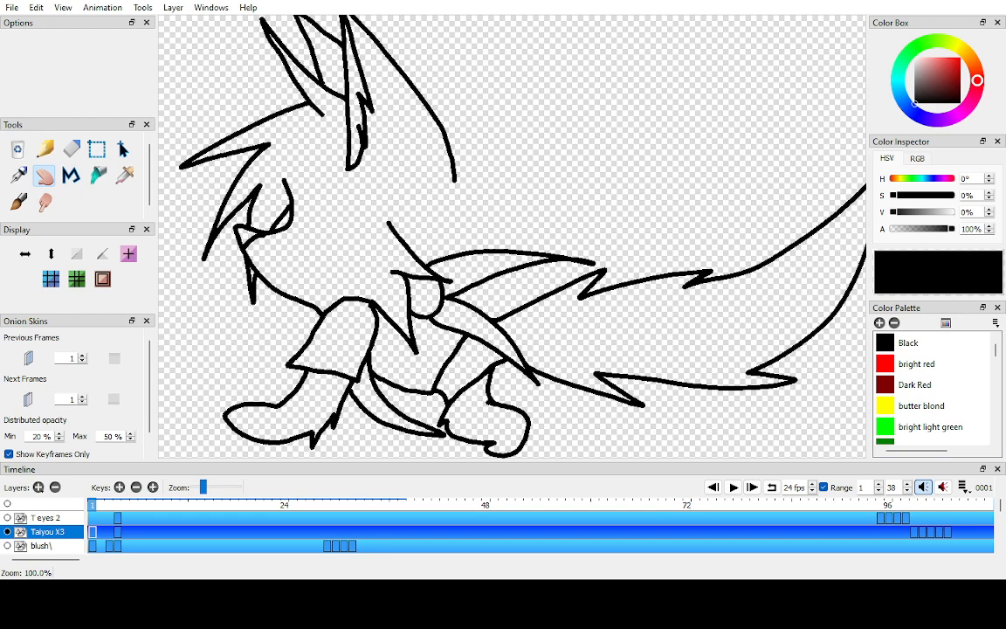
- Flip repeatedly between frame 1 and the coloured fox frame to review how the new pose and tail read in motion
key(ctrl+Down)
key(ctrl+Down)
key(period)
key(period)
key(period)
key(comma)
key(comma)
key(comma)
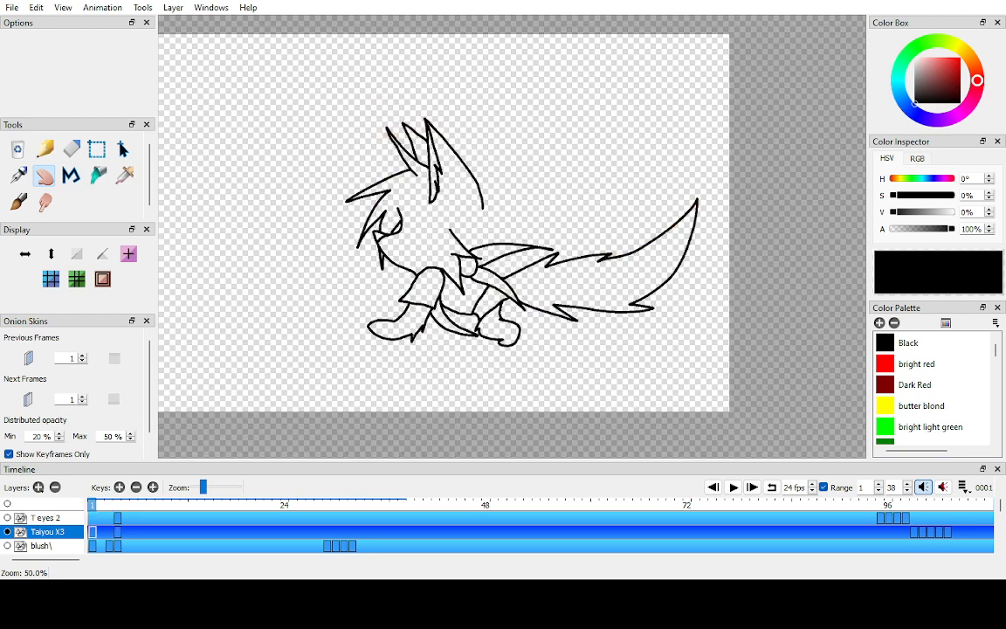
key(period)
key(period)
key(period)
key(comma)
key(comma)
key(comma)
key(period)
key(period)
key(period)
key(comma)
key(comma)
key(period)
key(period)
key(comma)
key(comma)
key(comma)
key(period)
key(period)
key(period)
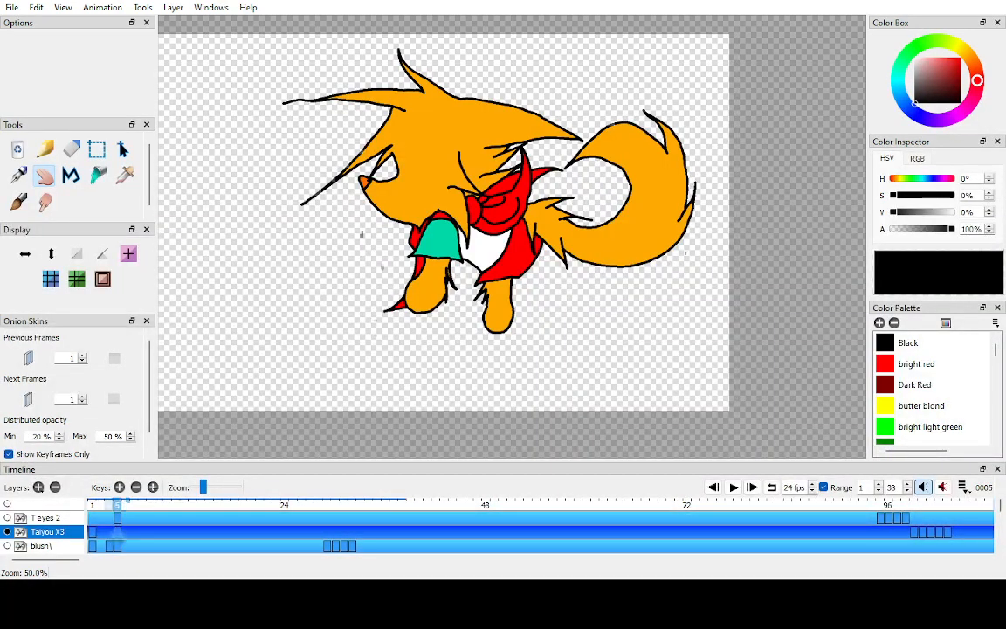
- Draw jagged fur spikes on frame 1 from the back of the head down to the upper garment flap, with the onion skin on
key(comma)
key(comma)
key(comma)
key(alt+o)
drag(489, 219, 512, 237)
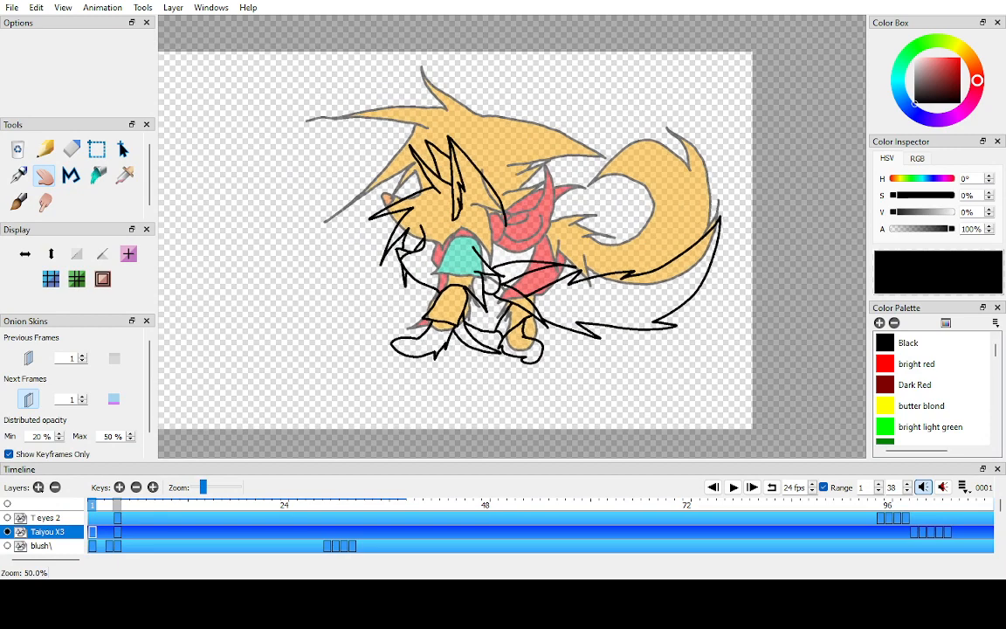
scroll(513, 237, up, 3)
scroll(513, 237, down, 1)
scroll(513, 237, up, 1)
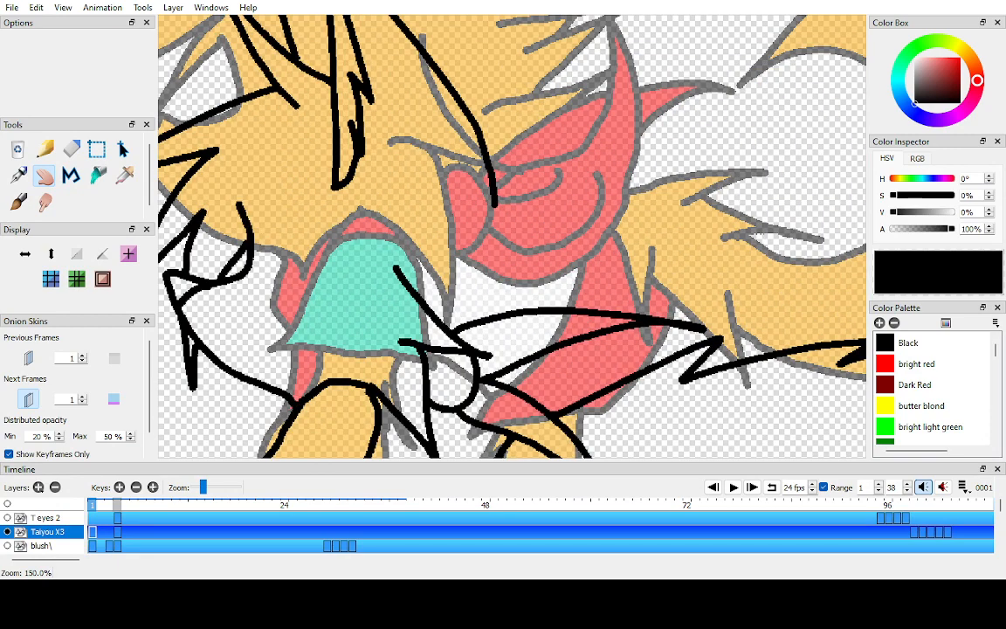
key(p)
mouse_move(517, 307)
mouse_down()
mouse_move(575, 249)
mouse_move(560, 254)
mouse_move(565, 219)
mouse_move(599, 179)
mouse_move(537, 211)
mouse_move(611, 135)
mouse_move(486, 160)
mouse_up()
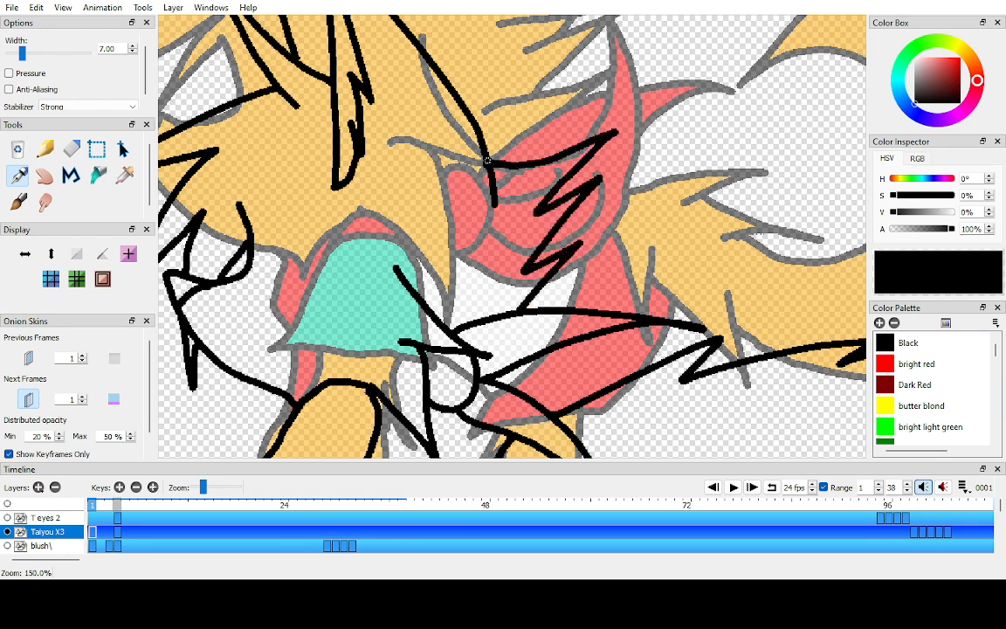
- Turn the onion skin off and compare the whole new linework pose with the coloured fox on frame 4
key(h)
key(alt+o)
key(ctrl+Down)
key(ctrl+Down)
key(ctrl+Down)
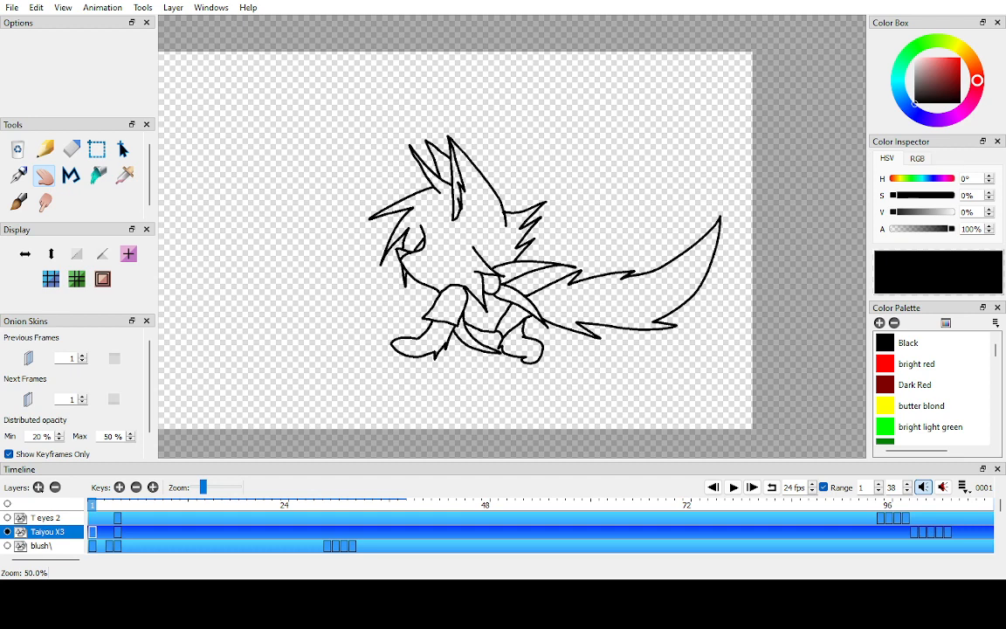
drag(511, 252, 520, 237)
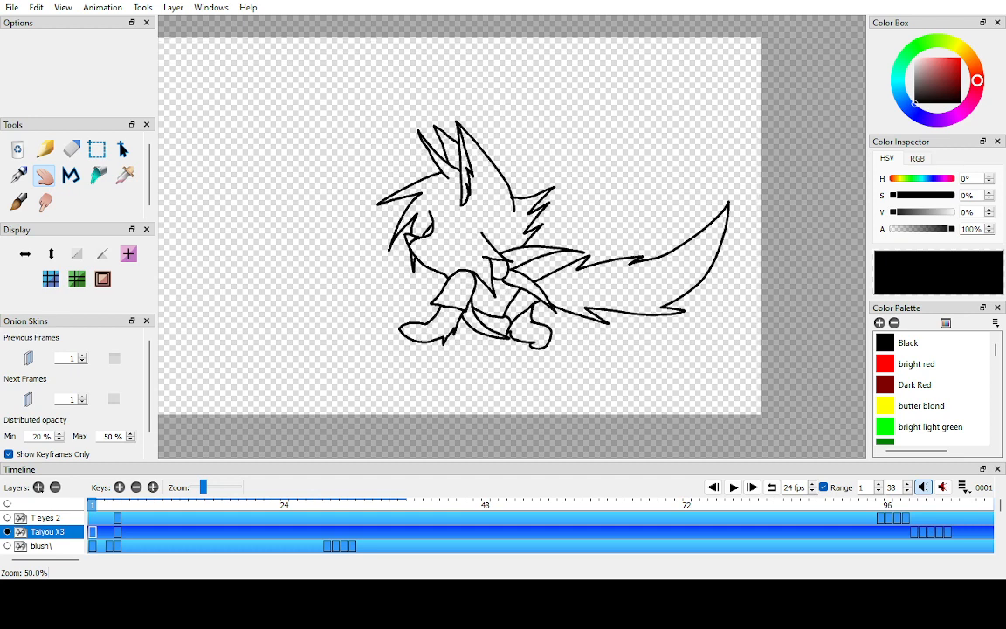
scroll(512, 237, down, 1)
scroll(512, 237, up, 2)
click(117, 504)
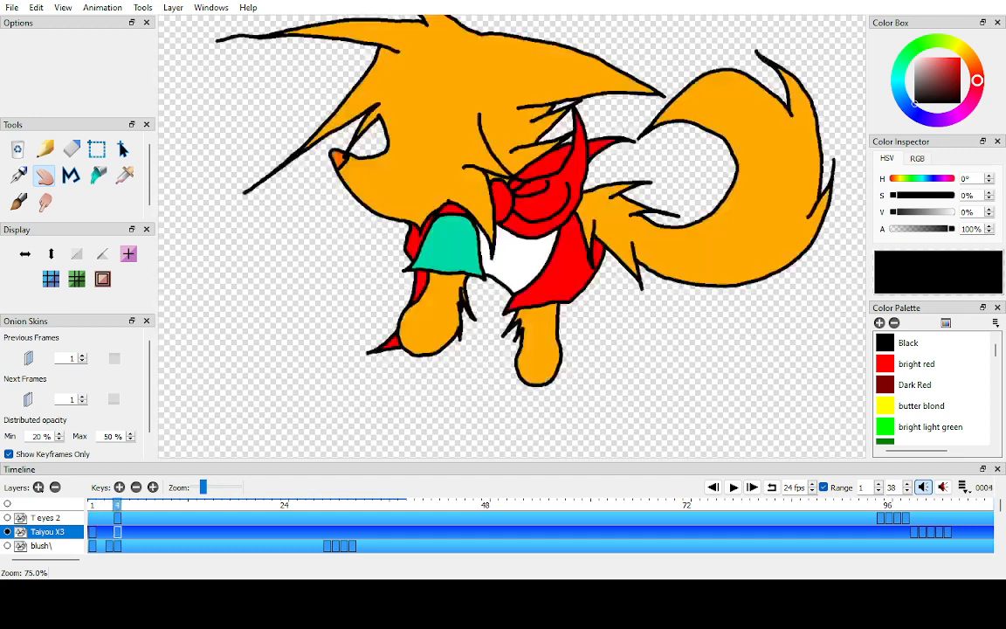
click(108, 505)
key(period)
key(period)
key(comma)
key(comma)
key(comma)
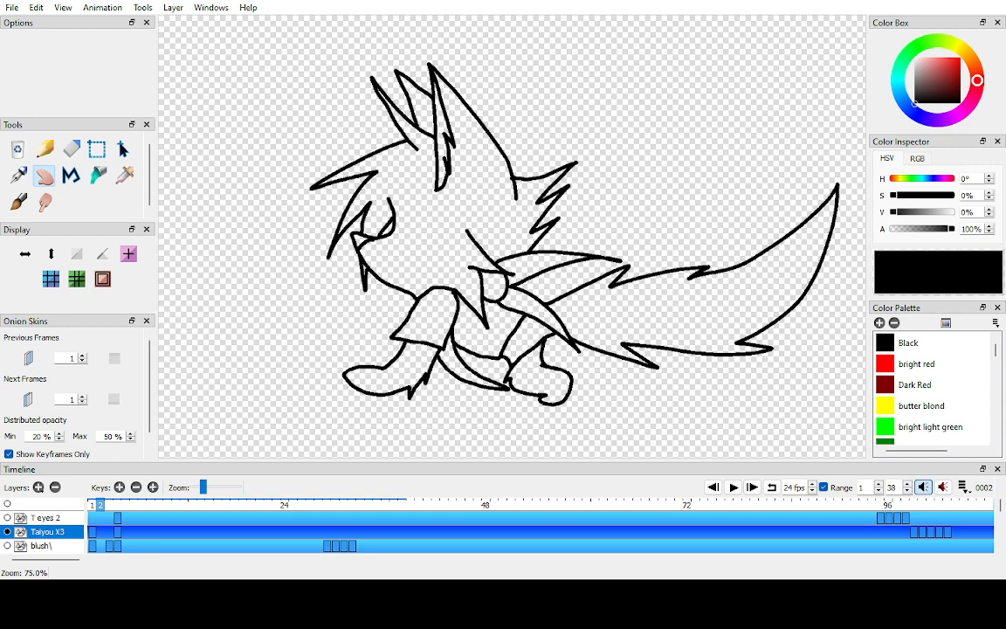
- Examine the legs and garment up close while flipping between the new linework and coloured frame 4
scroll(530, 352, up, 4)
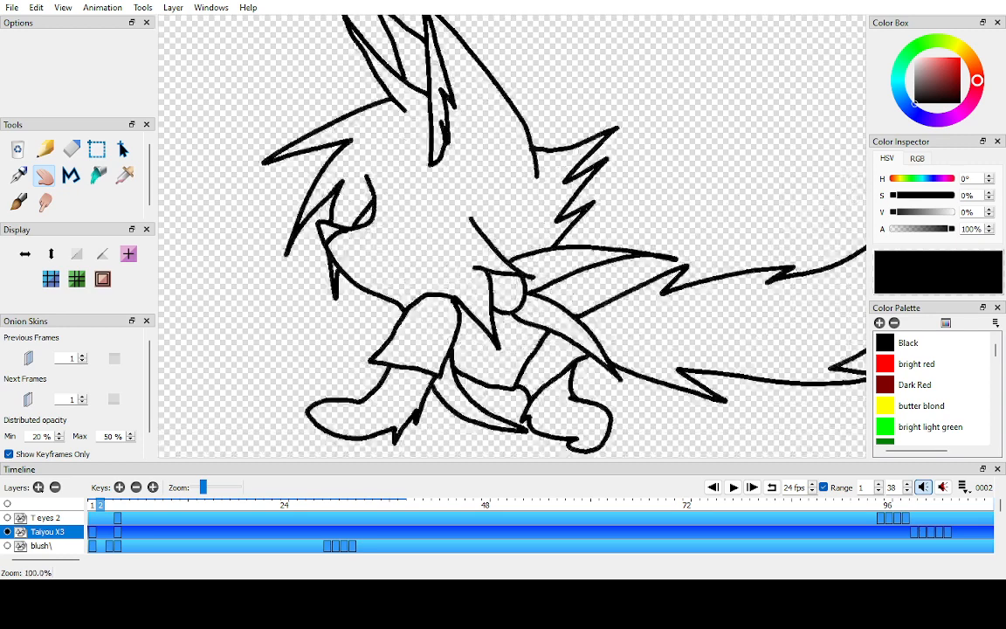
key(p)
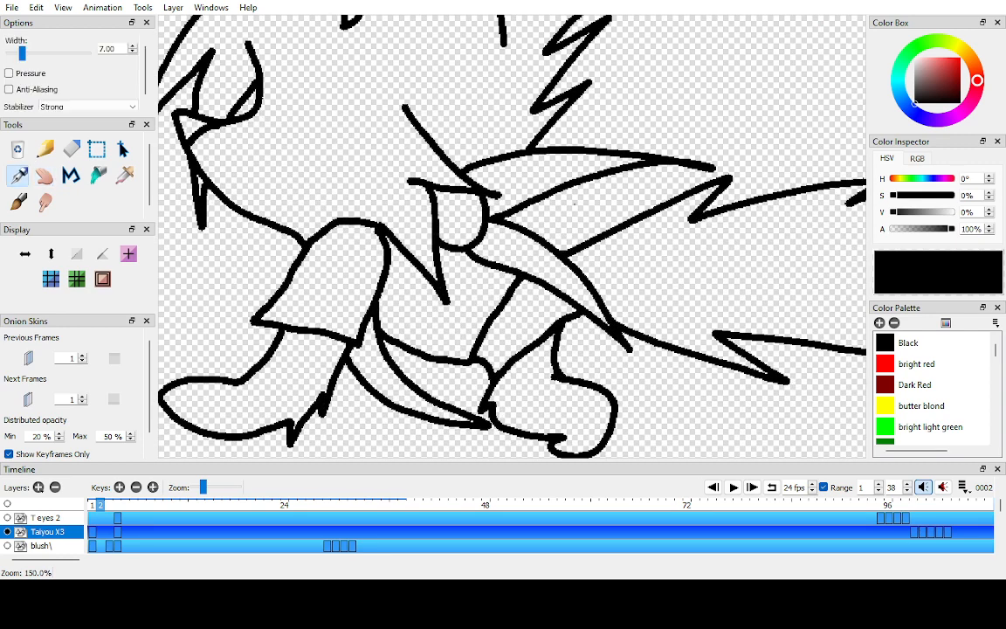
key(period)
key(period)
key(comma)
key(period)
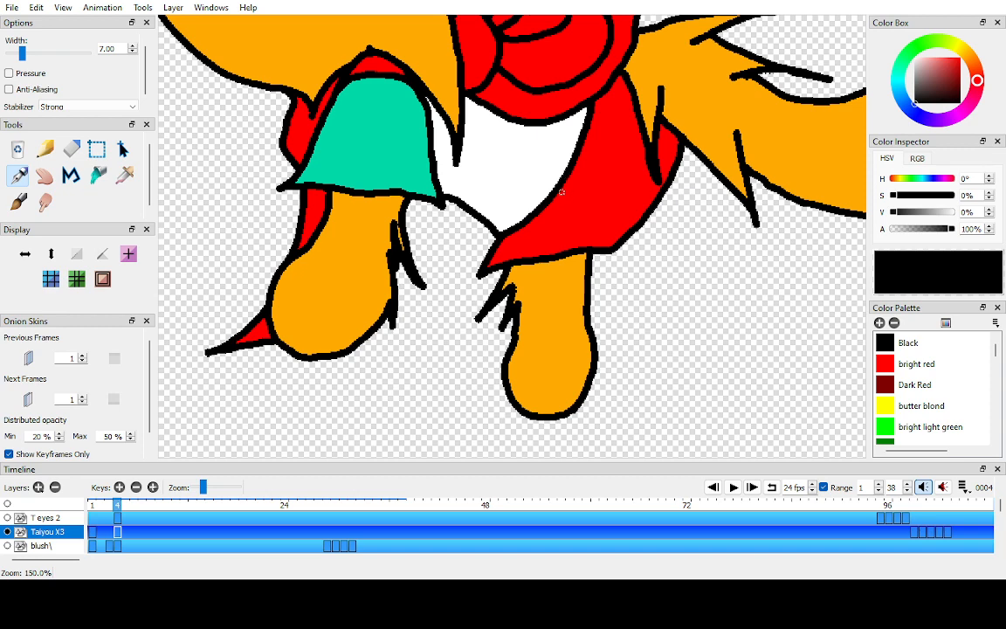
key(comma)
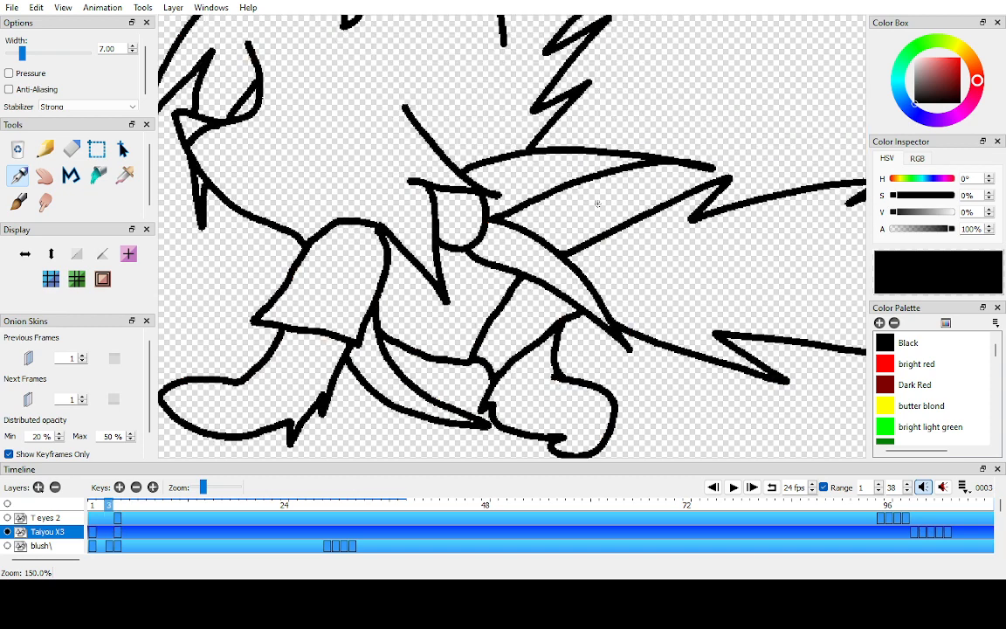
key(period)
scroll(528, 210, down, 1)
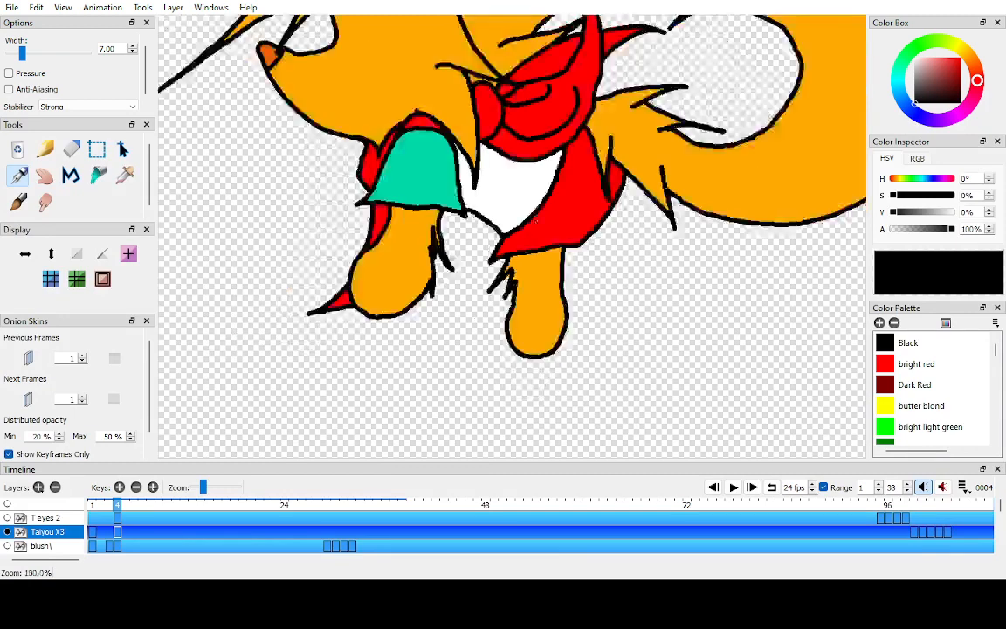
key(comma)
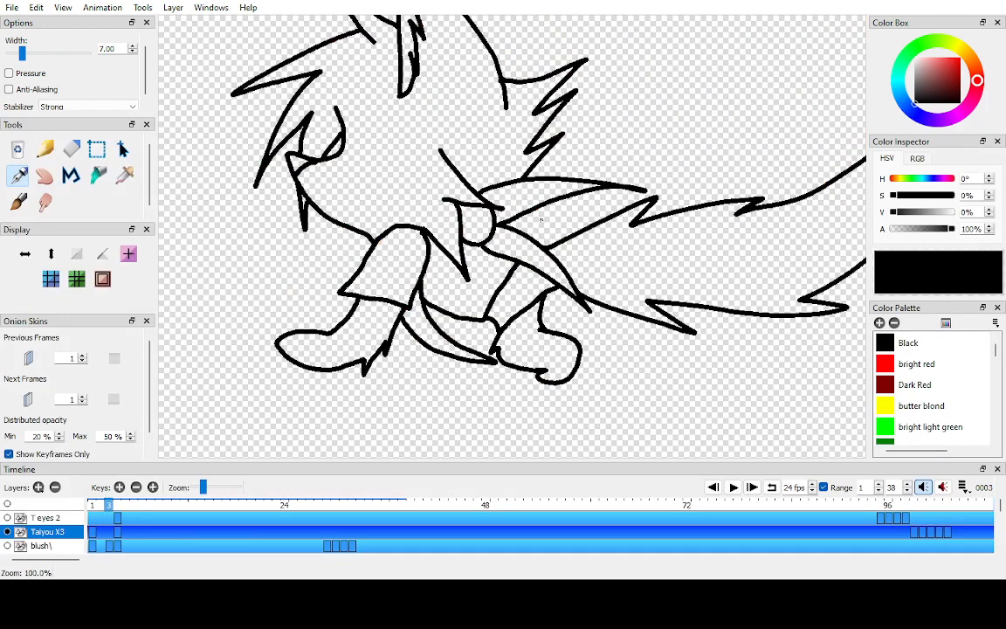
scroll(542, 220, up, 2)
key(h)
scroll(541, 220, down, 1)
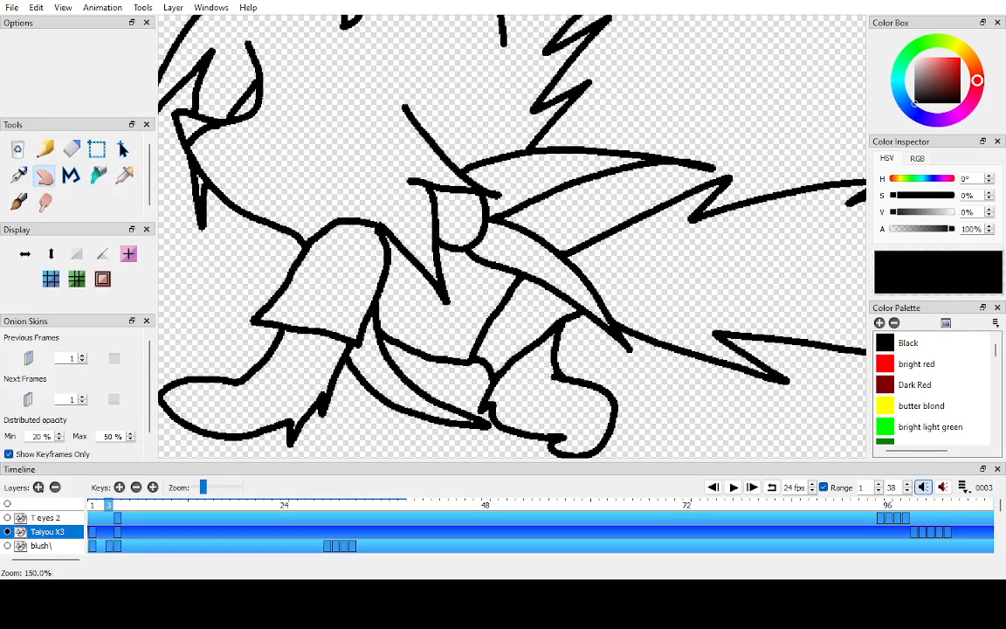
scroll(541, 220, down, 5)
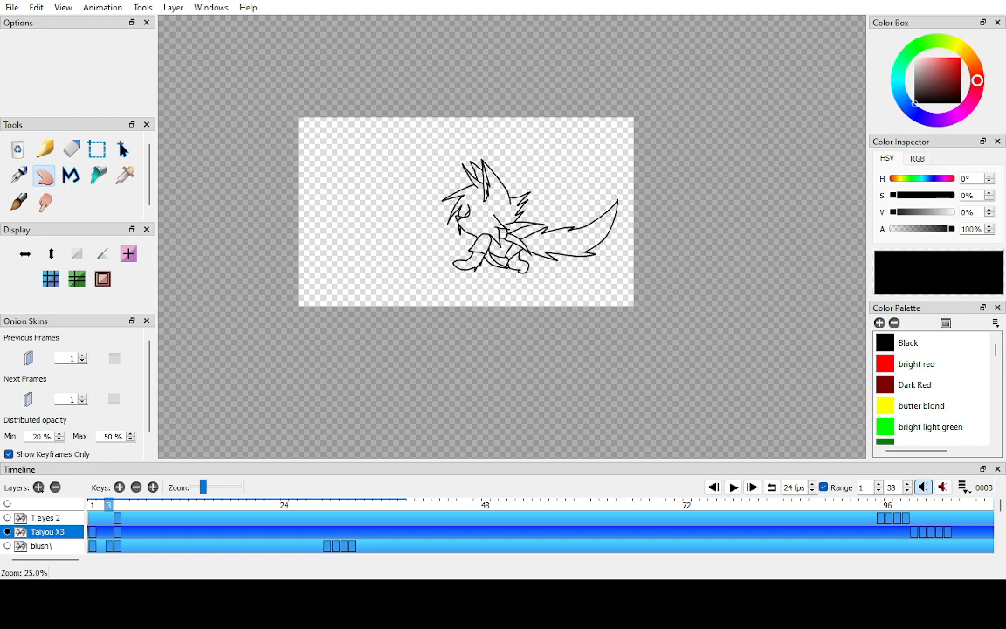
key(alt+Tab)
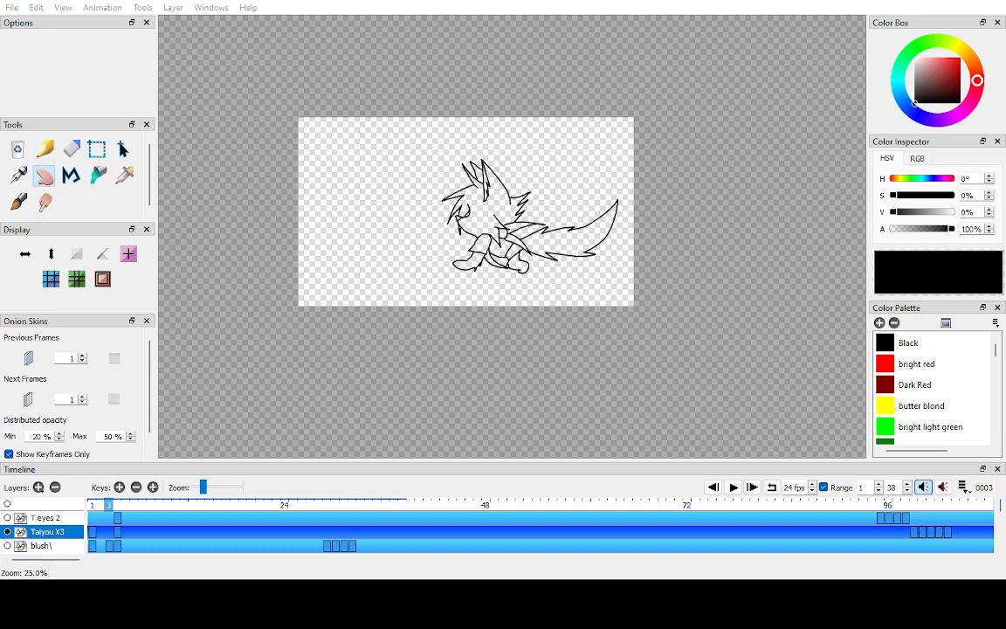
key(alt+Tab)
key(alt+Tab)
key(alt+Tab)
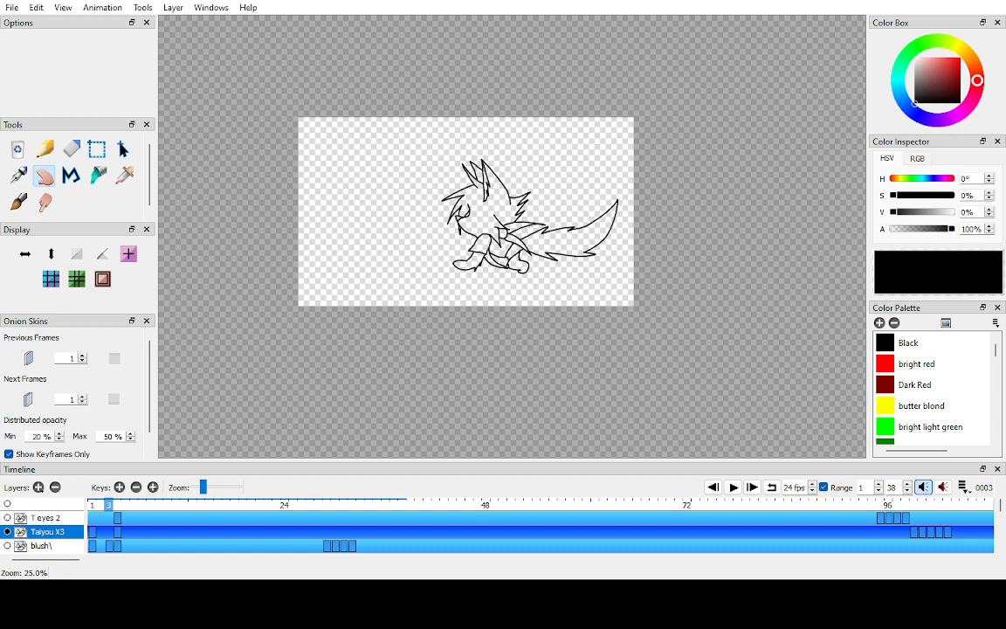
- Step back and forth between frames 3 and 4 to judge the jump from the linework to the coloured pose
scroll(371, 239, up, 1)
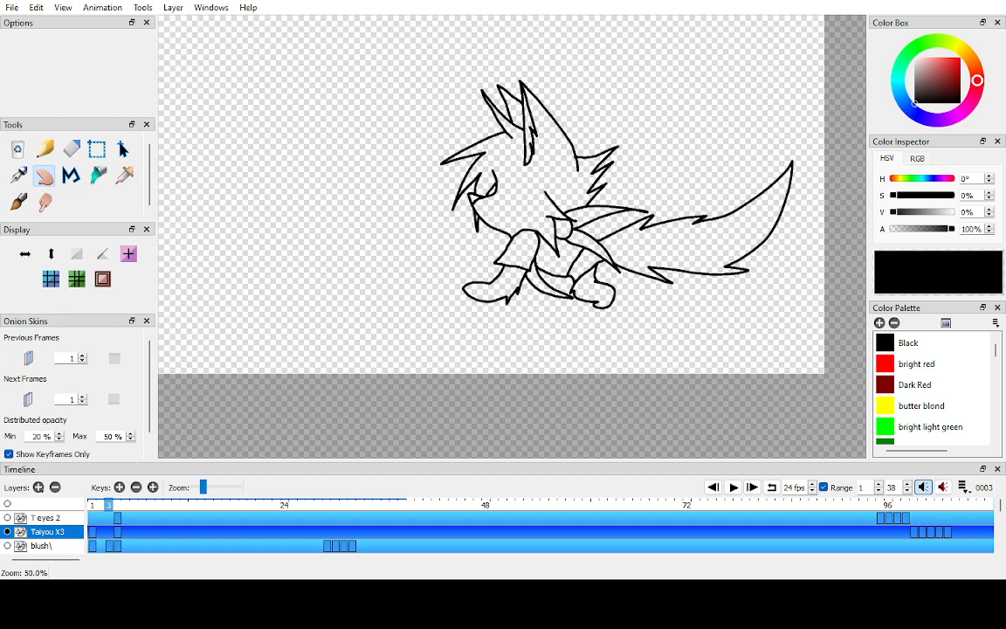
key(Right)
key(Left)
key(Right)
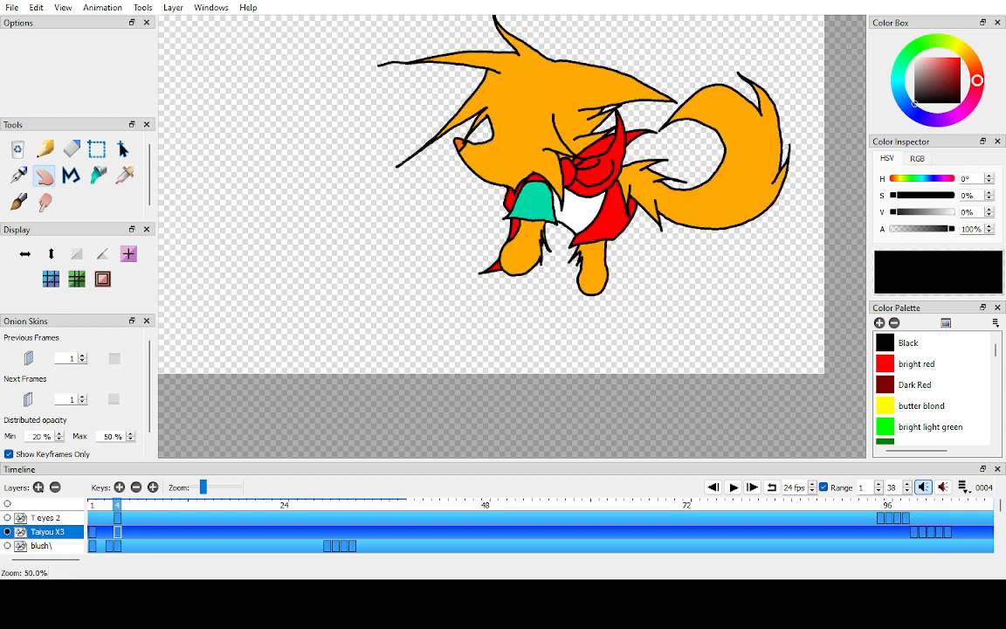
key(Left)
key(Right)
key(Left)
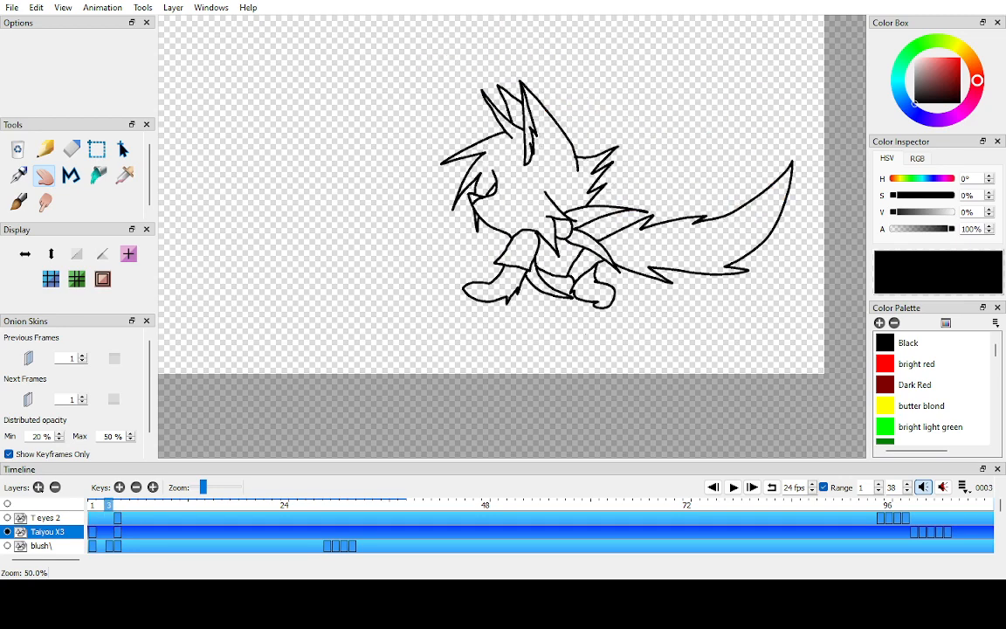
key(Left)
key(Right)
- Add a blank keyframe at frame 3 of the Taiyou X3 layer and show both previous and next onion skins
click(119, 487)
click(29, 399)
click(29, 358)
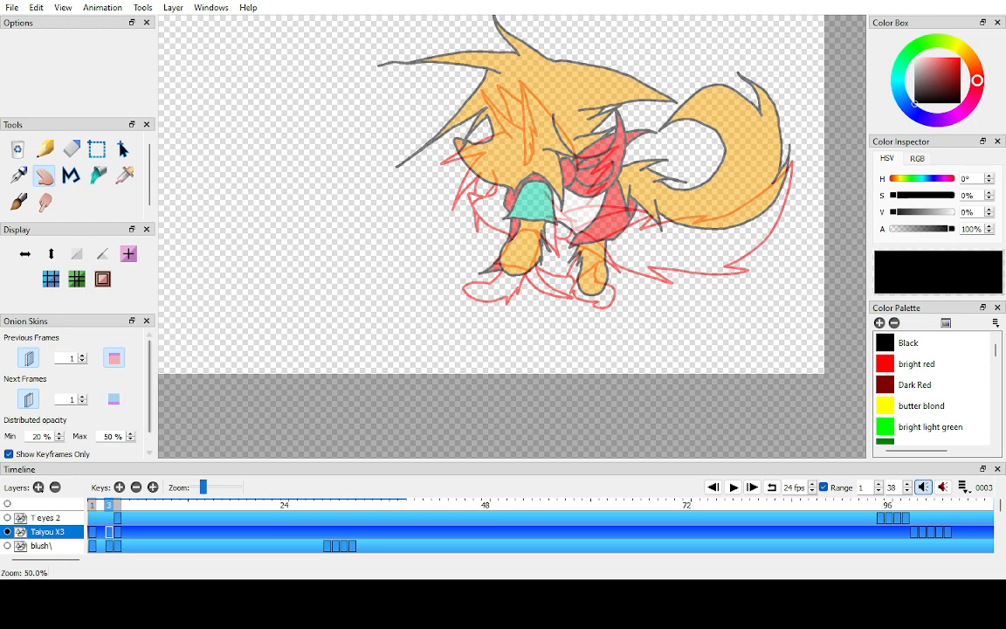
mouse_move(545, 184)
mouse_down()
mouse_move(513, 235)
mouse_move(533, 262)
mouse_move(589, 291)
mouse_up()
scroll(513, 235, up, 2)
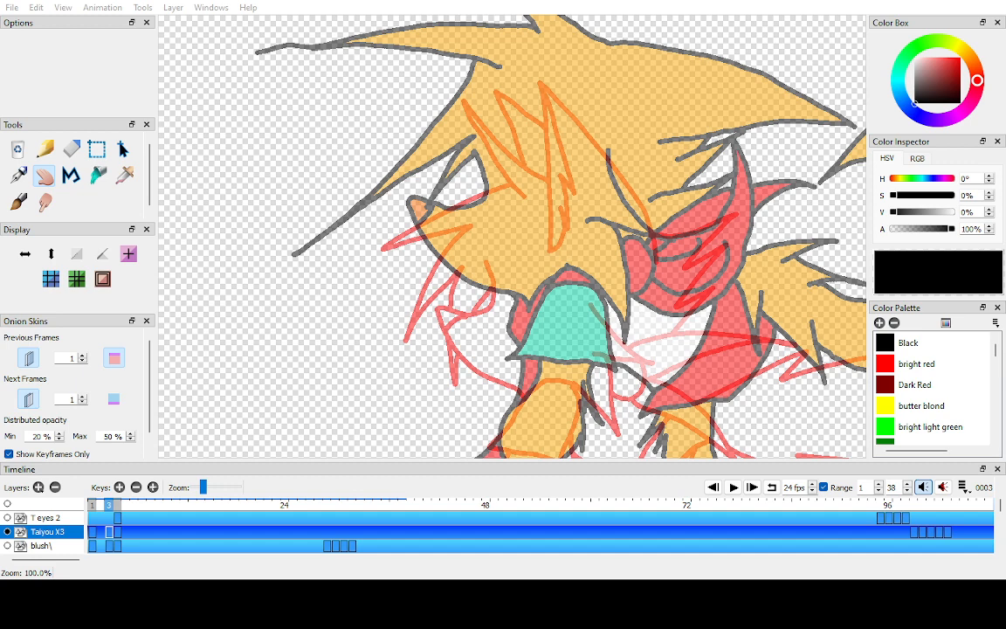
- Draw the fox's jaw, muzzle and nose outline on frame 3, placed between the two onion-skinned poses
drag(512, 243, 523, 228)
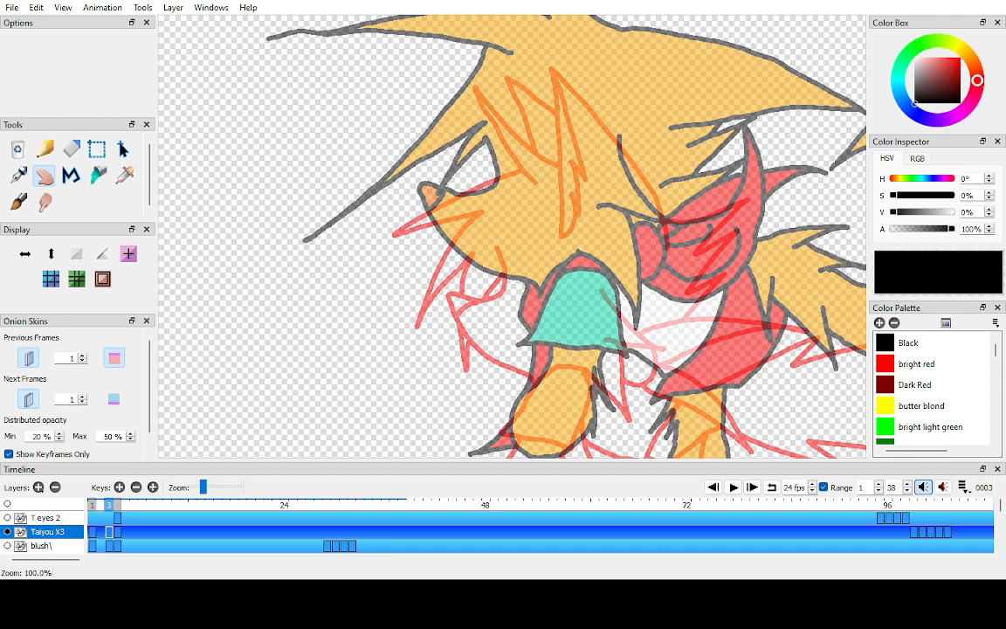
key(p)
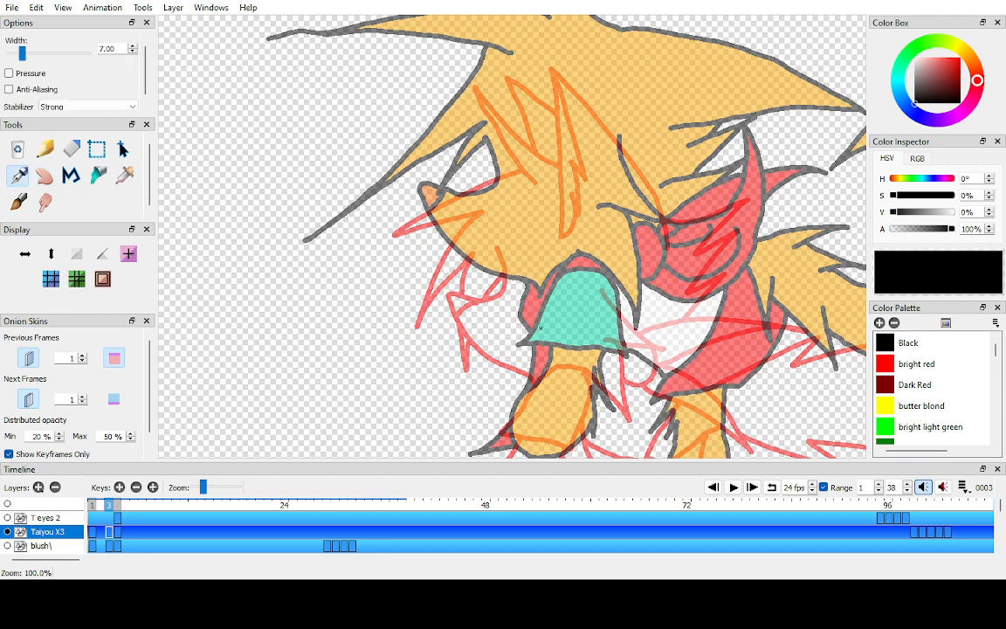
mouse_move(541, 330)
mouse_down()
mouse_move(513, 293)
mouse_move(464, 274)
mouse_move(428, 230)
mouse_move(490, 219)
mouse_move(490, 168)
mouse_up()
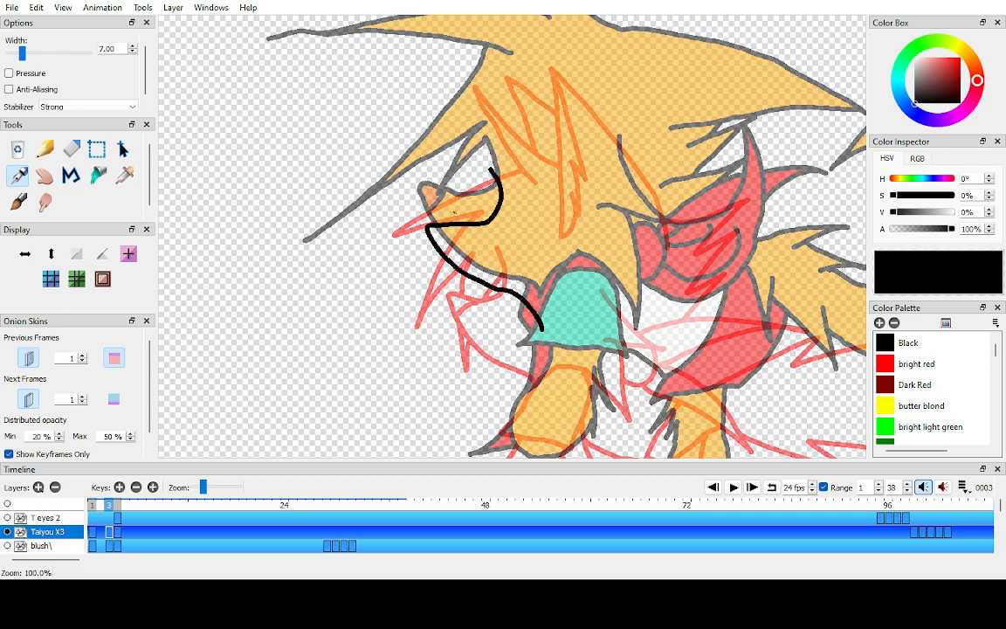
mouse_move(455, 226)
mouse_down()
mouse_move(432, 239)
mouse_move(401, 232)
mouse_move(369, 275)
mouse_move(366, 328)
mouse_move(335, 338)
mouse_up()
- Draw the pointed rear ear with zigzag inner fur on frame 3 of the fox's head
key(space)
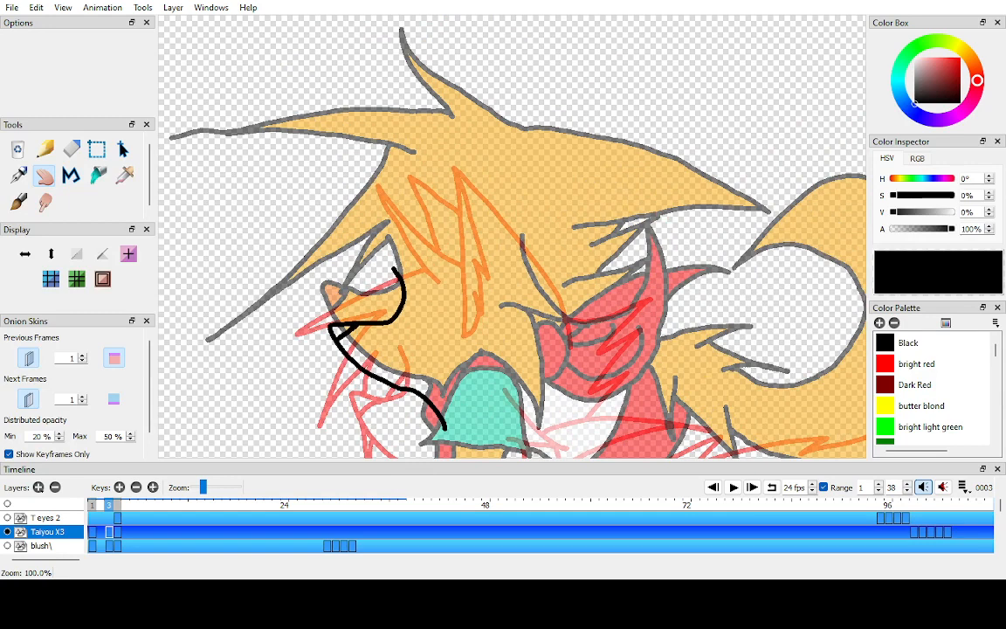
key(p)
mouse_move(484, 178)
mouse_down()
mouse_move(580, 141)
mouse_move(702, 160)
mouse_move(640, 177)
mouse_move(555, 234)
mouse_up()
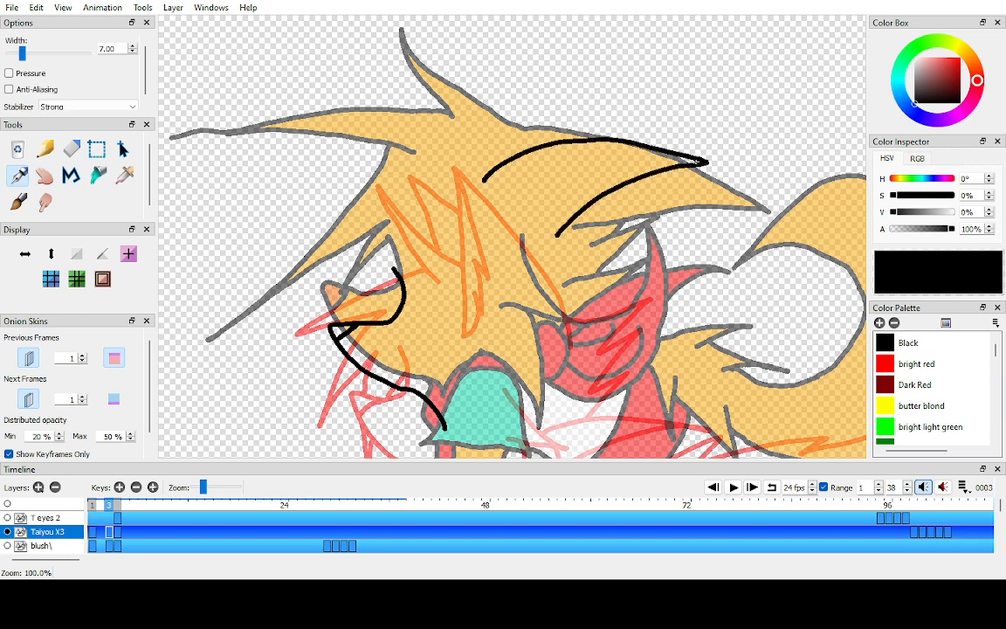
drag(624, 159, 566, 194)
key(h)
- Draw the spiky hair across the fox's crown and forehead, the eye, and the small tuft above the rear ear
drag(559, 234, 607, 212)
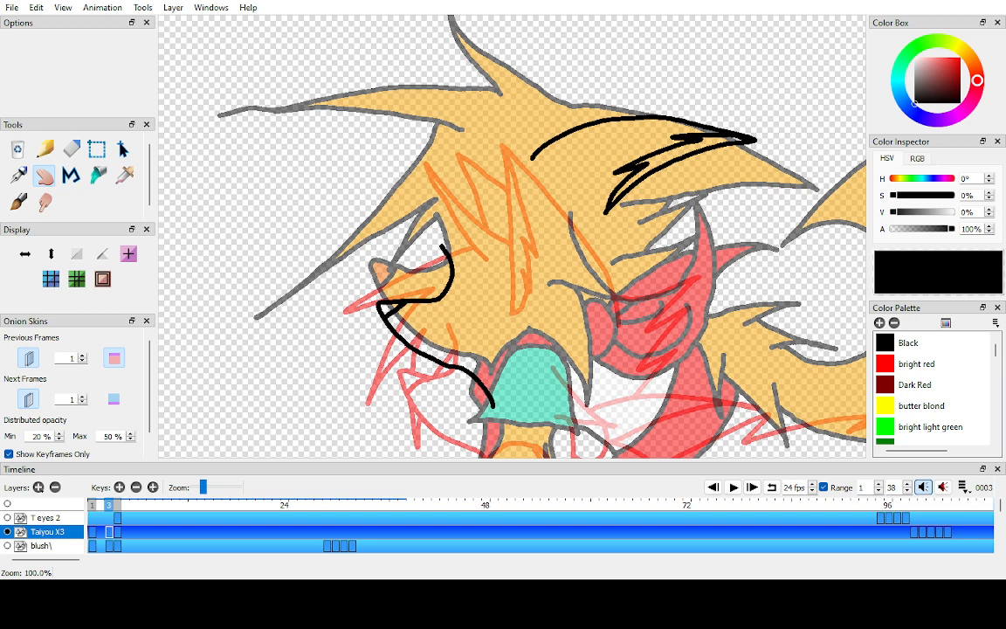
drag(498, 244, 526, 254)
key(p)
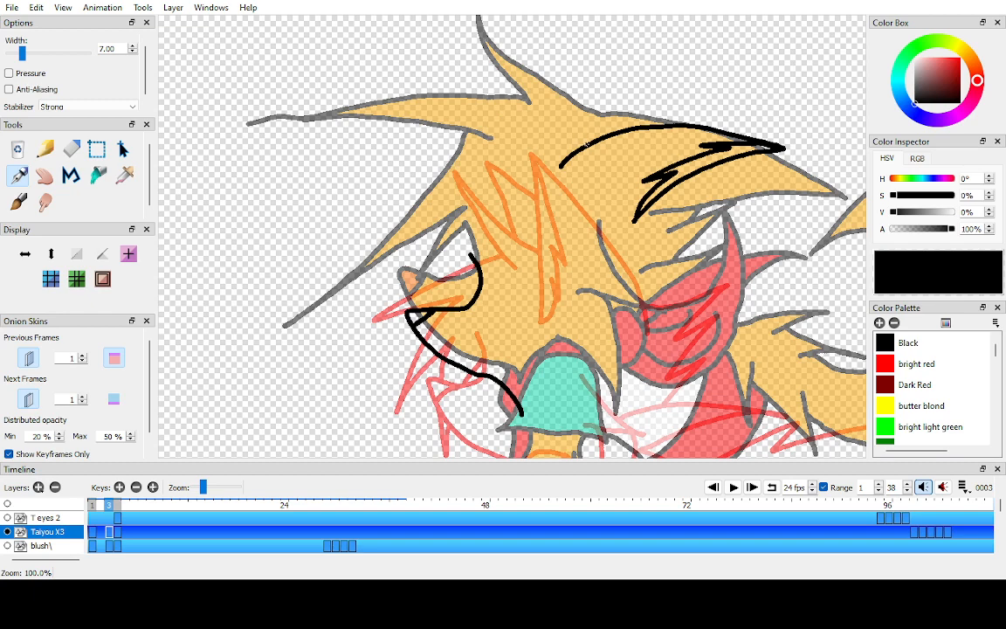
mouse_move(572, 144)
mouse_down()
mouse_move(436, 44)
mouse_move(514, 129)
mouse_move(450, 121)
mouse_move(352, 148)
mouse_move(254, 217)
mouse_move(367, 172)
mouse_move(473, 163)
mouse_move(398, 188)
mouse_move(348, 367)
mouse_move(393, 262)
mouse_move(470, 223)
mouse_move(421, 301)
mouse_move(469, 254)
mouse_move(477, 260)
mouse_up()
key(h)
mouse_move(636, 428)
mouse_down()
mouse_move(500, 410)
mouse_move(512, 388)
mouse_up()
key(p)
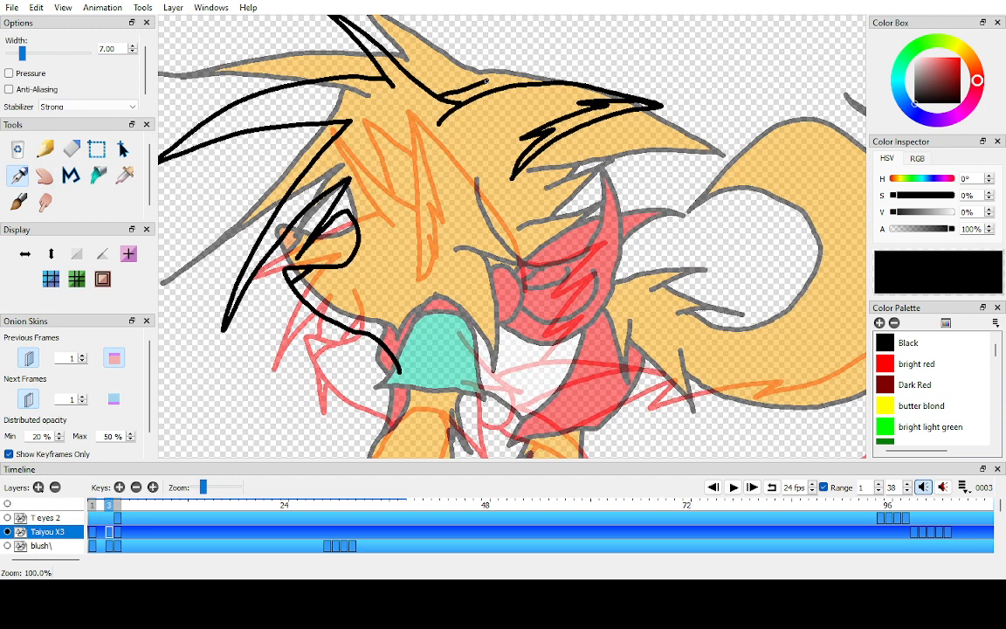
mouse_move(486, 81)
mouse_down()
mouse_move(603, 68)
mouse_move(573, 84)
mouse_up()
- Draw the front arm's flared sleeve and the forearm with its rounded paw and jagged back fur
key(h)
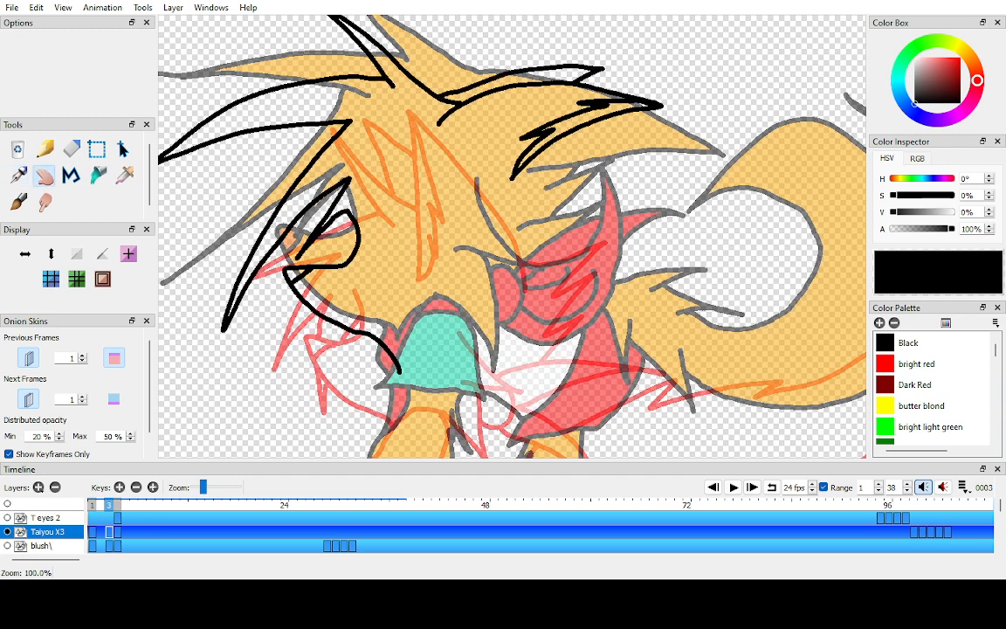
mouse_move(525, 289)
mouse_down()
mouse_move(513, 221)
mouse_move(511, 287)
mouse_up()
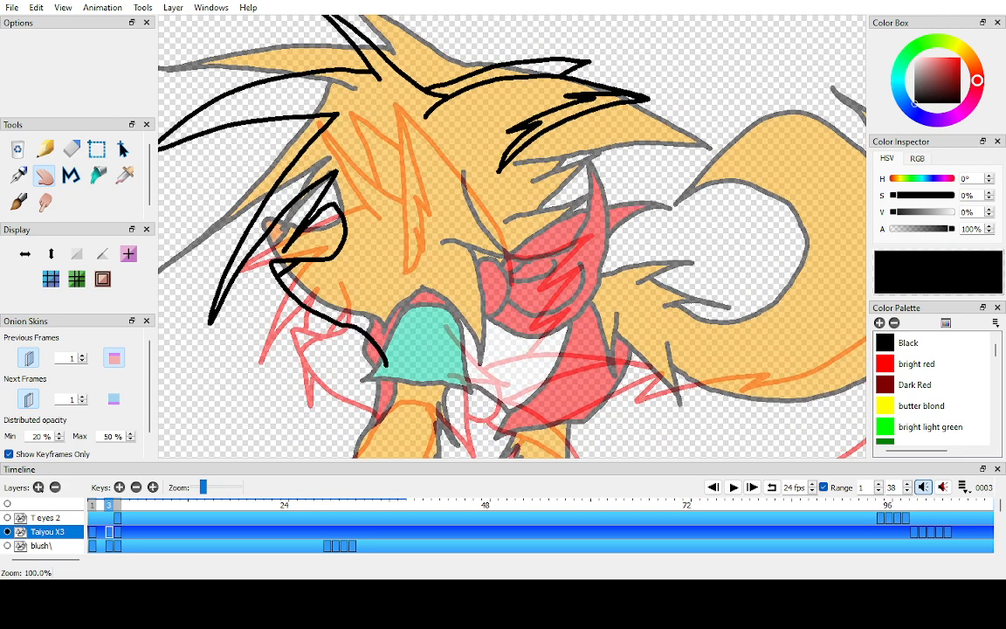
mouse_move(427, 331)
mouse_down()
mouse_move(436, 202)
mouse_move(500, 173)
mouse_up()
key(p)
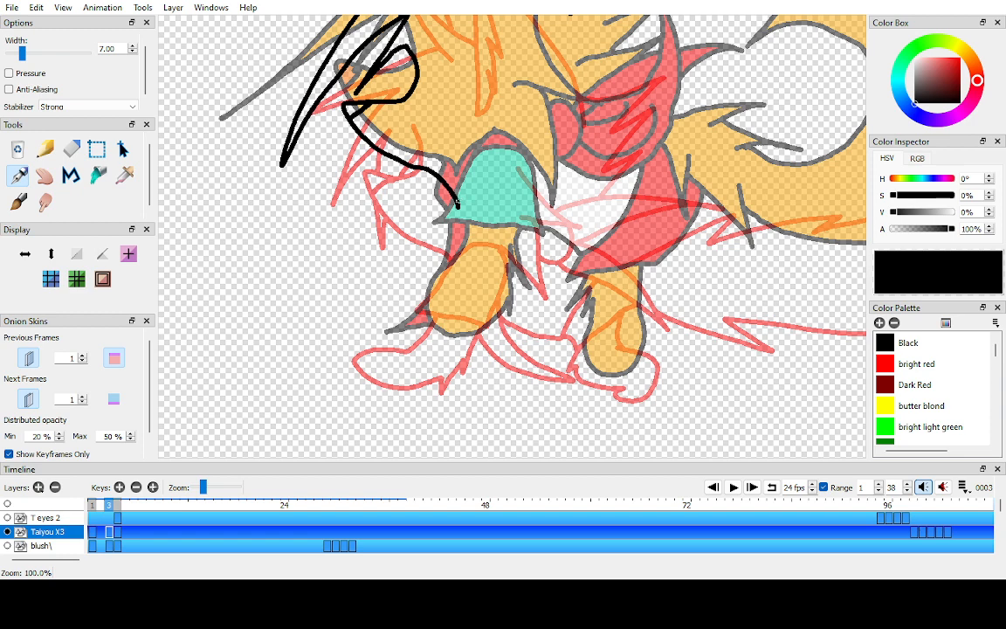
mouse_move(456, 204)
mouse_down()
mouse_move(491, 164)
mouse_move(522, 166)
mouse_move(528, 249)
mouse_move(455, 217)
mouse_up()
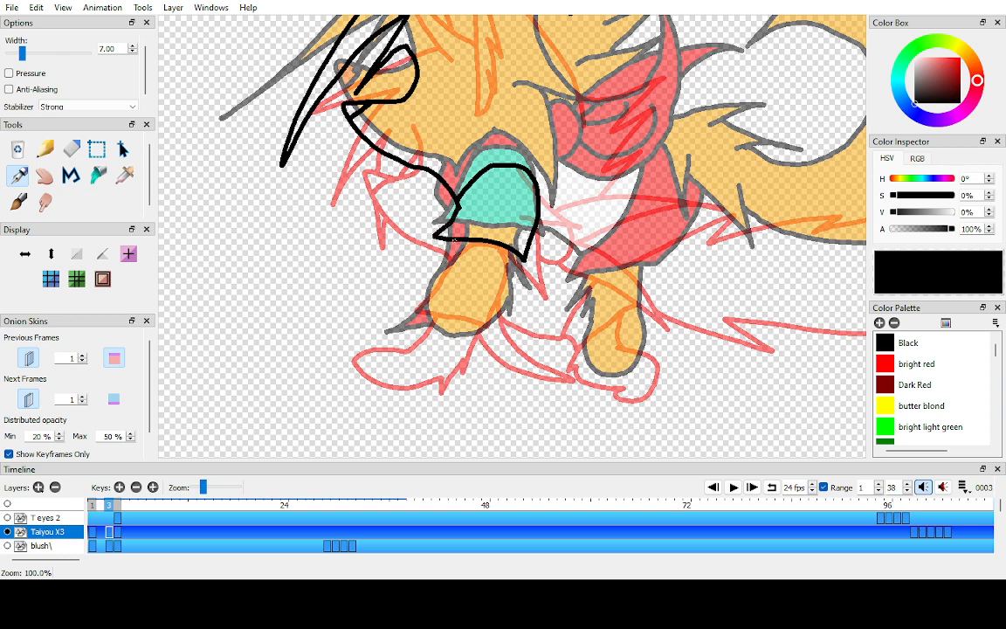
mouse_move(456, 239)
mouse_down()
mouse_move(442, 285)
mouse_move(411, 308)
mouse_move(415, 340)
mouse_move(462, 342)
mouse_move(525, 259)
mouse_up()
key(h)
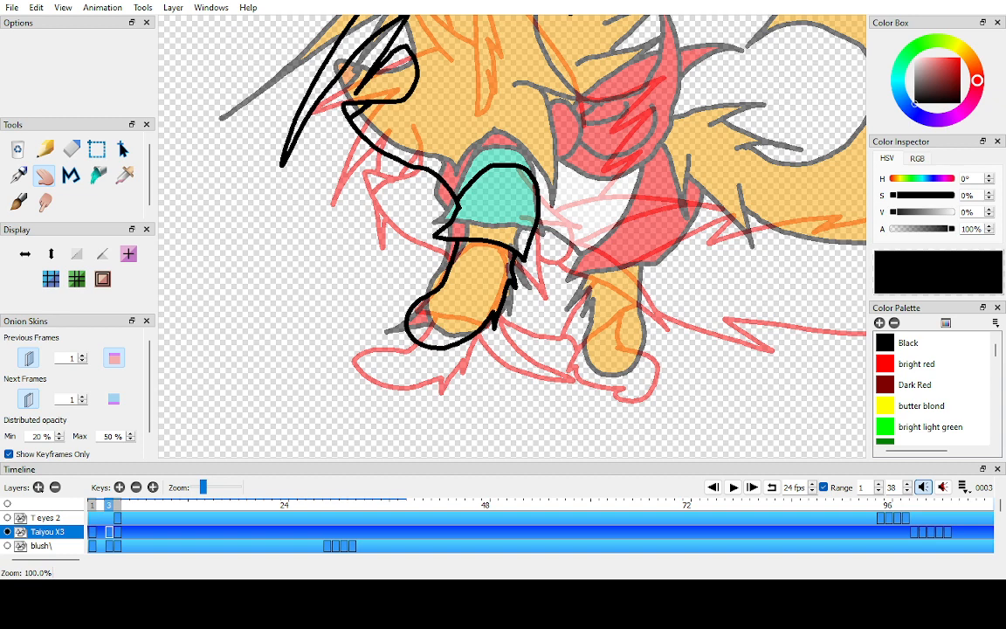
key(alt+Tab)
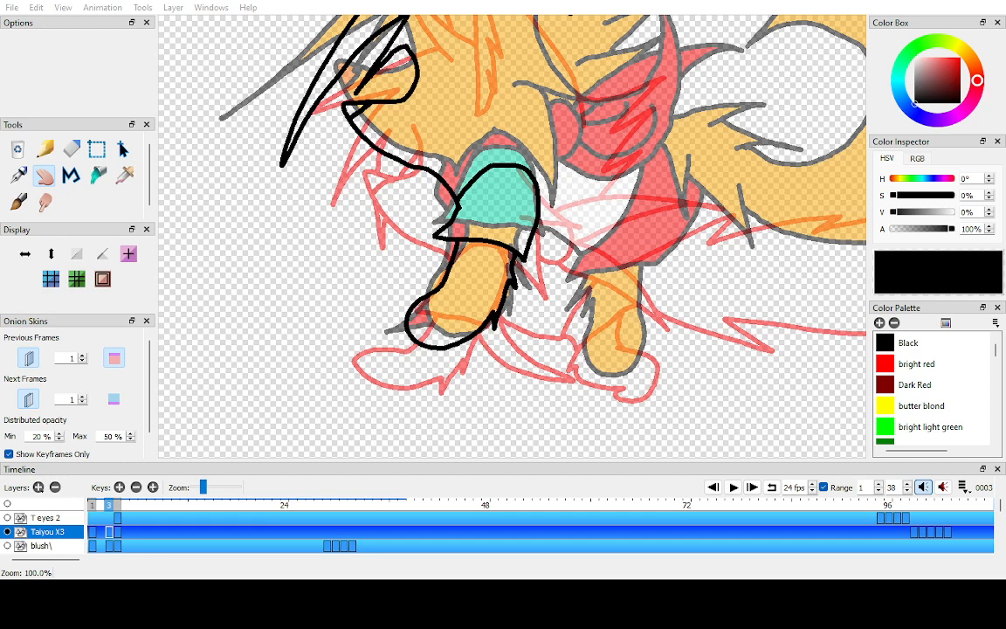
key(alt+Tab)
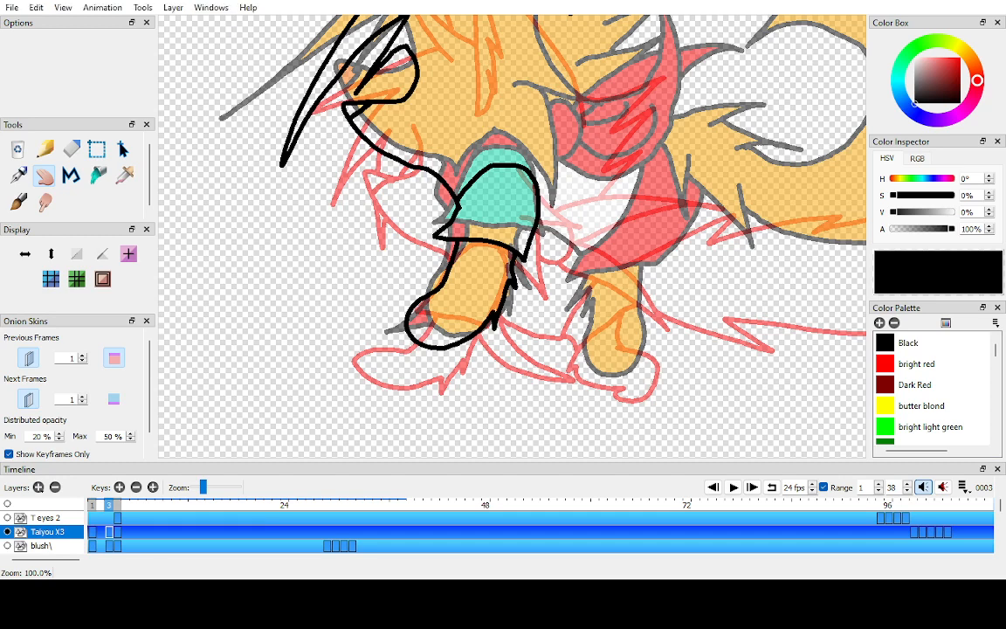
- Draw the pointed cheek fur and neck edge behind the face, plus a short shoulder line above the sleeve
drag(515, 192, 488, 333)
drag(541, 263, 447, 226)
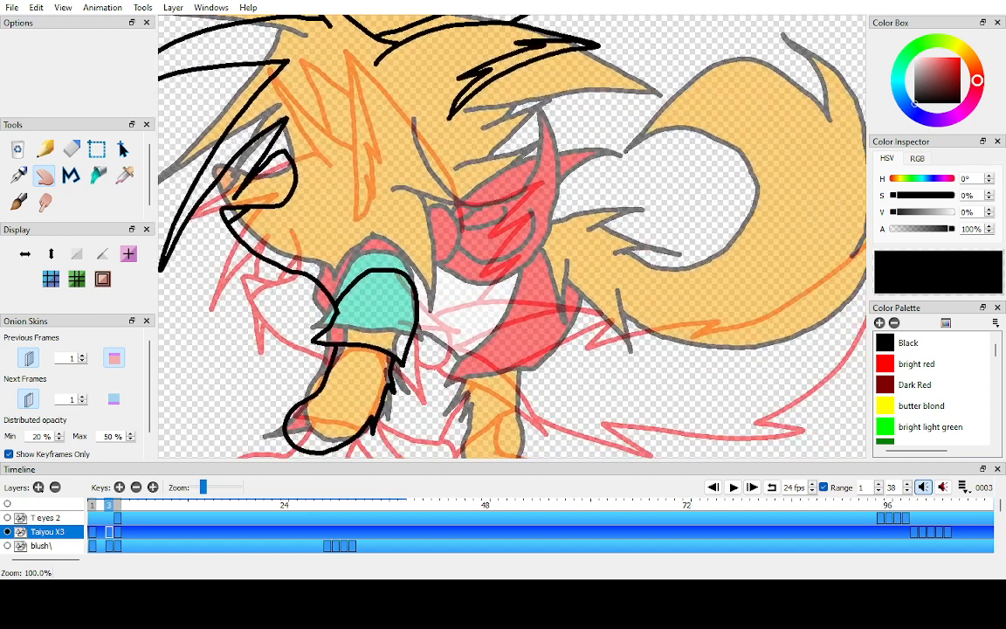
key(p)
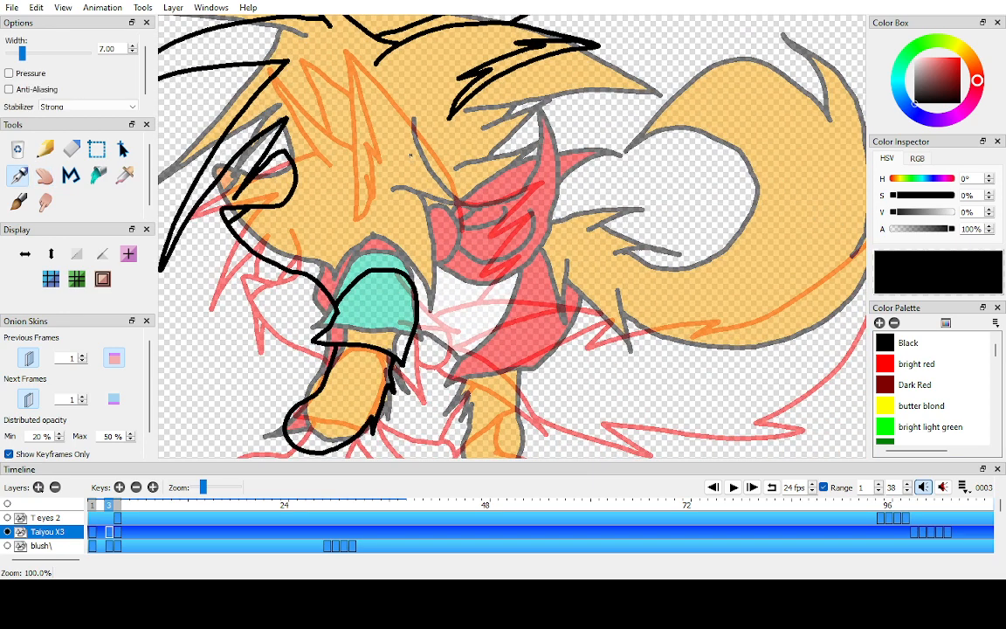
mouse_move(411, 156)
mouse_down()
mouse_move(476, 256)
mouse_move(413, 225)
mouse_move(429, 257)
mouse_move(423, 339)
mouse_up()
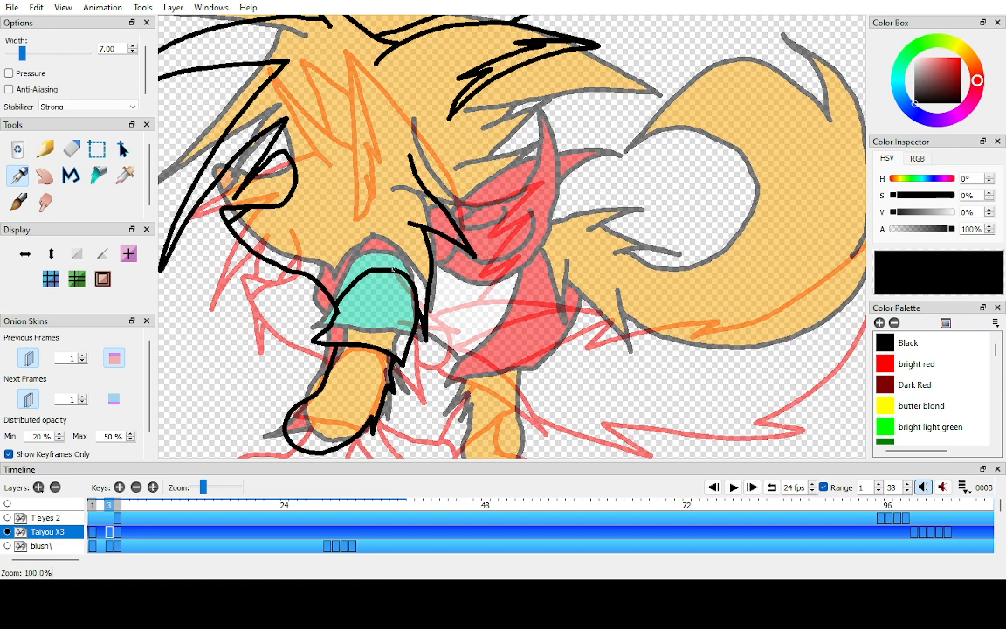
drag(397, 268, 374, 251)
- Draw the lower and rear edges of the white chest area behind the front arm
key(h)
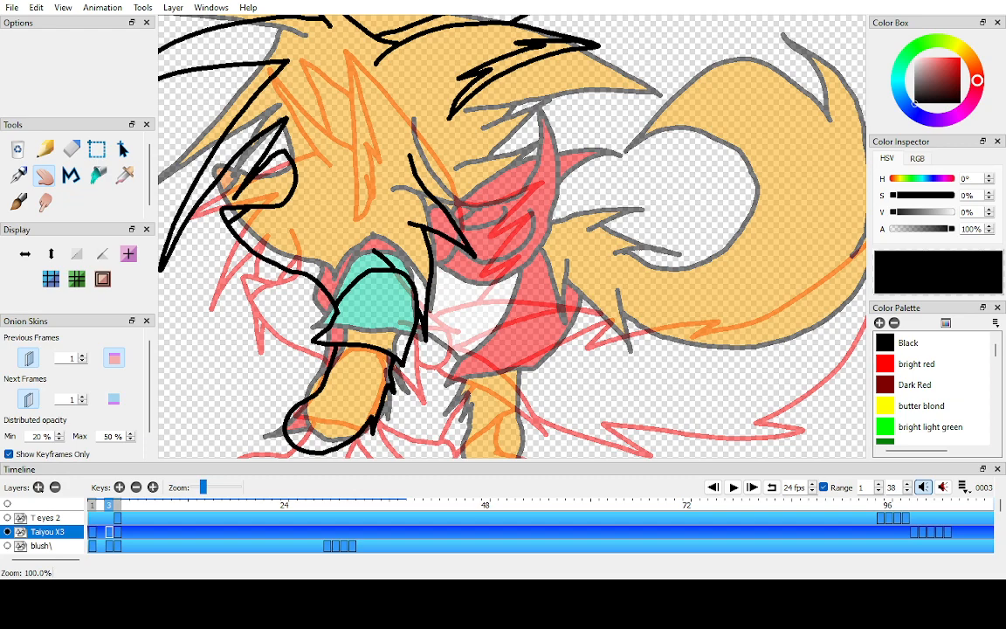
drag(541, 253, 441, 218)
key(p)
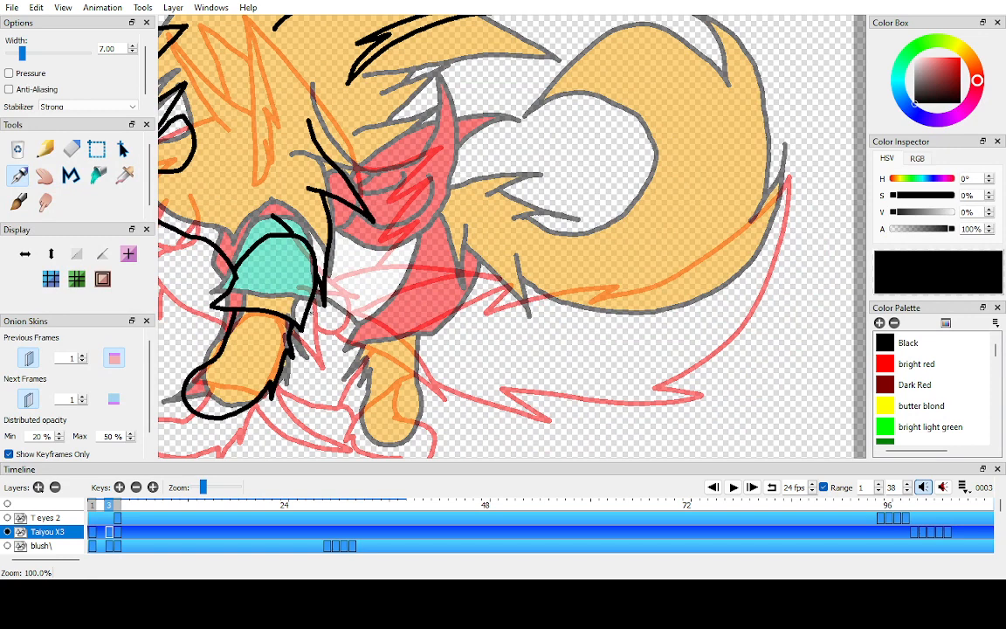
mouse_move(276, 283)
mouse_down()
mouse_move(354, 341)
mouse_move(389, 304)
mouse_move(428, 229)
mouse_move(462, 280)
mouse_up()
- Draw the neck scarf with its curved lower edge, long pointed tail and inner fold lines
key(space)
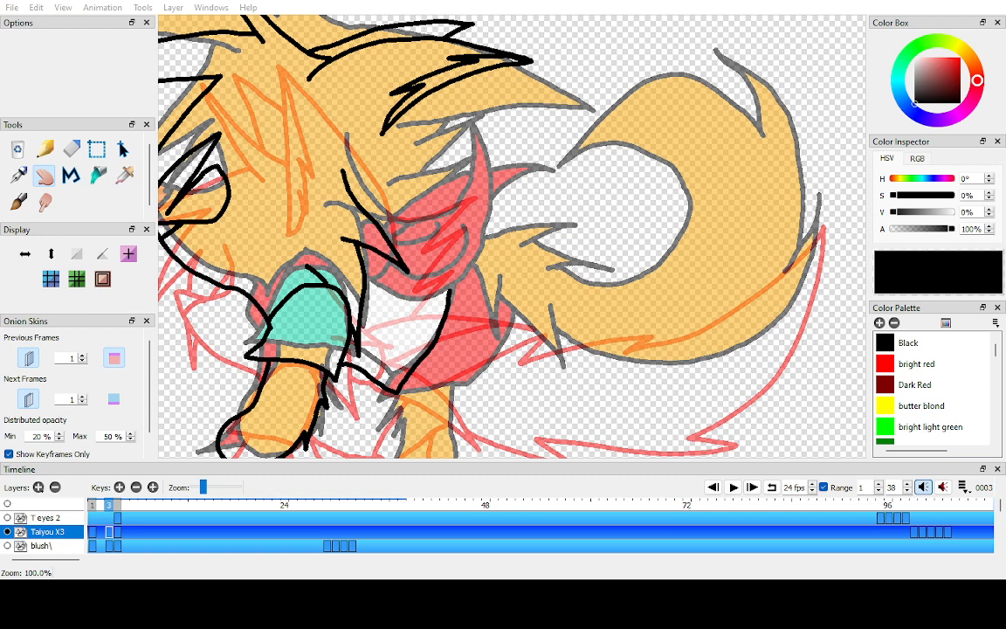
drag(511, 235, 552, 265)
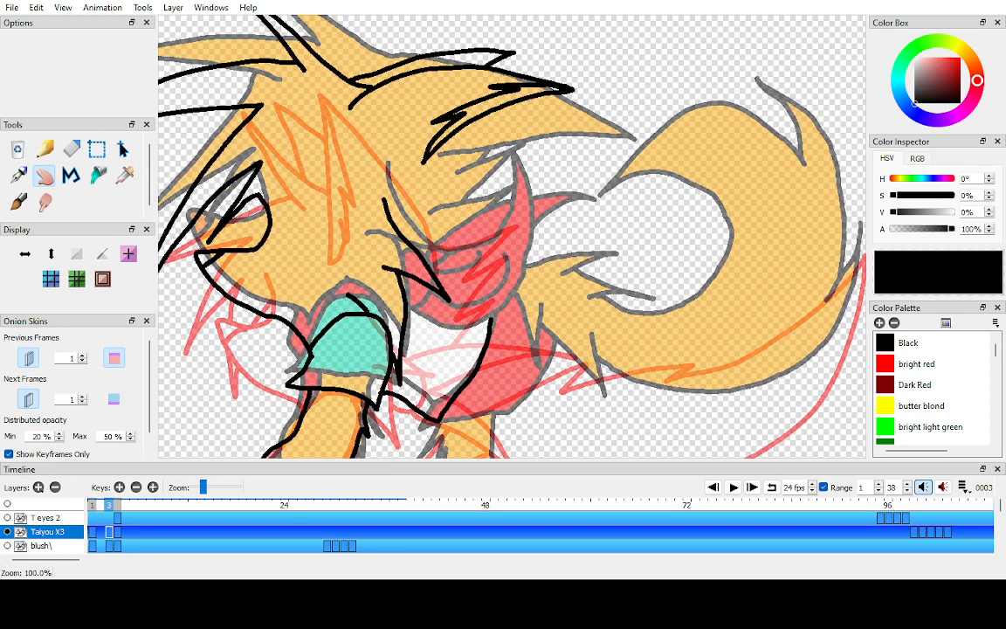
drag(461, 275, 445, 252)
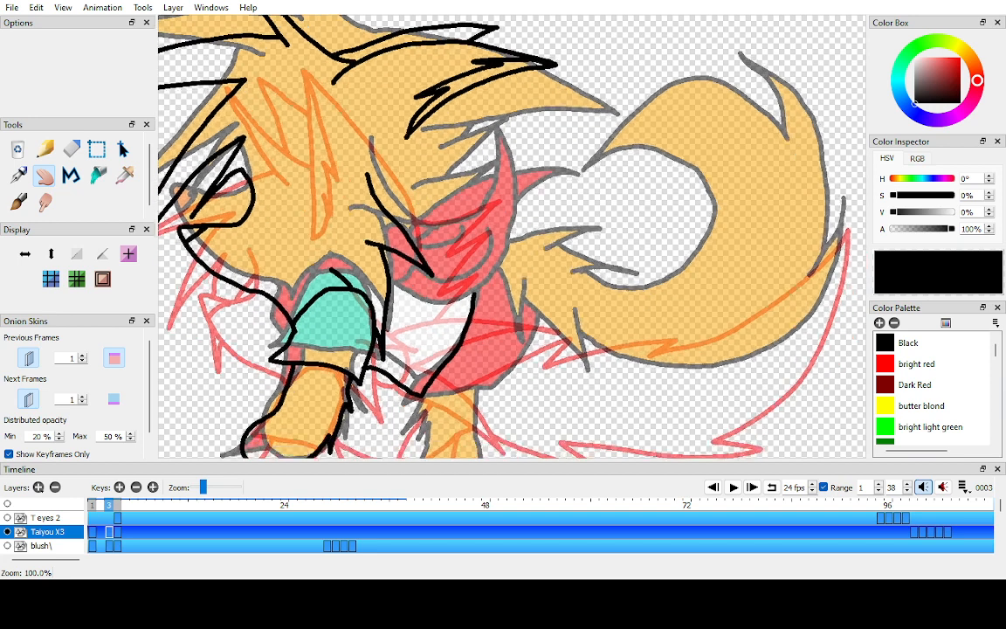
key(n)
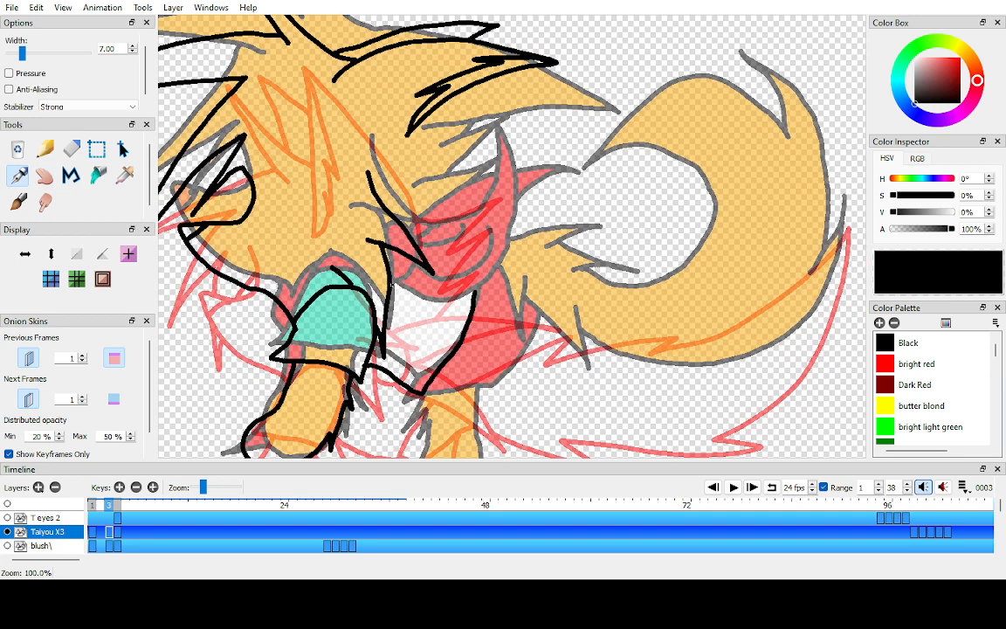
mouse_move(390, 285)
mouse_down()
mouse_move(395, 301)
mouse_move(441, 307)
mouse_move(469, 292)
mouse_move(562, 148)
mouse_move(469, 231)
mouse_move(417, 229)
mouse_up()
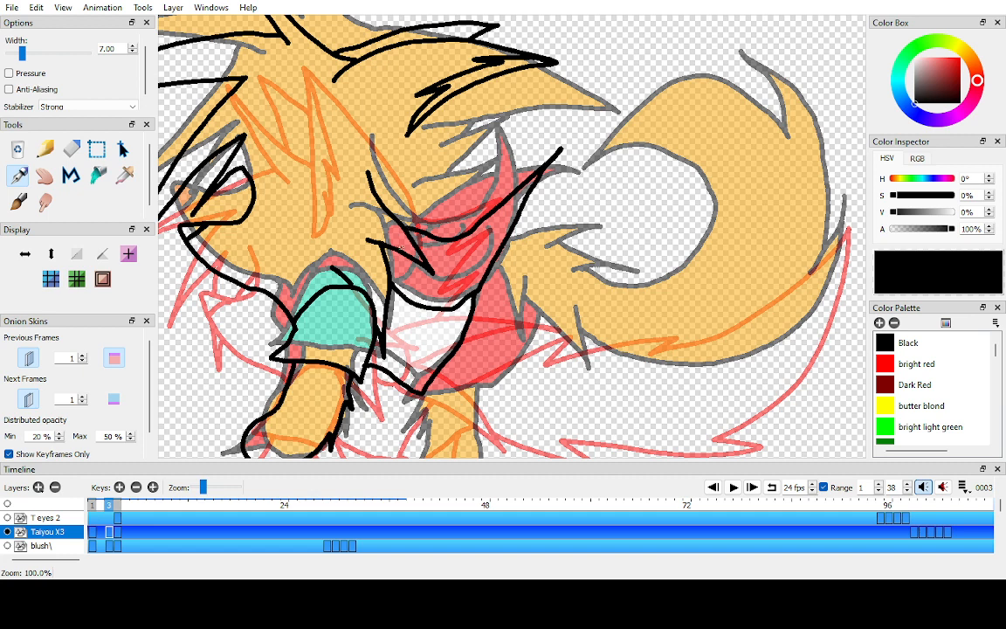
mouse_move(388, 268)
mouse_down()
mouse_move(443, 280)
mouse_move(458, 271)
mouse_move(417, 243)
mouse_move(461, 252)
mouse_up()
- Flip between frames 2, 3 and 4 to compare the in-between linework with its neighbouring poses
key(space)
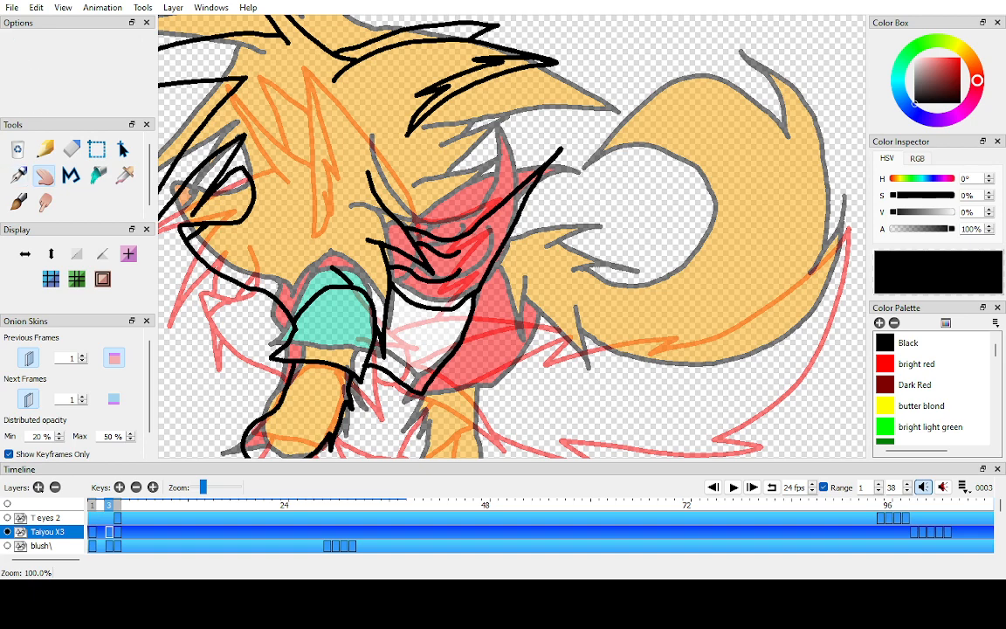
drag(472, 249, 504, 300)
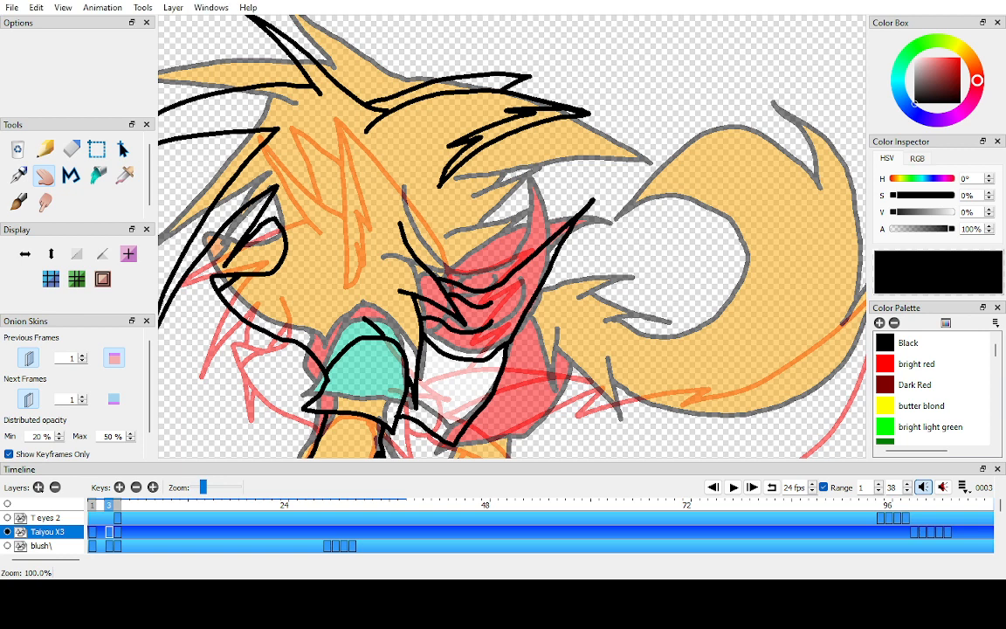
drag(506, 216, 488, 201)
key(p)
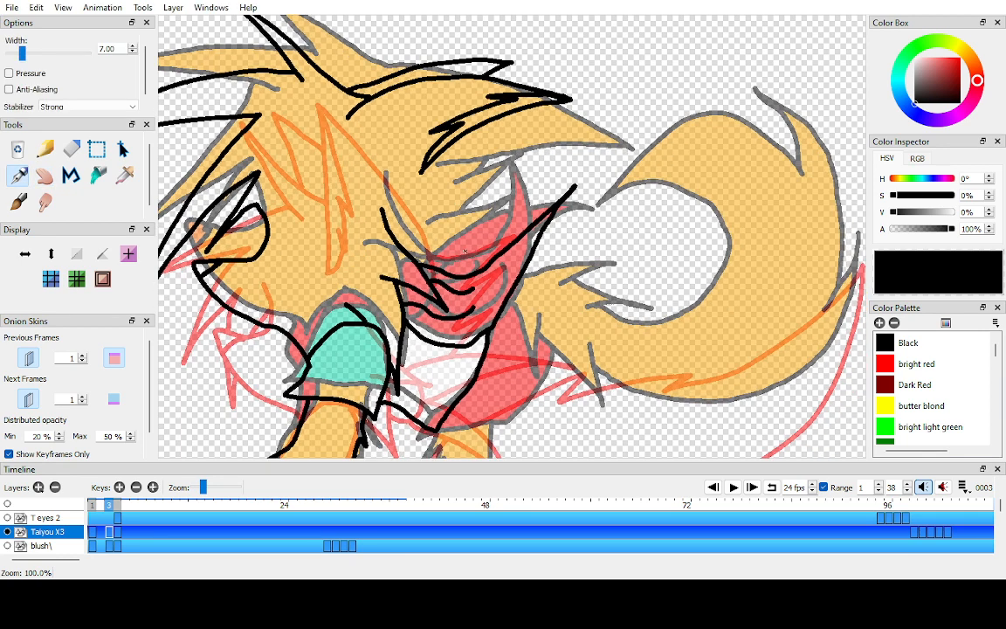
key(comma)
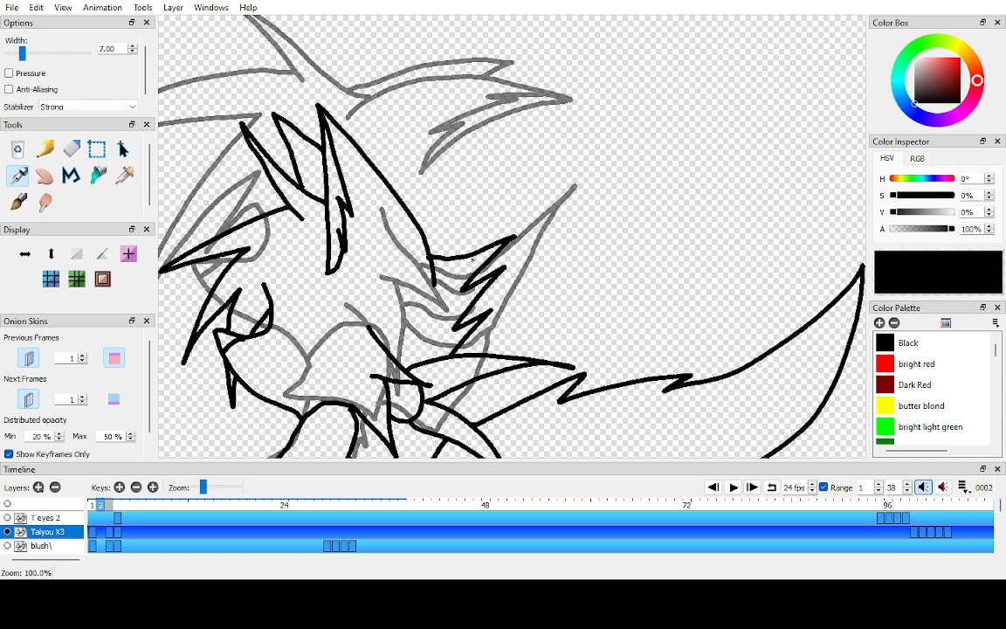
key(period)
key(comma)
key(period)
key(period)
key(comma)
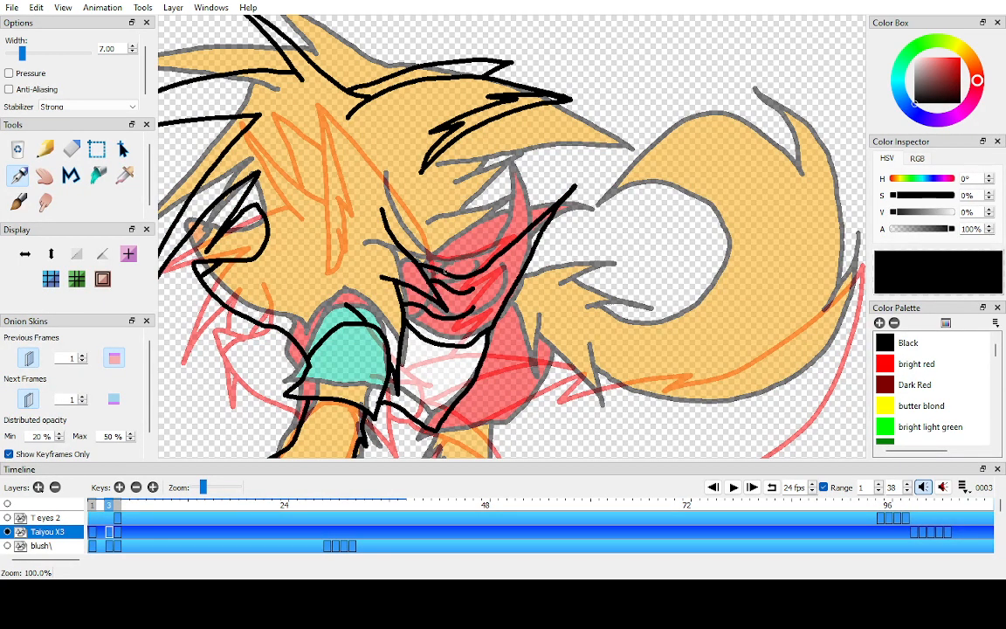
- Draw the second pointed tip of the scarf tail and the jagged fur running down the back of the head
mouse_move(443, 272)
mouse_down()
mouse_move(454, 229)
mouse_move(513, 239)
mouse_move(594, 213)
mouse_move(522, 277)
mouse_up()
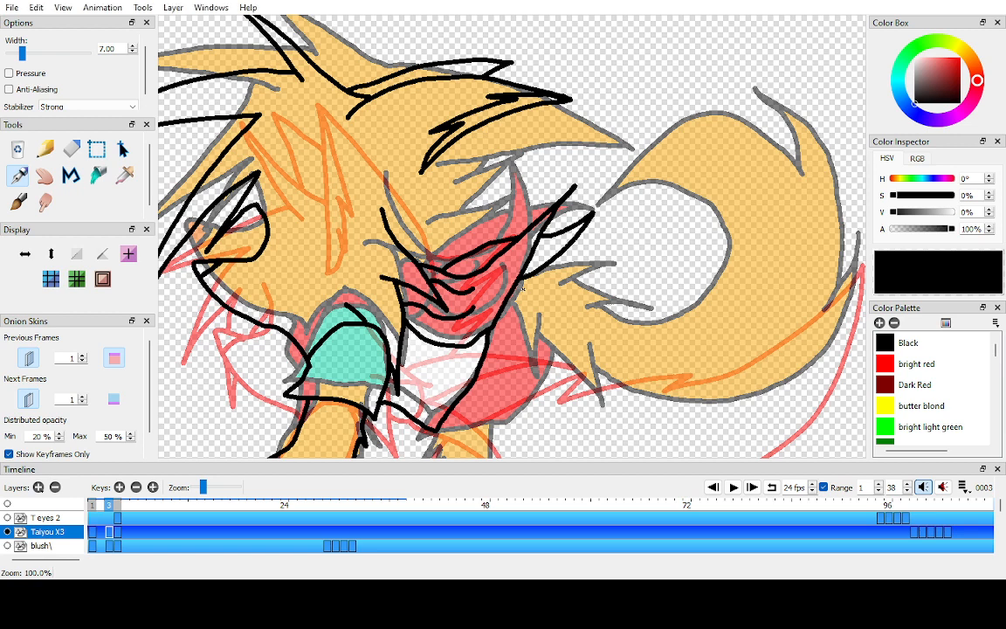
key(h)
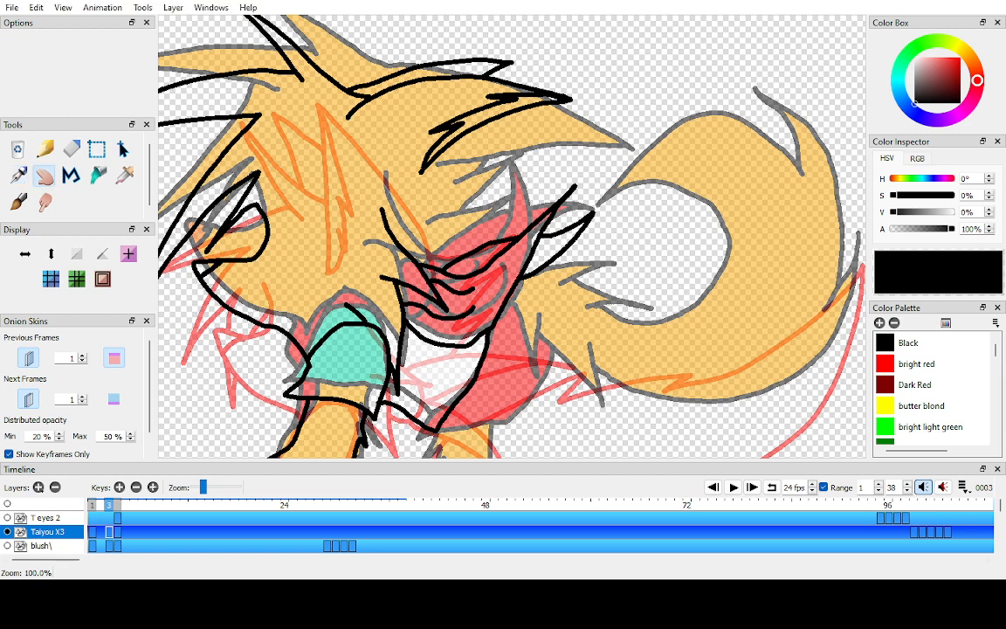
key(ctrl+equal)
key(ctrl+Up)
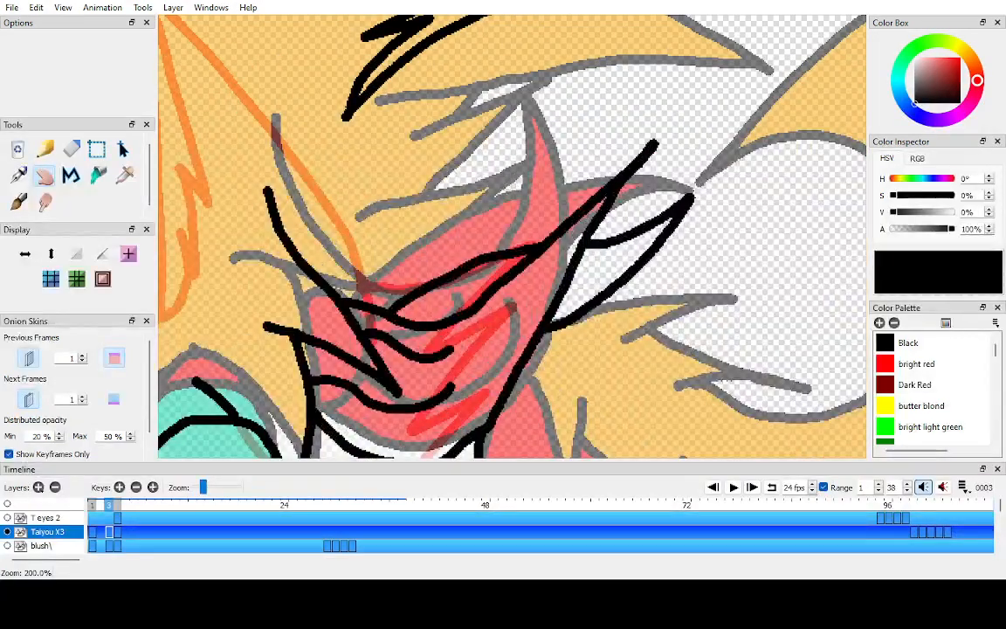
mouse_move(512, 236)
mouse_down()
mouse_move(514, 280)
mouse_move(584, 243)
mouse_move(607, 24)
mouse_up()
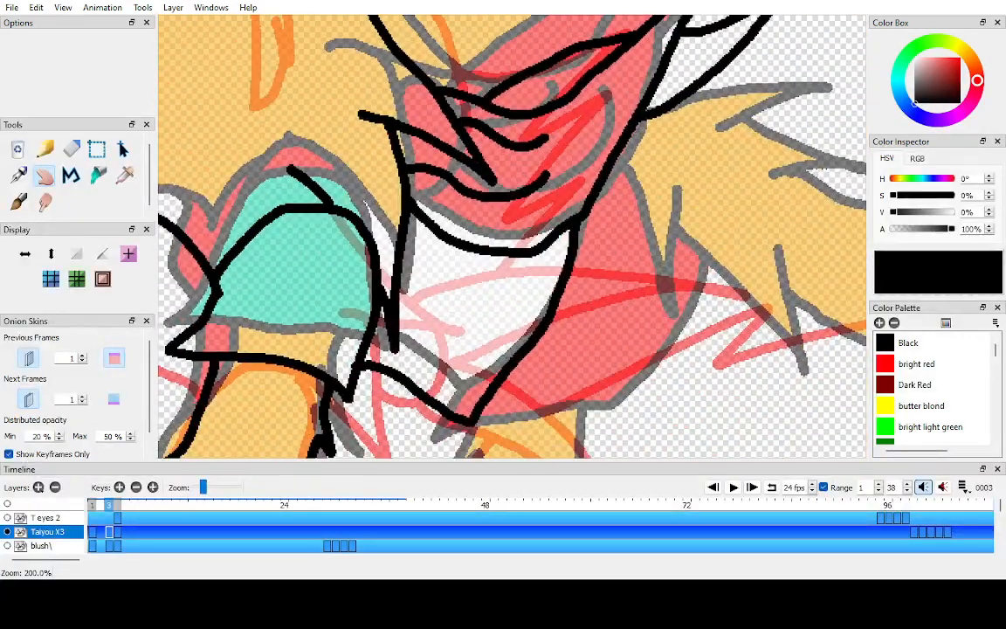
drag(502, 77, 461, 286)
key(i)
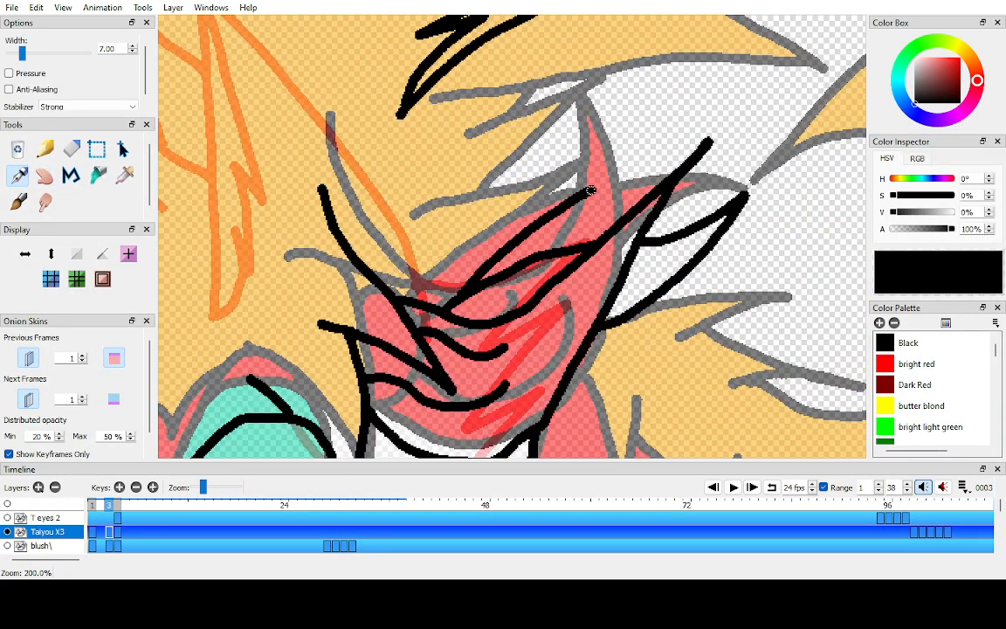
drag(594, 188, 421, 233)
mouse_move(441, 192)
mouse_down()
mouse_move(621, 93)
mouse_move(476, 165)
mouse_move(570, 98)
mouse_move(519, 257)
mouse_move(547, 229)
mouse_move(421, 247)
mouse_move(511, 186)
mouse_move(435, 194)
mouse_up()
key(h)
key(p)
- Draw the pointed lower corner, hem and curved rear edge of the red garment behind the white chest
key(h)
key(ctrl+Down)
key(ctrl+Down)
key(ctrl+Down)
key(ctrl+Down)
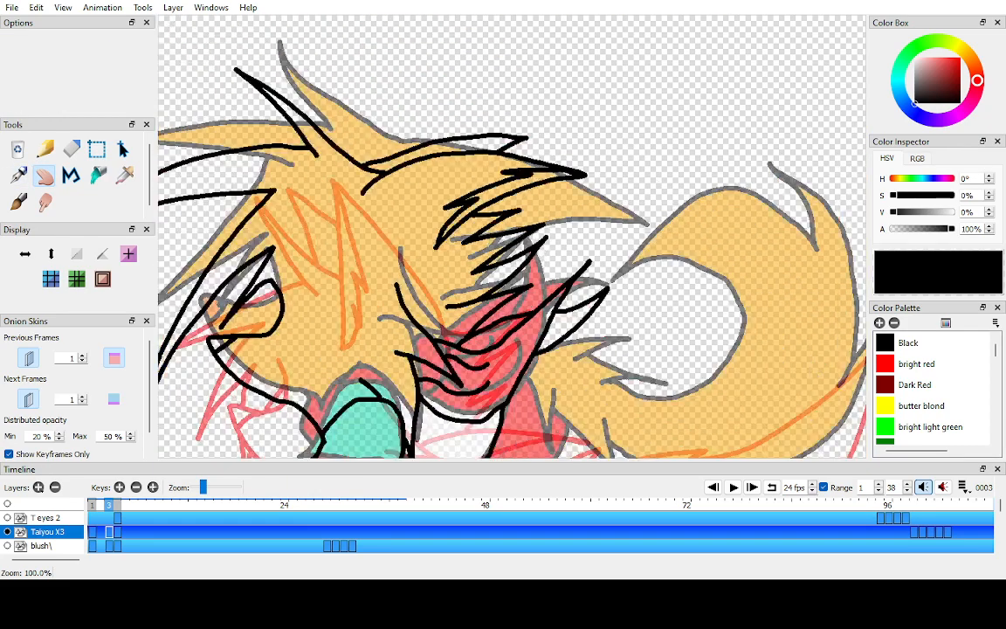
drag(557, 359, 511, 236)
key(ctrl+Up)
key(ctrl+Up)
key(ctrl+Up)
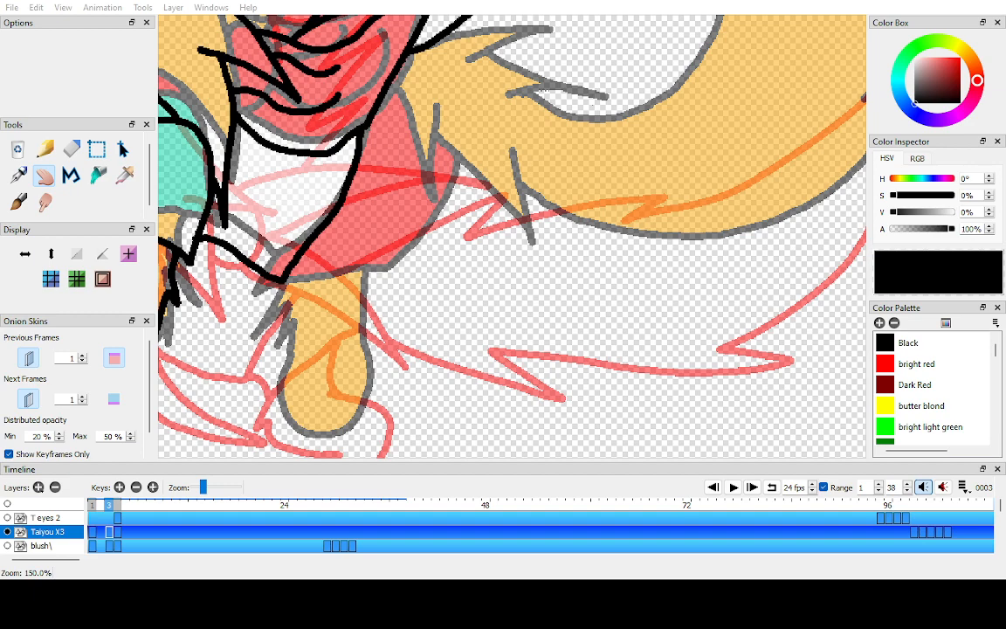
drag(498, 201, 559, 293)
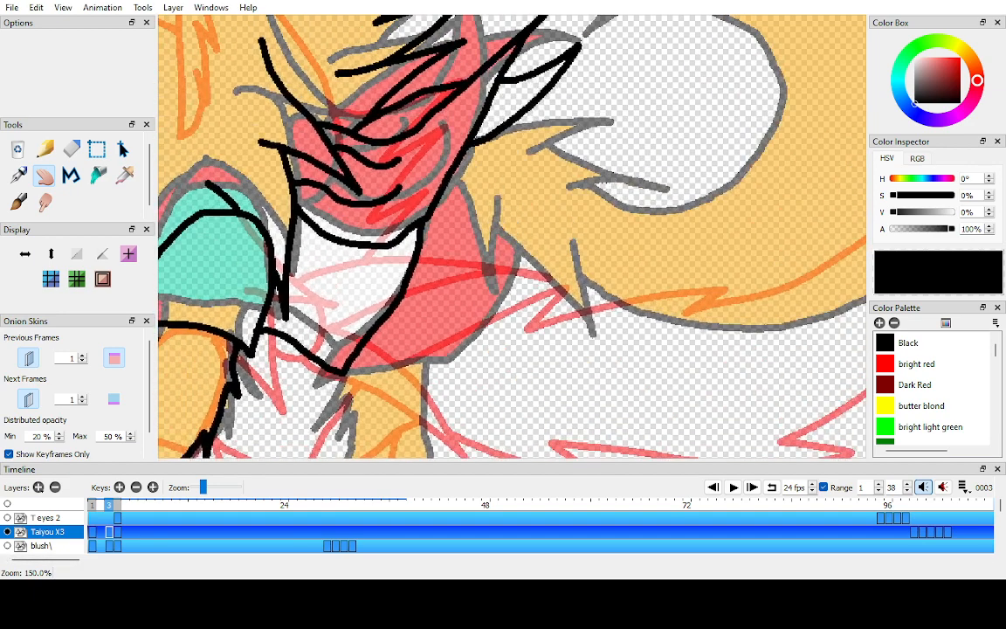
key(p)
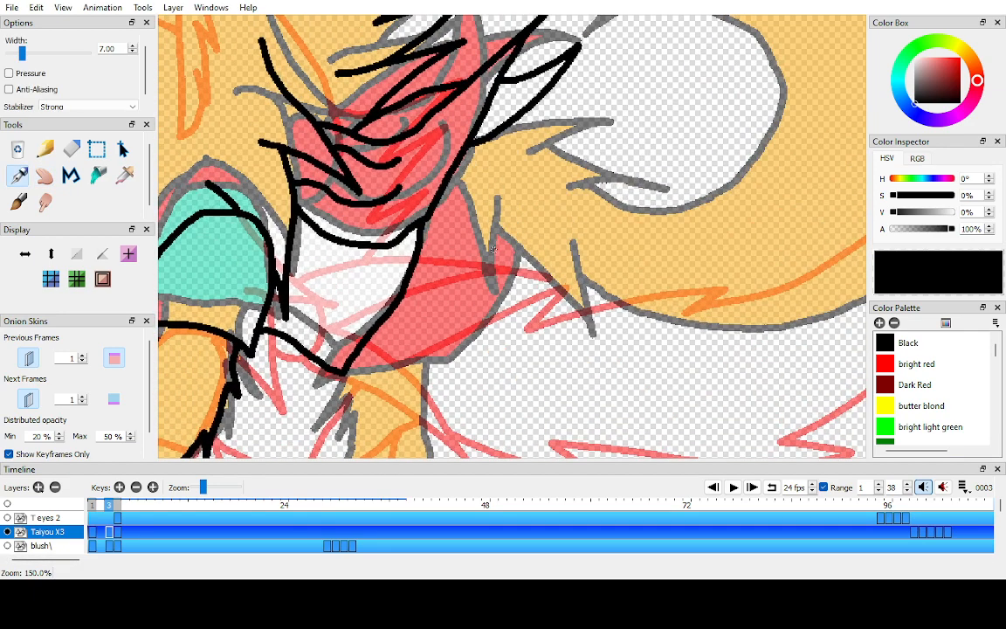
key(h)
drag(494, 249, 555, 127)
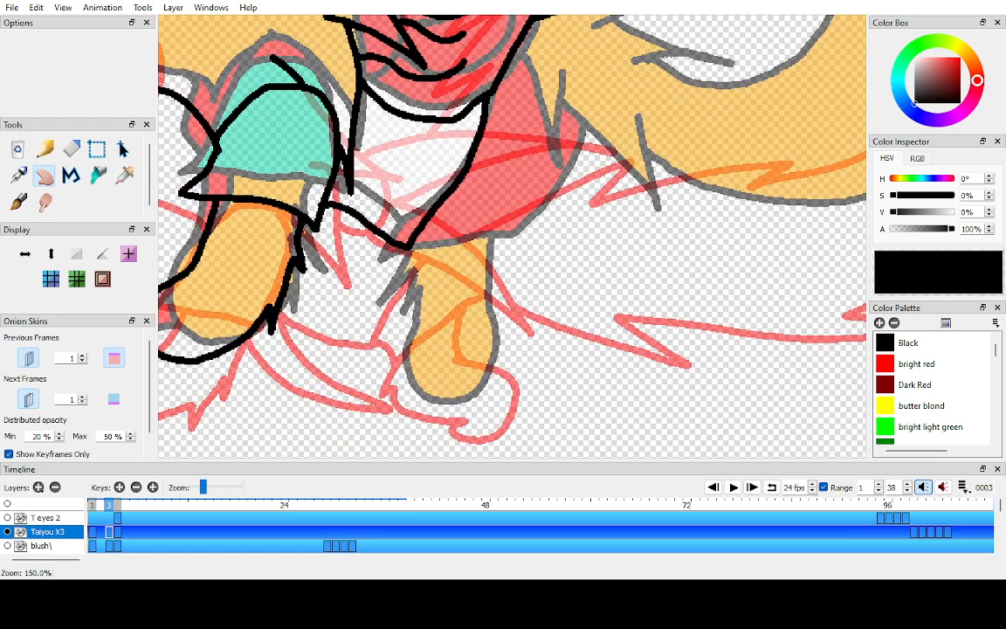
key(p)
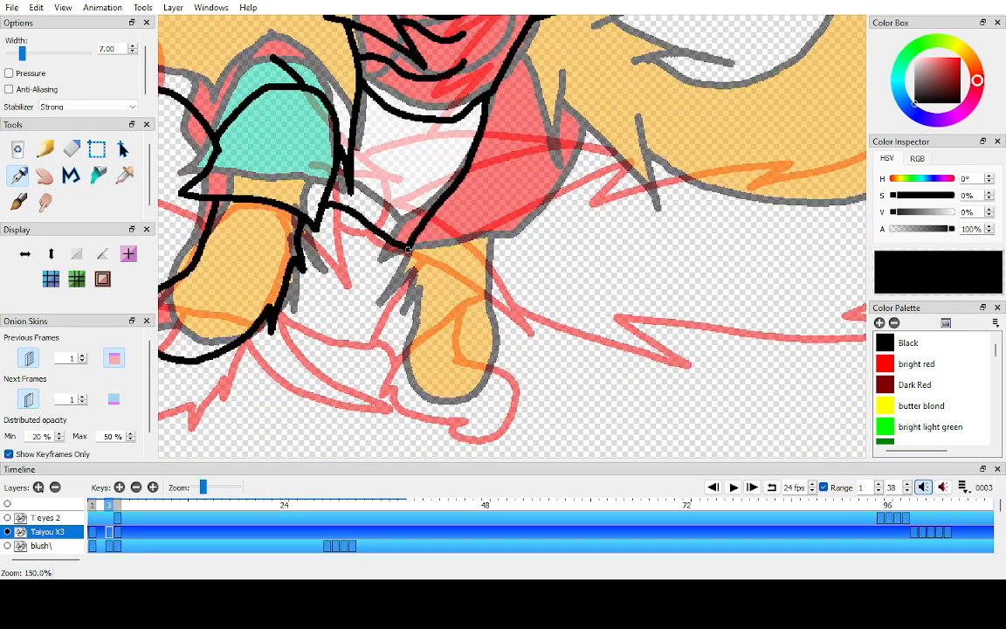
mouse_move(407, 250)
mouse_down()
mouse_move(380, 305)
mouse_move(469, 265)
mouse_move(528, 201)
mouse_move(548, 114)
mouse_move(482, 172)
mouse_up()
- Draw the spiked back fur behind the red garment and the jagged start of the tail's lower edge
key(h)
key(p)
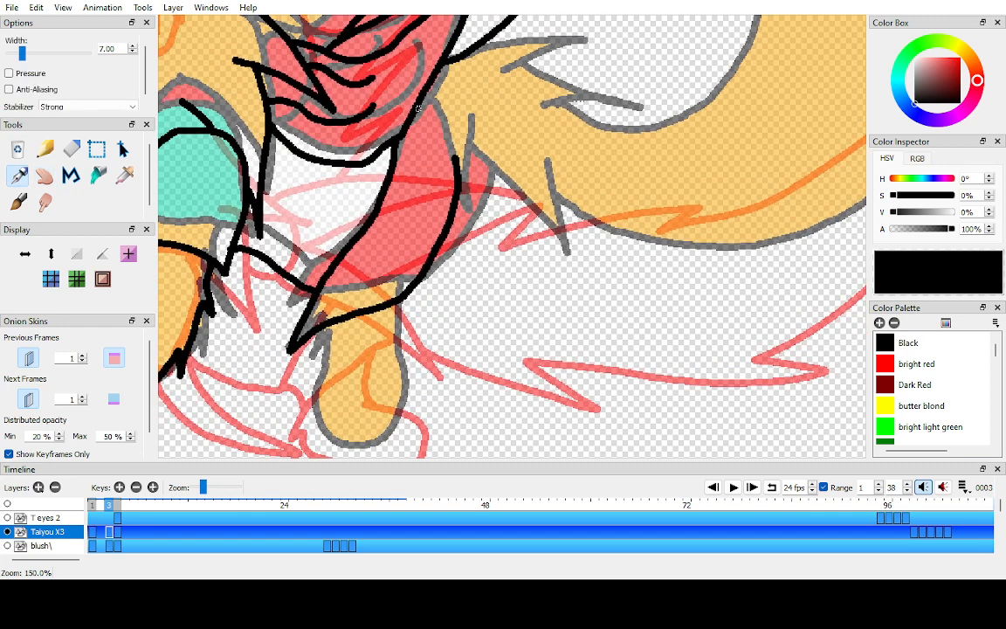
mouse_move(418, 107)
mouse_down()
mouse_move(479, 190)
mouse_move(492, 161)
mouse_up()
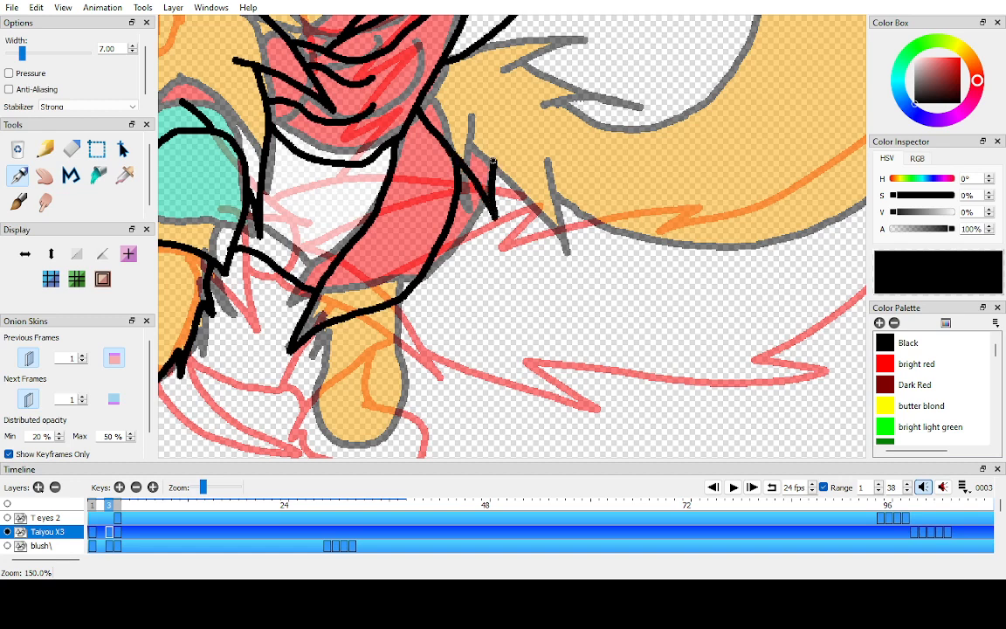
mouse_move(501, 116)
mouse_down()
mouse_move(577, 258)
mouse_move(559, 183)
mouse_move(566, 214)
mouse_move(693, 271)
mouse_up()
- Draw the pointed fur tufts at the tail's upper base and the full curled tail outline with its spiky tips
key(h)
scroll(512, 236, down, 3)
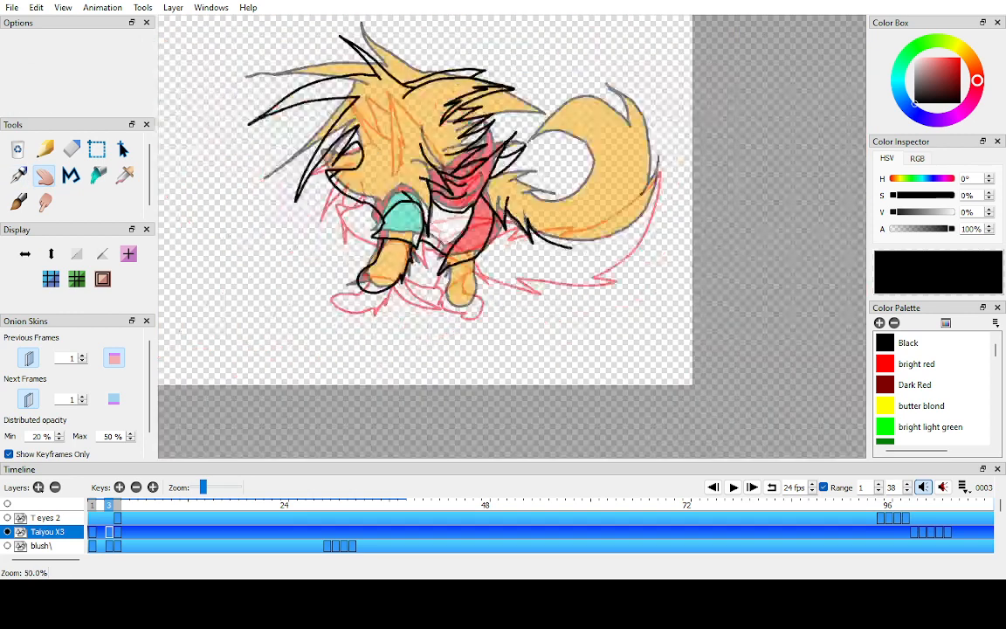
drag(542, 219, 512, 264)
scroll(512, 236, up, 2)
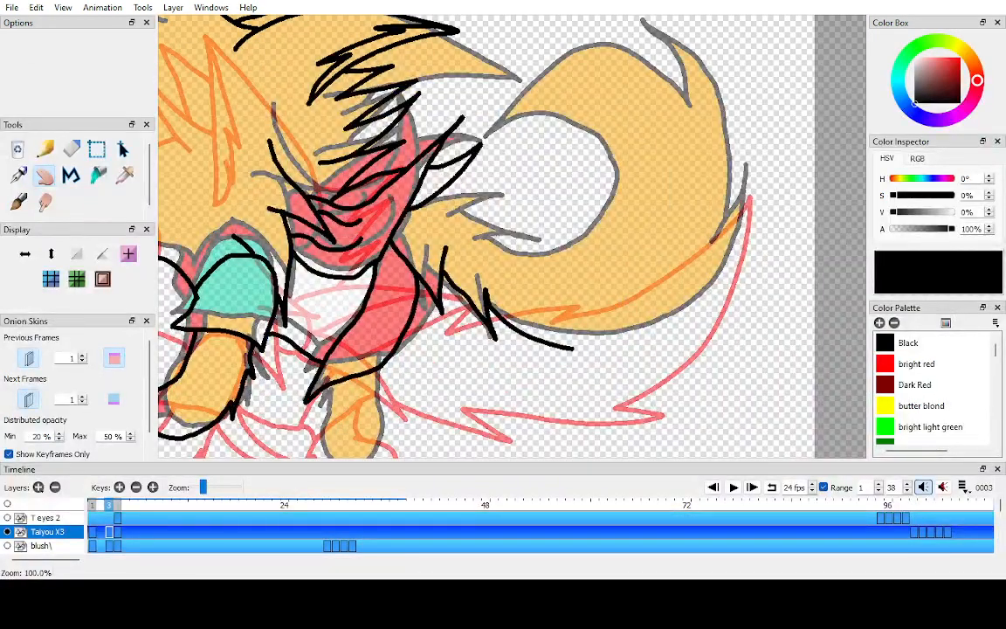
key(p)
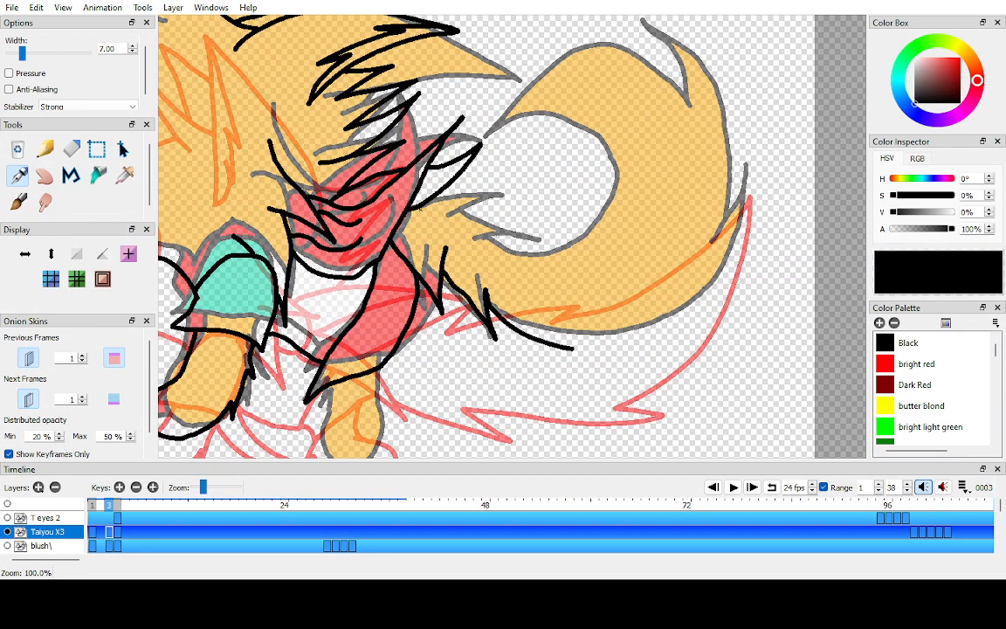
mouse_move(415, 210)
mouse_down()
mouse_move(507, 199)
mouse_move(471, 234)
mouse_move(562, 247)
mouse_move(521, 260)
mouse_up()
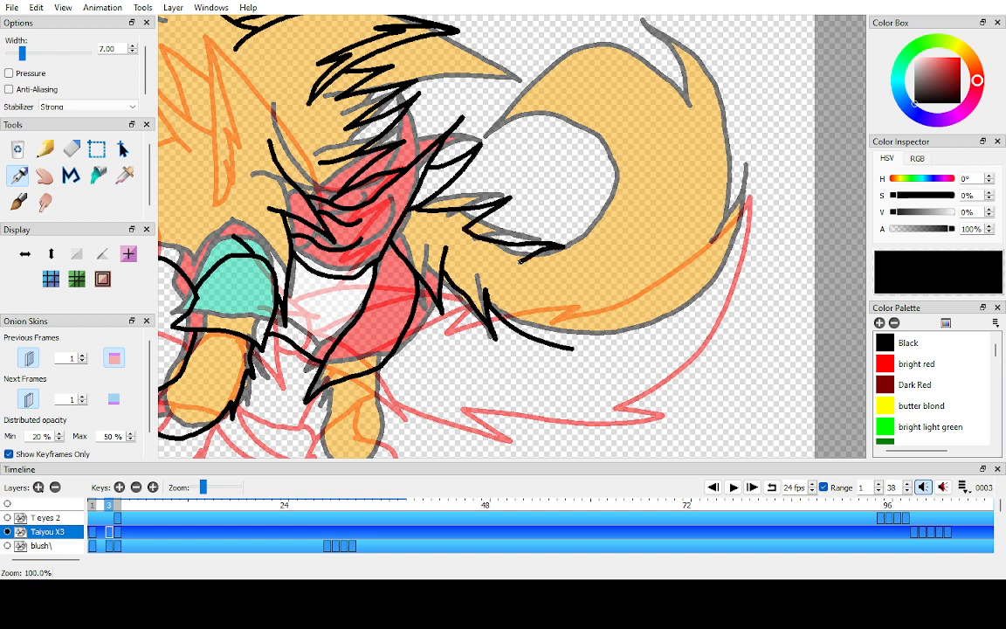
drag(631, 310, 581, 362)
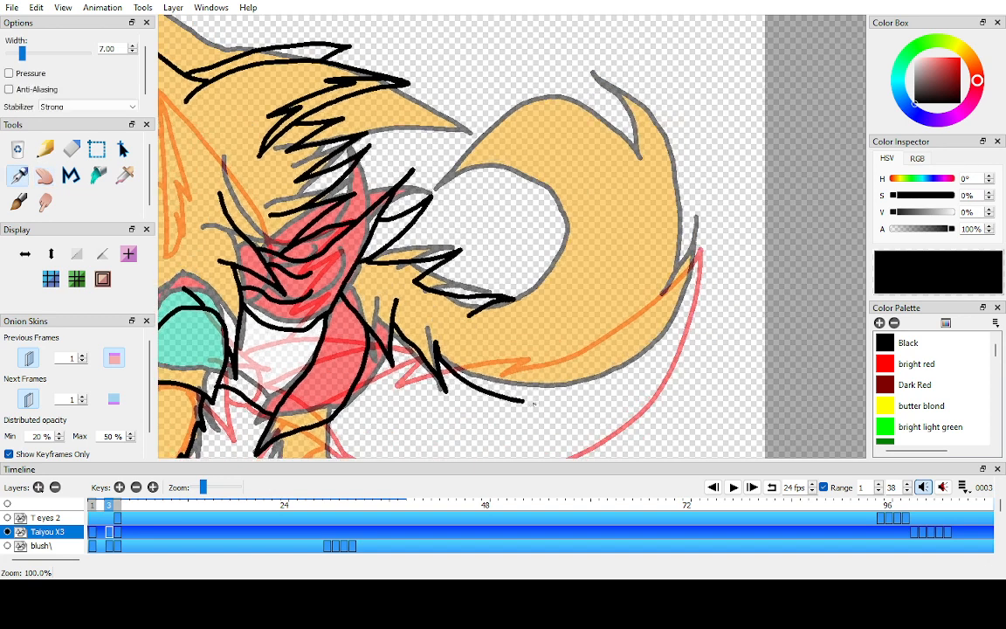
mouse_move(524, 402)
mouse_down()
mouse_move(624, 382)
mouse_move(663, 346)
mouse_move(713, 234)
mouse_move(667, 287)
mouse_move(686, 234)
mouse_move(677, 109)
mouse_move(687, 76)
mouse_move(650, 157)
mouse_move(601, 101)
mouse_move(477, 103)
mouse_move(434, 83)
mouse_move(484, 137)
mouse_move(565, 197)
mouse_move(568, 229)
mouse_move(550, 269)
mouse_move(520, 289)
mouse_up()
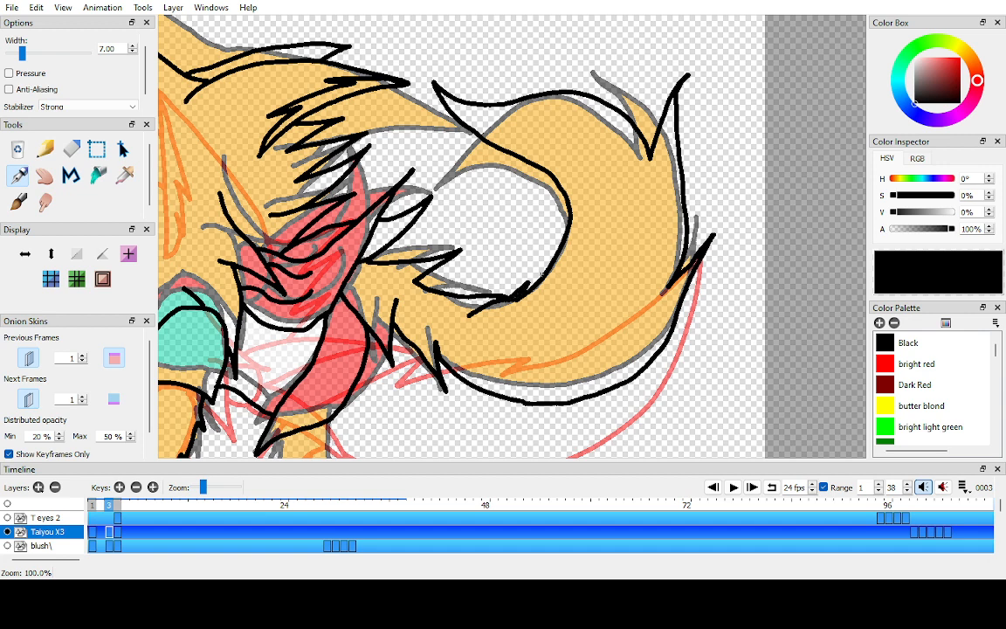
- Hide the previous and next onion skins to check the frame 3 linework alone, and turn both back on
key(h)
click(28, 399)
click(28, 358)
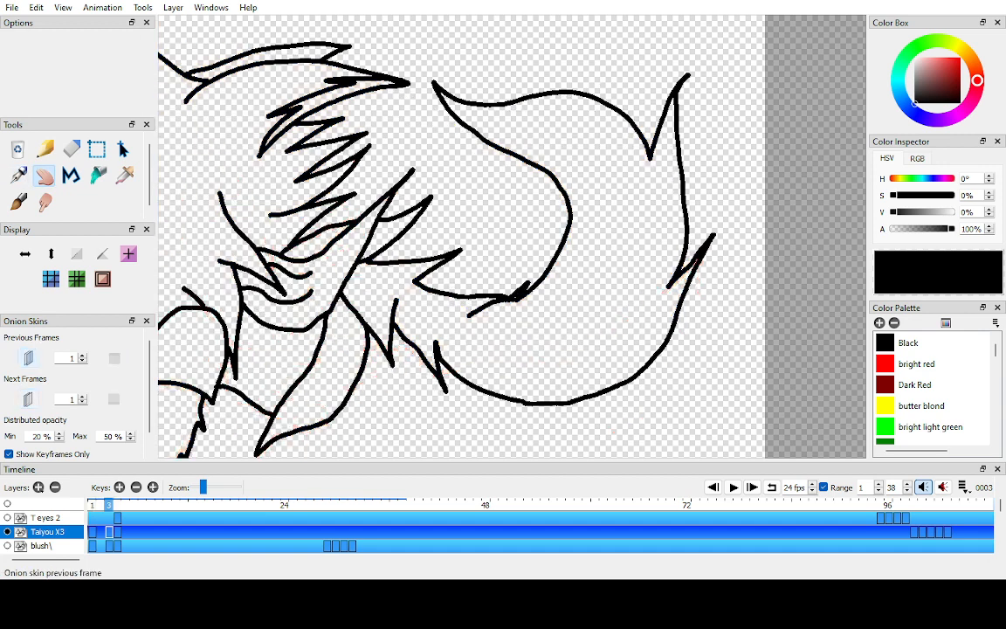
scroll(511, 236, down, 3)
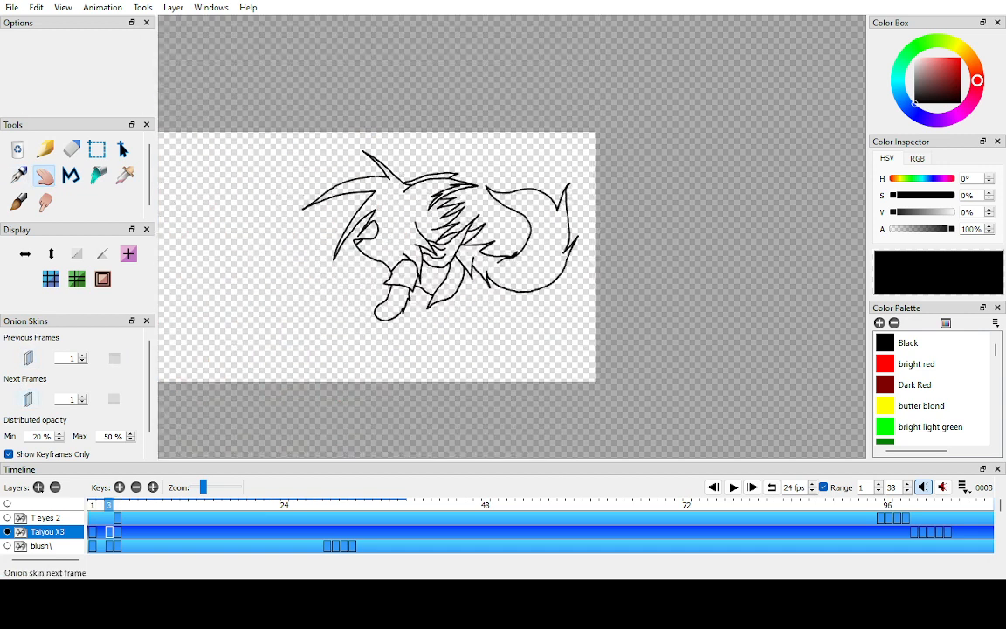
click(28, 399)
click(28, 358)
- Draw the leg below the red garment's hem, with jagged fur along its front and a rounded paw
drag(437, 262, 487, 183)
scroll(514, 236, up, 5)
key(p)
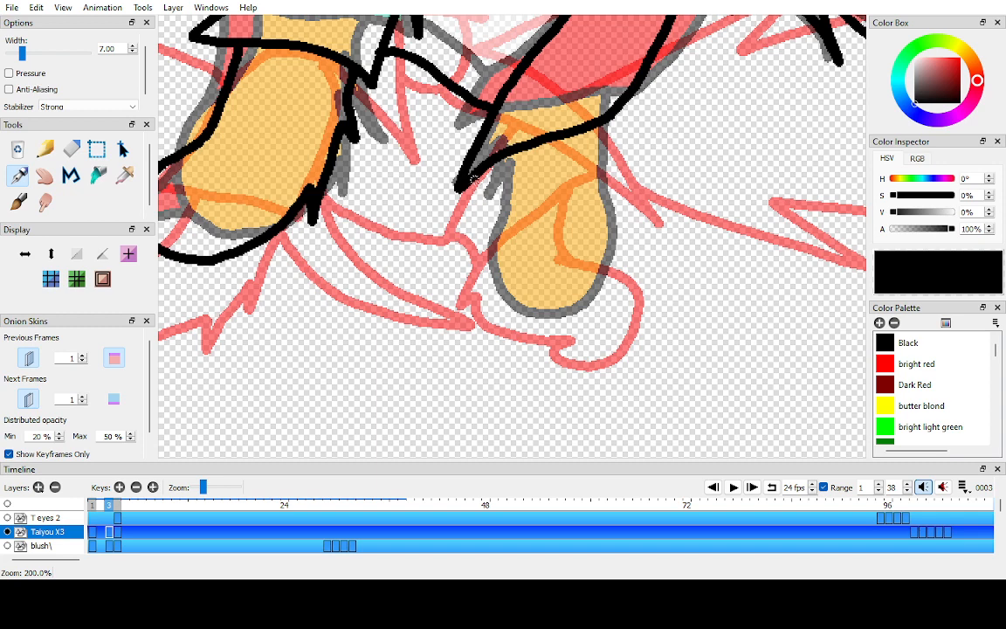
mouse_move(478, 177)
mouse_down()
mouse_move(451, 238)
mouse_move(484, 239)
mouse_move(498, 225)
mouse_move(501, 246)
mouse_move(560, 313)
mouse_move(615, 306)
mouse_move(631, 245)
mouse_move(617, 194)
mouse_move(583, 157)
mouse_move(586, 132)
mouse_up()
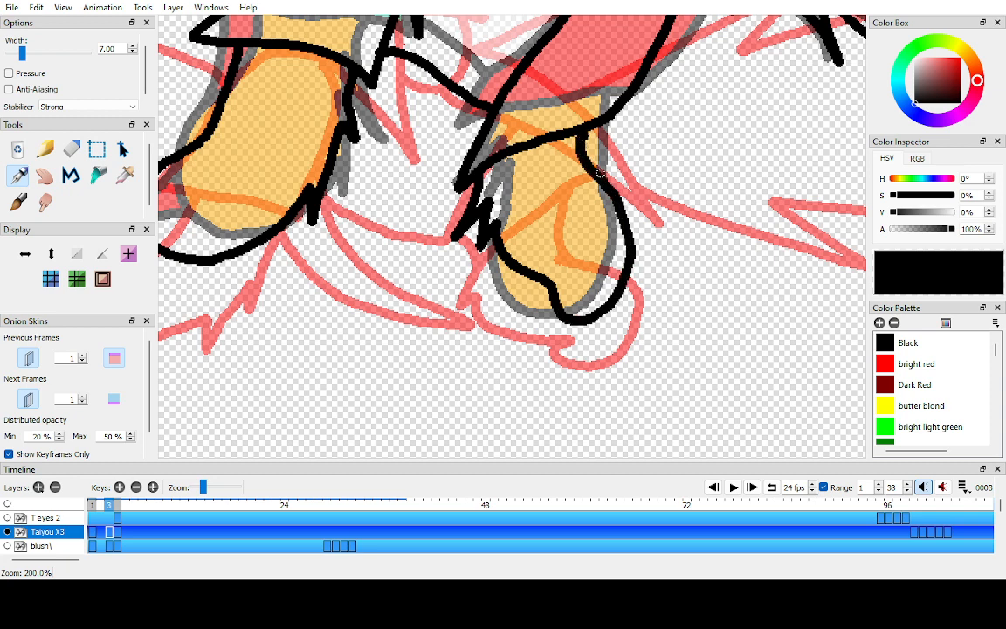
- Turn off the previous-frame and next-frame onion skins
click(45, 175)
click(29, 358)
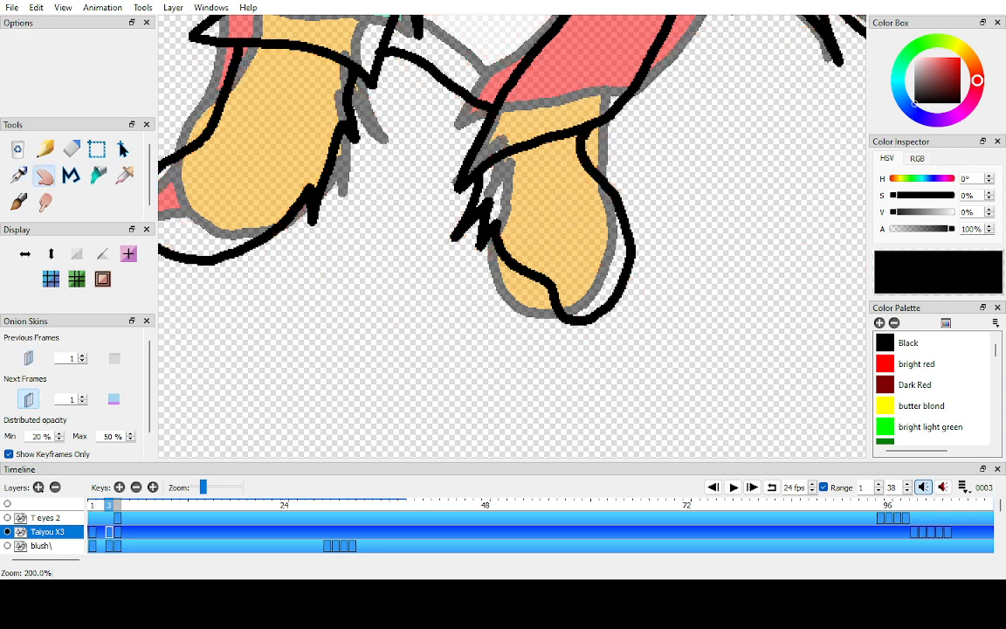
click(29, 399)
key(alt+Tab)
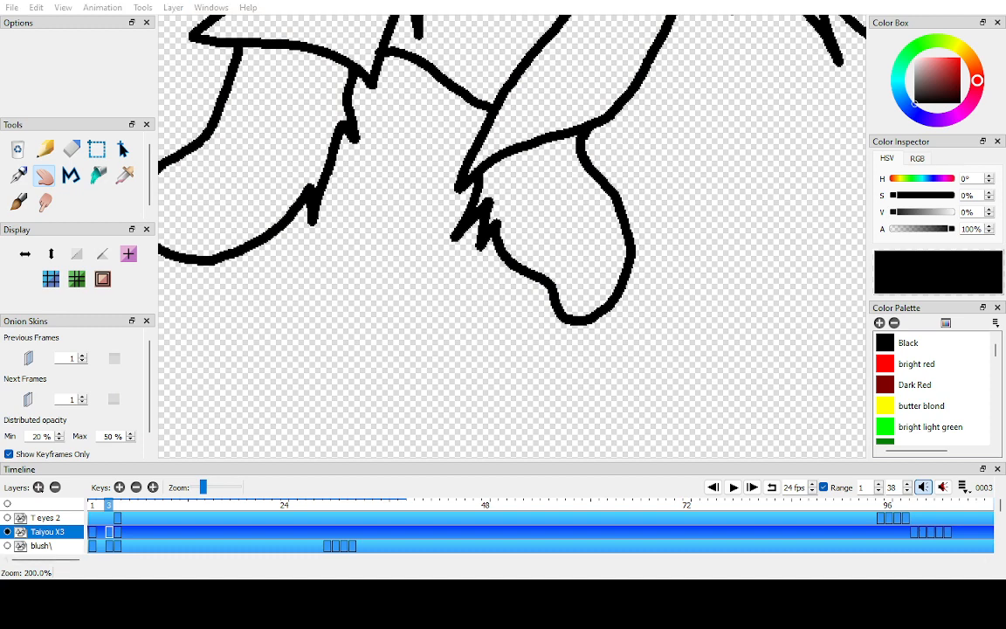
- Flip back and forth through frames 2, 3 and 4 to check the motion of the finished in-between
scroll(512, 236, down, 6)
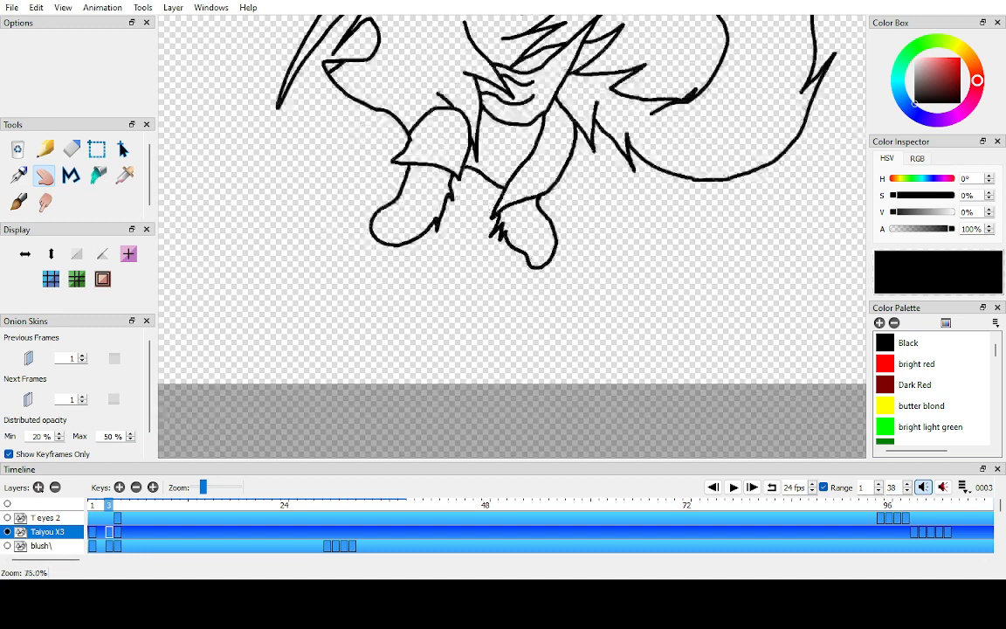
drag(513, 236, 509, 269)
key(comma)
key(period)
key(period)
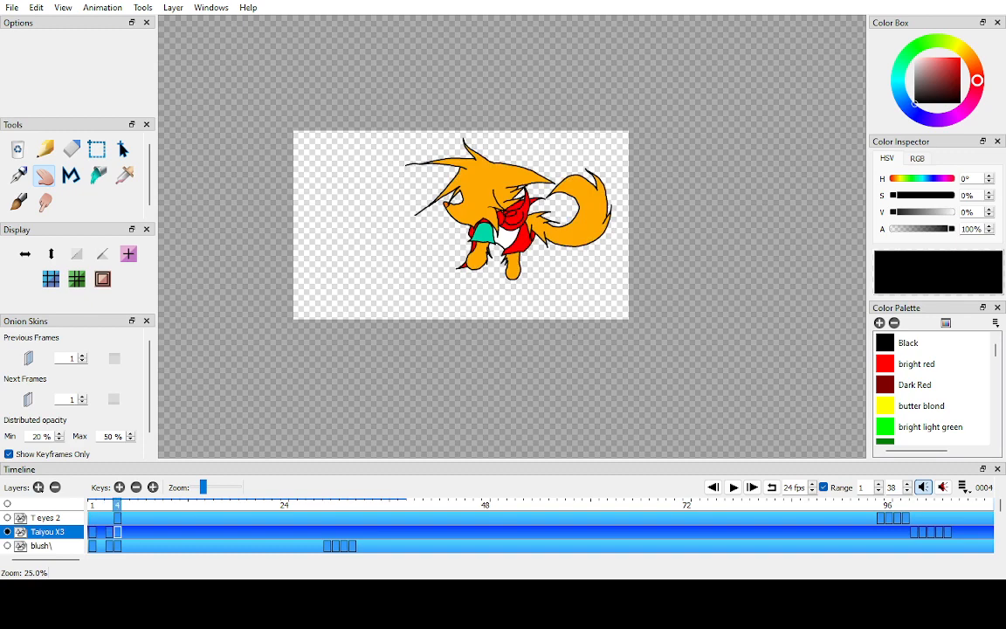
key(comma)
key(comma)
key(period)
key(period)
- Play back the animation to preview the transition into the coloured fox pose
key(Return)
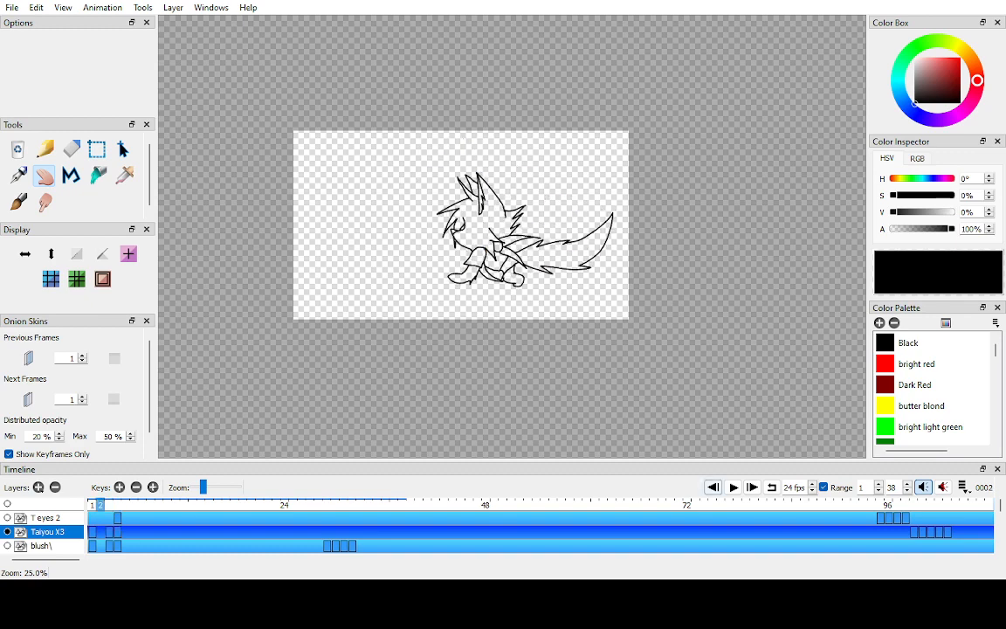
key(Return)
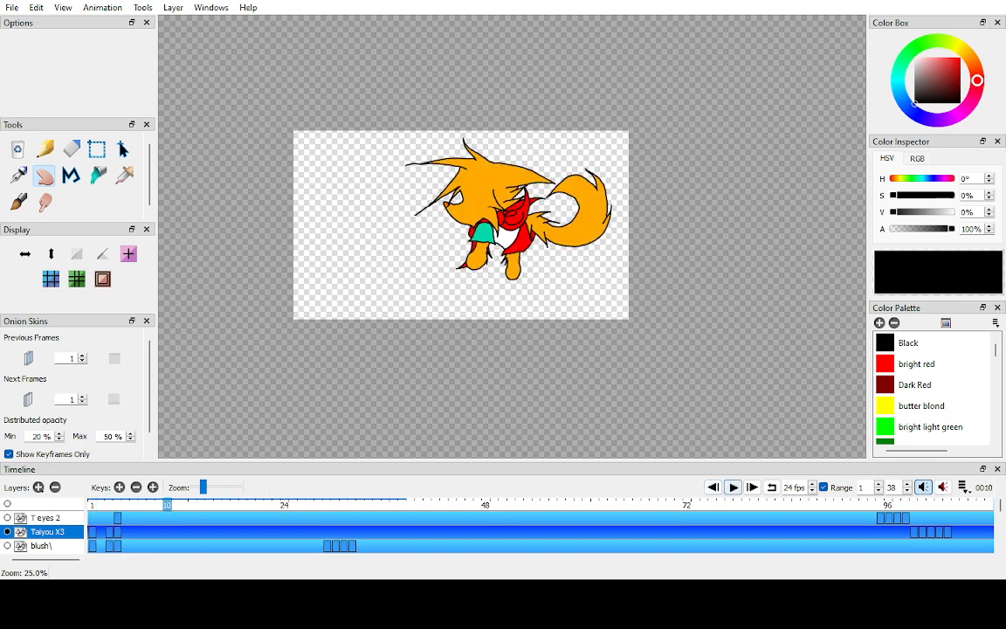
key(Return)
key(Return)
- Duplicate the coloured fox drawing onto frame 5 and squash the frame 4 drawing slightly by lowering its upper edge
key(period)
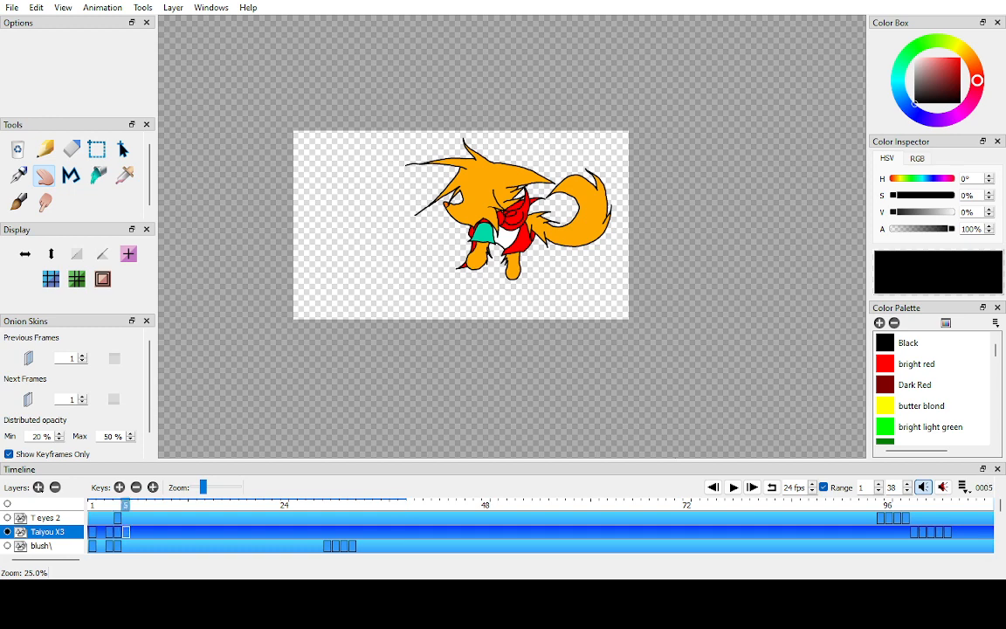
key(ctrl+equal)
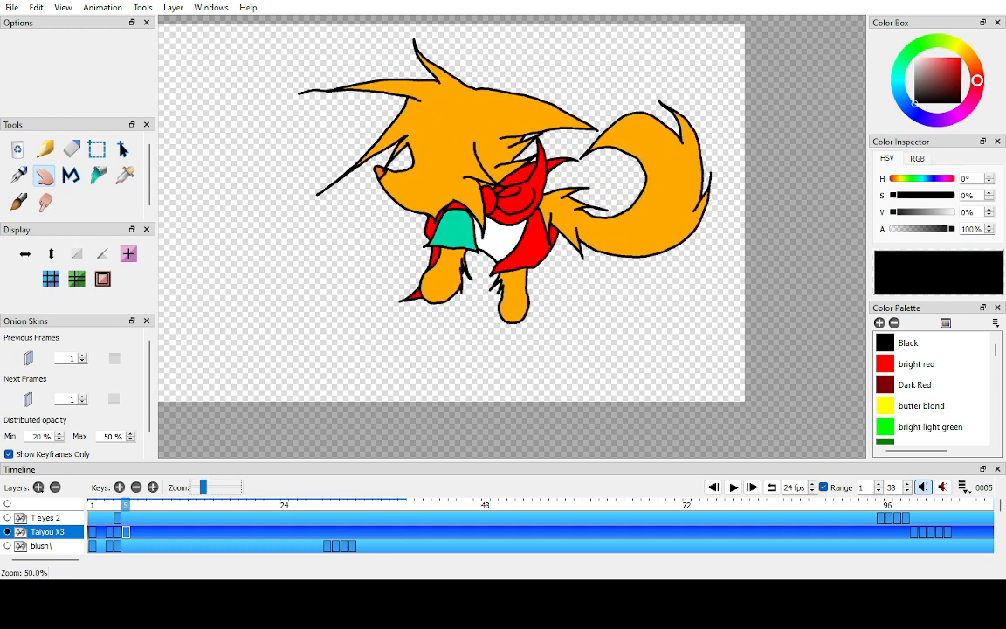
key(comma)
key(ctrl+a)
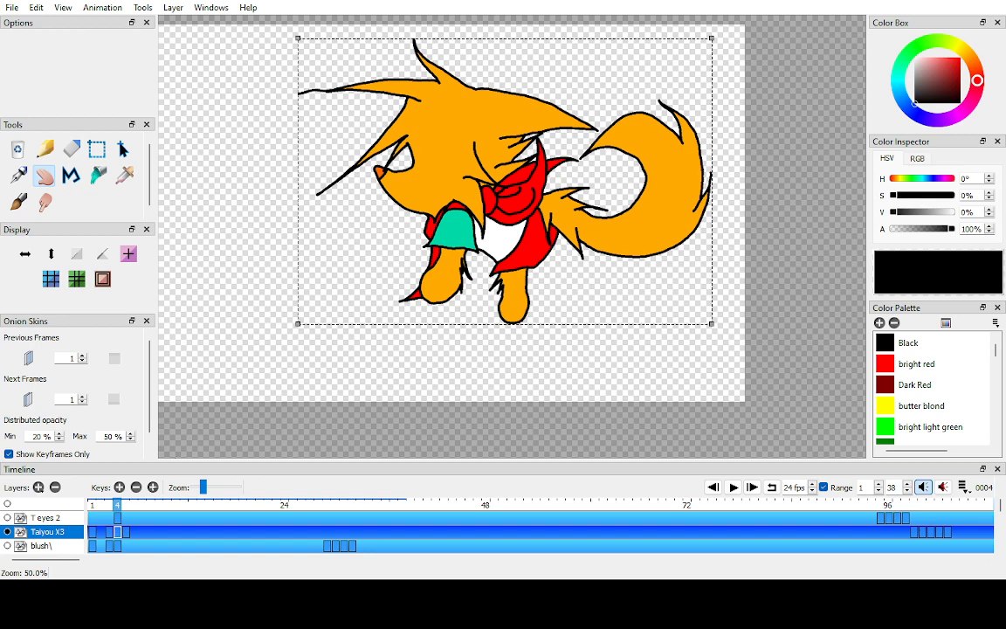
drag(712, 38, 712, 42)
click(738, 70)
key(h)
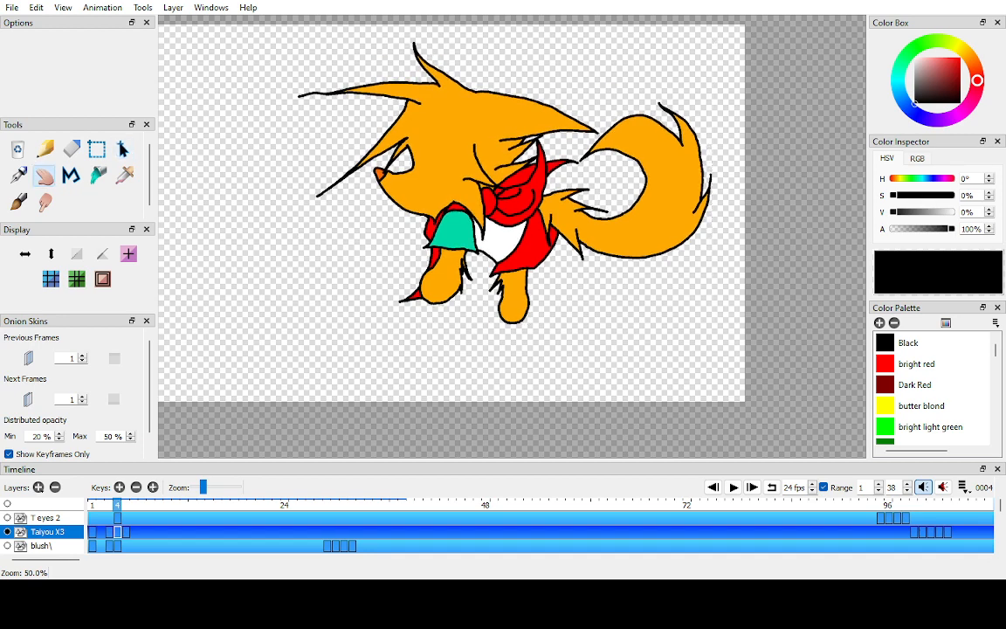
- Play the animation to review the squashed pose, and return to frame 1
key(Return)
click(714, 487)
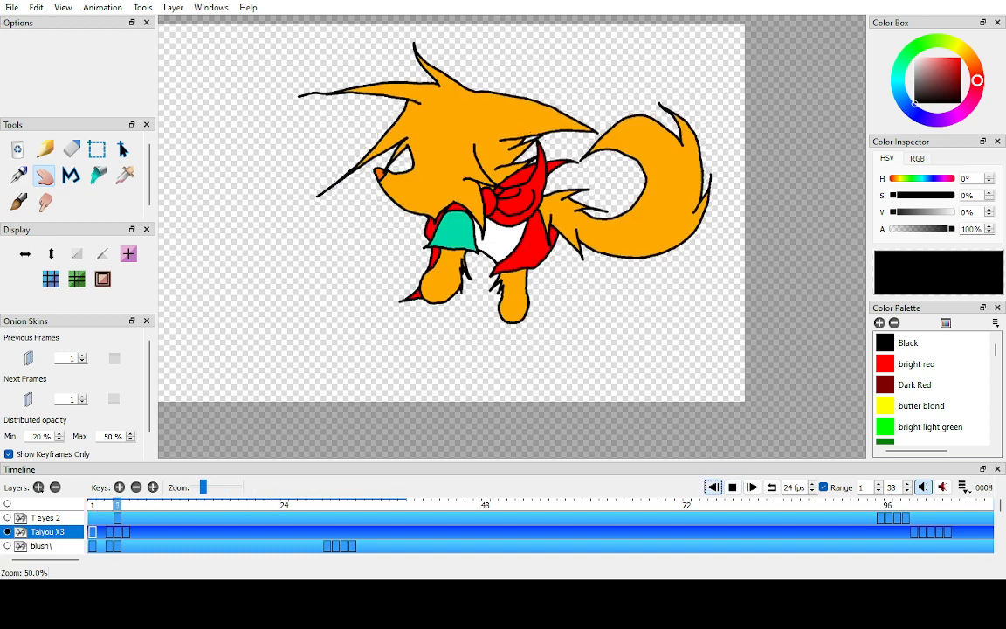
click(714, 488)
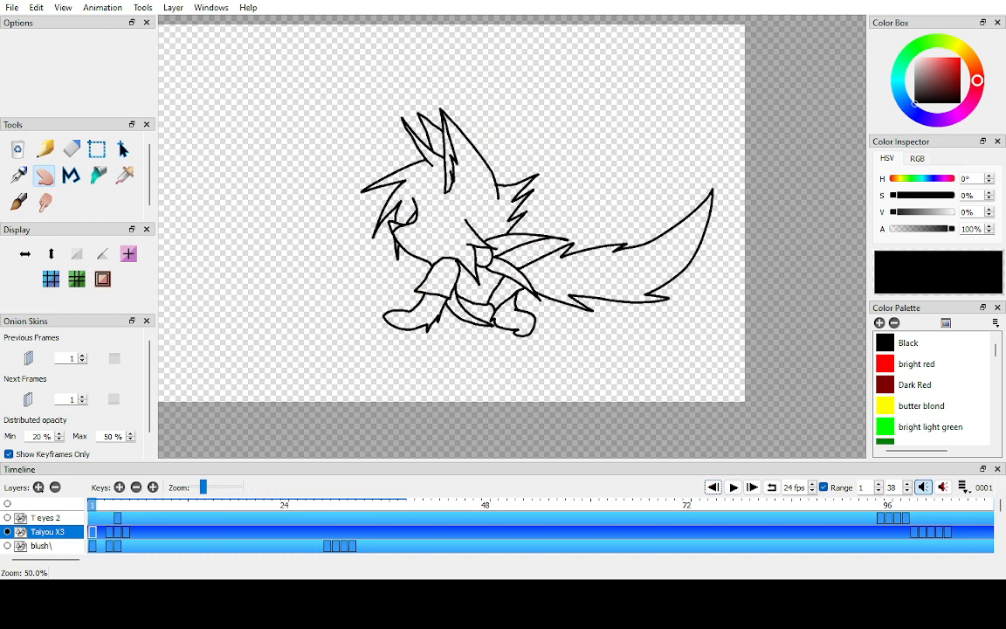
key(alt+Tab)
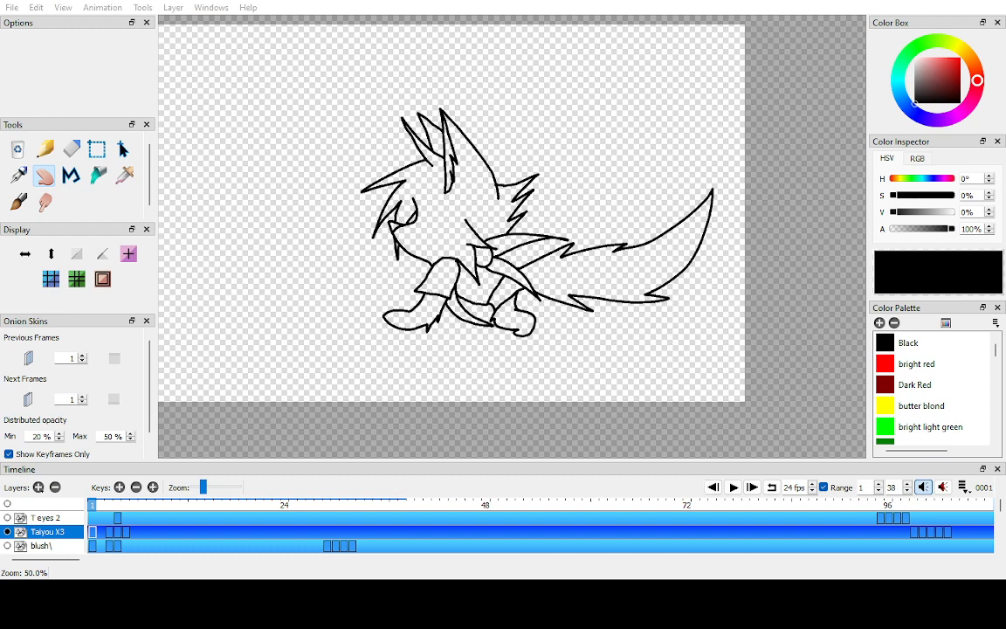
key(alt+Tab)
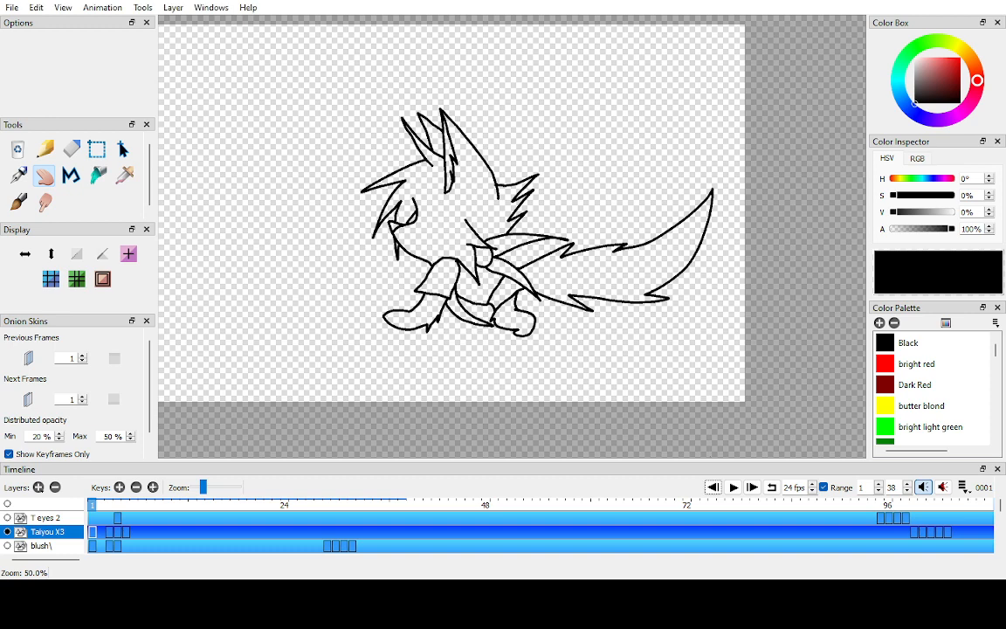
- Flip back and forth through frames 1 to 5 and play the animation to check the squashed fox pose
drag(507, 236, 516, 240)
key(Right)
key(Right)
key(Right)
key(Right)
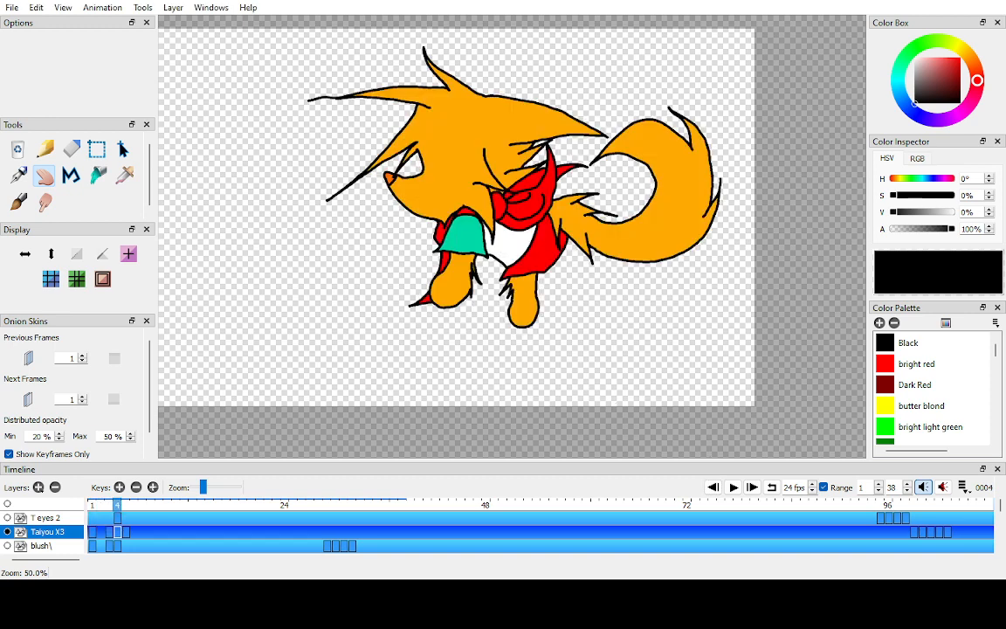
key(Left)
key(Left)
key(Left)
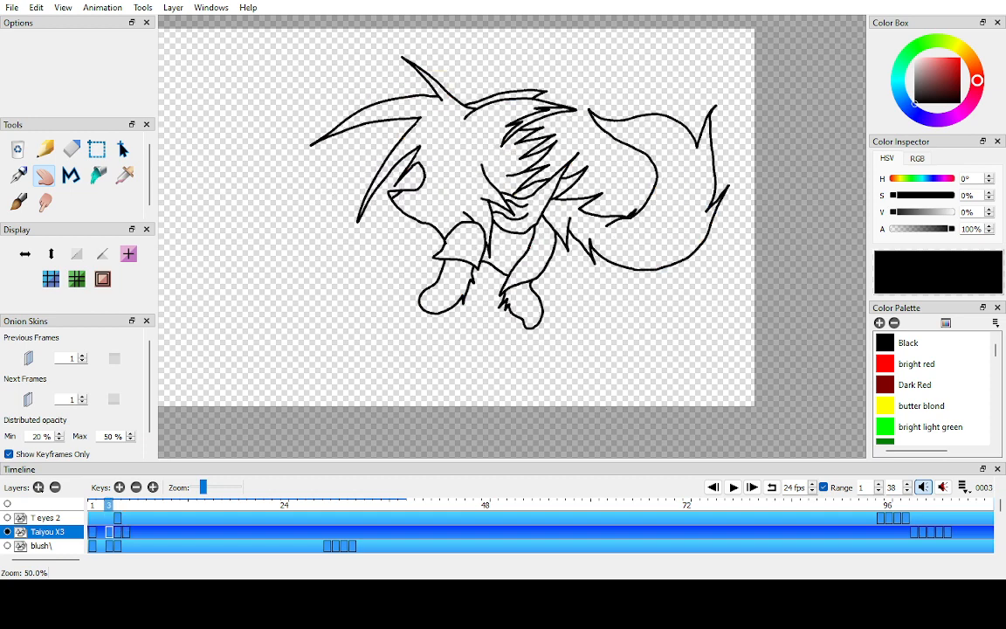
key(Right)
key(Right)
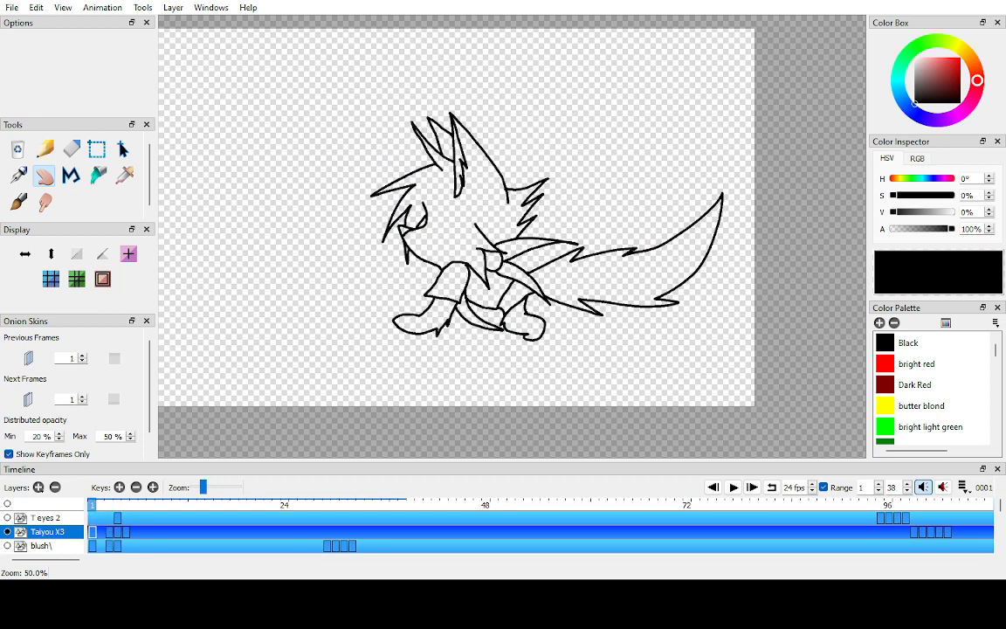
key(Right)
key(Left)
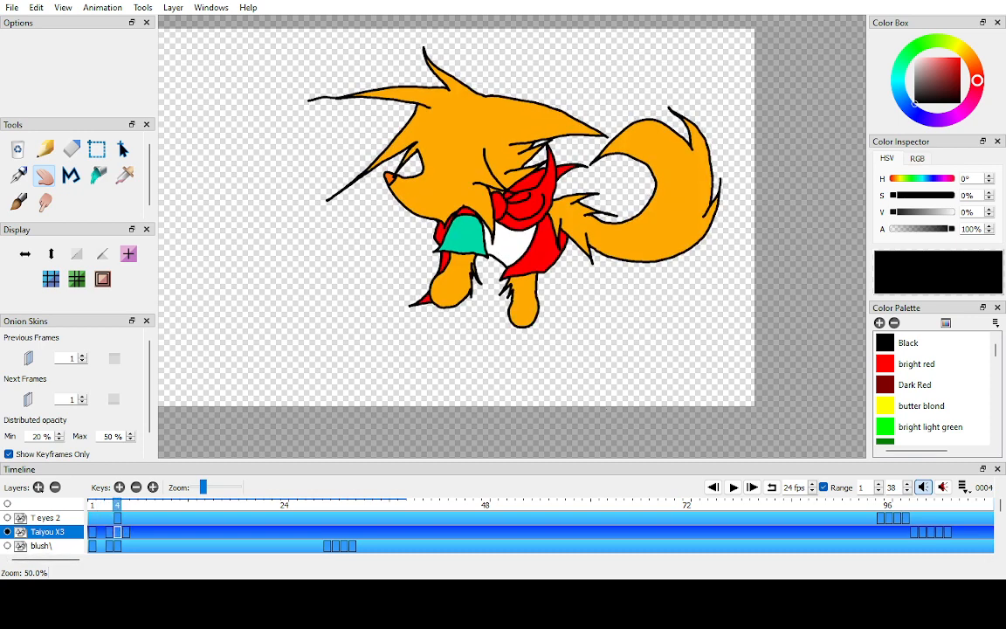
key(Right)
click(714, 487)
click(733, 487)
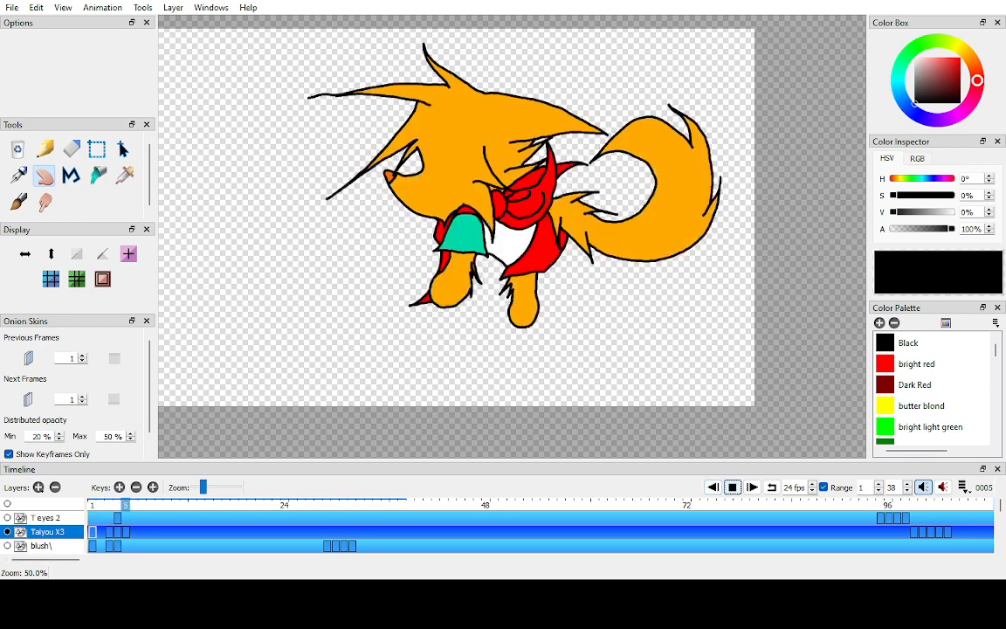
- Duplicate the coloured fox drawing from frame 5 of the Taiyou X3 layer onto frames 6 and 7
click(714, 487)
click(117, 505)
click(126, 505)
key(F6)
key(F6)
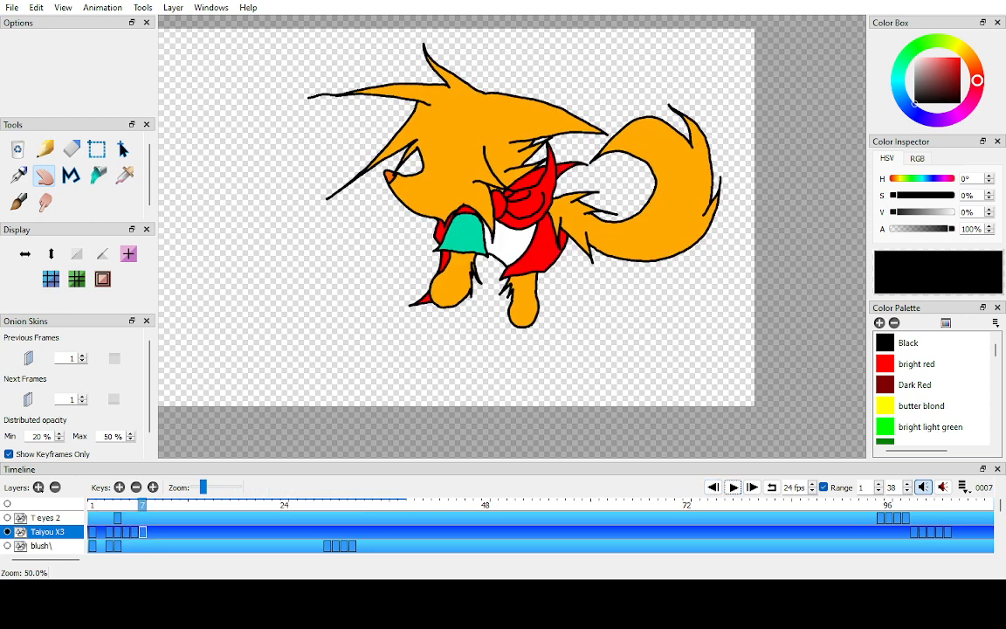
- Play the animation again from the start to review the fox movement, and stop the playback
click(714, 488)
click(733, 487)
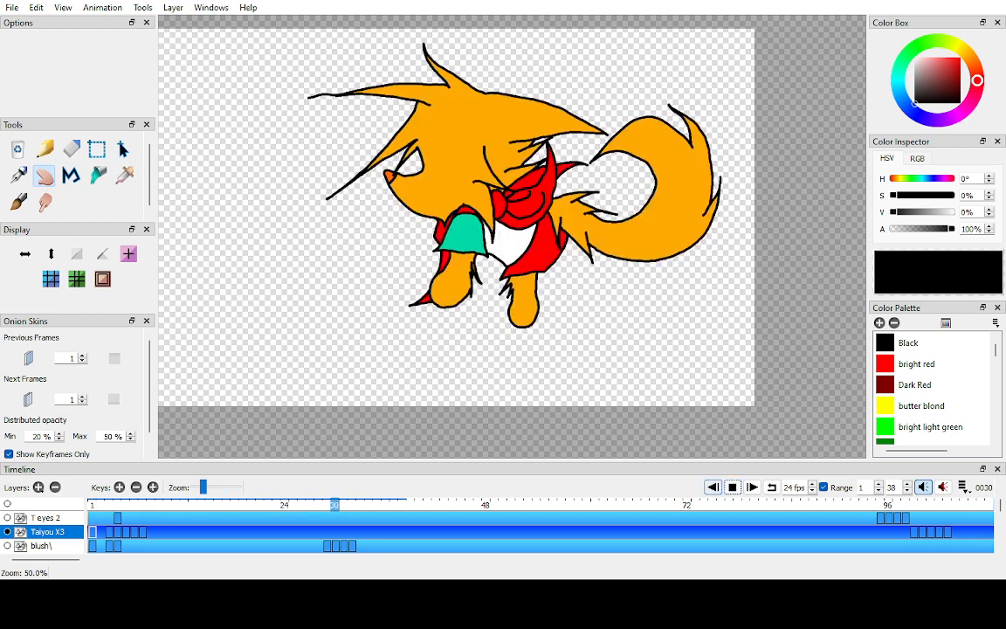
drag(92, 505, 101, 505)
click(733, 488)
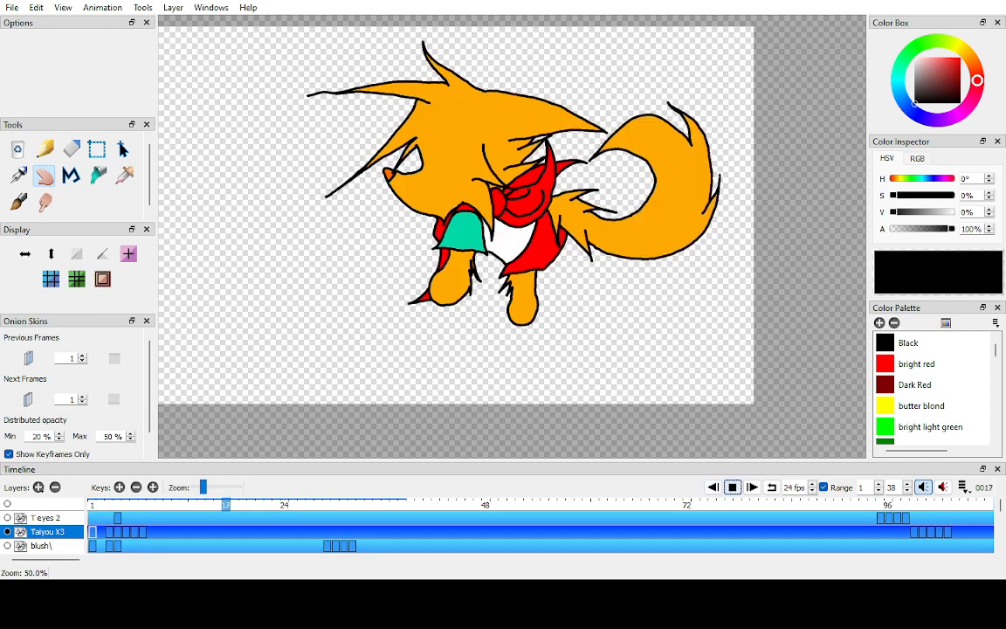
click(732, 487)
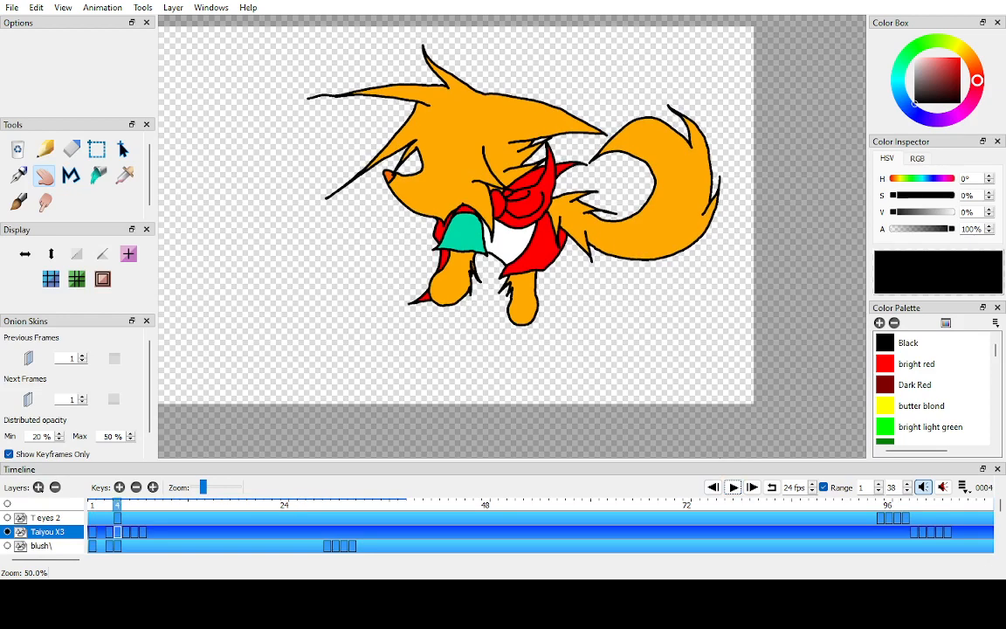
- Select the T eyes 2 layer, show all layers, and enlarge the timeline to list the eye and blush layers
click(46, 518)
click(7, 504)
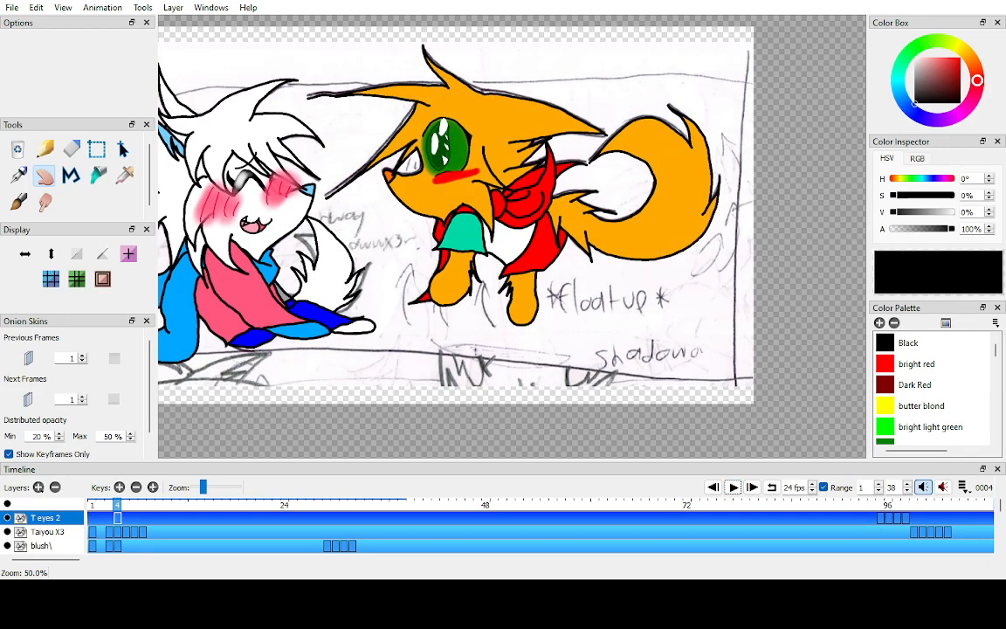
drag(419, 462, 419, 396)
scroll(262, 500, up, 3)
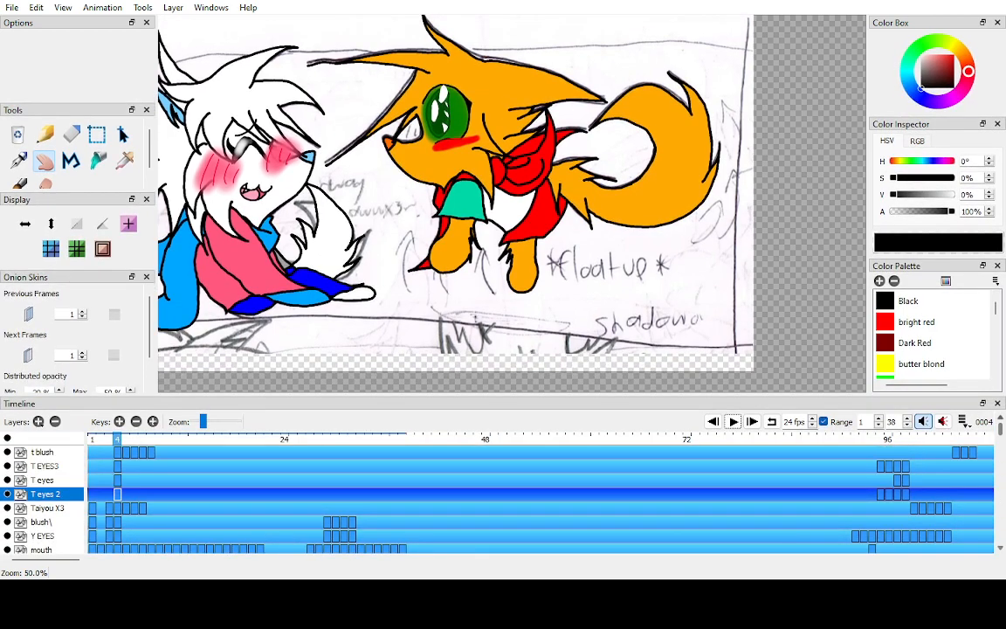
drag(489, 192, 533, 230)
scroll(513, 204, up, 2)
key(Right)
key(Left)
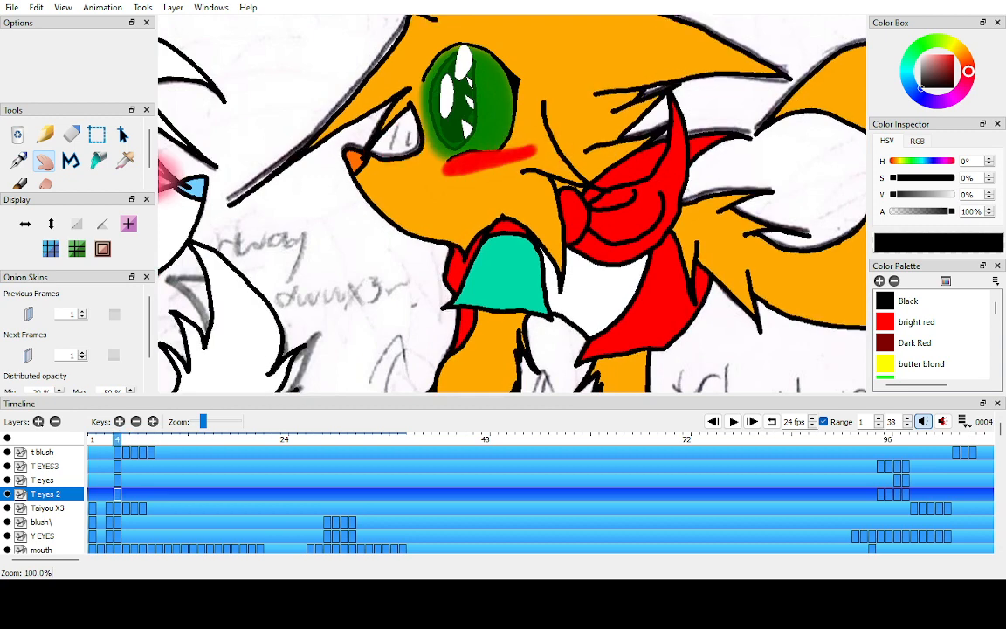
- Shift the t blush keyframes from frames 4 to 8 so that they occupy frames 9 to 13
drag(117, 453, 175, 453)
click(175, 440)
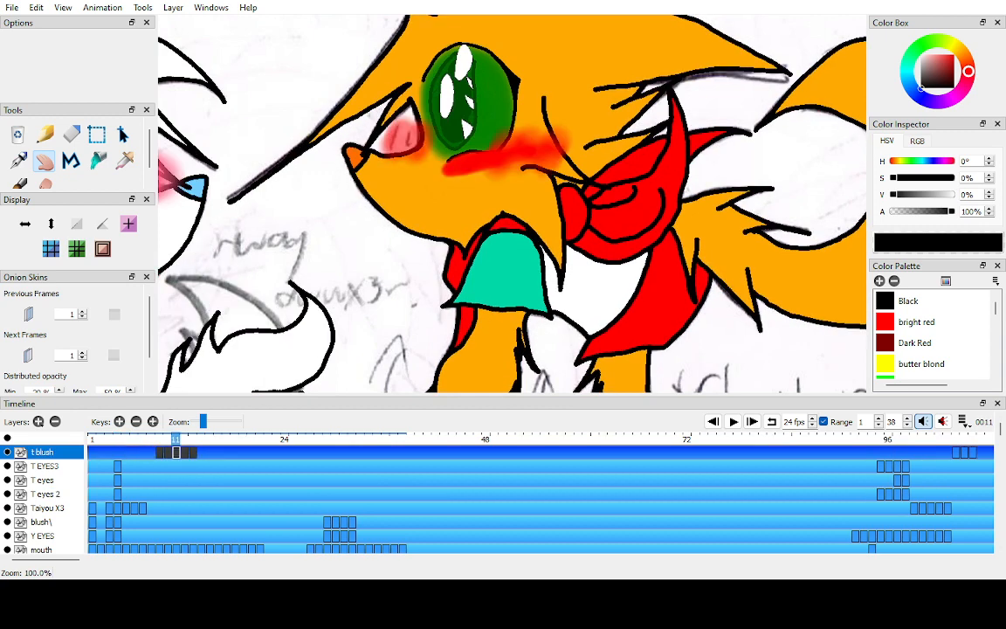
click(117, 439)
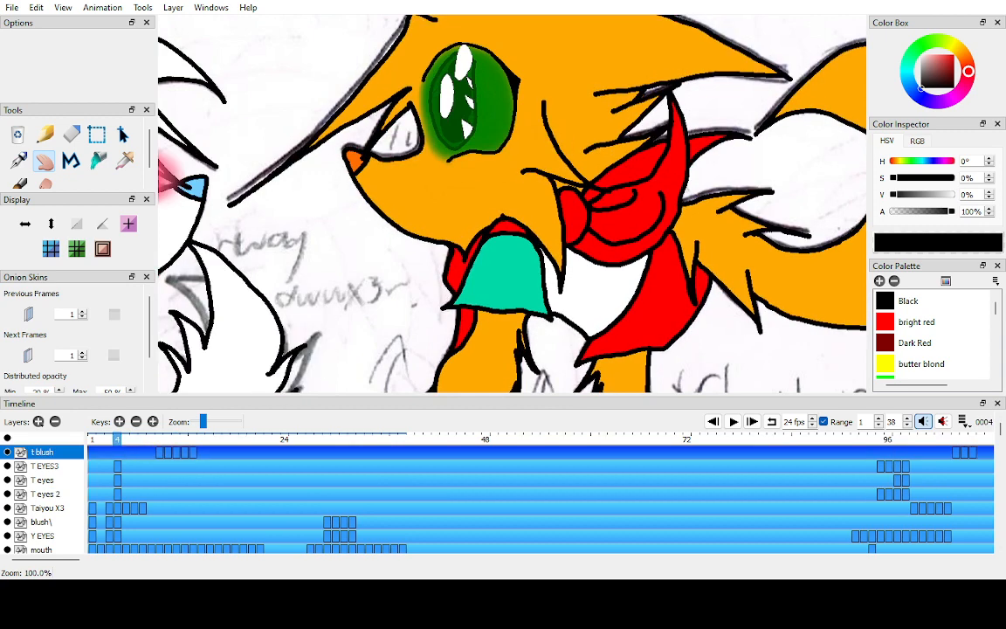
key(Right)
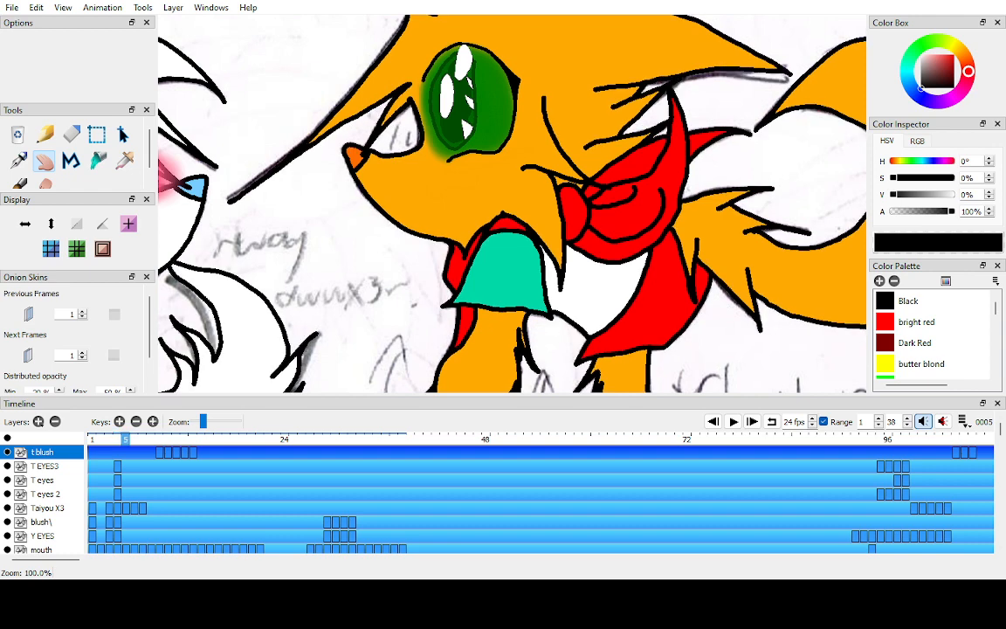
key(Left)
- Isolate the T eyes 2 layer, duplicate its frame 4 drawing onto frame 5, and show all layers again
click(45, 495)
click(6, 439)
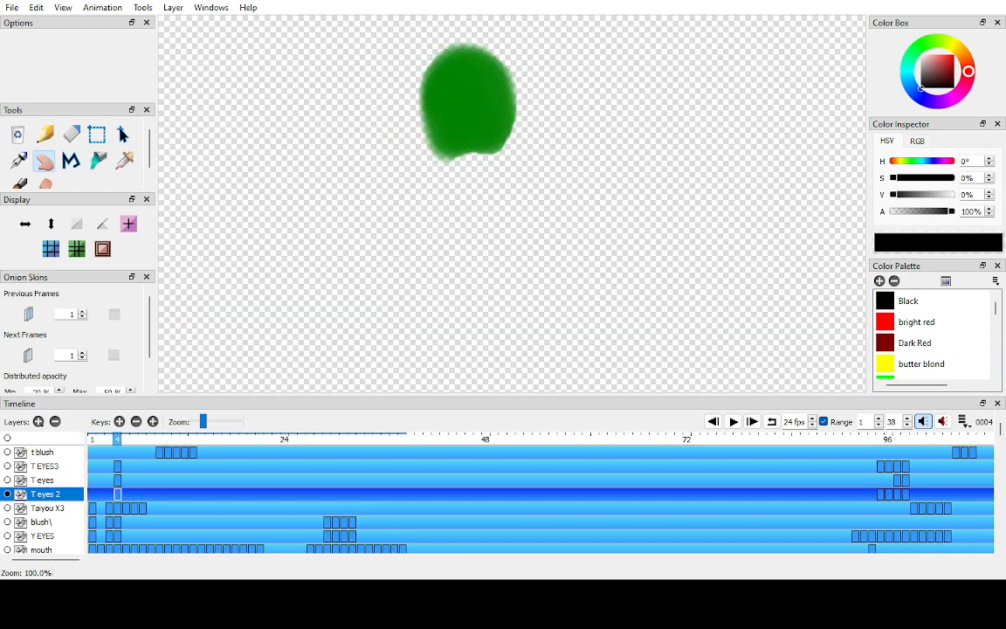
key(F6)
key(Left)
double_click(7, 438)
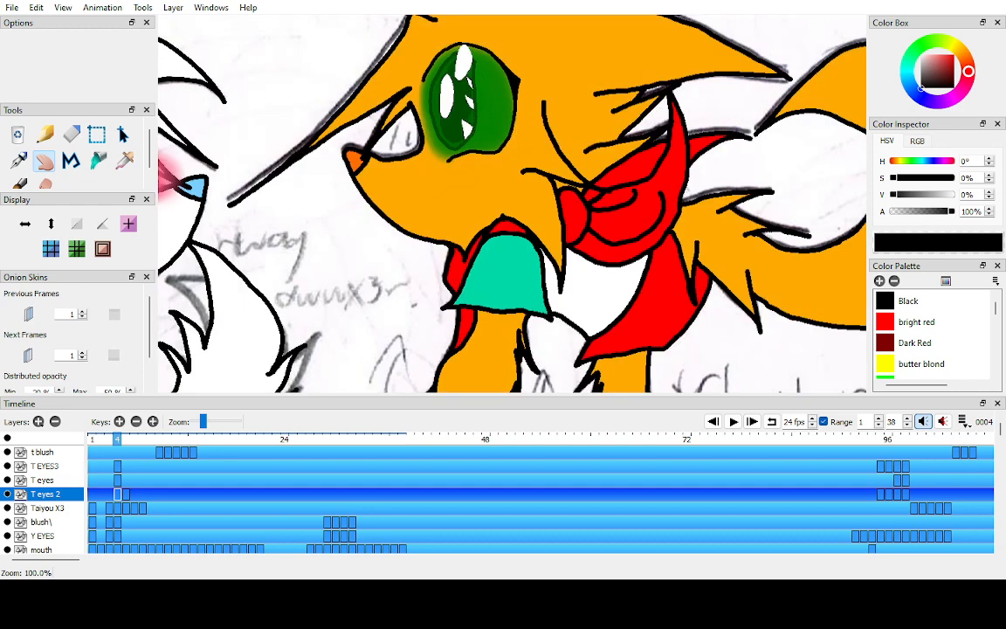
- Hide the T eyes 2 layer and duplicate the T eyes drawing from frame 4 onto frame 5
click(7, 494)
click(42, 481)
key(F6)
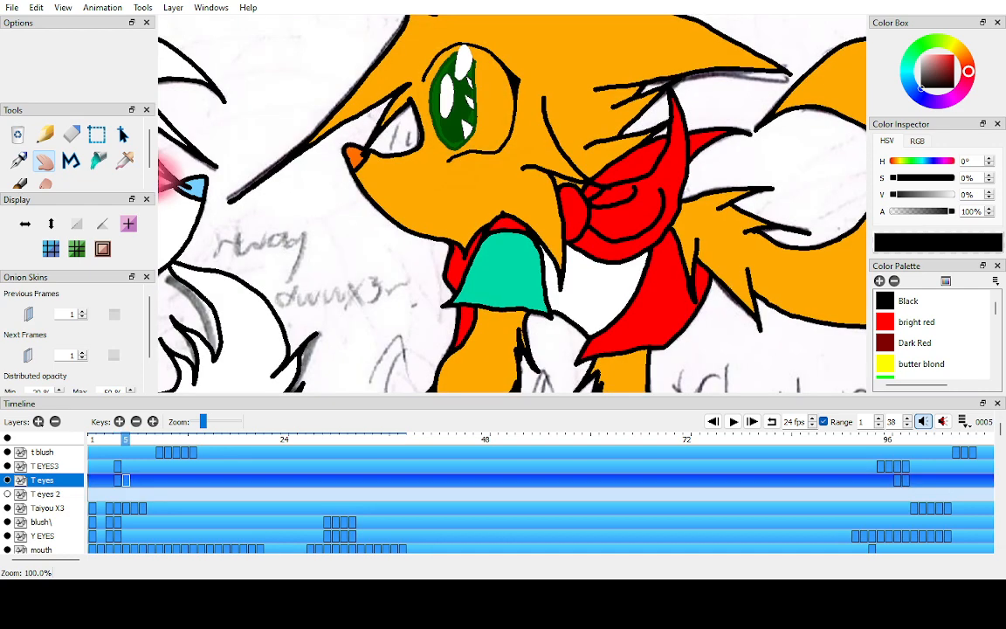
key(Right)
key(Left)
key(Left)
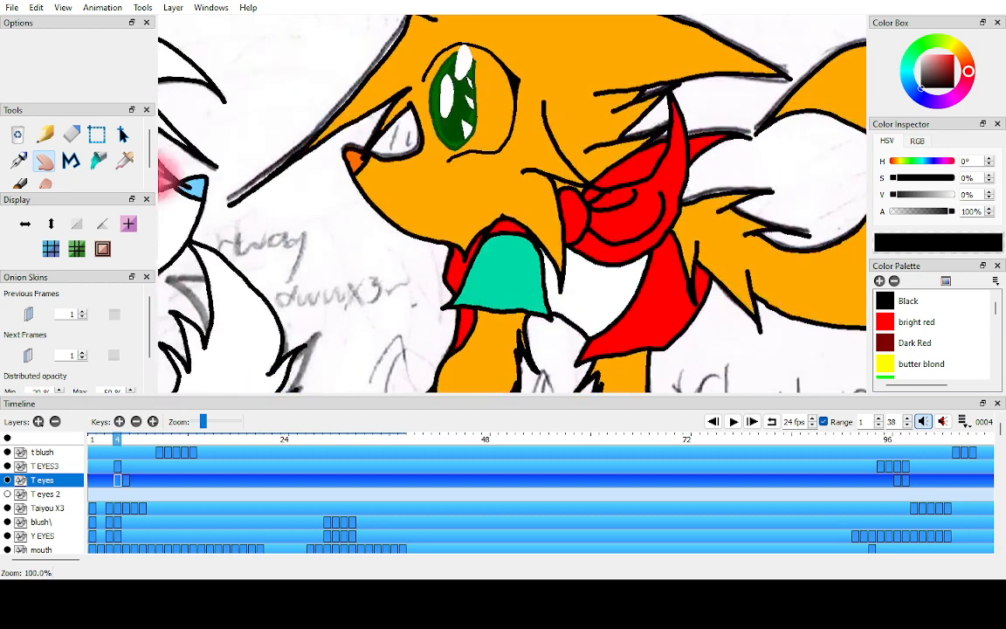
- Compare frames 4 and 5 and squash the T eyes drawing on frame 4 slightly by lowering its upper edge
key(ctrl+a)
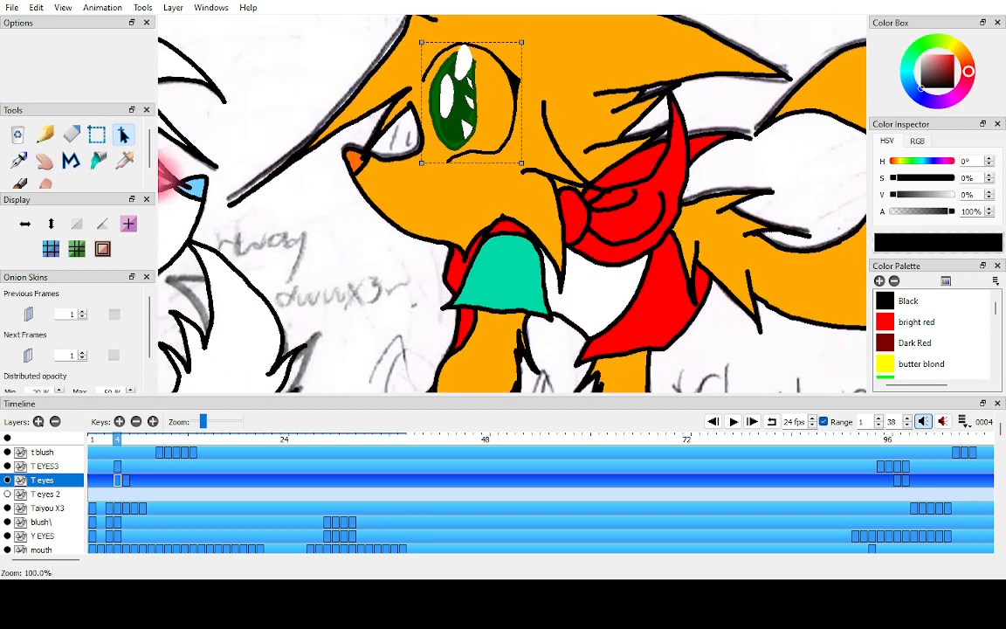
key(ctrl+d)
key(Right)
key(Left)
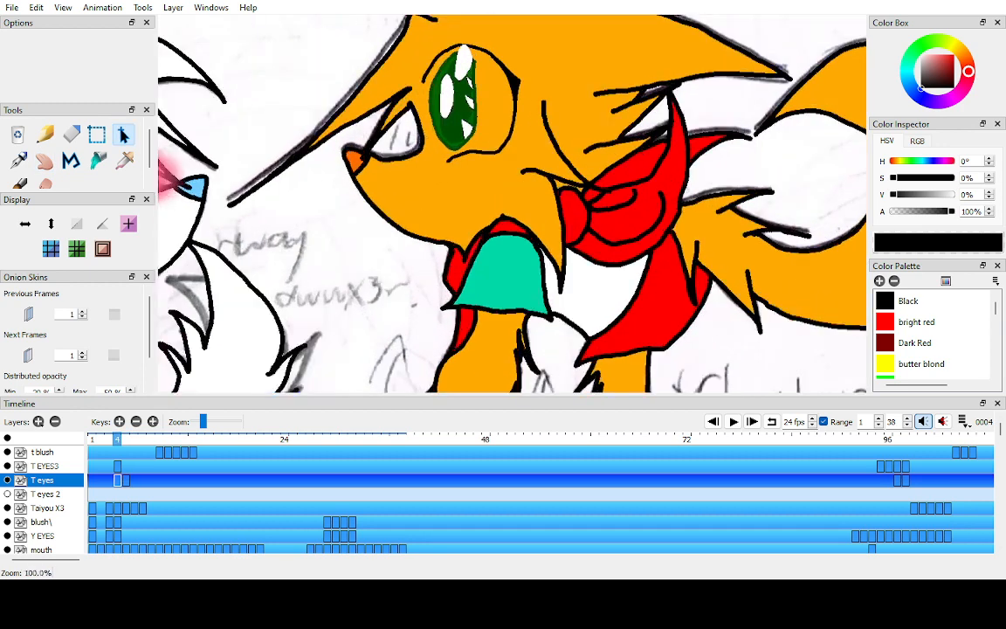
key(Right)
key(Left)
key(Right)
key(Left)
key(Right)
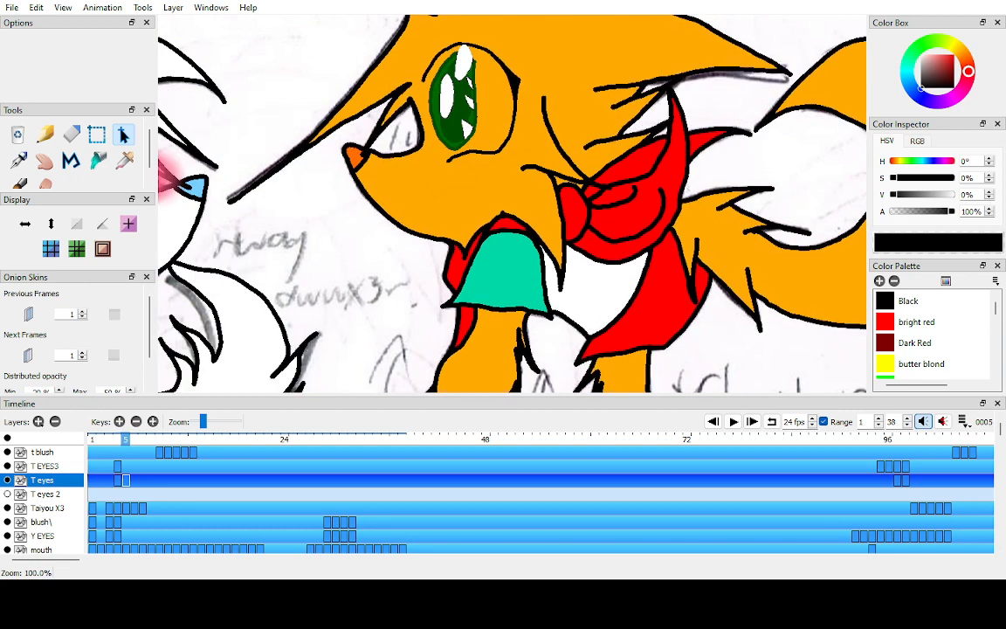
key(Left)
key(ctrl+a)
drag(522, 43, 522, 49)
key(Return)
key(Right)
key(Left)
- Show the T eyes 2 layer and squash its frame 4 drawing slightly to fit the squashed eye outline
click(42, 495)
click(7, 494)
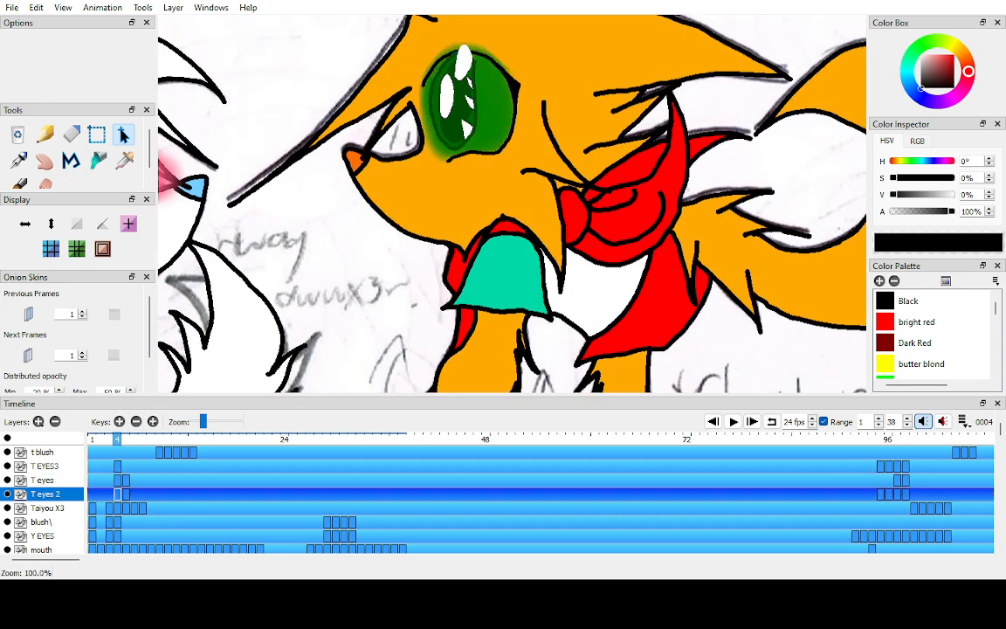
key(ctrl+a)
drag(519, 41, 520, 49)
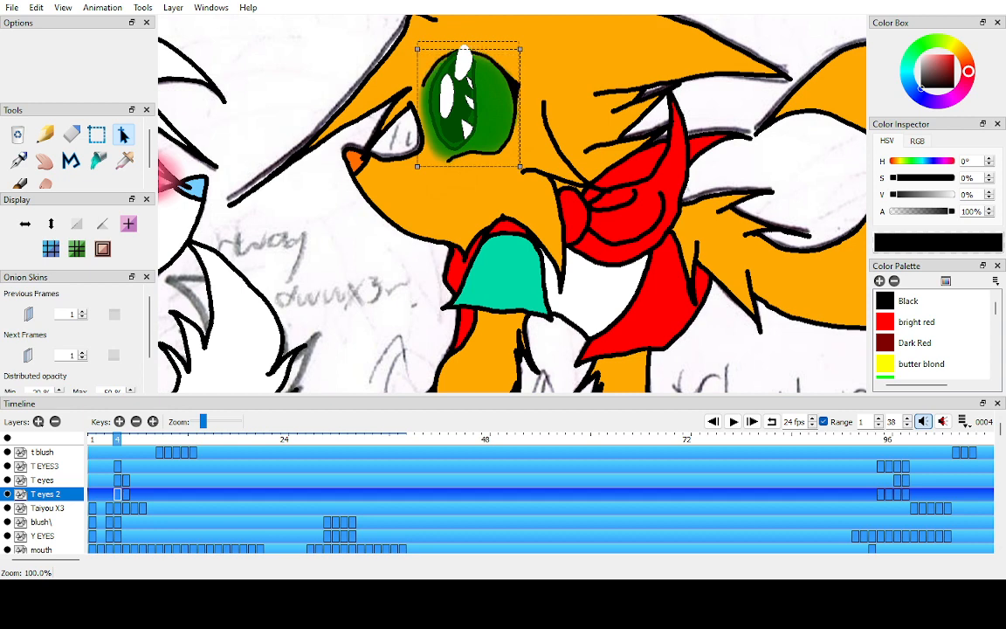
key(Escape)
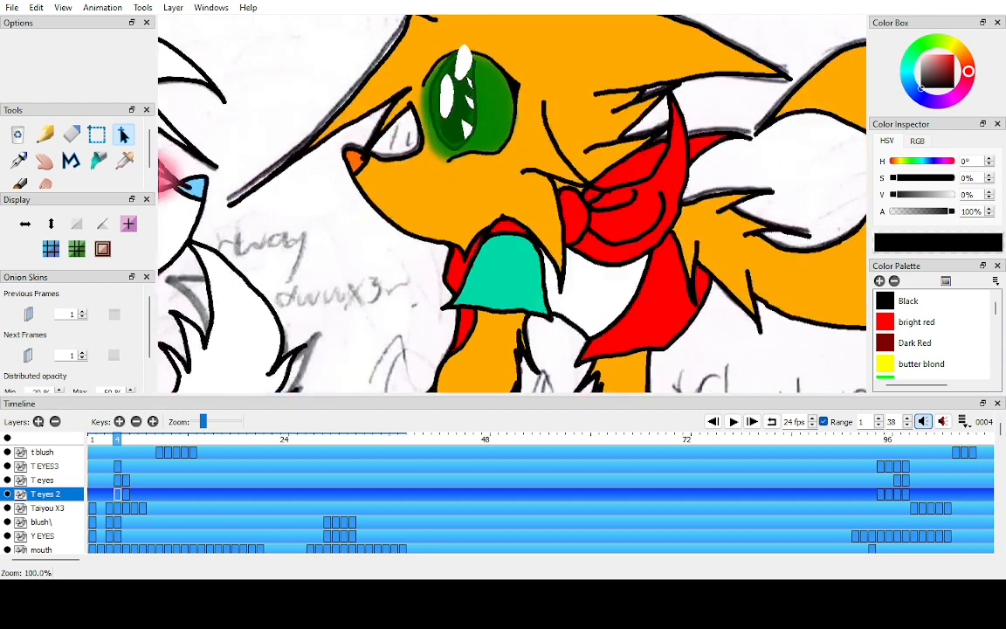
- Duplicate the frame 5 drawings of the T eyes 2 and T eyes layers onto frames 6 and 7
key(F6)
key(F6)
click(41, 481)
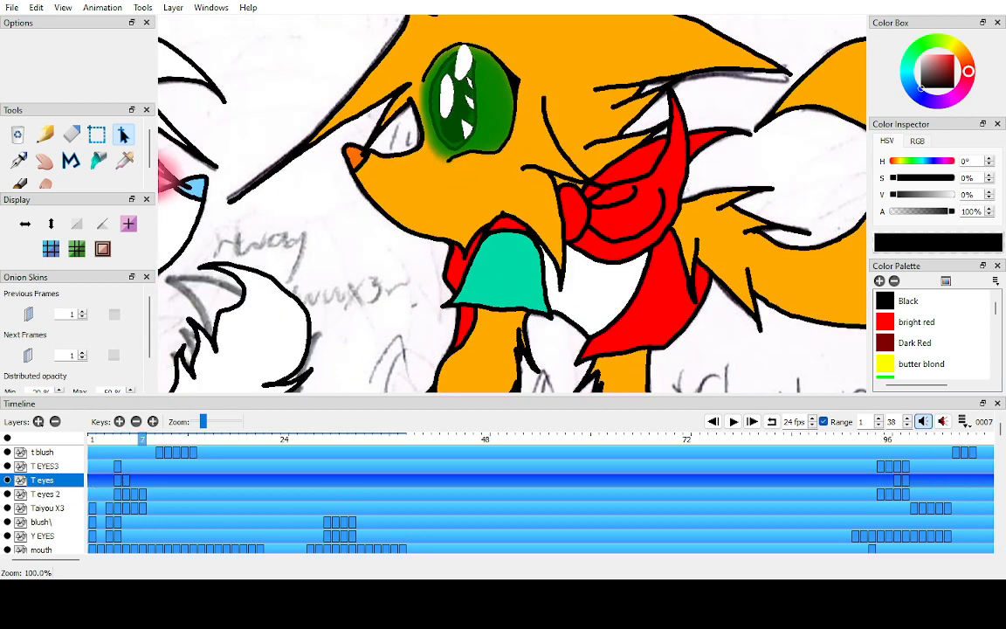
click(117, 439)
key(Right)
key(F6)
key(F6)
scroll(512, 203, down, 1)
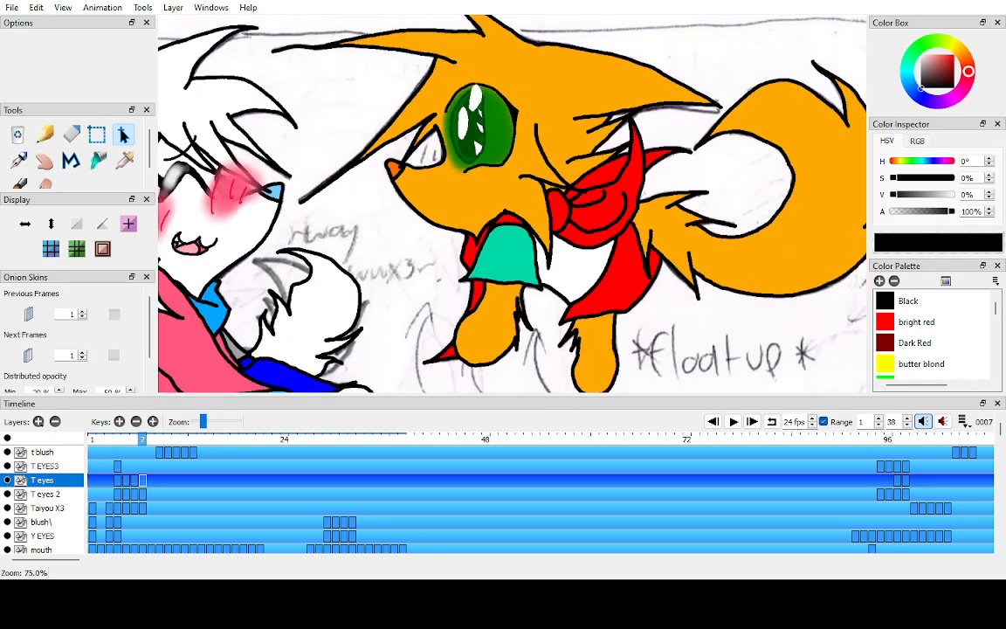
scroll(512, 204, up, 1)
- Duplicate the T EYES3 drawing from frame 4 onto frame 5, and return to frame 4
key(Left)
key(Left)
key(Left)
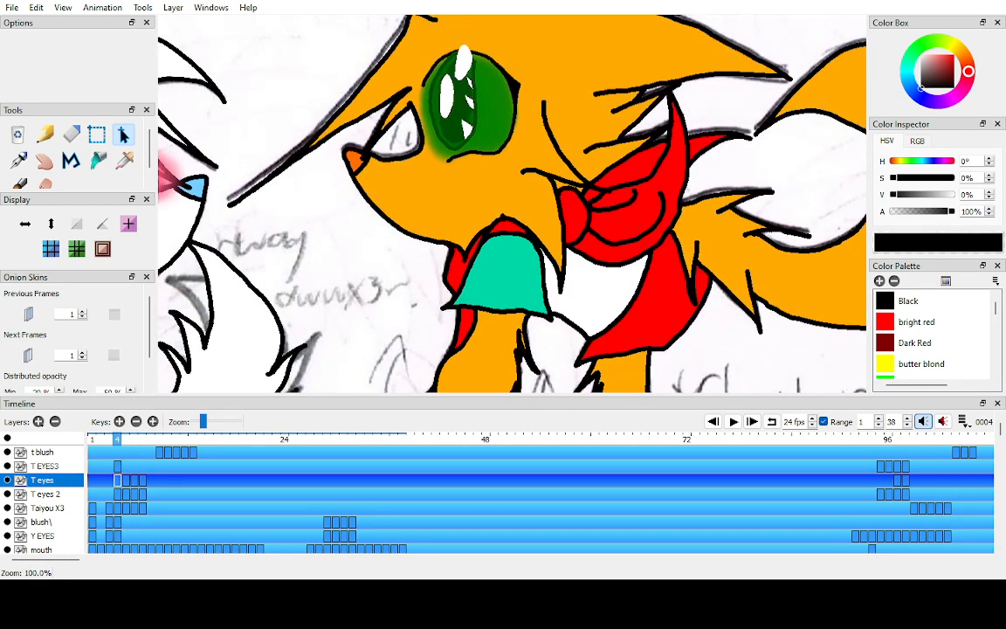
click(45, 466)
key(F6)
scroll(512, 203, down, 1)
scroll(512, 204, up, 1)
key(Left)
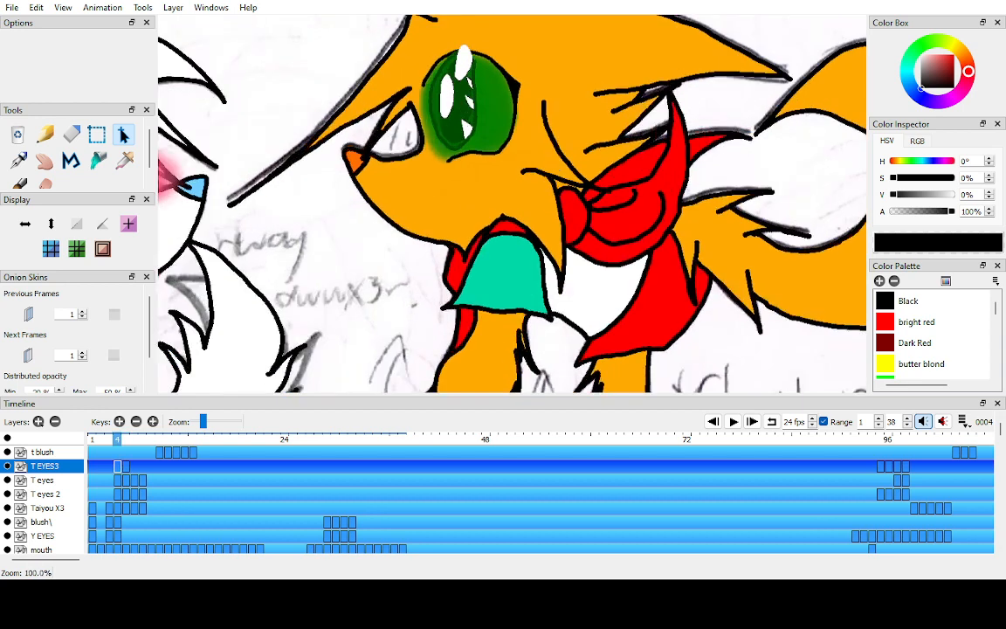
- Squash the T EYES3 highlights on frame 4 by lowering their upper edge to fit inside the eye
key(ctrl+a)
drag(478, 45, 479, 57)
key(ctrl+d)
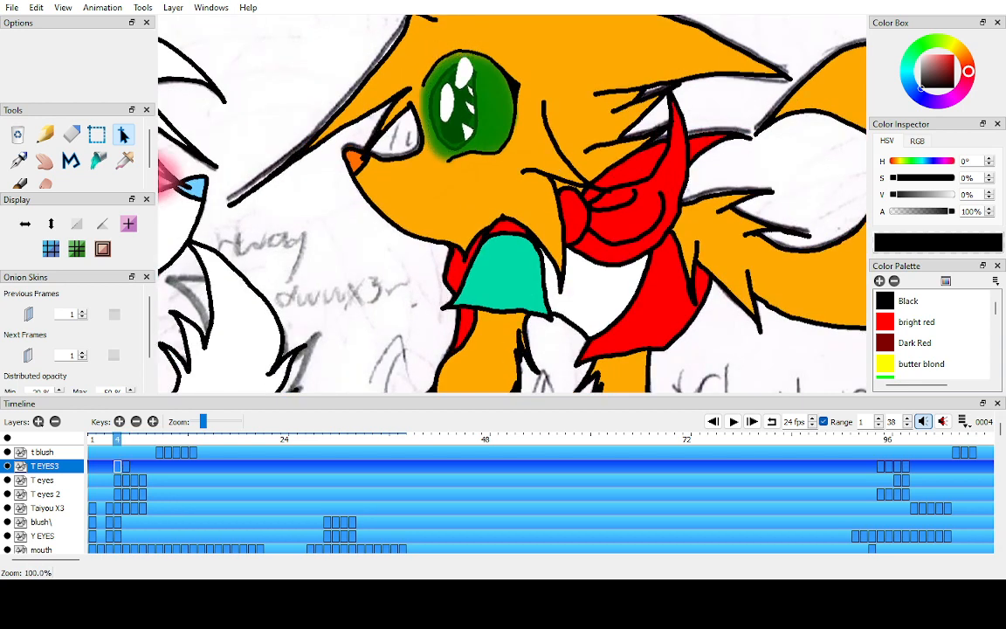
- Duplicate the T EYES3 drawing onto frames 6 and 7
key(F6)
key(Left)
key(F6)
- Flip back and forth through frames 1 to 7 to check the eye against the fox's squash motion
key(Left)
key(Left)
key(Left)
key(Left)
key(Right)
key(Right)
key(Right)
key(Right)
key(Left)
key(Left)
key(Left)
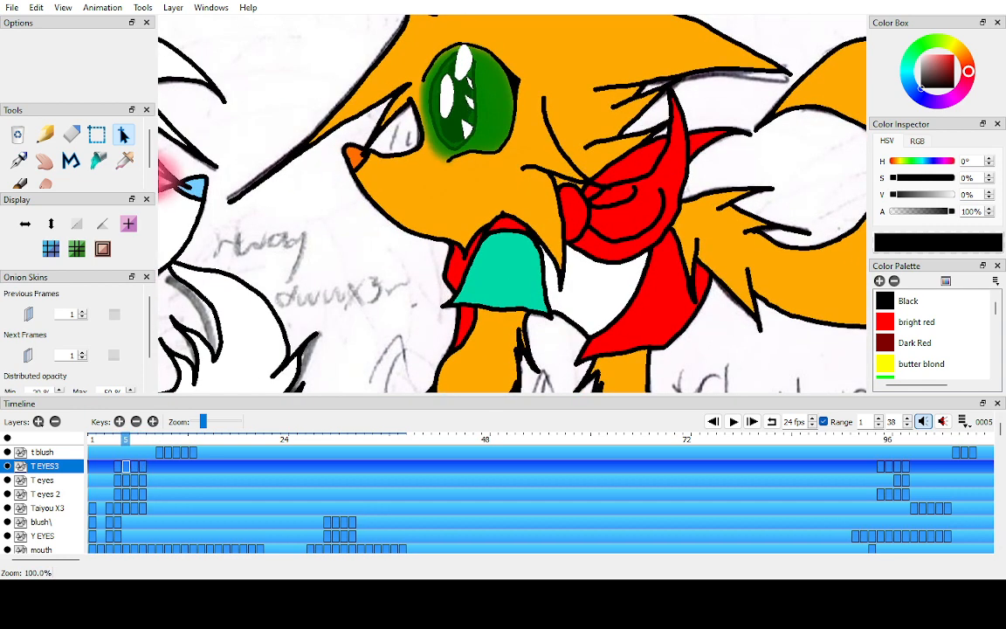
key(Left)
key(Left)
key(Left)
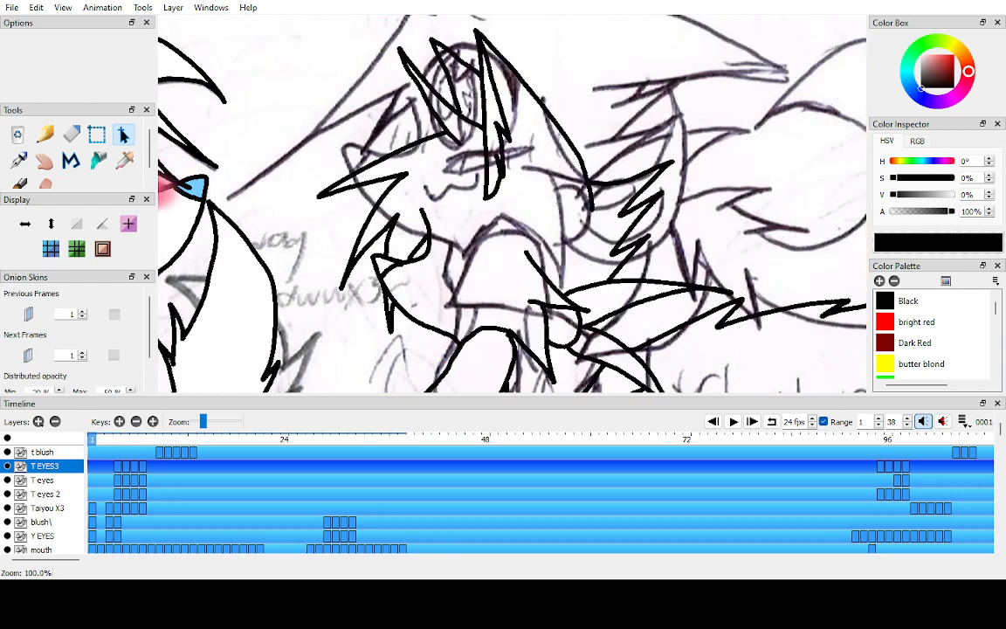
key(Right)
key(Right)
key(Right)
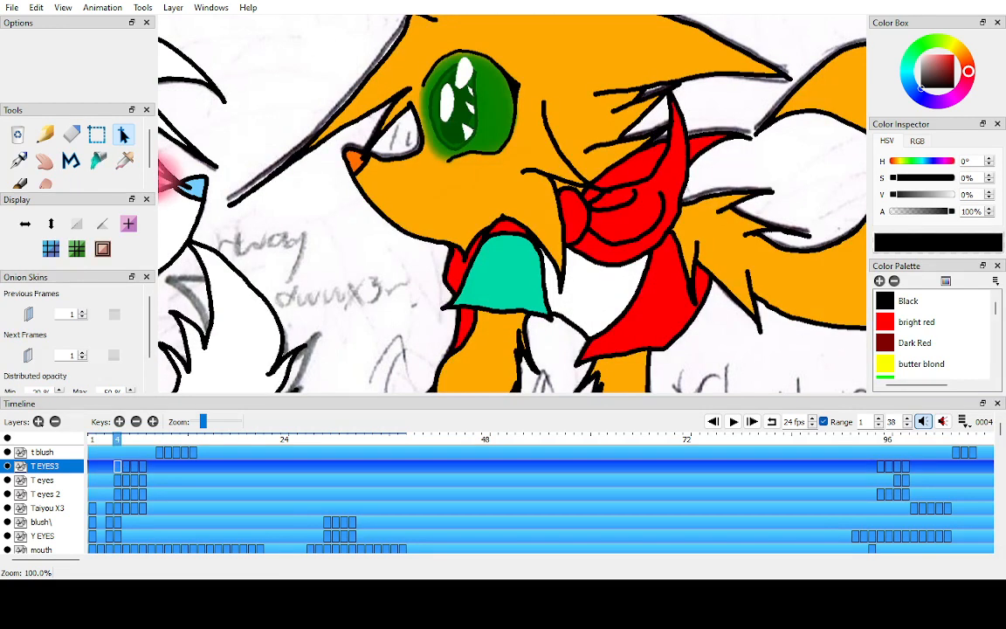
- Try the t blush keys starting at frame 4 and flip through frames 3 to 9 to check the blush against the fox
key(Up)
key(Left)
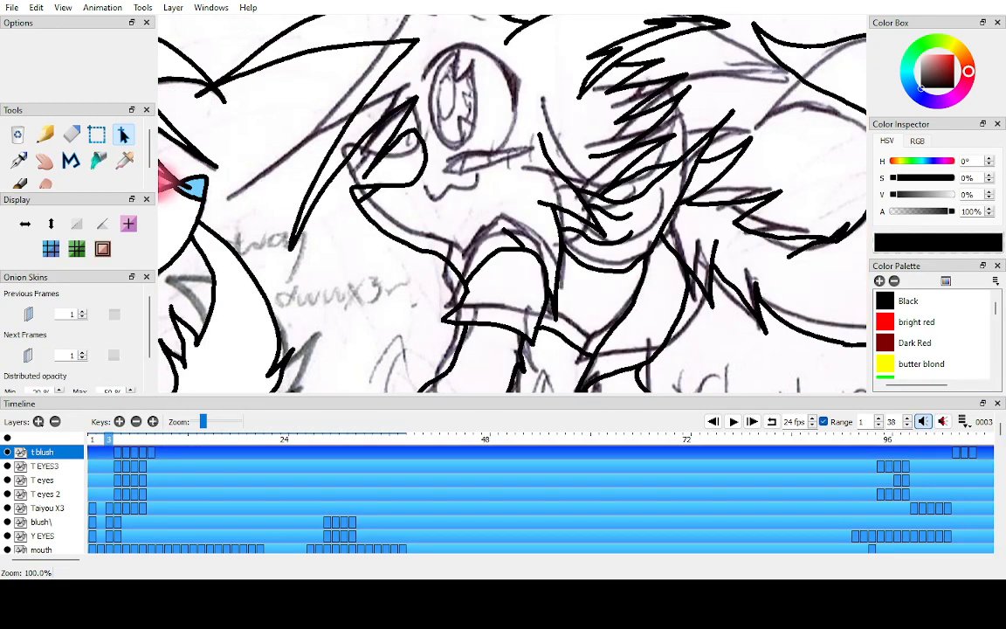
key(Right)
key(Left)
key(Right)
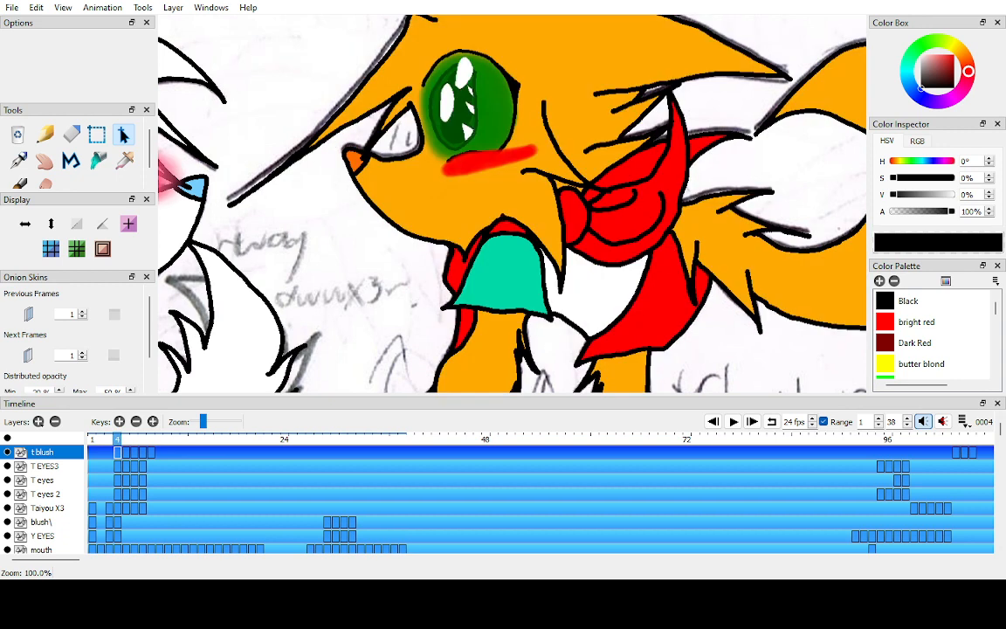
key(Right)
key(Right)
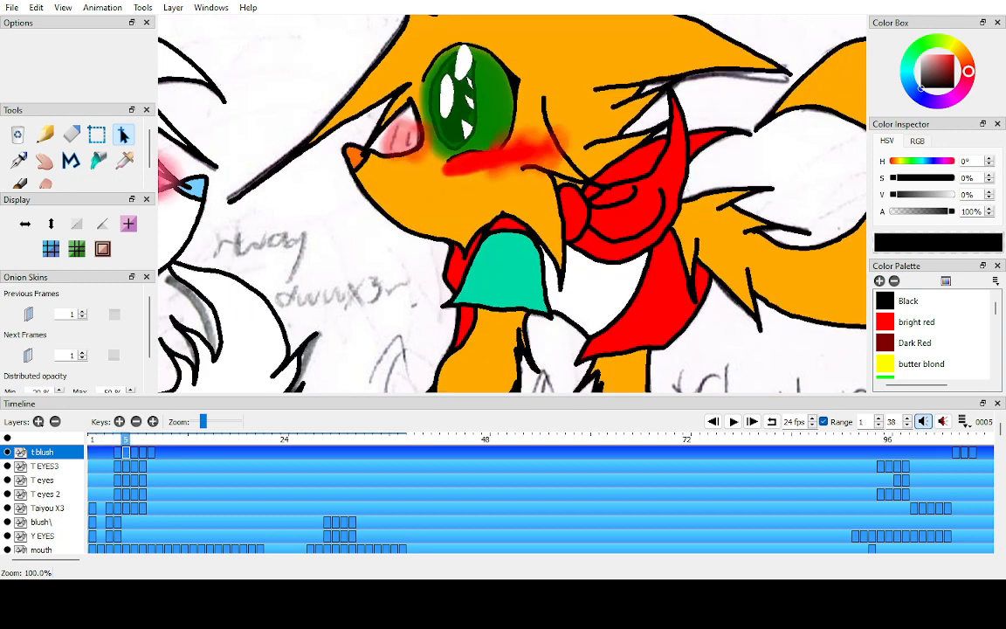
key(Right)
key(Right)
key(Right)
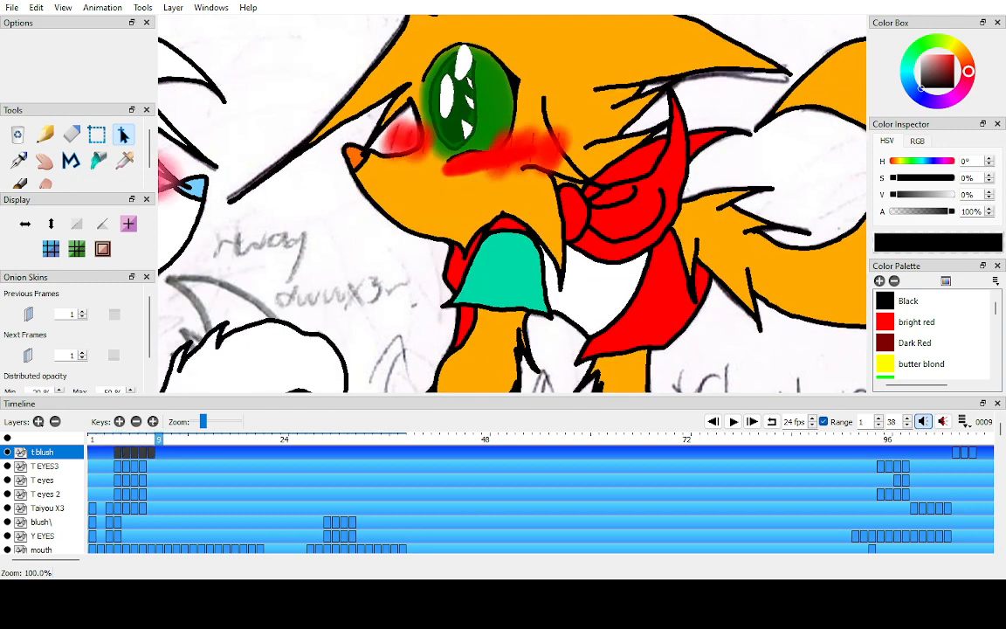
- Move the five early t blush keys out to frames 11 to 15, deselect them and return to frame 1
drag(134, 452, 193, 453)
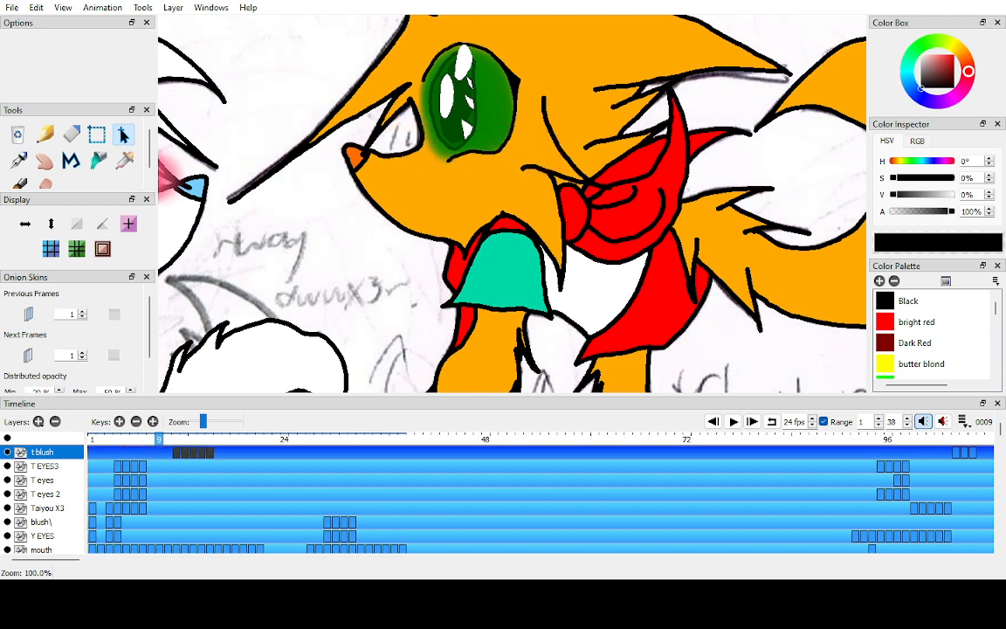
click(229, 452)
click(117, 440)
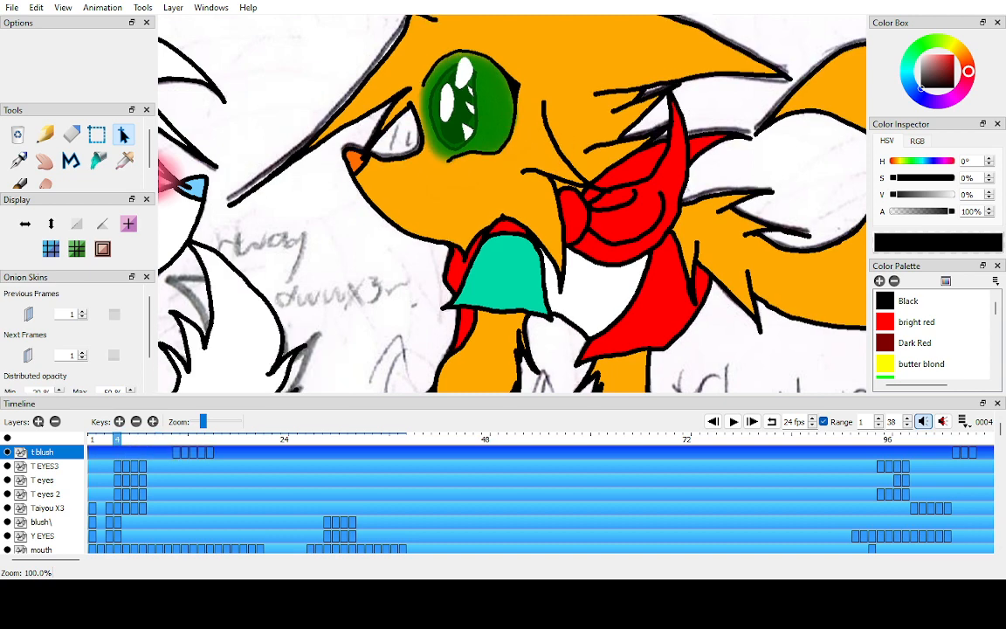
click(92, 440)
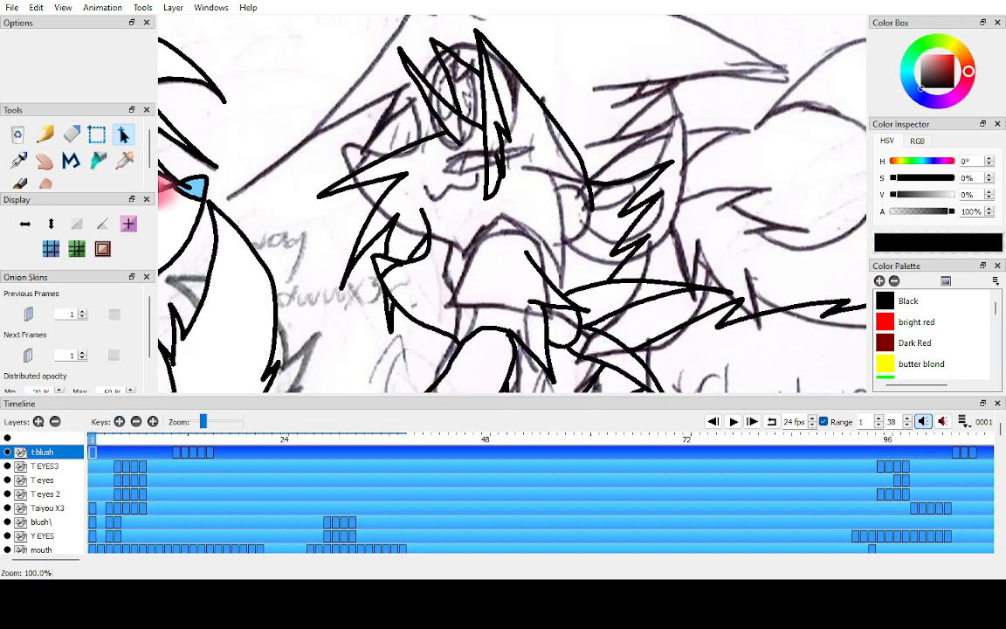
- Zoom out and step through frames 1 to 20 to review the timing of both characters' drawings
click(142, 439)
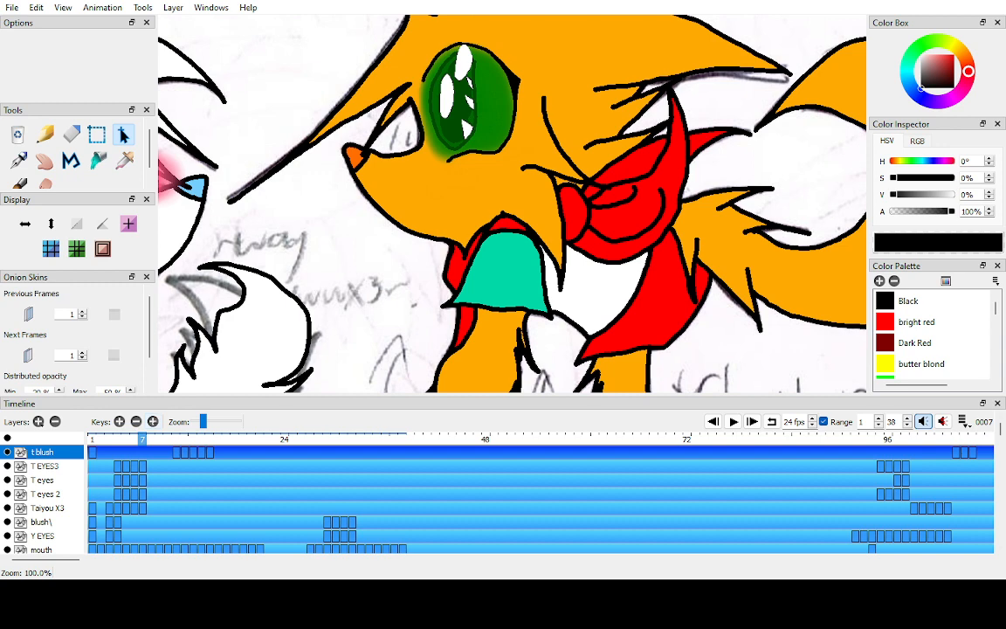
key(h)
scroll(512, 203, down, 2)
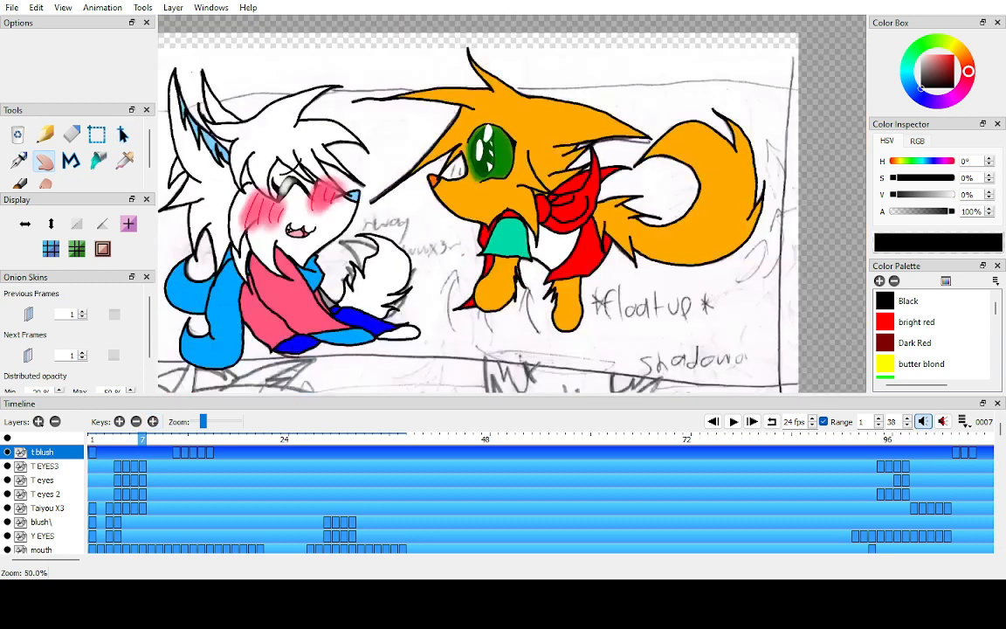
key(Left)
key(Left)
key(Left)
key(Left)
key(Left)
key(Left)
key(Right)
key(Right)
key(Right)
key(Right)
key(Right)
key(Right)
key(Right)
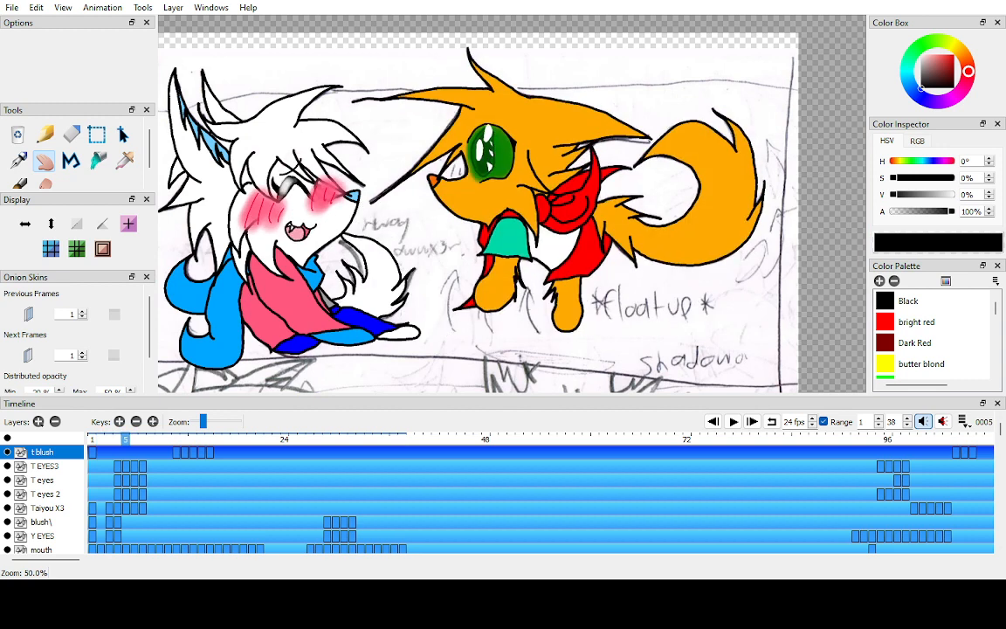
key(Right)
key(Right)
key(Right)
key(Right)
key(Right)
key(Right)
key(Right)
key(Right)
key(Right)
key(Right)
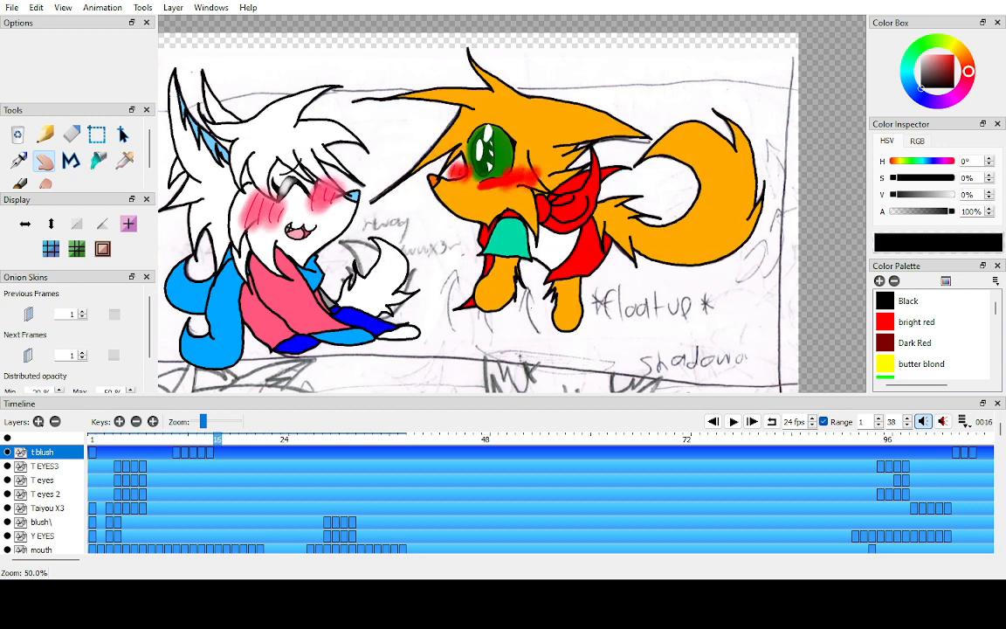
key(Right)
key(Right)
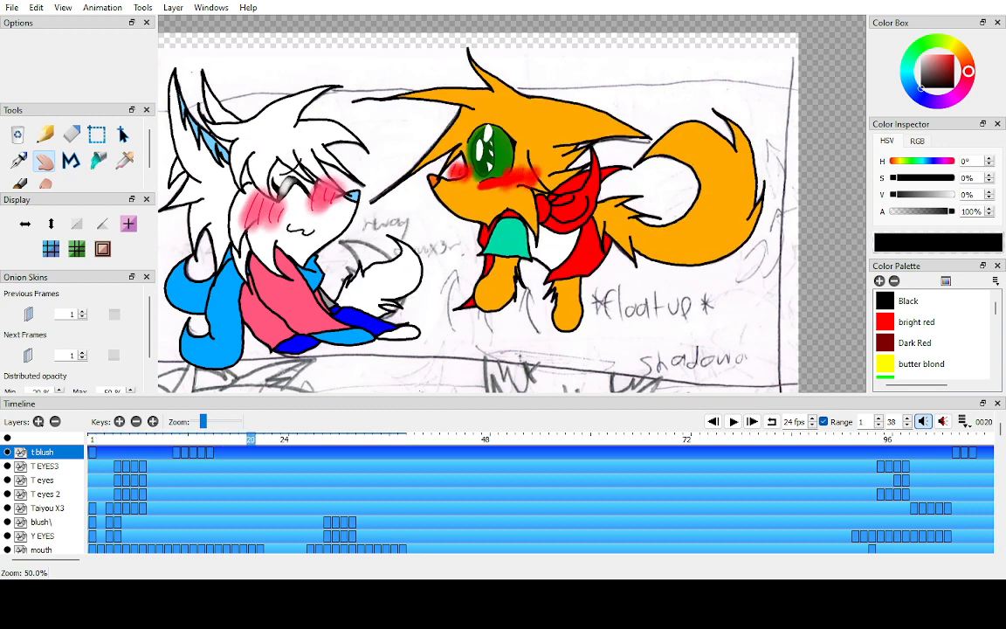
- Shift the group of five blush keyframes on the t blush layer to frames 30 through 34
drag(193, 451, 293, 452)
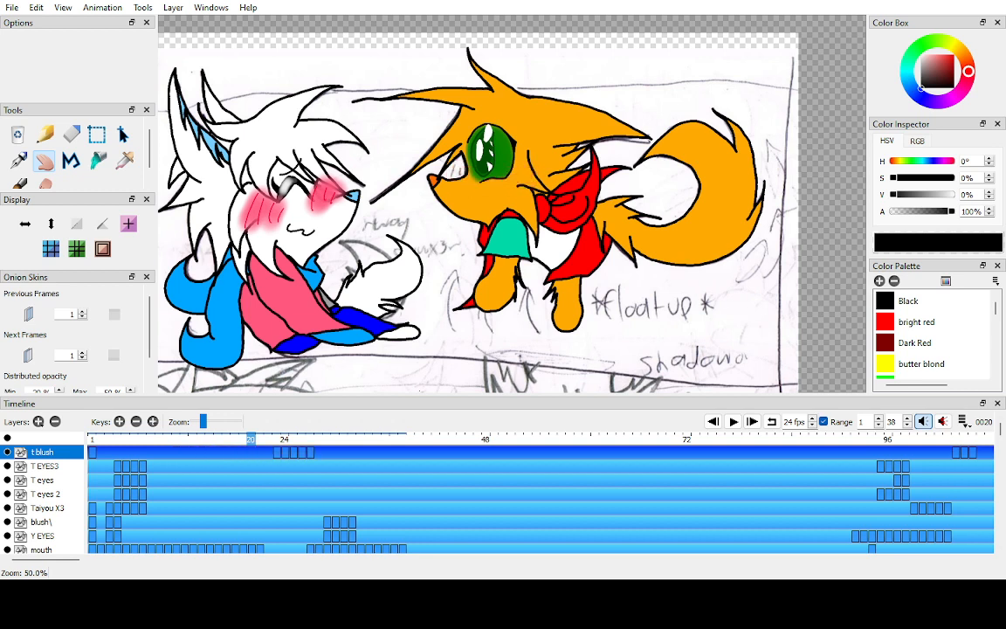
drag(311, 452, 278, 452)
drag(278, 452, 336, 452)
- Step through the frames and play the animation to check the blush timing, returning to frame 1
key(Right)
key(Right)
key(Right)
key(Right)
key(Right)
key(Right)
key(Right)
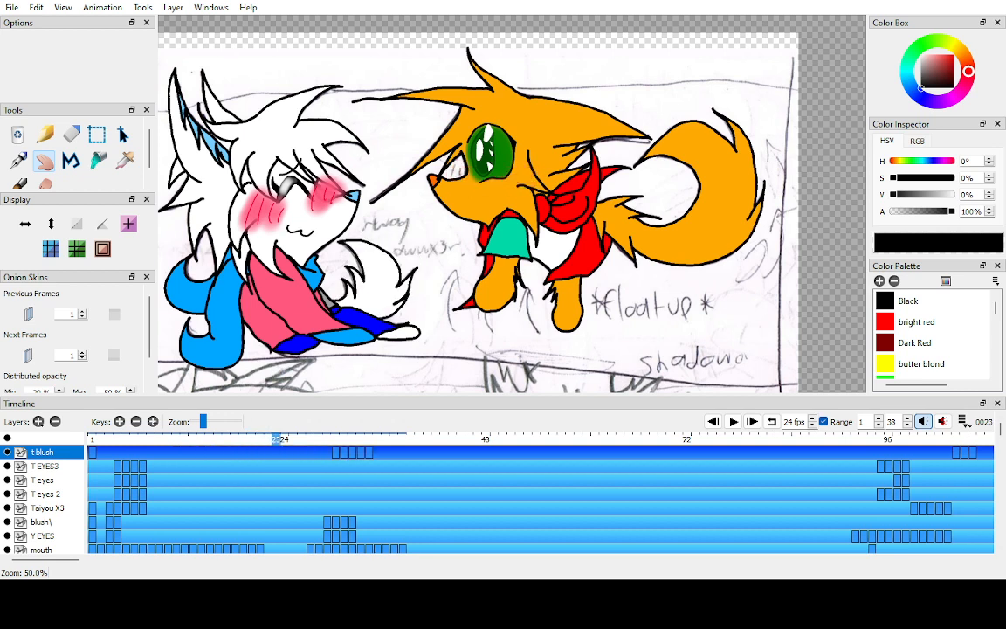
key(Right)
key(Right)
key(Right)
key(Right)
key(Right)
key(Right)
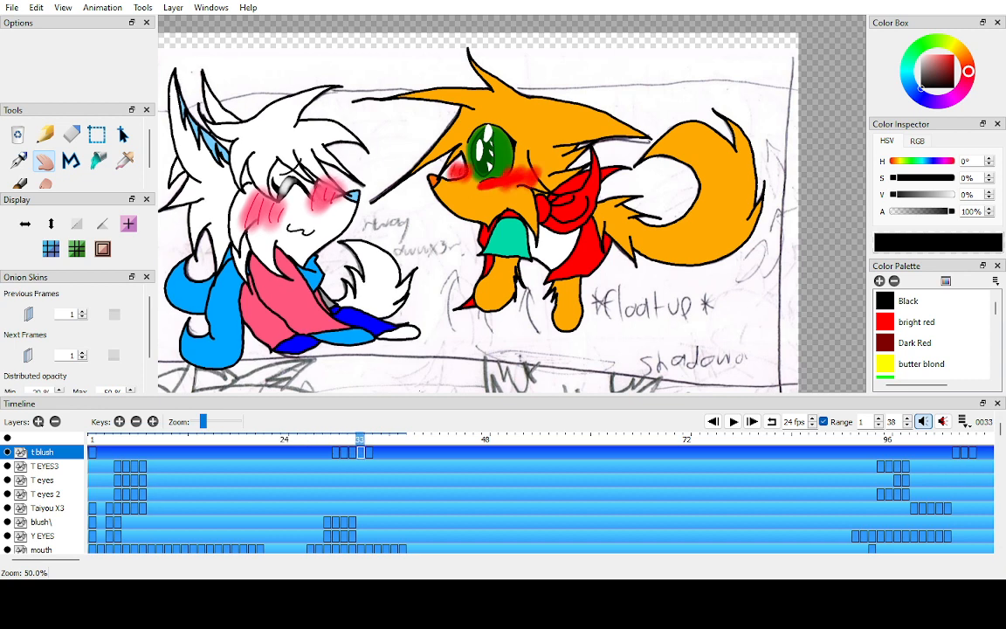
key(Return)
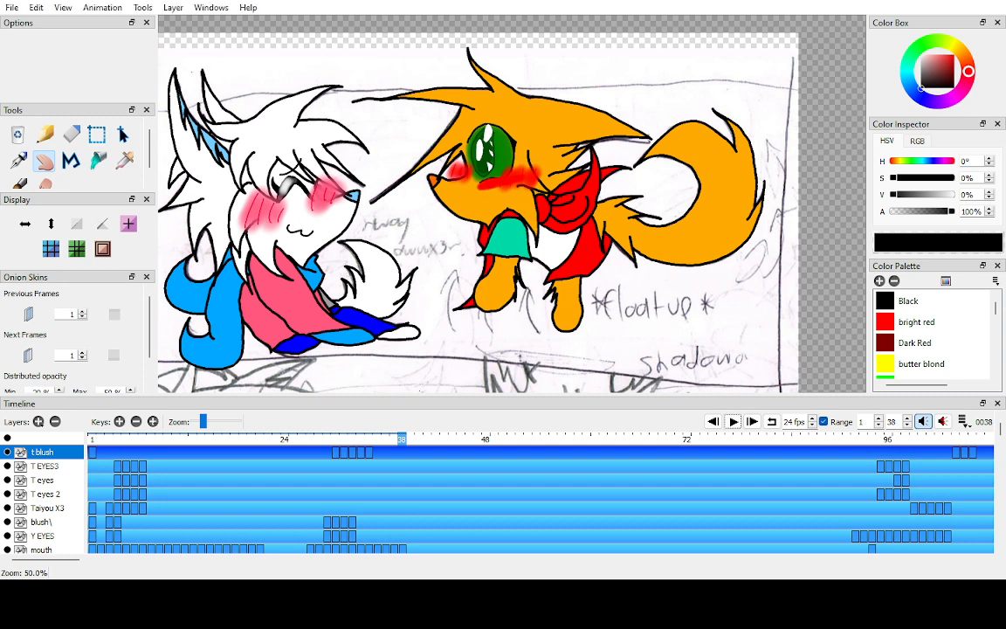
click(713, 421)
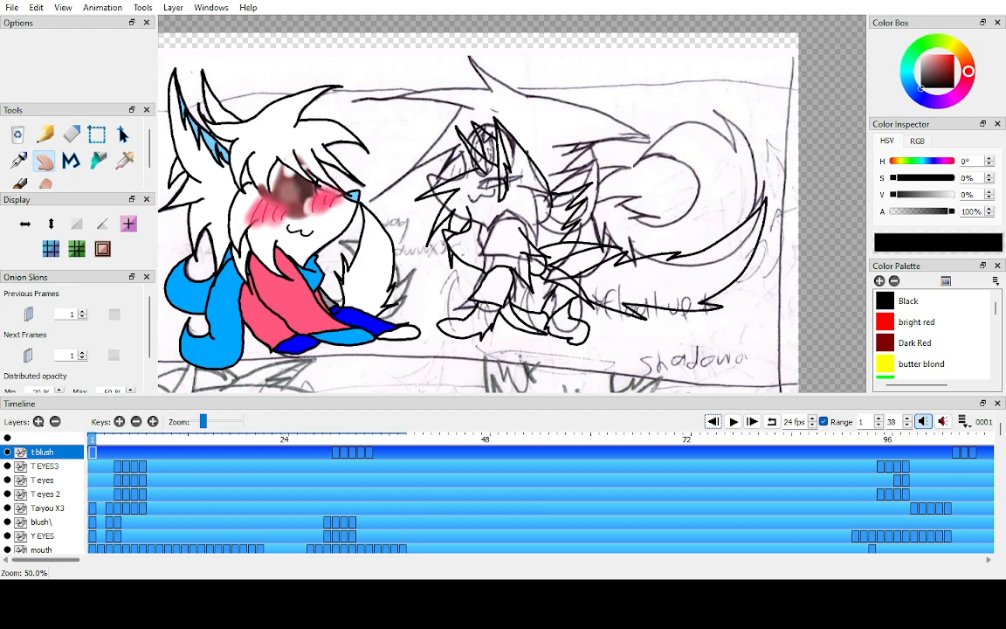
- Select the Taiyou X3 layer, show only that layer, and advance to its line art on frame 3
click(7, 437)
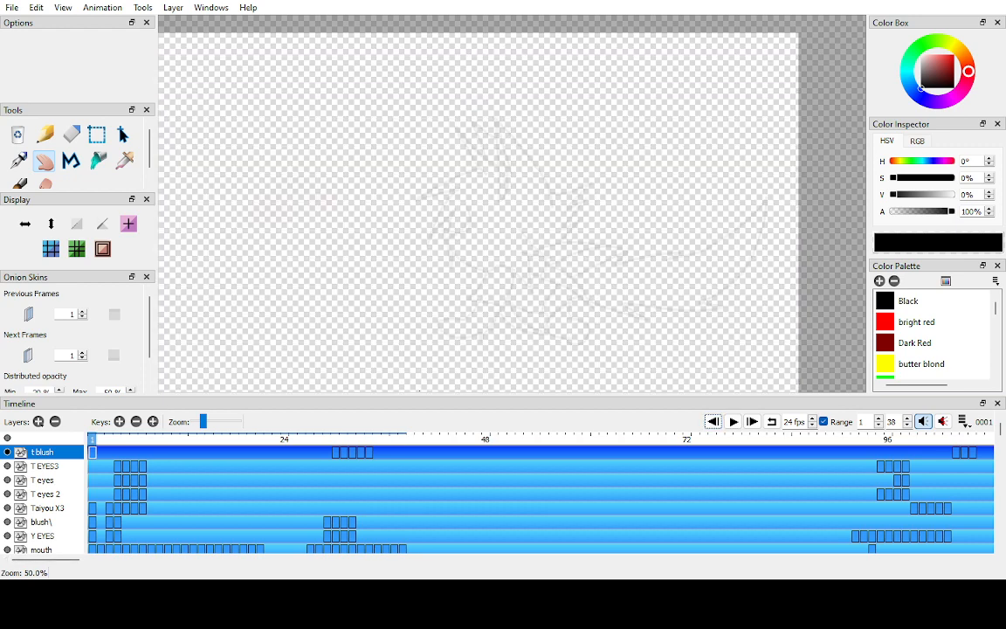
click(47, 508)
click(7, 437)
click(7, 438)
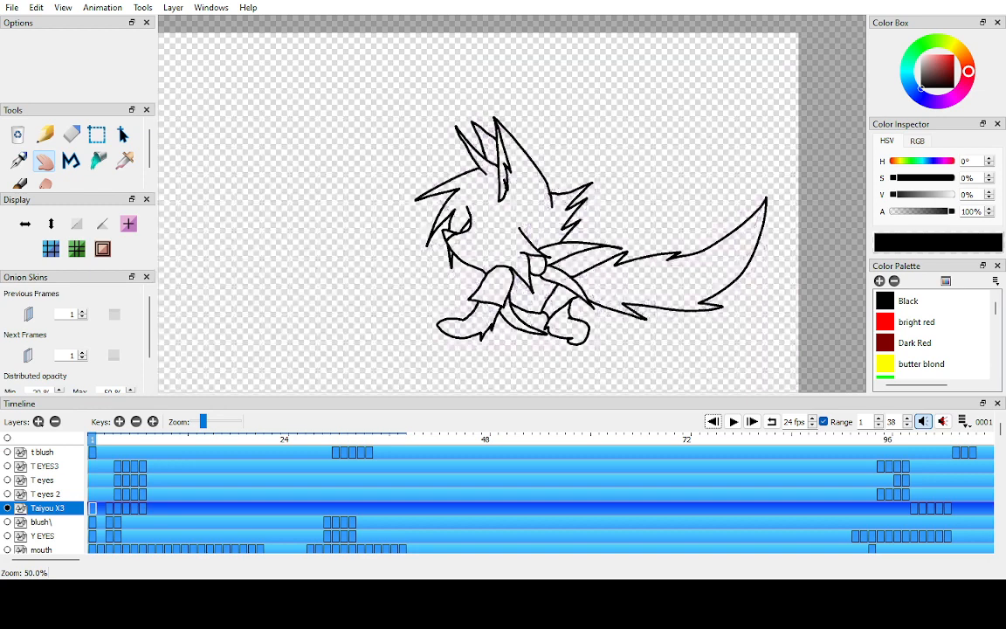
mouse_move(511, 227)
mouse_down()
mouse_move(512, 202)
mouse_move(518, 216)
mouse_move(501, 212)
mouse_up()
scroll(512, 203, up, 1)
key(period)
key(period)
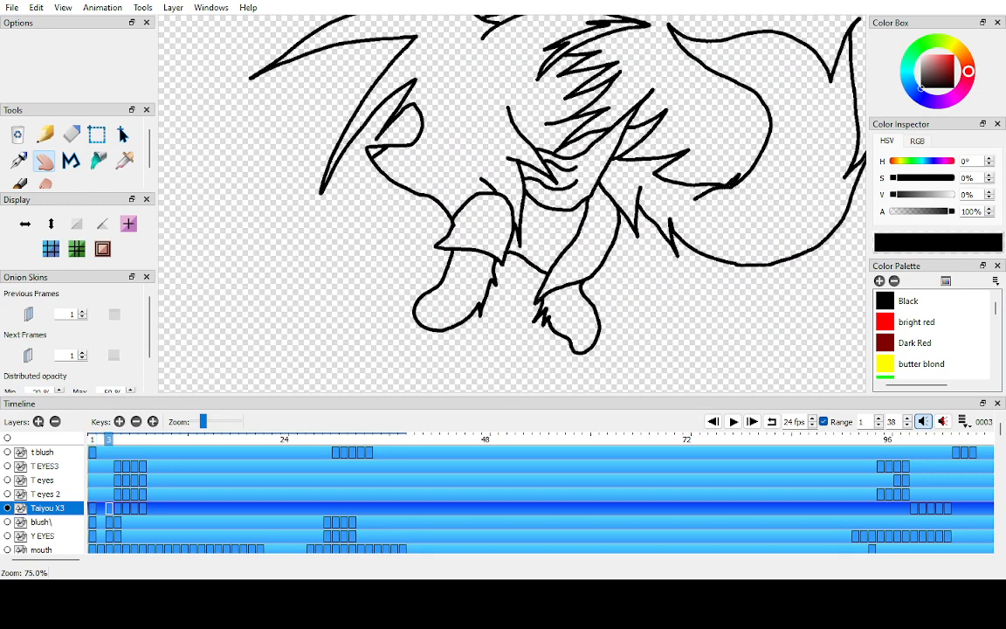
- Move the first Taiyou X3 keyframe to frame 2 and duplicate the line-art drawings on frames 2 and 3
click(93, 509)
drag(93, 509, 101, 509)
double_click(100, 508)
key(F6)
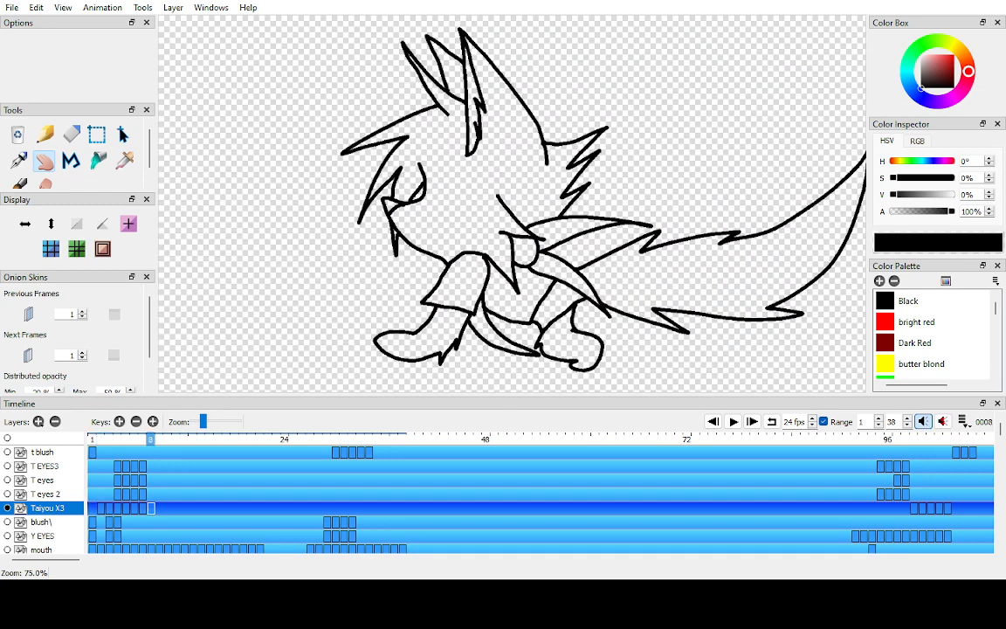
double_click(109, 508)
key(F6)
double_click(101, 508)
scroll(512, 203, down, 2)
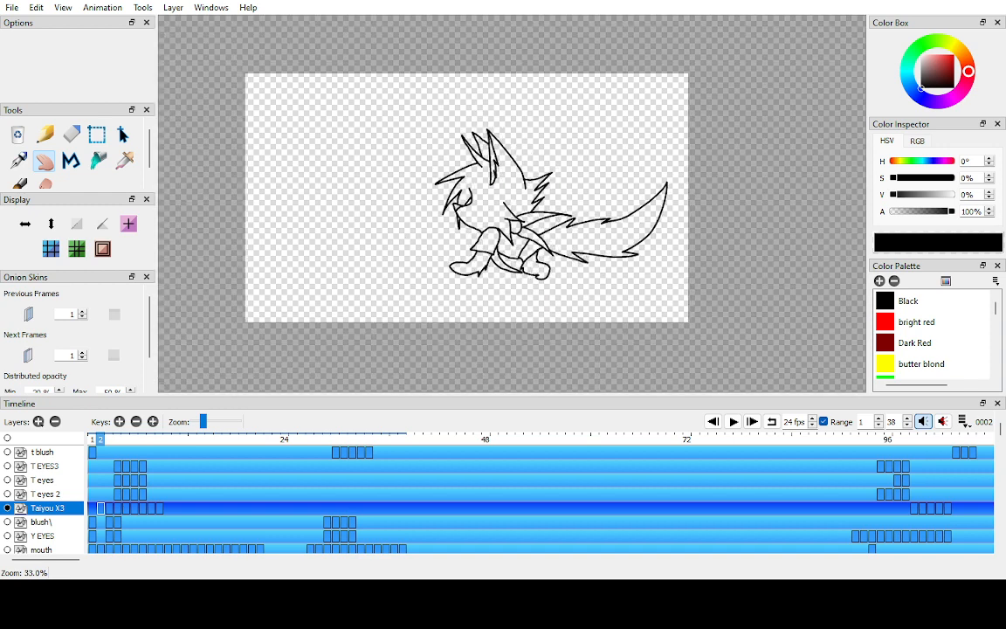
- Move the two duplicated line-art keyframes on the Taiyou X3 layer to frames 96 and 97
key(period)
key(period)
key(period)
key(period)
key(period)
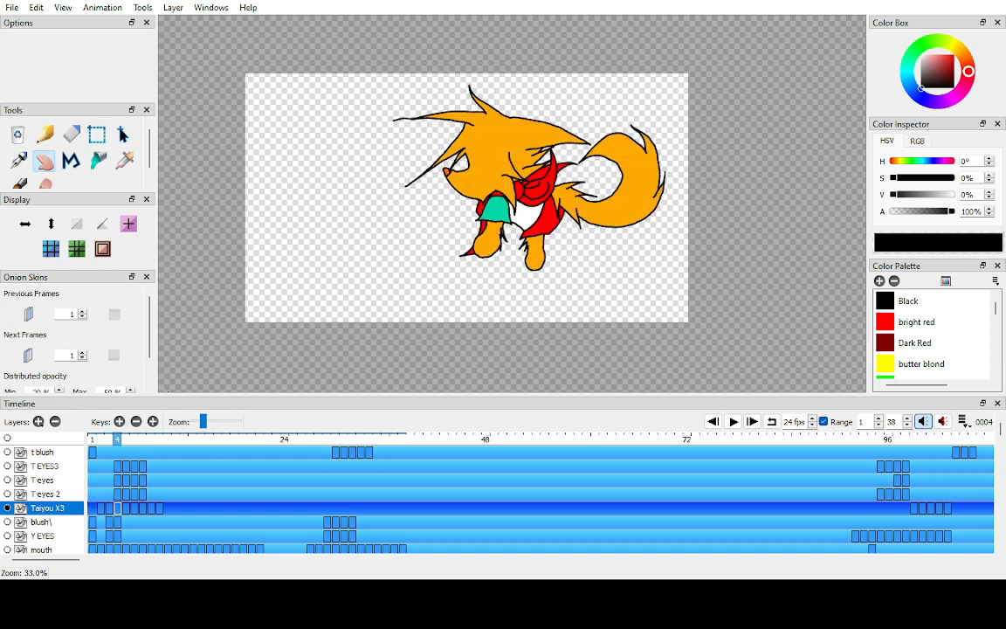
drag(155, 508, 893, 508)
click(897, 440)
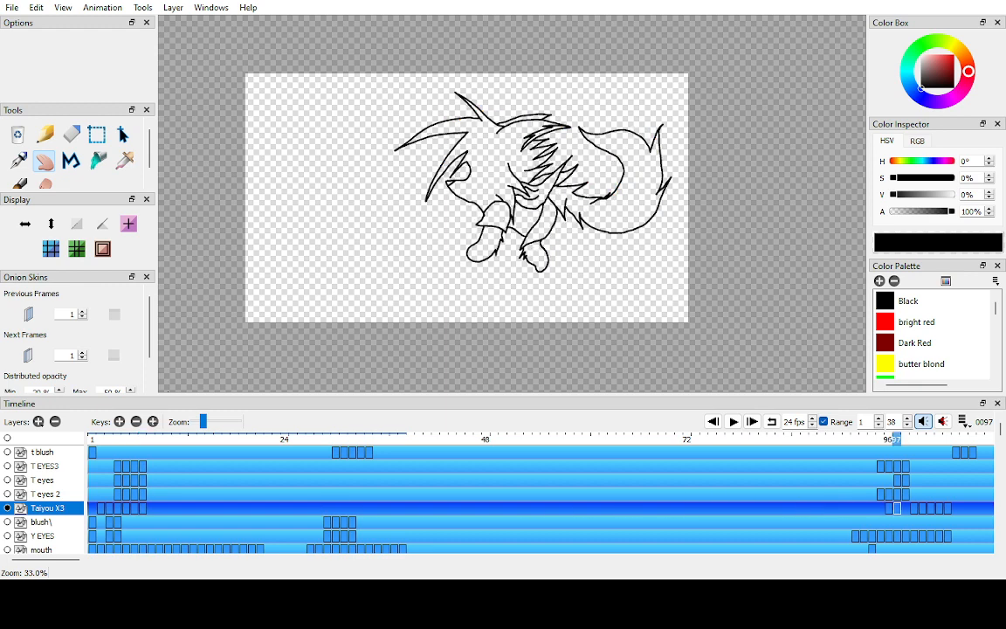
scroll(466, 197, down, 1)
scroll(466, 197, up, 1)
key(comma)
key(period)
- Move the Taiyou X3 line-art keyframe from frame 2 back to frame 1
click(117, 440)
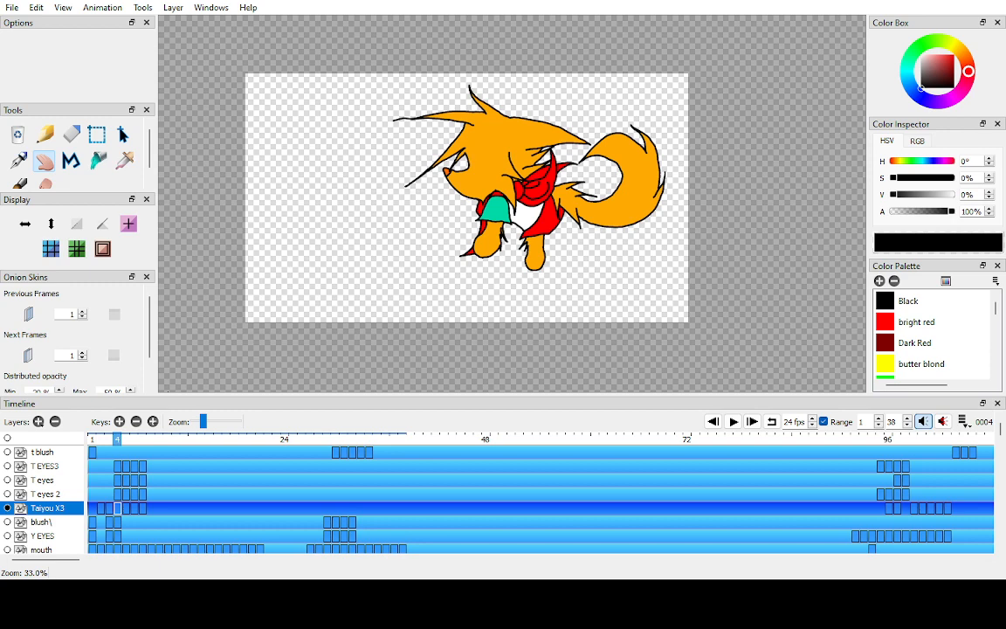
key(comma)
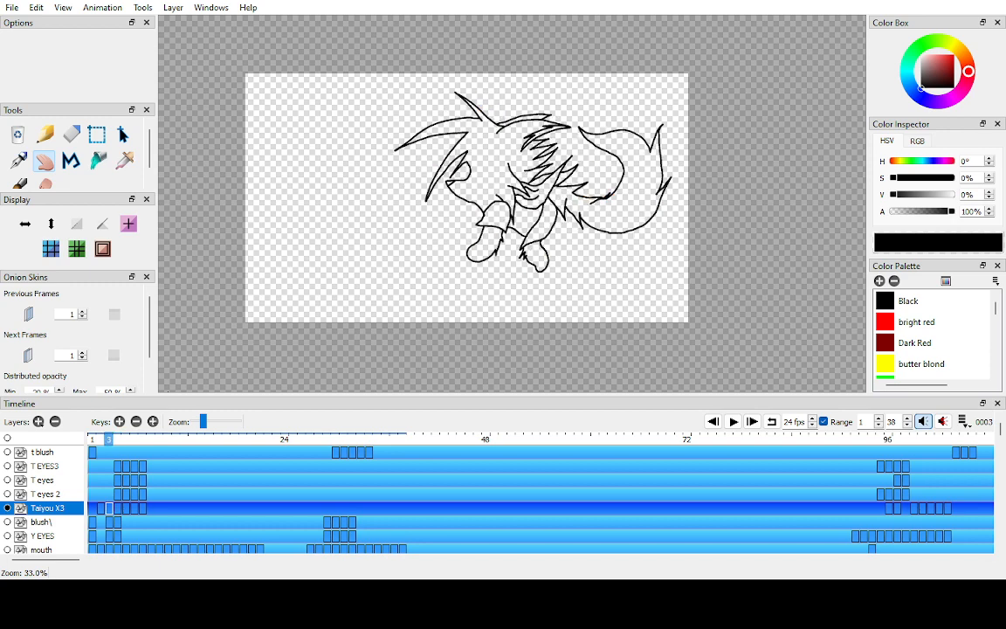
key(comma)
key(period)
click(100, 509)
drag(100, 508, 93, 508)
- Sample the orange fur colour from the frame 4 drawing and fill one front paw on frame 3 with it
key(period)
key(i)
click(511, 140)
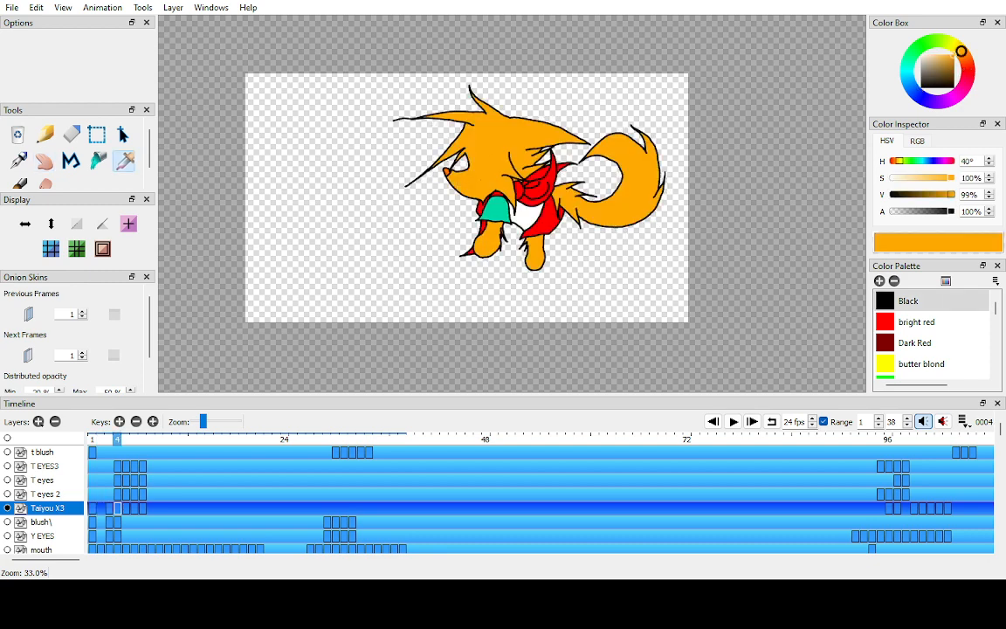
scroll(511, 203, up, 2)
key(comma)
key(k)
click(449, 297)
key(h)
drag(449, 297, 377, 241)
- Fill the other front paw of the frame 3 line art with the same orange
scroll(509, 205, up, 1)
scroll(513, 201, up, 3)
scroll(511, 159, up, 1)
scroll(509, 185, down, 1)
drag(806, 278, 531, 150)
key(k)
click(559, 225)
key(h)
scroll(531, 149, up, 2)
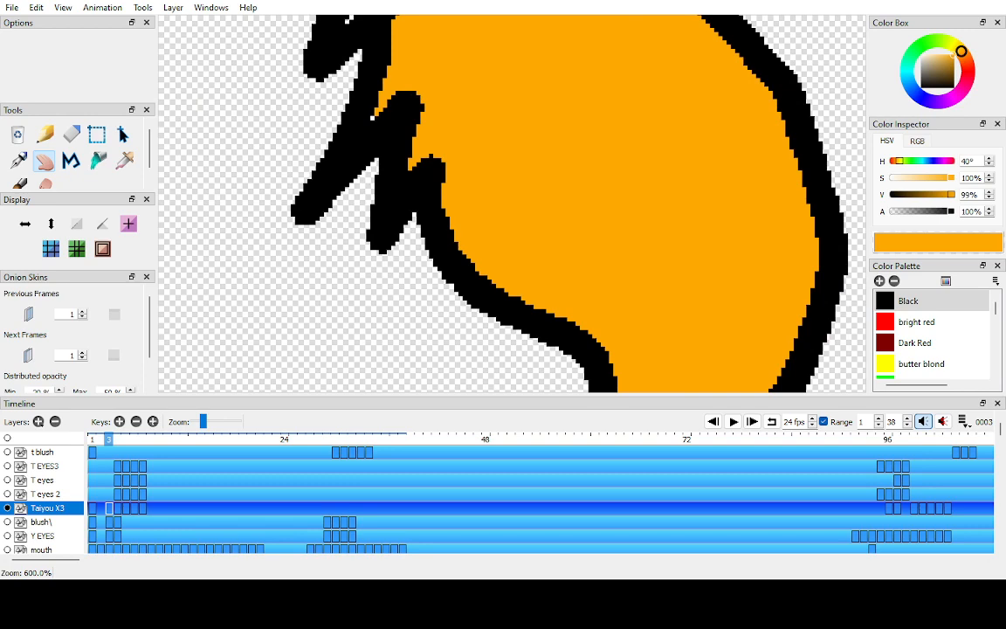
key(k)
key(h)
scroll(373, 109, down, 4)
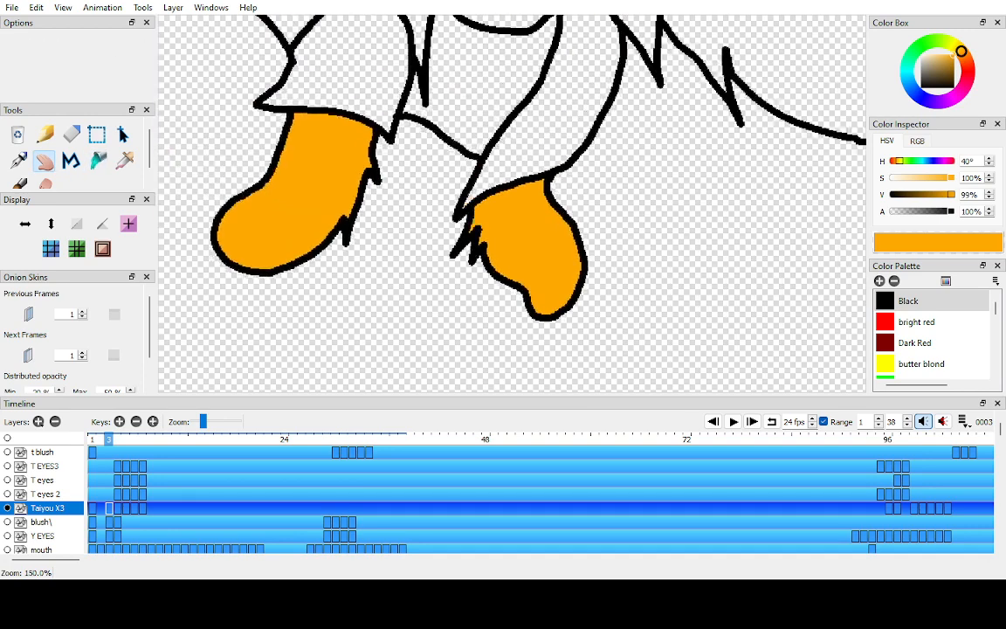
- Fill the tail of the frame 3 line art with orange, undoing any stray fill on its outline
scroll(529, 157, up, 4)
key(k)
click(530, 157)
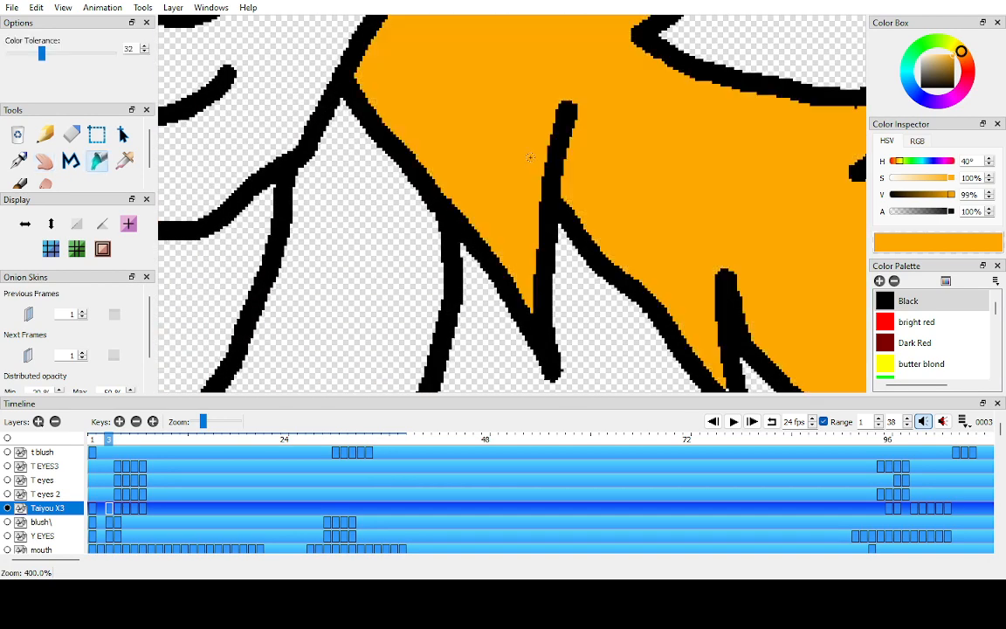
click(563, 135)
key(ctrl+z)
key(h)
drag(564, 140, 491, 263)
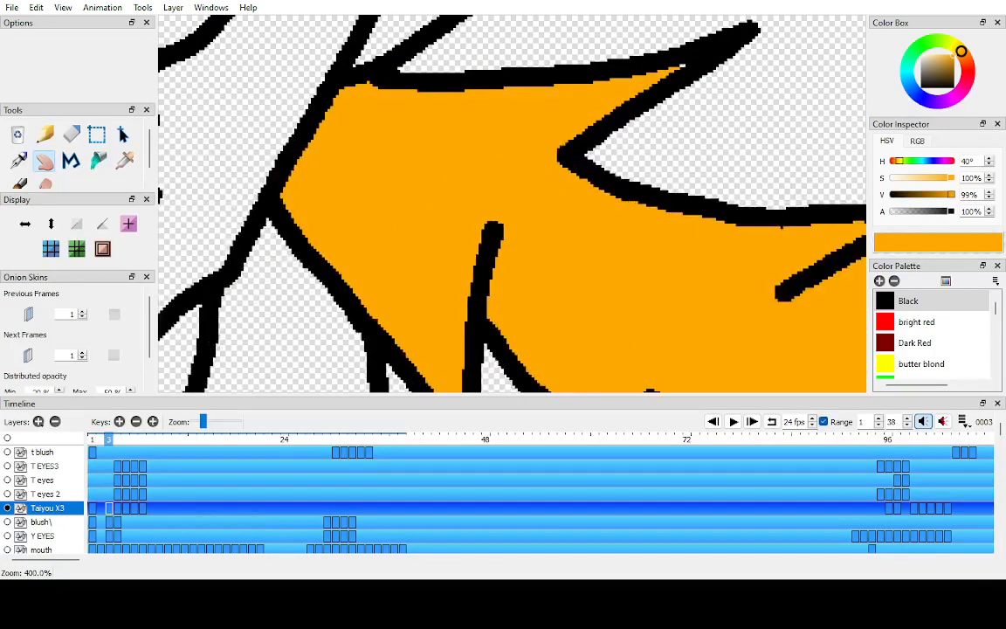
- Examine the edges and fur spikes of the orange tail on frame 3 for unfilled gaps
key(k)
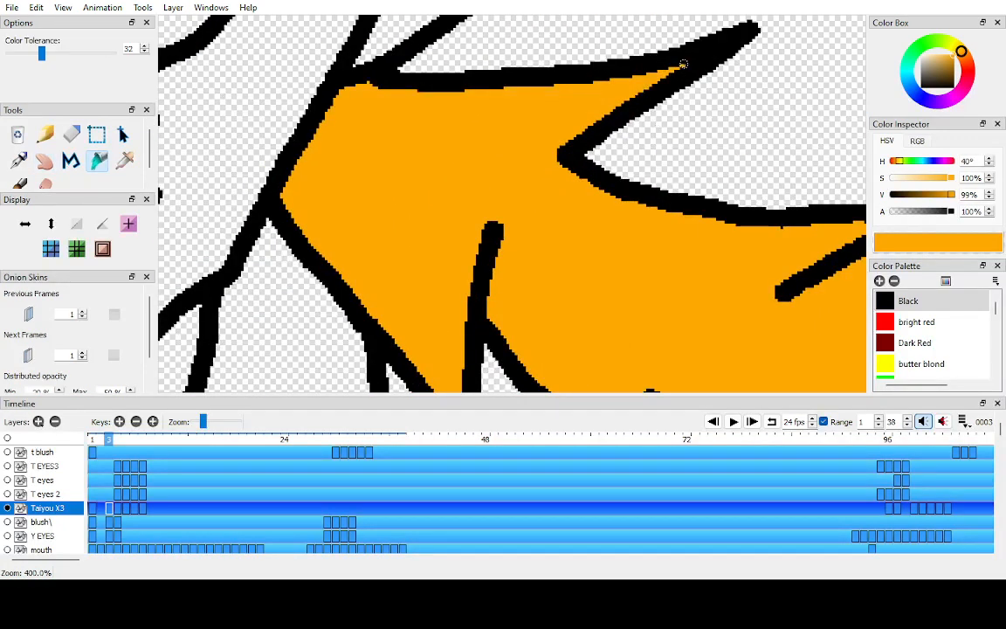
key(h)
drag(628, 83, 493, 131)
drag(831, 269, 427, 377)
key(k)
key(h)
drag(489, 114, 433, 367)
drag(437, 122, 279, 200)
drag(559, 132, 384, 126)
drag(638, 362, 636, 198)
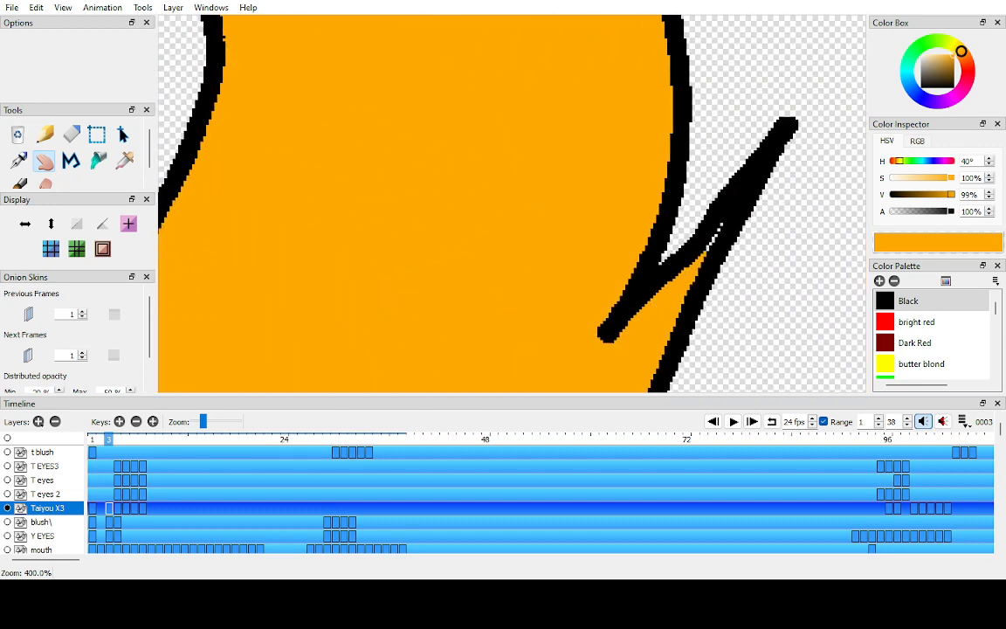
- Fill the tiny leftover gaps inside the narrow fur spike on the tail's outer edge with orange
key(k)
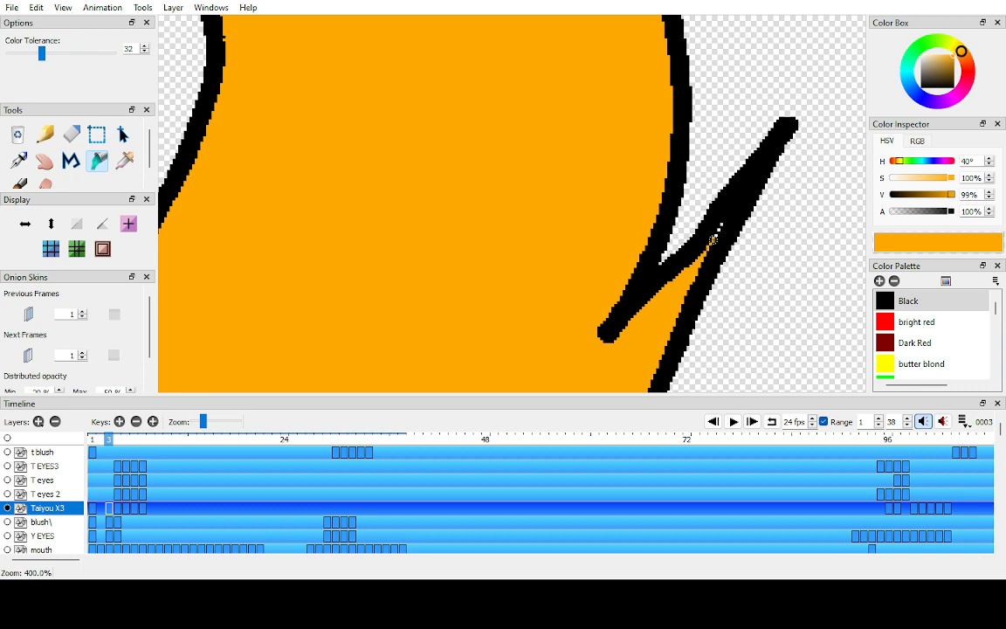
click(718, 231)
key(ctrl+z)
key(g)
key(g)
key(h)
drag(709, 287, 499, 376)
scroll(525, 188, up, 4)
scroll(519, 184, down, 5)
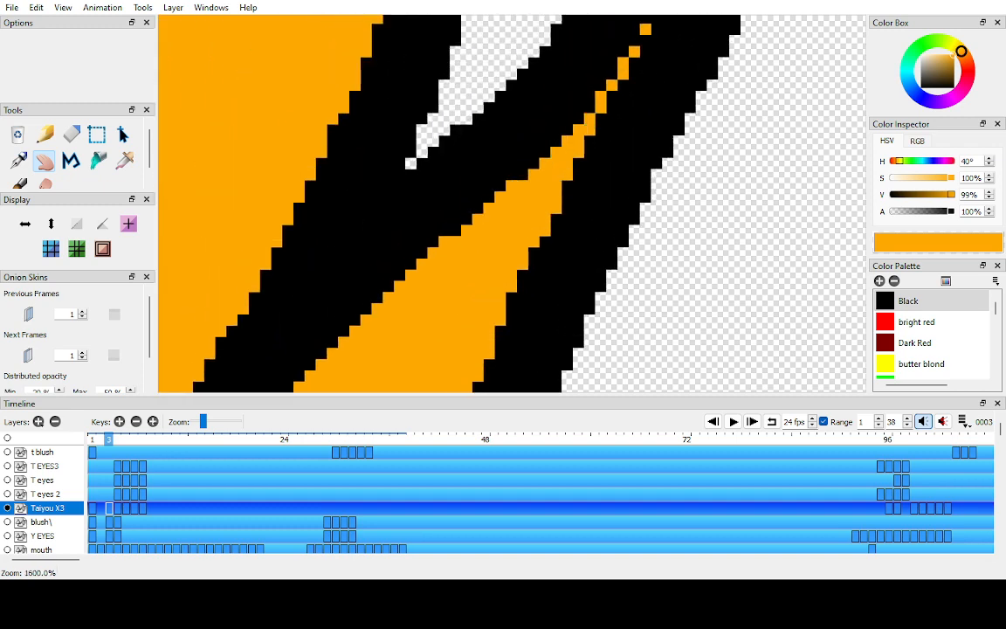
- Try to fill the small gap at the tip of the fur spike on the tail's lower edge with orange
drag(350, 367, 756, 46)
drag(349, 210, 696, 246)
scroll(502, 197, up, 3)
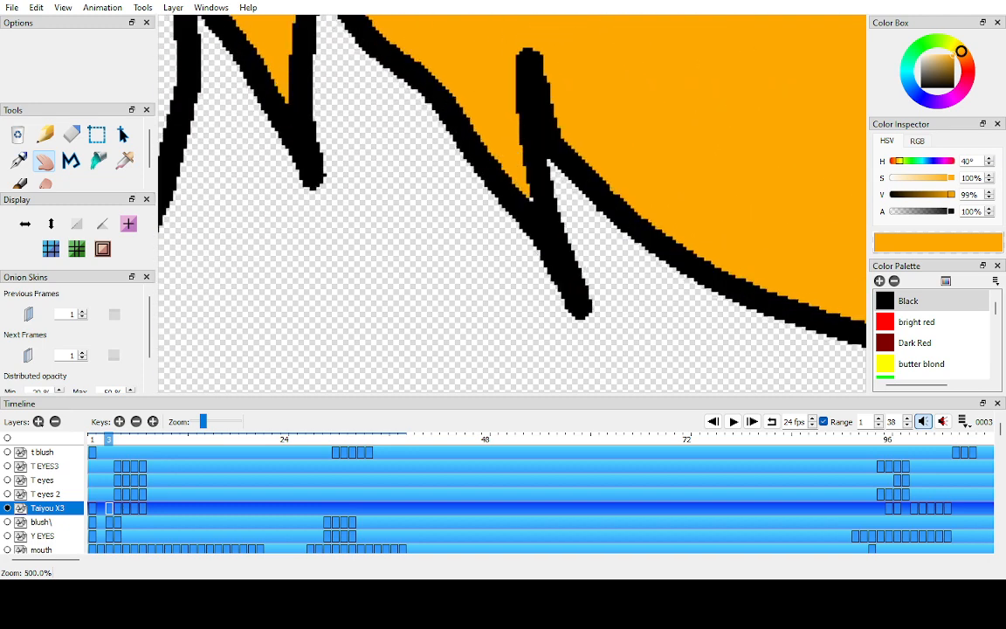
key(k)
click(535, 196)
key(ctrl+z)
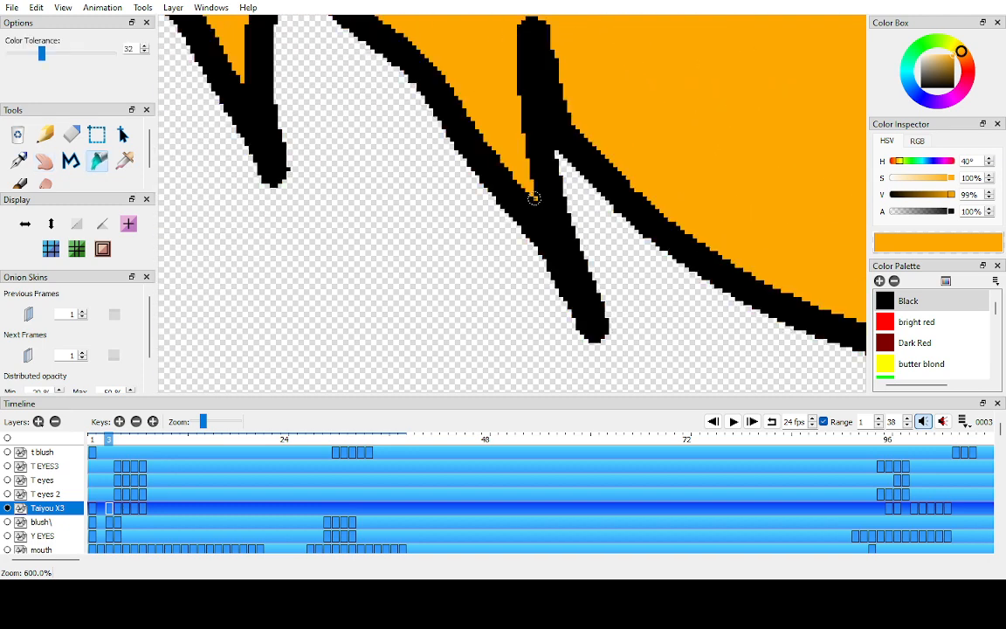
key(h)
scroll(511, 204, down, 6)
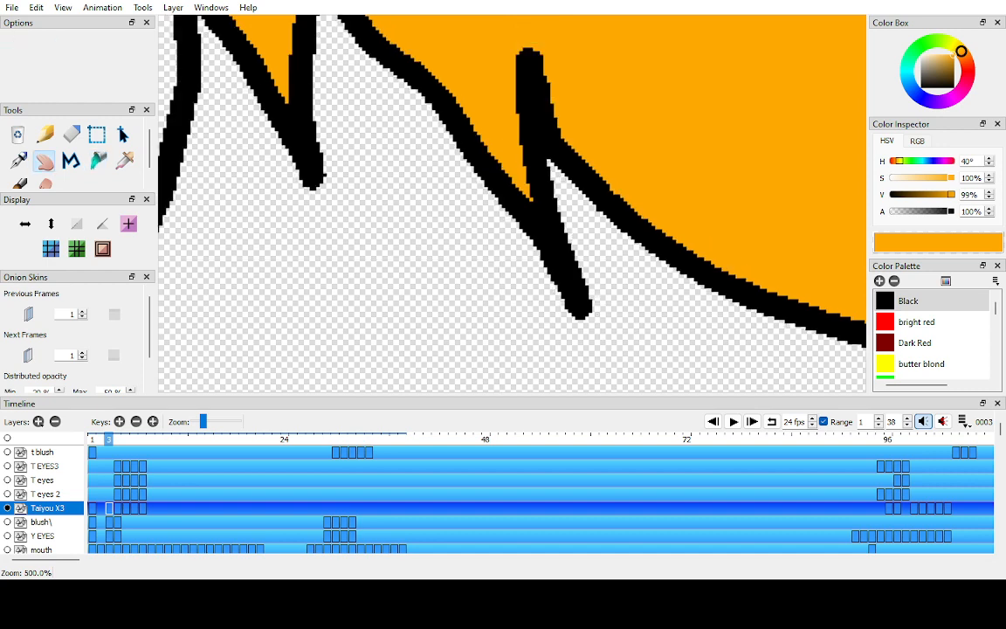
- Fill the character's head and face on frame 3 with orange and check its edges around the eye
drag(511, 203, 210, 346)
scroll(511, 206, up, 4)
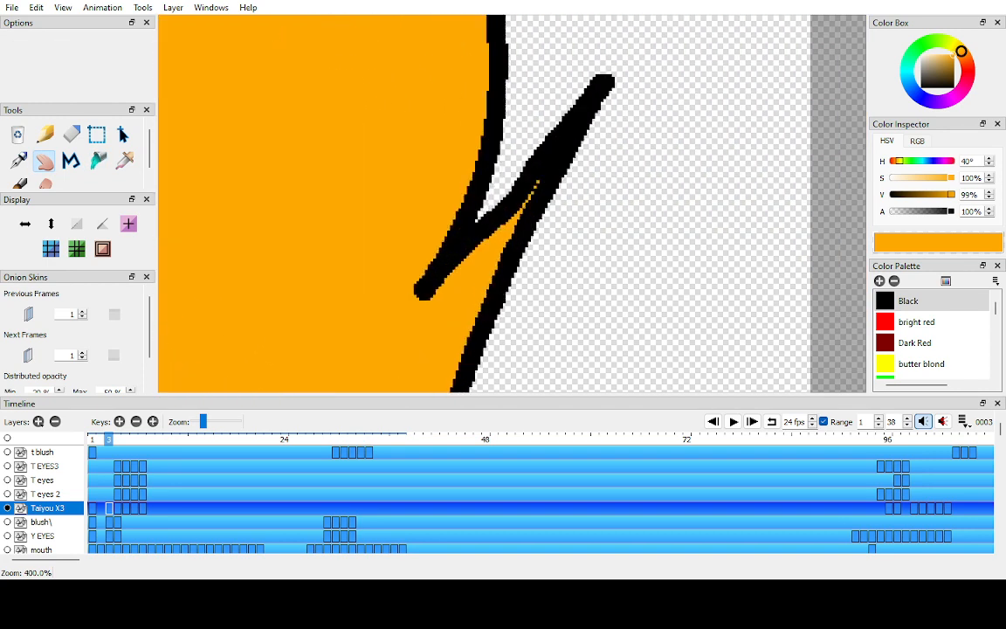
scroll(511, 205, down, 2)
scroll(511, 204, down, 3)
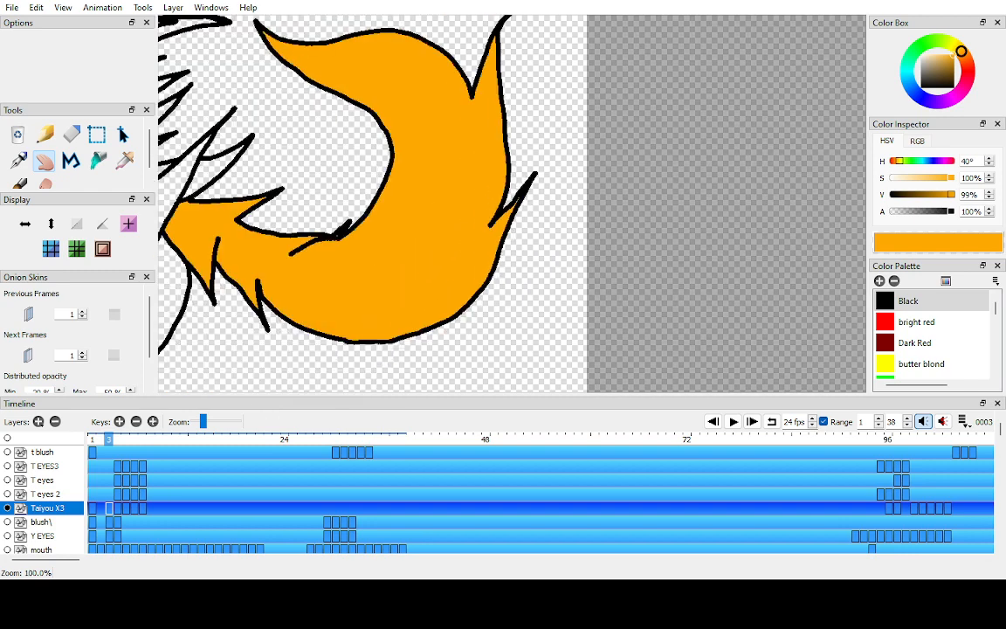
drag(385, 244, 636, 164)
scroll(511, 203, up, 4)
drag(430, 109, 593, 338)
scroll(500, 223, down, 7)
drag(512, 203, 709, 216)
scroll(514, 205, up, 4)
scroll(524, 192, up, 1)
scroll(513, 205, up, 2)
click(595, 195)
key(space)
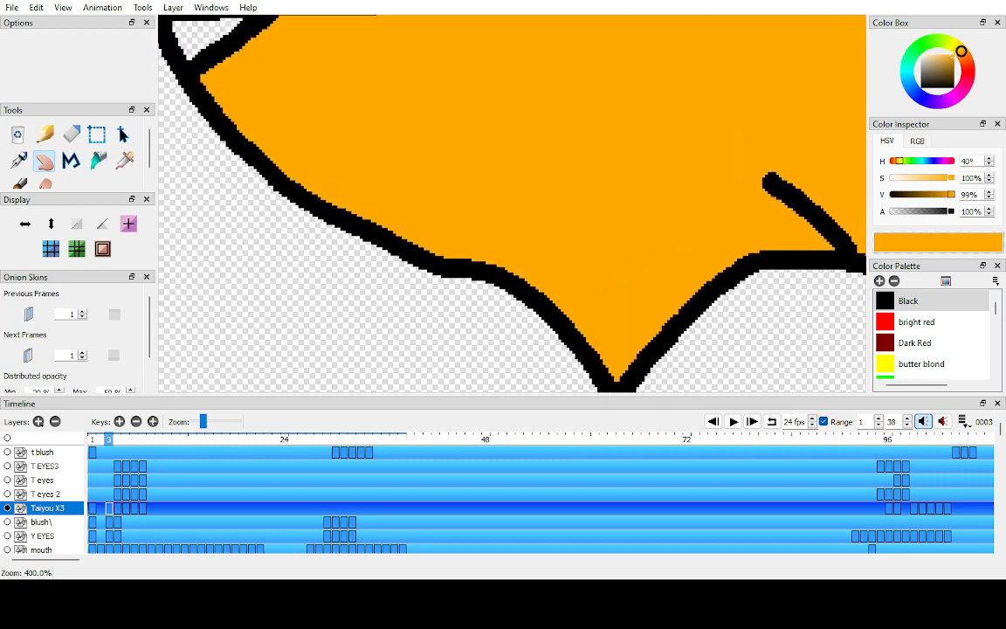
drag(419, 87, 607, 391)
drag(494, 151, 531, 204)
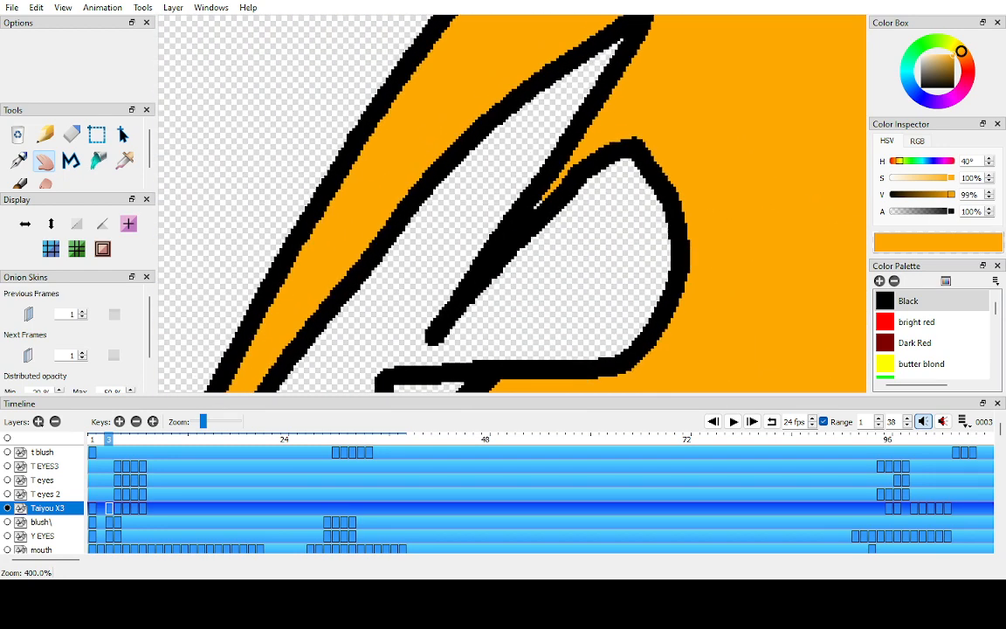
- Fill the leftover pixels in the narrow corner between the hair strand and the eye outline on frame 3 with orange
scroll(521, 206, up, 2)
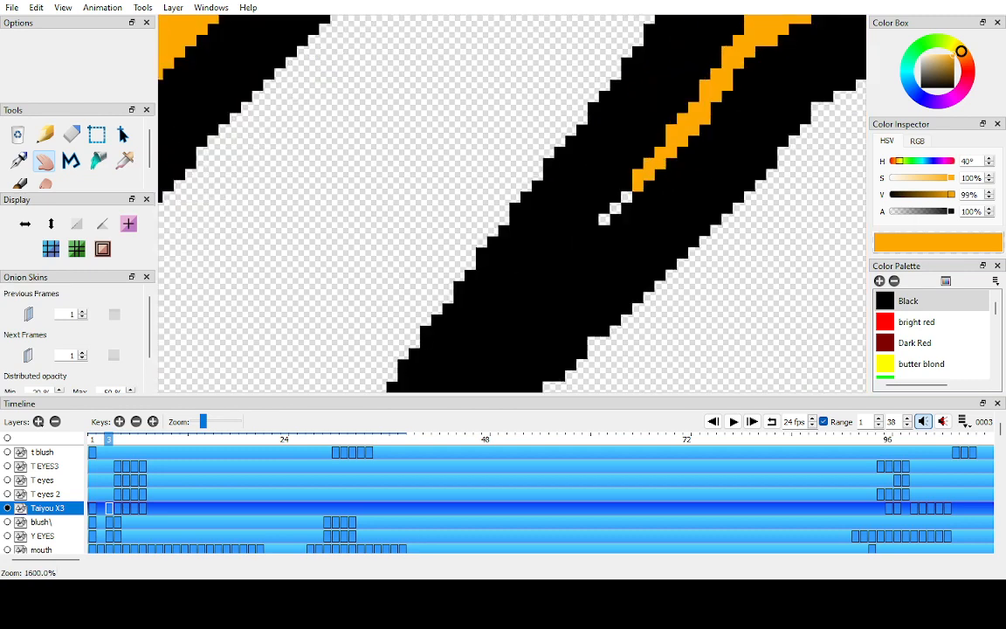
key(k)
click(604, 219)
click(616, 208)
click(627, 197)
scroll(646, 253, down, 3)
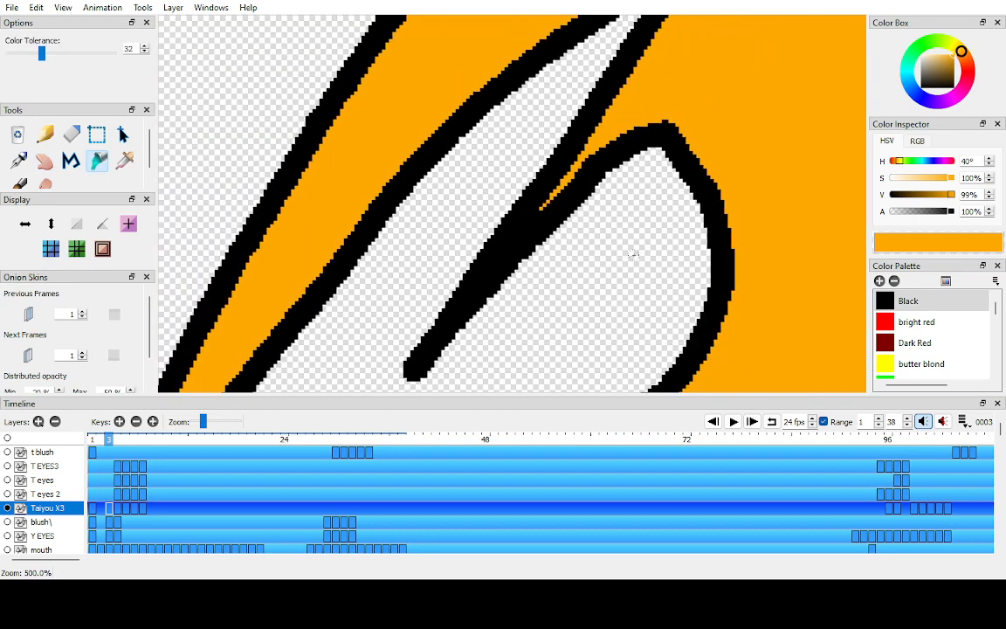
- Fill the leftover pixels at the lower tip of the long hair strand in front of the face with orange
key(h)
drag(548, 166, 556, 326)
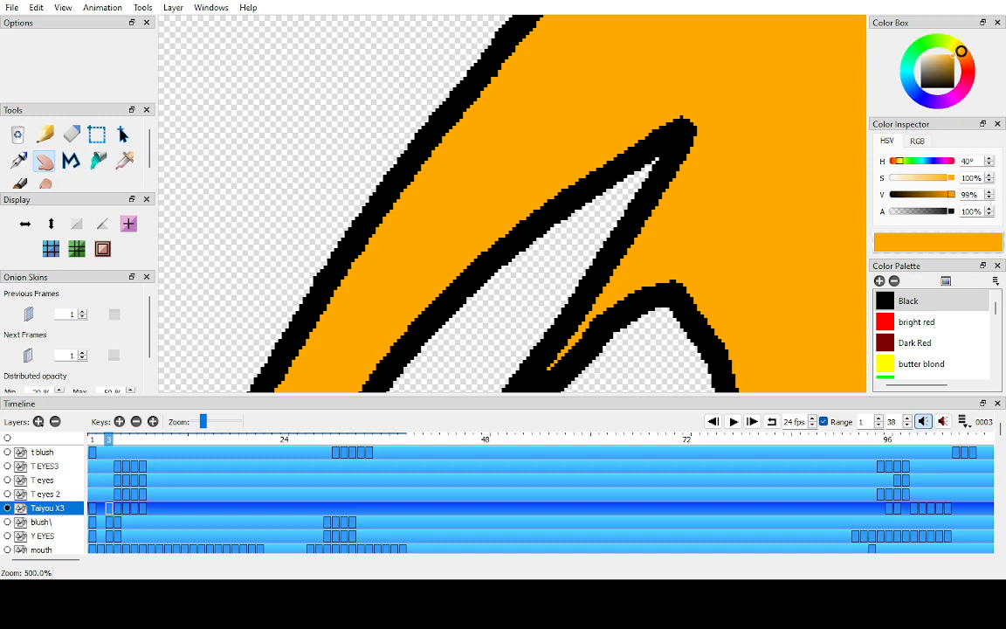
drag(454, 327, 641, 112)
drag(515, 306, 578, 147)
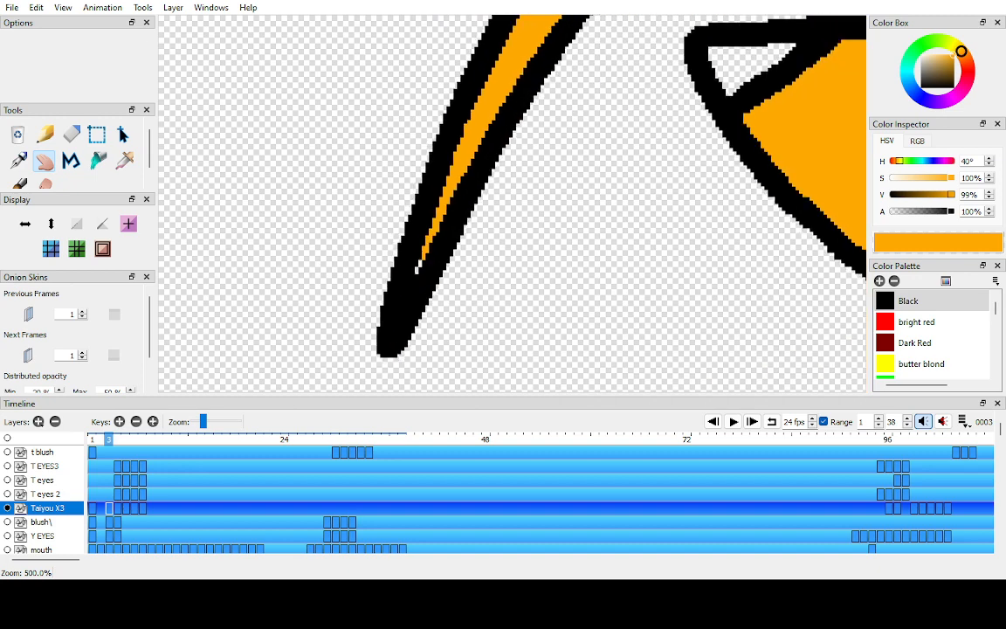
key(k)
click(417, 269)
click(420, 263)
key(h)
scroll(512, 203, down, 2)
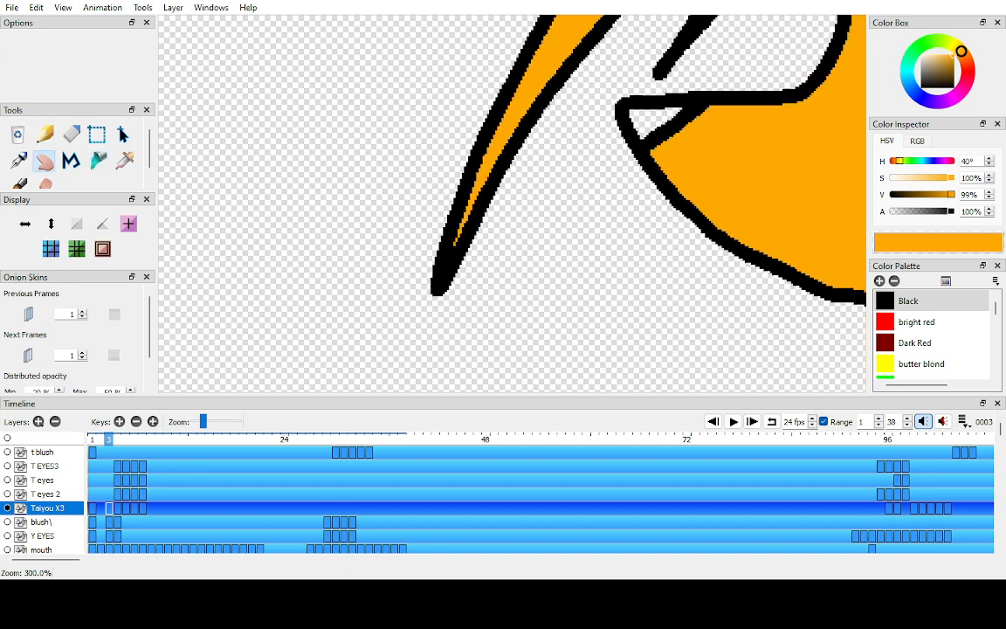
scroll(512, 203, up, 2)
scroll(512, 204, down, 3)
- Fill the leftover pixel near the tip of the long hair strand above the face strand with orange
drag(559, 148, 451, 276)
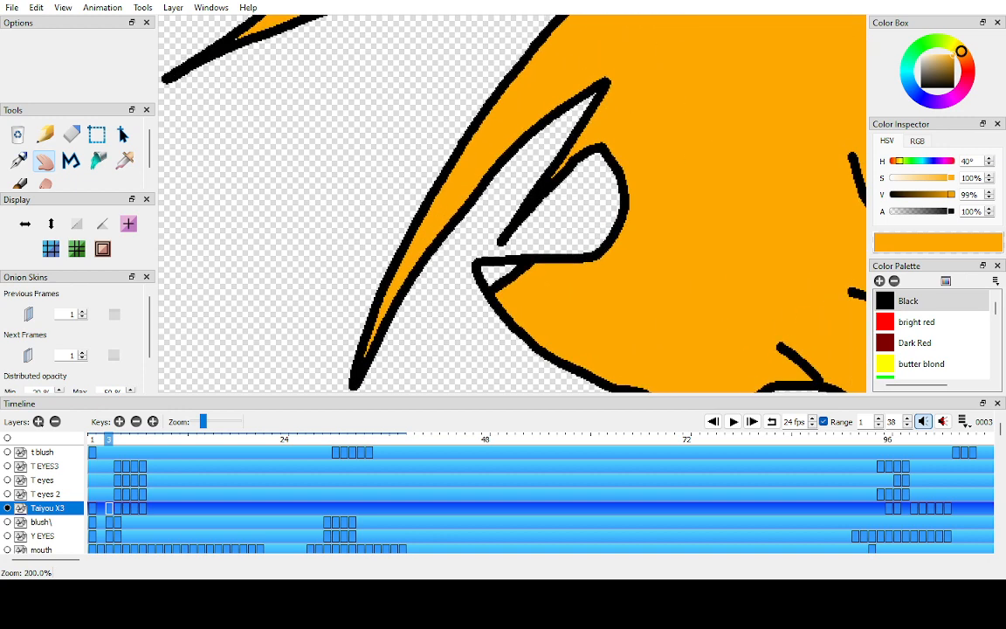
drag(498, 101, 529, 298)
drag(419, 210, 674, 199)
scroll(513, 203, up, 2)
scroll(490, 241, up, 1)
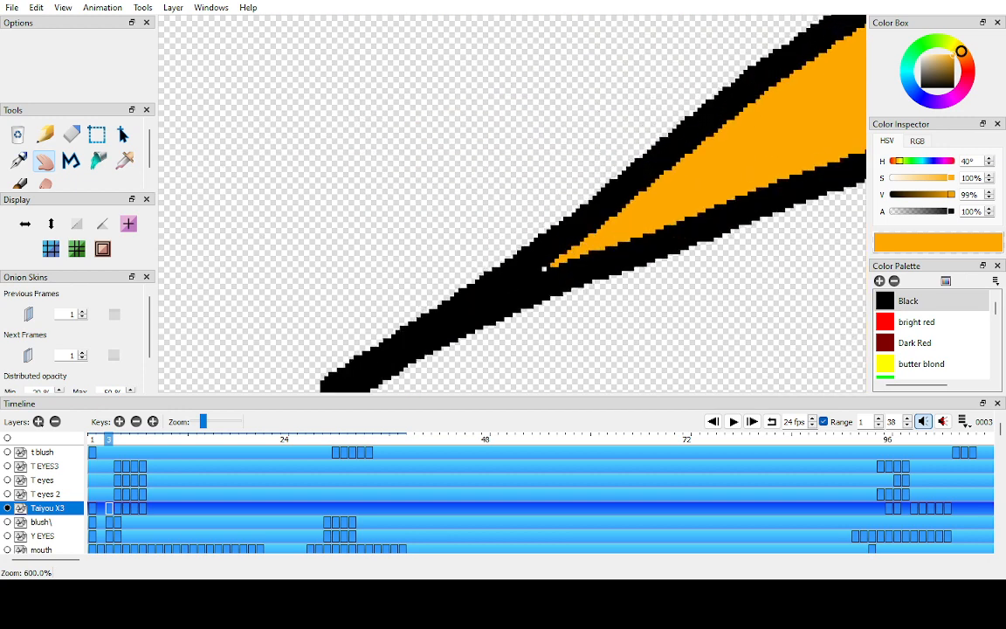
key(k)
click(491, 241)
key(h)
scroll(491, 241, up, 1)
scroll(512, 203, down, 4)
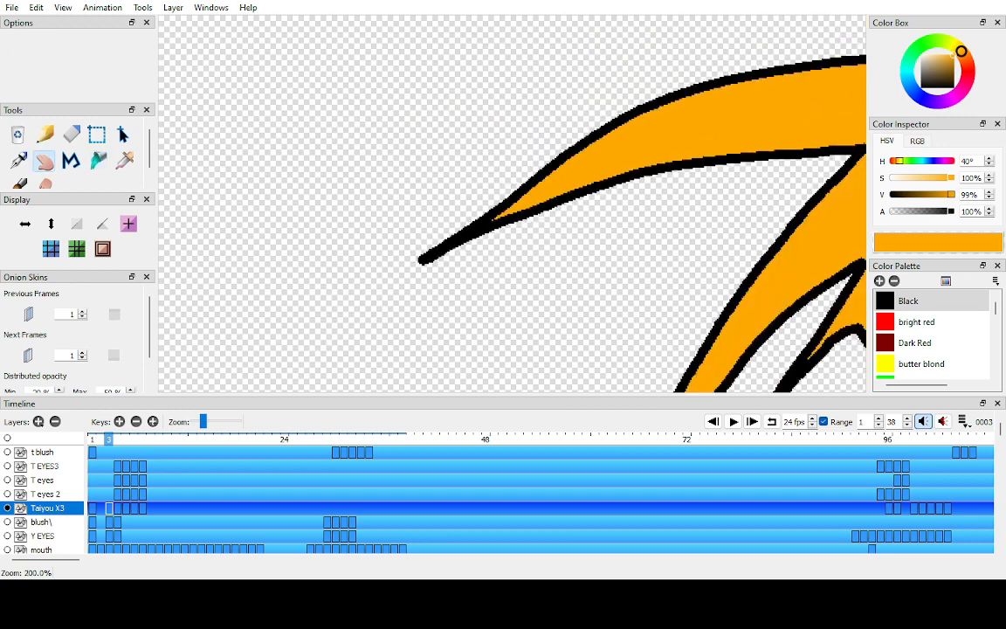
- Fill the leftover pixel near the tip of the upright hair spike on top of the head with orange
drag(699, 113, 349, 327)
scroll(512, 203, up, 3)
scroll(512, 204, up, 1)
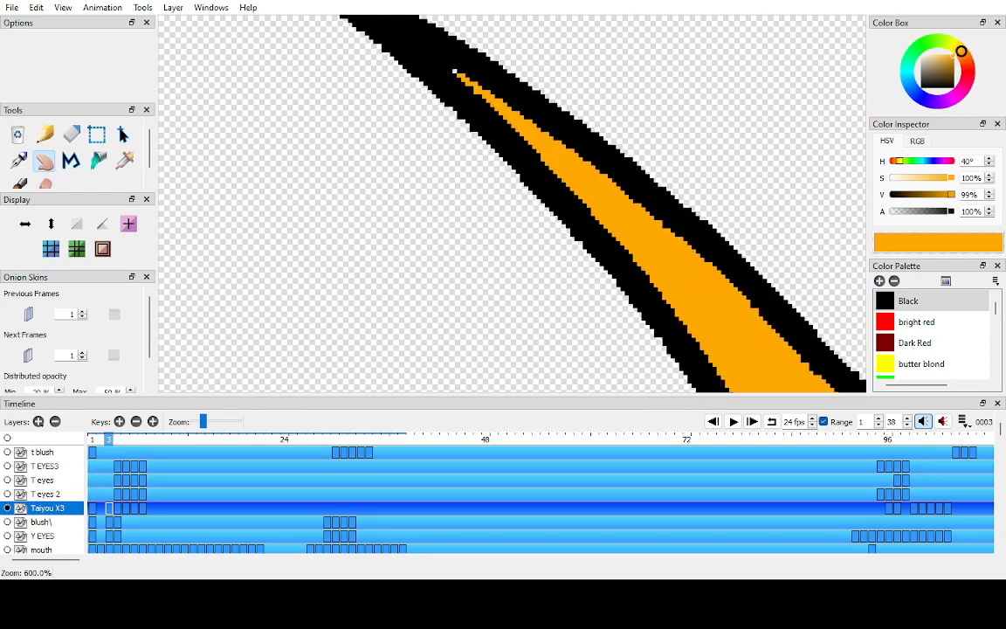
key(k)
click(454, 72)
key(h)
scroll(512, 204, down, 3)
scroll(513, 204, down, 2)
- Fill the leftover gap by the hair tuft at the back of the head with orange and check the adjoining strands
drag(683, 282, 547, 220)
scroll(513, 203, up, 3)
key(k)
click(602, 249)
key(h)
drag(716, 262, 323, 114)
key(k)
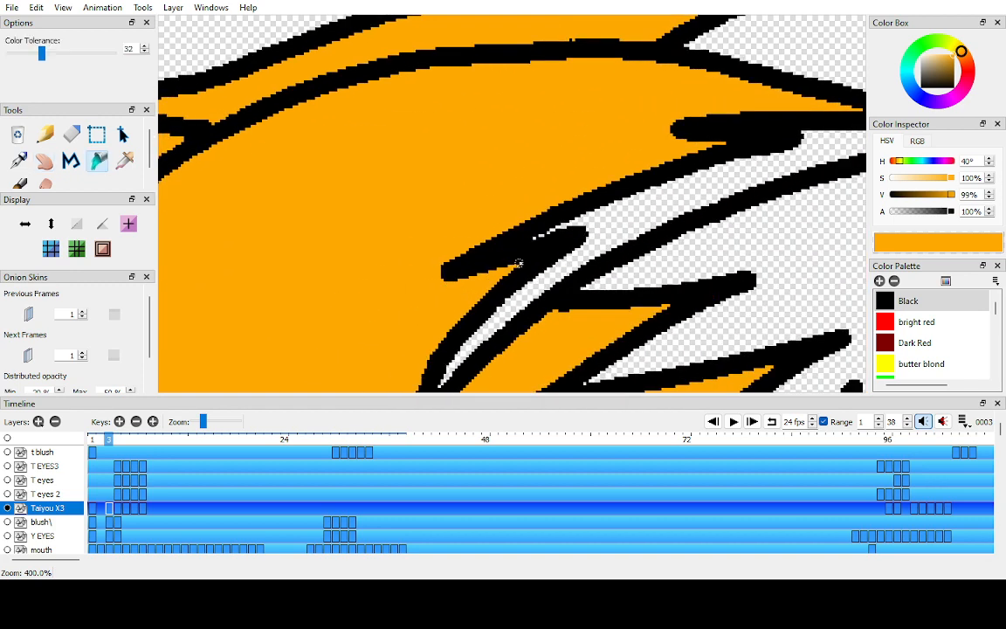
key(h)
drag(543, 243, 509, 175)
drag(524, 245, 433, 150)
scroll(432, 150, down, 1)
scroll(512, 204, down, 2)
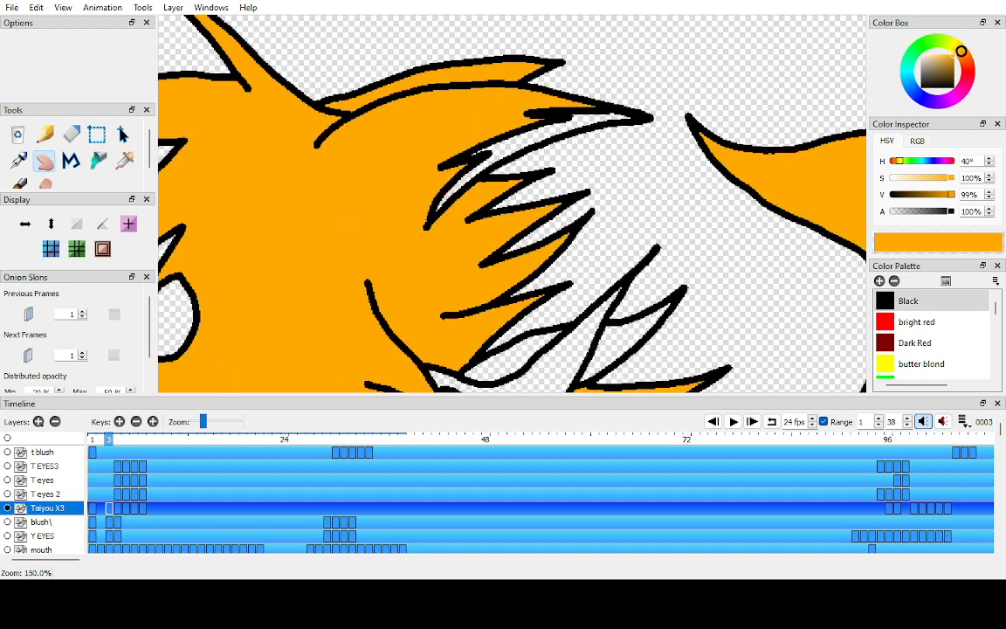
- Examine the fur spikes at the back of the head on frame 3 for gaps and compare the colouring with frame 4
drag(512, 218, 506, 156)
scroll(512, 204, up, 3)
scroll(523, 290, up, 1)
drag(500, 117, 465, 201)
scroll(465, 201, up, 3)
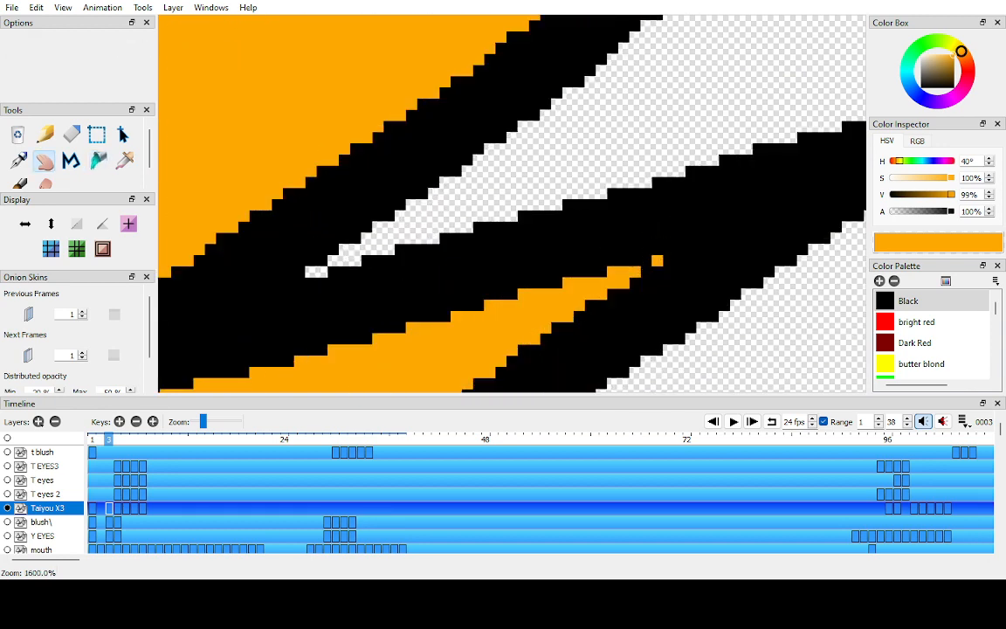
scroll(657, 260, down, 2)
scroll(512, 204, down, 4)
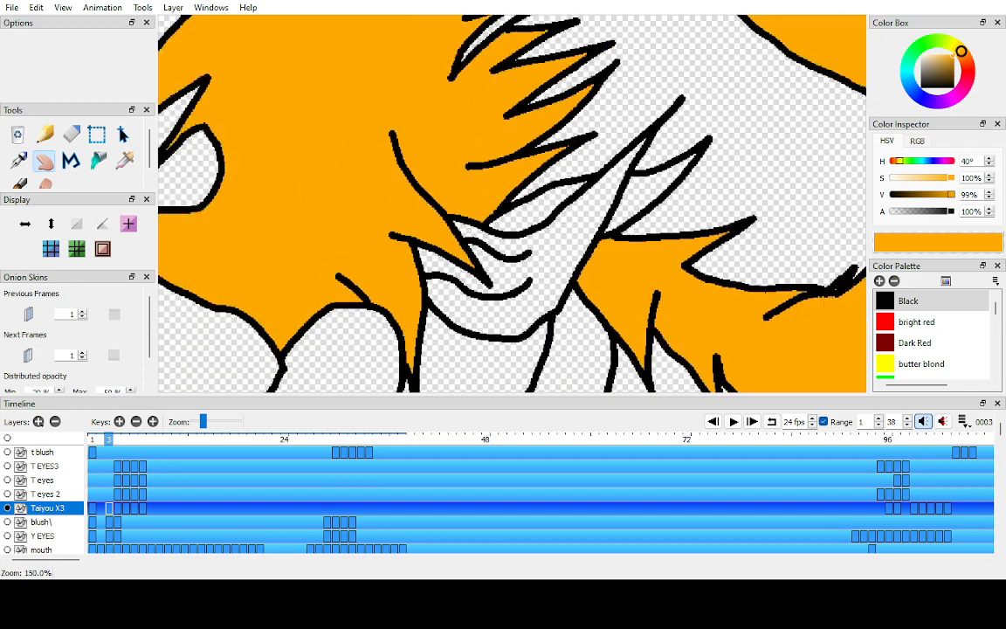
scroll(512, 203, up, 2)
scroll(512, 204, down, 3)
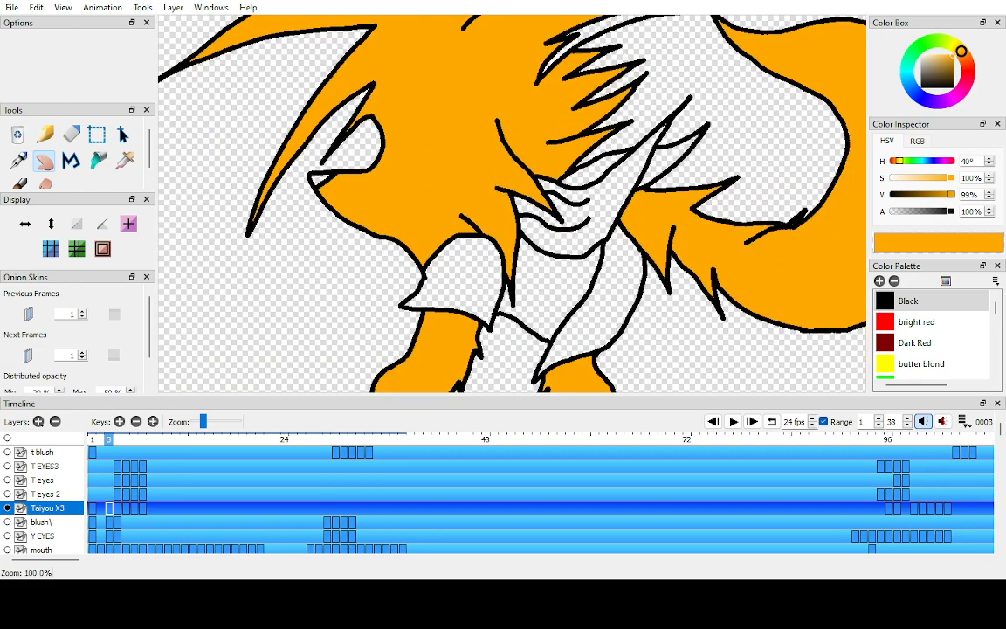
scroll(512, 204, down, 3)
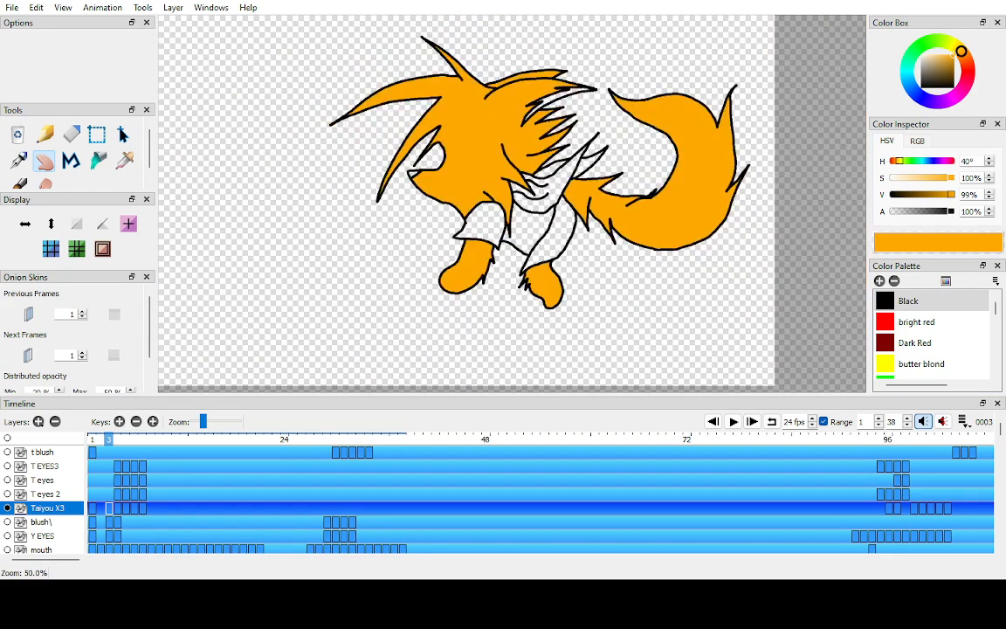
key(comma)
key(period)
key(period)
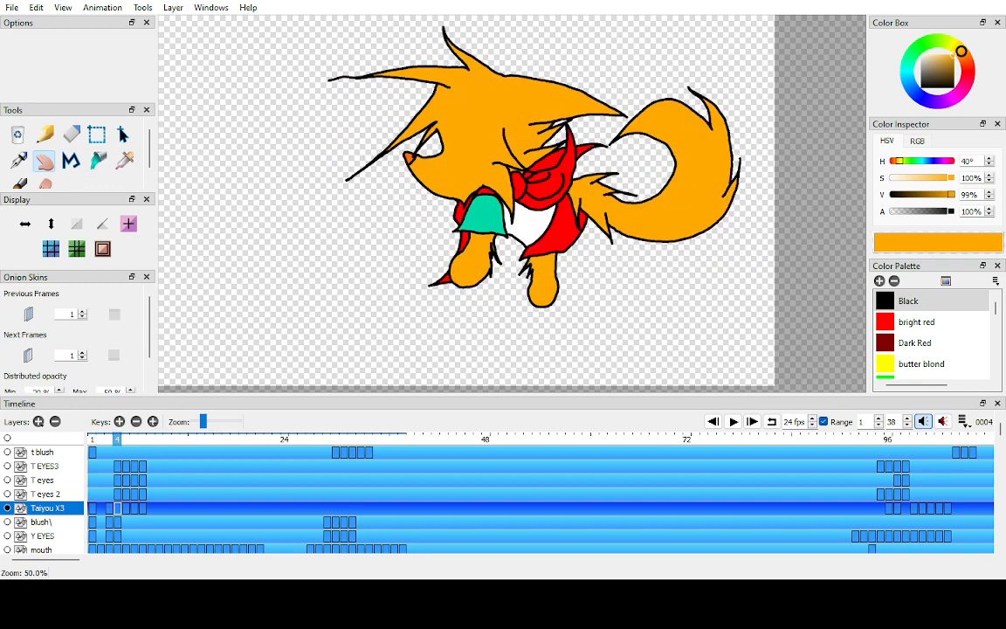
key(comma)
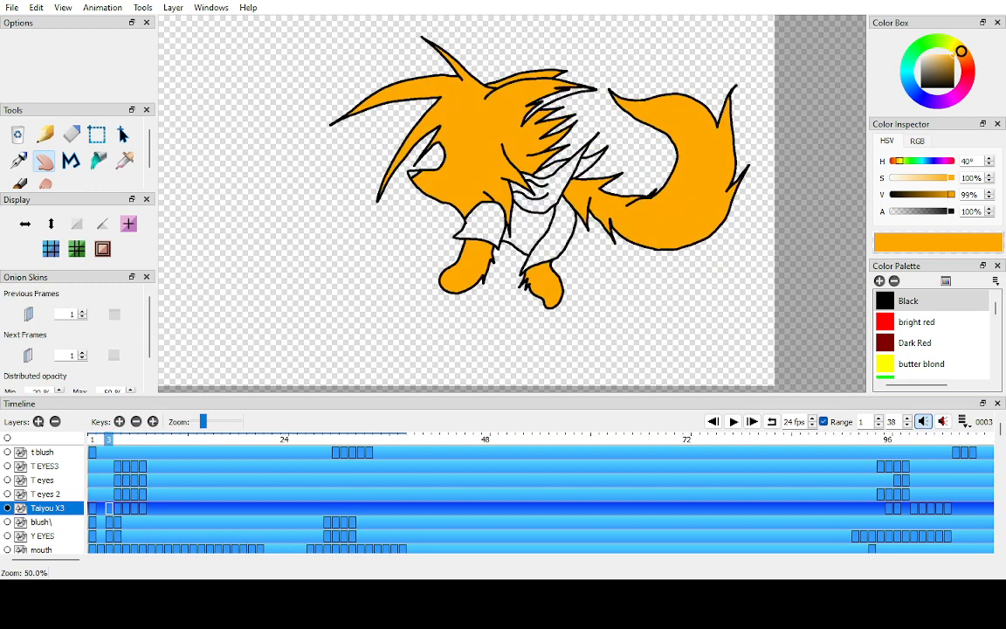
- Go back to frame 2 and fill the character's head and face with orange
key(comma)
scroll(512, 204, up, 5)
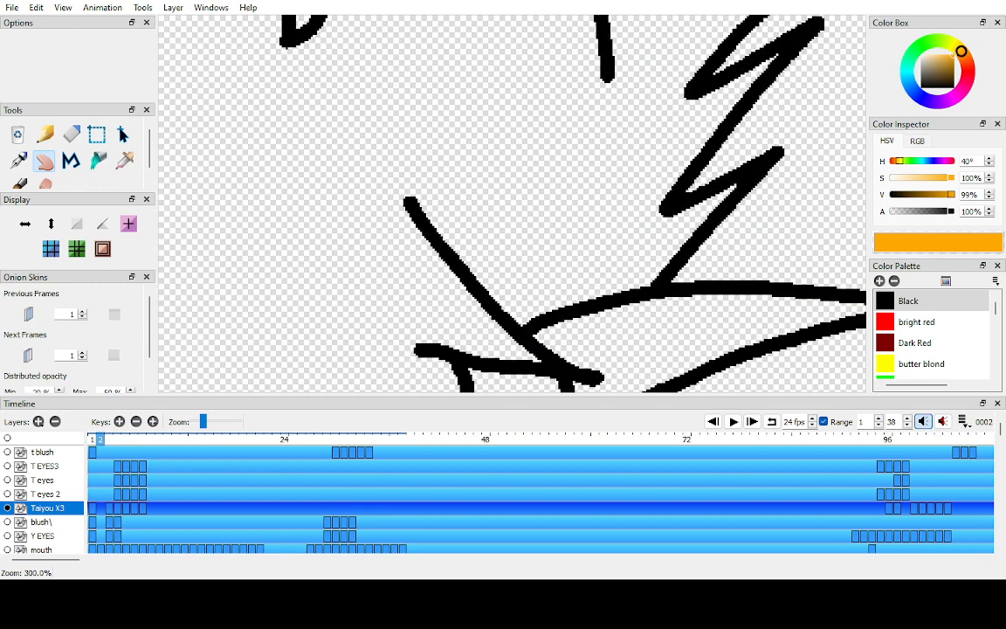
key(k)
click(512, 204)
key(h)
- Fill the front leg and paw below the sleeve with orange
scroll(512, 203, up, 1)
drag(490, 350, 580, 132)
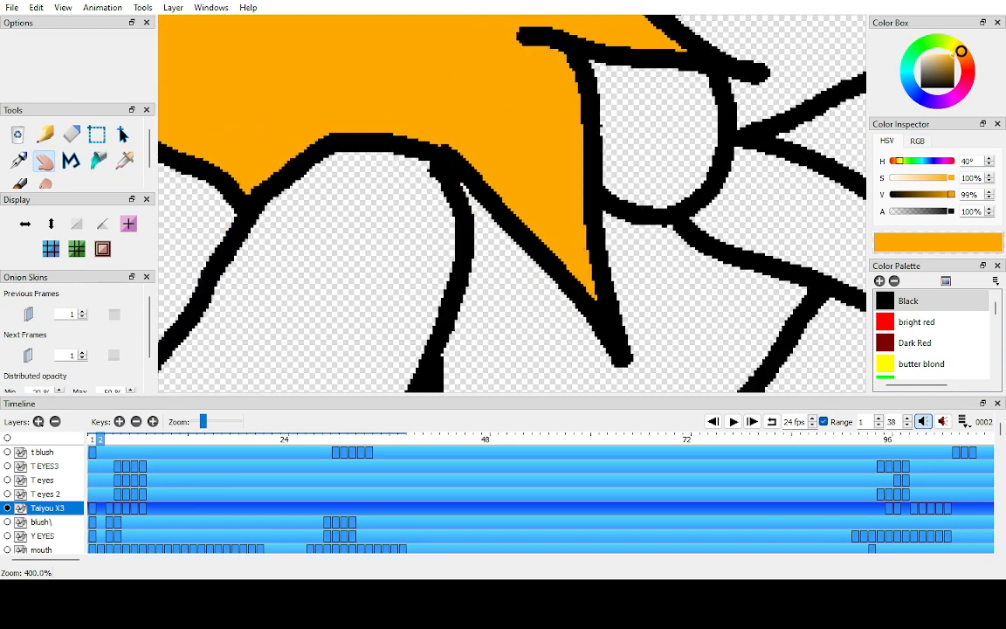
mouse_move(393, 183)
mouse_down()
mouse_move(496, 225)
mouse_move(747, 215)
mouse_up()
drag(541, 376, 544, 247)
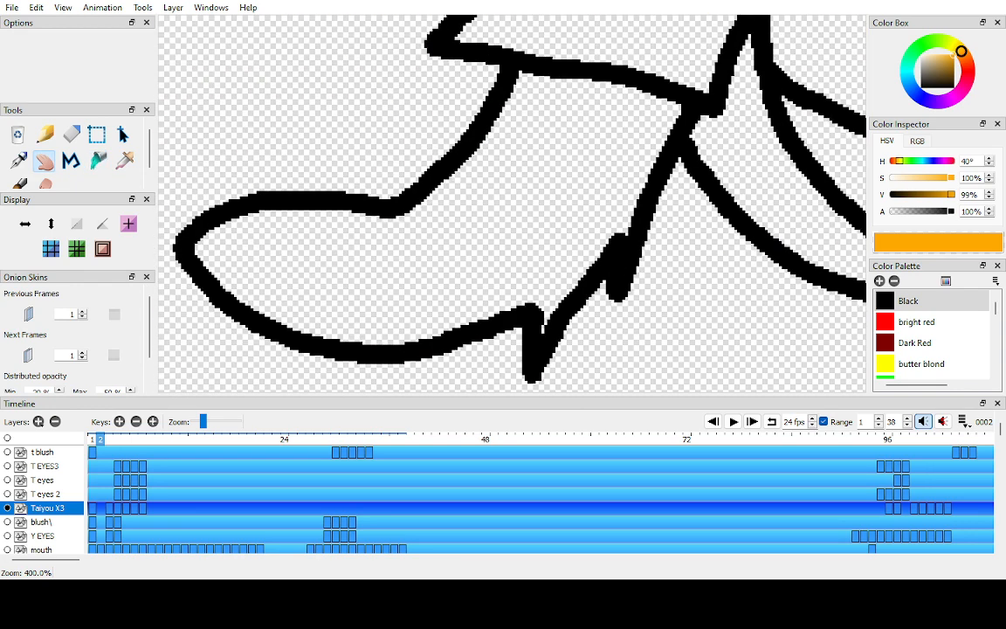
key(k)
click(544, 247)
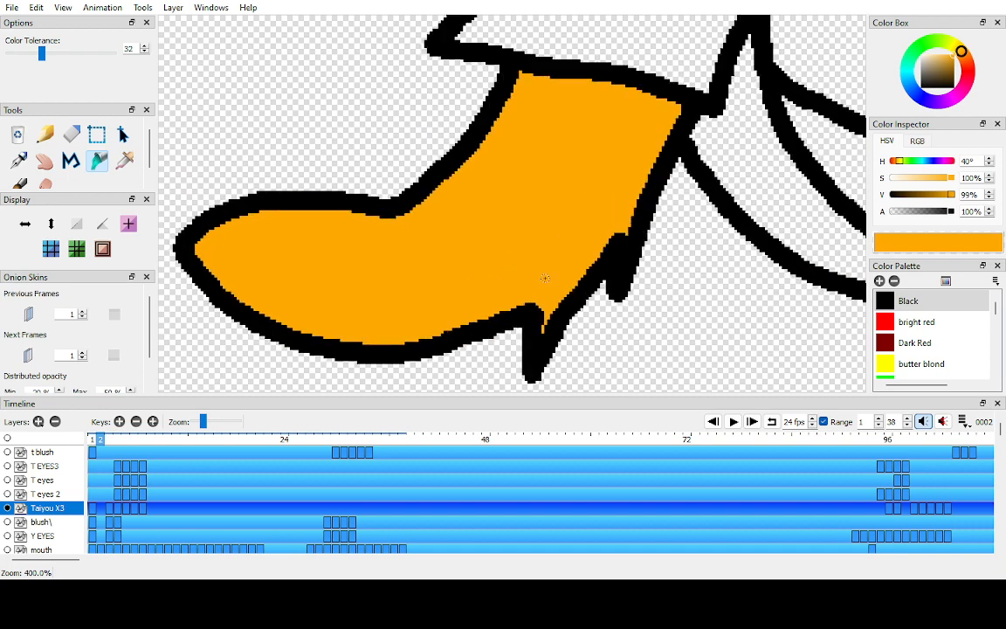
- Fill the small gap inside the narrow spike below the muzzle with orange
key(h)
drag(393, 53, 537, 470)
key(k)
click(432, 208)
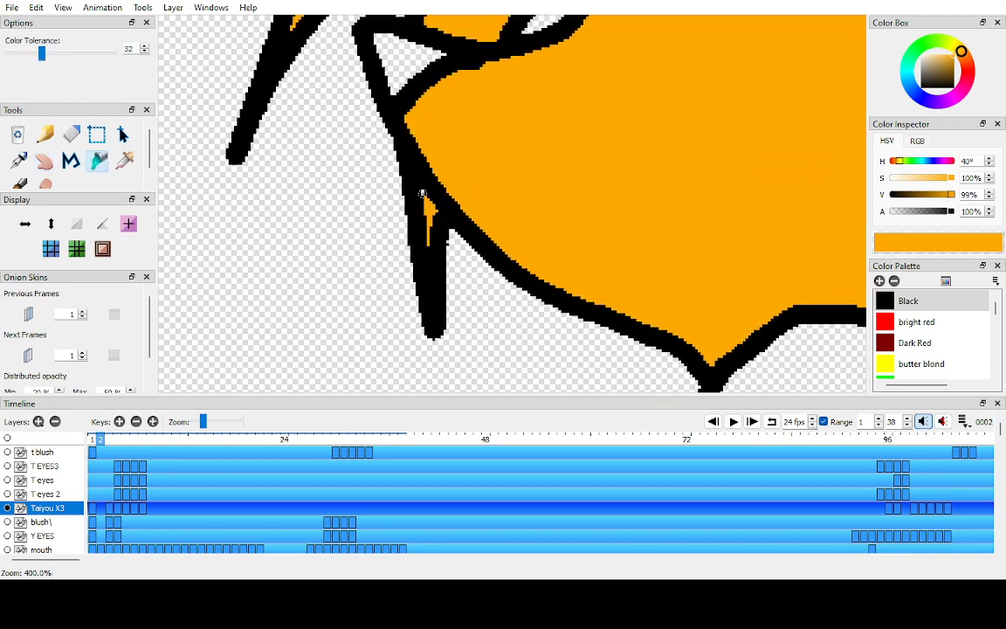
key(h)
drag(426, 158, 479, 233)
scroll(524, 188, down, 1)
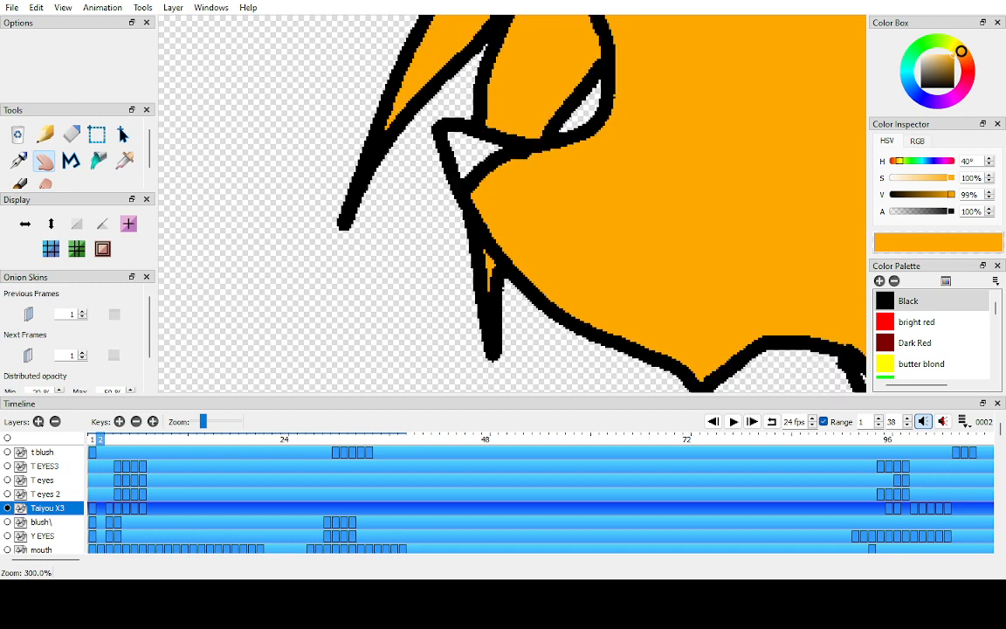
scroll(524, 188, up, 1)
- Fill the middle hair spike on top of the head and the tiny gaps at the neighbouring spike tips with orange
drag(524, 53, 488, 382)
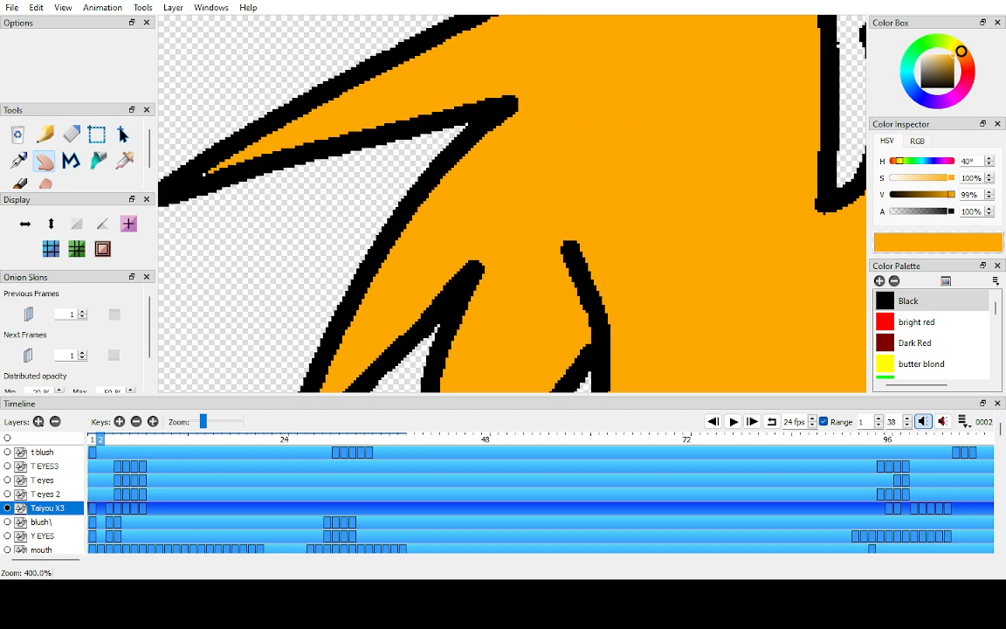
key(k)
key(h)
drag(576, 24, 406, 389)
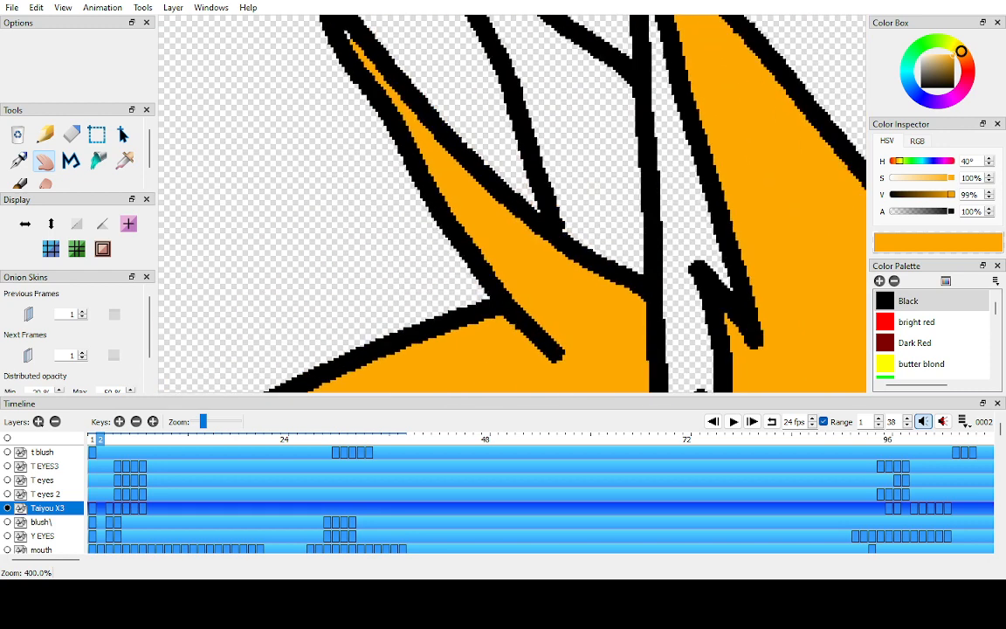
key(k)
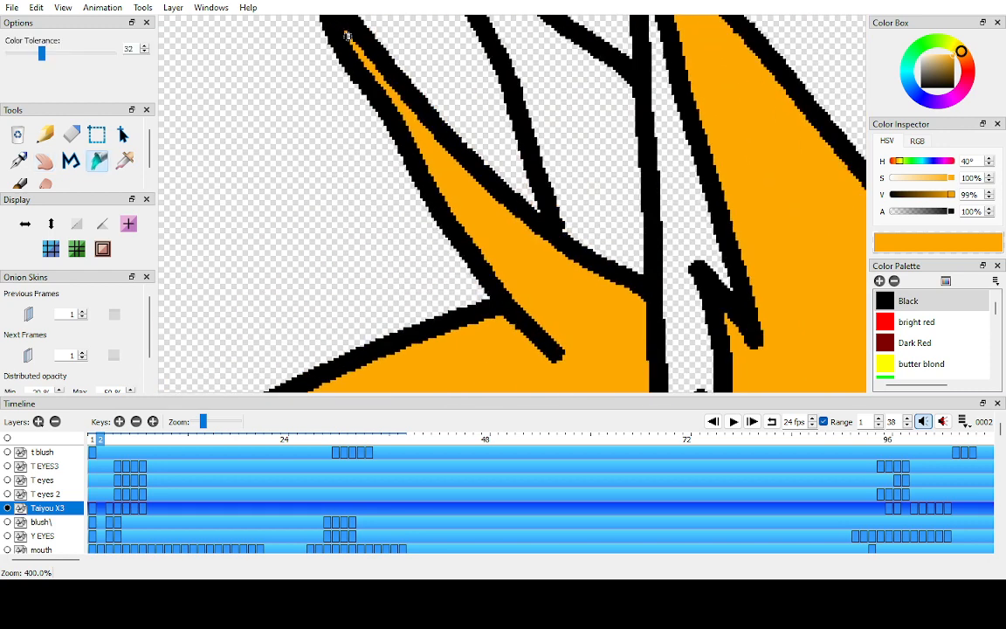
click(580, 111)
key(h)
drag(580, 111, 573, 250)
key(k)
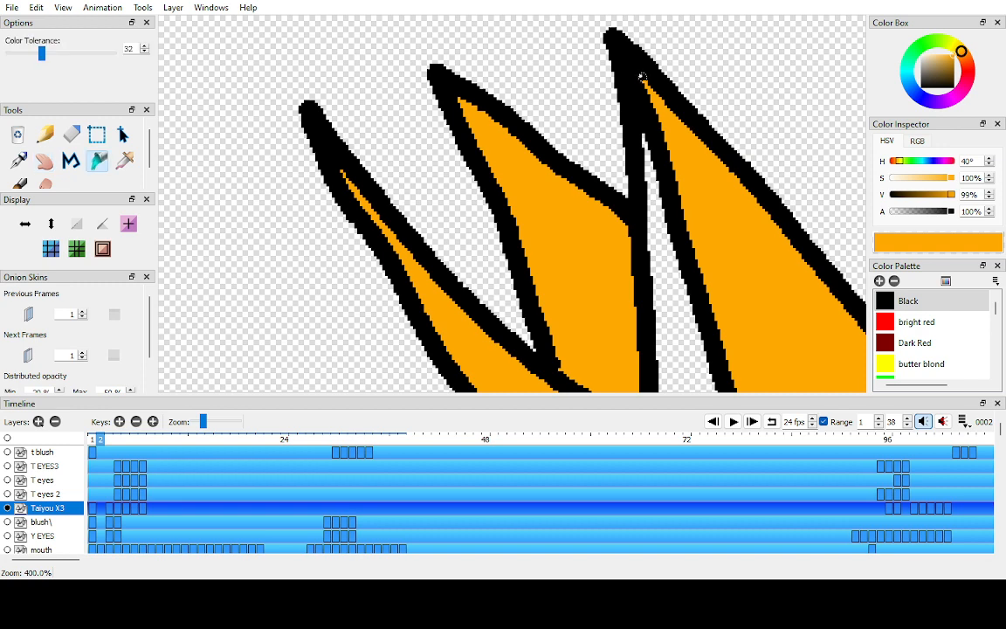
key(h)
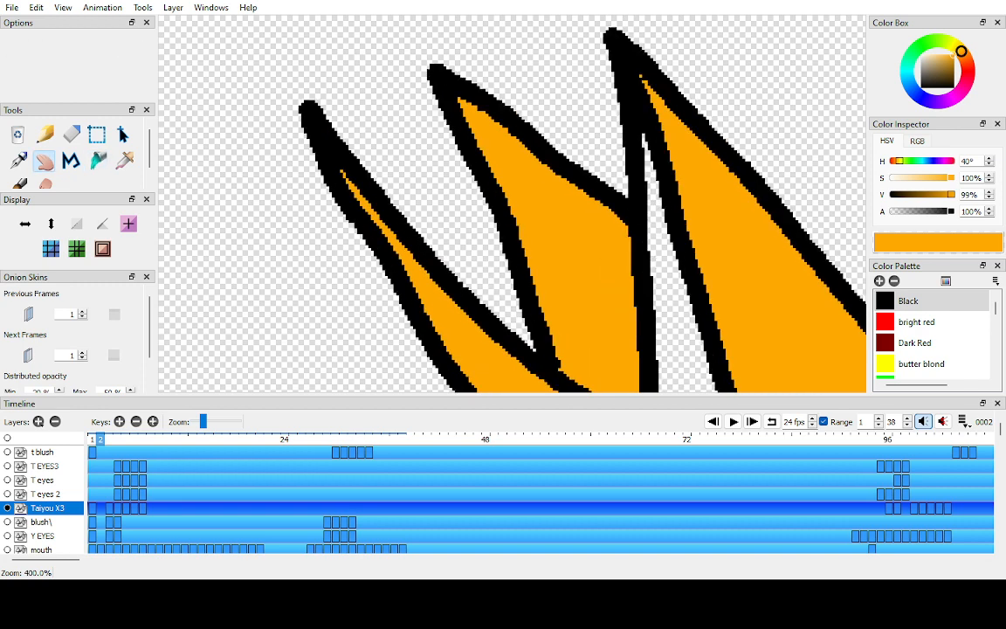
- Fill the tiny gap at the tip of the fur spike on the back of the head with orange and undo the stray fill
drag(642, 76, 518, 41)
drag(559, 349, 426, 201)
drag(725, 350, 216, 60)
key(k)
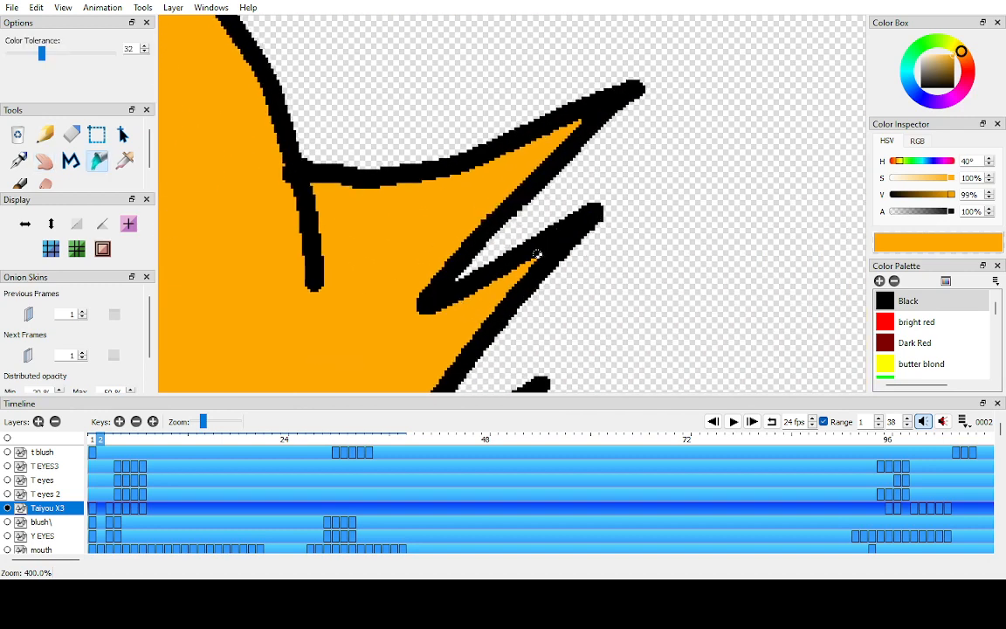
click(540, 256)
key(ctrl+z)
key(h)
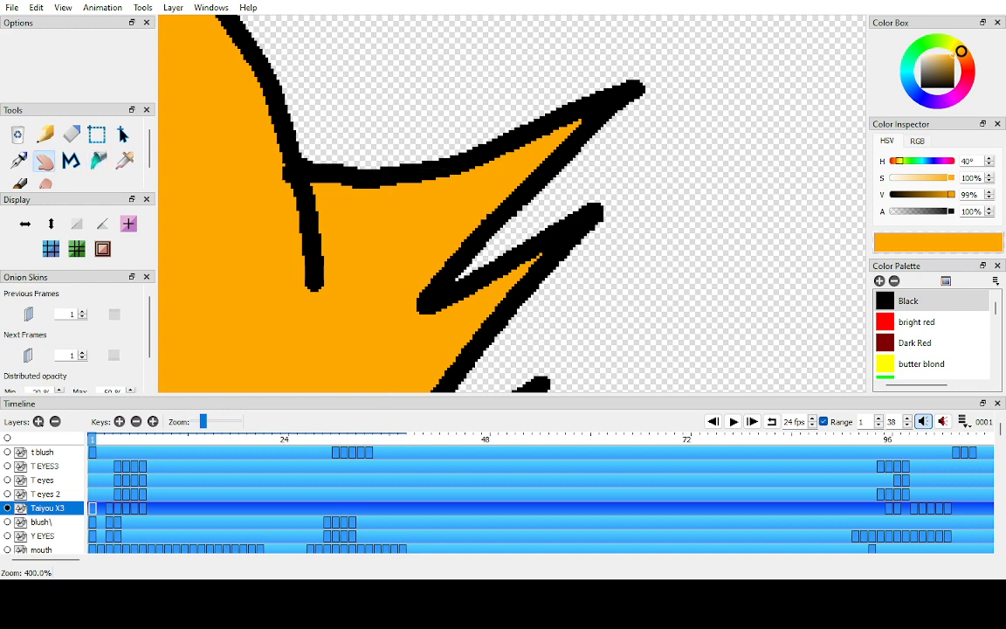
- Fill the rear leg and paw on frame 1 with orange
drag(393, 350, 452, 105)
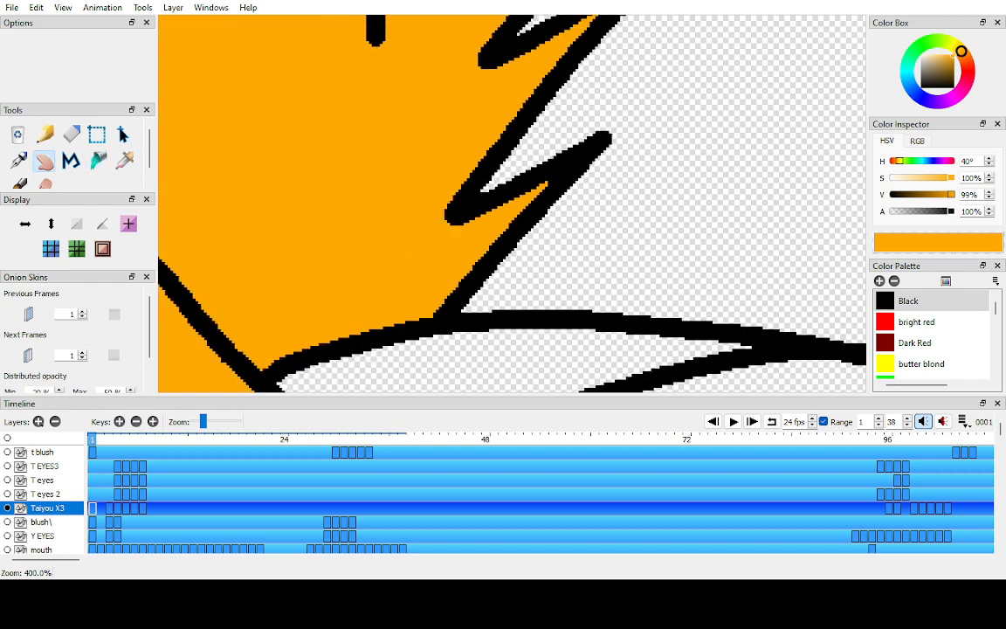
drag(393, 315, 647, 102)
drag(511, 315, 416, 159)
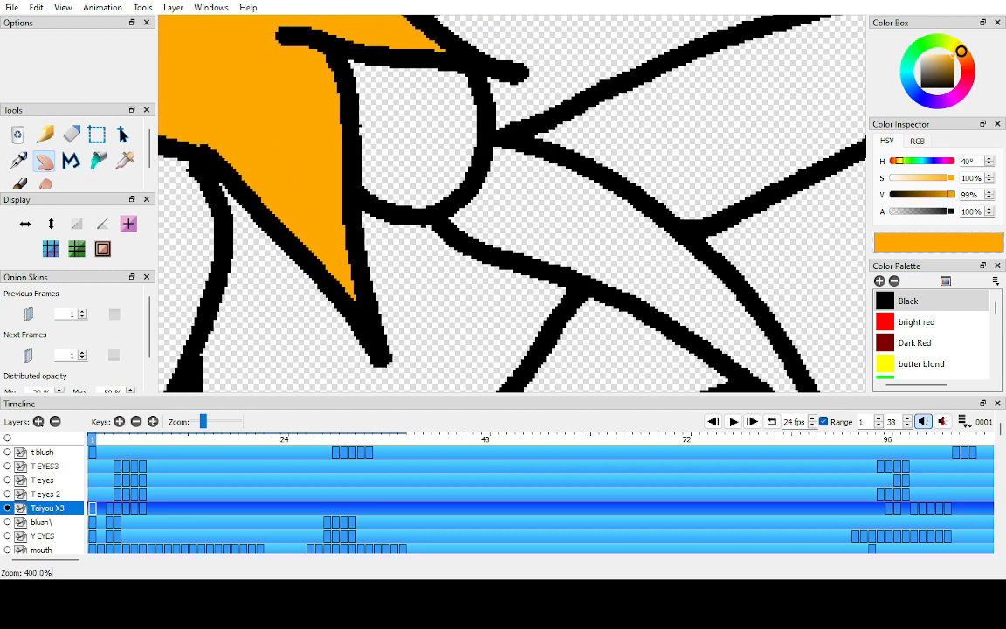
scroll(512, 203, down, 4)
drag(512, 227, 516, 129)
scroll(512, 204, up, 4)
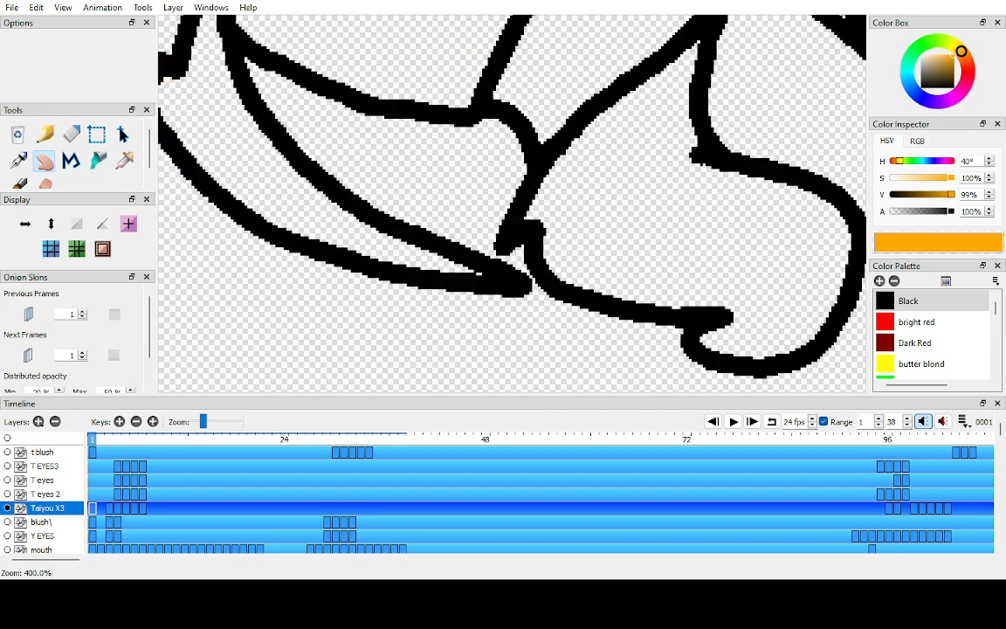
drag(672, 207, 612, 224)
key(k)
click(611, 224)
key(h)
scroll(512, 203, down, 4)
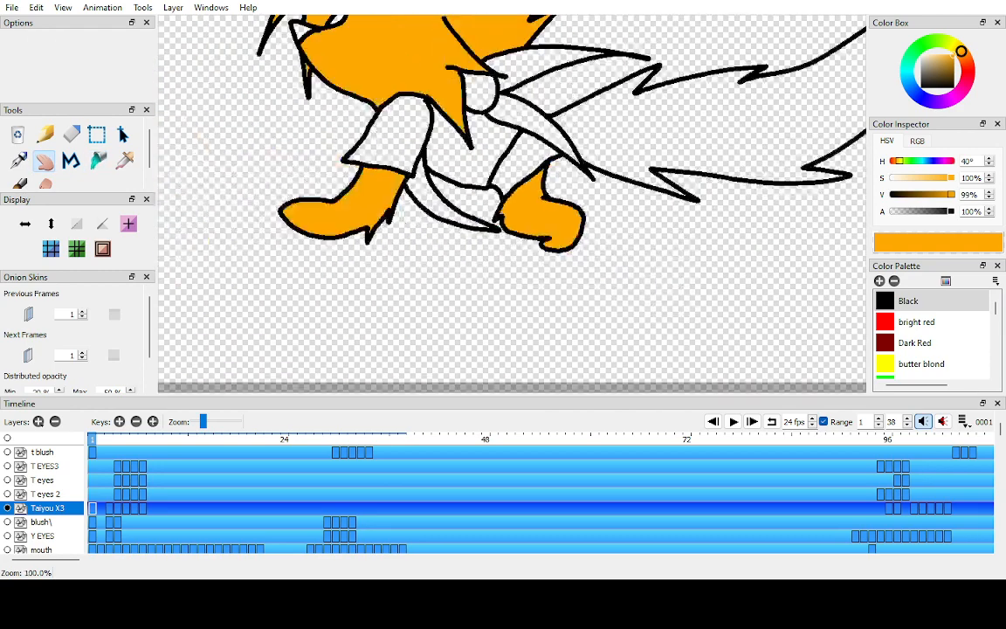
- Compare the colouring of the first drawing with the following frames up to frame 4
key(period)
key(period)
key(period)
key(comma)
key(comma)
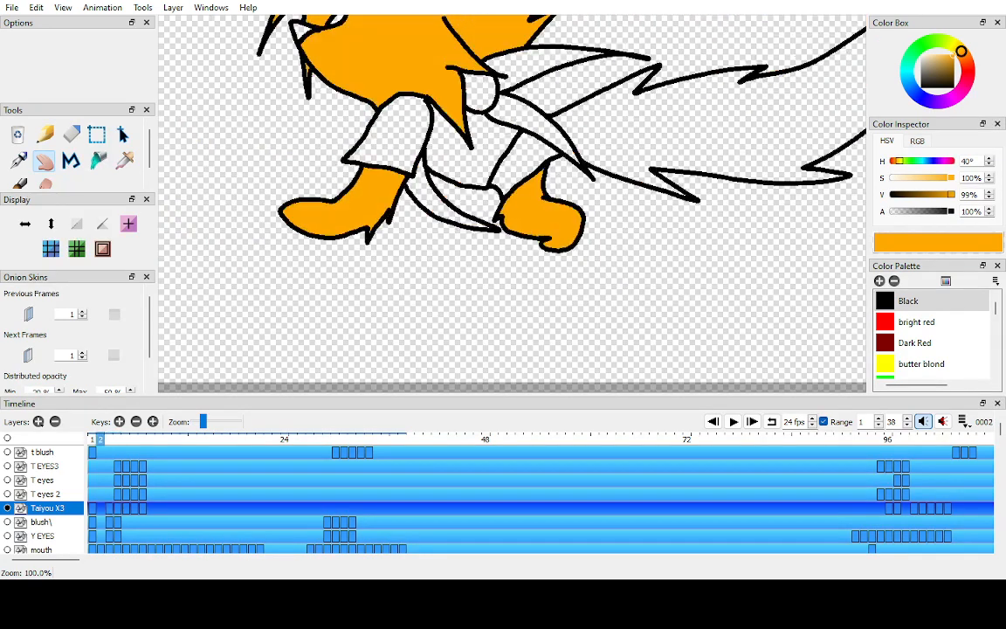
- Fill the tail on frame 1 with the orange fur colour
drag(531, 193, 502, 166)
scroll(512, 204, up, 4)
key(k)
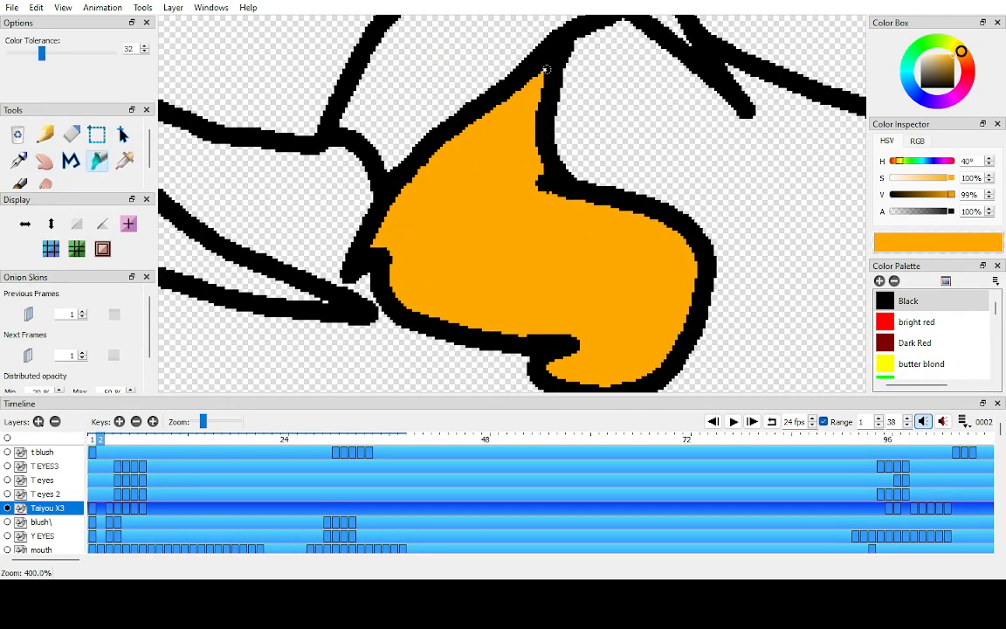
key(h)
drag(524, 227, 512, 203)
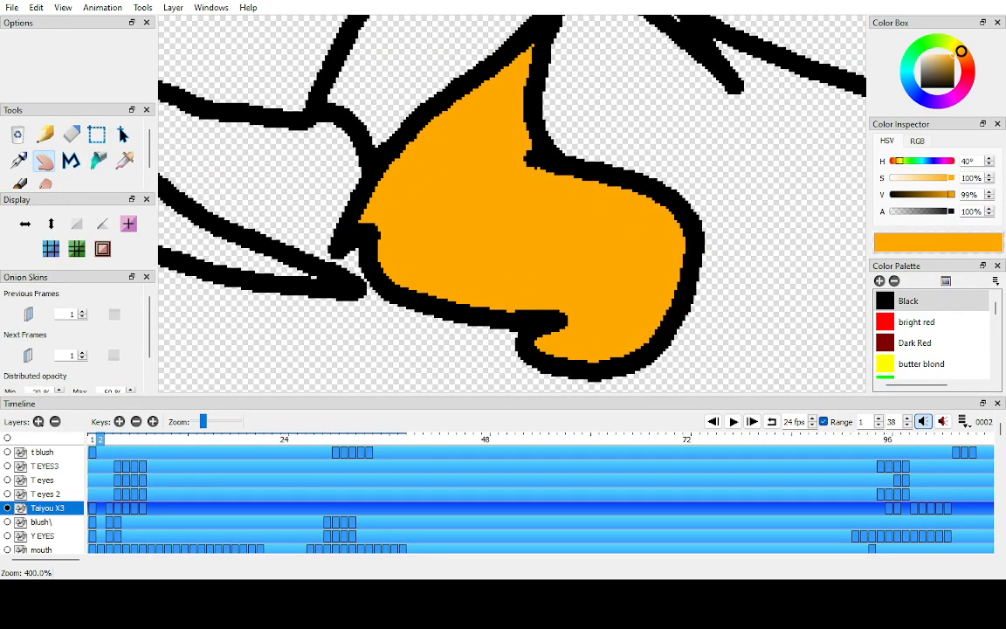
drag(611, 97, 430, 307)
key(k)
click(651, 181)
key(h)
drag(655, 210, 387, 135)
key(k)
key(h)
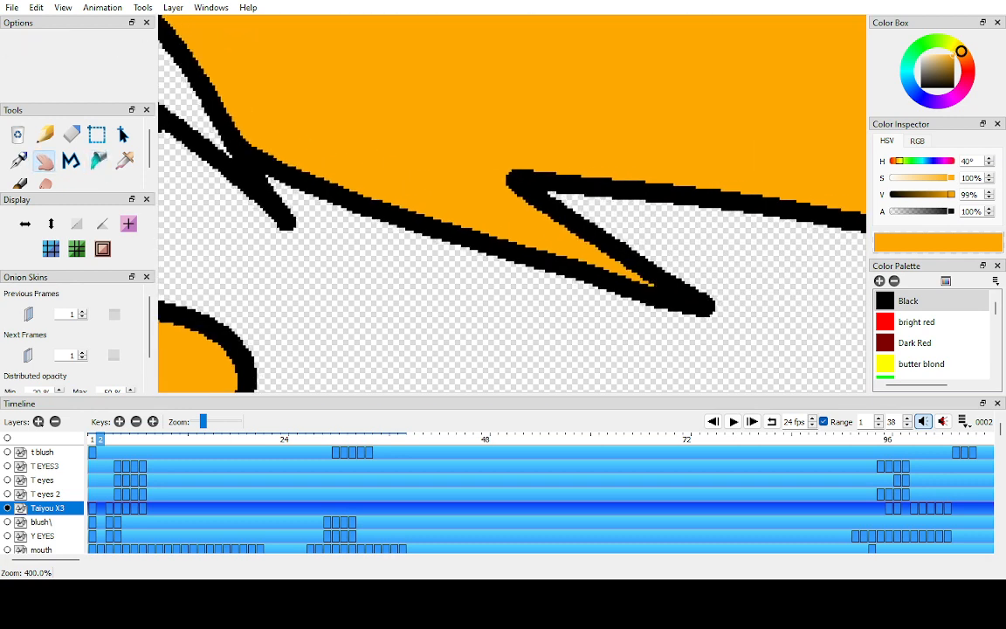
- Examine the tail's outline and spike tips on frame 1 for areas left without orange
drag(652, 284, 245, 349)
drag(787, 323, 219, 105)
mouse_move(525, 43)
mouse_down()
mouse_move(411, 233)
mouse_move(286, 533)
mouse_move(478, 372)
mouse_move(693, 271)
mouse_up()
drag(437, 236, 756, 138)
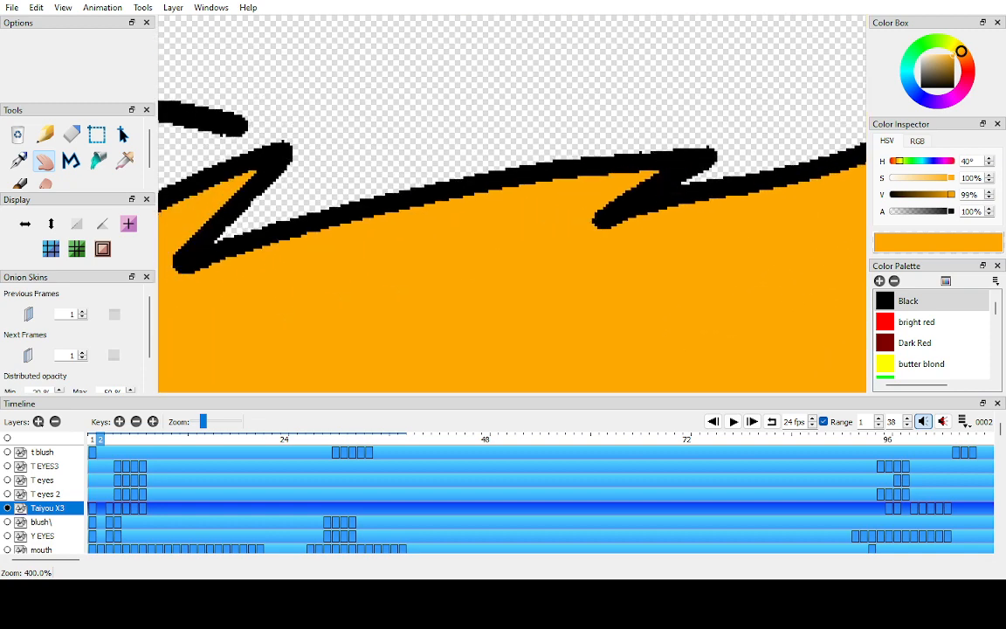
drag(375, 201, 791, 117)
scroll(792, 116, down, 1)
scroll(512, 203, down, 5)
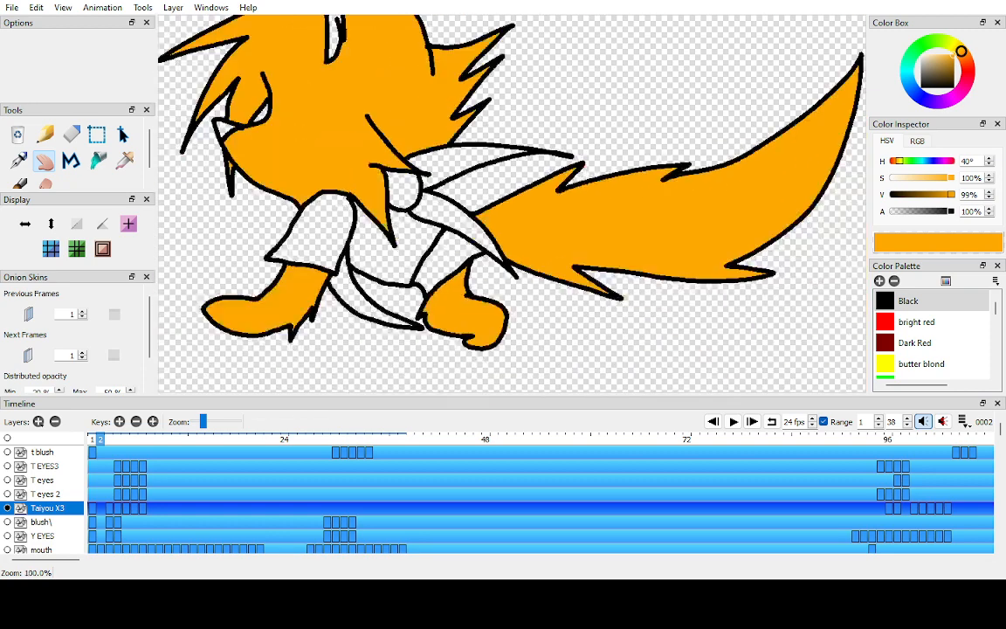
drag(512, 204, 549, 184)
- Compare the colouring of the Taiyou X3 drawings on frames 1, 3 and 4
key(period)
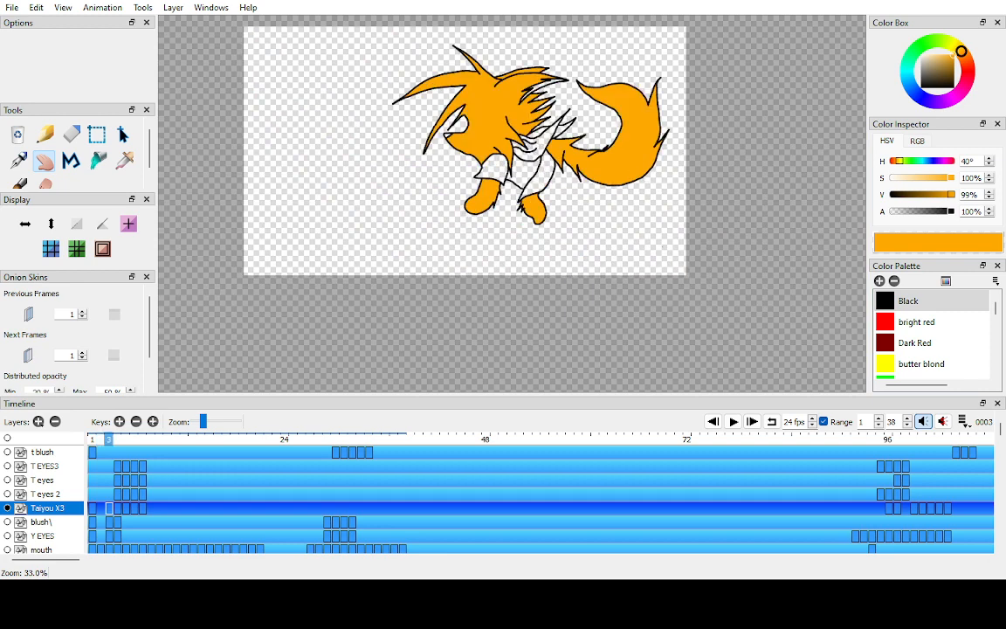
key(period)
key(comma)
key(comma)
key(period)
key(period)
key(comma)
- Duplicate the Taiyou X3 drawing of frame 3 and move the copy from frame 8 to frame 95
key(period)
key(period)
key(period)
key(period)
key(period)
key(ctrl+equal)
key(comma)
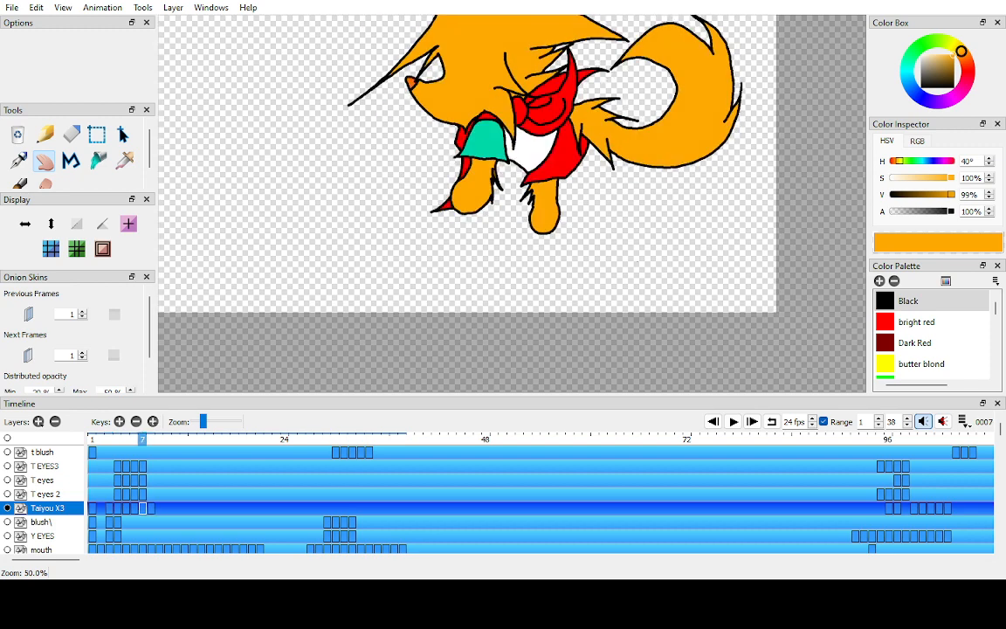
key(period)
click(109, 440)
drag(151, 508, 880, 509)
click(880, 439)
scroll(512, 203, down, 1)
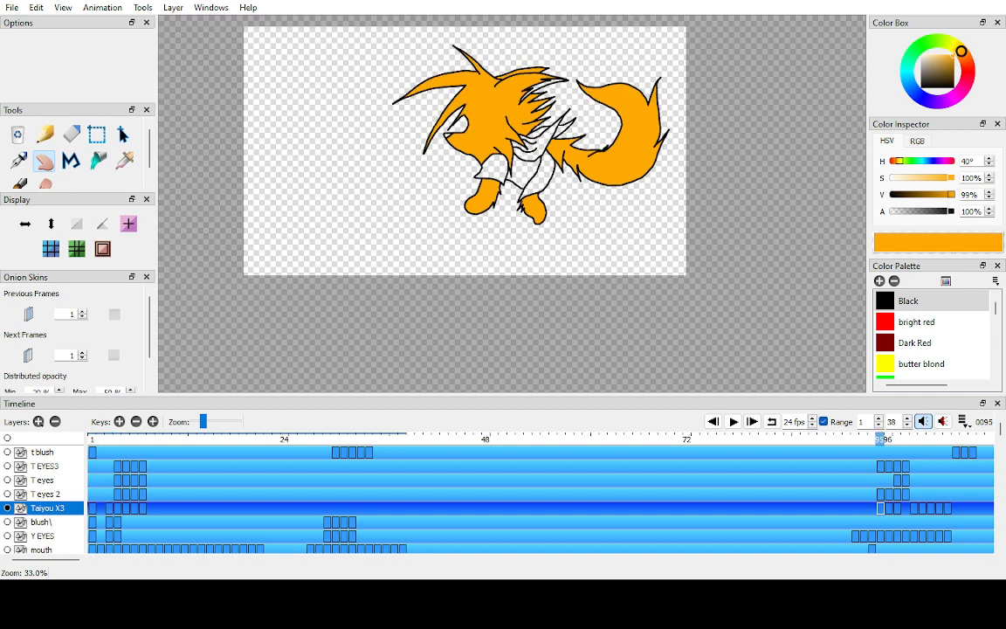
- On frame 3, choose Black as the drawing colour and show the previous and next drawings as onion skins without colour tints
scroll(512, 203, up, 1)
click(109, 440)
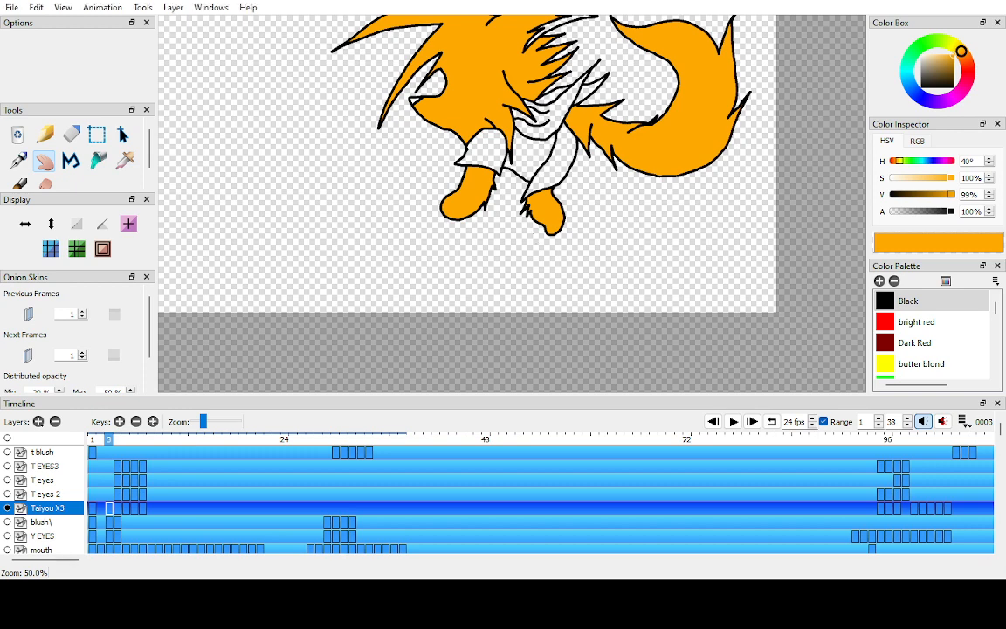
drag(444, 112, 512, 204)
scroll(512, 204, up, 4)
click(909, 302)
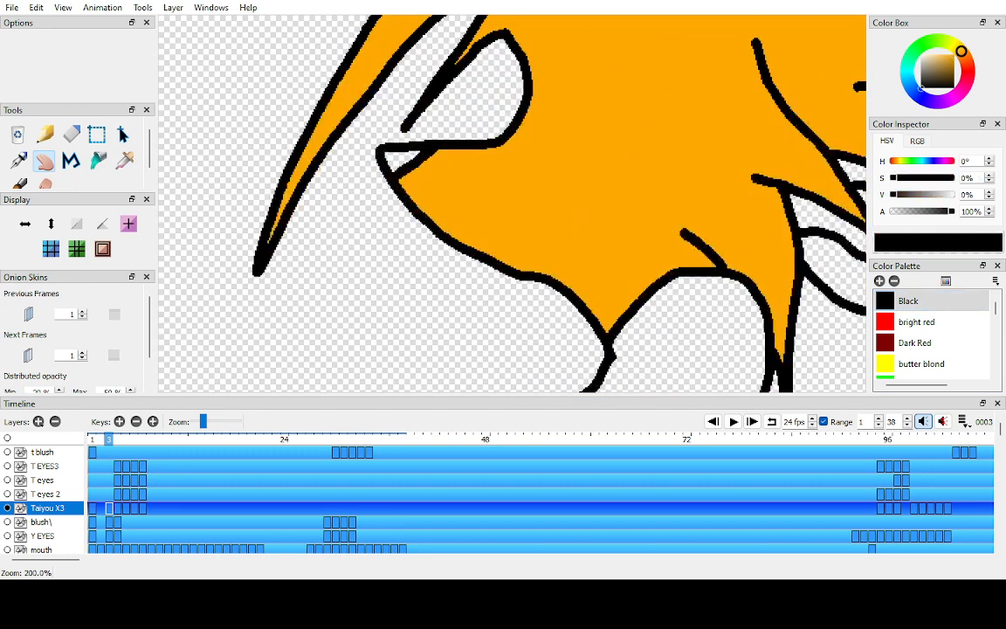
drag(524, 334, 425, 192)
key(space)
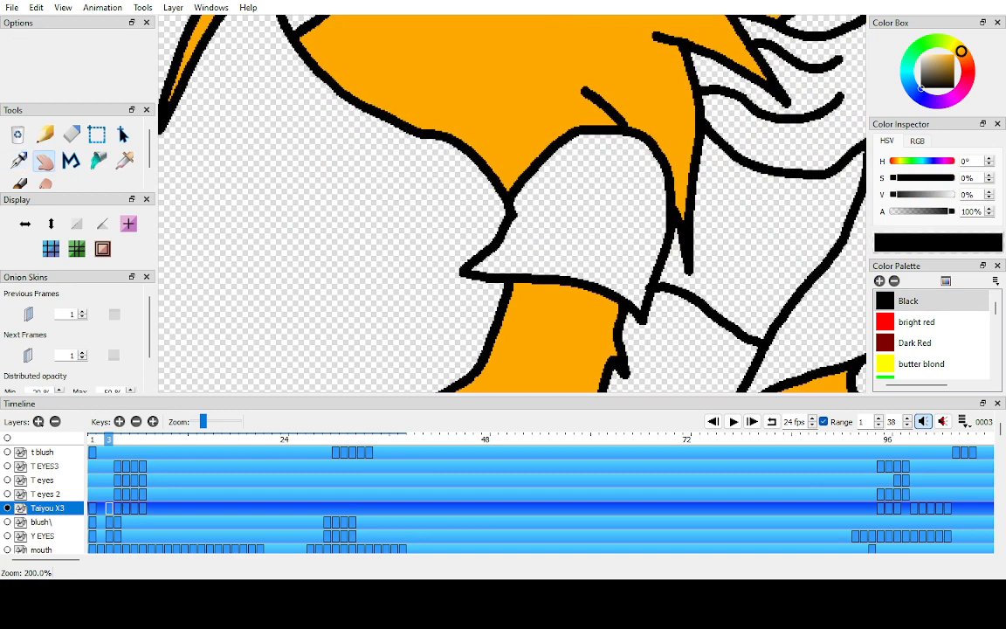
click(29, 314)
click(28, 355)
drag(512, 262, 463, 168)
scroll(512, 204, down, 3)
click(115, 314)
click(115, 355)
scroll(504, 191, up, 1)
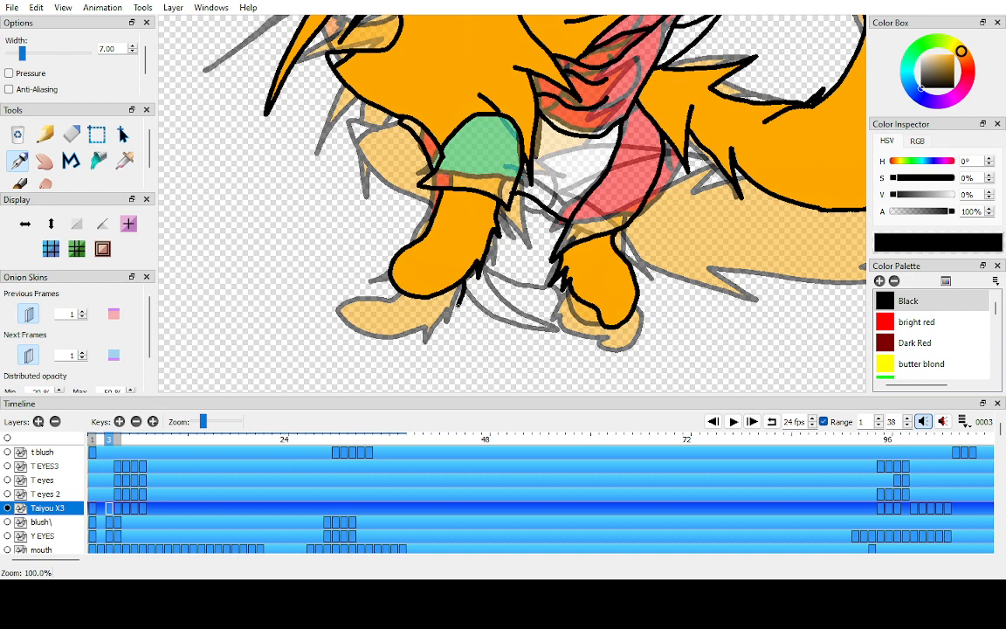
- Draw the missing black outlines of the hanging scarf end behind the front leg and the fold at the neck on frame 3
drag(449, 316, 511, 226)
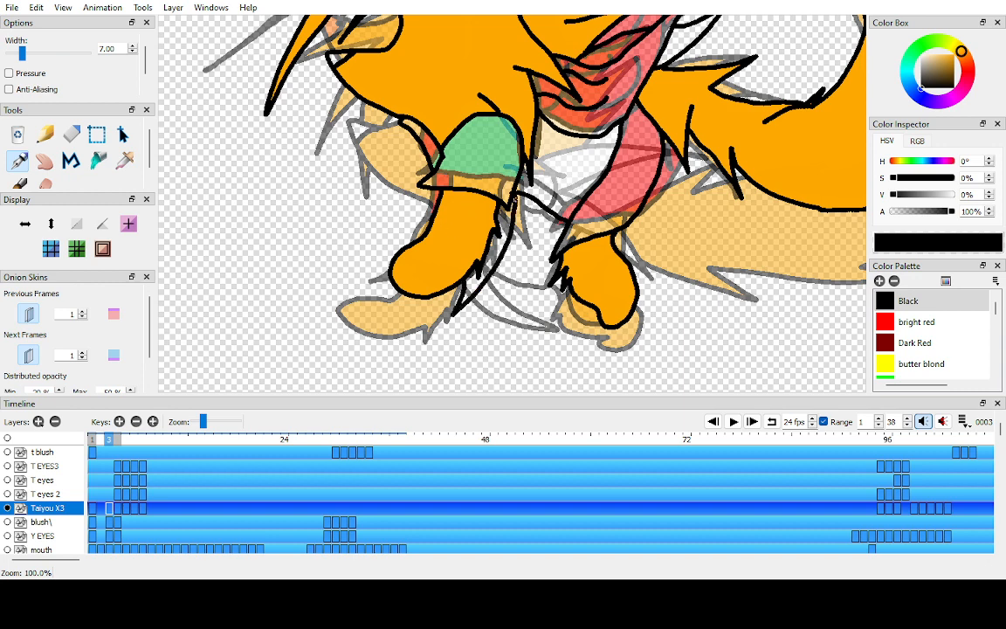
key(h)
drag(477, 160, 406, 282)
scroll(406, 282, up, 2)
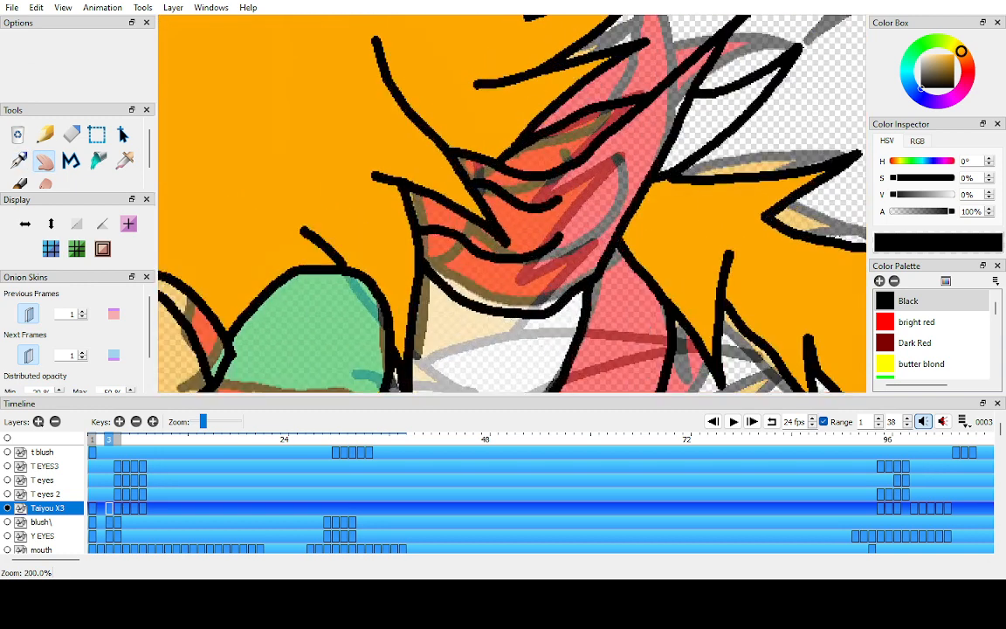
key(p)
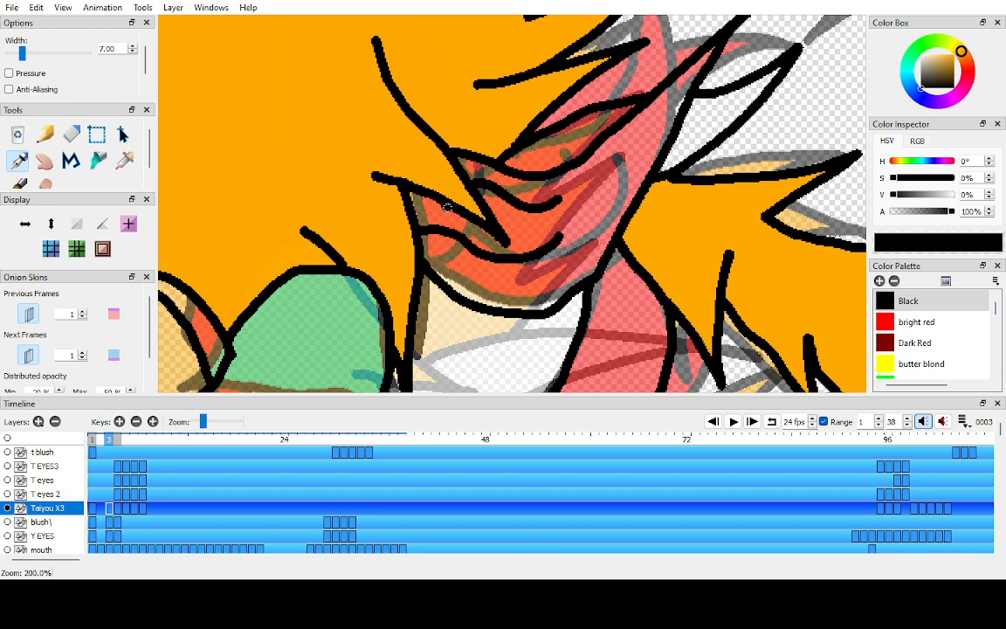
drag(447, 207, 444, 281)
- Reduce the eraser width and erase the surplus line beside the new neck fold on frame 3
key(e)
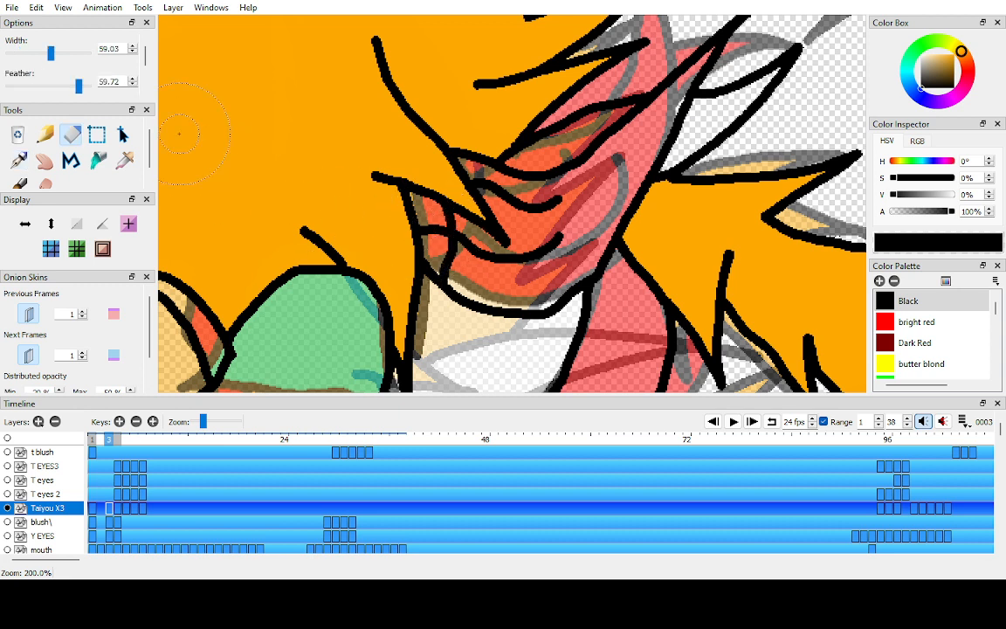
mouse_move(145, 56)
mouse_down()
mouse_move(145, 76)
mouse_move(145, 53)
mouse_up()
click(8, 58)
click(133, 52)
key(Down)
key(Down)
key(Down)
key(Down)
key(Down)
key(Down)
key(Down)
key(Down)
key(Down)
key(Down)
key(Down)
key(Down)
key(Down)
key(Down)
key(Down)
key(Down)
key(Down)
key(Down)
key(Down)
key(Down)
key(Down)
key(Down)
key(Down)
key(Down)
key(Down)
- Turn off the previous-frame and next-frame onion skins
key(h)
key(o)
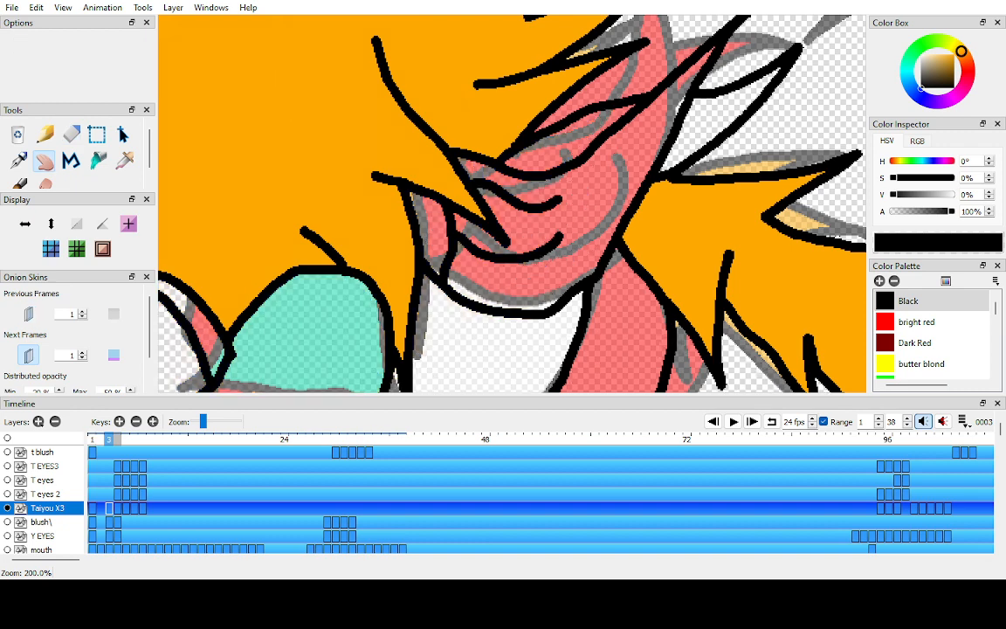
key(alt+o)
key(ctrl+Down)
key(ctrl+Down)
key(ctrl+Down)
drag(435, 239, 510, 123)
- Pick the orange colour from the front leg on frame 3
key(i)
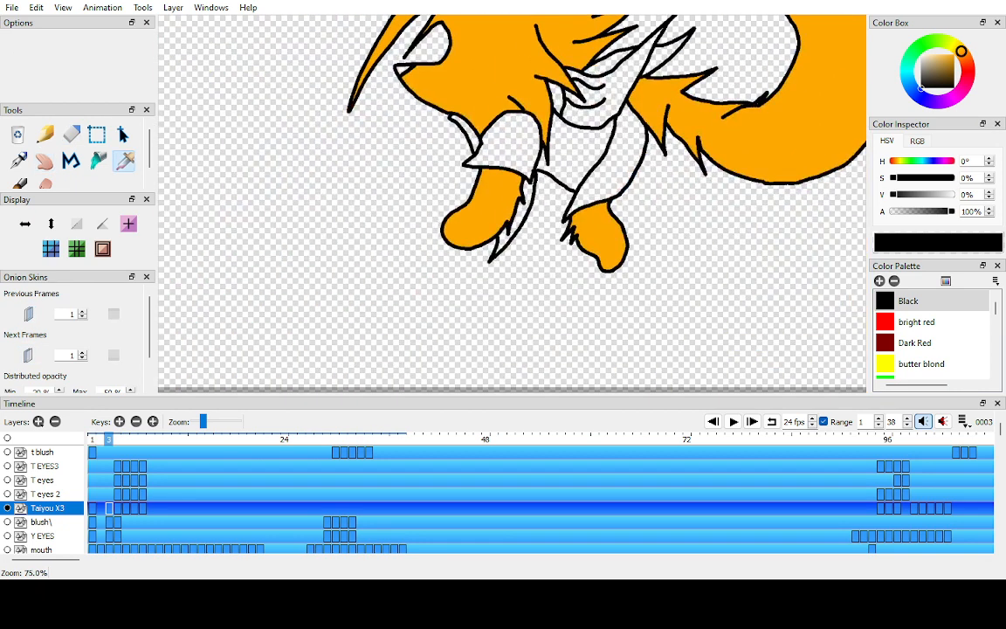
key(ctrl+Up)
key(ctrl+Up)
key(ctrl+Up)
key(ctrl+Up)
click(396, 215)
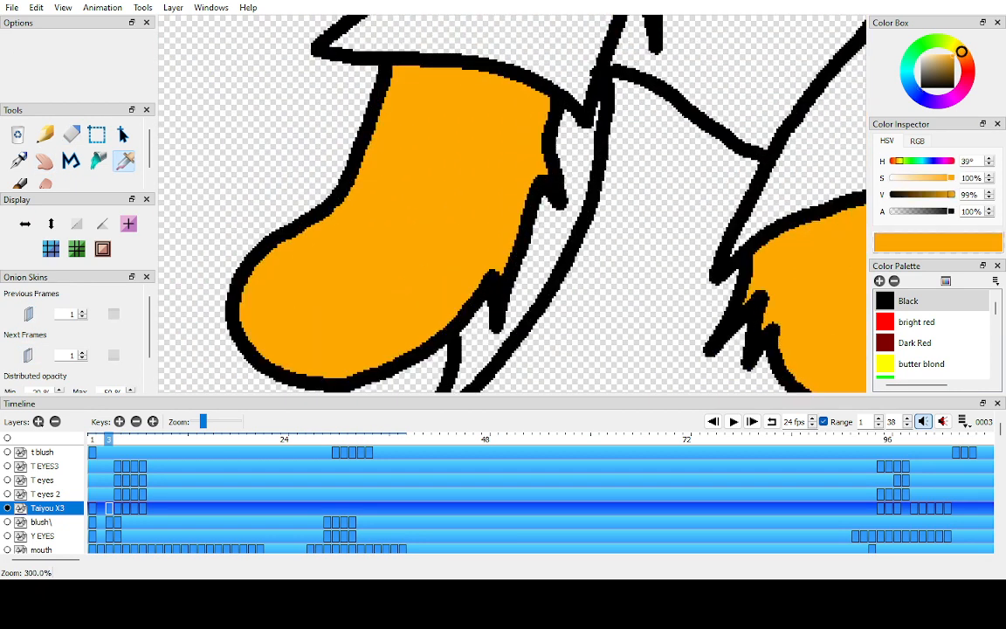
key(ctrl+Down)
key(ctrl+Up)
key(ctrl+Down)
key(ctrl+Down)
- Pick white from the belly on frame 4 and fill the belly on frame 3 with it
key(comma)
key(period)
key(period)
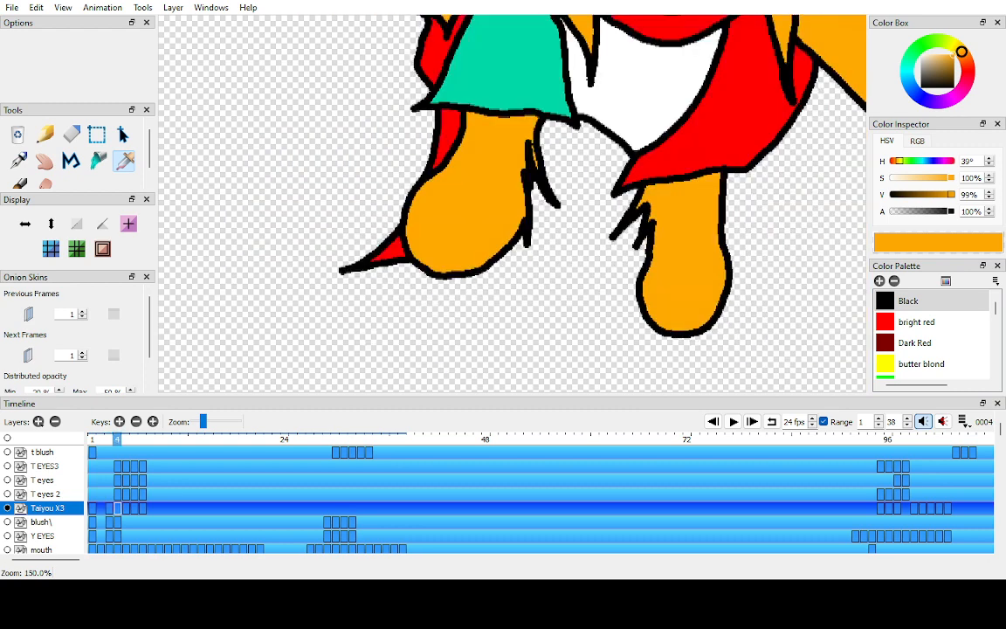
click(651, 94)
key(comma)
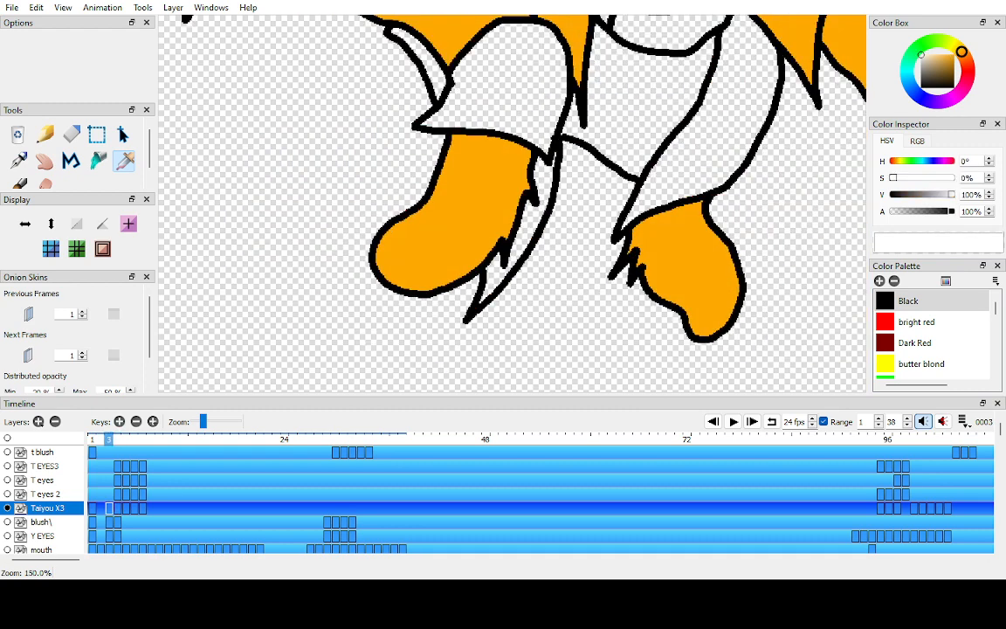
key(k)
click(626, 114)
key(h)
drag(626, 115, 375, 354)
scroll(572, 196, up, 1)
scroll(572, 197, up, 2)
scroll(375, 355, down, 1)
scroll(375, 355, down, 3)
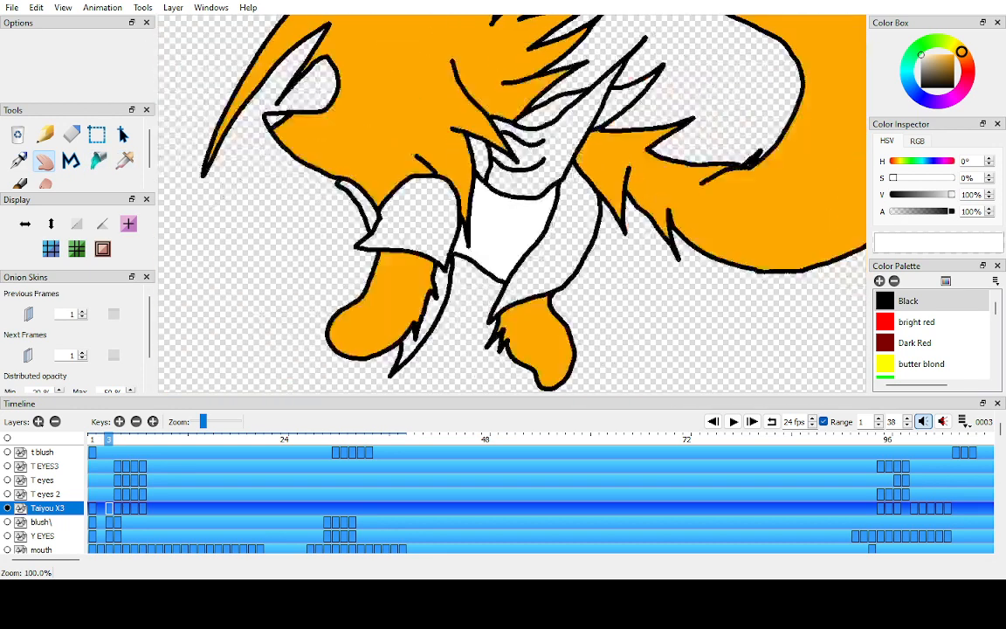
- Fill the belly on frame 1 with white, including the narrow sliver between the sleeve and the fur spike
key(comma)
scroll(512, 203, up, 3)
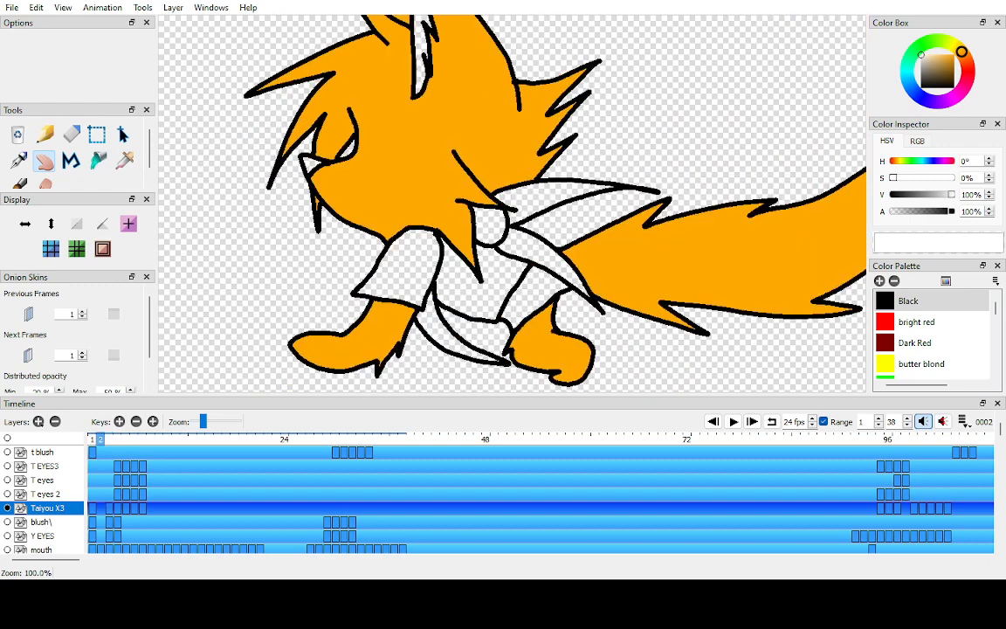
click(470, 377)
key(space)
drag(470, 377, 551, 297)
scroll(509, 191, up, 2)
scroll(491, 183, up, 5)
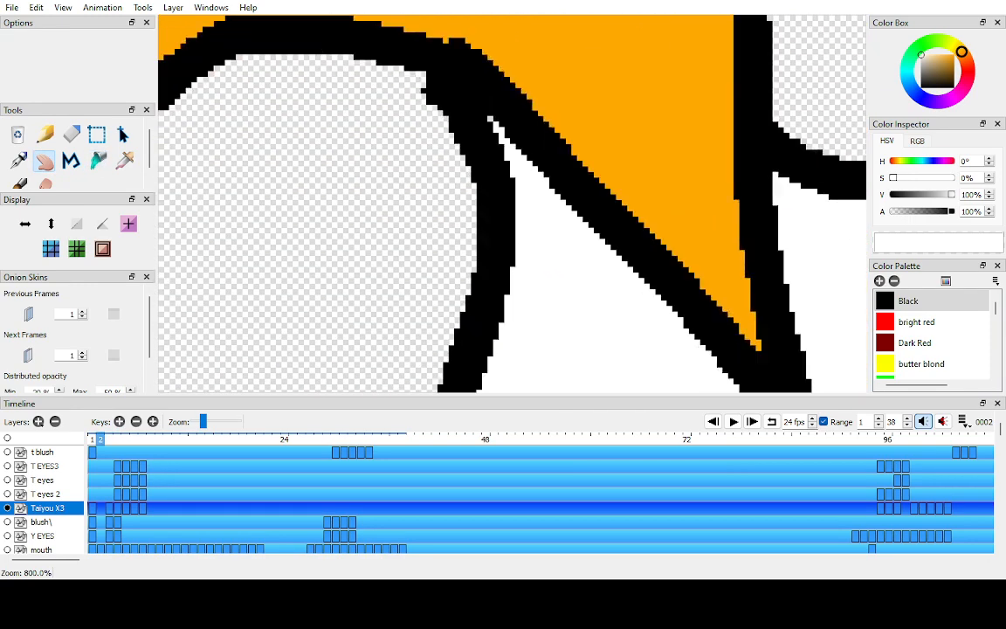
scroll(487, 175, up, 2)
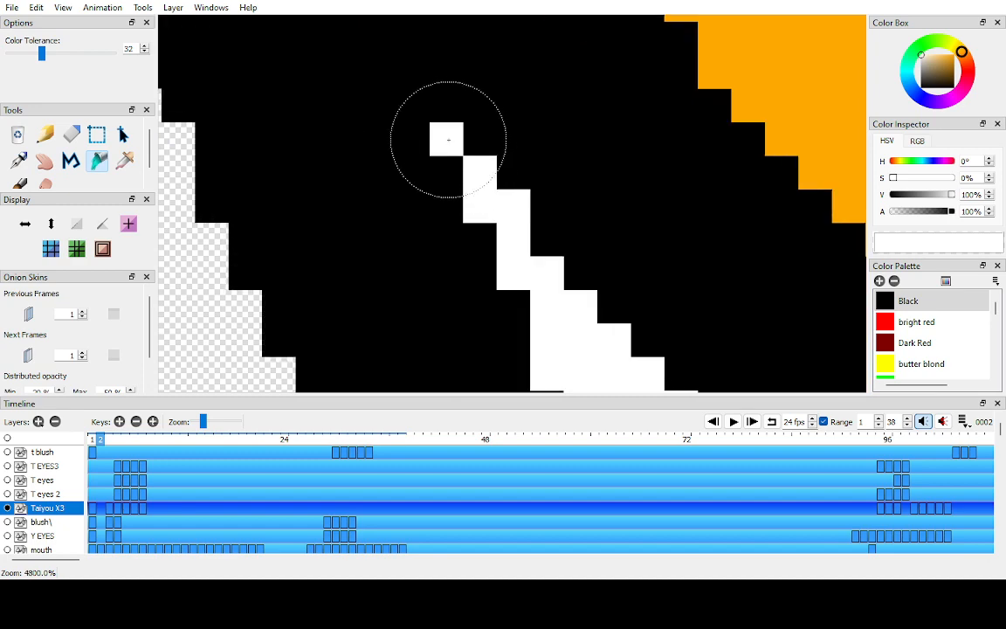
scroll(489, 179, down, 5)
scroll(572, 207, down, 3)
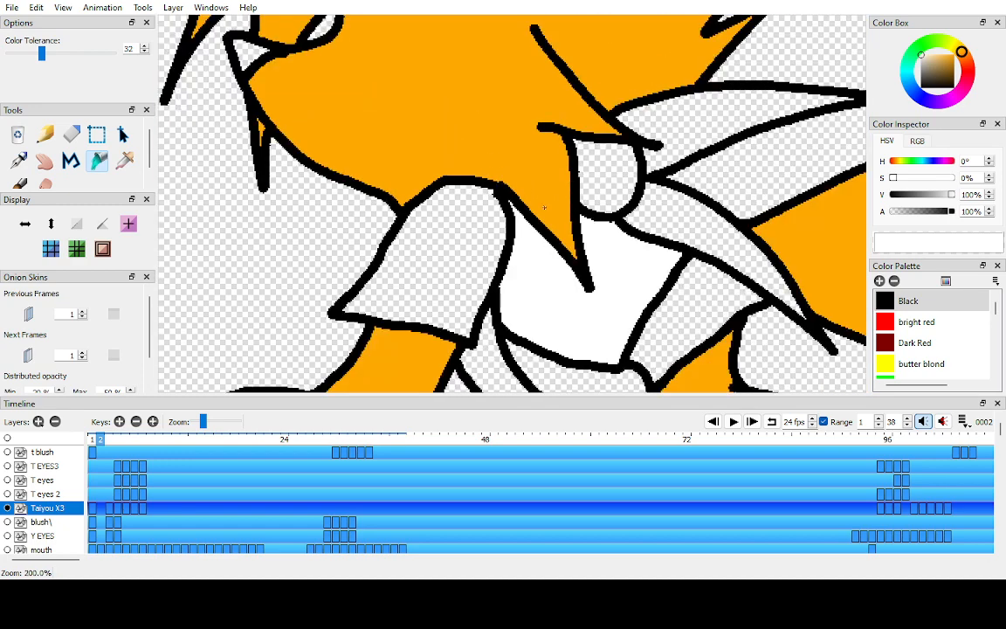
- Pick the teal from the sleeve on frame 4 and fill the sleeves on frames 3 and 1 with it
key(i)
key(period)
key(period)
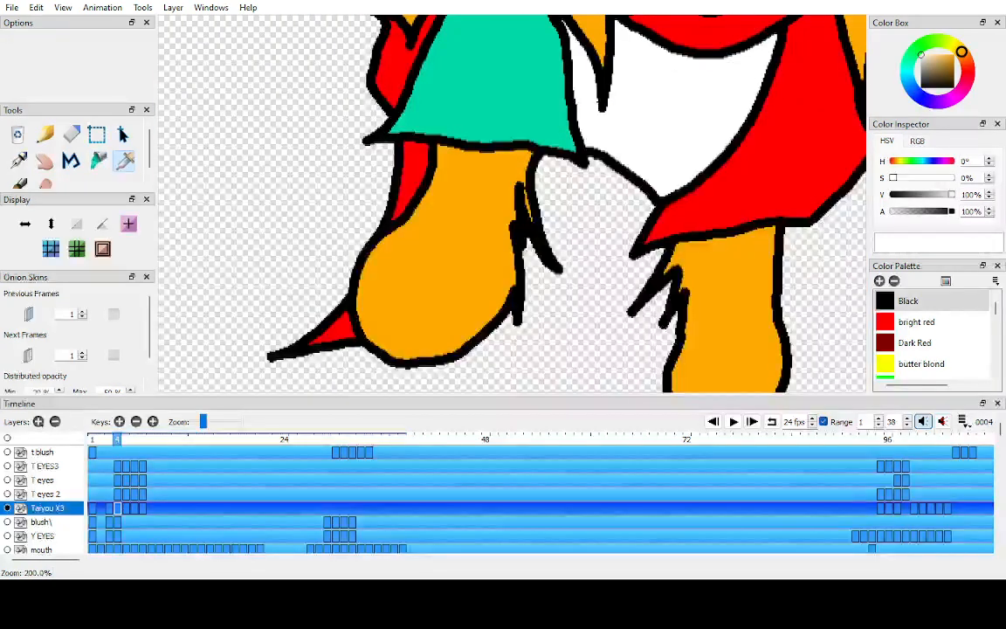
click(498, 96)
key(comma)
key(k)
click(498, 96)
key(h)
key(comma)
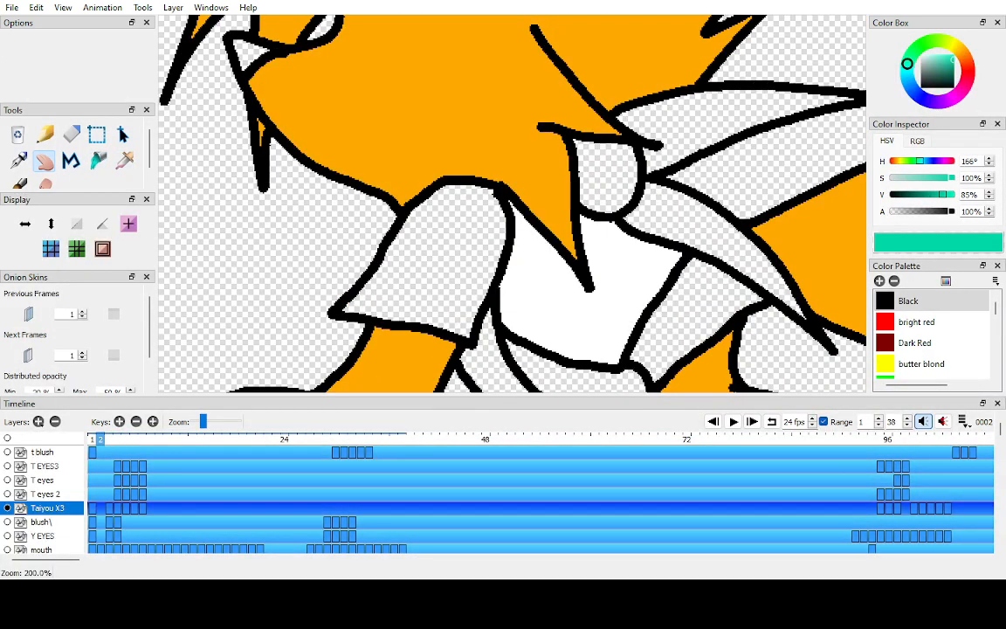
key(k)
click(473, 232)
- Pick the red from the clothing on frame 4 and fill the hanging strip behind the front leg on frame 1
key(i)
key(period)
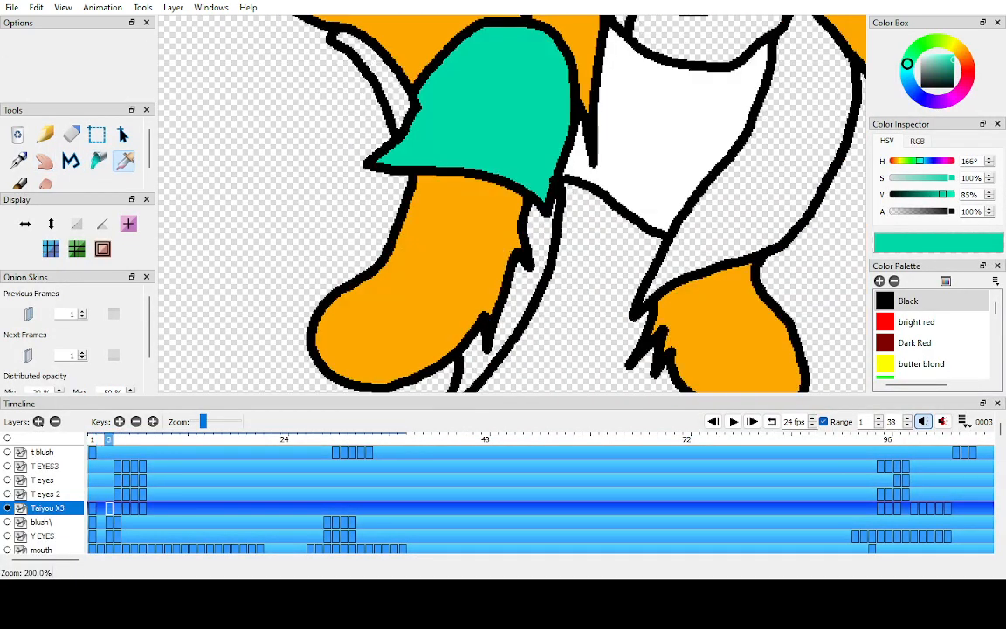
key(period)
click(752, 166)
key(comma)
key(comma)
key(k)
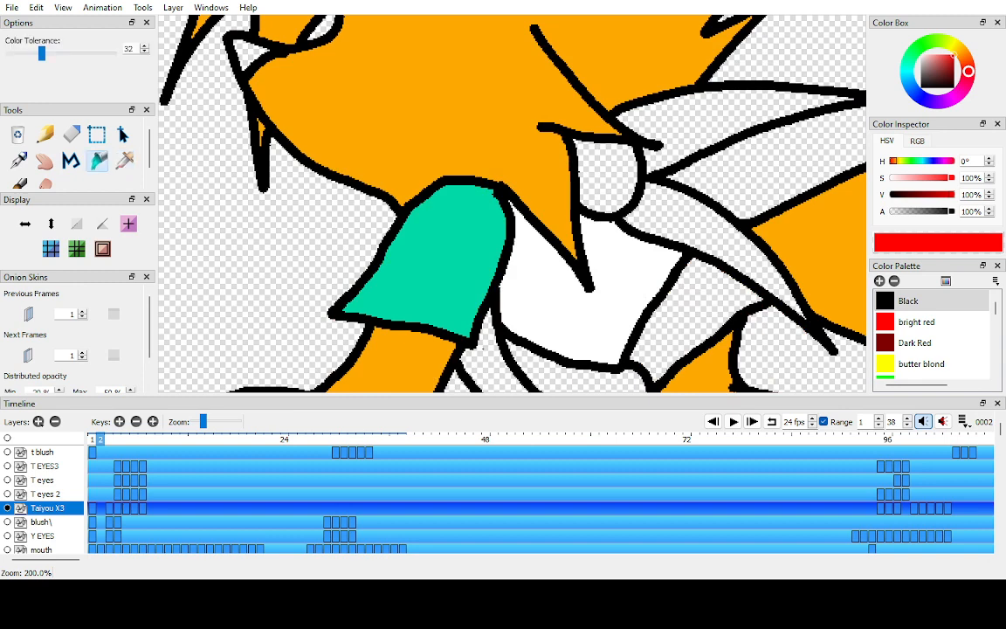
click(489, 349)
key(h)
drag(559, 306, 521, 207)
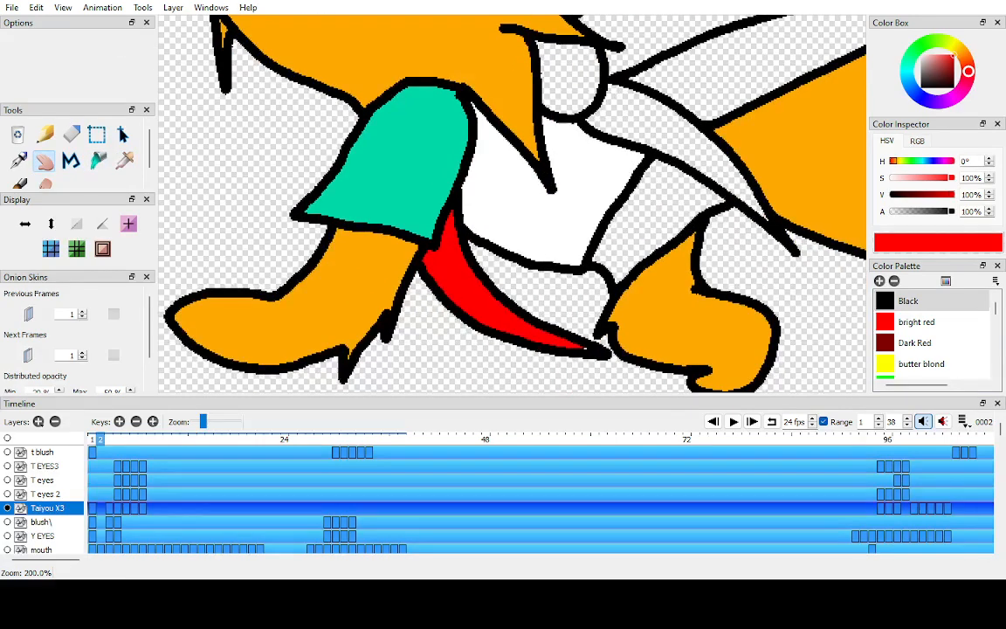
- Fill the cloth above the rear leg, the neck piece and the strip along the back on frame 1 with red
key(k)
click(648, 220)
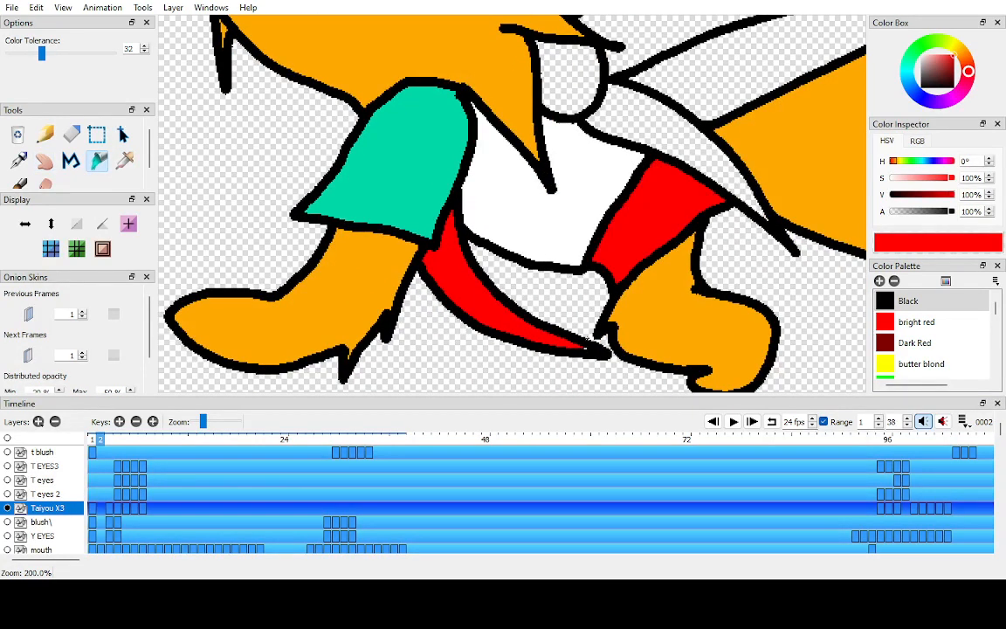
click(610, 120)
key(h)
drag(582, 344, 548, 333)
key(k)
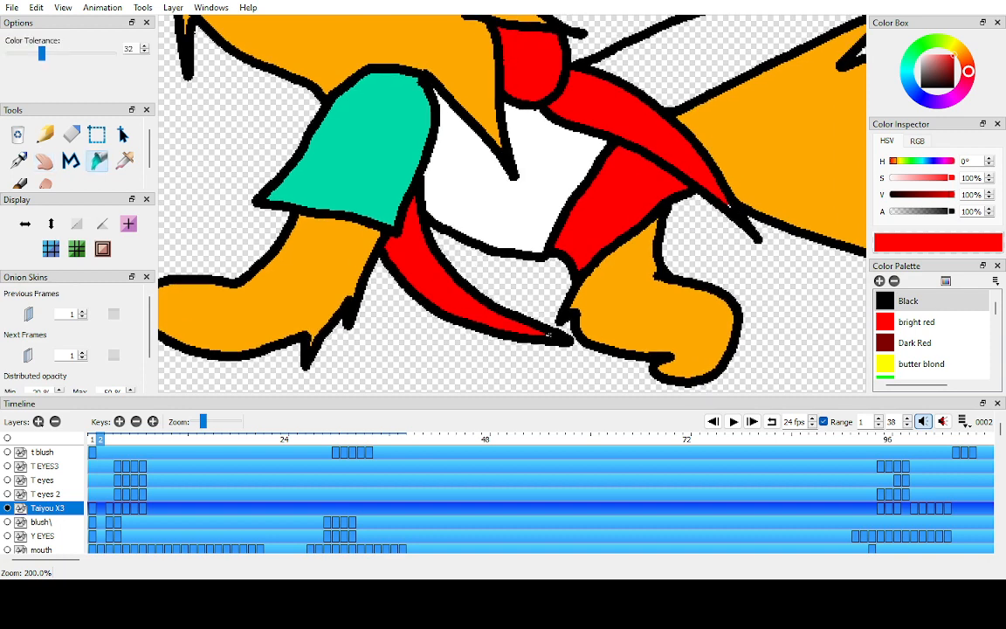
click(549, 333)
key(ctrl+z)
key(h)
drag(568, 209, 437, 293)
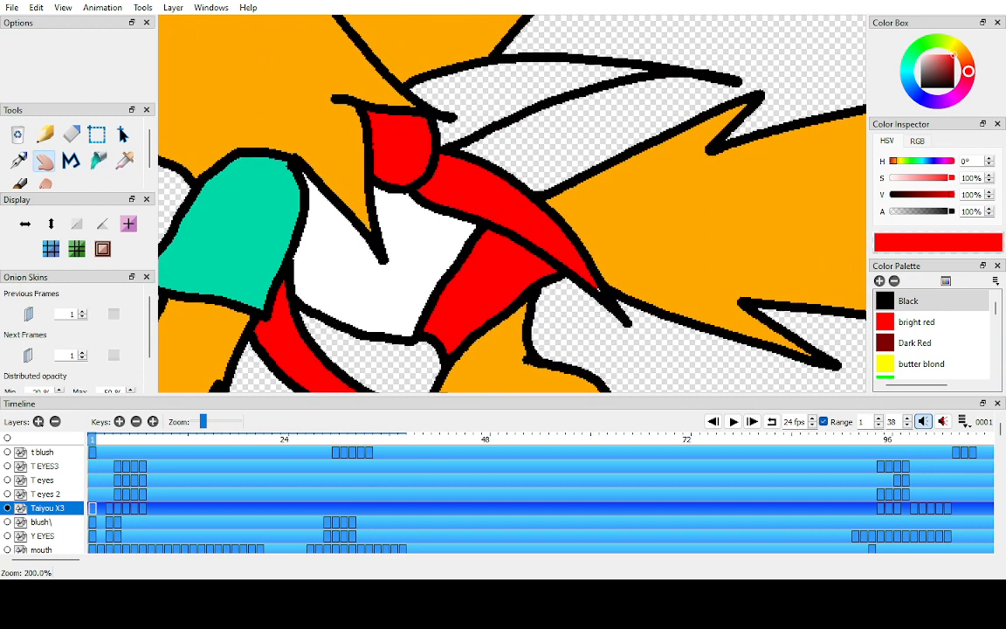
- Fill the upper scarf tail trailing over the back on frame 1 with red
key(k)
click(541, 91)
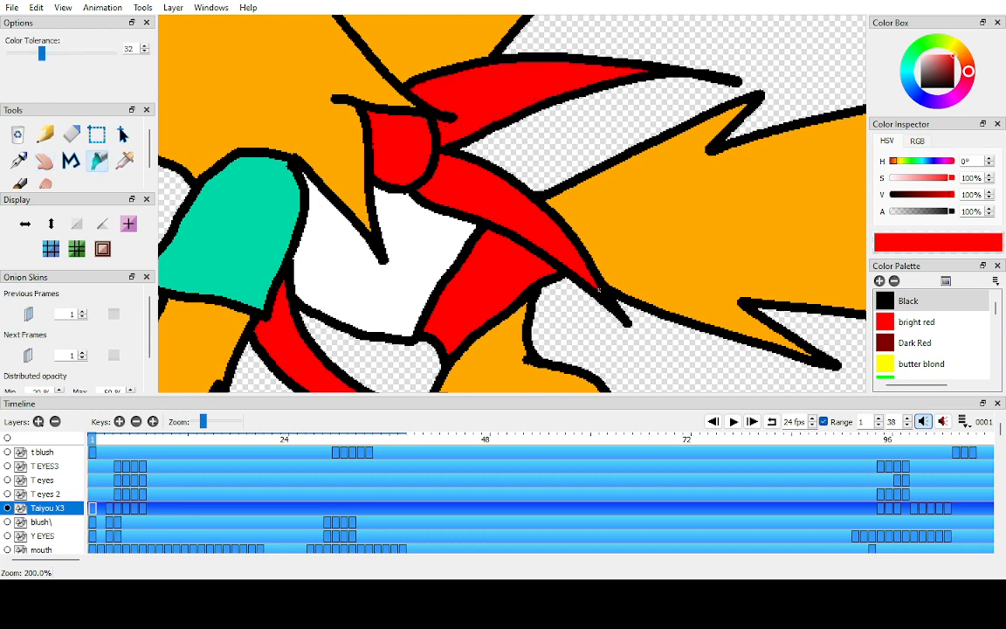
key(h)
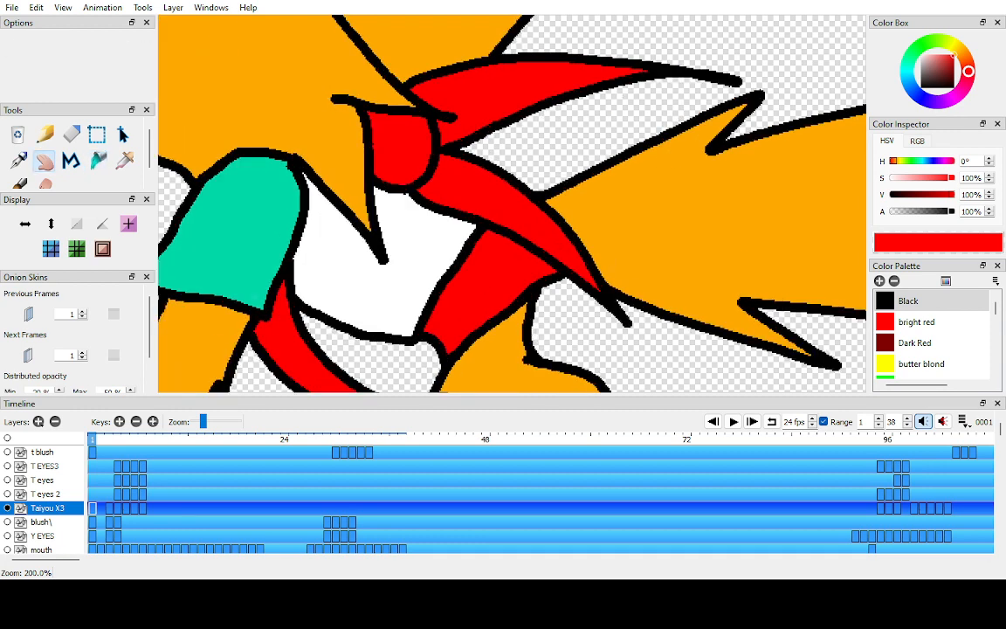
drag(612, 262, 828, 309)
scroll(803, 281, down, 3)
scroll(803, 281, up, 1)
scroll(512, 203, up, 2)
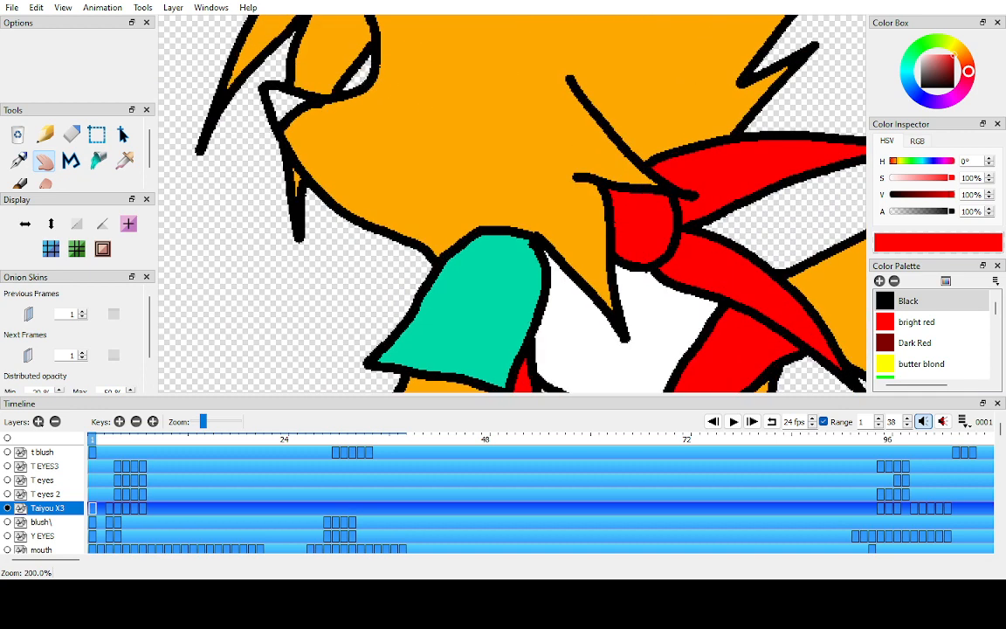
- On frame 3, fill the strip in front of the sleeve, the hanging strip behind the front leg and the cloth above the rear leg with red
key(period)
key(period)
drag(490, 220, 510, 222)
key(k)
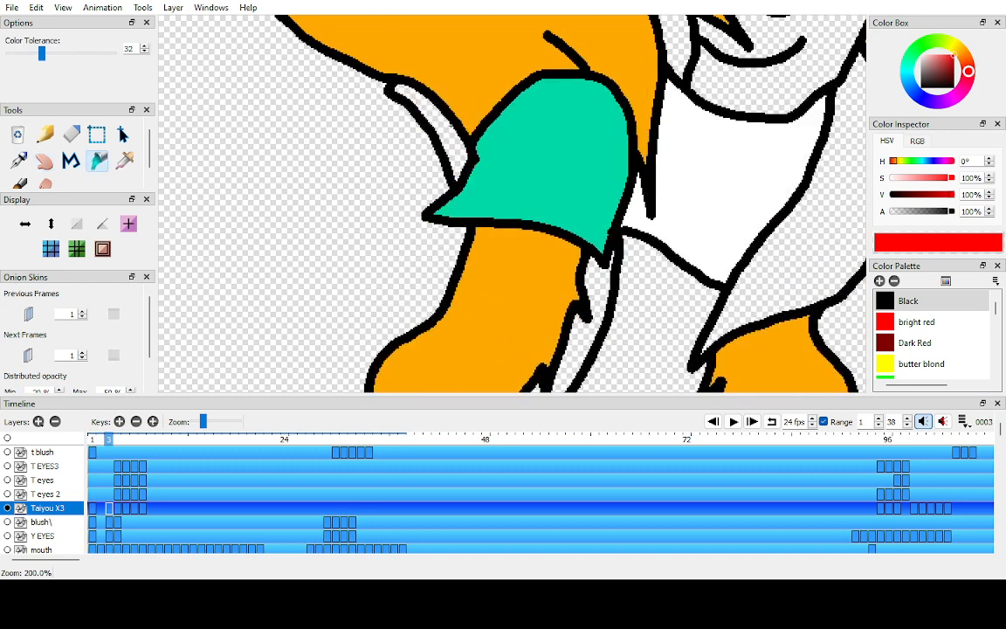
click(451, 125)
click(605, 282)
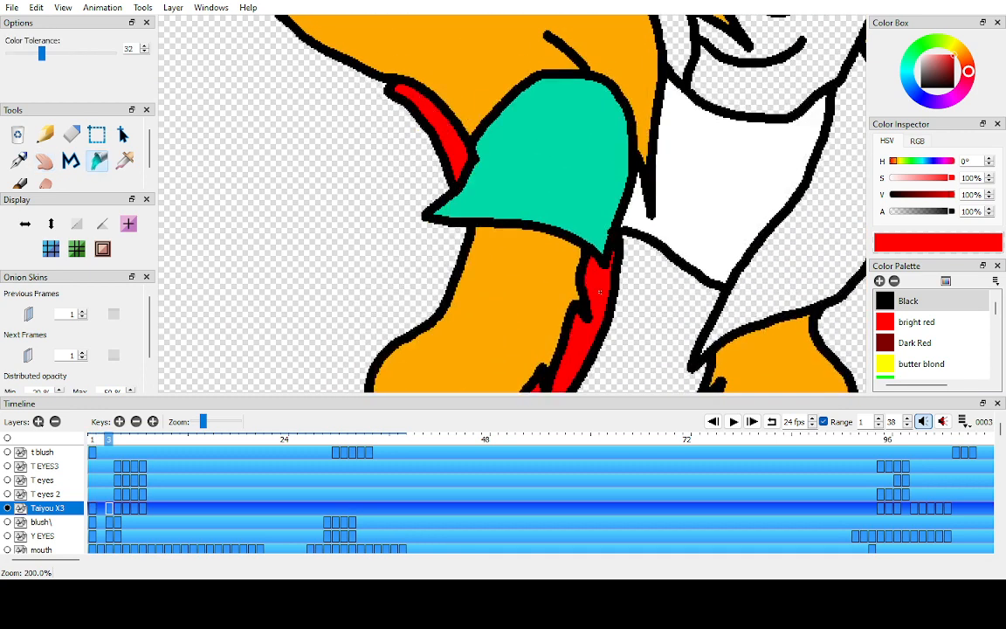
key(h)
drag(605, 282, 562, 170)
key(k)
click(655, 235)
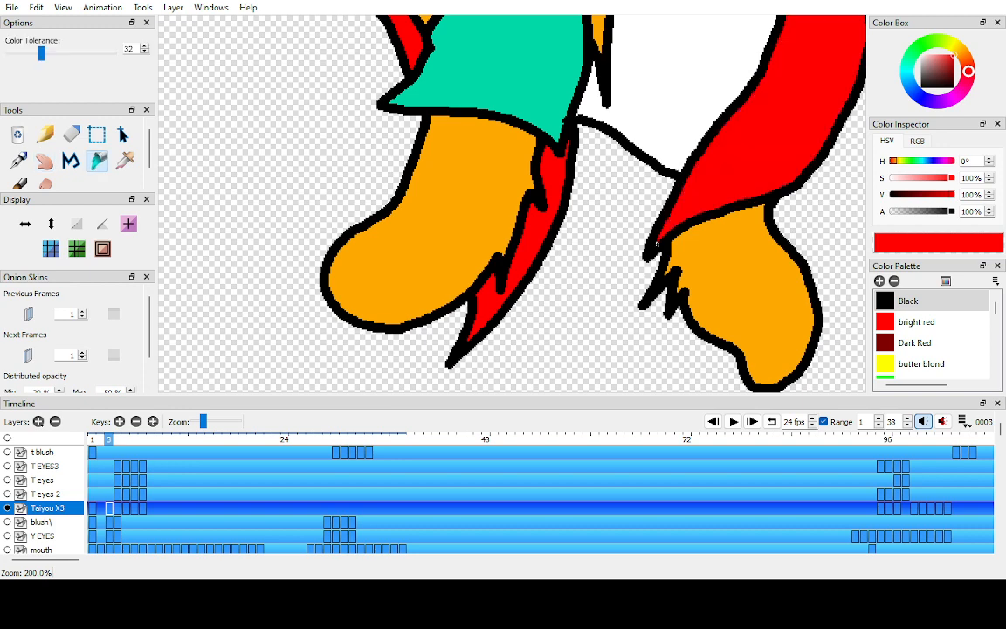
click(656, 242)
key(ctrl+z)
key(ctrl+shift+z)
key(ctrl+z)
key(ctrl+shift+z)
key(ctrl+z)
key(ctrl+shift+z)
key(ctrl+z)
key(ctrl+shift+z)
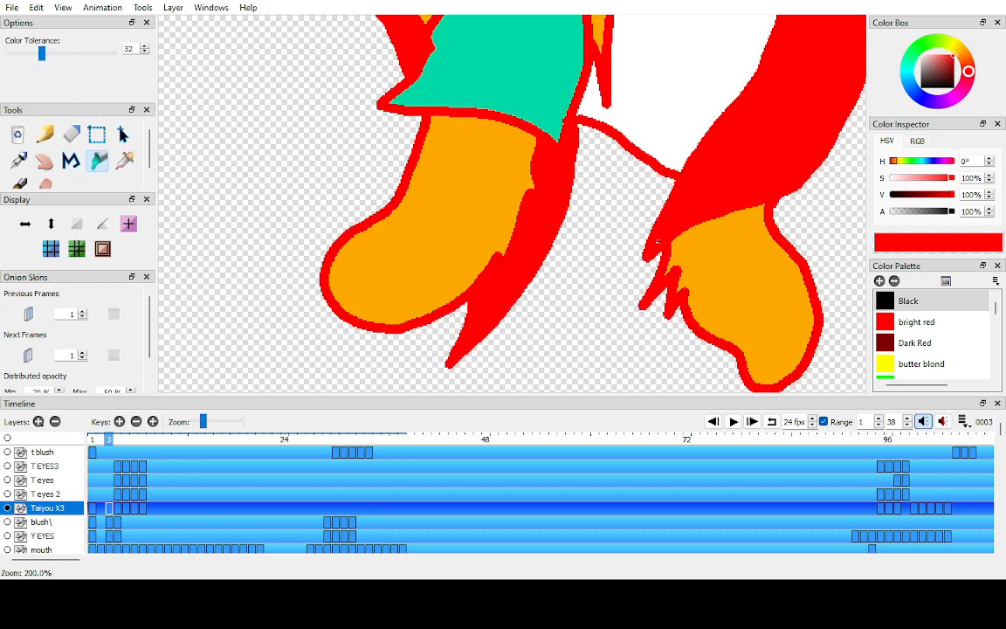
key(ctrl+z)
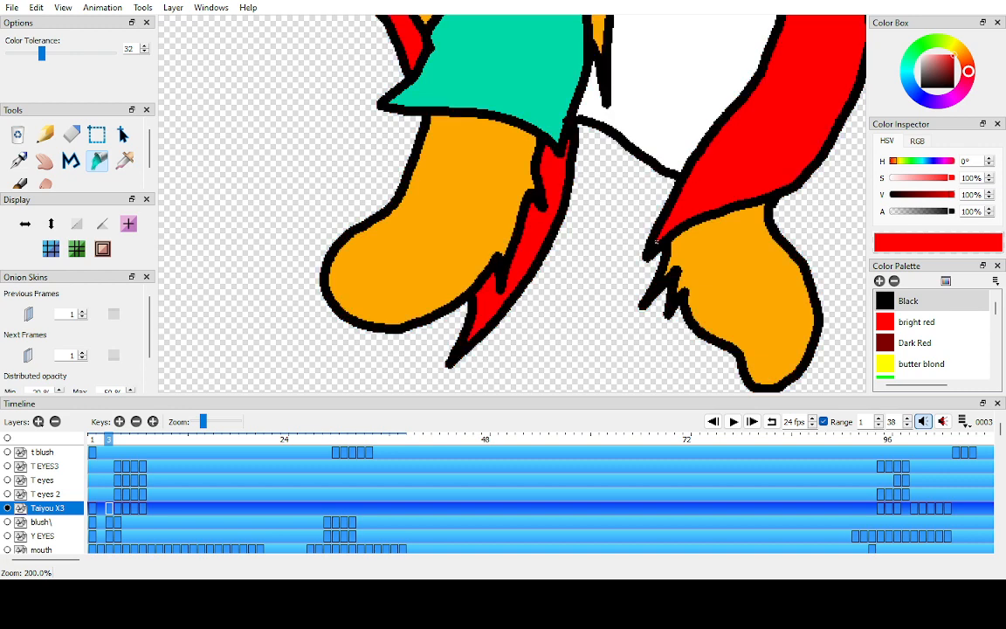
key(ctrl+shift+z)
key(ctrl+z)
key(ctrl+shift+z)
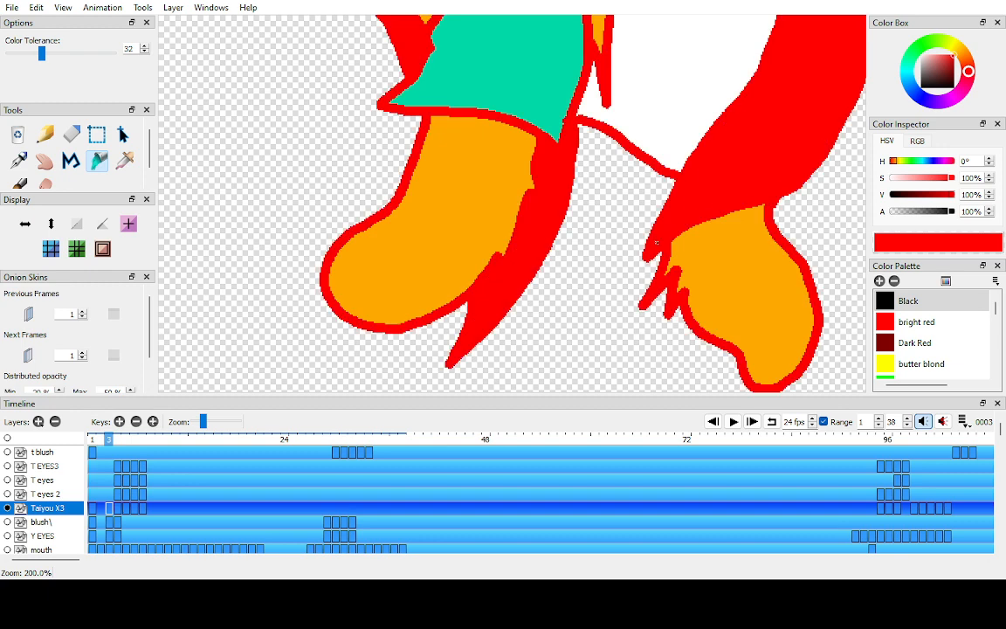
key(ctrl+z)
key(ctrl+g)
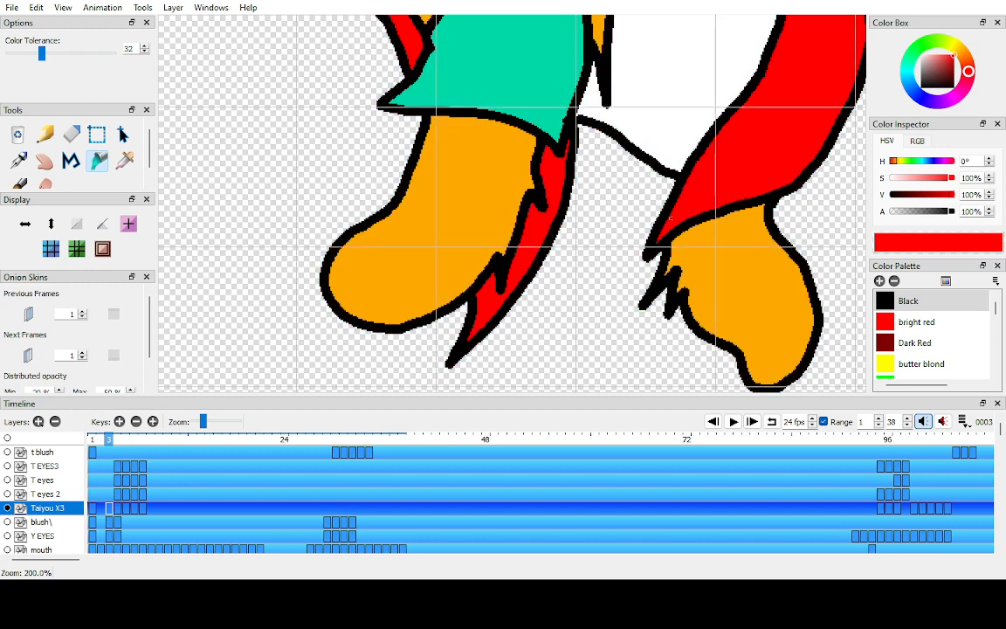
key(h)
key(g)
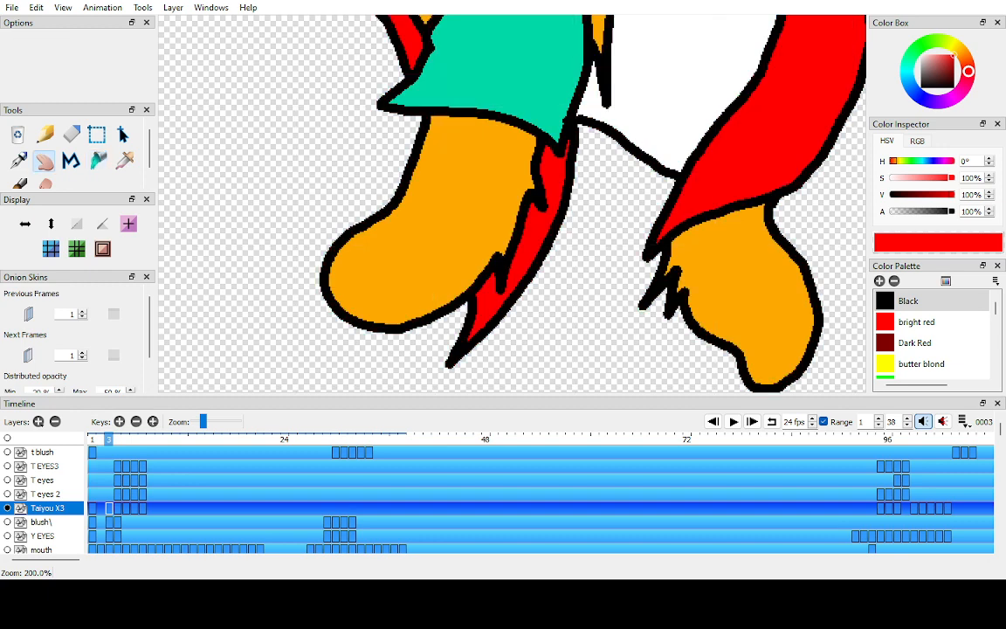
- Fill the narrow neck piece and the large folded part of the scarf on frame 3 with red
scroll(512, 204, down, 1)
scroll(511, 204, up, 1)
drag(524, 192, 505, 257)
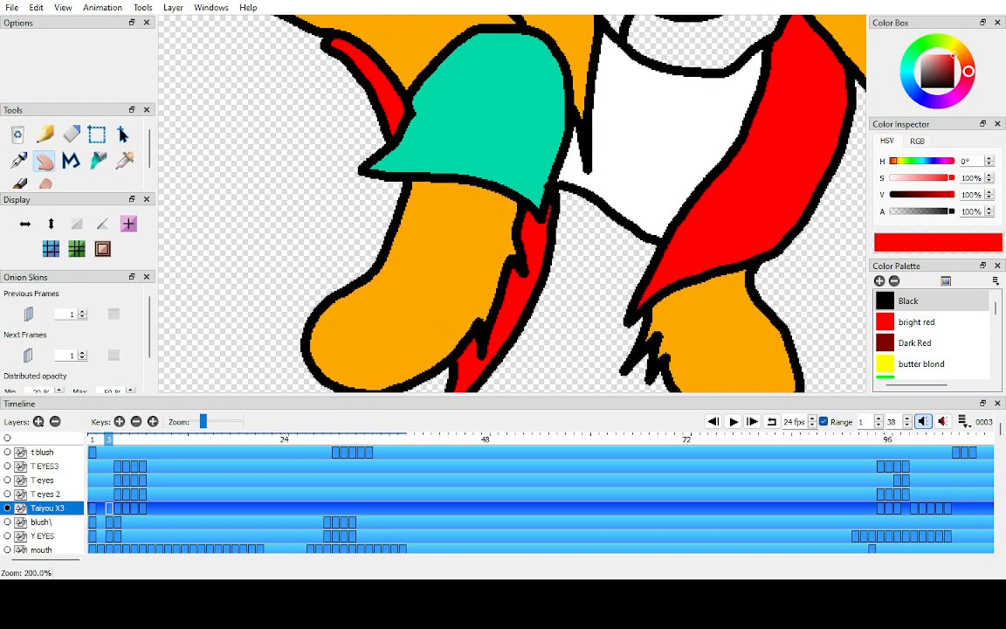
drag(524, 192, 365, 375)
key(k)
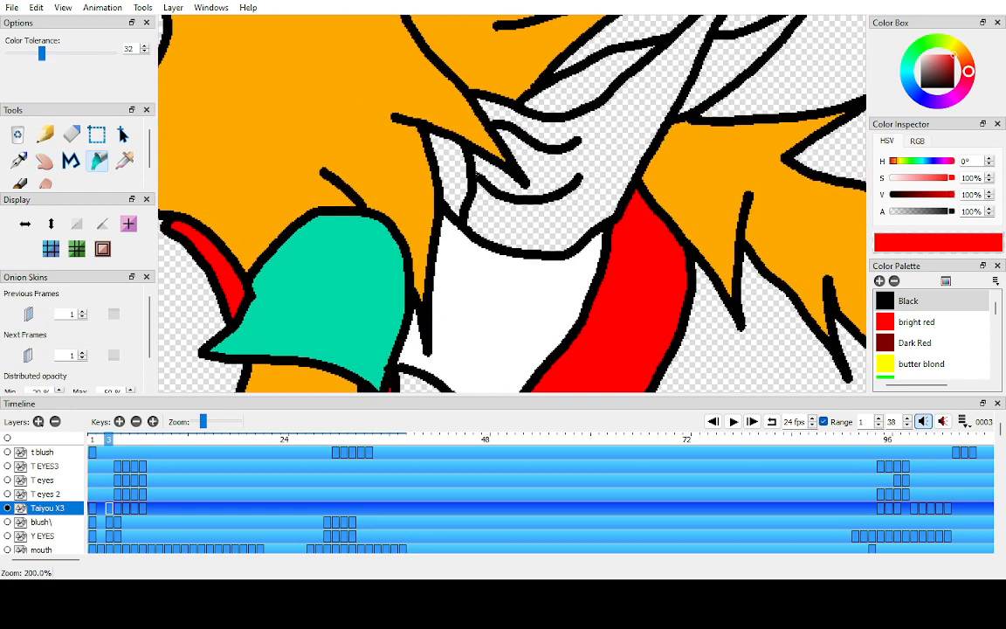
click(453, 177)
click(515, 170)
- Fill the remaining scarf areas on frame 3, the upper fold behind the neck and the rear tail, with red
key(h)
drag(572, 109, 485, 200)
key(k)
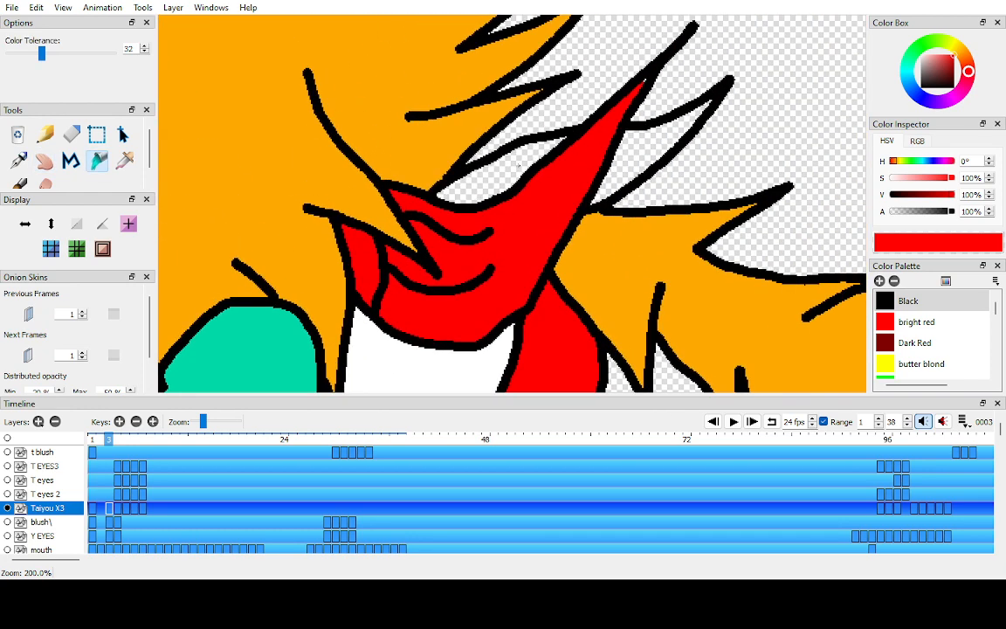
click(514, 169)
click(645, 149)
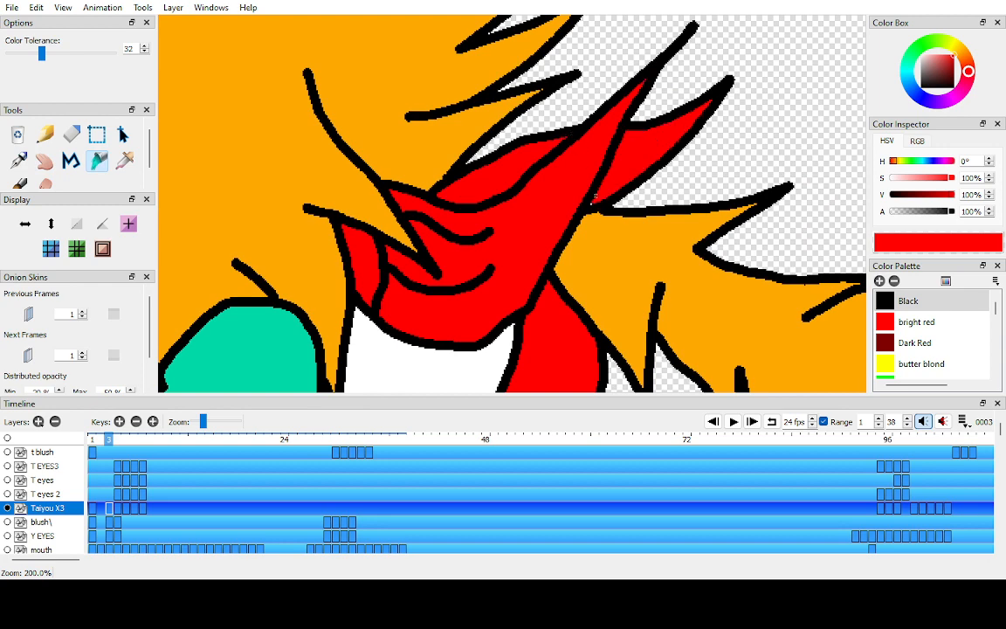
click(592, 207)
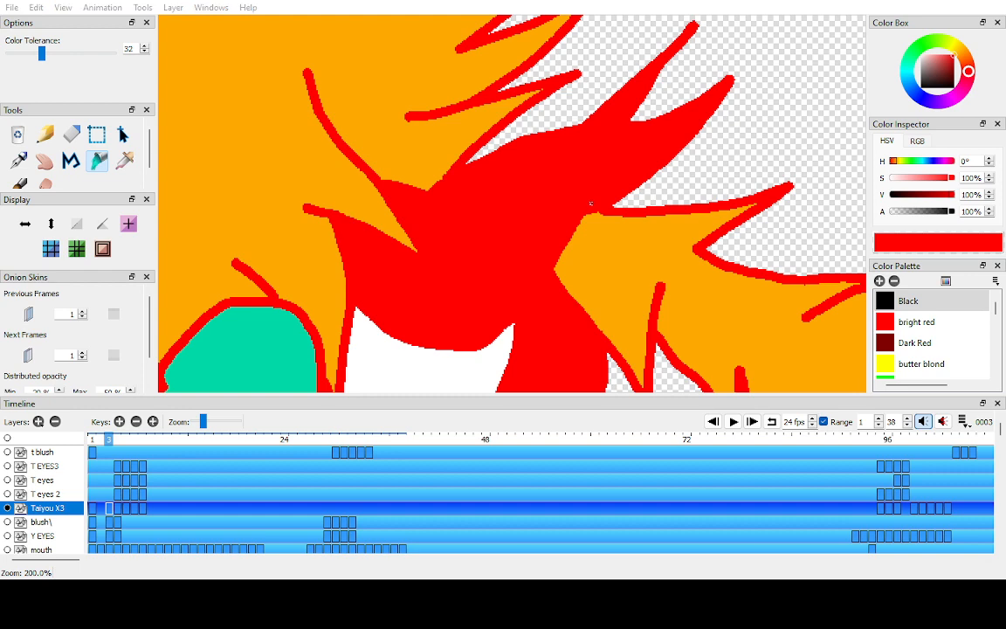
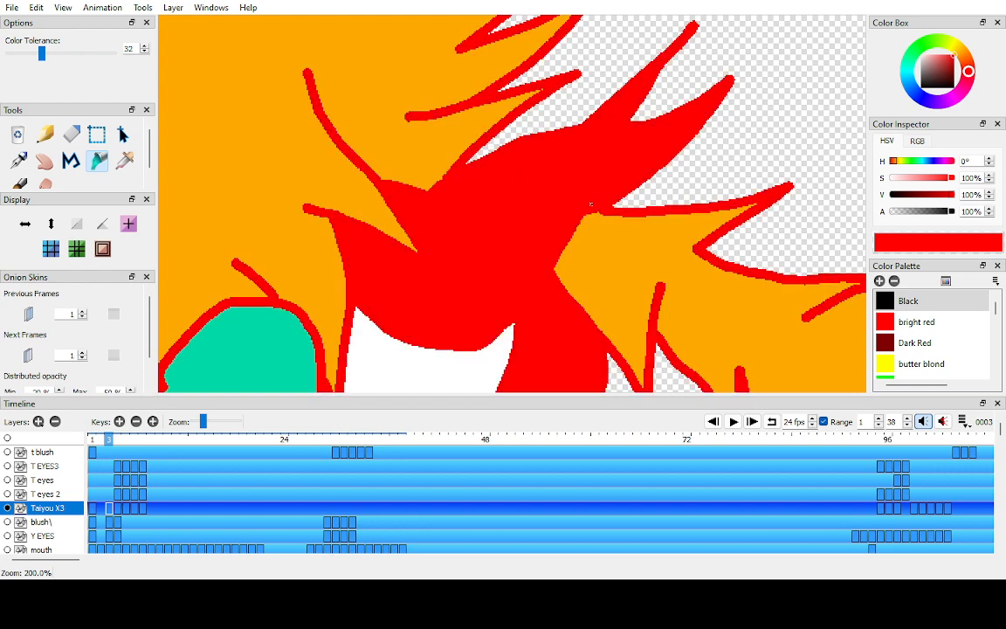
scroll(618, 182, down, 1)
scroll(617, 181, up, 1)
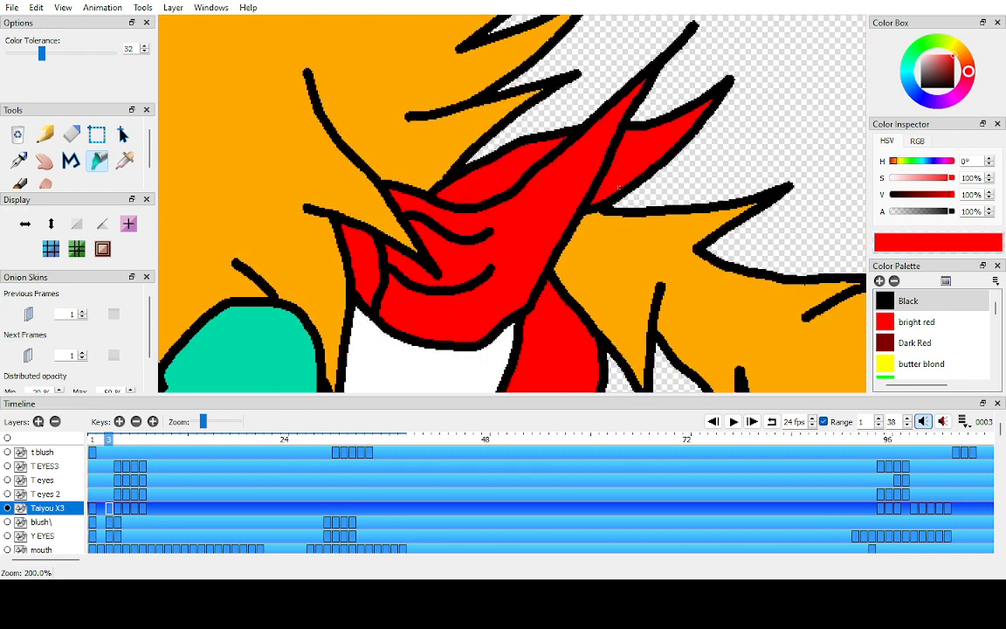
- Pick the dark orange from the character's nose on frame 4
key(h)
drag(617, 182, 507, 97)
scroll(507, 96, down, 2)
scroll(509, 204, down, 3)
key(comma)
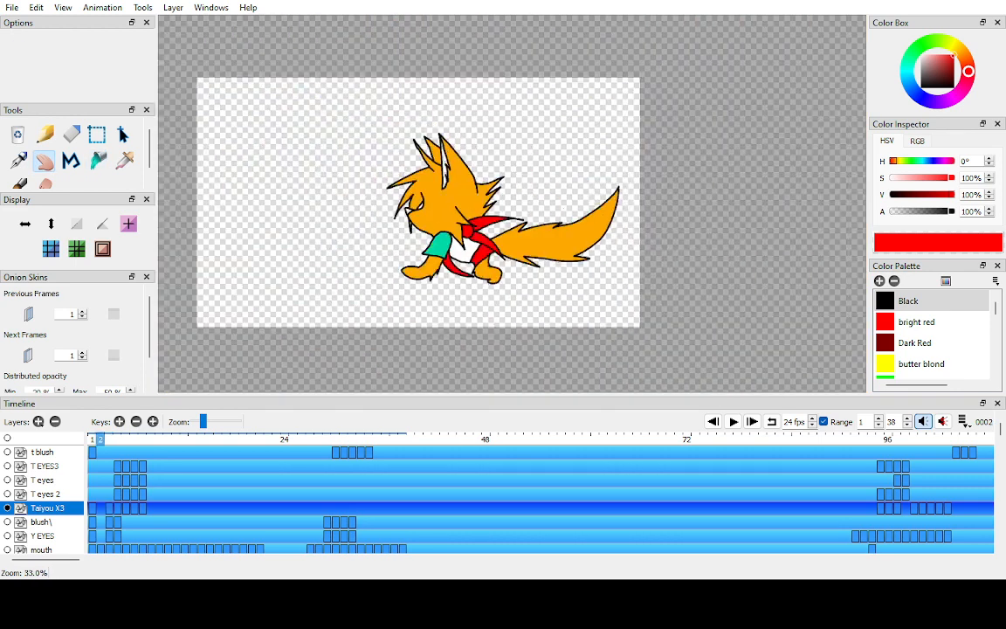
key(period)
key(period)
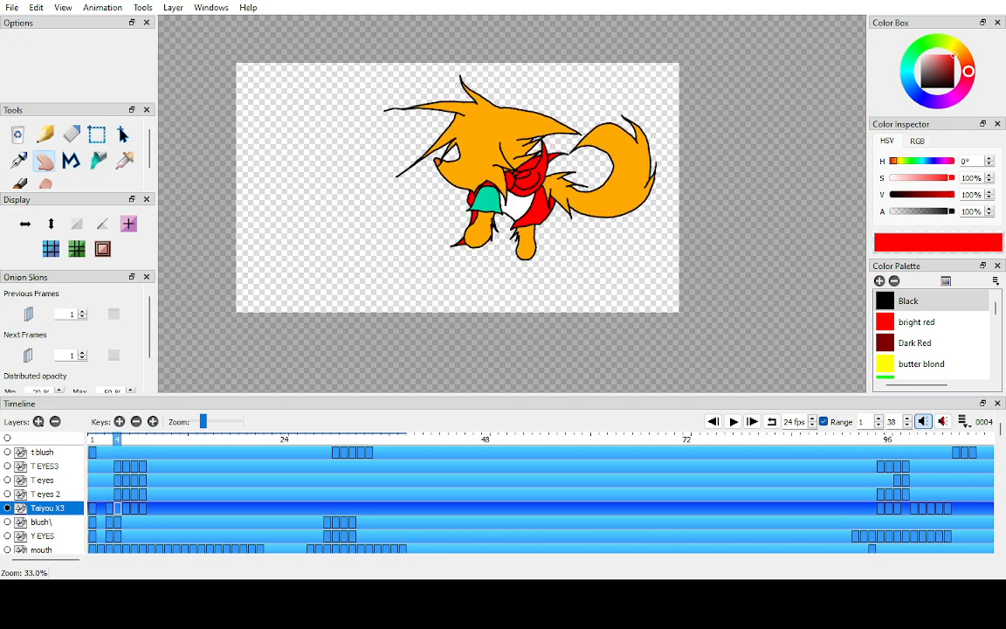
key(i)
click(438, 163)
key(h)
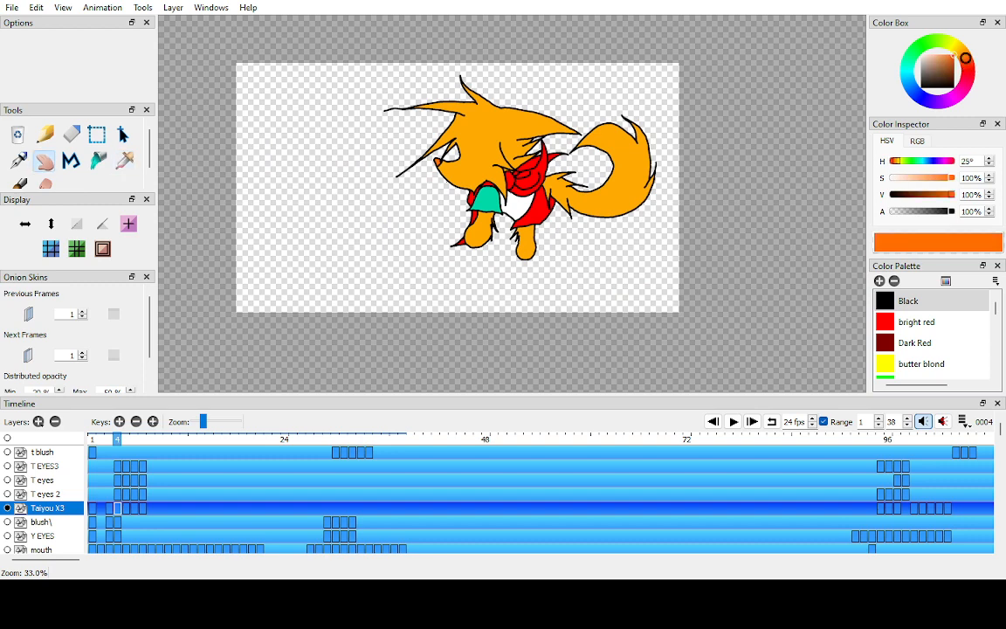
- Fill the nose with the picked orange on frame 3 and on frame 1's drawing, which is held through frame 2
drag(446, 204, 524, 231)
scroll(525, 231, up, 6)
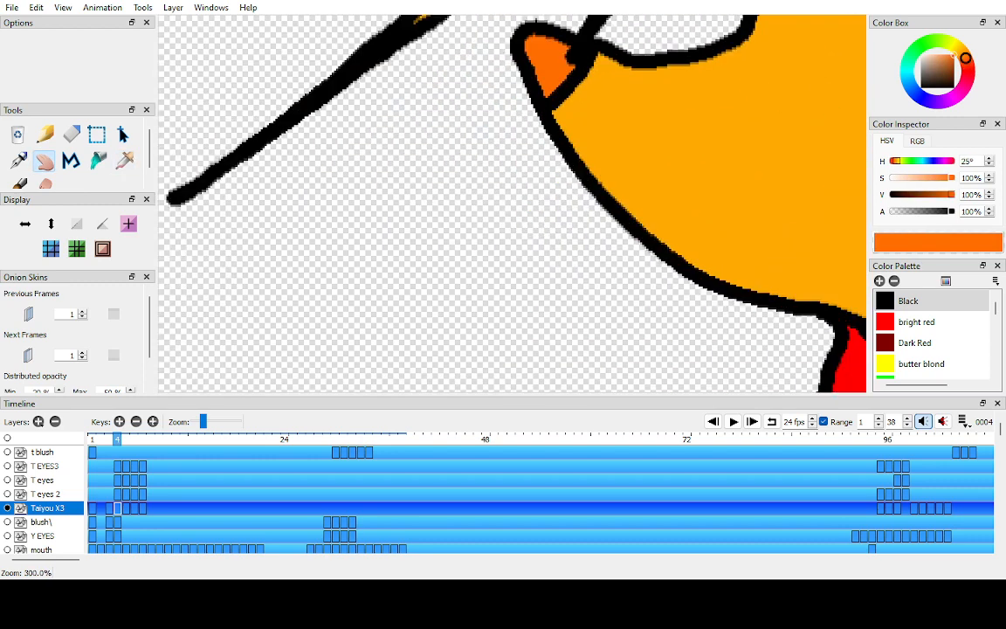
key(comma)
key(k)
click(522, 151)
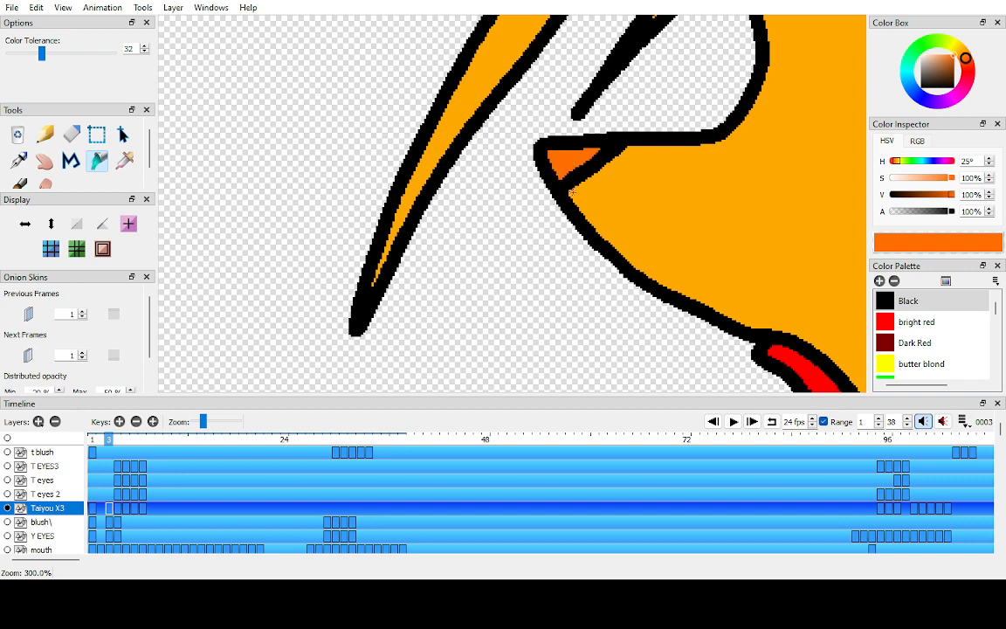
key(comma)
click(628, 368)
key(h)
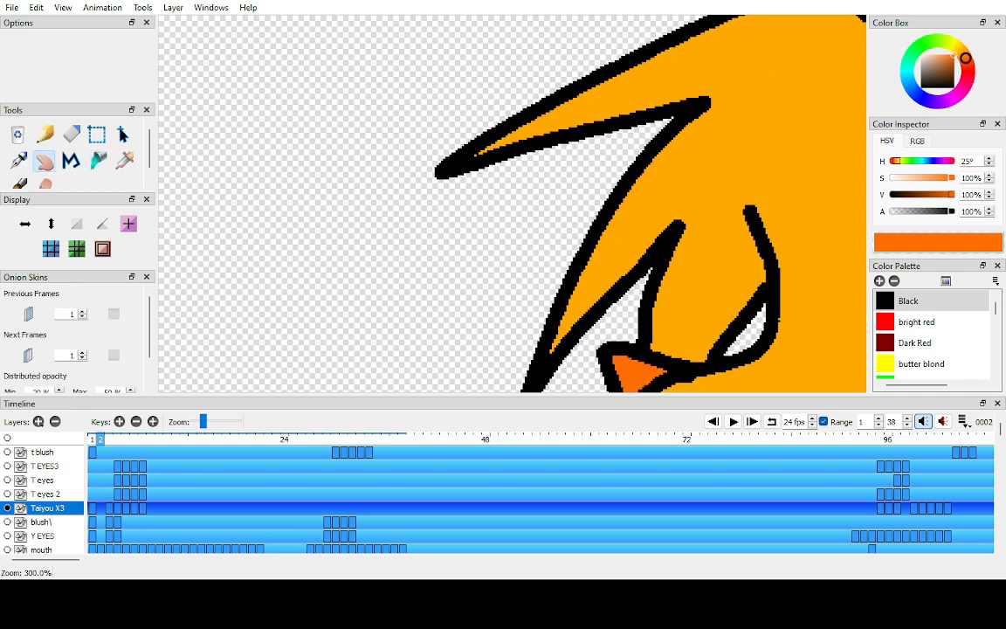
- Draw a black curved line above the sleeve on frame 3, from the short shoulder stroke down to the sleeve's front edge
drag(627, 368, 459, 259)
key(period)
scroll(524, 269, down, 4)
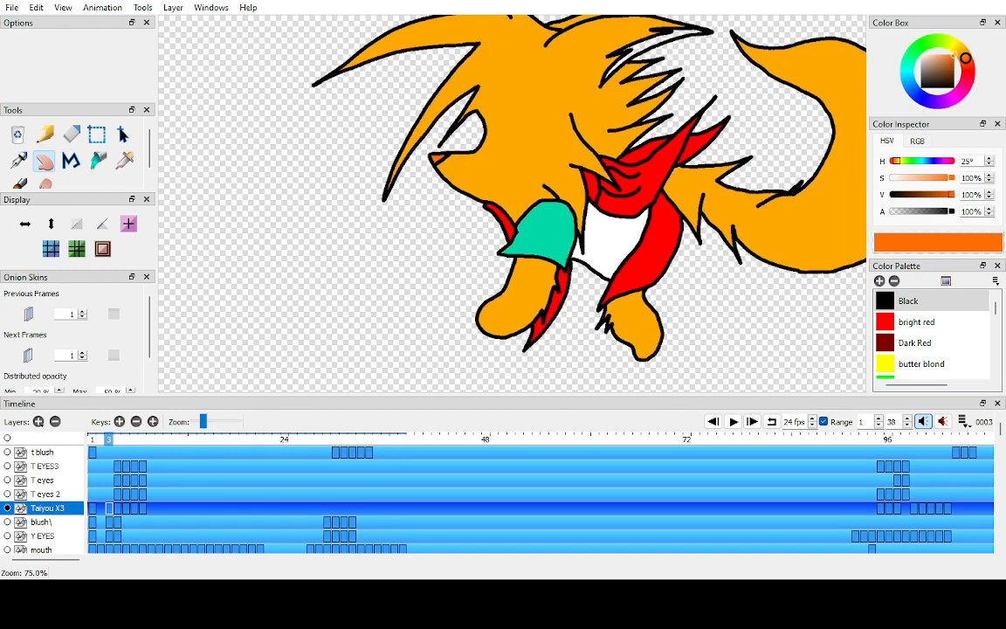
scroll(498, 201, up, 4)
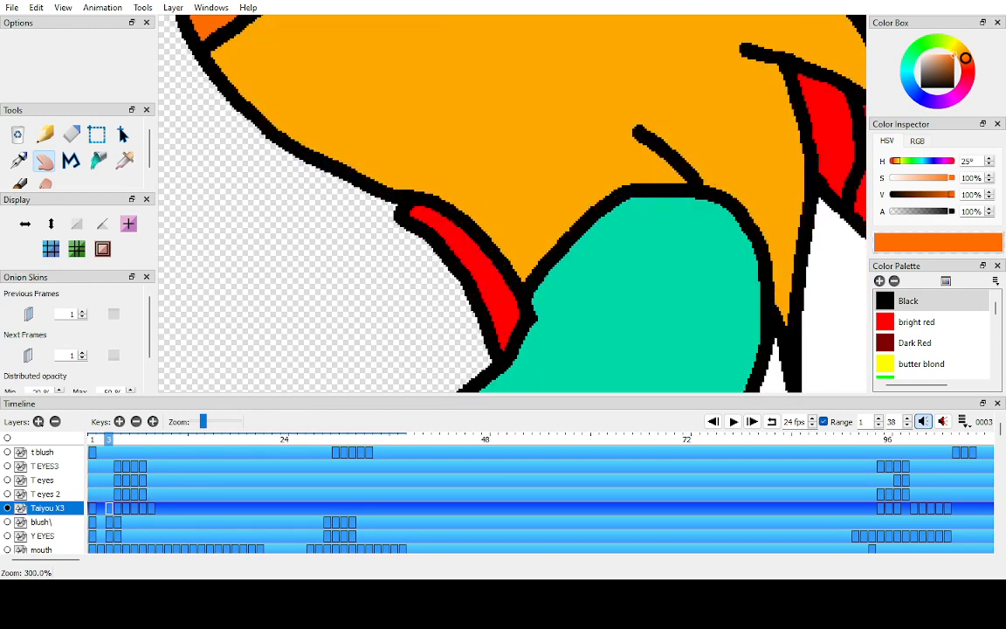
key(o)
click(651, 141)
key(i)
mouse_move(657, 151)
mouse_down()
mouse_move(590, 184)
mouse_move(530, 267)
mouse_up()
key(h)
- Move the stray Taiyou X3 keyframes at frames 8 and 9 to frames 93 and 94
key(period)
key(period)
key(period)
key(period)
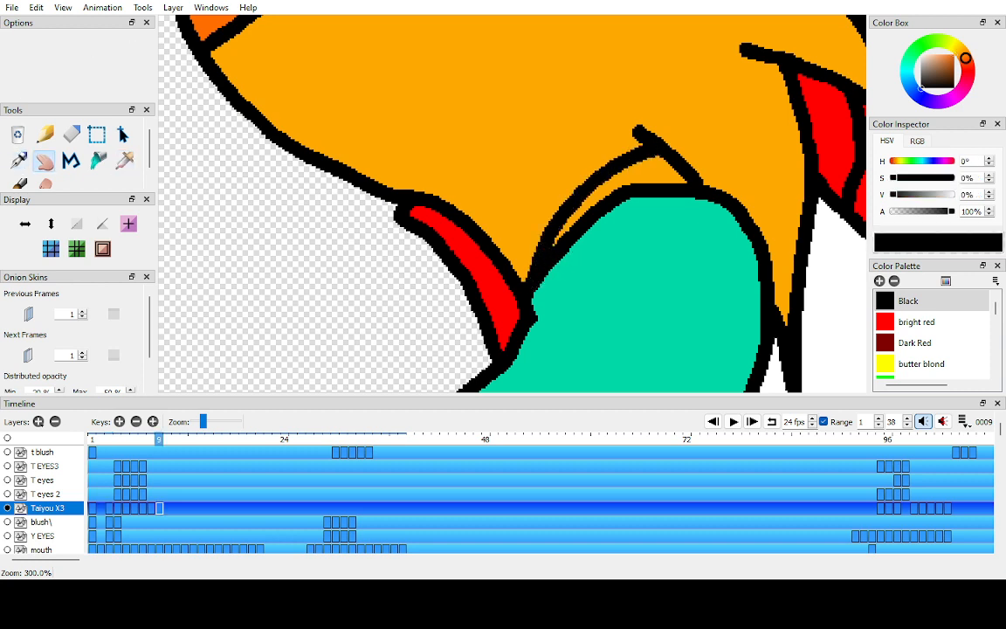
drag(151, 508, 159, 508)
drag(157, 509, 870, 508)
click(870, 509)
click(864, 439)
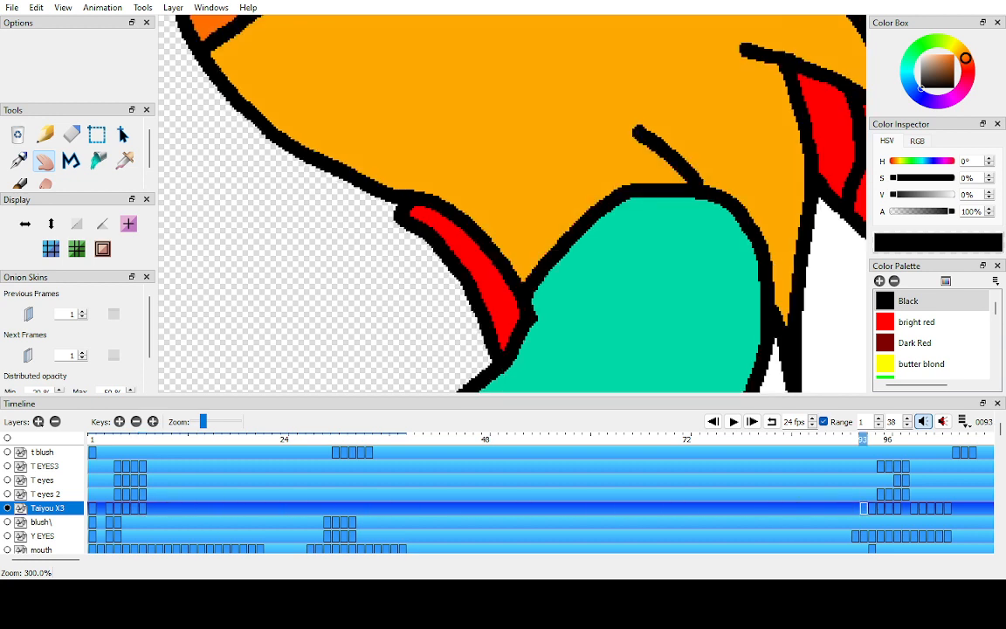
key(period)
- Pick the red from the cloth on frame 3 and fill the gap between the new curve and the sleeve with it
click(108, 439)
key(i)
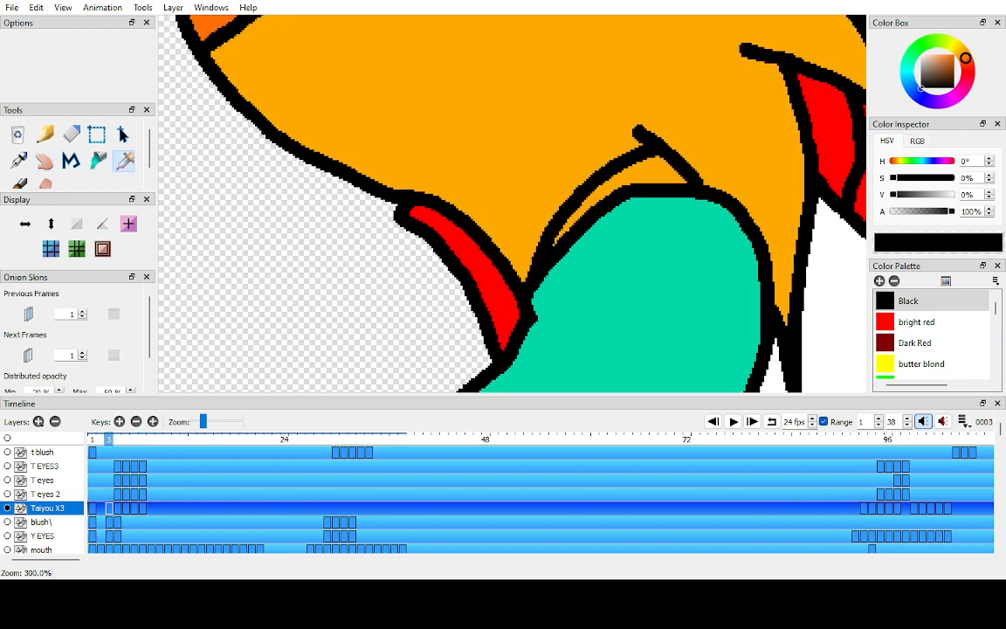
click(476, 260)
key(k)
click(642, 173)
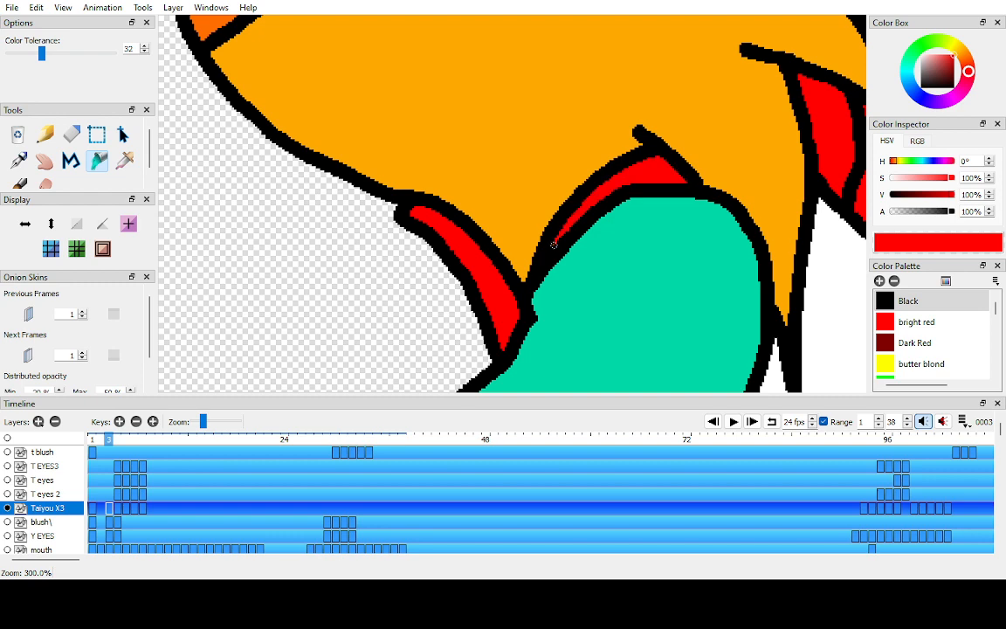
- Flip through frames 2 to 4 to compare the colouring of the drawings
key(h)
scroll(554, 245, down, 5)
key(comma)
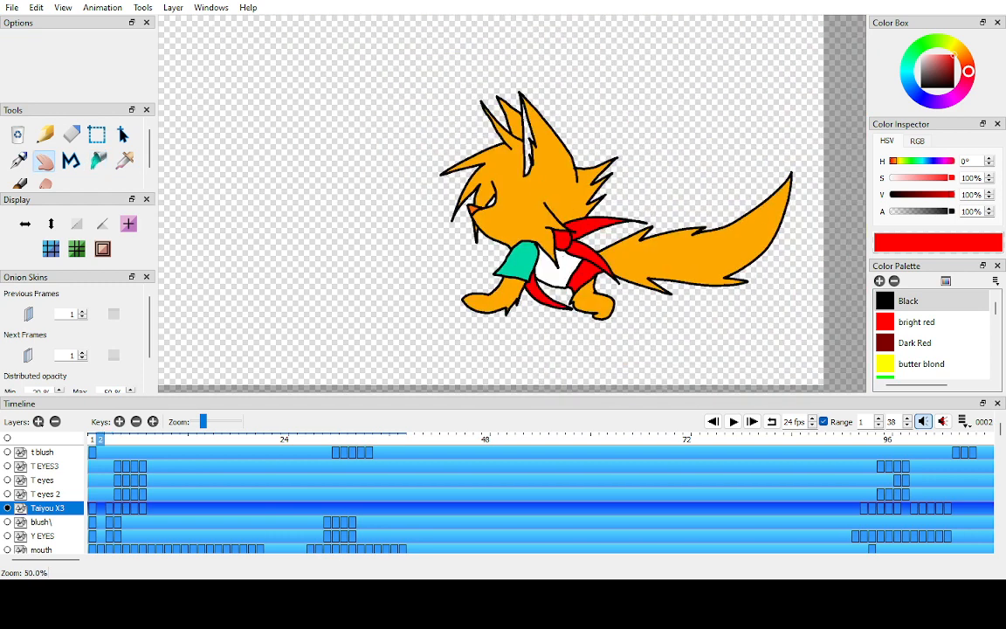
key(period)
key(period)
key(comma)
key(comma)
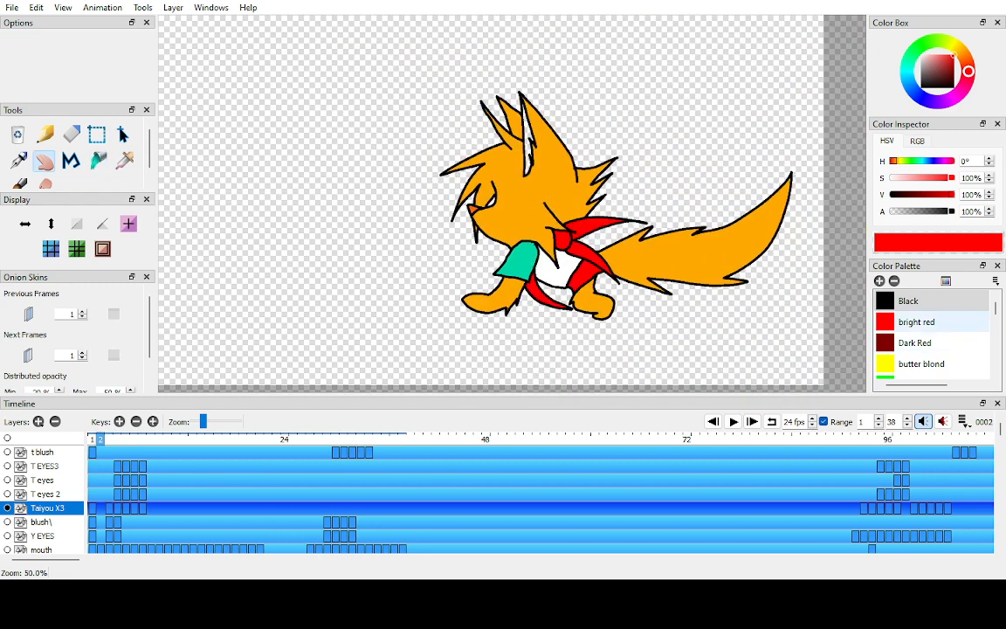
- Enlarge the colour palette list and select the Vivid Orange Yellow swatch with a hue of 40°
scroll(933, 332, down, 15)
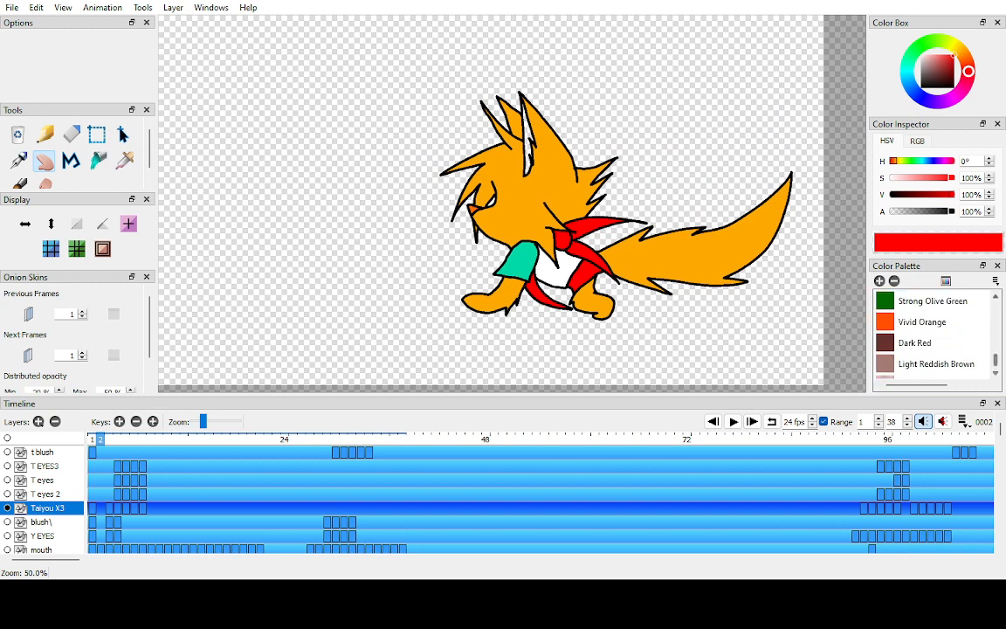
drag(994, 259, 994, 243)
click(995, 281)
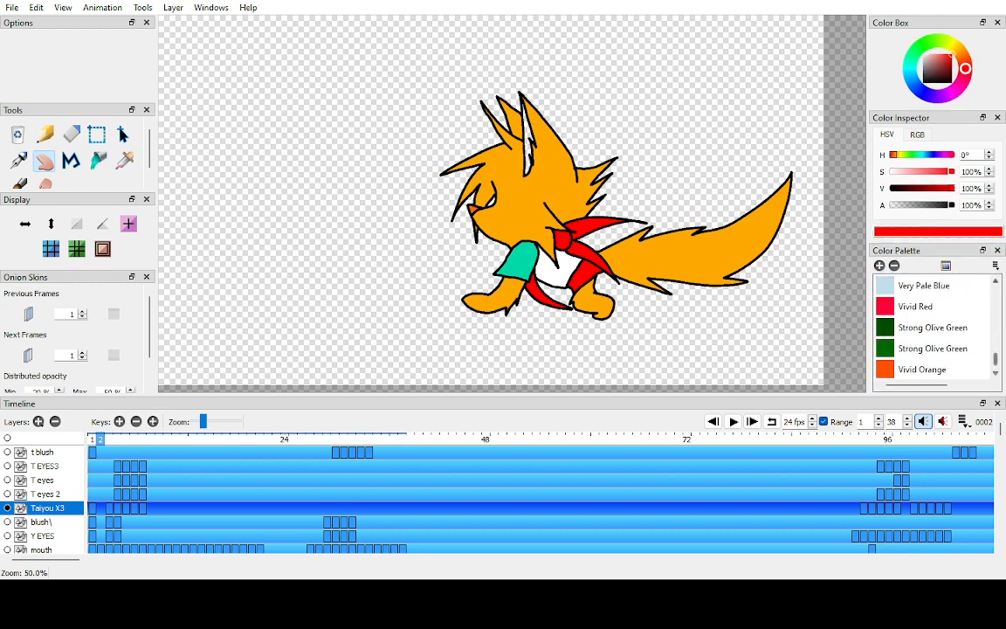
click(996, 281)
click(996, 281)
click(995, 281)
scroll(935, 327, up, 4)
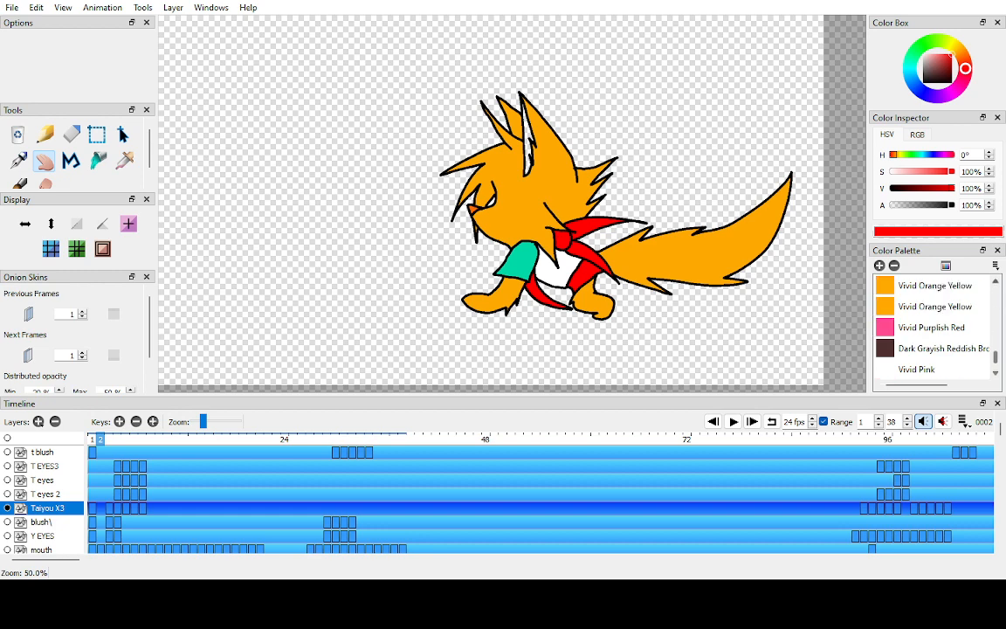
click(935, 328)
scroll(935, 328, up, 3)
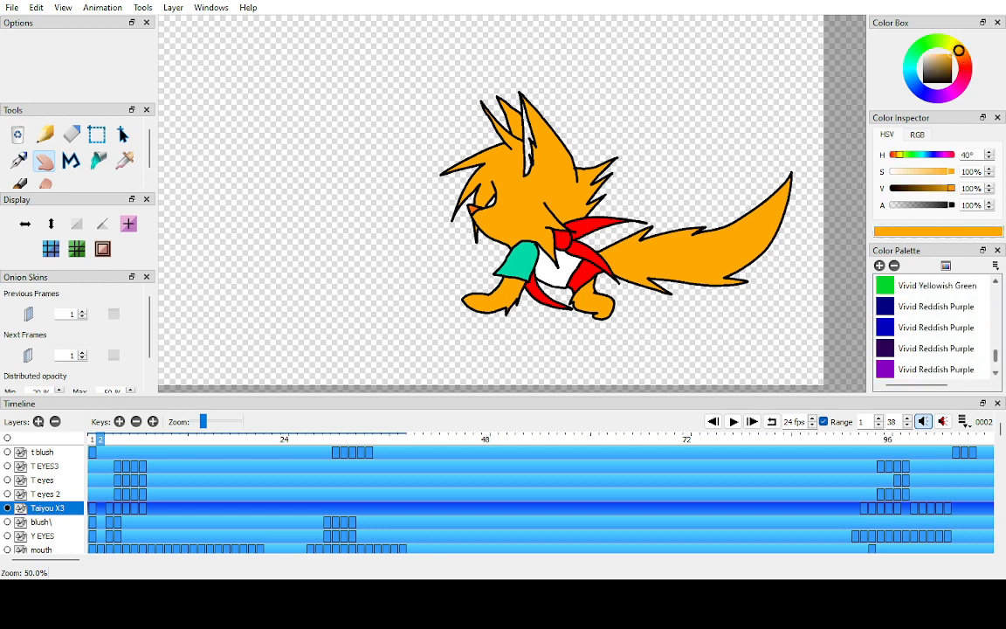
- Try filling the head with the Vivid Orange swatch (hue 35°) and undo the fill
scroll(935, 327, up, 5)
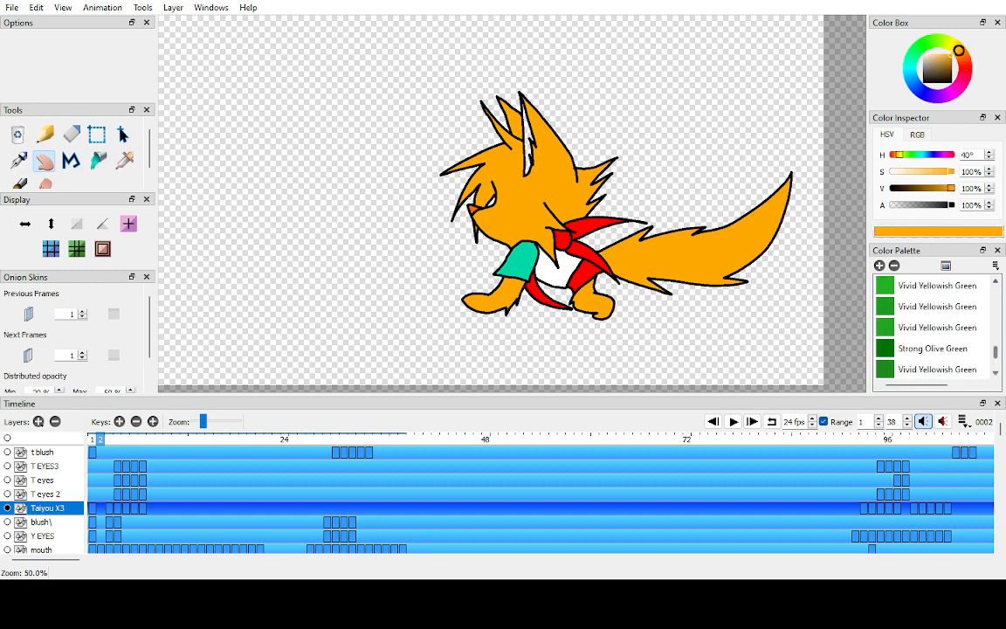
scroll(935, 327, up, 2)
scroll(935, 328, down, 3)
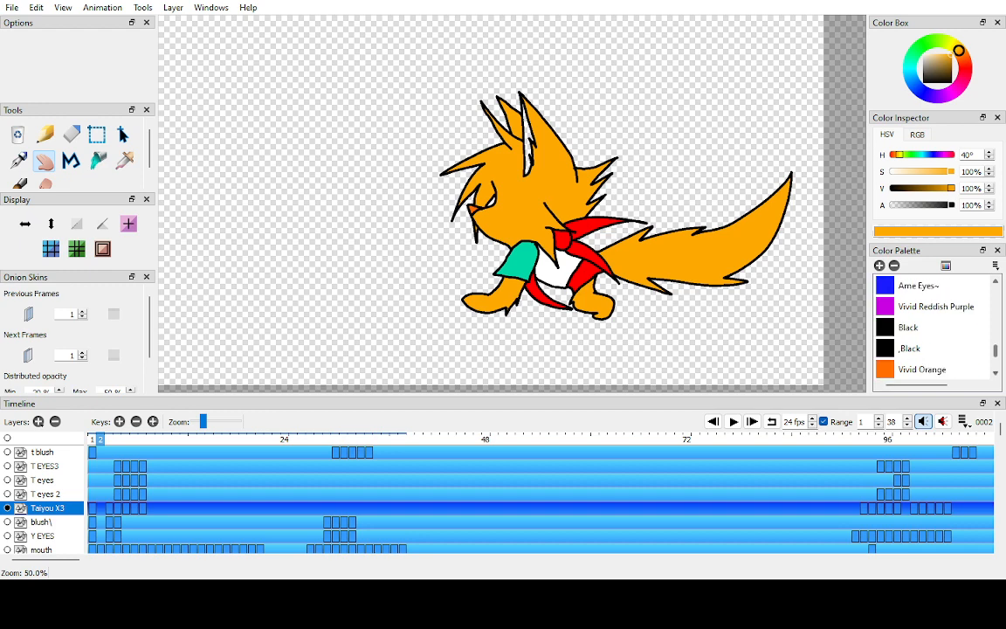
click(923, 305)
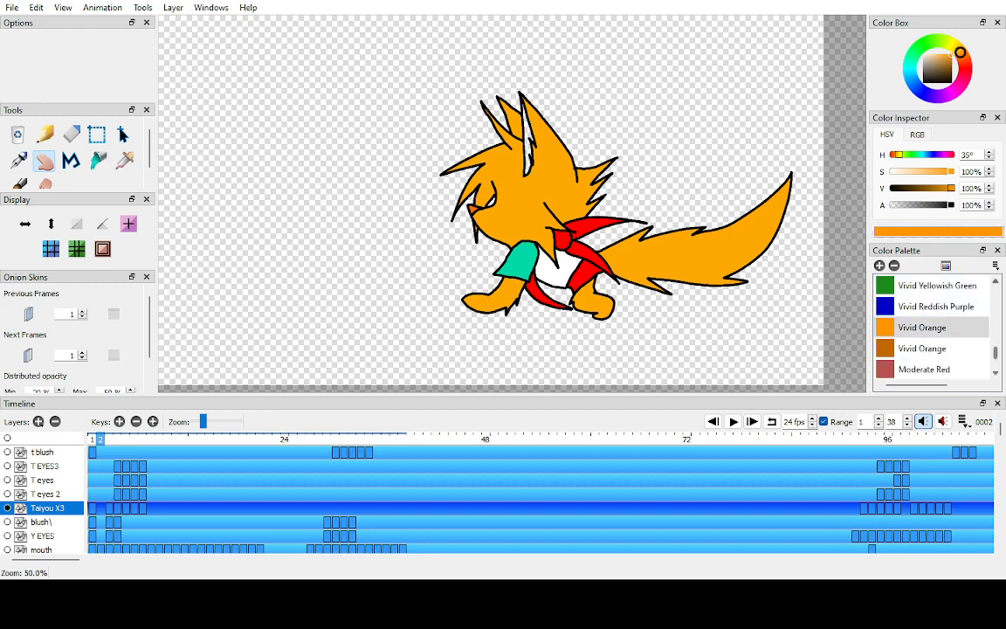
scroll(934, 327, up, 3)
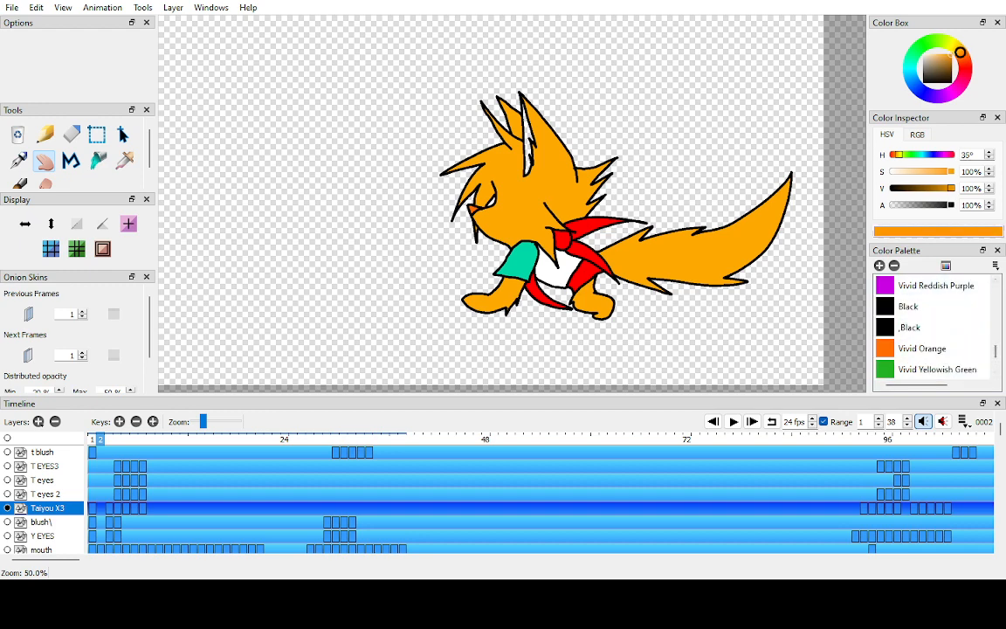
key(k)
click(566, 189)
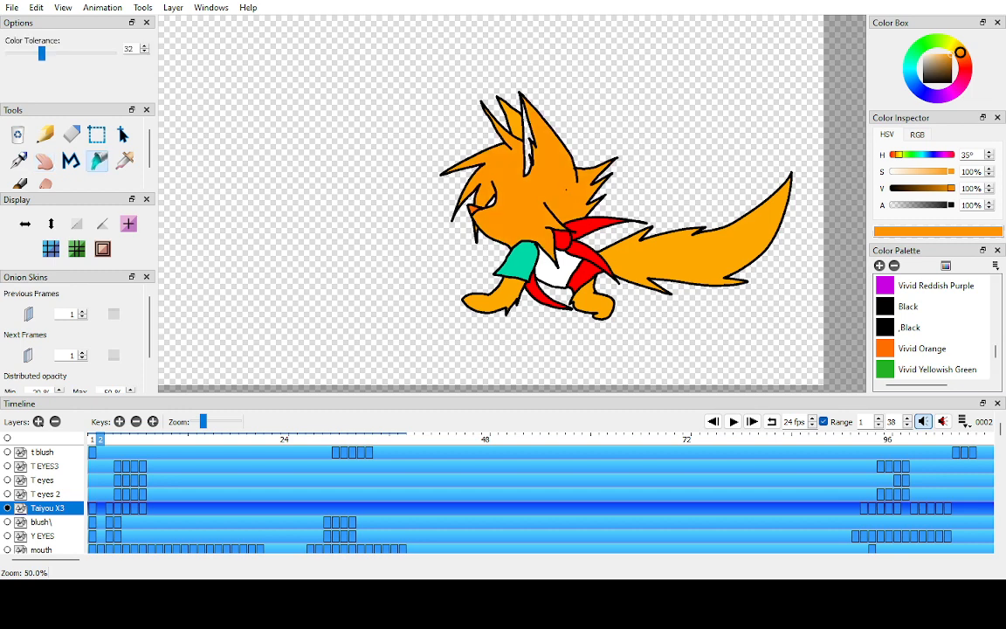
key(h)
key(Left)
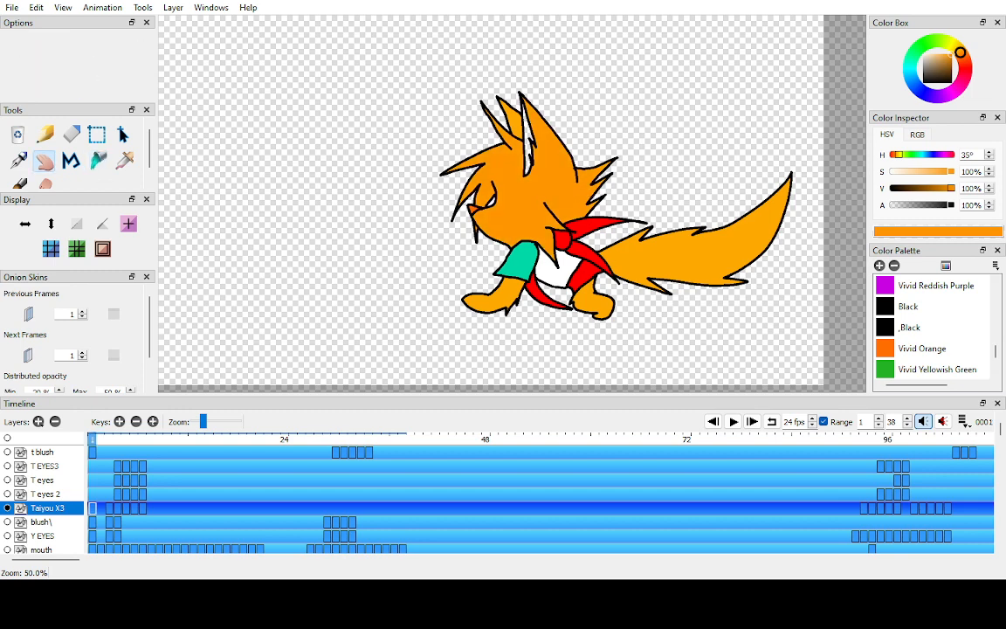
key(ctrl+z)
- Go back through the colour palette and select the Vivid Orange Yellow swatch above the bluish greens
key(ctrl+Up)
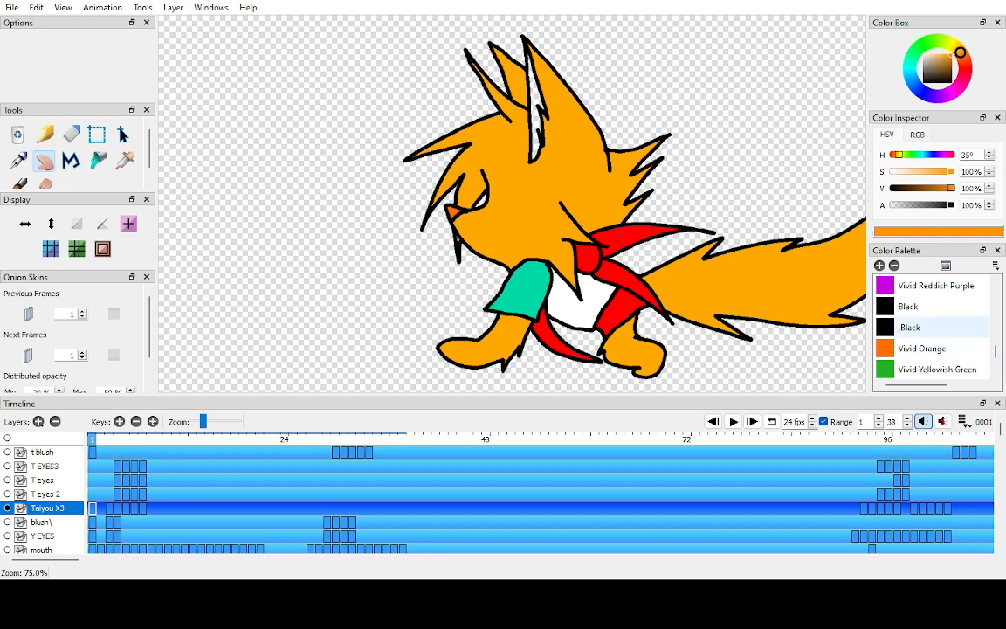
click(996, 281)
scroll(934, 328, up, 5)
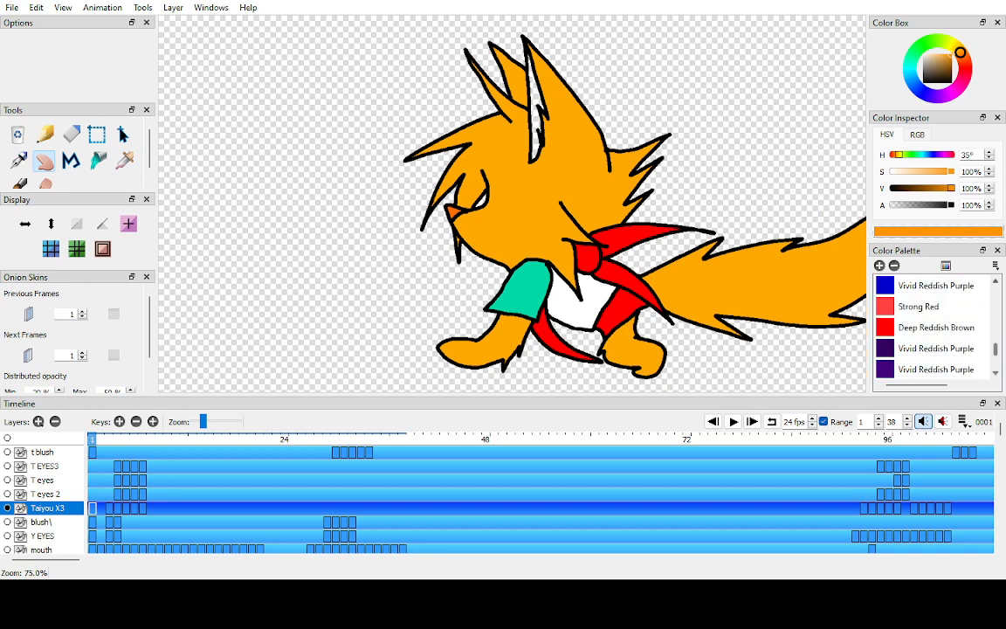
scroll(934, 328, up, 10)
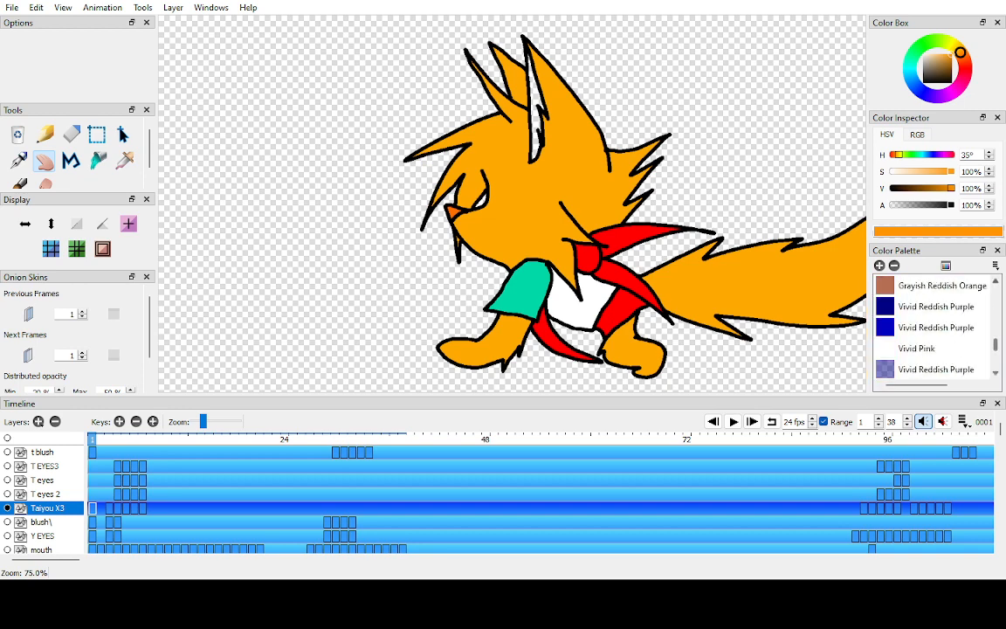
scroll(935, 328, up, 10)
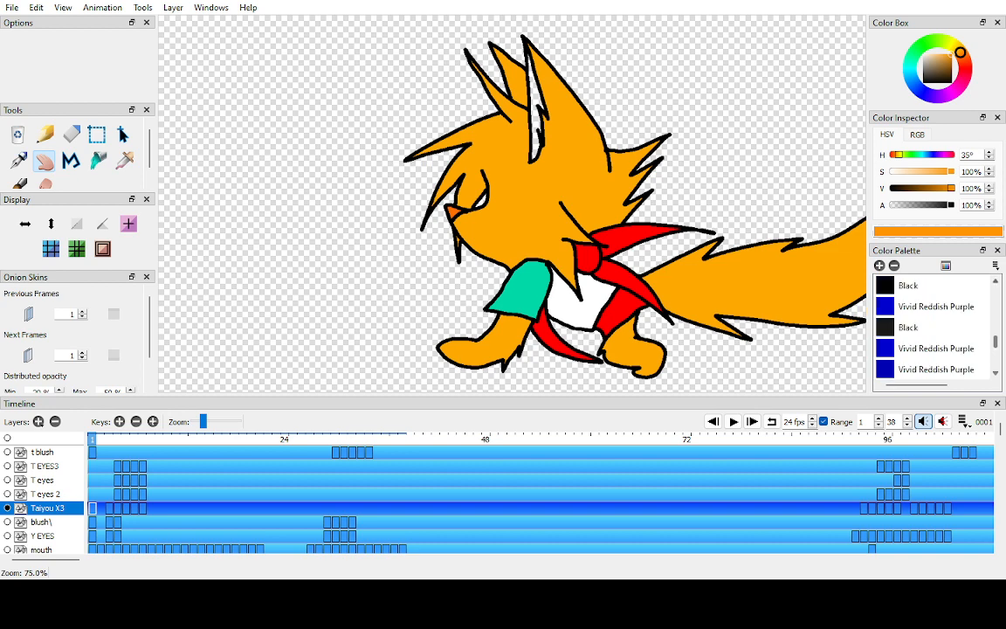
scroll(935, 328, up, 6)
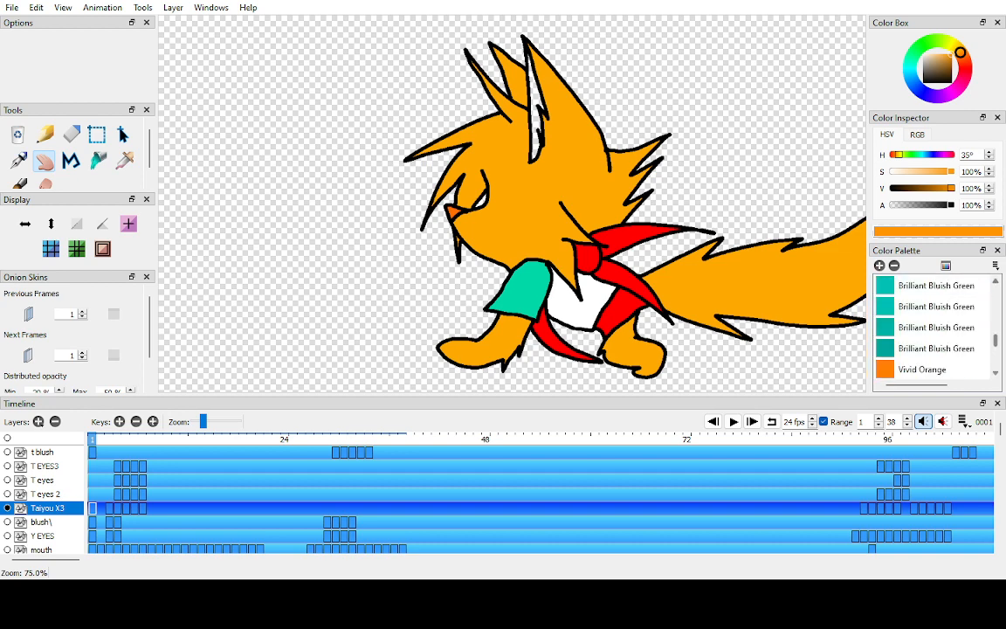
scroll(935, 328, up, 2)
click(935, 327)
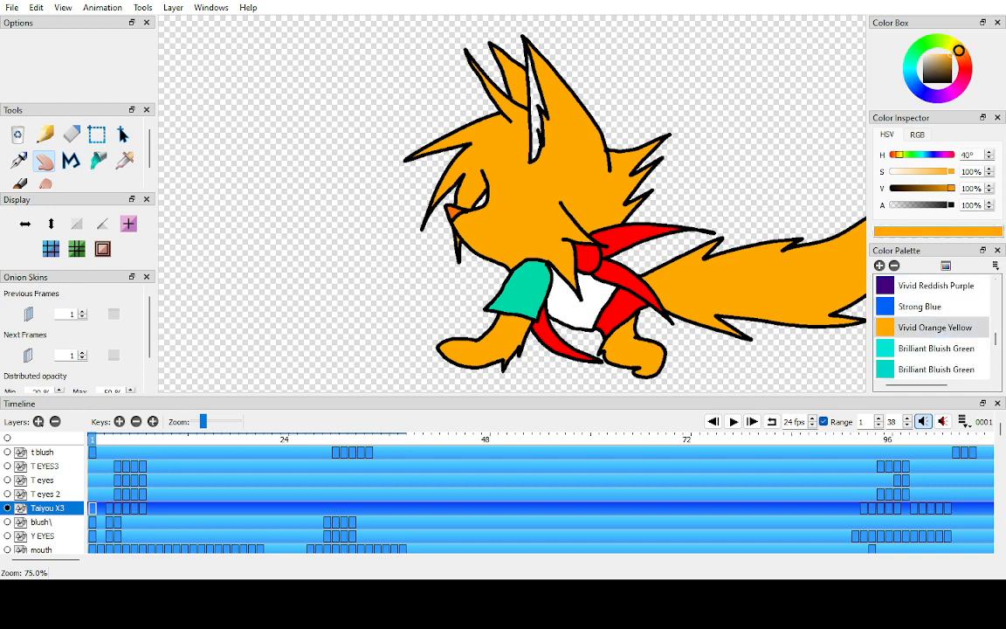
- Fill the uncoloured inner ear on frame 1 with Vivid Orange Yellow, including the leftover pixel in its notch
mouse_move(629, 280)
mouse_down()
mouse_move(591, 200)
mouse_move(597, 375)
mouse_up()
scroll(597, 375, up, 4)
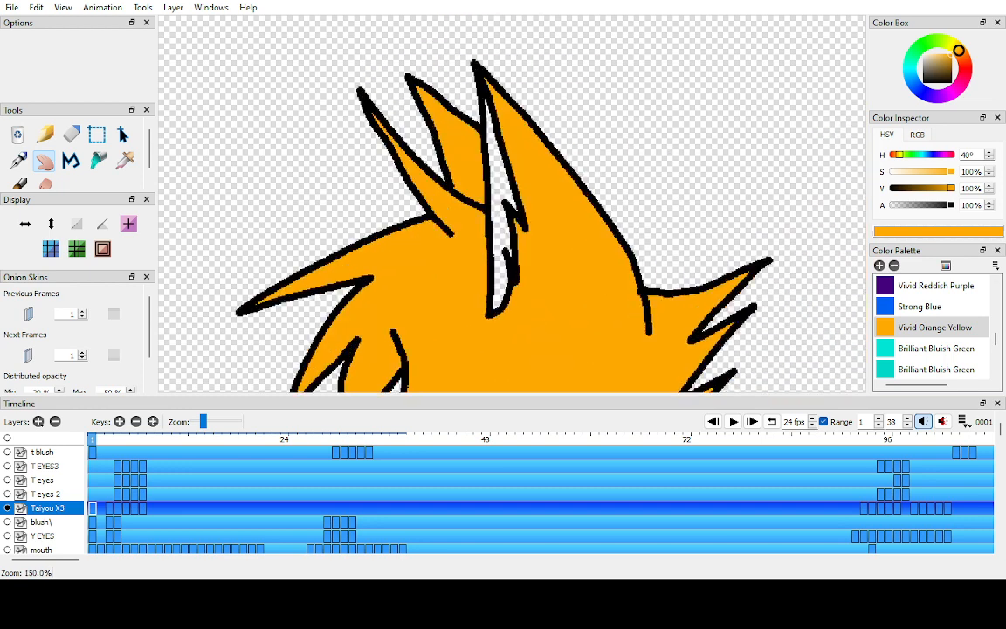
scroll(514, 201, up, 2)
drag(502, 271, 506, 172)
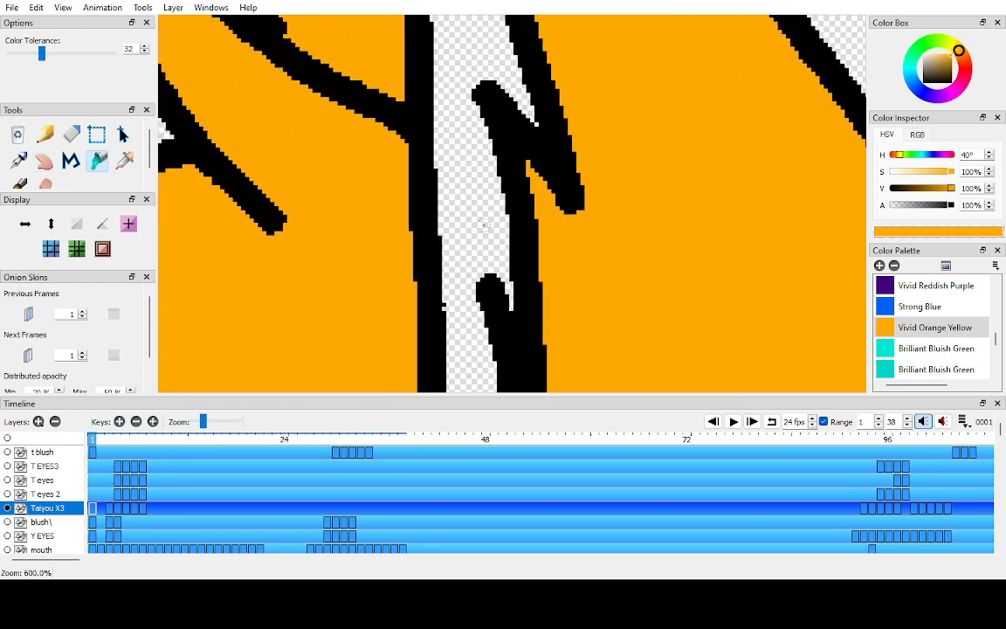
click(474, 236)
drag(476, 288, 505, 313)
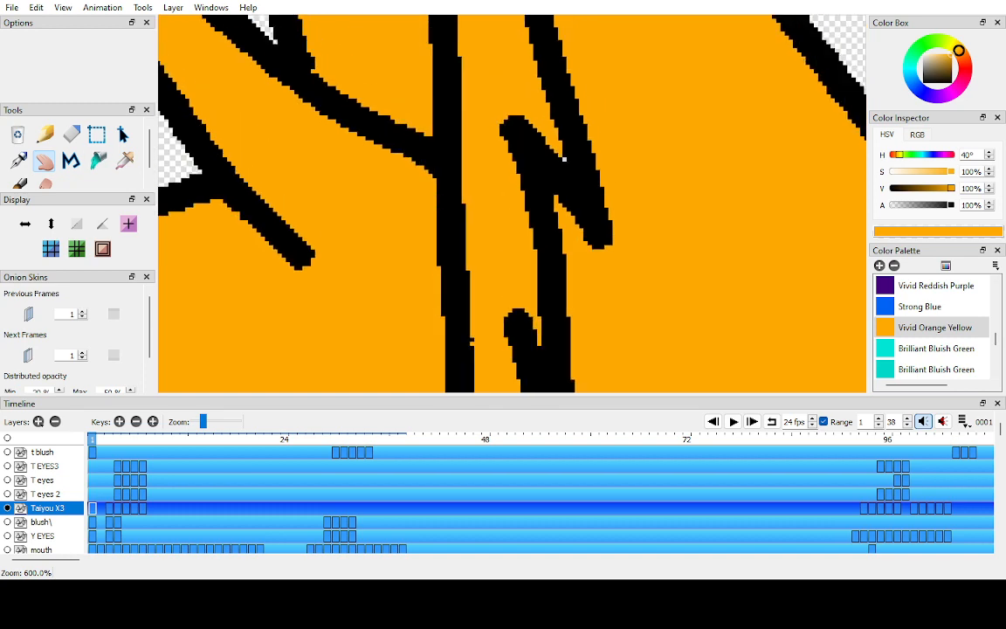
click(565, 158)
scroll(578, 159, down, 3)
scroll(605, 269, down, 3)
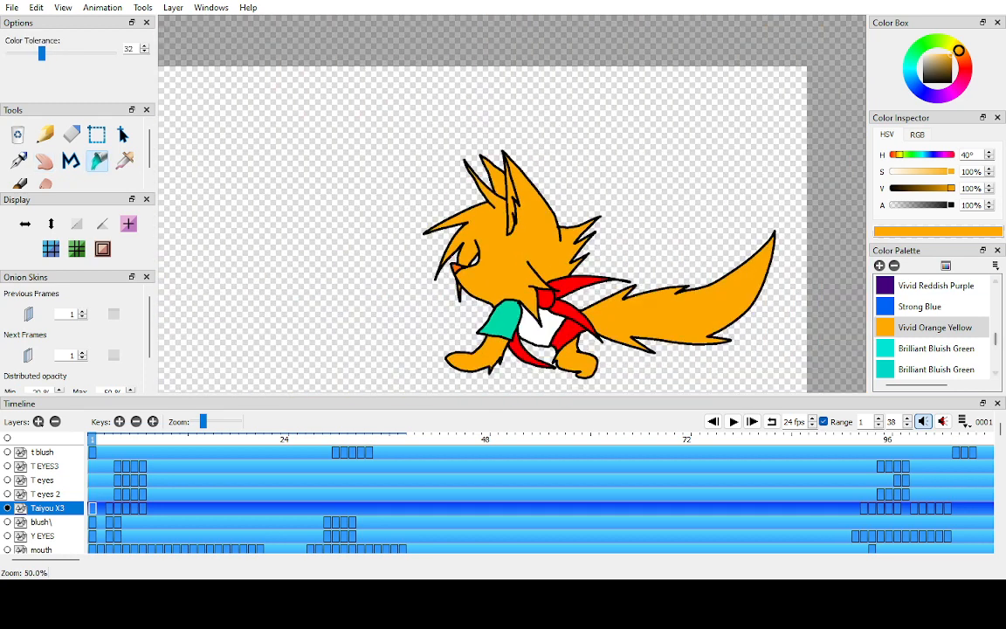
- Select Vivid Yellow (hue 49°) from the palette and fill the inner ear on frame 1 with it
scroll(935, 327, up, 4)
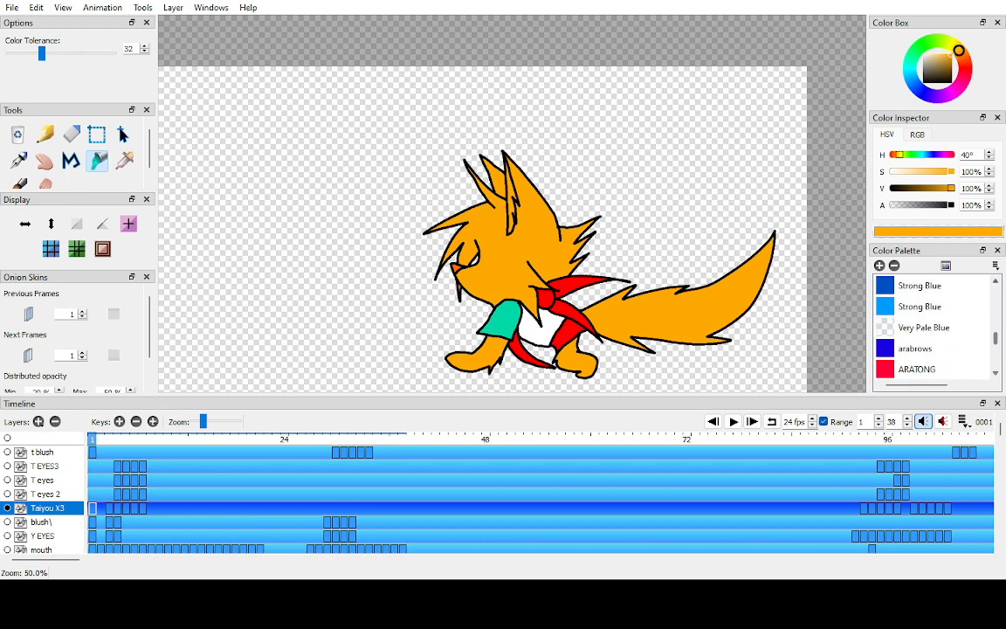
scroll(926, 347, down, 3)
scroll(926, 347, up, 1)
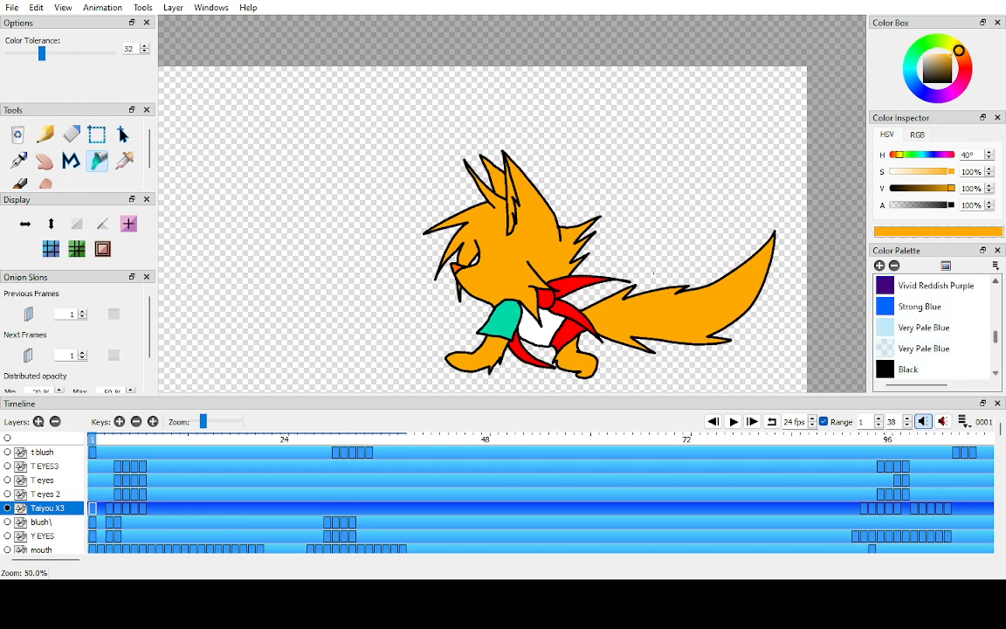
scroll(932, 328, up, 5)
click(922, 328)
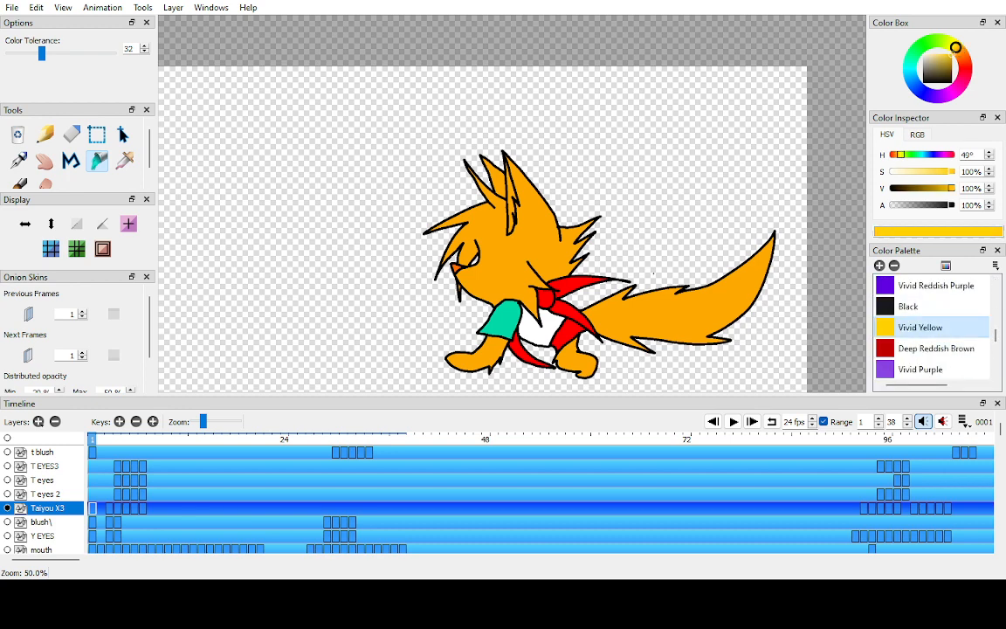
scroll(520, 225, up, 5)
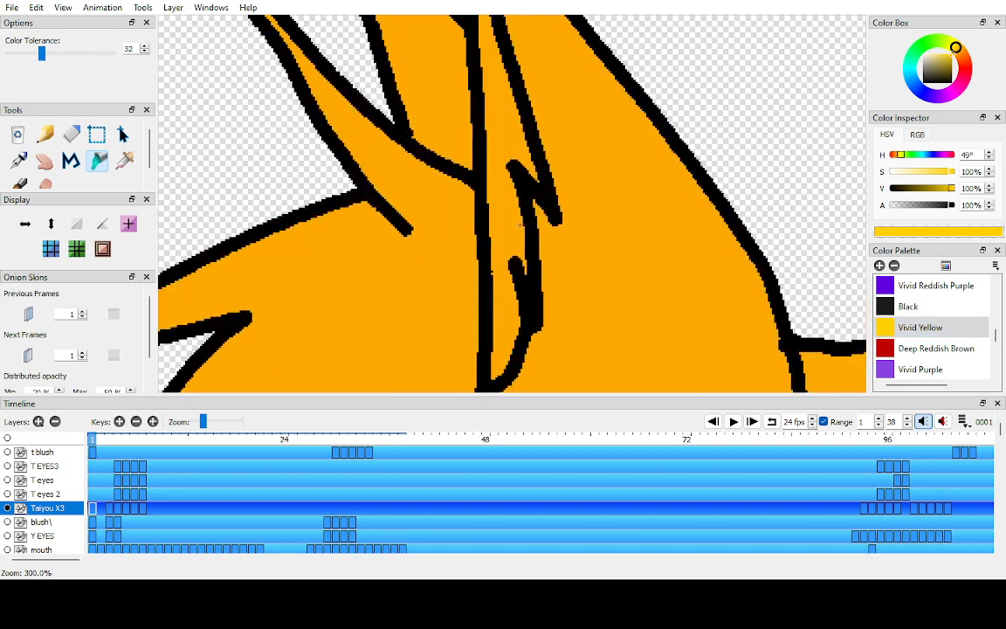
click(513, 225)
key(h)
- Fill the leftover pixel in the notch of frame 1's inner ear with Vivid Yellow
scroll(514, 226, up, 3)
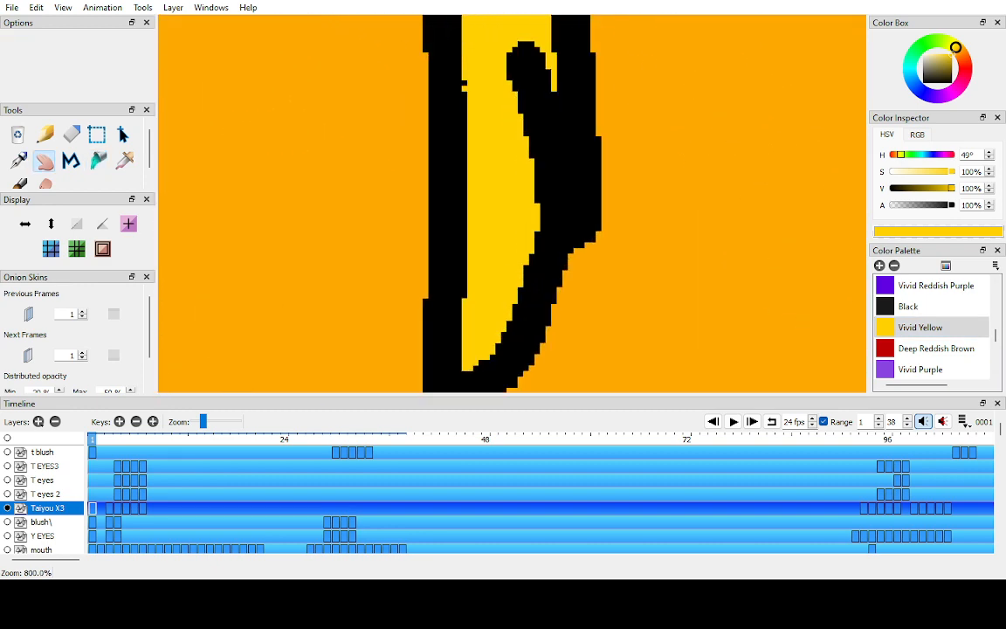
drag(513, 209, 502, 361)
key(k)
click(556, 193)
key(h)
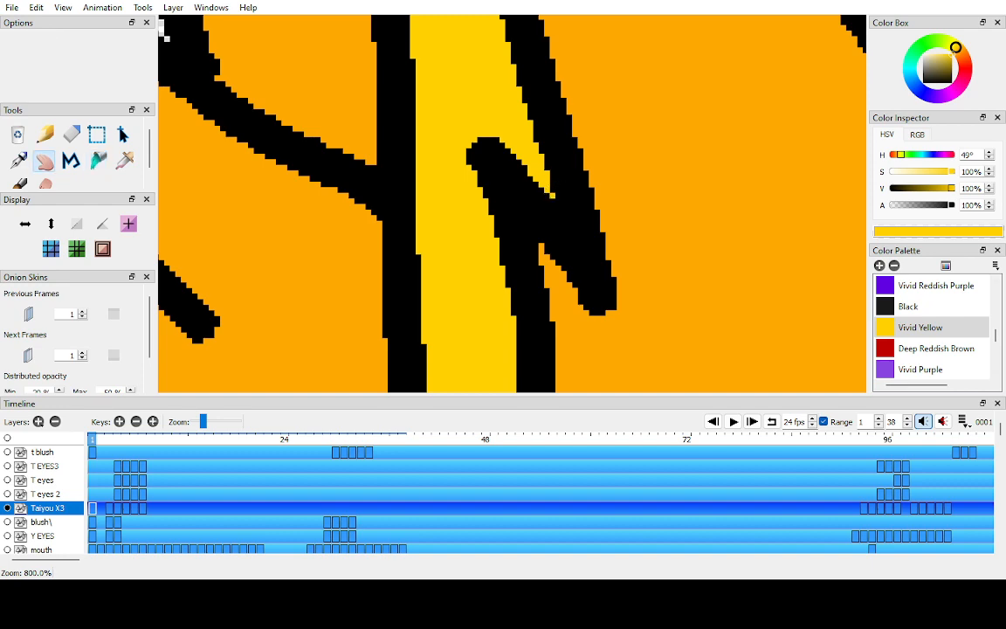
drag(555, 194, 575, 201)
scroll(581, 352, down, 6)
- Fill the uncoloured inner ear on frame 3 with Vivid Yellow
key(period)
key(period)
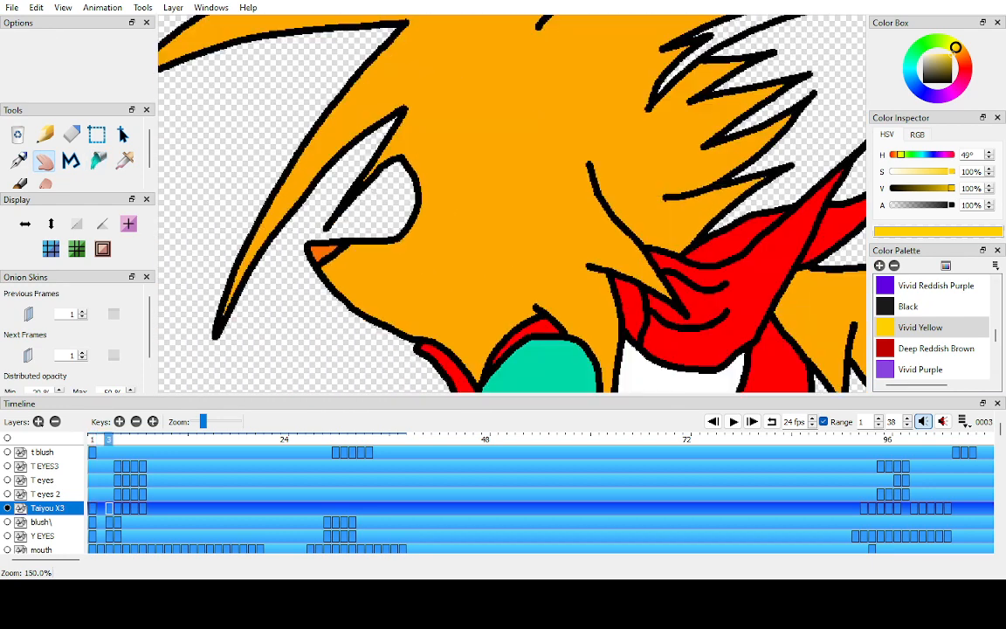
mouse_move(669, 63)
mouse_down()
mouse_move(581, 194)
mouse_move(513, 213)
mouse_up()
scroll(513, 213, up, 5)
key(g)
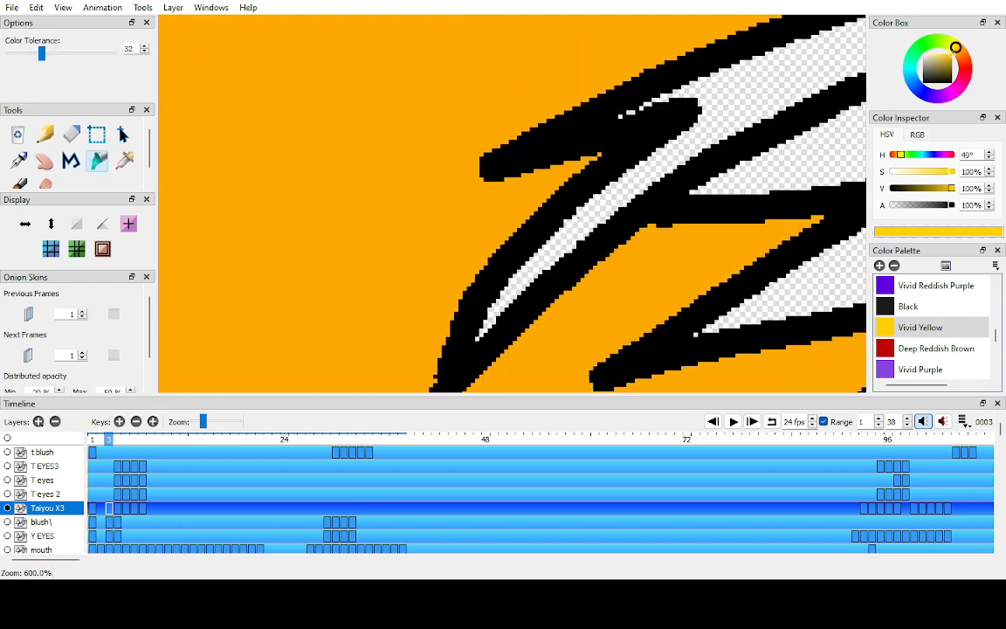
click(509, 281)
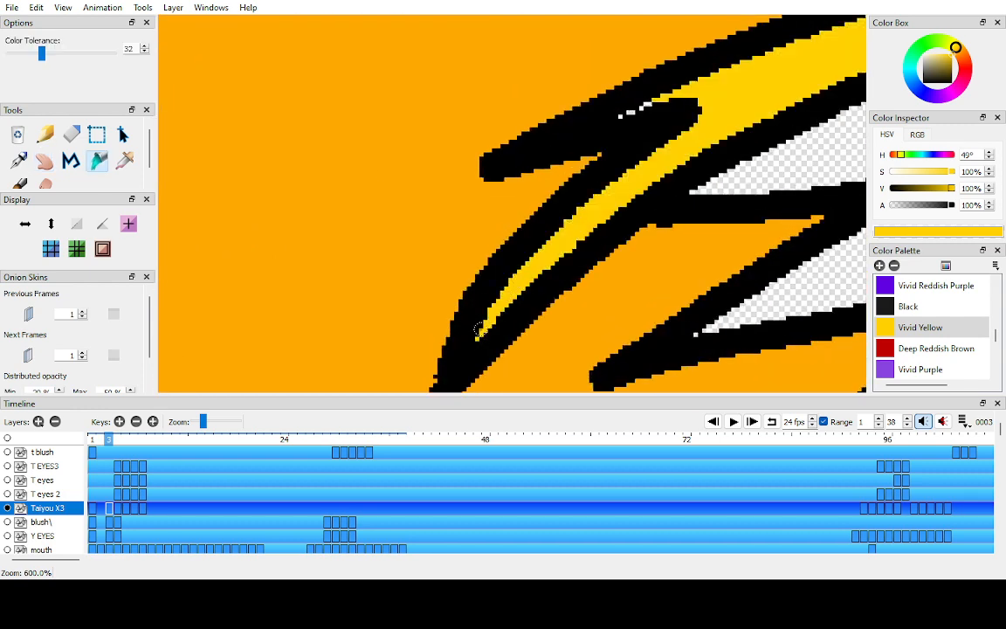
key(h)
- Fill the three leftover specks beside the fur notch of frame 3's inner ear with Vivid Yellow
scroll(931, 328, up, 2)
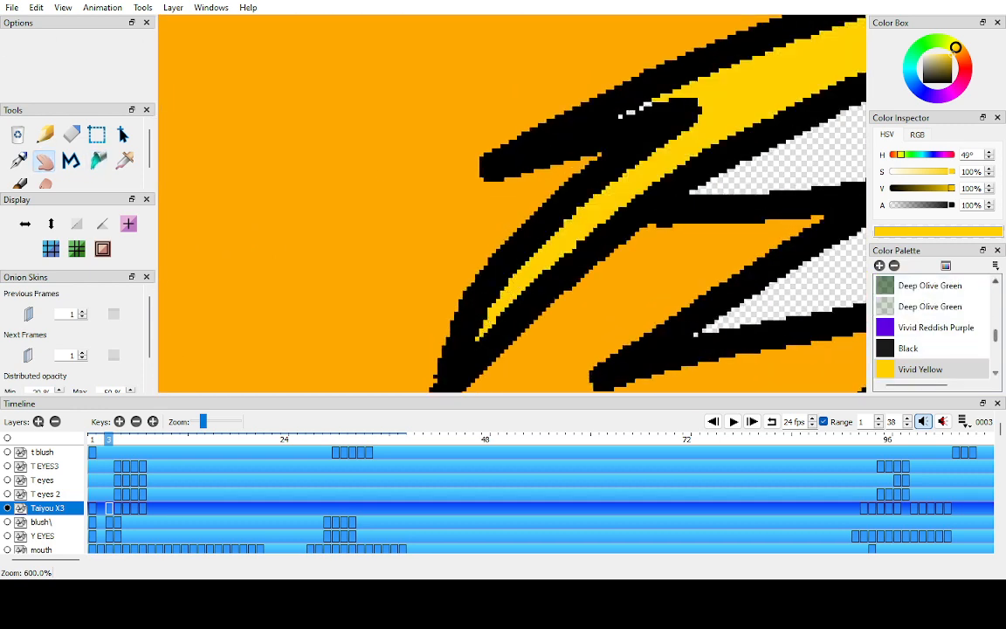
drag(619, 117, 603, 119)
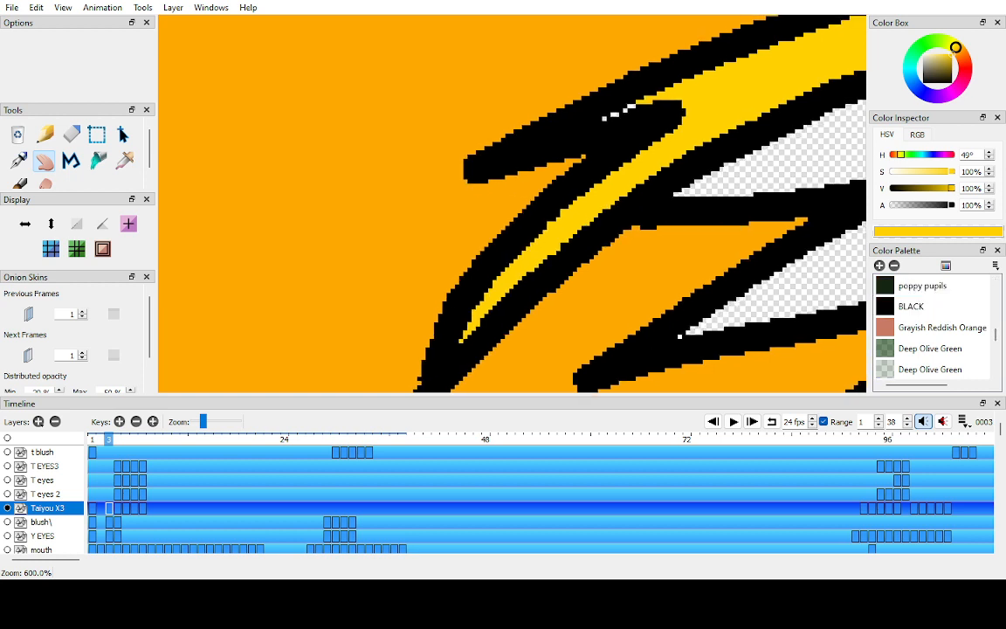
key(k)
click(603, 118)
click(615, 115)
click(625, 110)
key(h)
drag(681, 148, 232, 293)
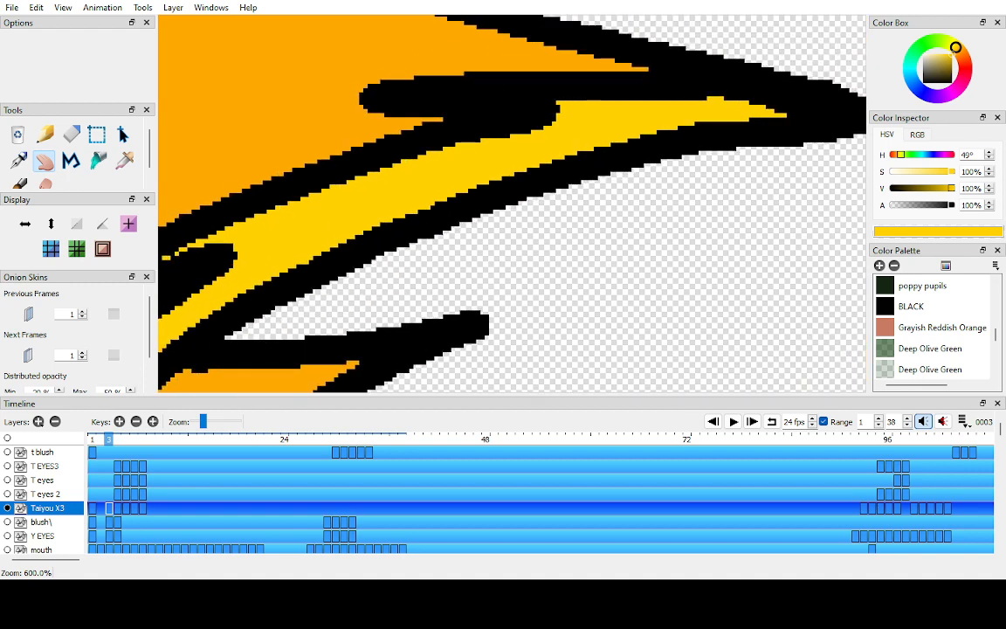
- View the whole character on frame 3 and return to frame 1 to compare the inner-ear colouring
scroll(511, 205, down, 10)
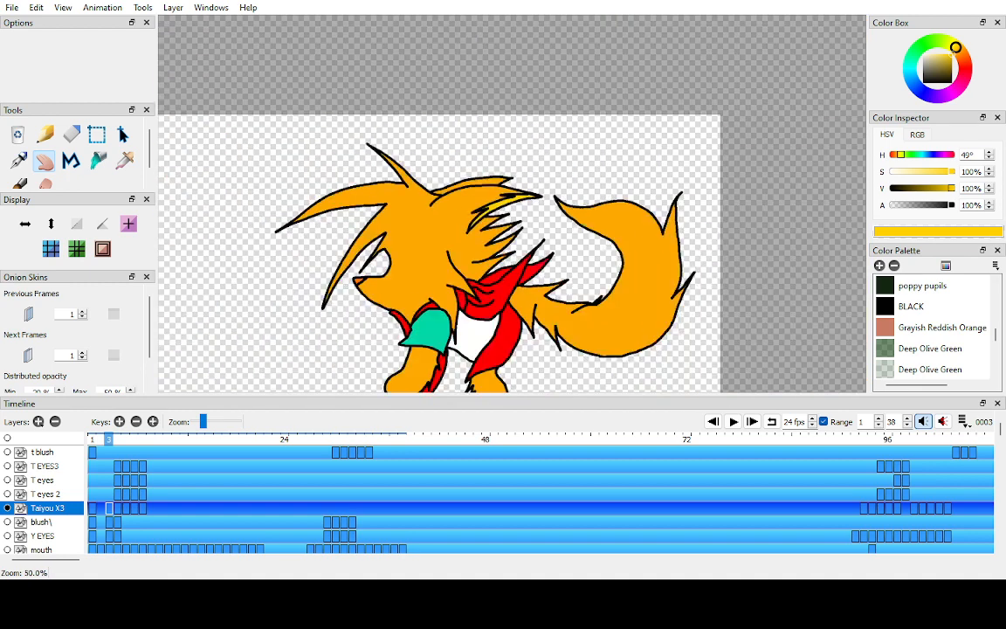
drag(512, 262, 529, 185)
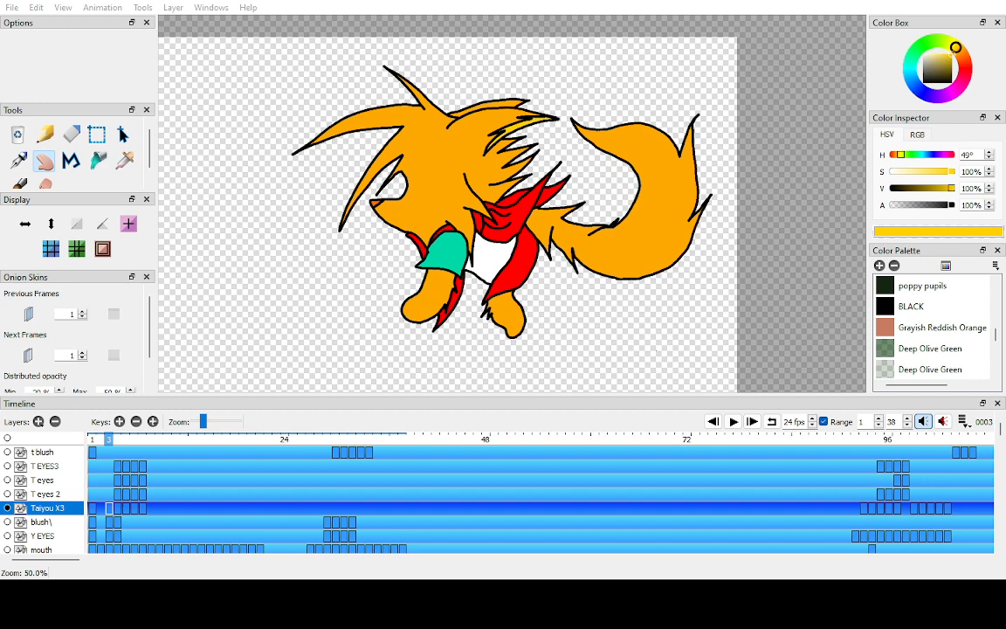
click(714, 422)
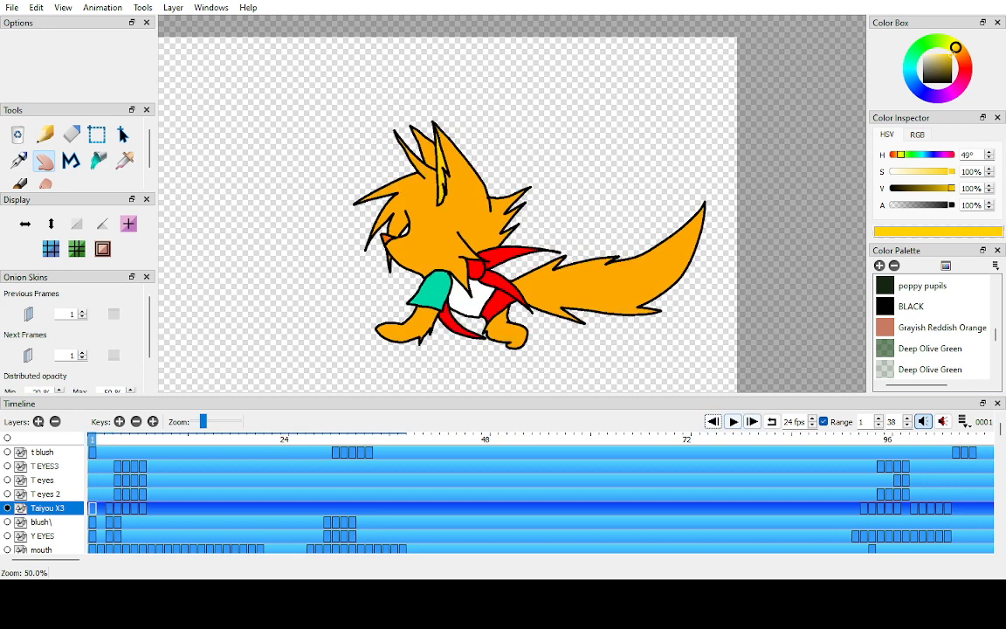
- Play back the Taiyou X3 layer alone over frames 1 to 38 several times to review the character's motion
click(752, 422)
click(733, 421)
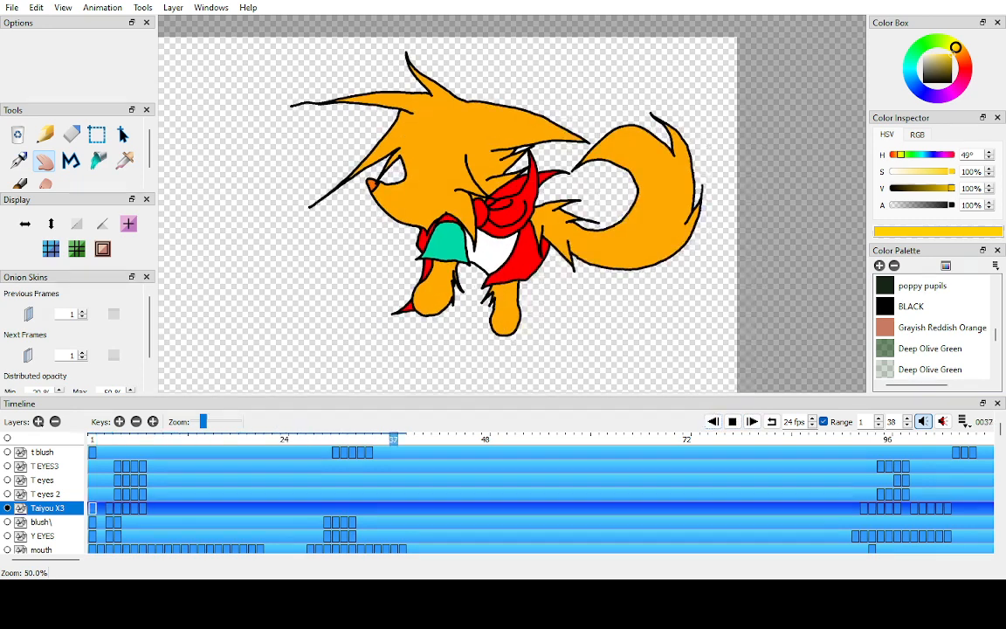
scroll(512, 203, down, 1)
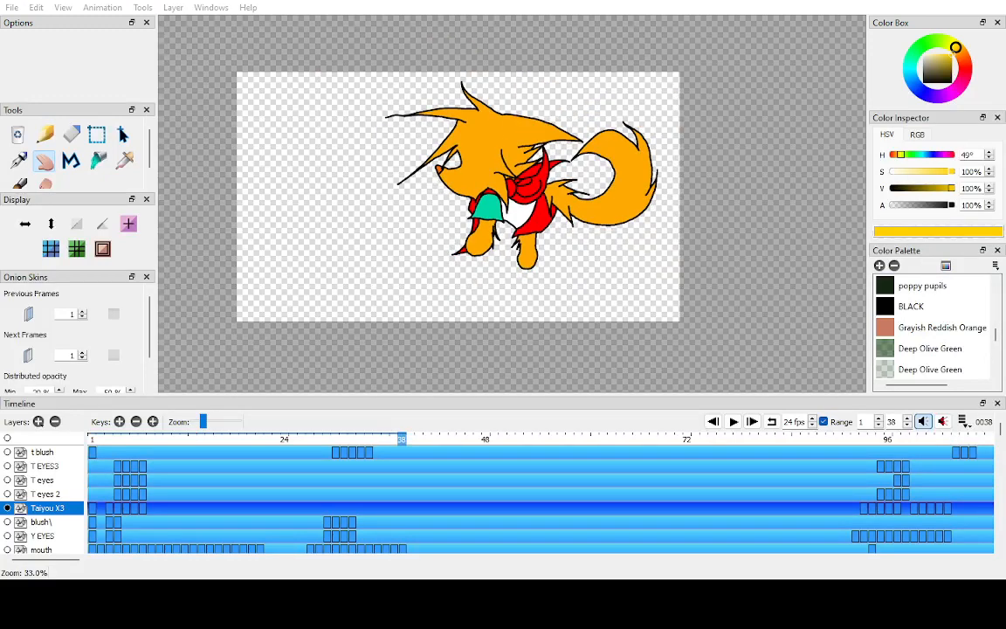
click(733, 422)
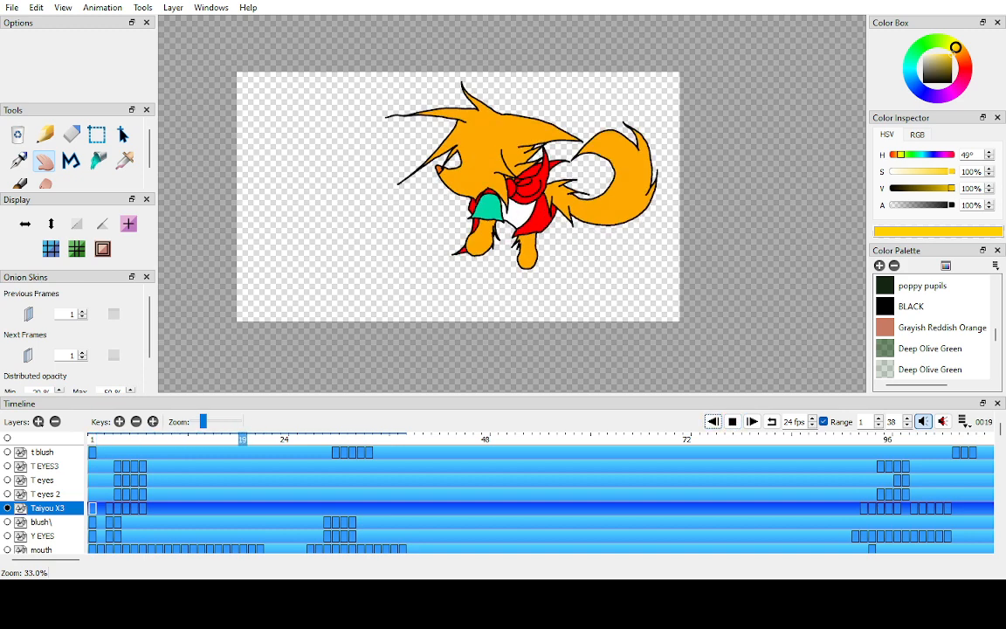
drag(94, 440, 126, 440)
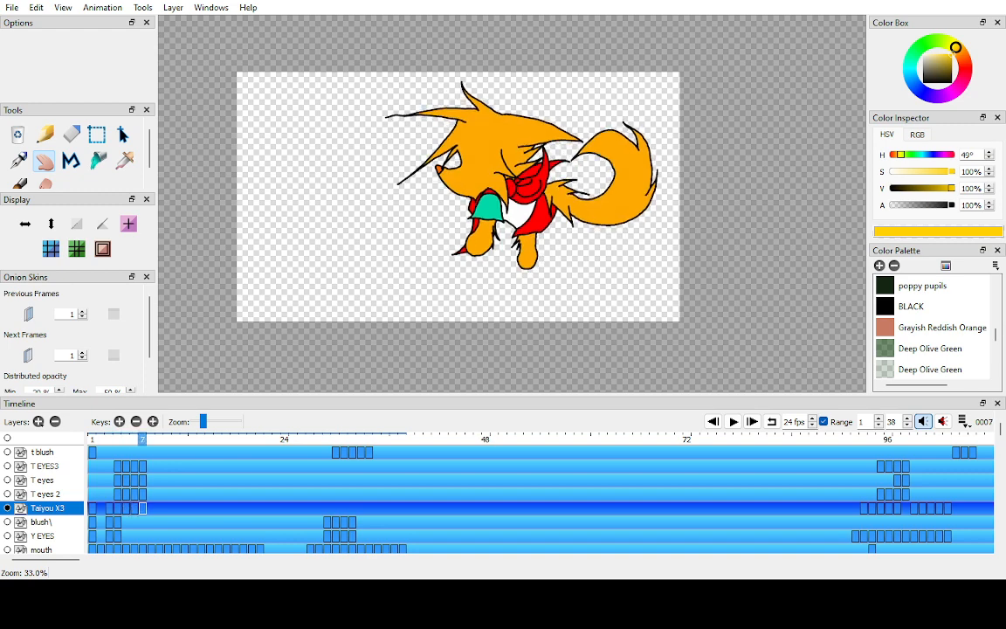
click(713, 421)
click(733, 421)
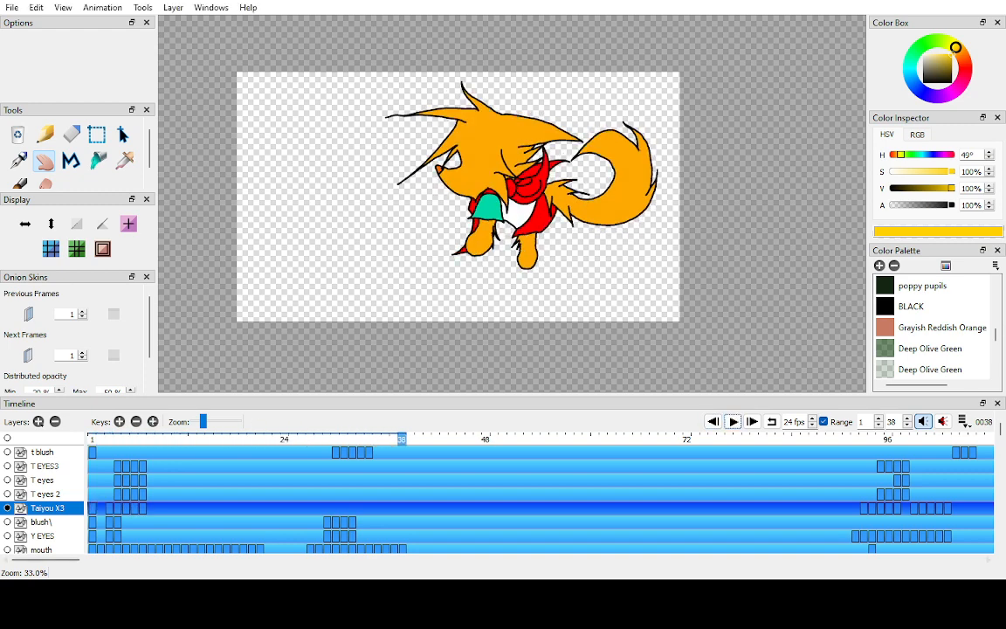
key(alt+Tab)
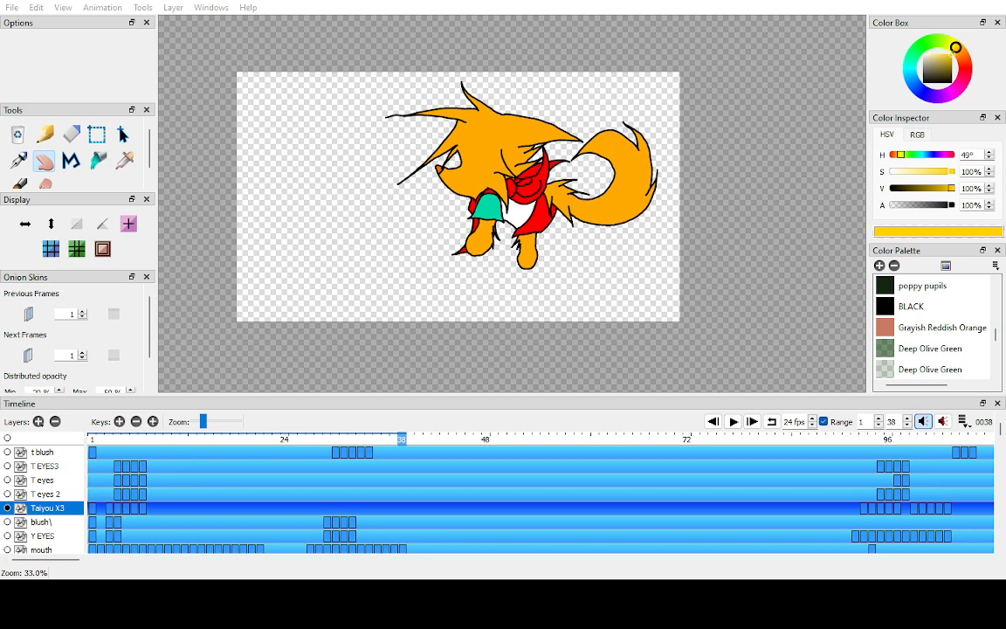
click(714, 421)
click(733, 421)
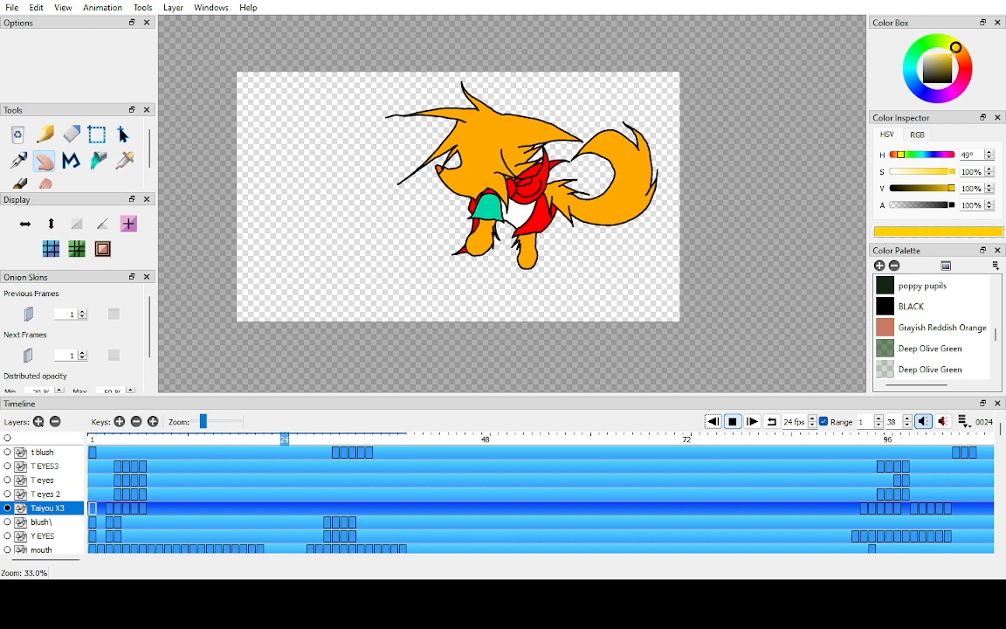
click(714, 421)
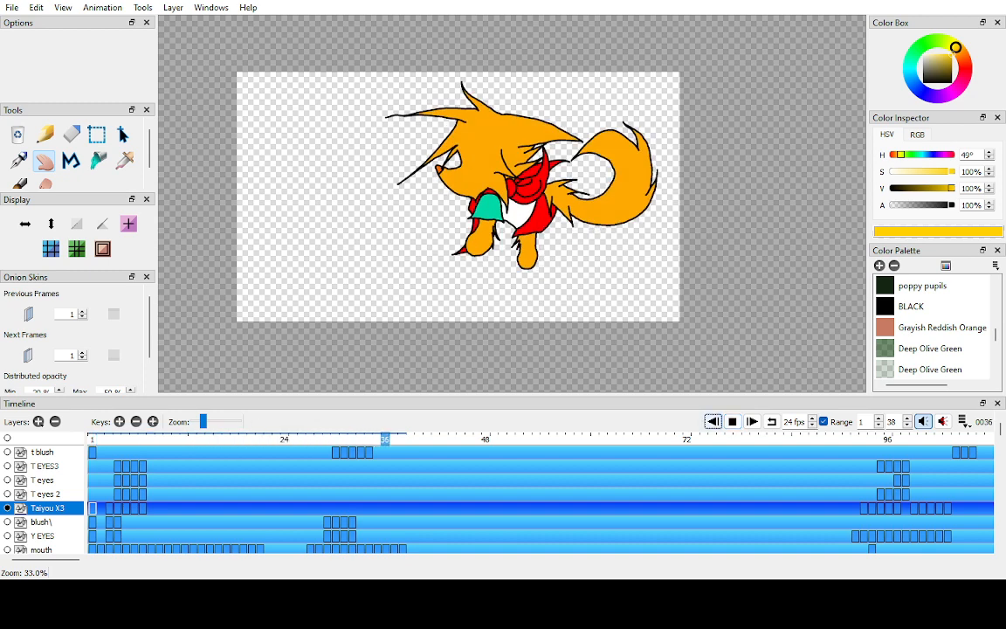
click(713, 421)
click(733, 421)
click(713, 421)
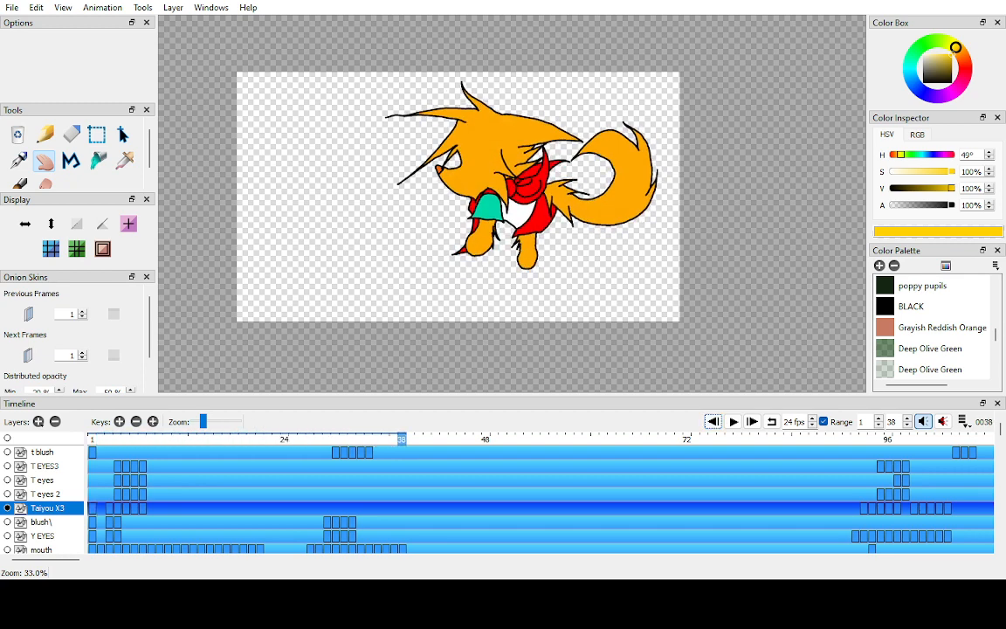
- Show all layers and step through frames 1 to 6 to compare both characters against the sketch
click(7, 437)
click(92, 440)
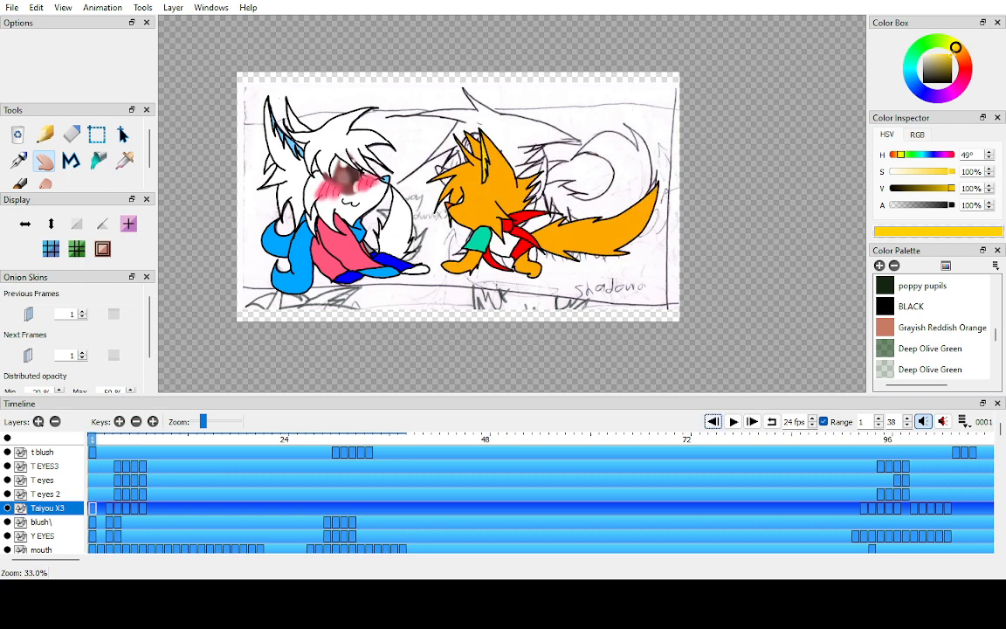
click(100, 440)
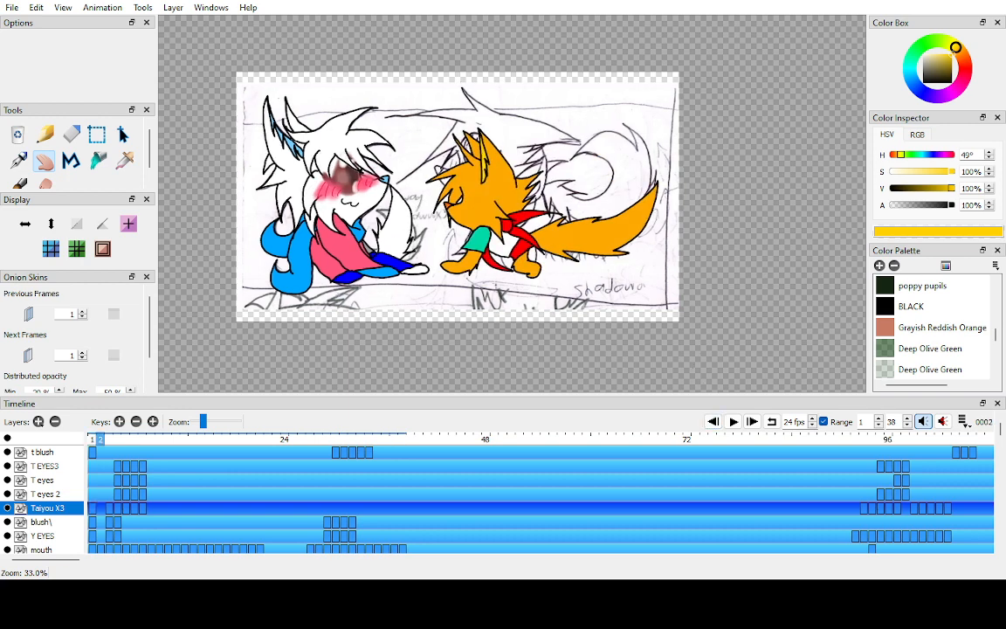
key(period)
key(period)
key(period)
key(period)
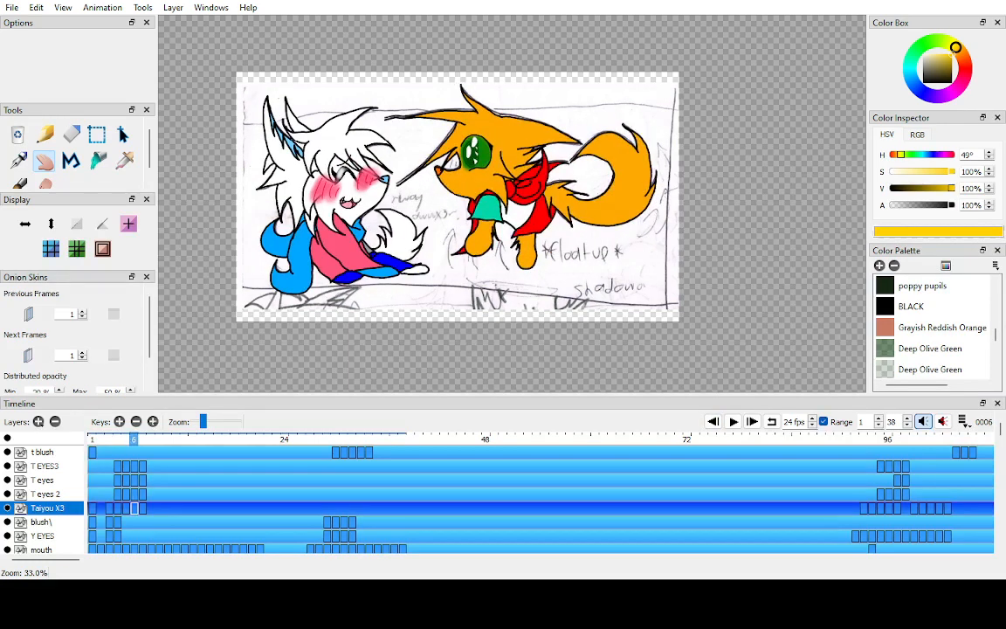
key(comma)
key(comma)
key(comma)
key(period)
drag(502, 207, 512, 204)
scroll(512, 203, up, 1)
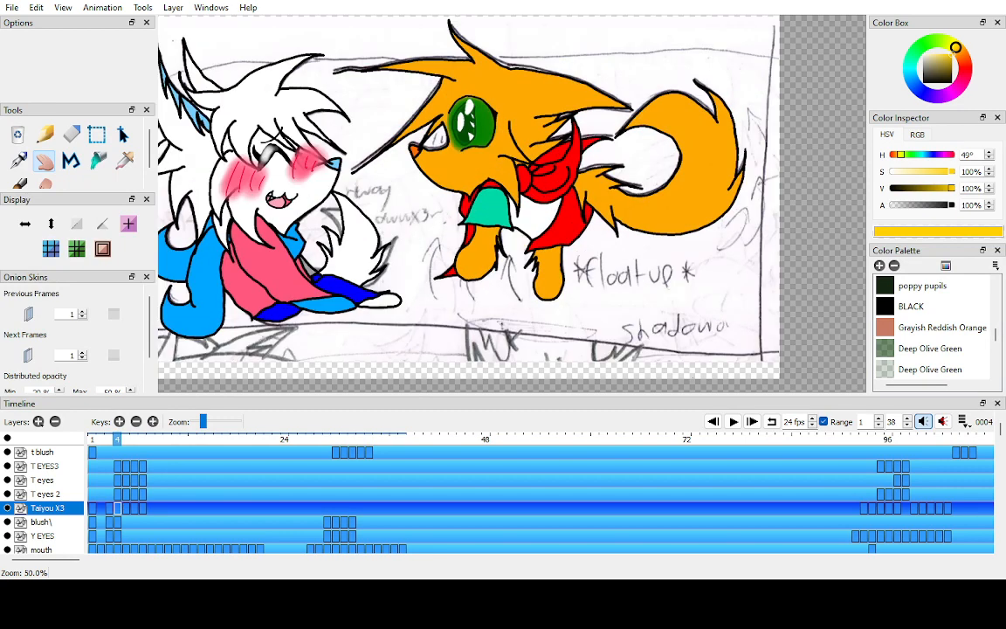
- Play the animation with all layers shown over frames 1 to 38 repeatedly, and return to frame 1
key(period)
key(period)
key(period)
key(period)
key(period)
key(Return)
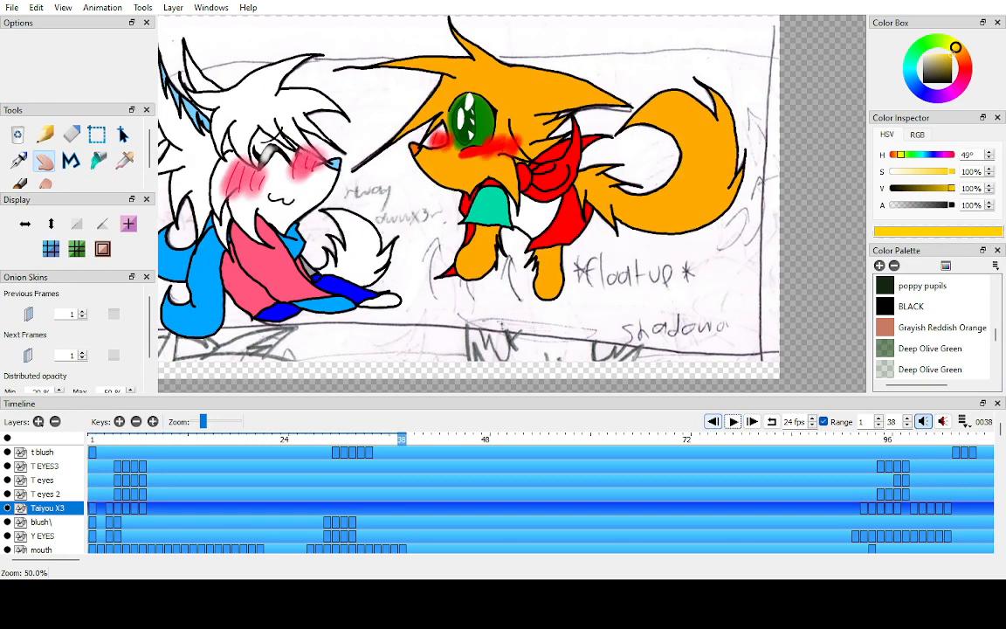
click(713, 422)
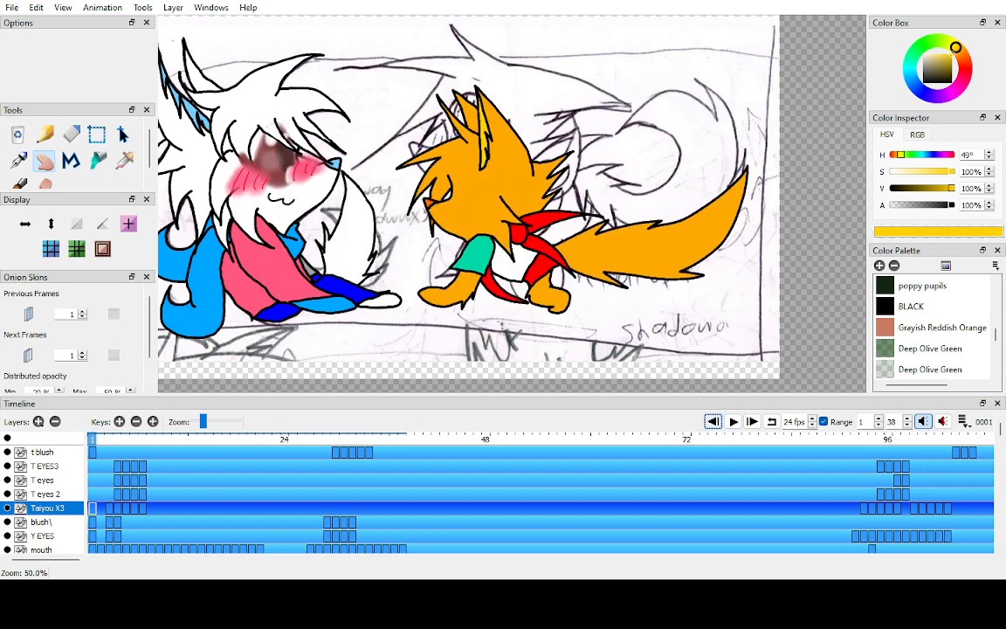
drag(502, 207, 531, 220)
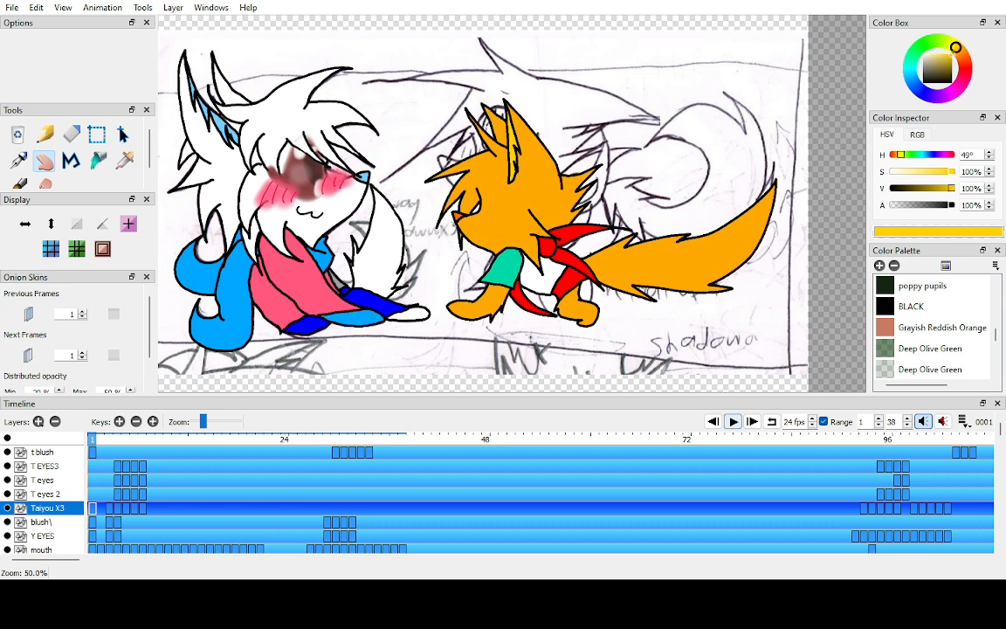
key(Return)
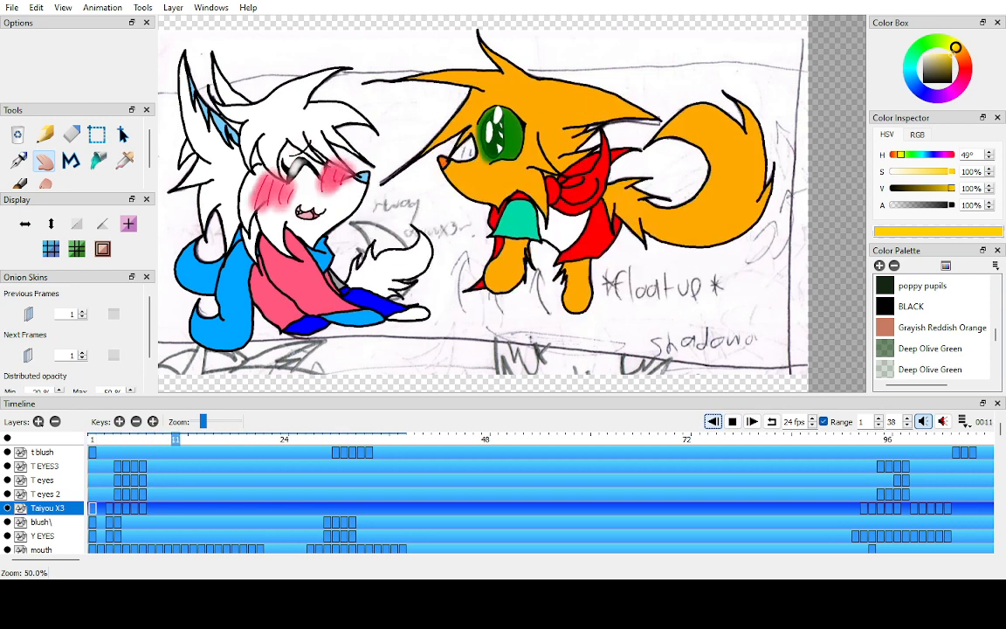
click(733, 422)
click(714, 422)
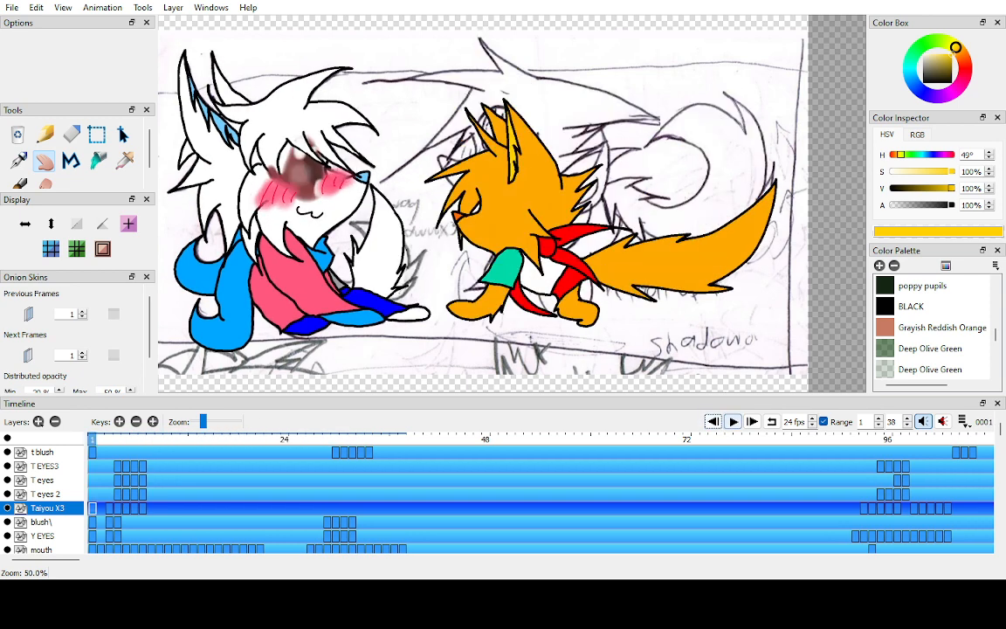
key(Return)
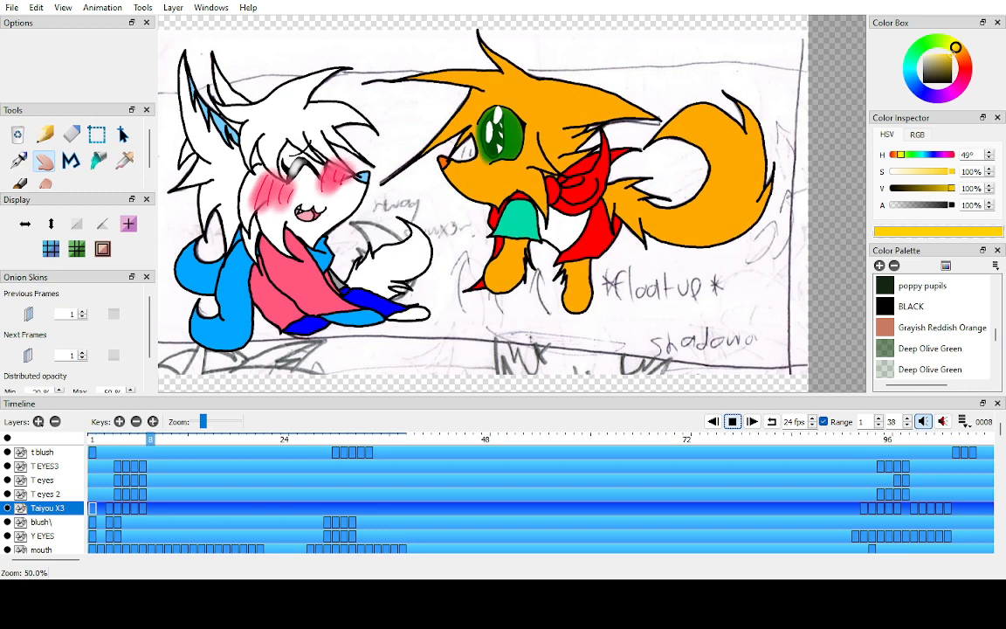
click(714, 422)
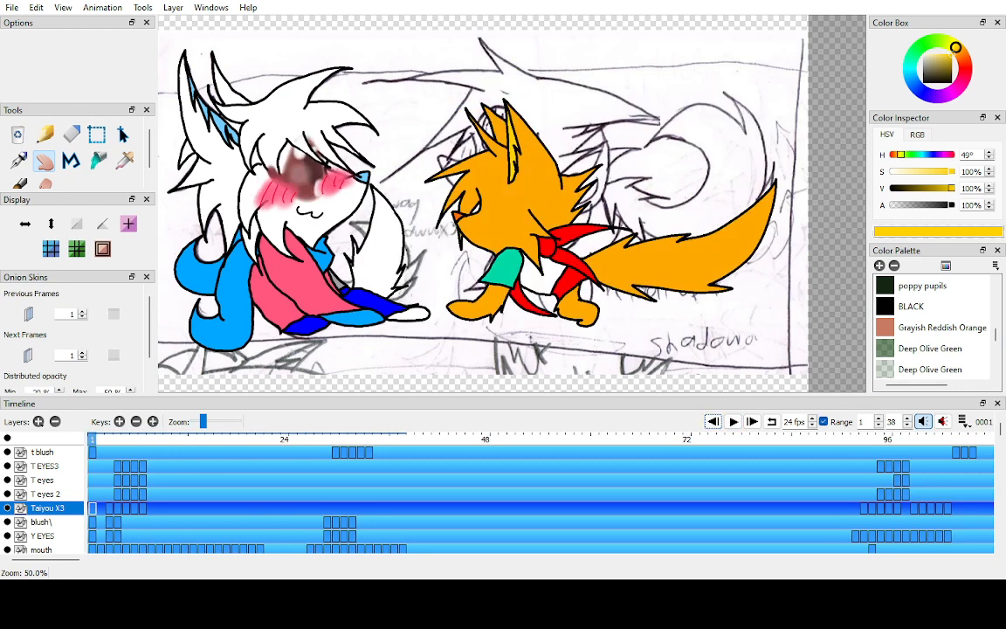
- On frame 1 of the T eyes 2 layer, paint a curved Strong Olive Green eye stroke with the Pencil at width 40
click(46, 495)
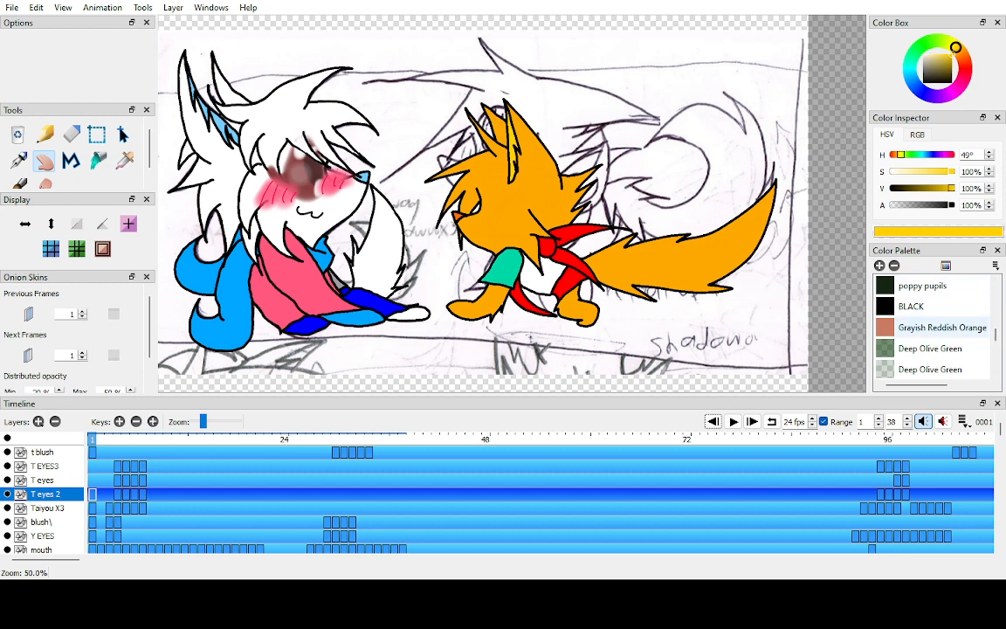
scroll(935, 327, down, 5)
scroll(935, 328, up, 2)
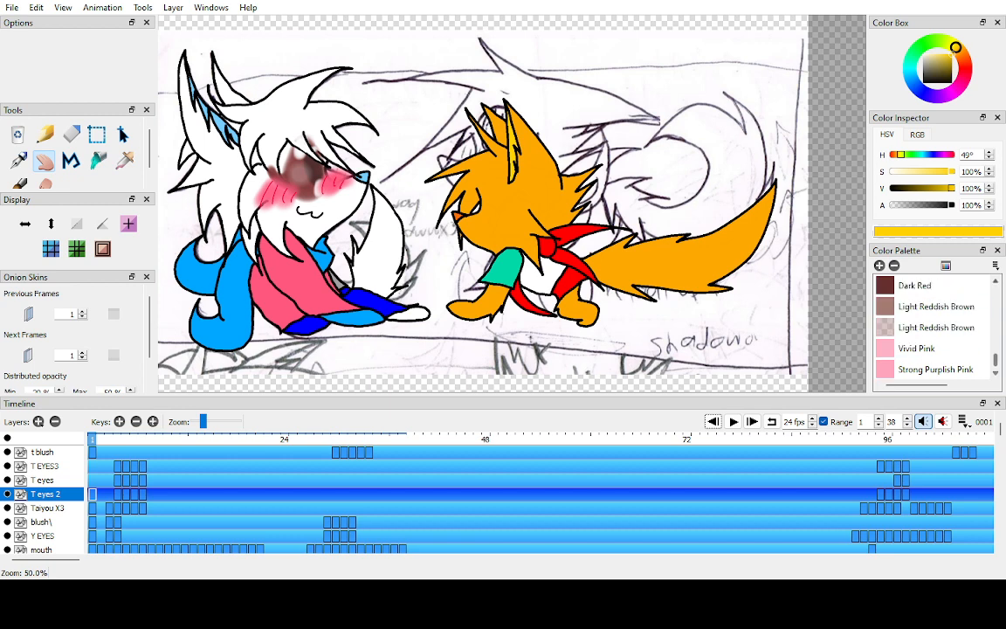
scroll(935, 327, up, 3)
scroll(935, 327, down, 1)
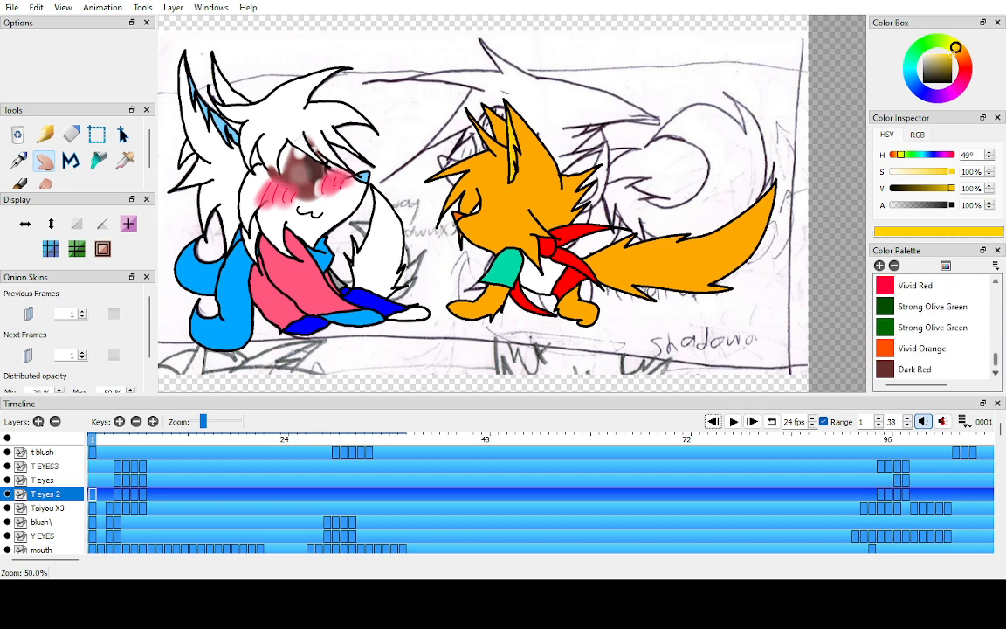
click(933, 307)
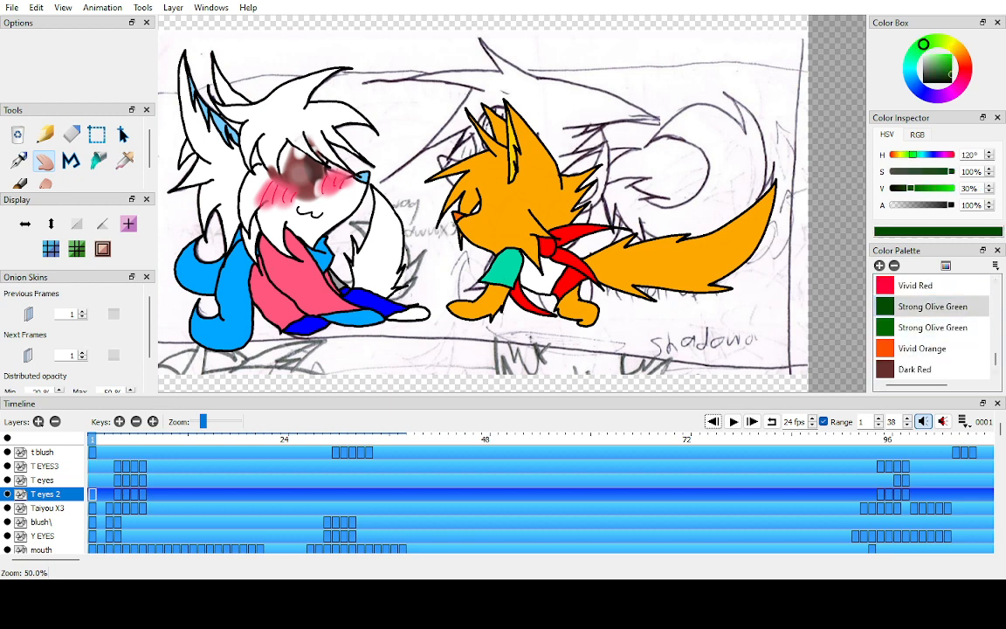
scroll(512, 204, up, 4)
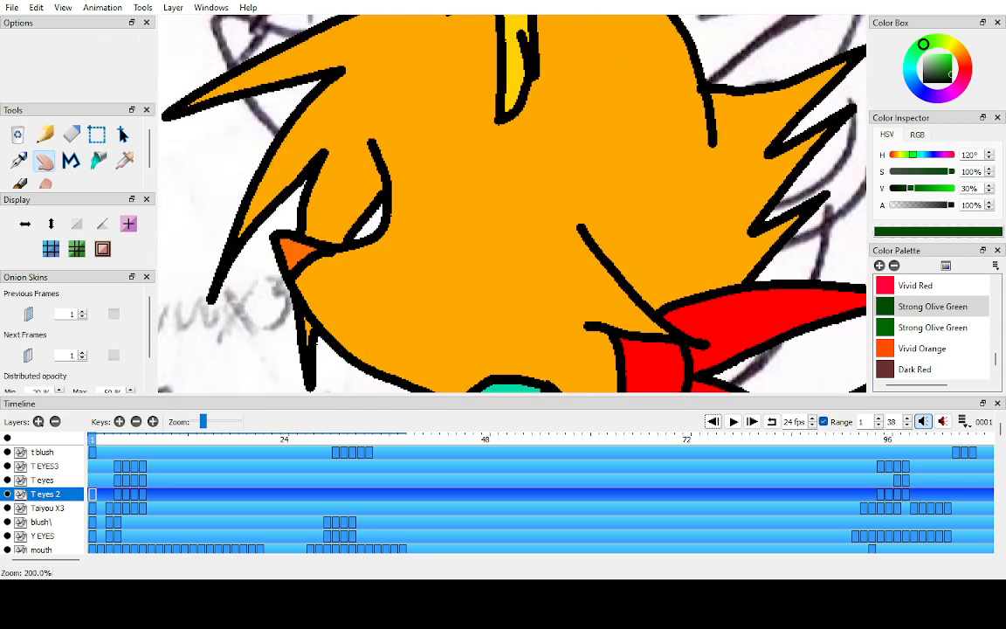
key(p)
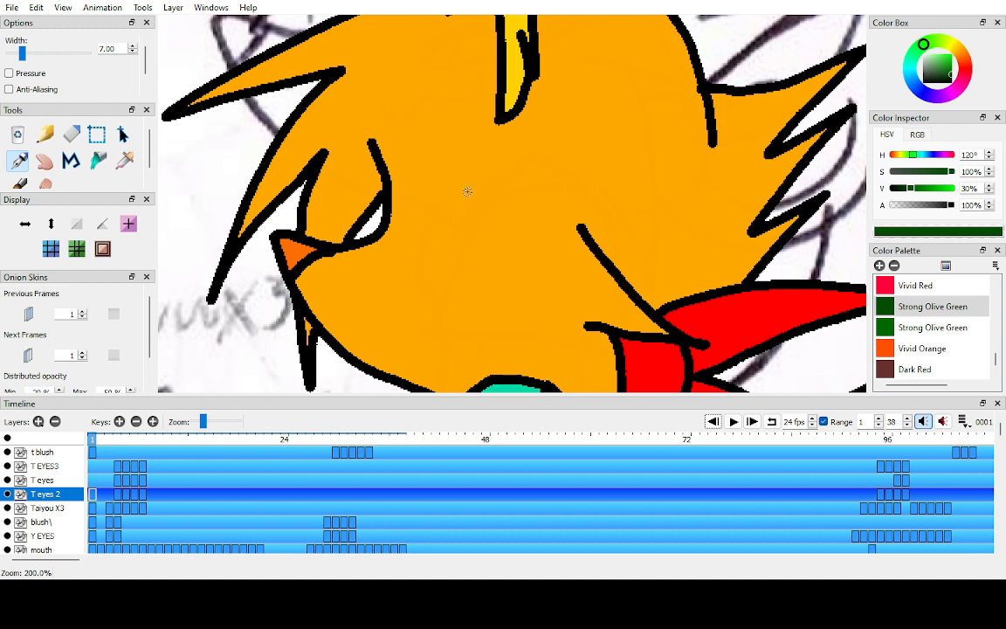
key(n)
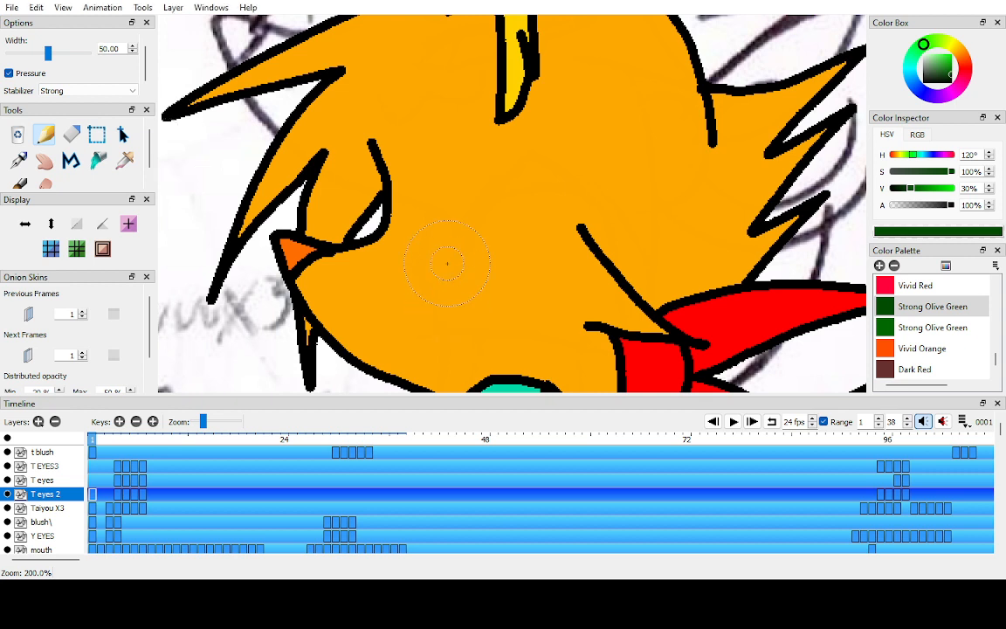
double_click(104, 49)
text(40)
mouse_move(472, 207)
mouse_down()
mouse_move(456, 199)
mouse_move(398, 248)
mouse_move(475, 202)
mouse_up()
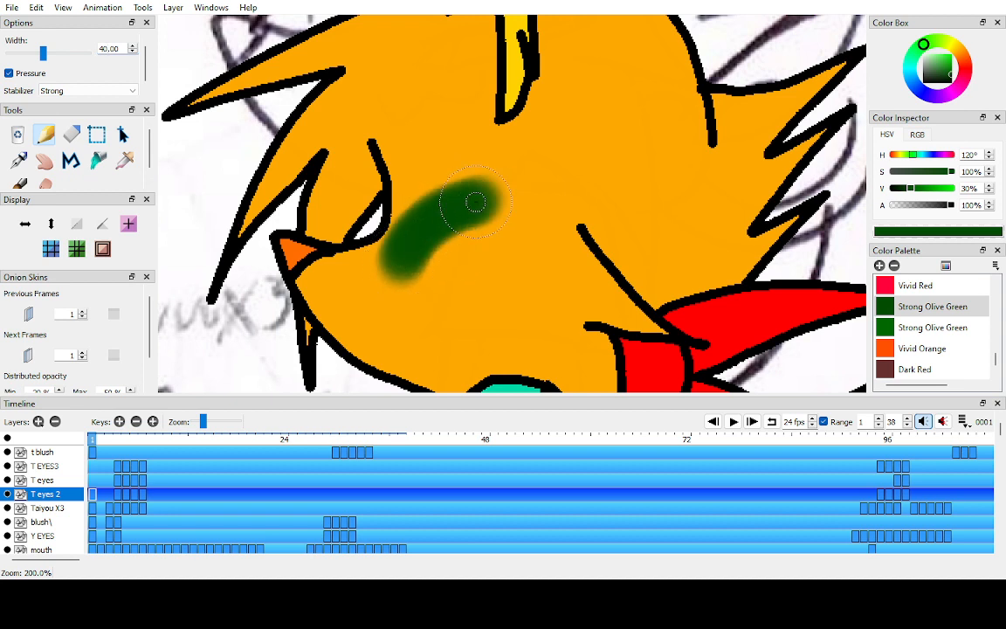
- Choose the white Kaze/Yuki fur colour and duplicate the T eyes 2 keyframe from frame 1 to frame 2
key(h)
drag(996, 359, 995, 285)
click(996, 373)
click(995, 373)
click(996, 373)
click(995, 373)
click(996, 372)
click(996, 373)
click(996, 373)
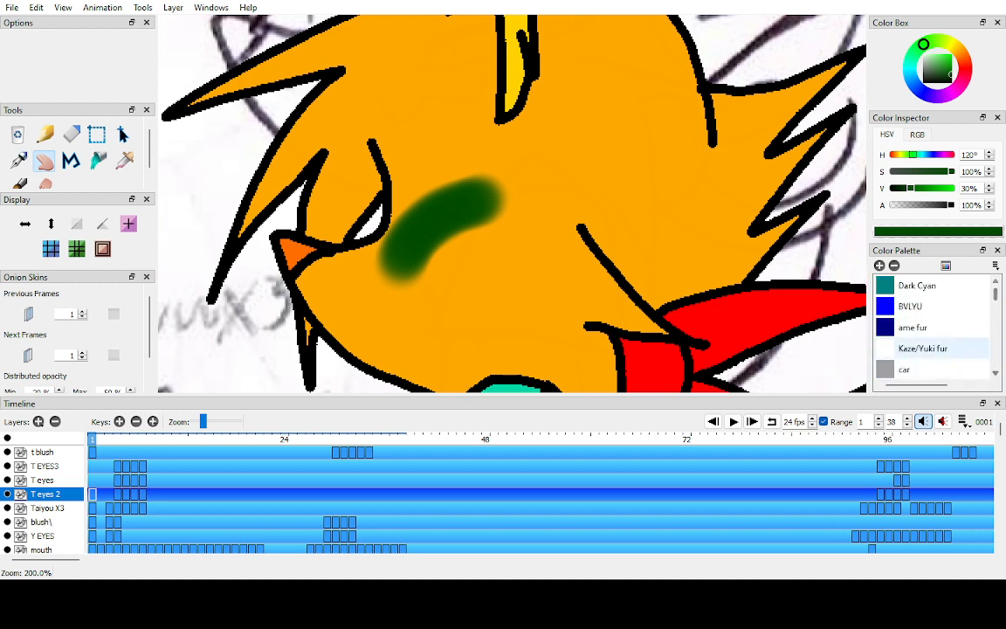
click(924, 348)
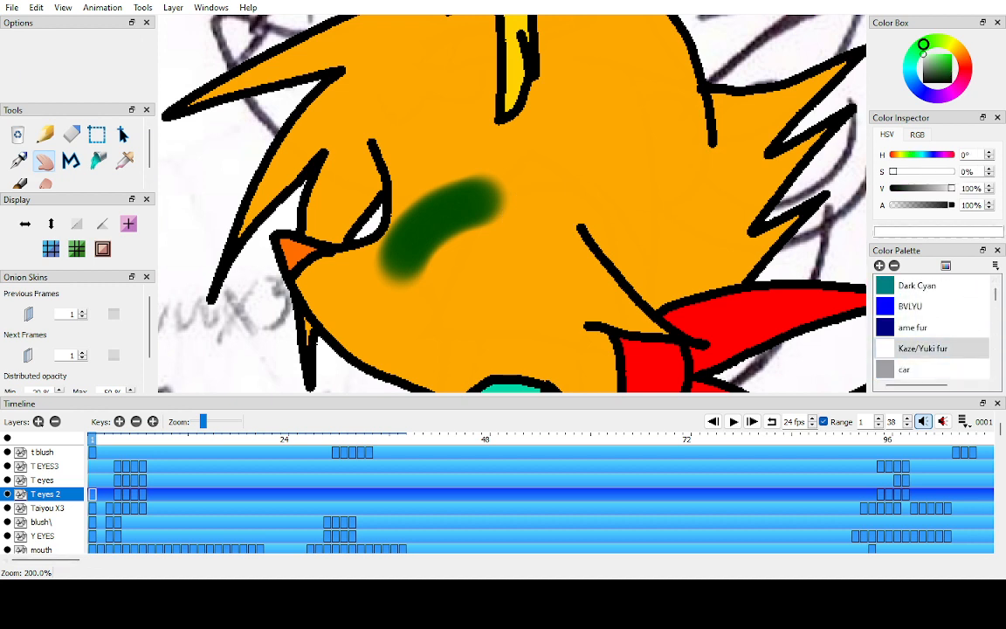
key(F6)
key(comma)
- Paint a soft white highlight along the middle of the green eye stroke on frame 1 with the Pencil
key(n)
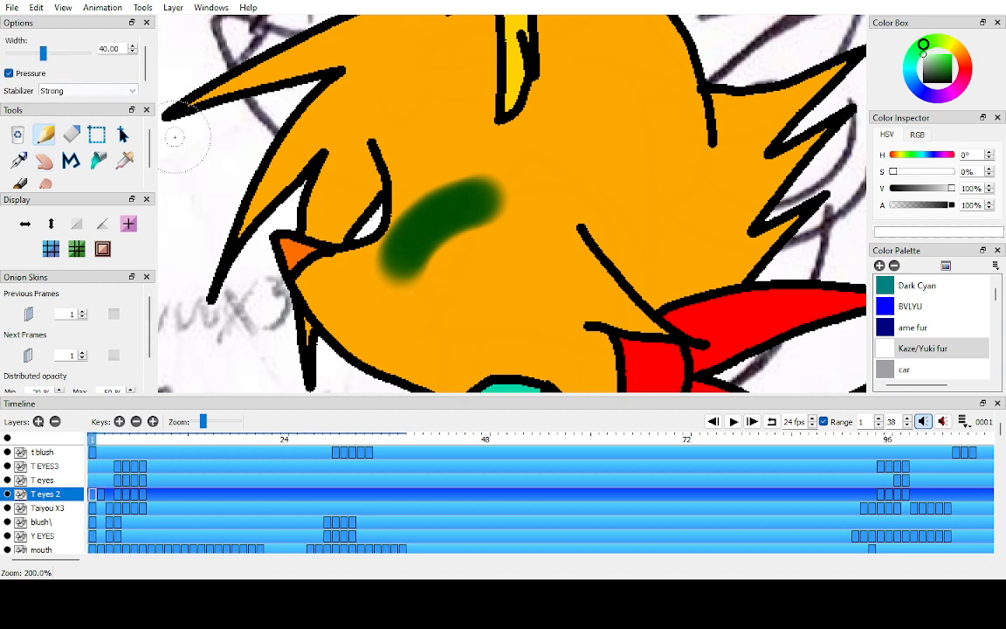
key(ctrl+Up)
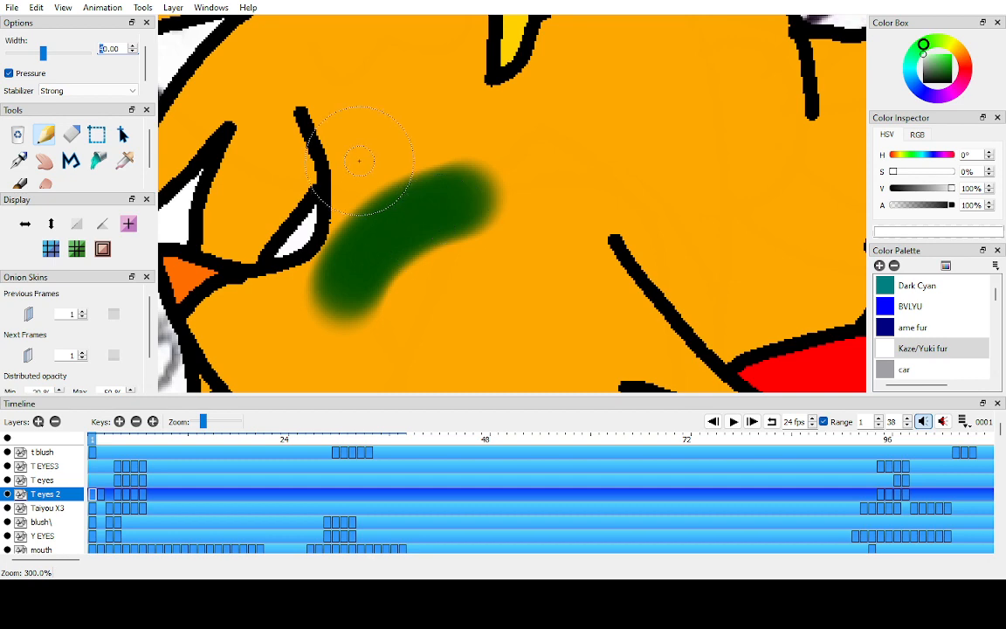
mouse_move(355, 277)
mouse_down()
mouse_move(368, 279)
mouse_move(446, 202)
mouse_up()
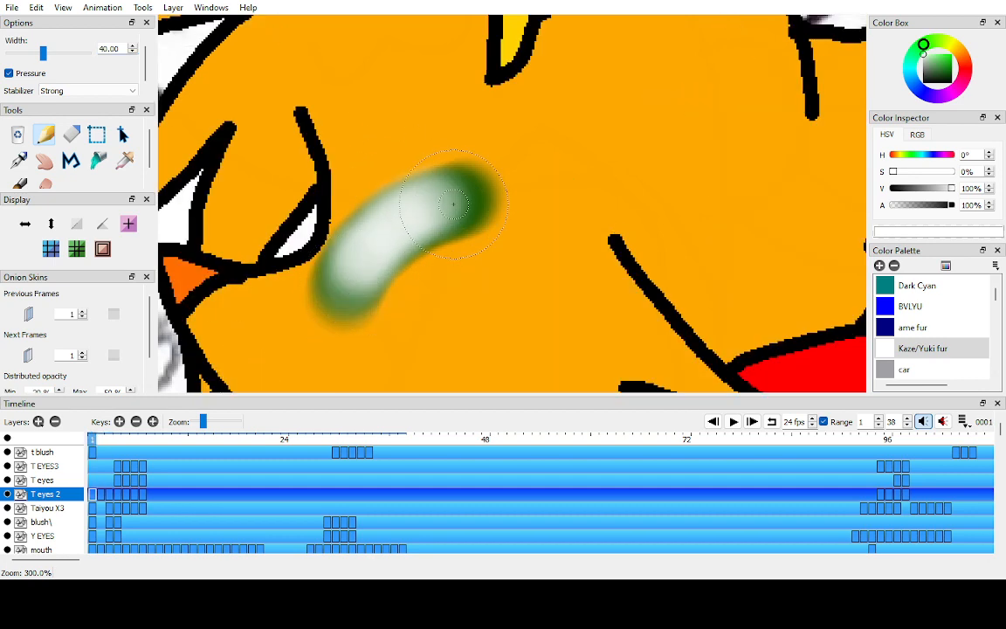
drag(363, 275, 437, 203)
key(space)
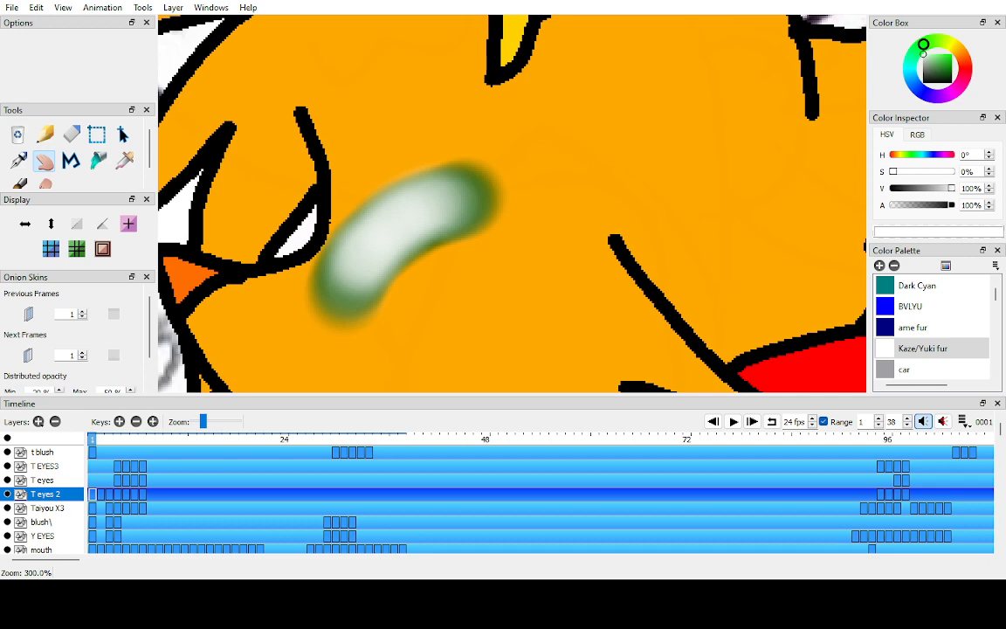
- Duplicate the T eyes 2 keyframe of frame 1 once more and go to frame 3
key(F6)
click(93, 439)
key(period)
key(period)
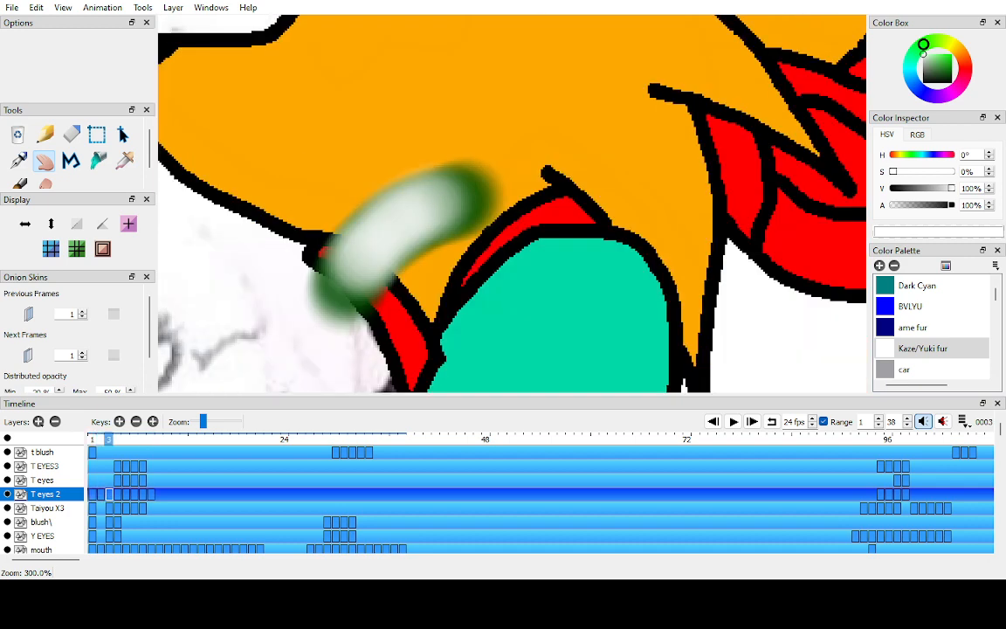
- Move the spare T eyes 2 keyframes from frames 2 and 3 to frames 9 and 10
key(comma)
key(comma)
drag(101, 495, 168, 495)
click(168, 494)
key(ctrl+Down)
key(ctrl+Down)
key(ctrl+Down)
key(period)
key(comma)
click(184, 495)
click(151, 439)
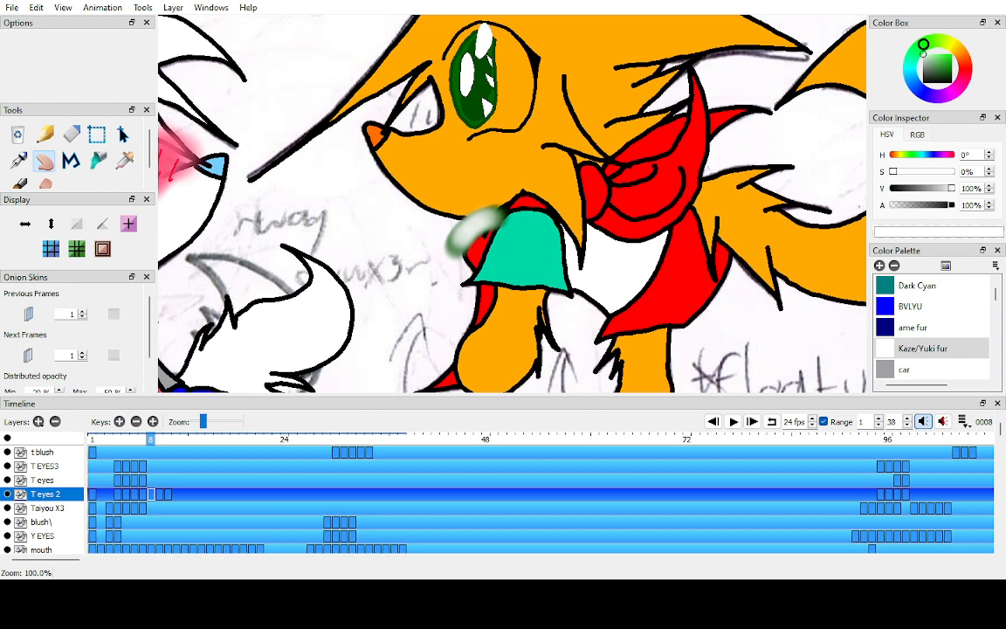
- Check the T eyes 2 drawings around frame 8 and move the three spare keyframes on frames 8 to 10 out to frames 92 to 94
click(7, 439)
key(comma)
click(7, 438)
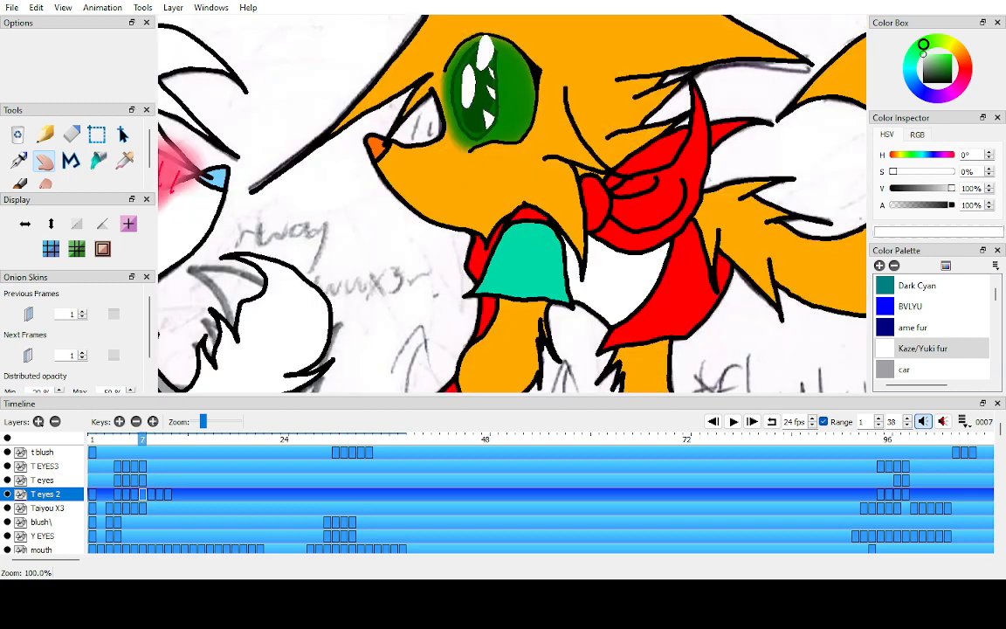
key(period)
key(period)
key(period)
key(comma)
key(comma)
drag(151, 495, 872, 494)
double_click(864, 494)
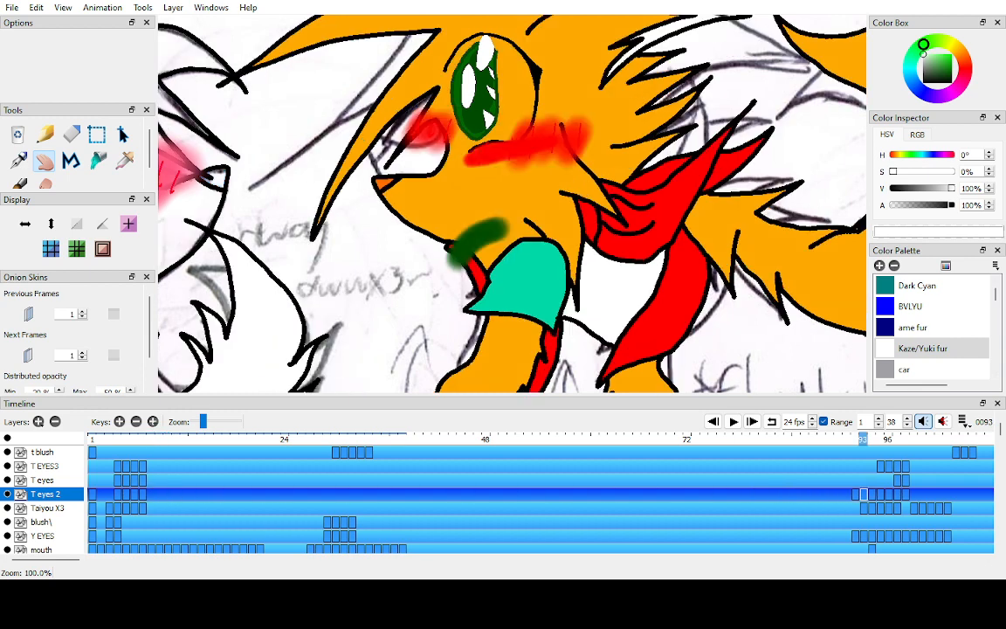
key(period)
key(comma)
key(comma)
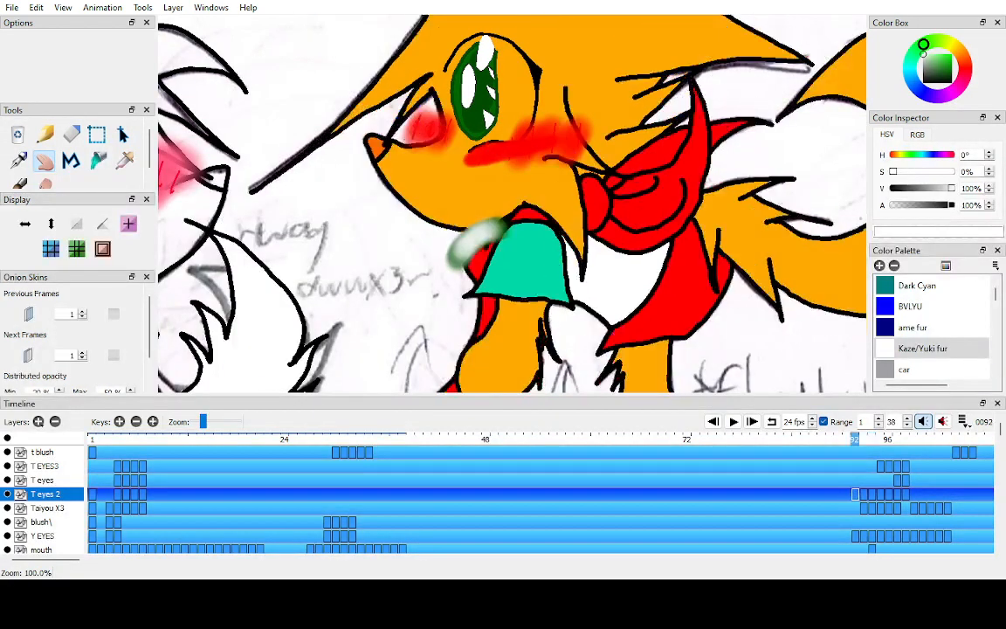
- Move the T eyes 2 keyframe from frame 4 to frame 3 and duplicate it back onto frame 4
click(92, 439)
scroll(512, 204, down, 2)
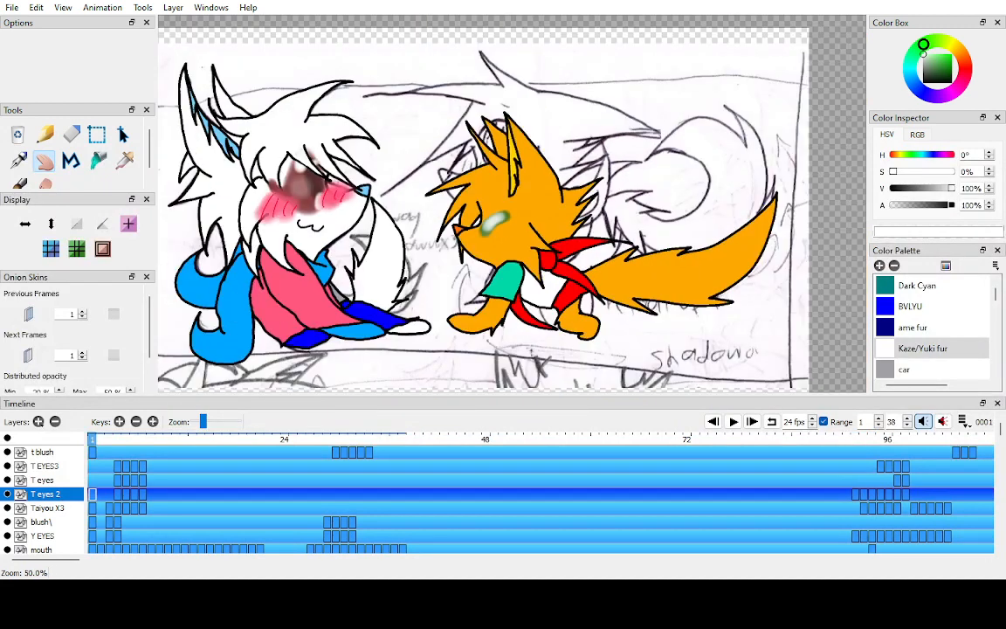
scroll(512, 210, up, 2)
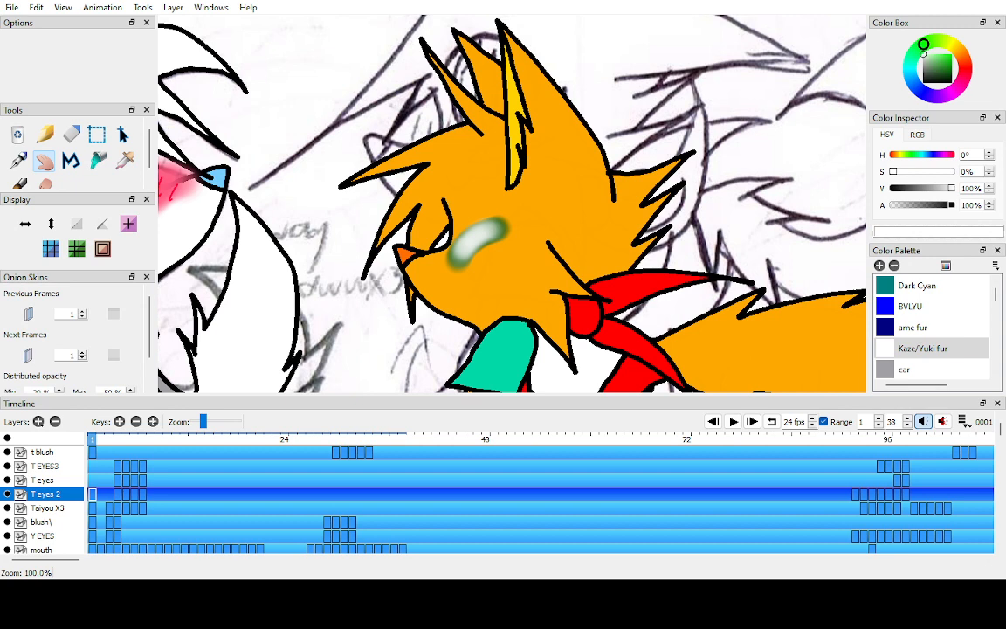
key(period)
key(period)
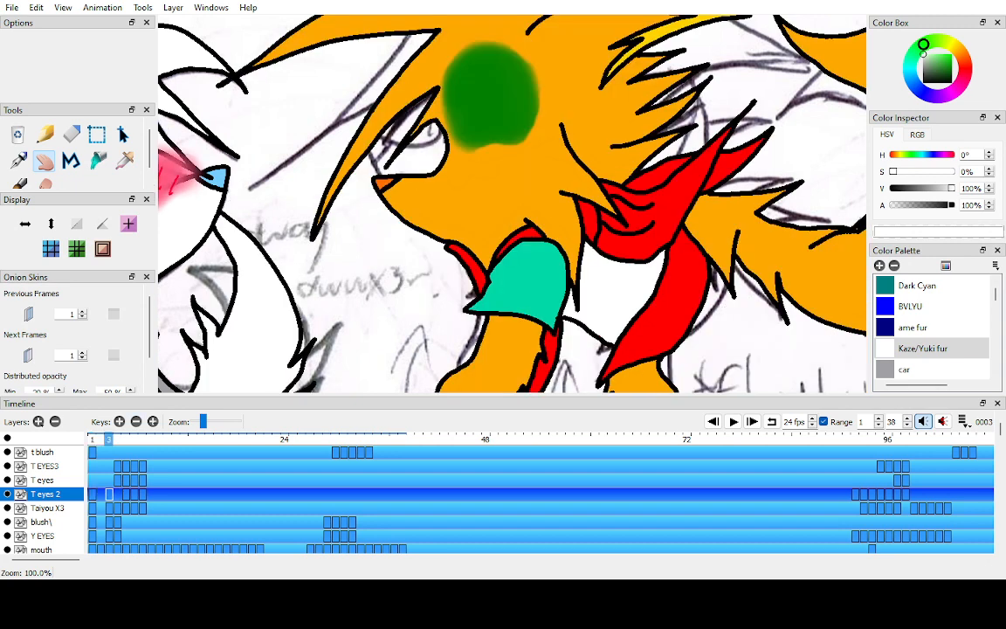
key(period)
- On the T eyes layer, move the frame 4 keyframe to frame 3 and duplicate it onto frame 4
key(Up)
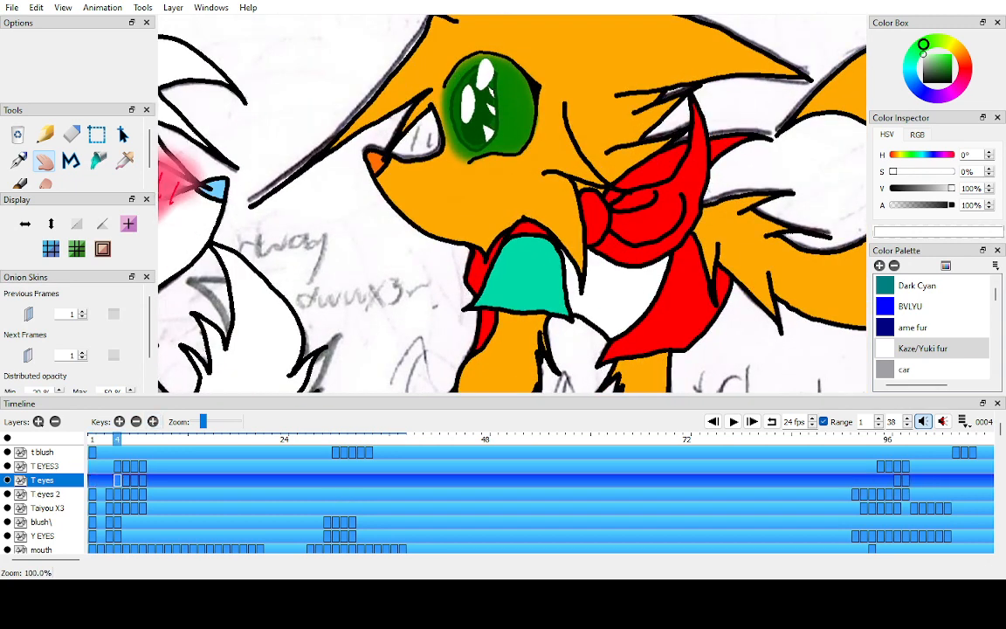
click(117, 481)
drag(117, 481, 109, 480)
double_click(109, 480)
key(F7)
scroll(512, 204, down, 1)
scroll(514, 210, up, 1)
- Add empty keyframes on frame 1 of the T eyes and T EYES3 layers, then return to T eyes 2
click(93, 440)
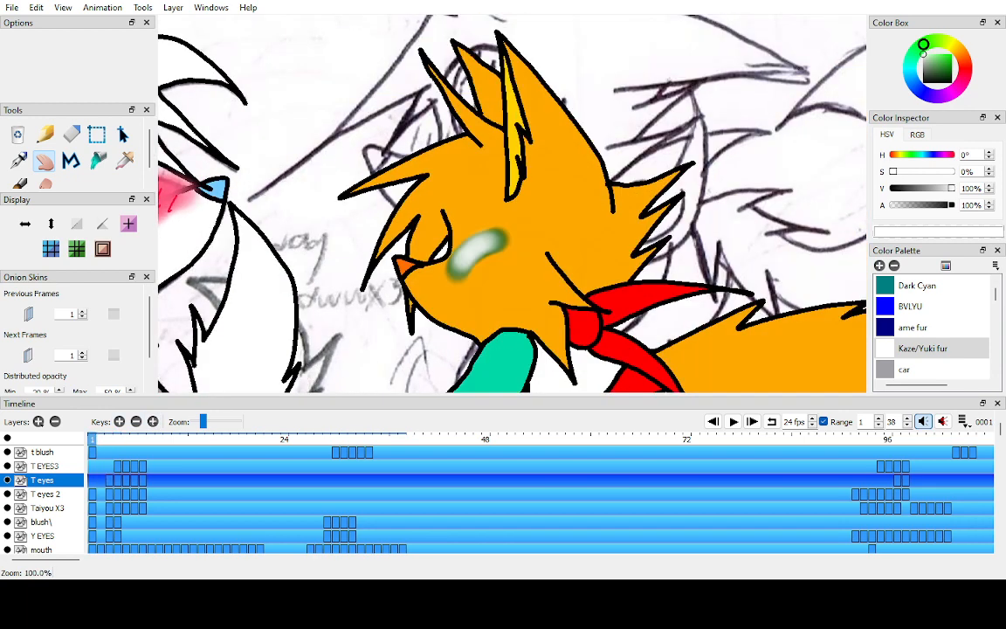
click(120, 422)
click(46, 466)
click(120, 422)
key(Down)
key(Down)
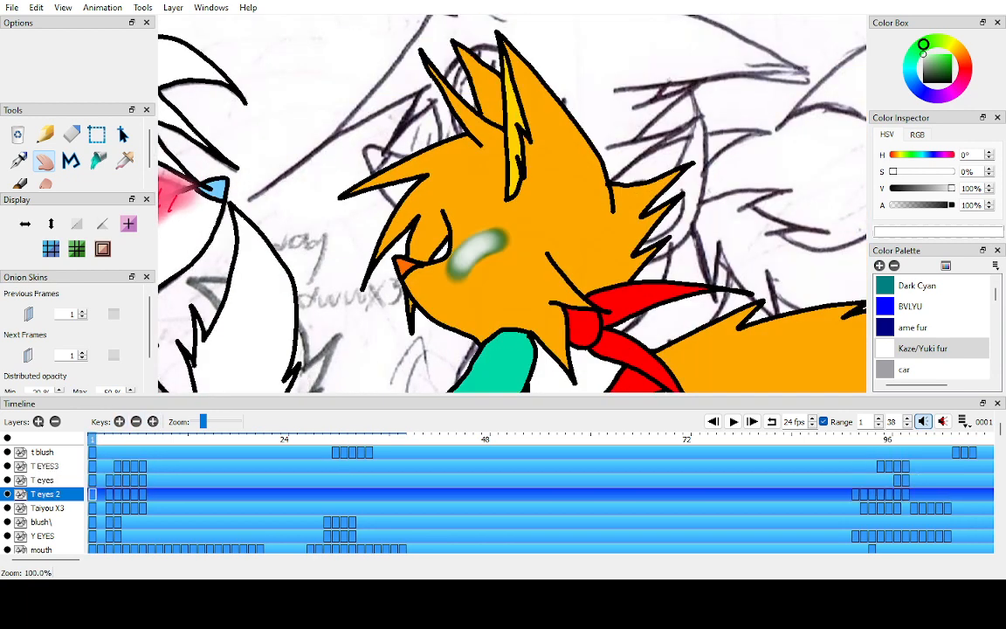
- On frame 3 of the T eyes layer, move the eye outline down the face and squash it slightly
click(109, 439)
click(7, 438)
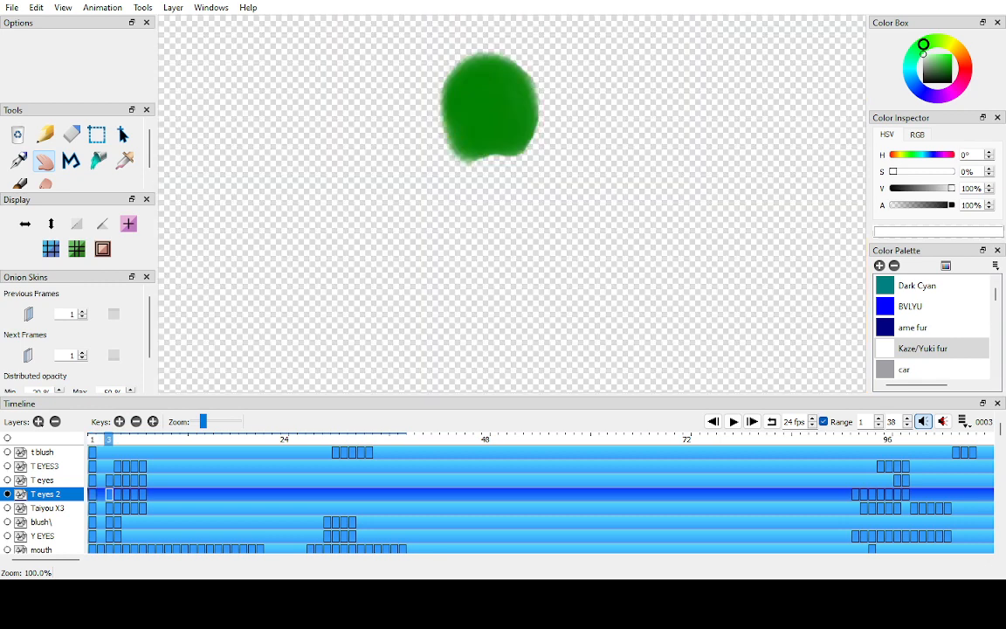
double_click(7, 439)
key(Up)
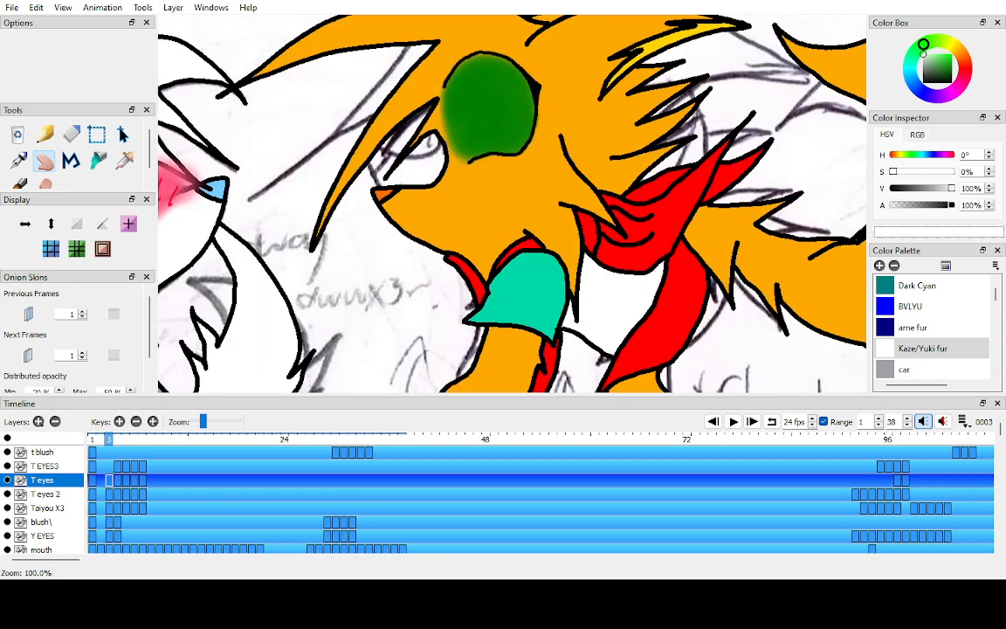
key(ctrl+a)
key(q)
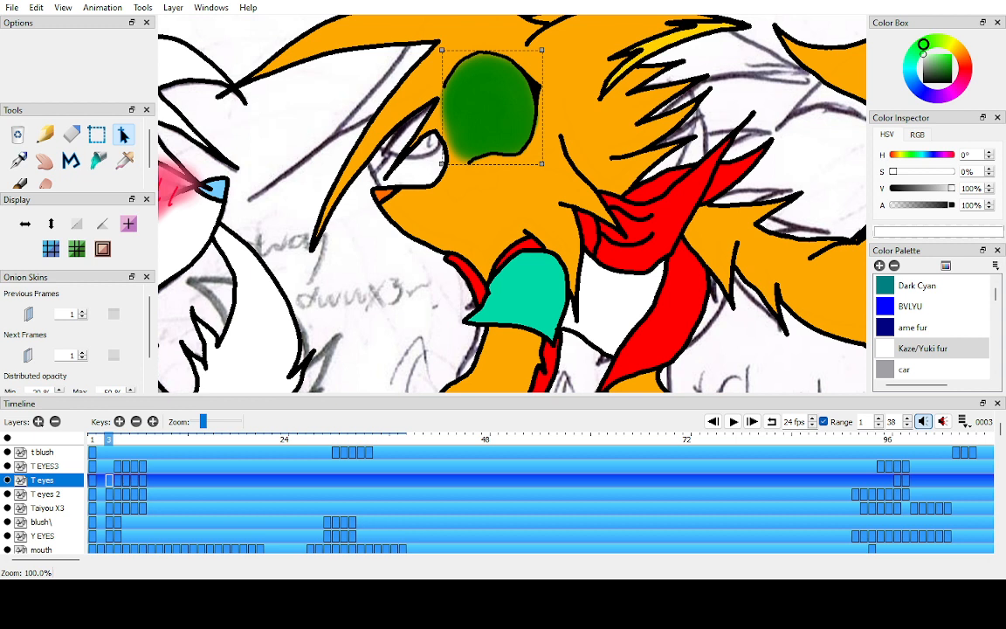
drag(491, 107, 489, 154)
mouse_move(540, 98)
mouse_down()
mouse_move(543, 120)
mouse_move(552, 113)
mouse_up()
key(ctrl+d)
- On frame 3 of T eyes 2, move the green eye fill down and squash it to fit the outline, checking against neighbouring frames
click(45, 494)
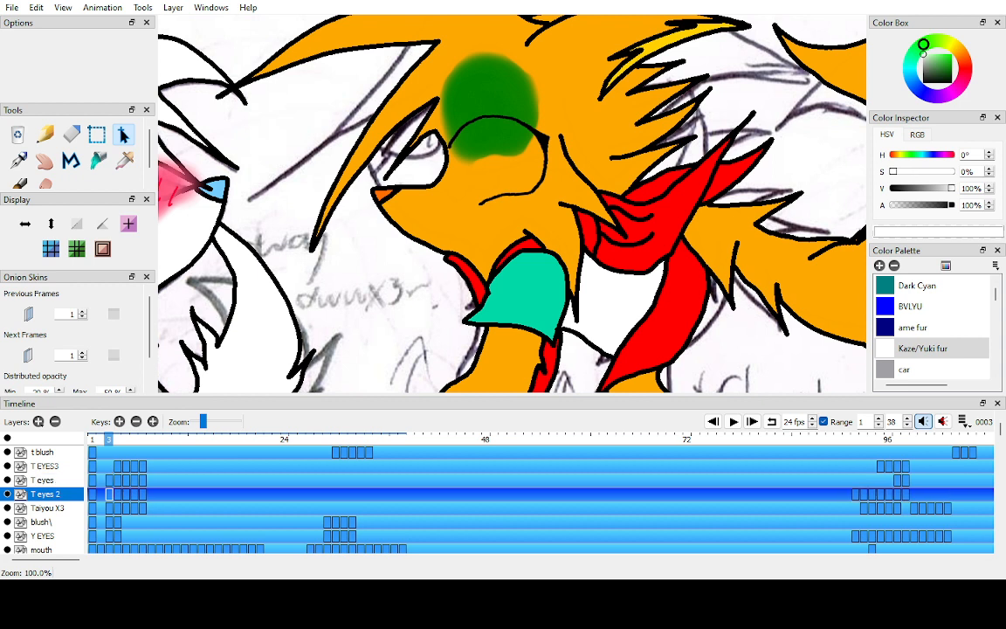
key(ctrl+a)
drag(489, 109, 497, 149)
drag(495, 91, 495, 112)
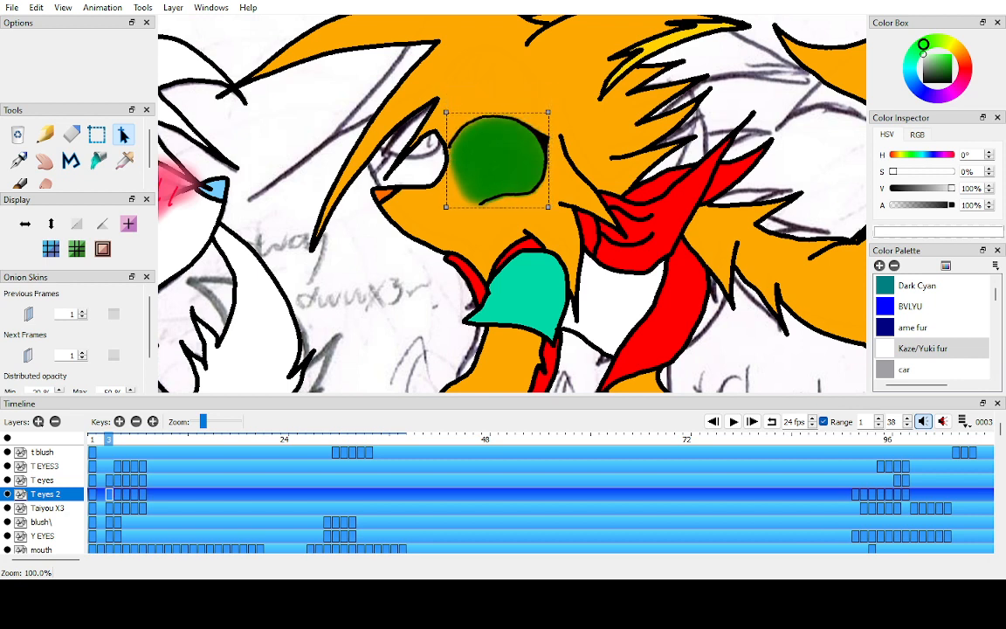
key(Return)
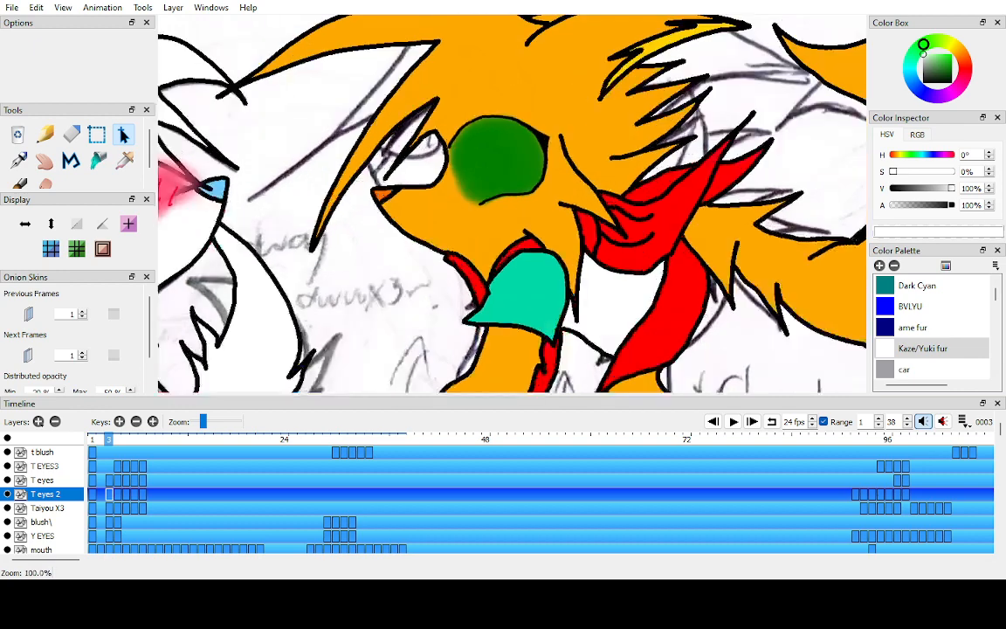
key(Right)
key(Left)
key(Left)
key(Right)
key(Right)
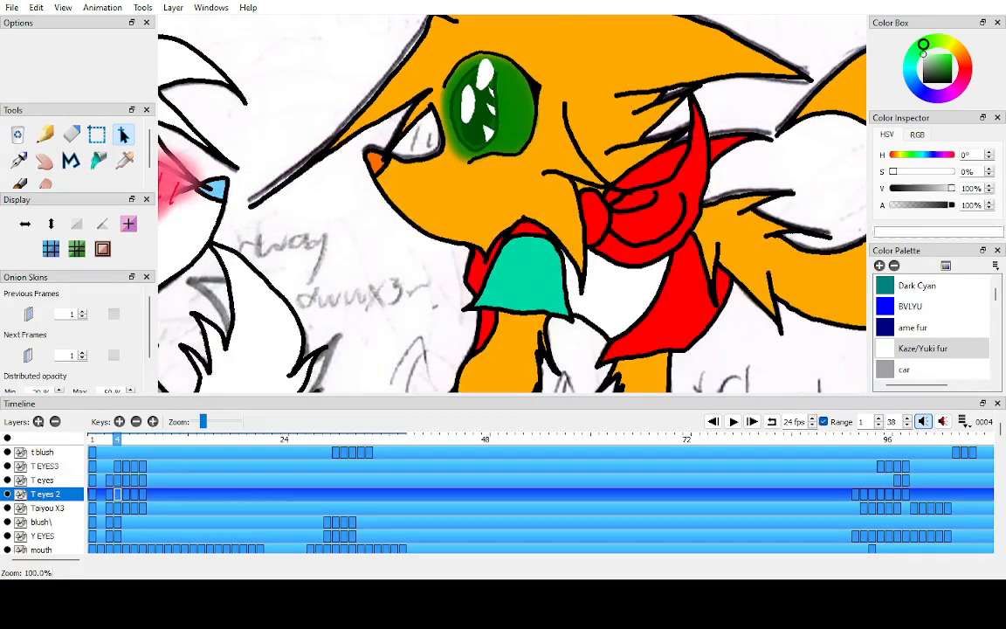
- Move the T EYES3 keyframe from frame 4 to frame 3 and duplicate it back onto frame 4
key(Left)
click(118, 467)
drag(118, 467, 109, 466)
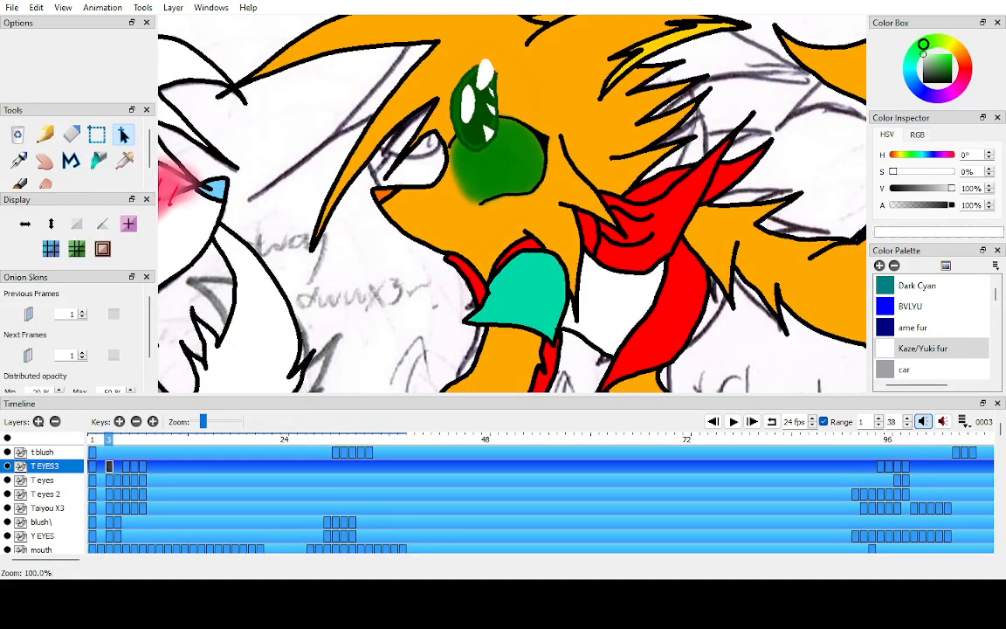
key(F6)
scroll(512, 203, down, 1)
scroll(512, 203, up, 1)
- On frame 3 of T EYES3, move the pupil and highlights down into the green eye and squash them to fit
key(Left)
key(ctrl+a)
drag(500, 59, 507, 86)
drag(480, 123, 481, 134)
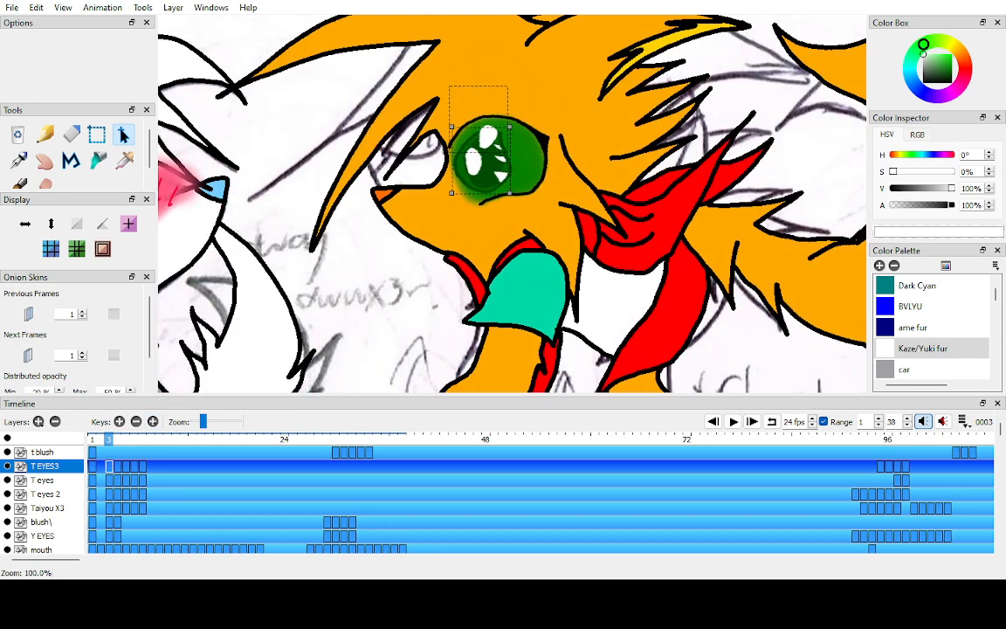
scroll(512, 203, down, 4)
scroll(508, 201, up, 4)
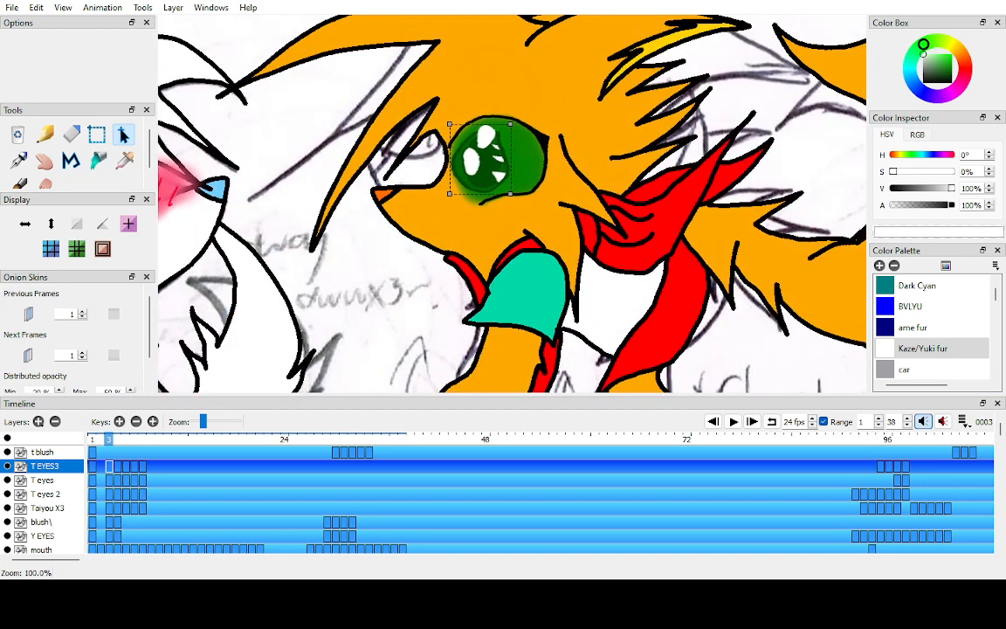
key(Return)
- Step through the opening frames and play the animation twice from frame 1 to check the eye movement
scroll(512, 203, down, 3)
key(period)
key(period)
key(period)
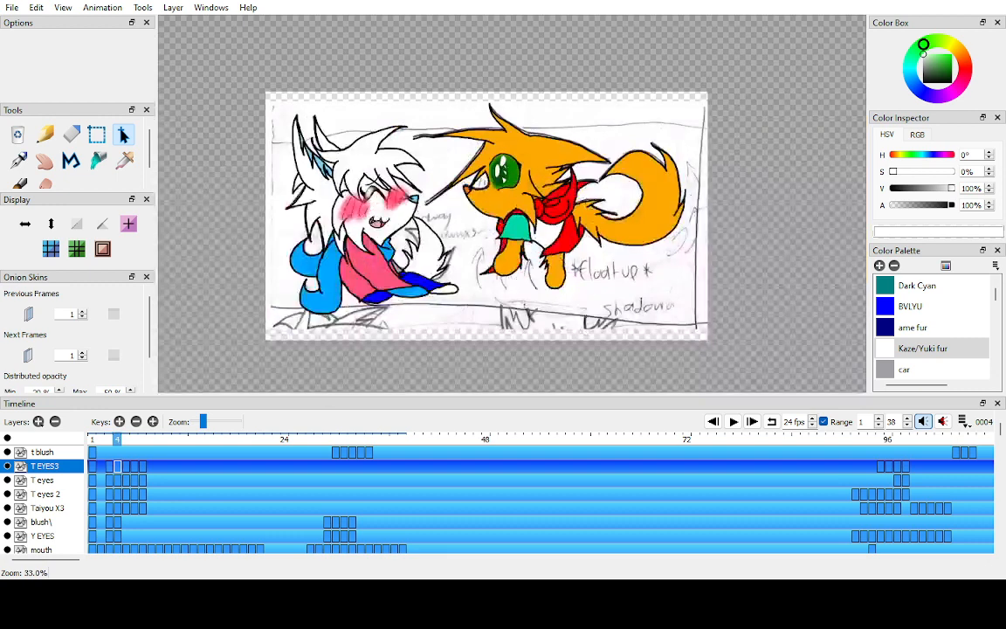
click(713, 422)
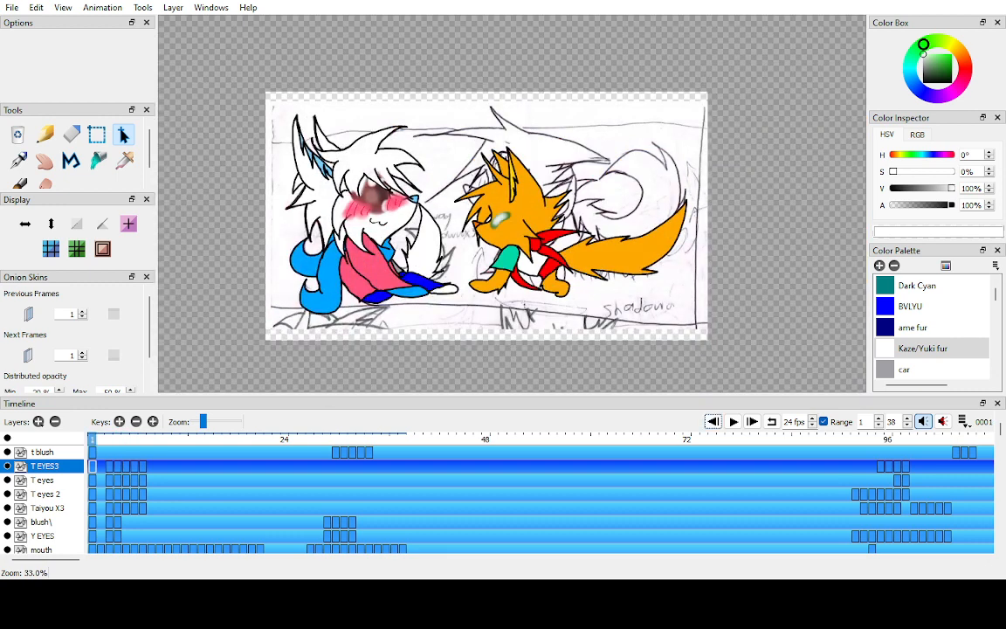
click(734, 422)
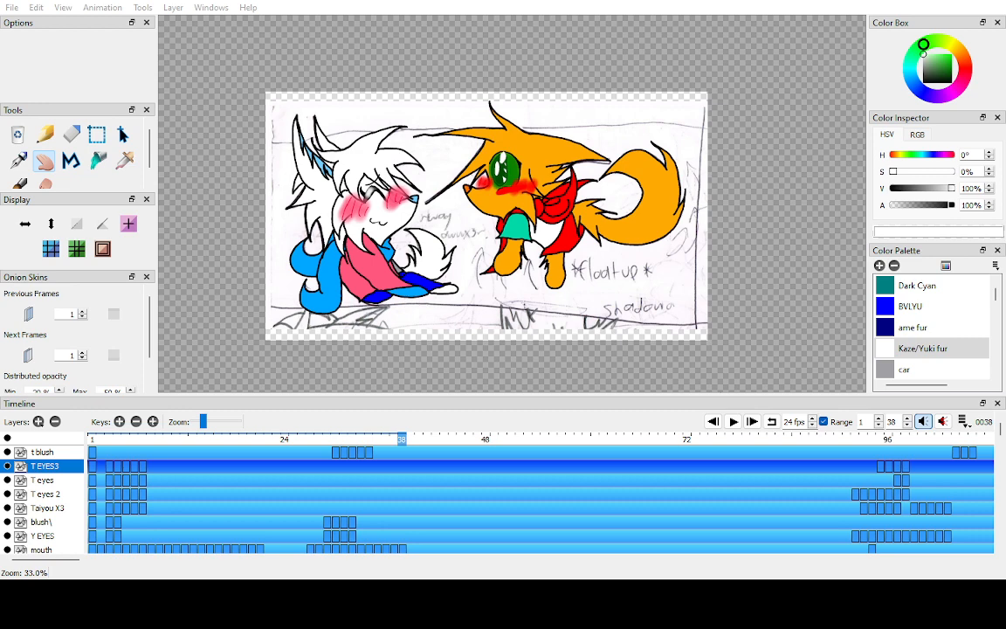
click(713, 422)
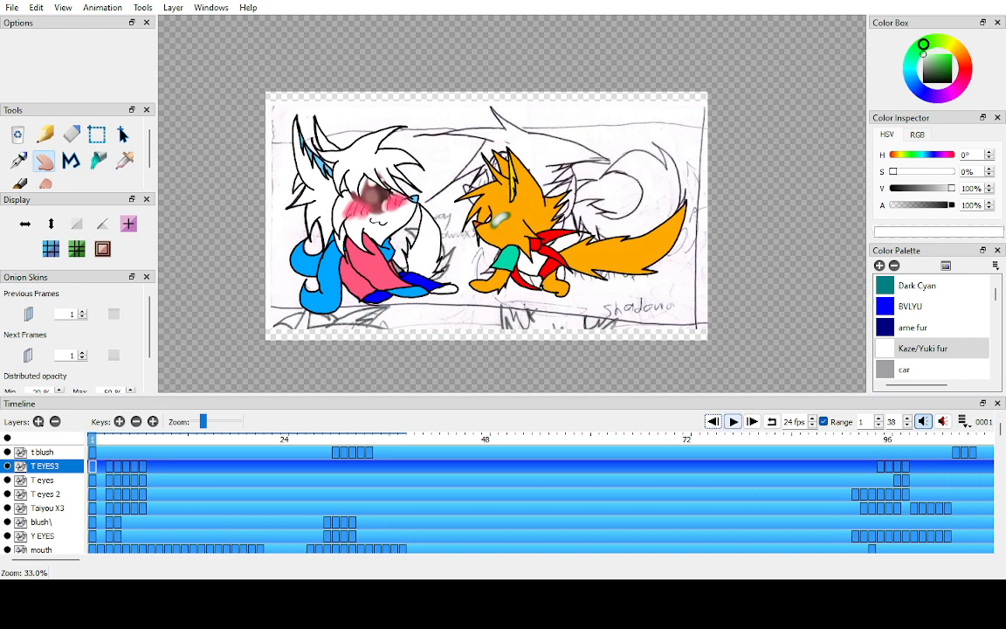
click(733, 422)
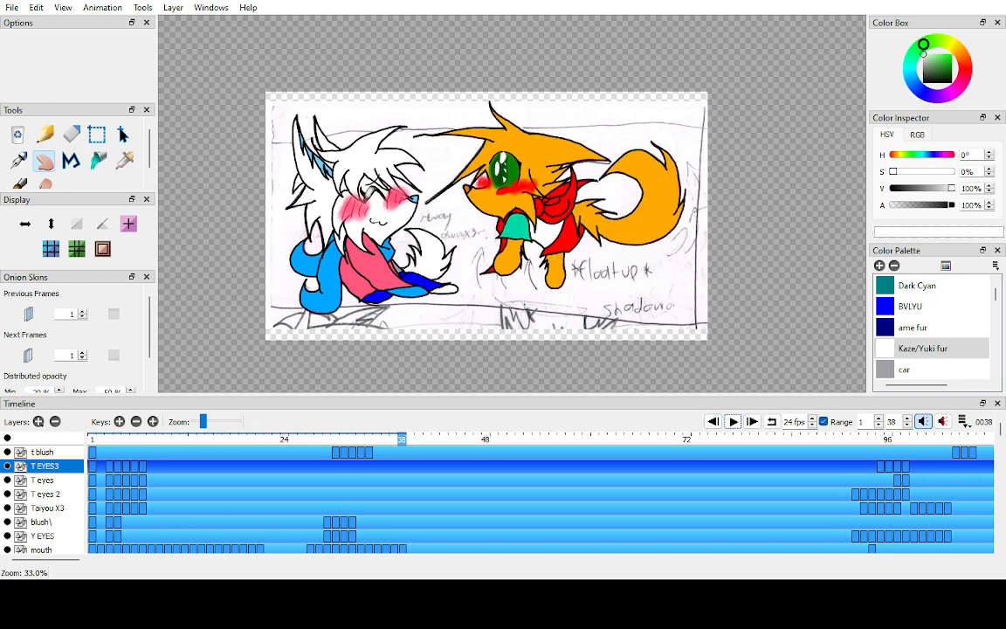
- Move the t blush keyframe from frame 30 to frame 7 and place a duplicate of it on frame 6
drag(402, 440, 142, 440)
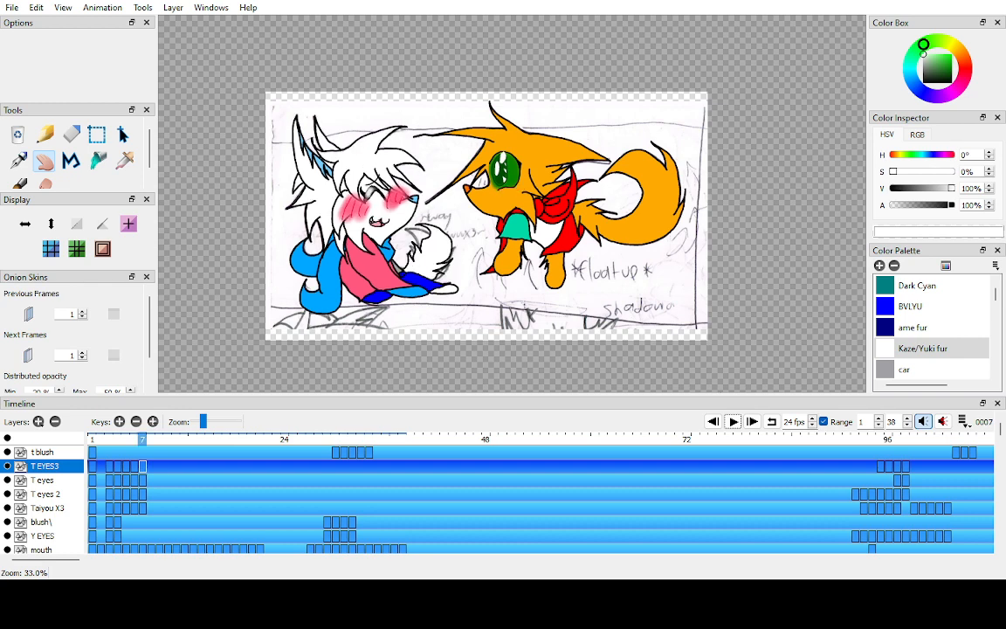
click(142, 451)
click(142, 452)
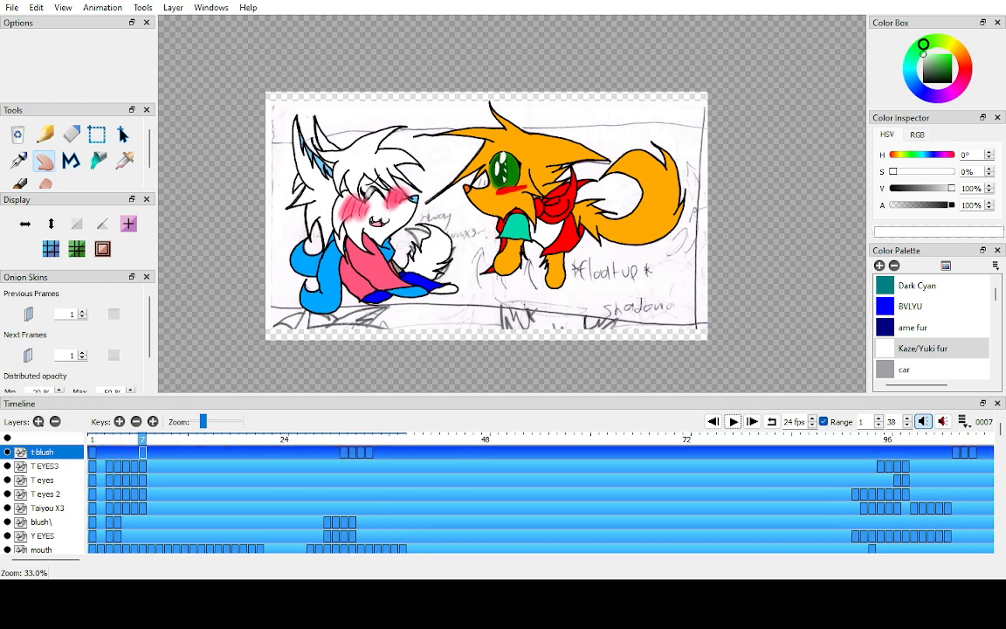
key(F6)
click(134, 439)
drag(151, 452, 133, 439)
click(134, 452)
- Duplicate the single red blush stroke twice more on t blush, place the copies on frames 4 and 5, and check the frames
scroll(512, 204, up, 3)
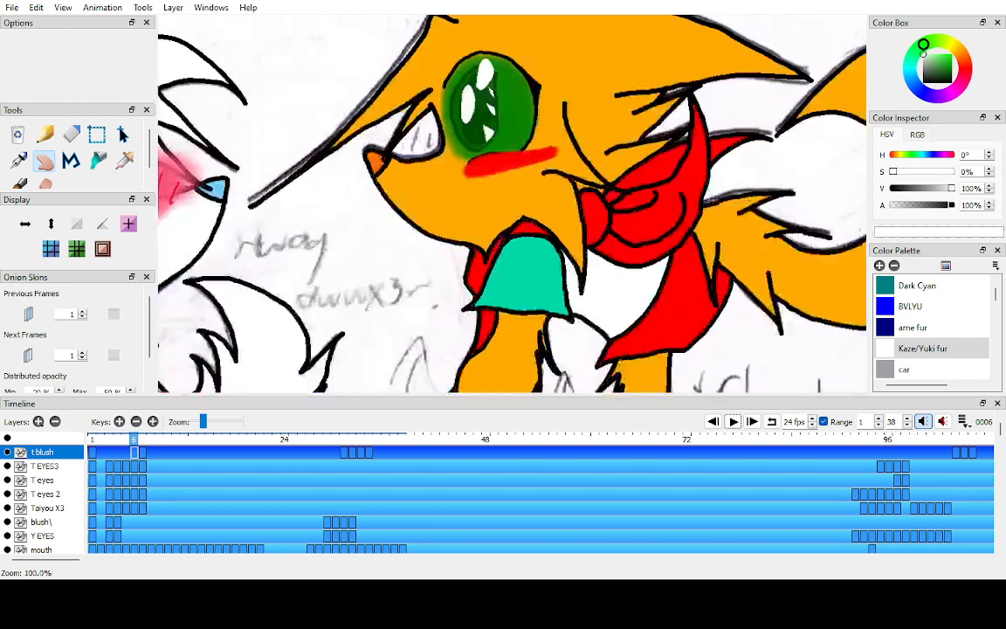
key(q)
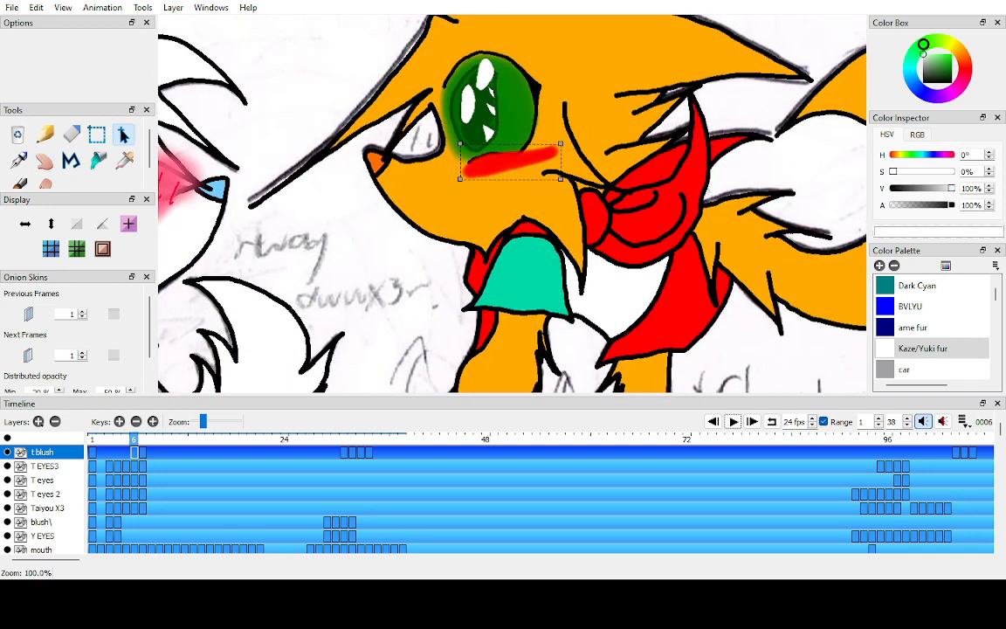
key(period)
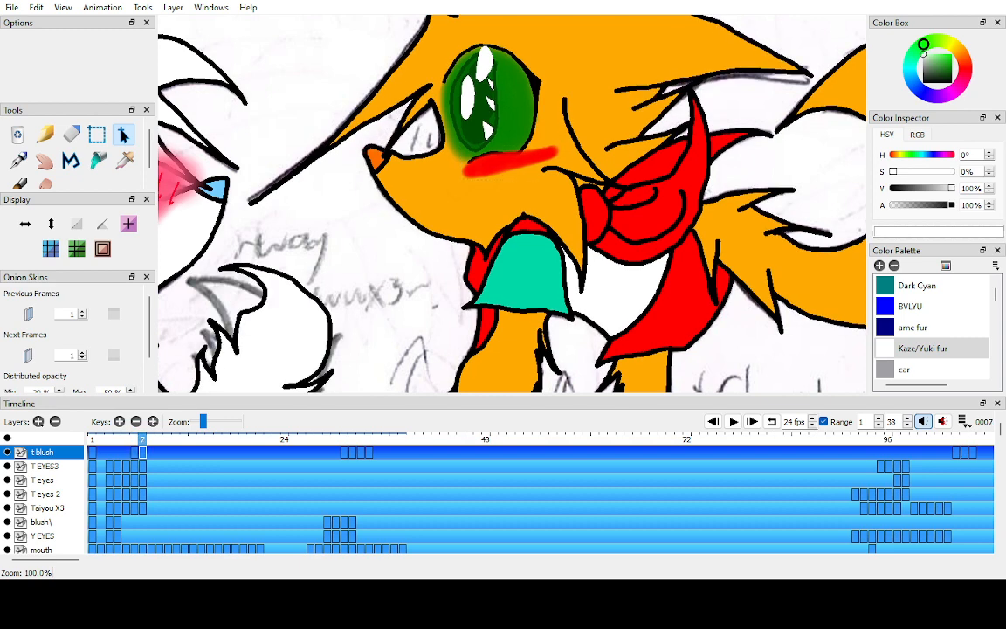
key(comma)
key(comma)
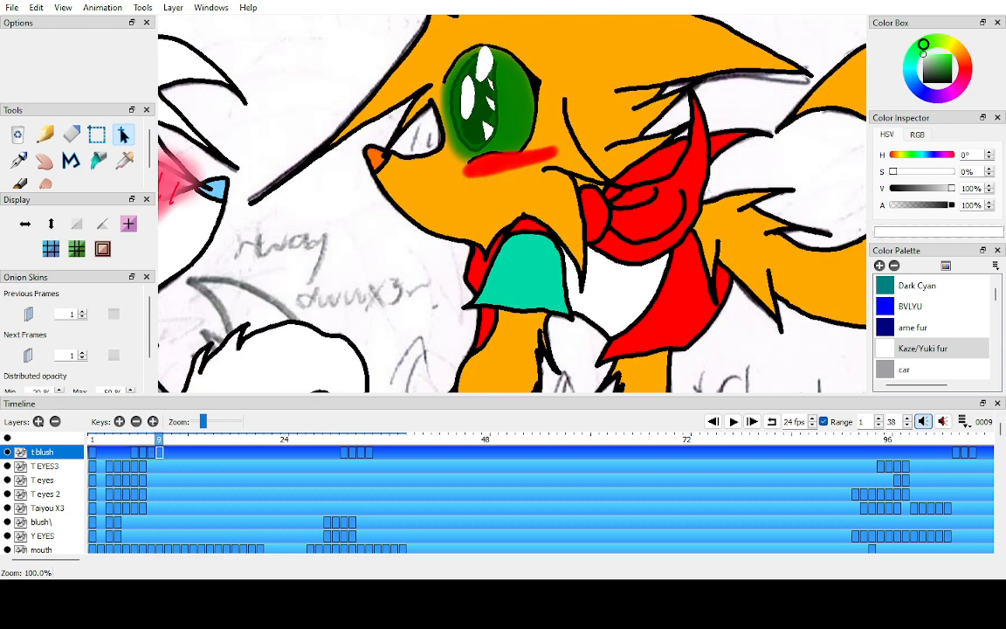
key(period)
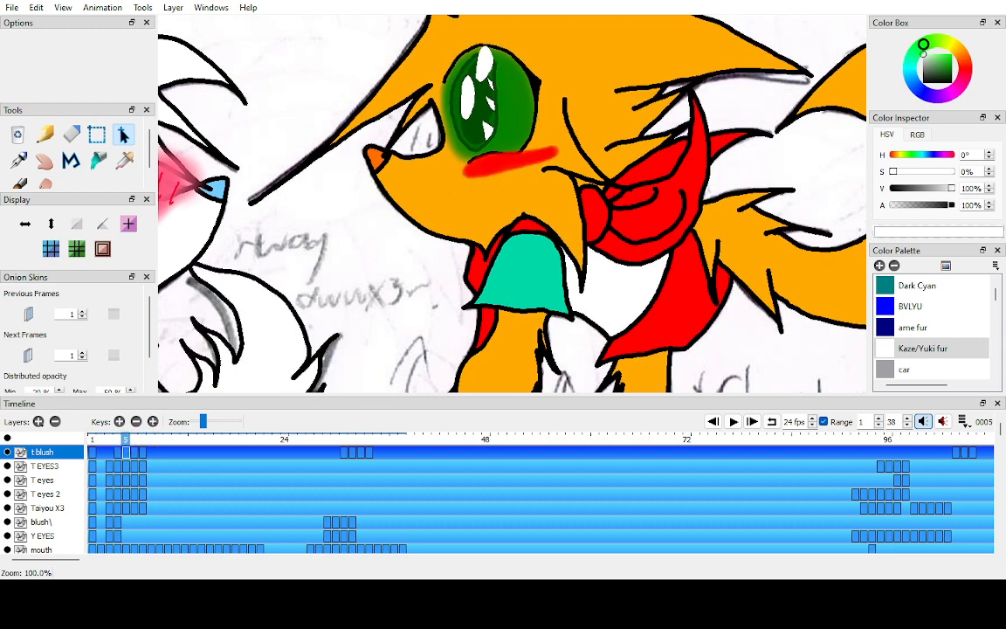
key(period)
key(comma)
key(comma)
key(comma)
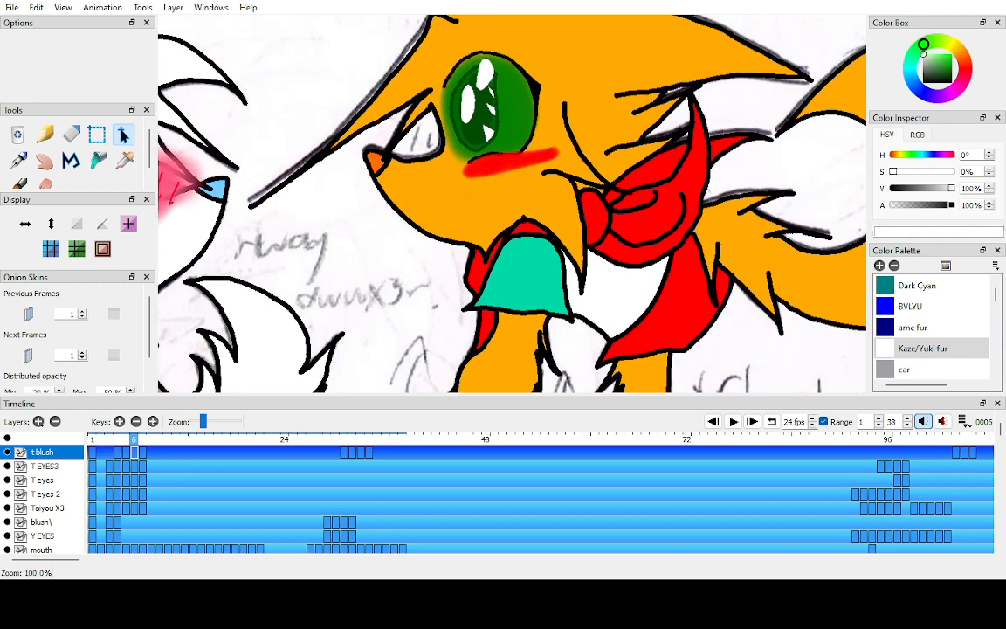
- Go back to frame 1 and show only the t blush layer to inspect its drawing
key(comma)
key(comma)
key(comma)
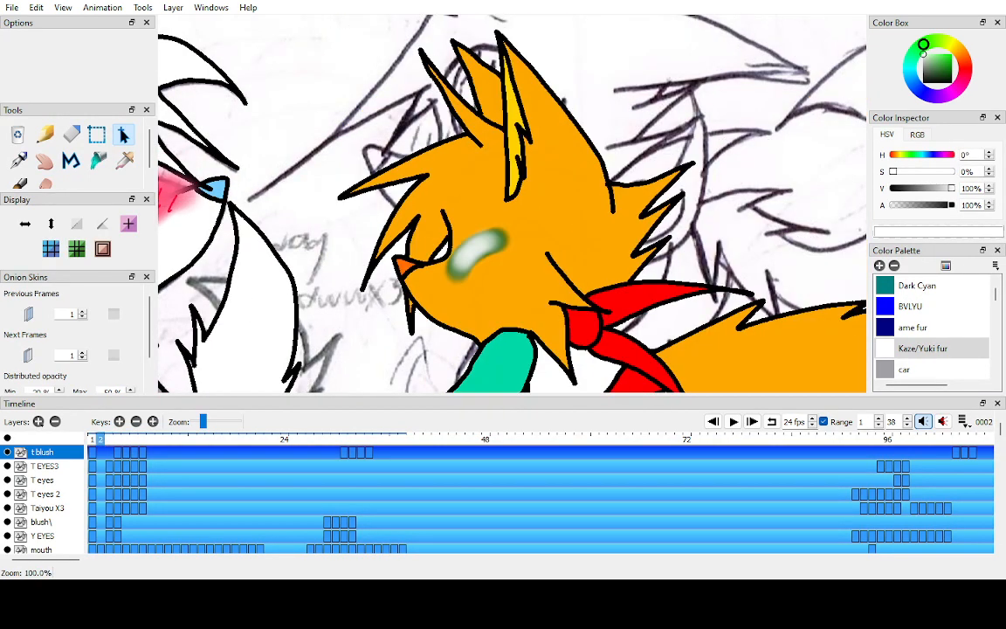
click(7, 438)
scroll(511, 203, down, 3)
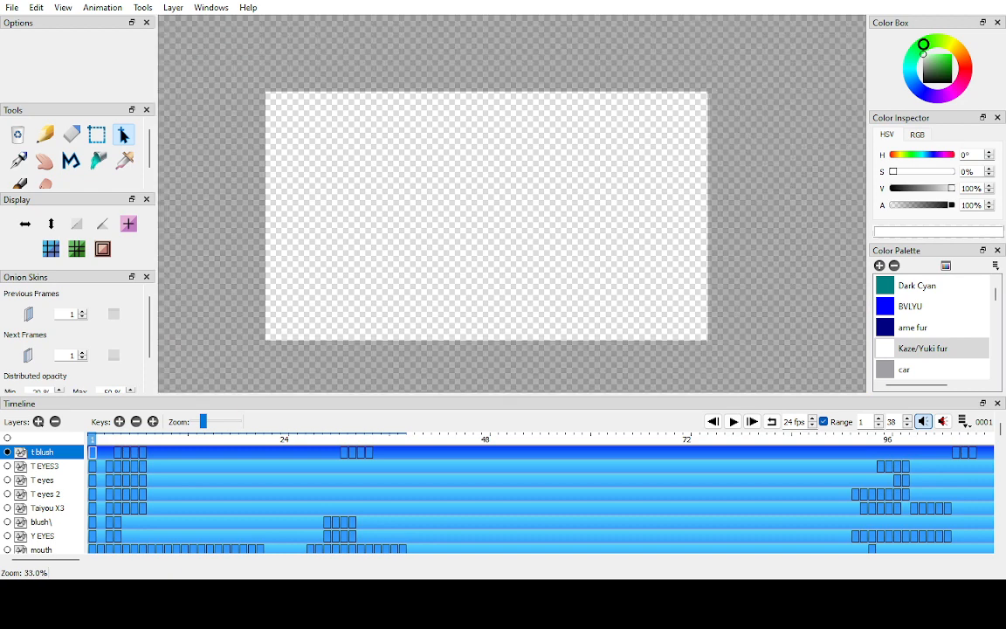
- Move the t blush keyframe on frame 1 out to about frame 102, go to frame 3 and show all layers again
drag(92, 453, 939, 452)
mouse_move(336, 452)
mouse_down()
mouse_move(368, 453)
mouse_move(109, 439)
mouse_up()
double_click(368, 452)
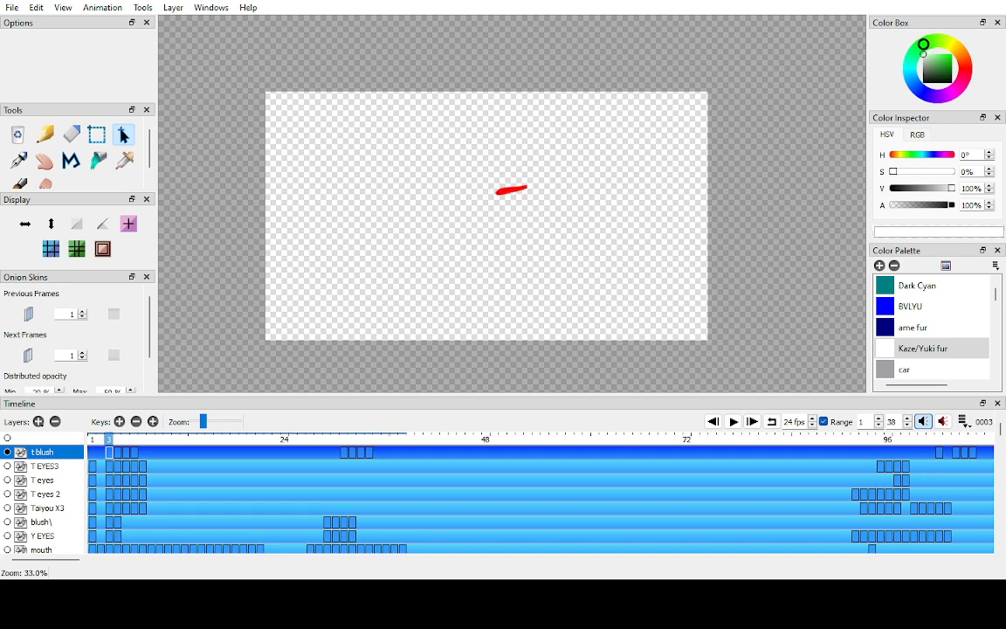
double_click(7, 437)
scroll(512, 203, up, 3)
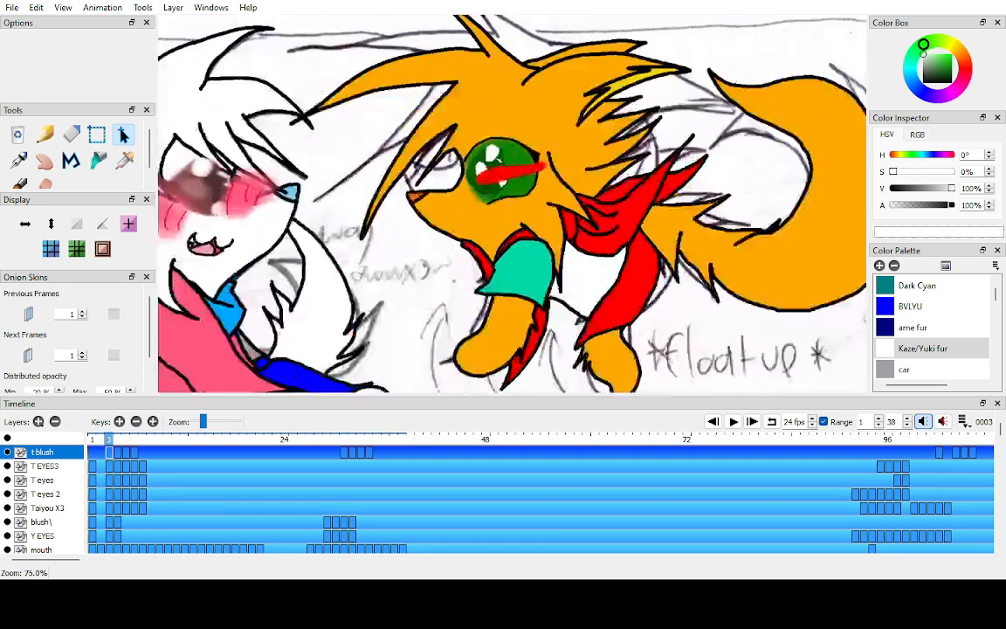
- Place a duplicate of the red blush stroke keyframe on frame 3 of t blush, filling frames 3 to 7
click(100, 439)
mouse_move(109, 453)
mouse_down()
mouse_move(142, 452)
mouse_move(151, 439)
mouse_move(117, 439)
mouse_up()
click(151, 453)
key(Left)
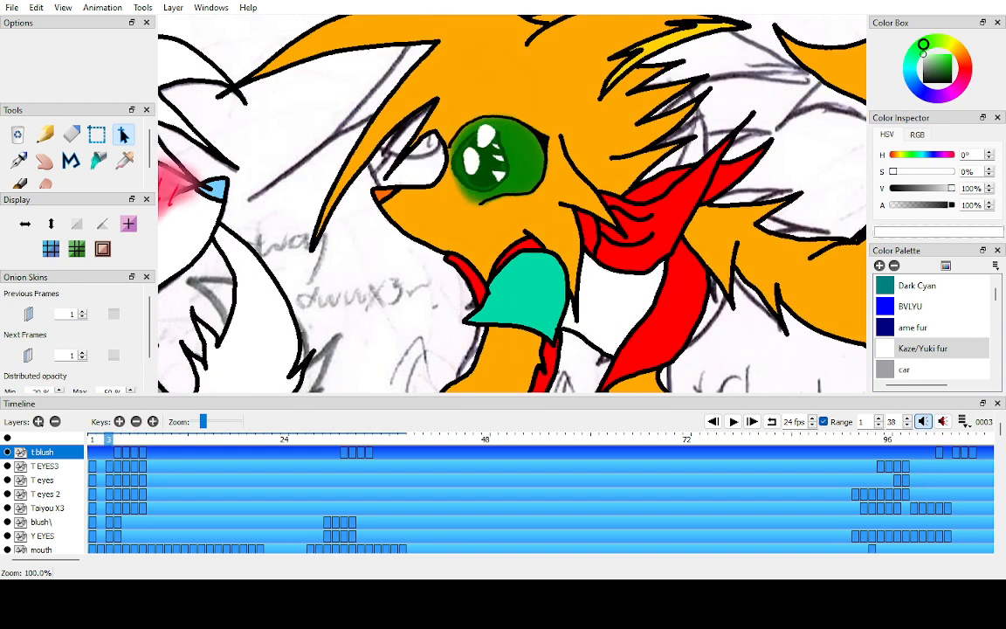
drag(465, 171, 557, 151)
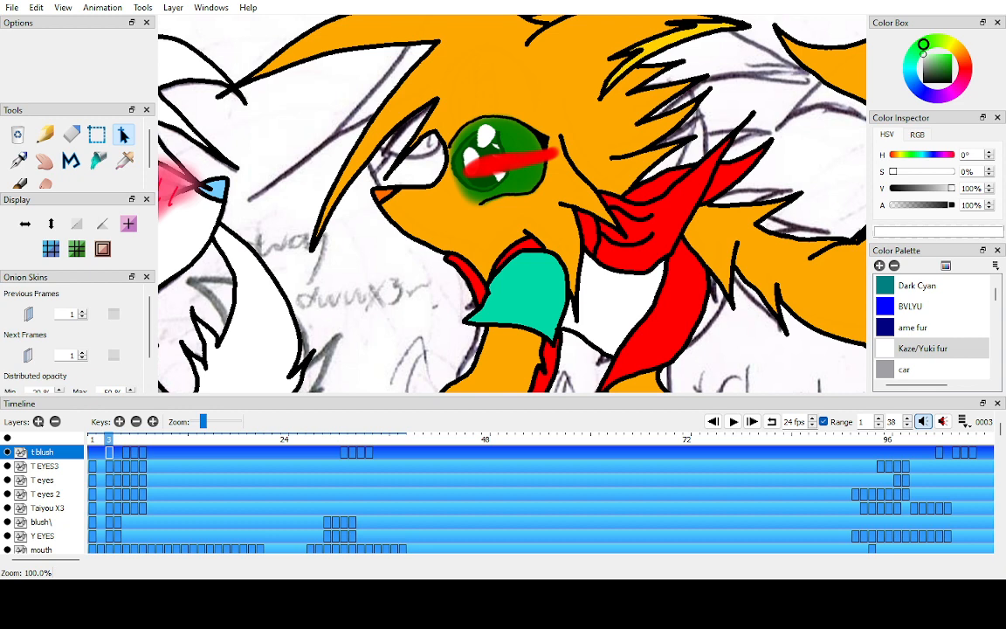
key(F6)
key(ctrl+Up)
key(Left)
- On frame 3, move the red blush stroke just below the fox's green eye and tilt it slightly to follow the cheek
key(ctrl+a)
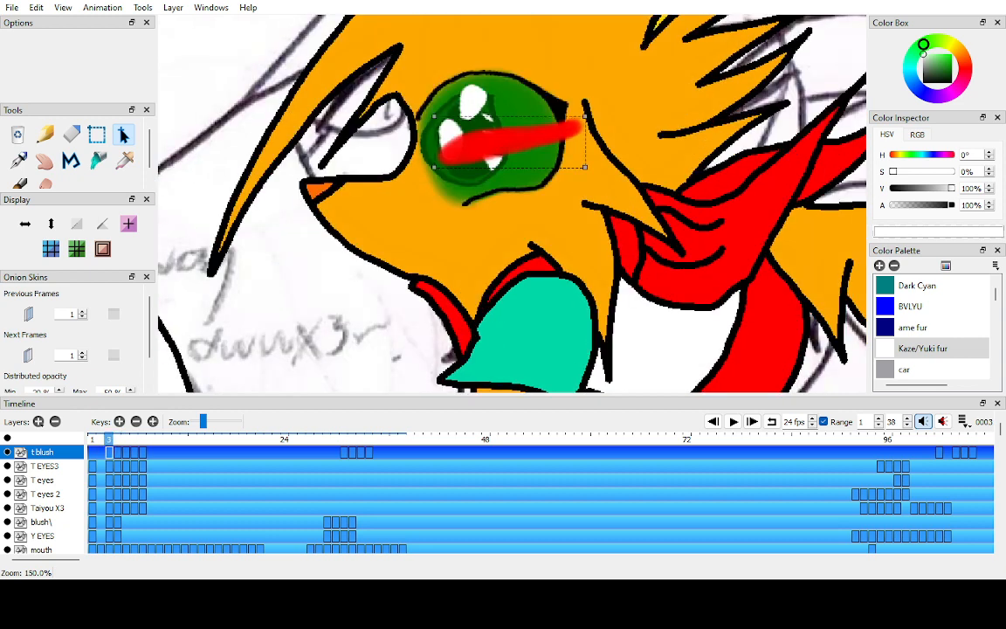
mouse_move(515, 140)
mouse_down()
mouse_move(533, 193)
mouse_move(580, 178)
mouse_move(530, 185)
mouse_up()
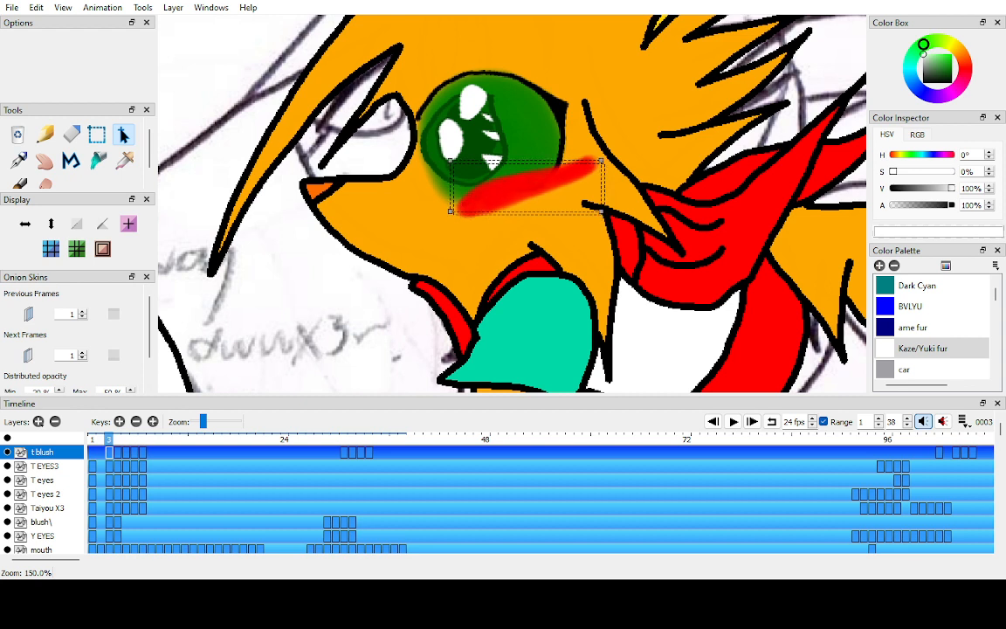
key(ctrl+d)
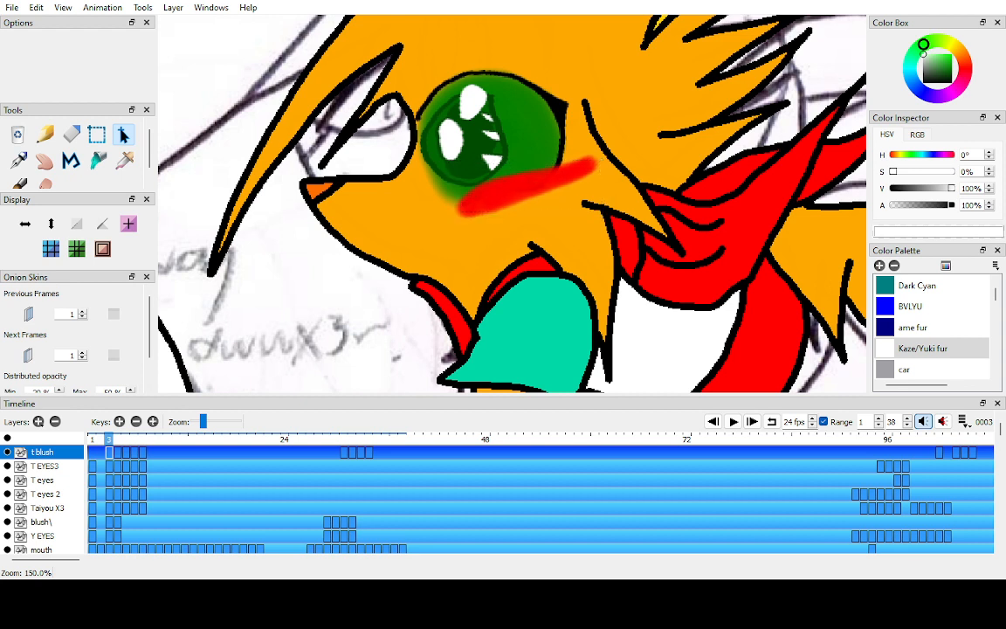
click(7, 453)
click(7, 452)
key(ctrl+a)
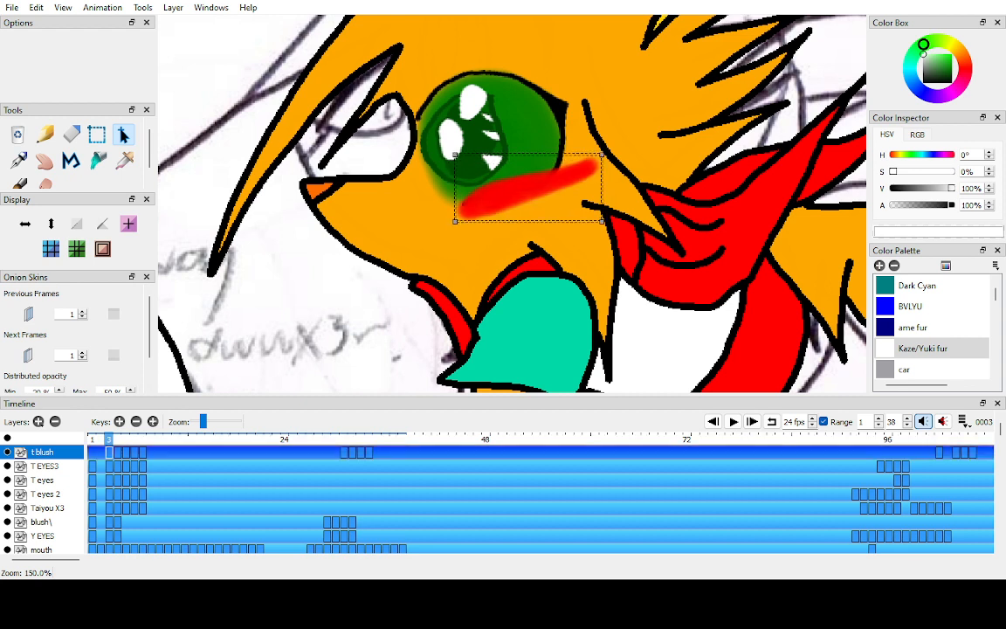
drag(528, 186, 539, 190)
key(ctrl+d)
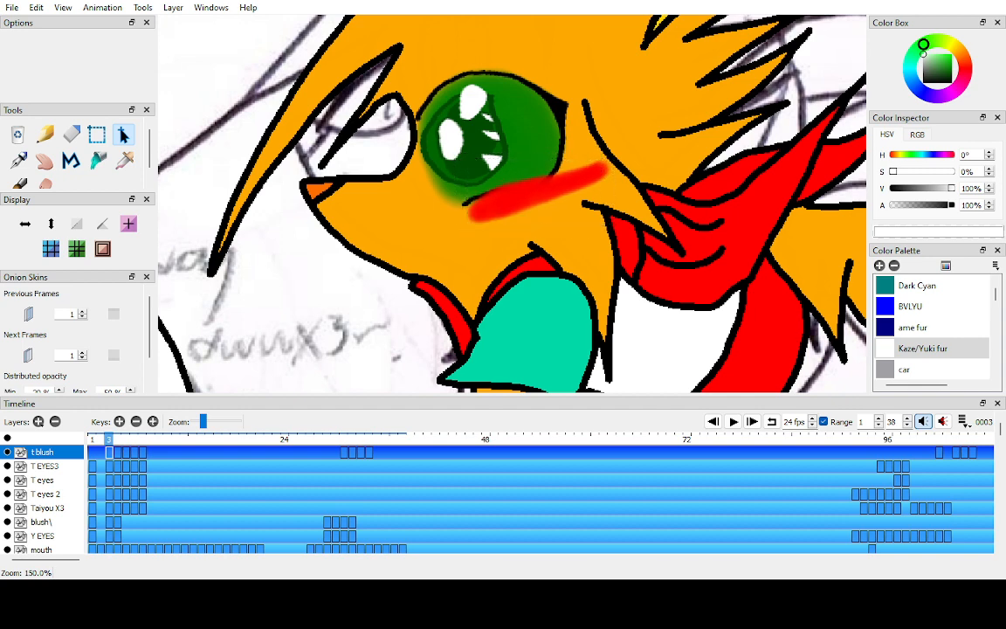
- Duplicate the repositioned frame 3 blush keyframe on t blush and place the copy on frame 1, keeping one on frame 3
click(109, 452)
drag(109, 452, 93, 452)
click(92, 452)
click(93, 440)
key(F6)
click(92, 440)
click(100, 453)
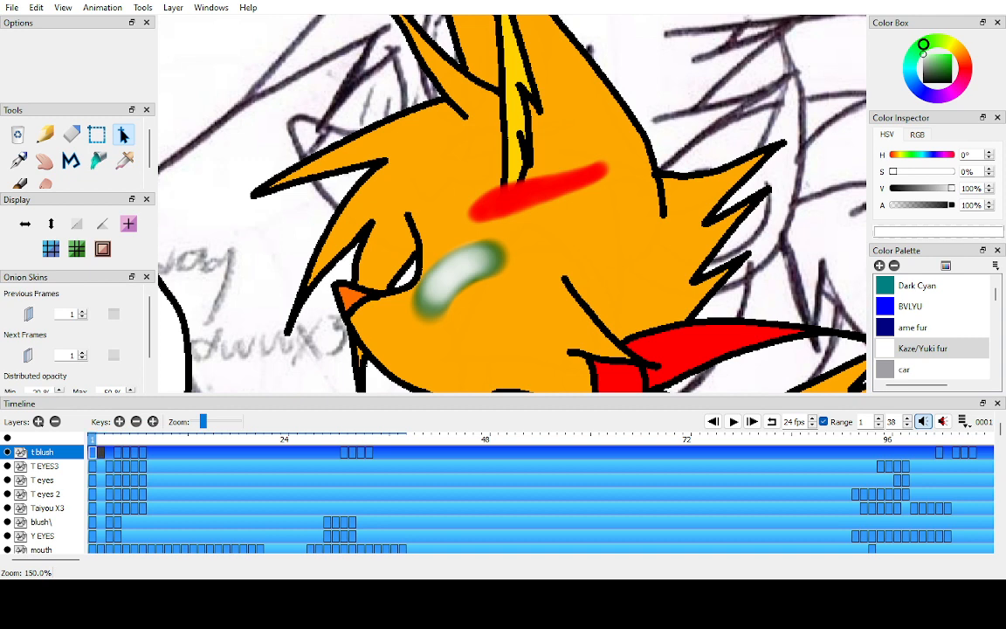
drag(101, 452, 109, 452)
click(109, 452)
- On frame 1, move the red blush stroke onto the fox's cheek below the eye and rotate it nearly horizontal
key(ctrl+a)
drag(537, 188, 527, 295)
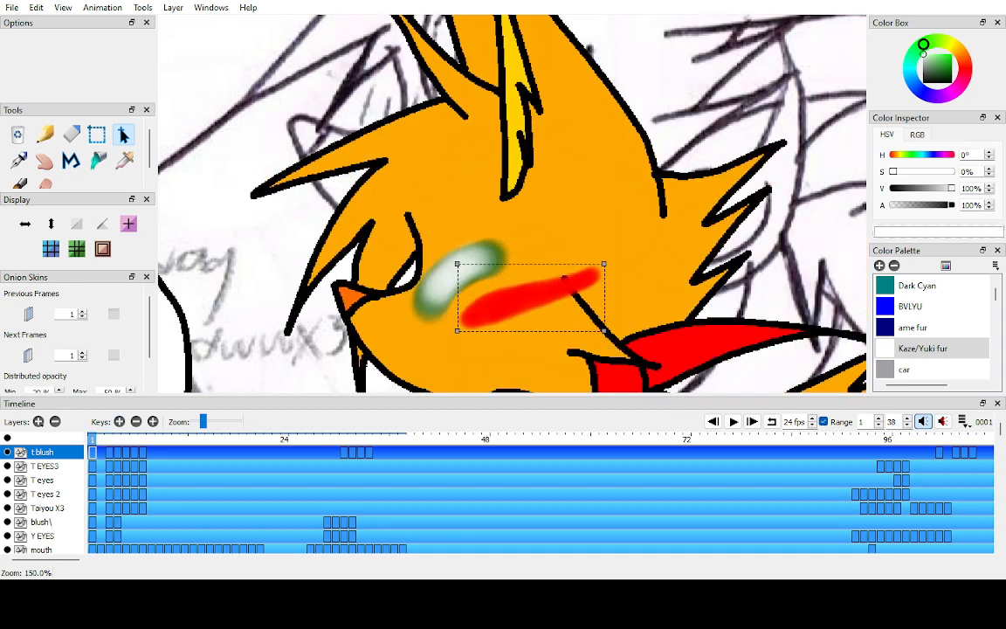
key(ctrl+minus)
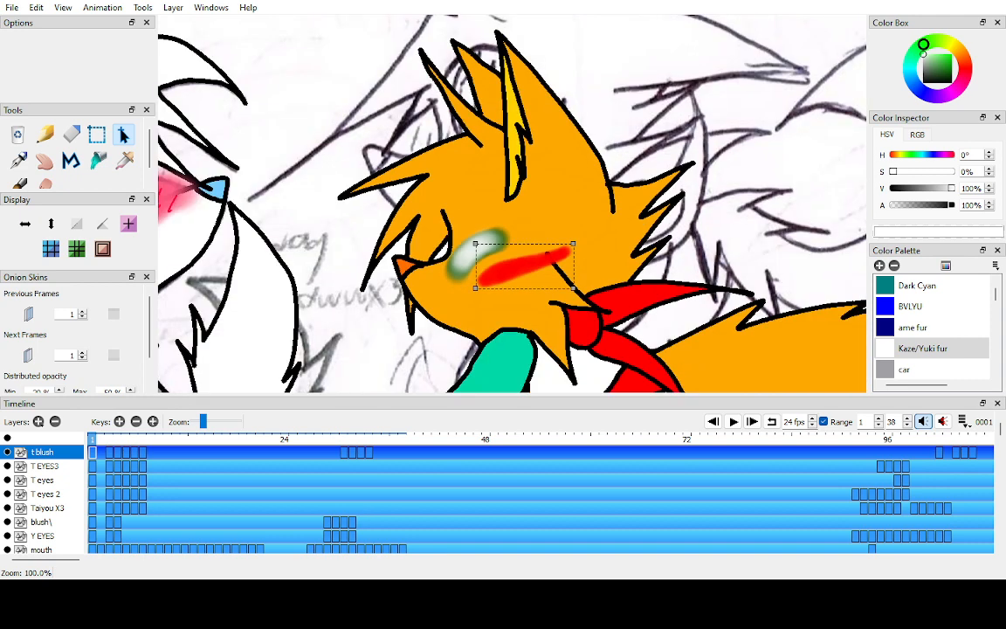
drag(559, 256, 525, 269)
key(ctrl+d)
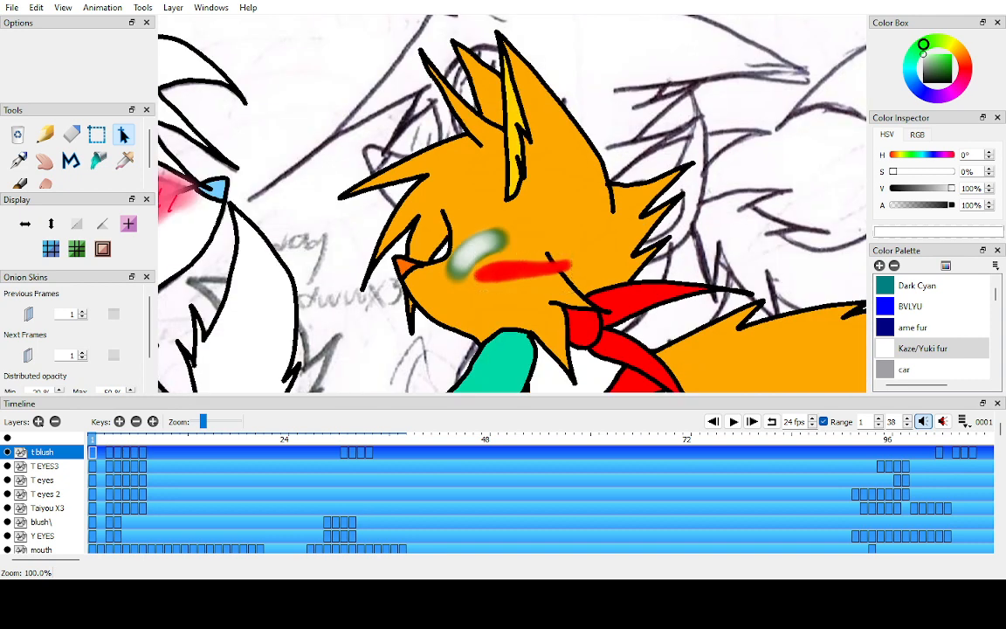
- Play the animation and step through the opening frames up to frame 7 to check the fox's blush placement
key(h)
key(ctrl+minus)
key(Return)
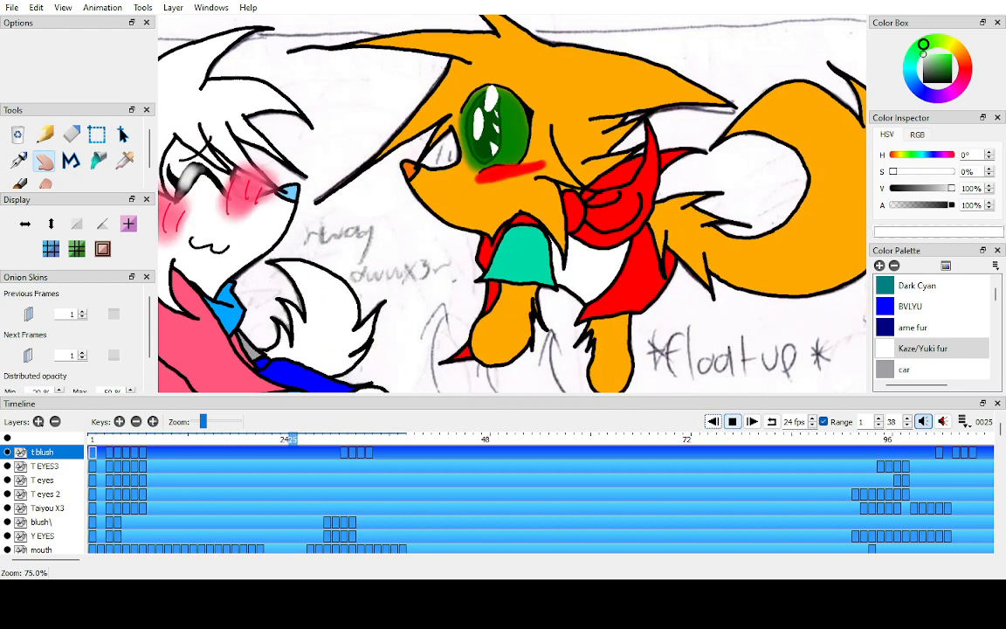
click(734, 422)
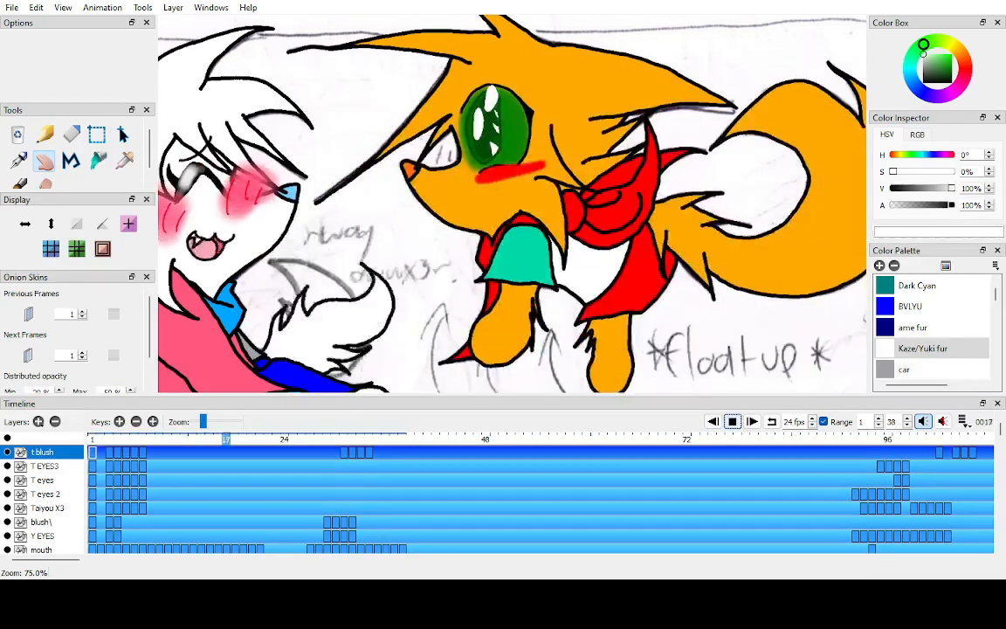
key(ctrl+minus)
key(Return)
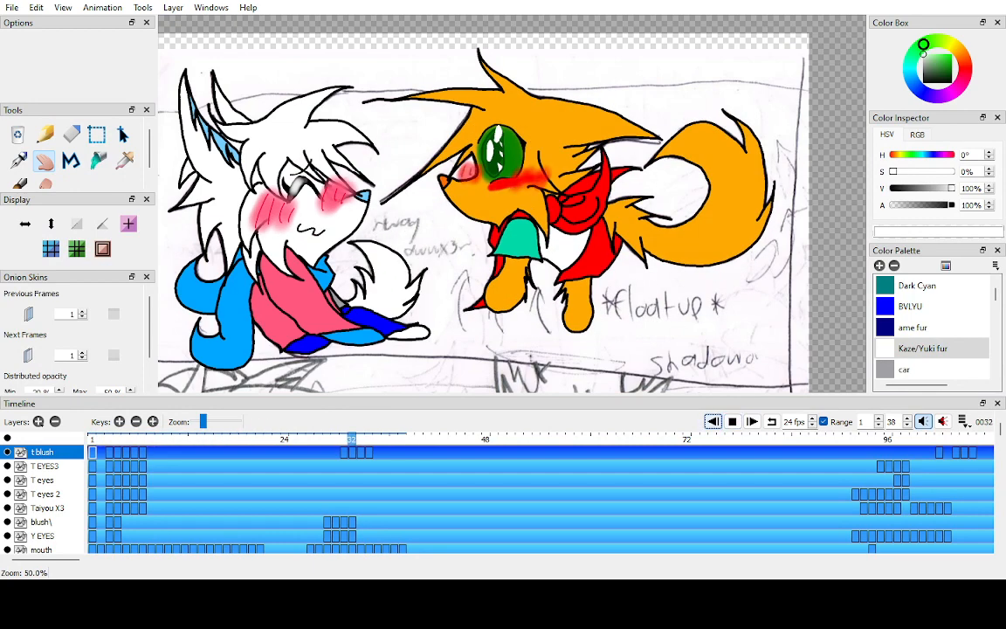
key(period)
key(period)
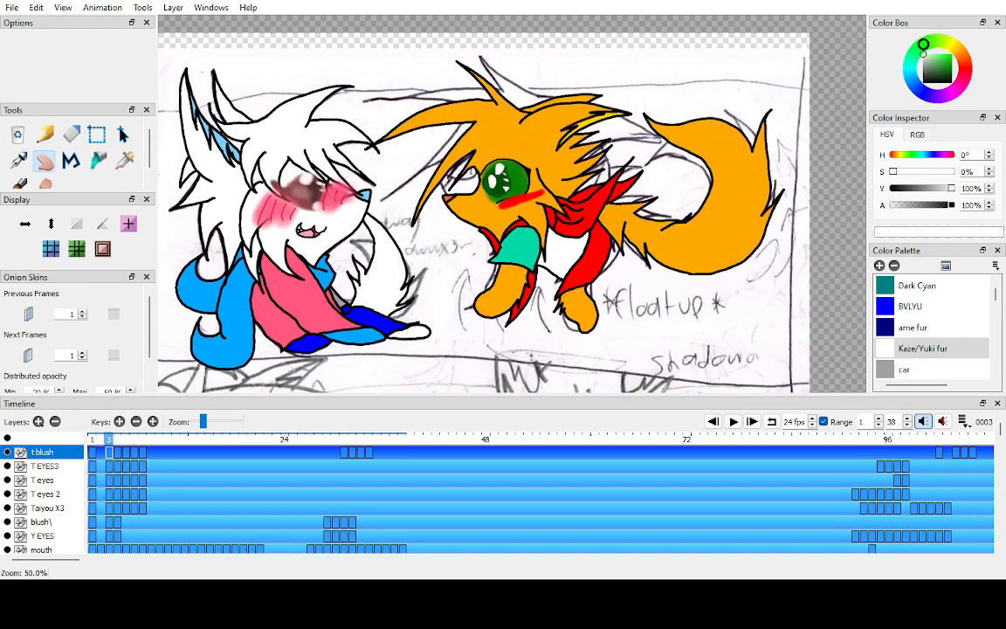
key(period)
key(period)
key(period)
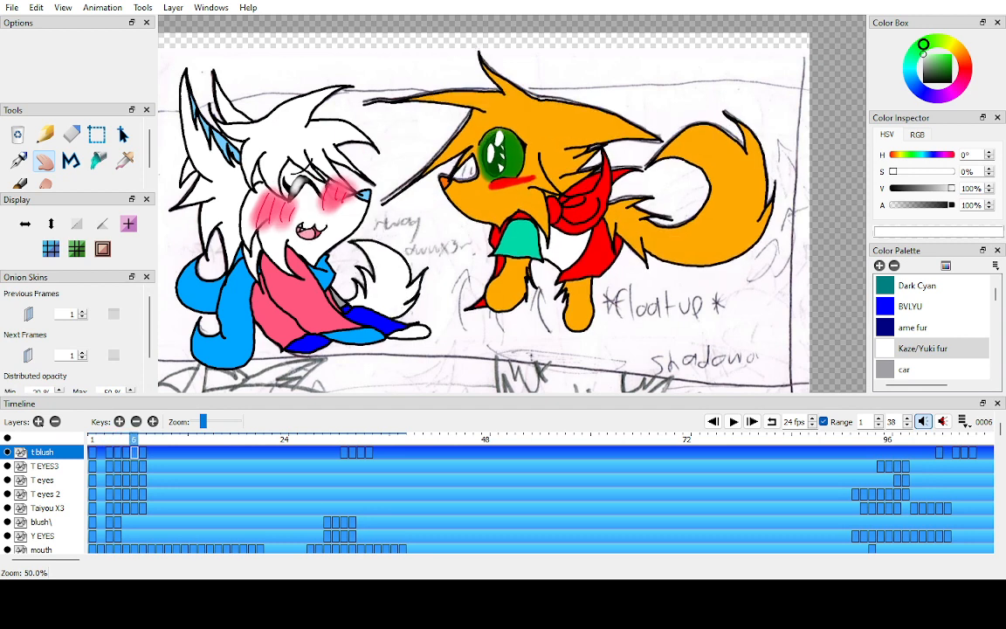
key(period)
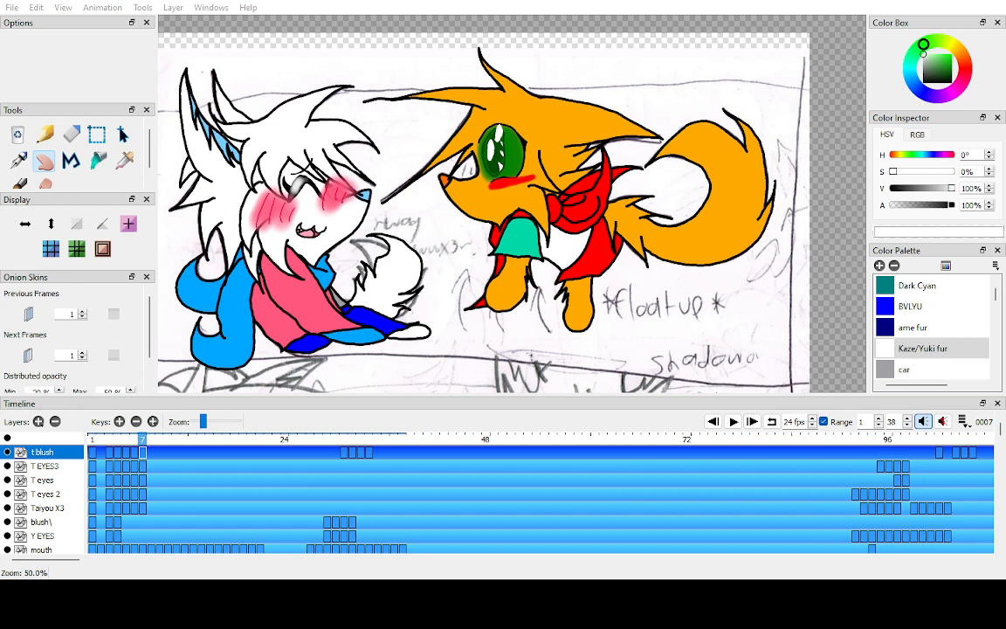
- Replay the animation from frame 1, step forward again to frame 7 and return to the first frame
click(713, 422)
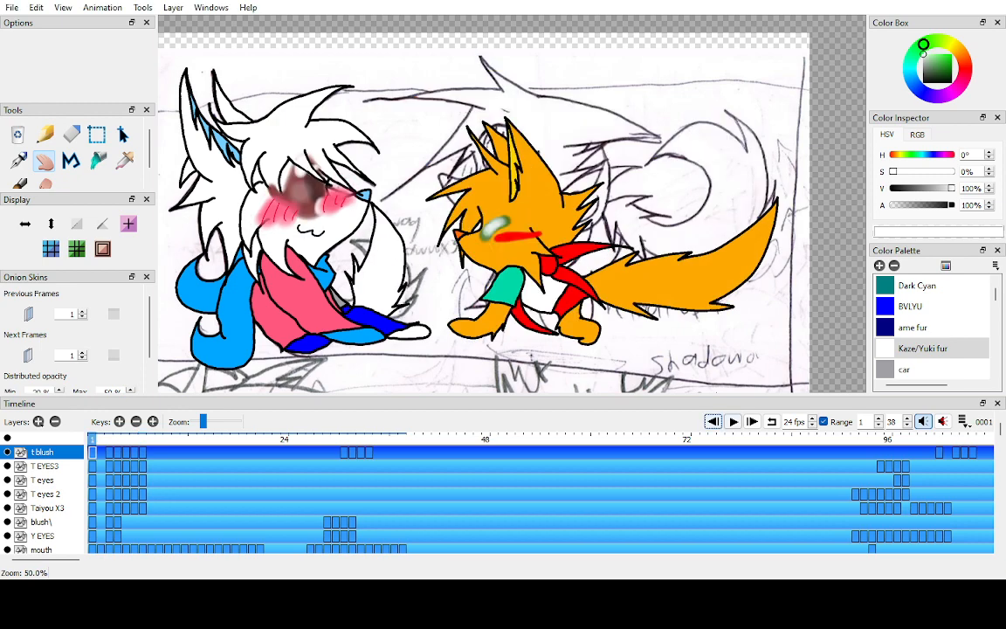
click(733, 422)
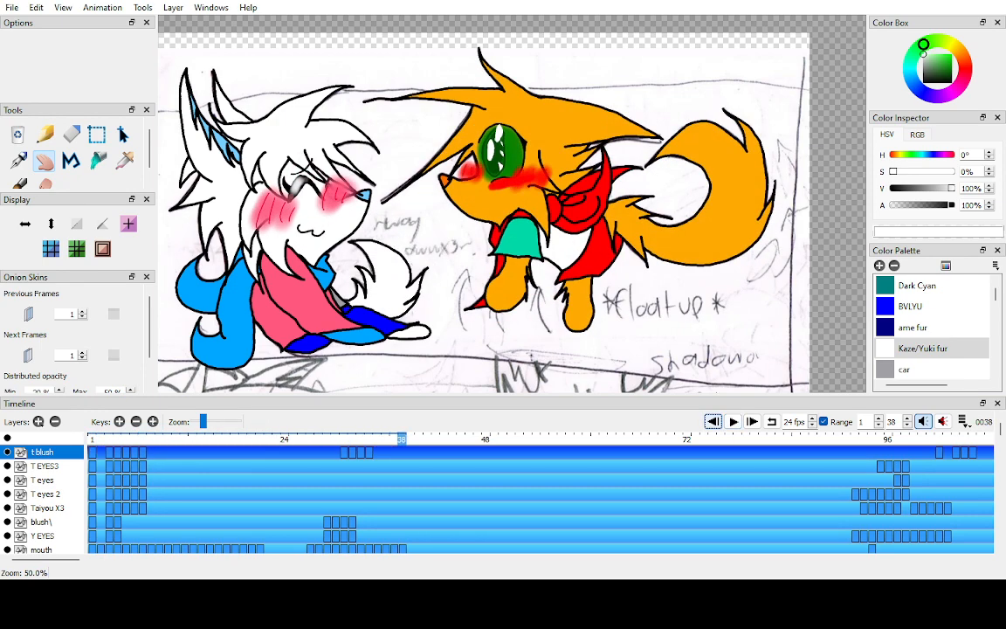
click(713, 422)
key(Right)
key(Right)
key(Right)
key(Right)
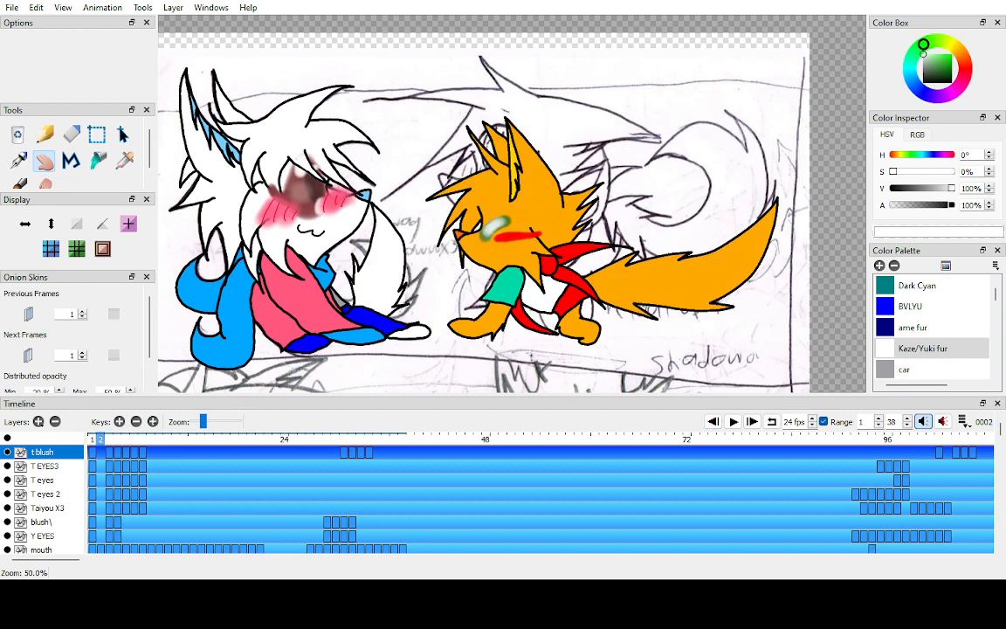
key(Right)
key(Right)
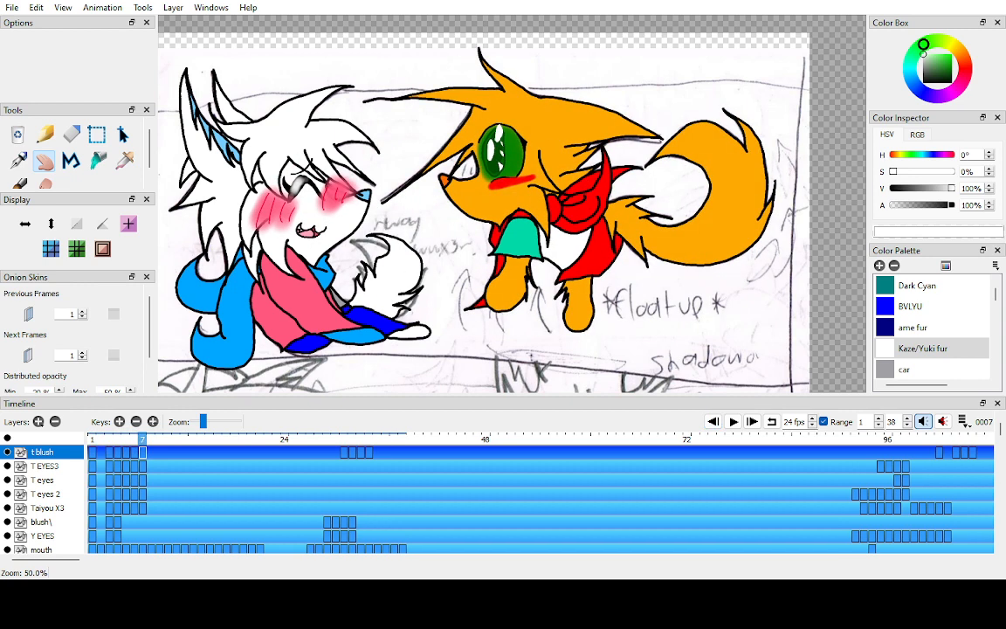
click(714, 422)
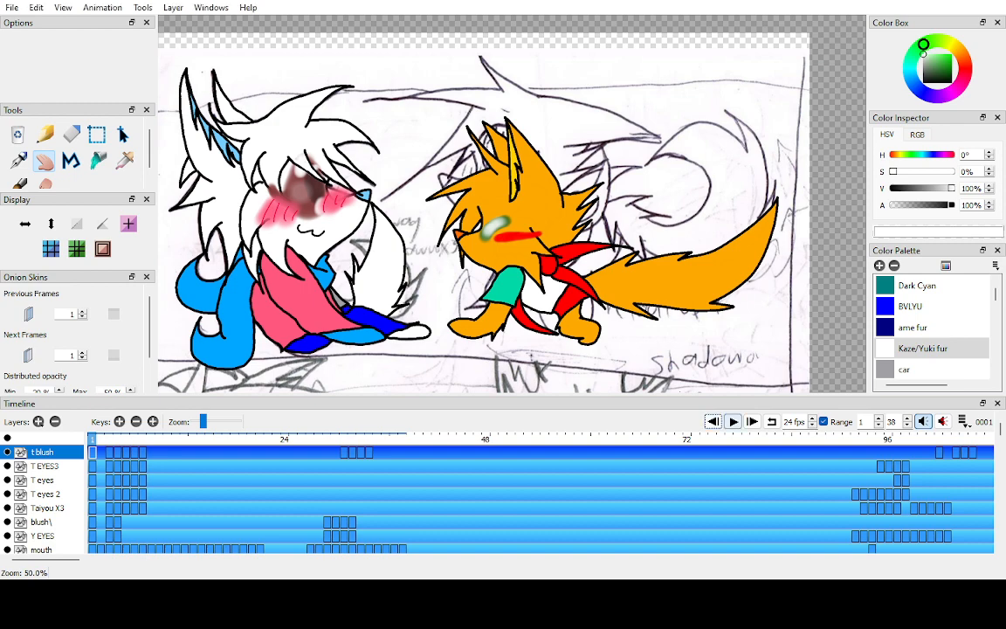
- Play the full animation three more times from frame 1 and briefly hide the Taiyou X3 layer to check it
key(Return)
drag(492, 236, 513, 197)
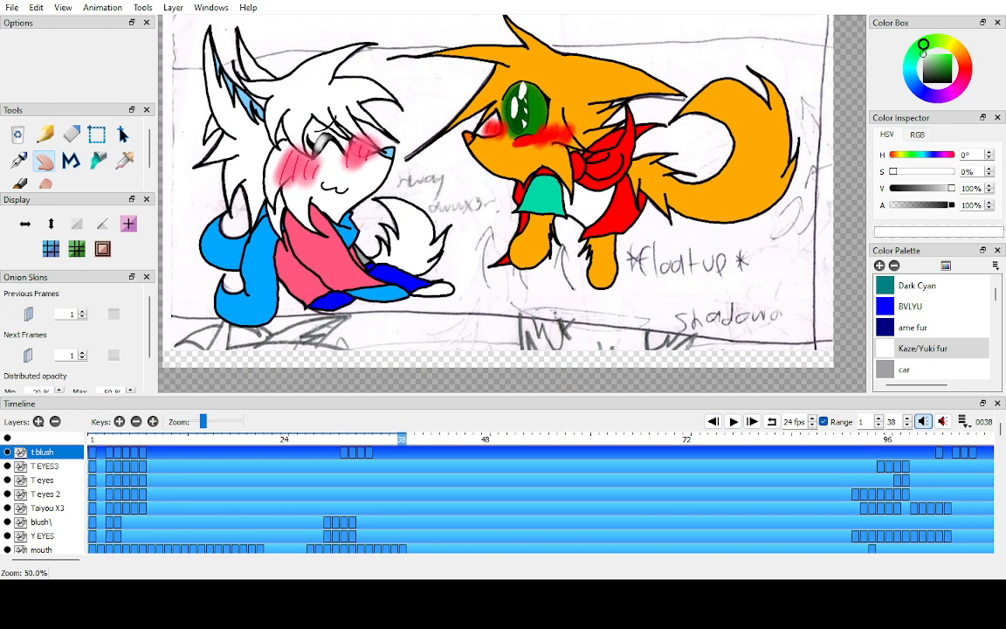
scroll(514, 199, down, 1)
click(713, 422)
click(734, 422)
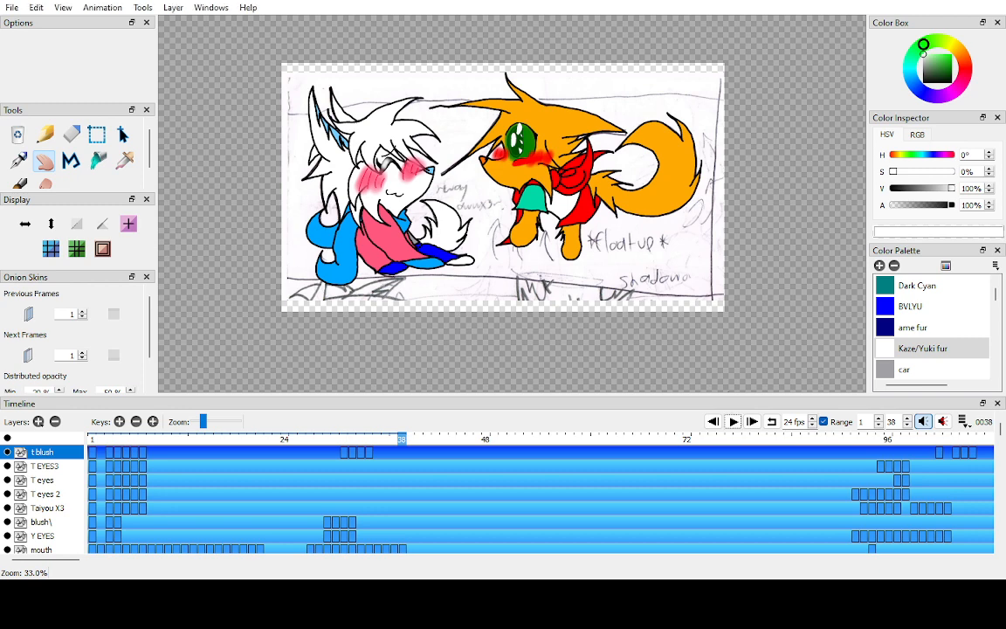
click(714, 422)
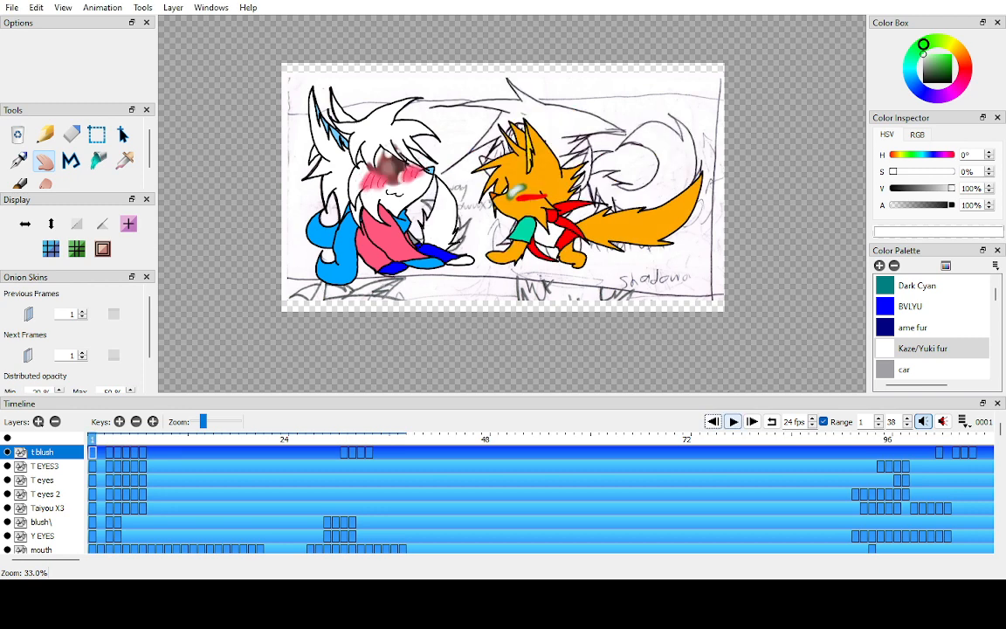
click(734, 422)
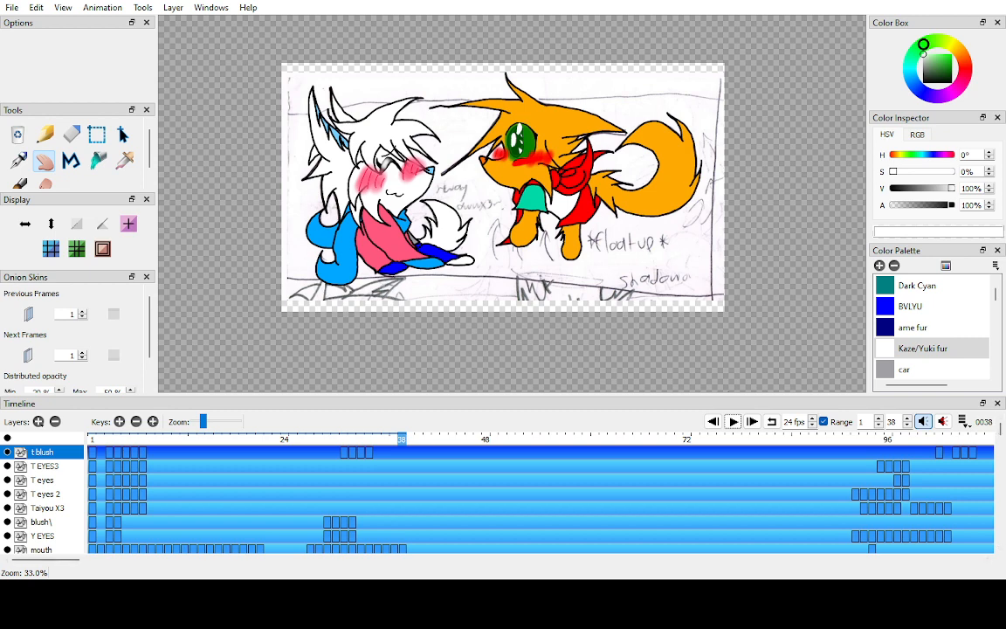
click(7, 509)
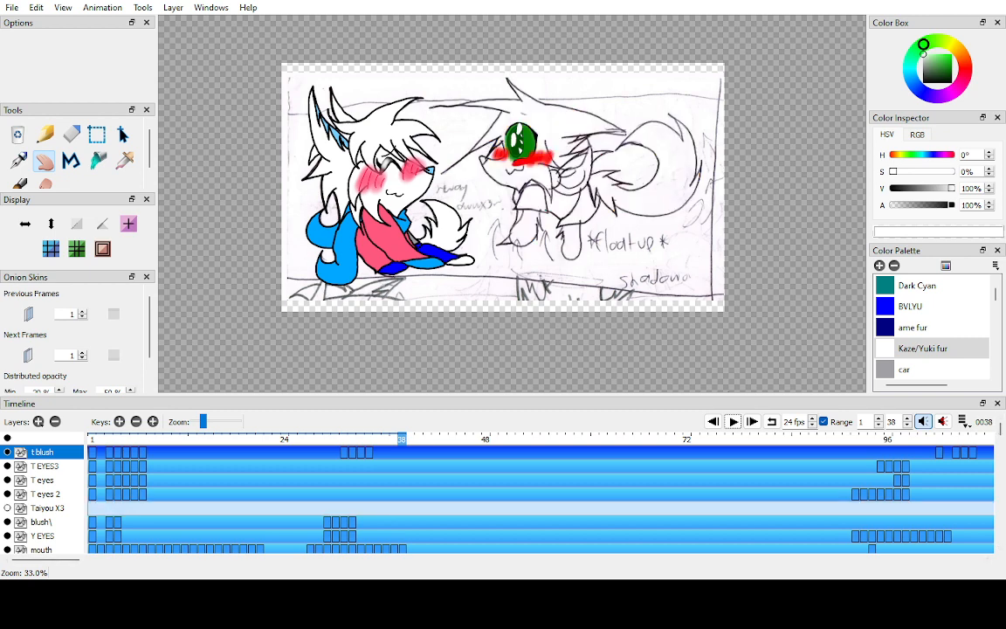
click(7, 508)
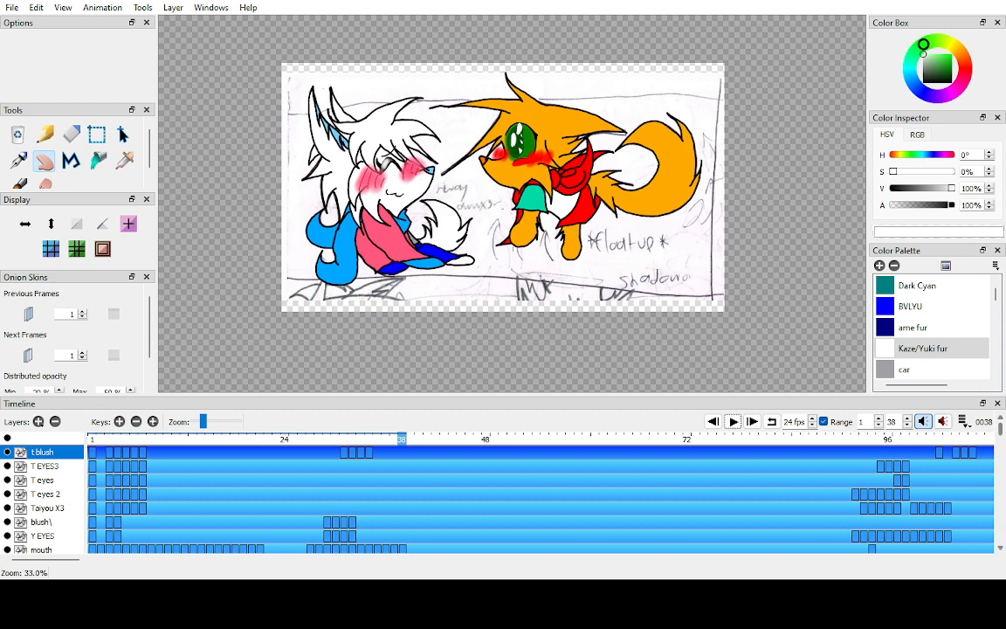
- Make the bg, bg2 and ROCKS' layers visible behind the two characters and check the composite against the single-layer view
scroll(44, 494, down, 4)
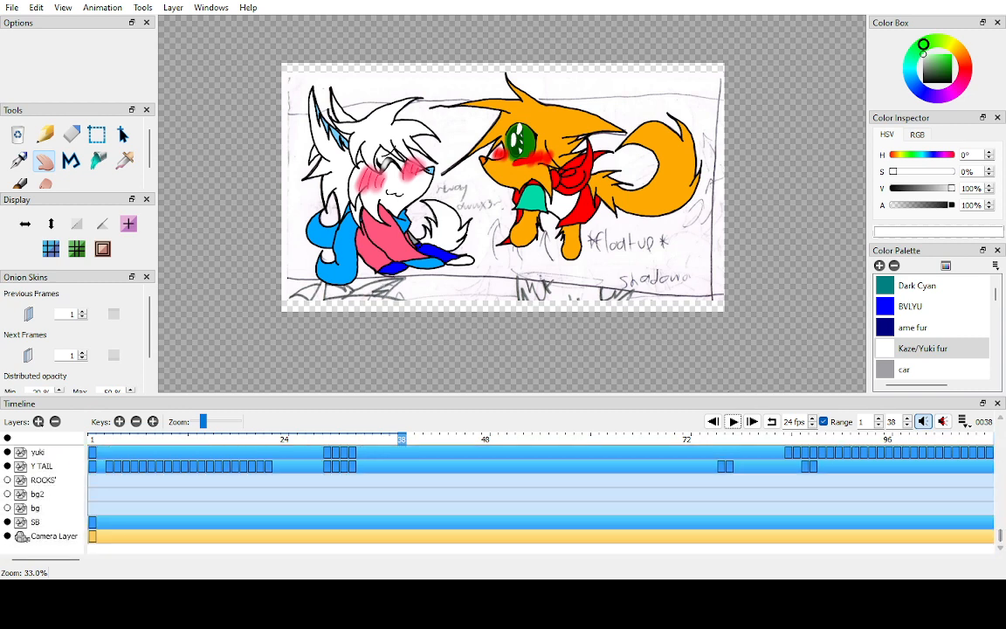
click(7, 507)
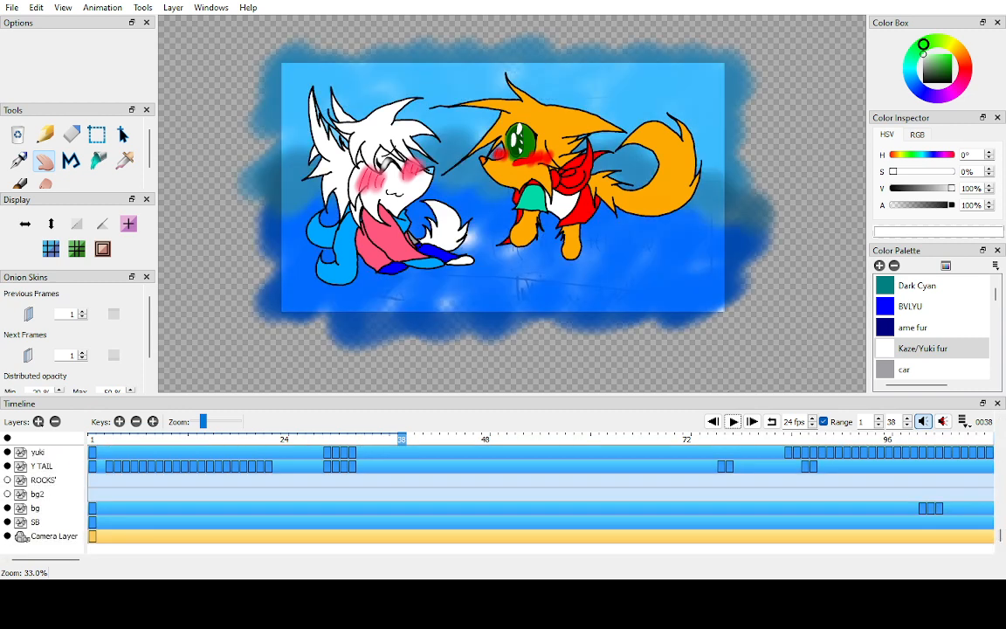
click(7, 494)
click(7, 480)
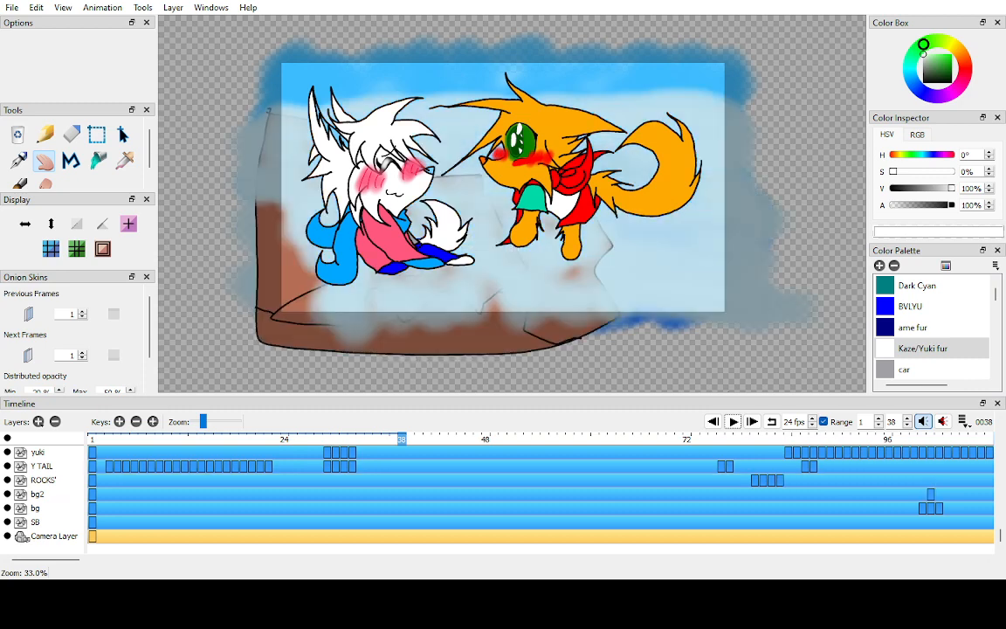
click(7, 437)
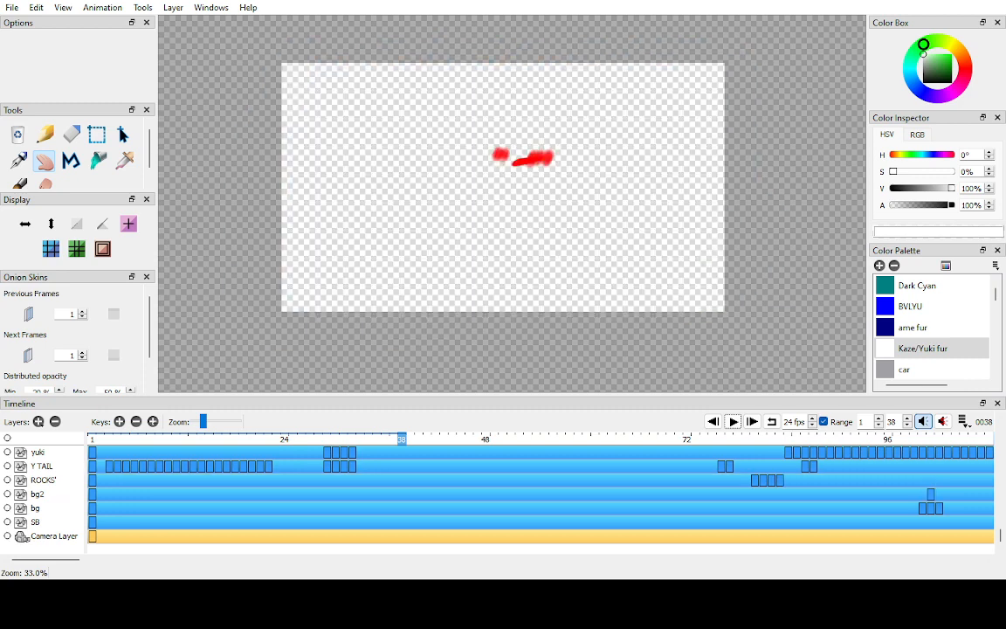
click(7, 437)
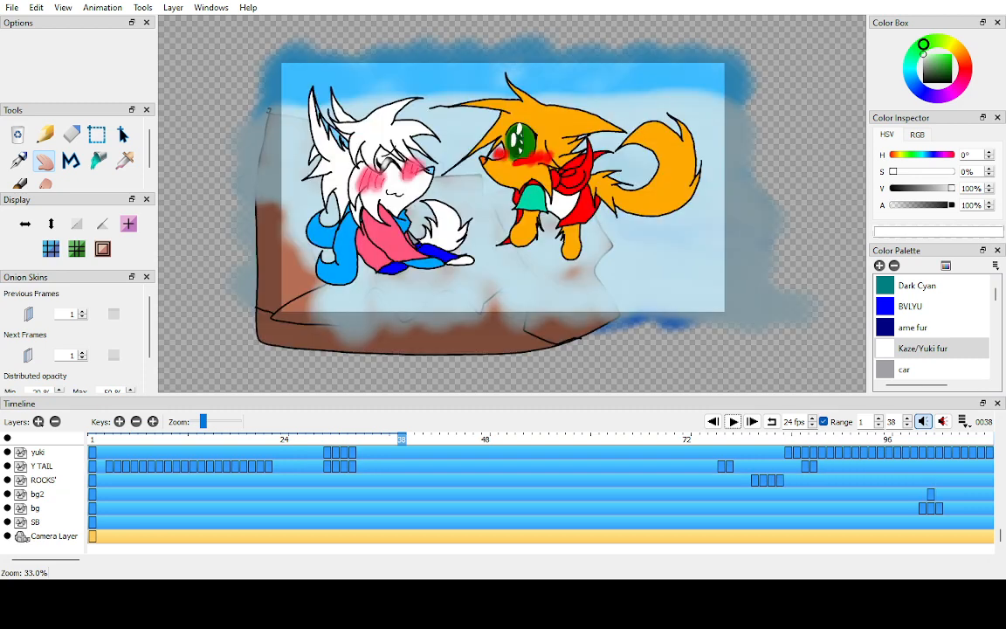